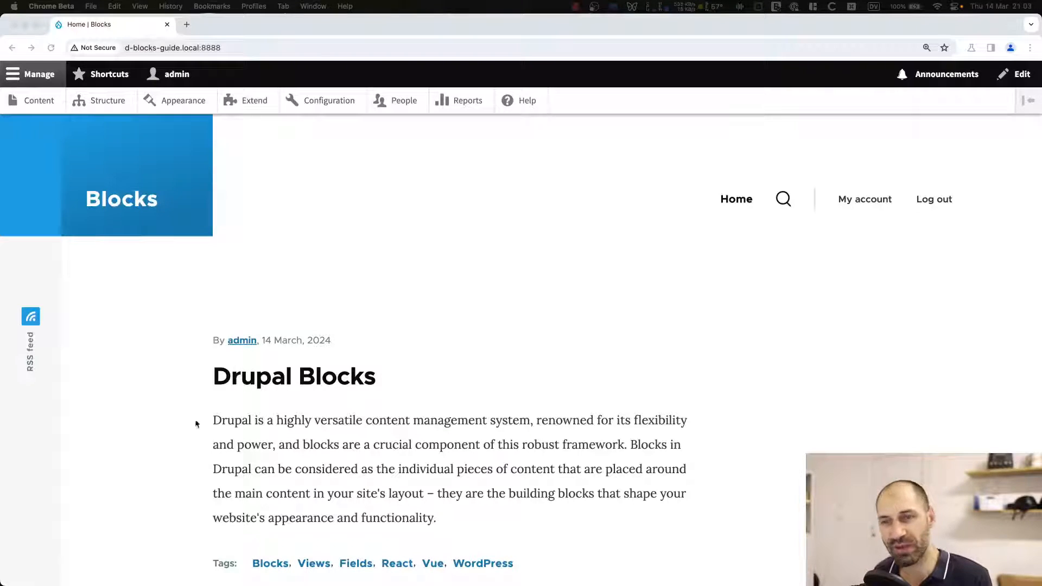
left_click(398, 269)
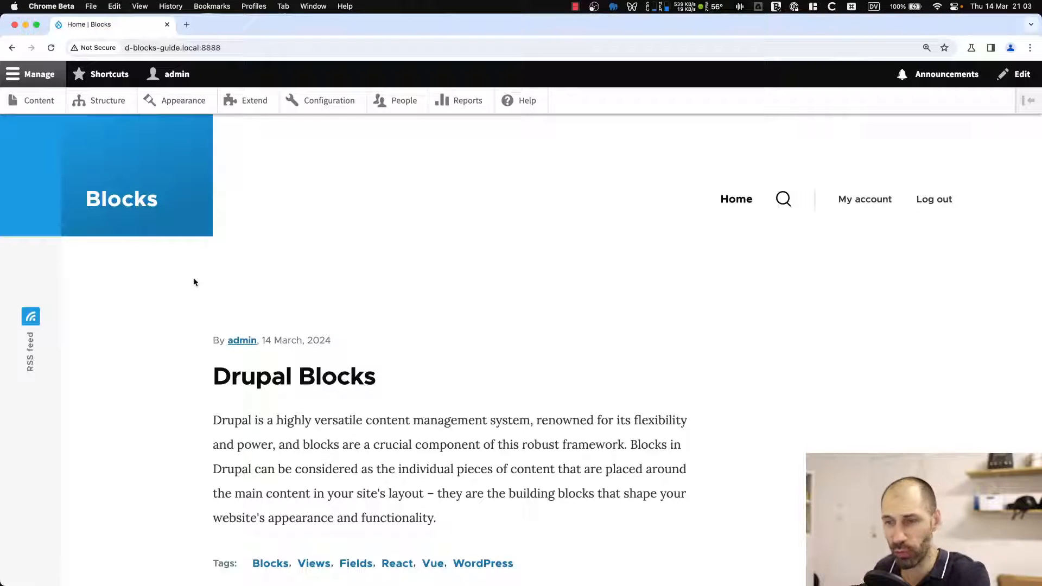
scroll(194, 271, "down", 1)
scroll(196, 273, "up", 1)
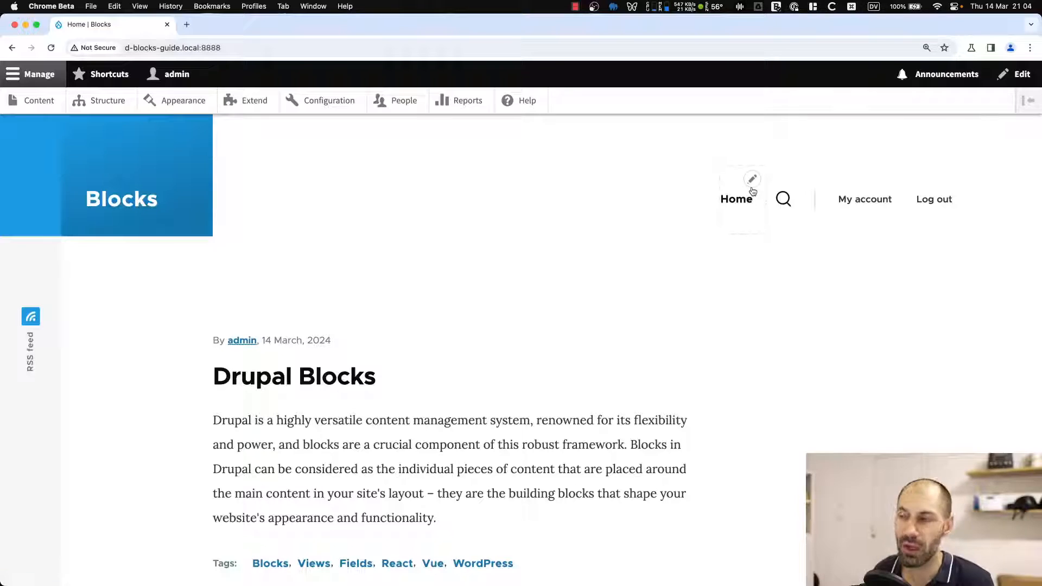
Inspect the contextual edit menus of the main navigation, account menu, site branding and footer blocks on the homepage.
left_click(752, 180)
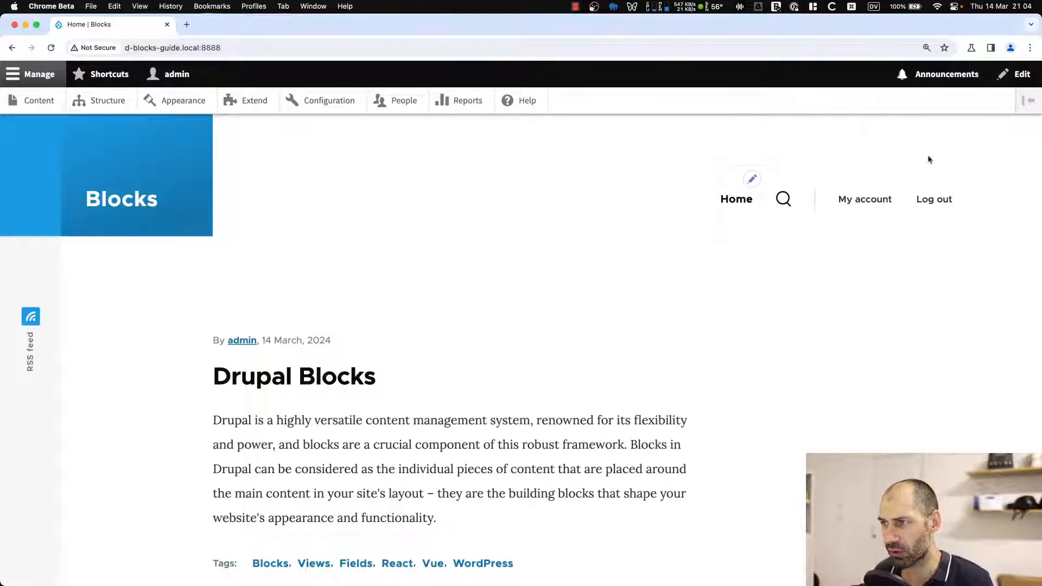
left_click(942, 176)
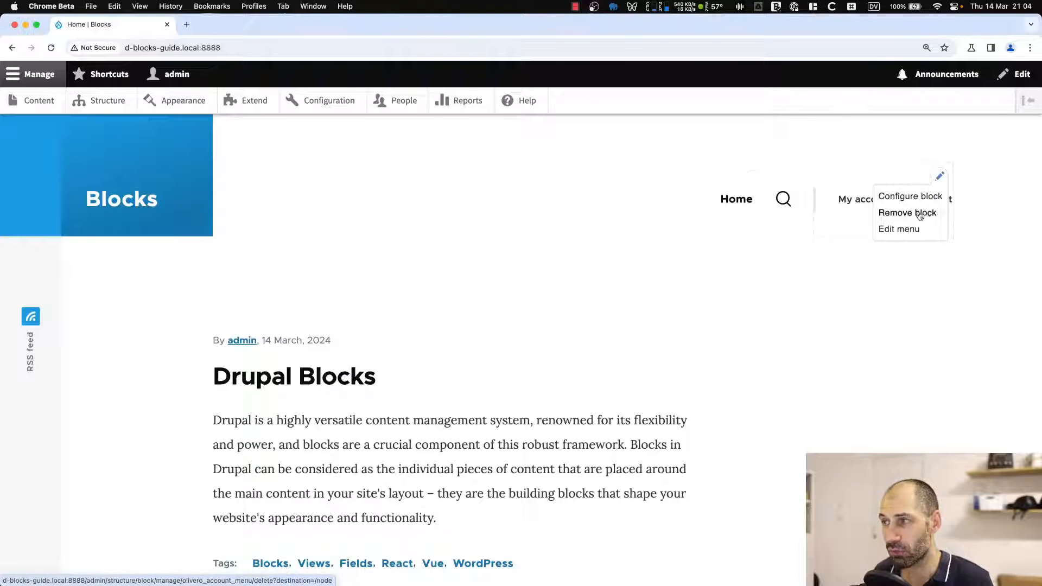
left_click(753, 181)
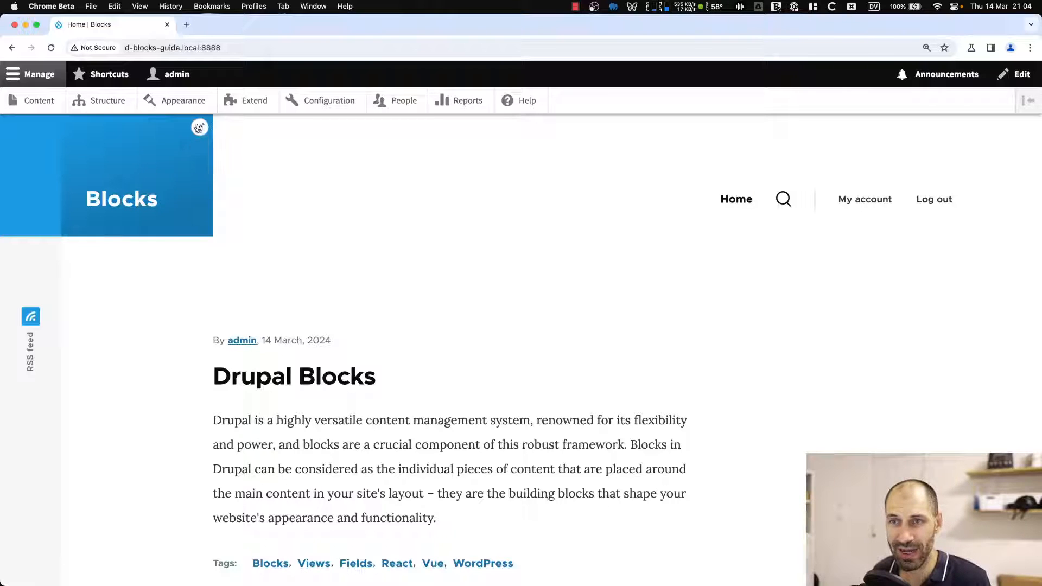
left_click(199, 128)
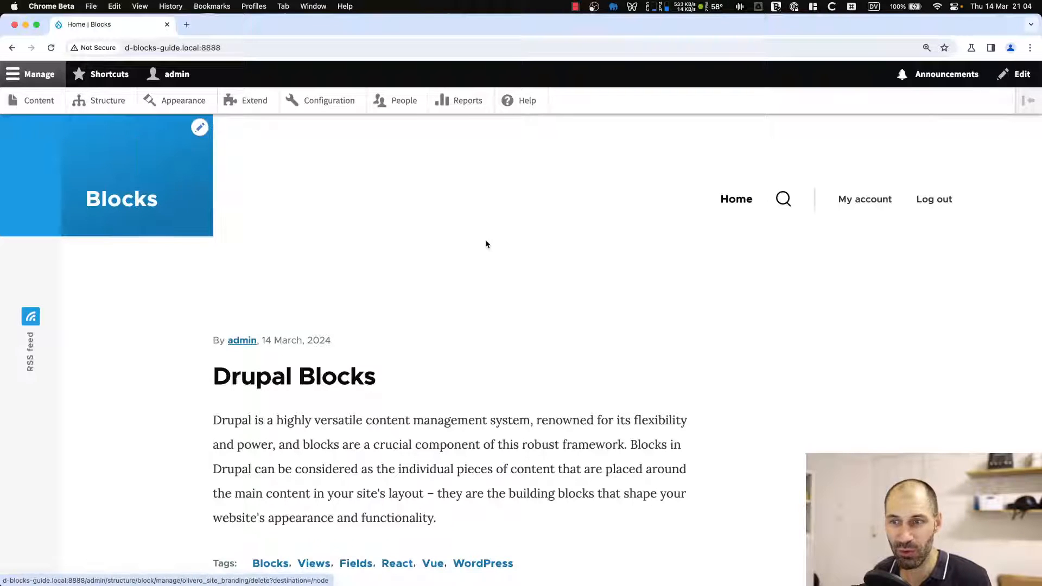
scroll(689, 374, "down", 4)
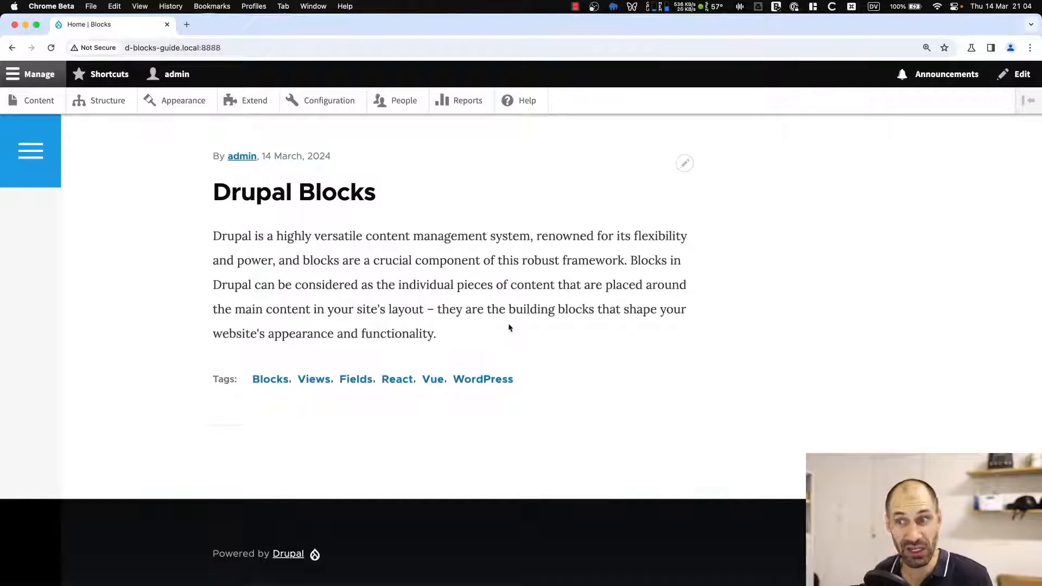
scroll(507, 320, "up", 4)
scroll(494, 333, "down", 7)
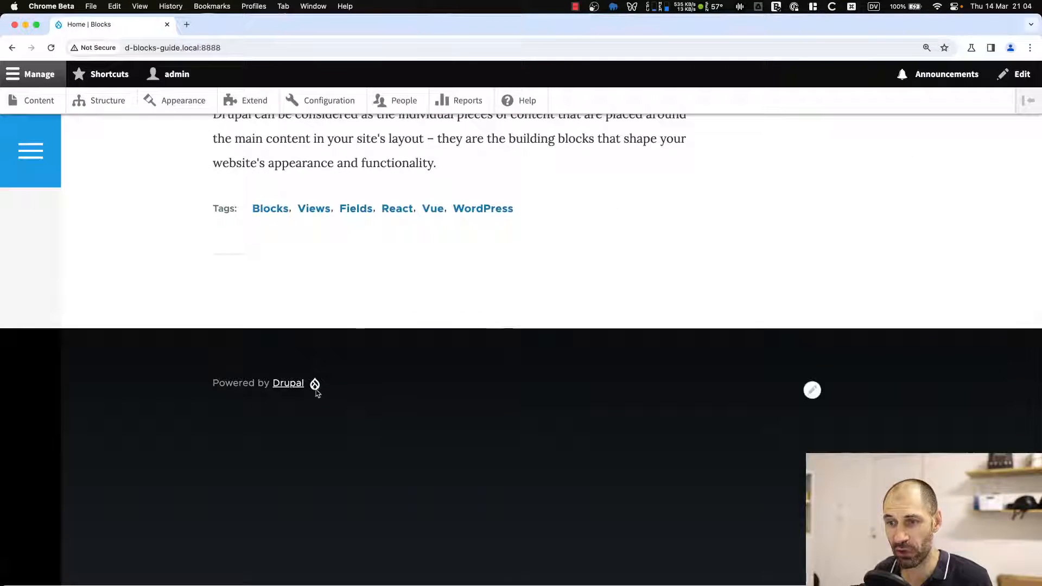
left_click(813, 391)
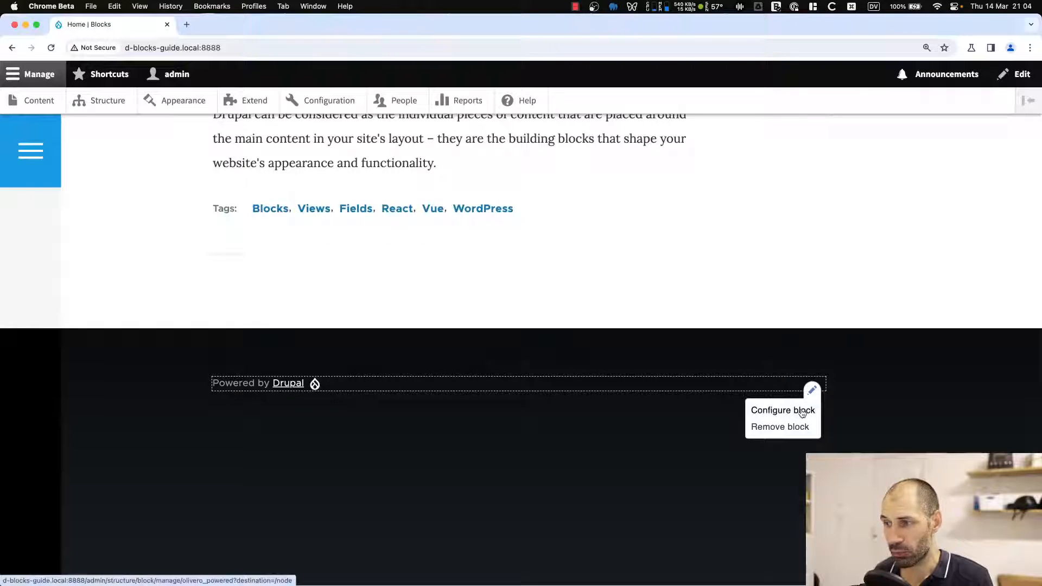
scroll(317, 335, "up", 6)
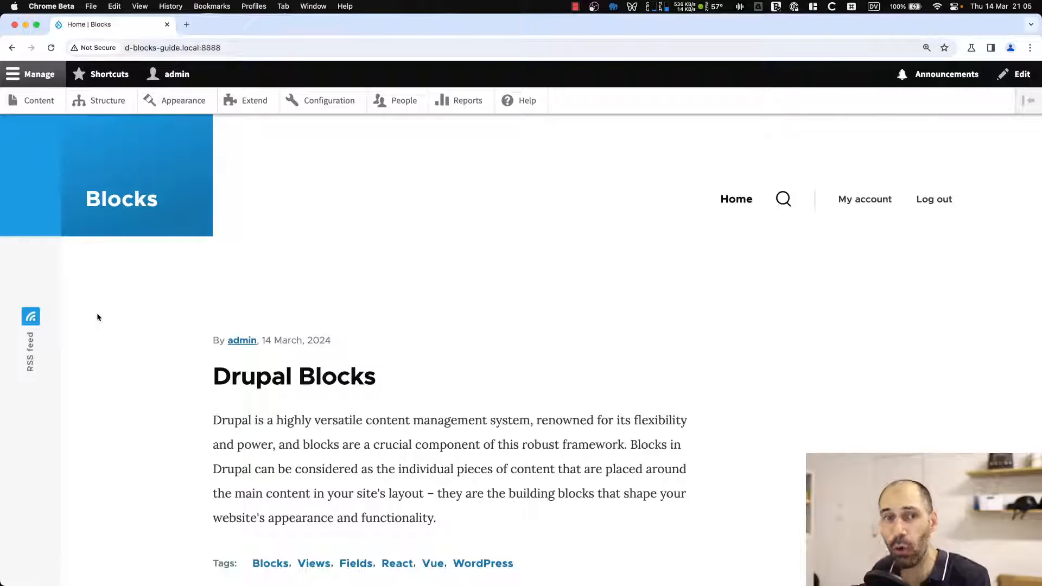
Open the Block layout page under Structure and review the Olivero block list.
left_click(105, 104)
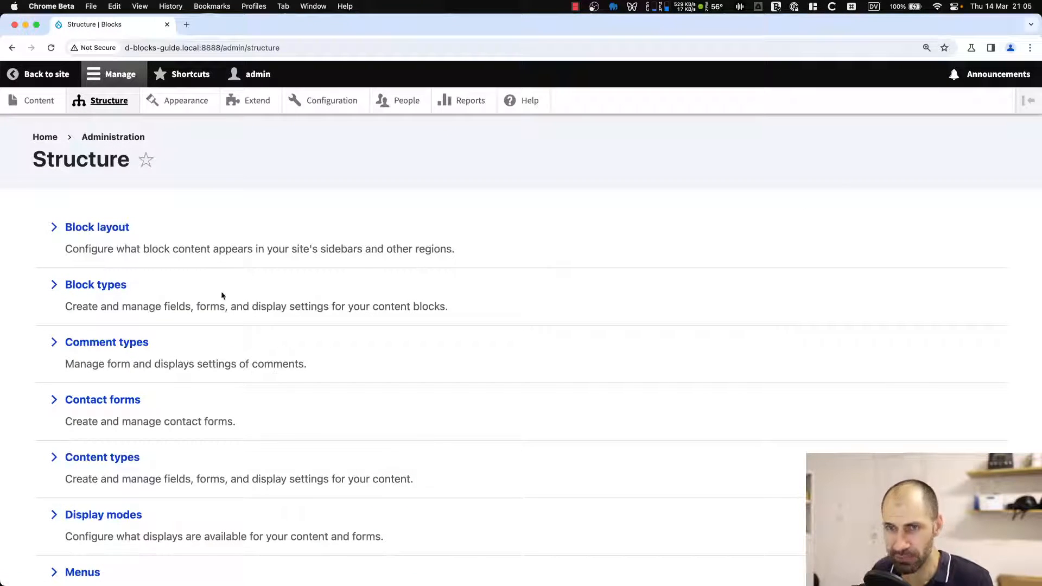
left_click(114, 229)
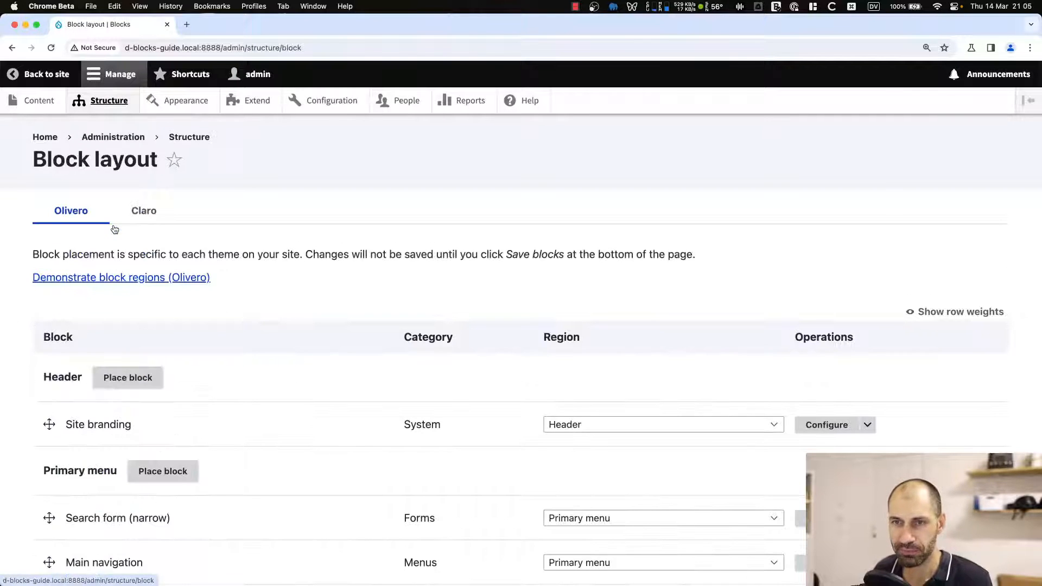
scroll(435, 334, "down", 5)
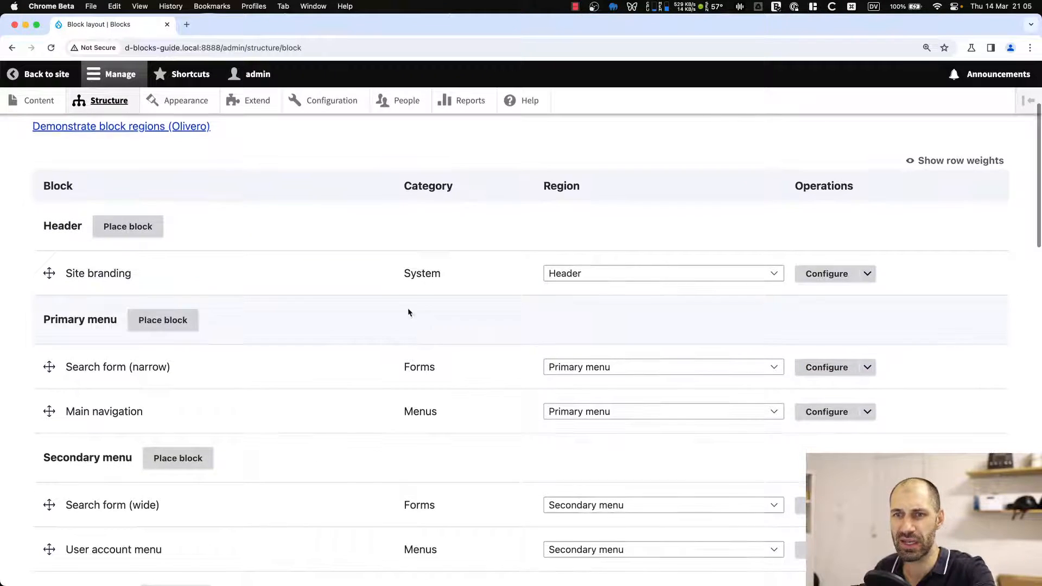
scroll(390, 280, "down", 10)
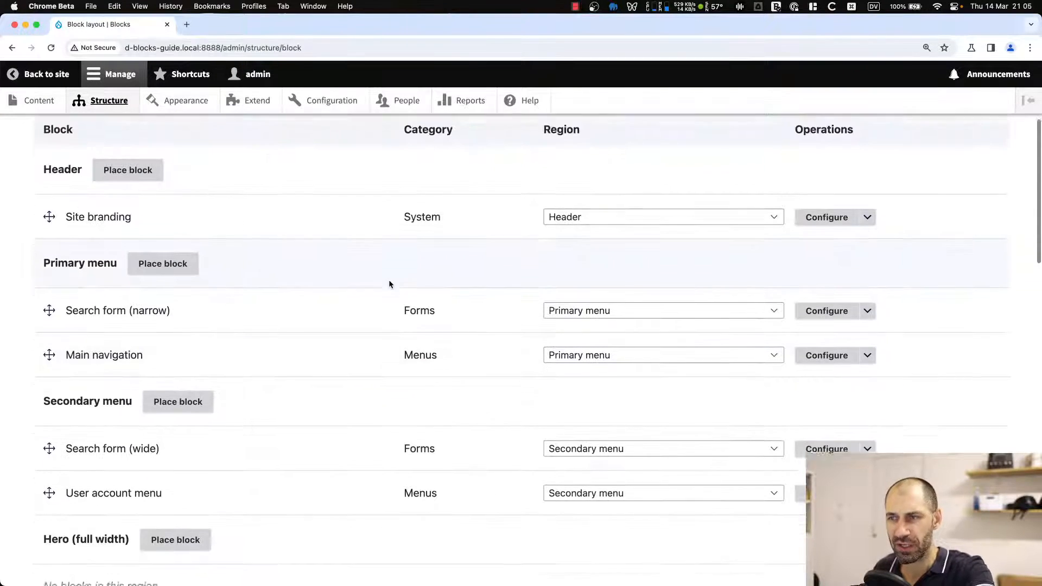
scroll(390, 280, "up", 15)
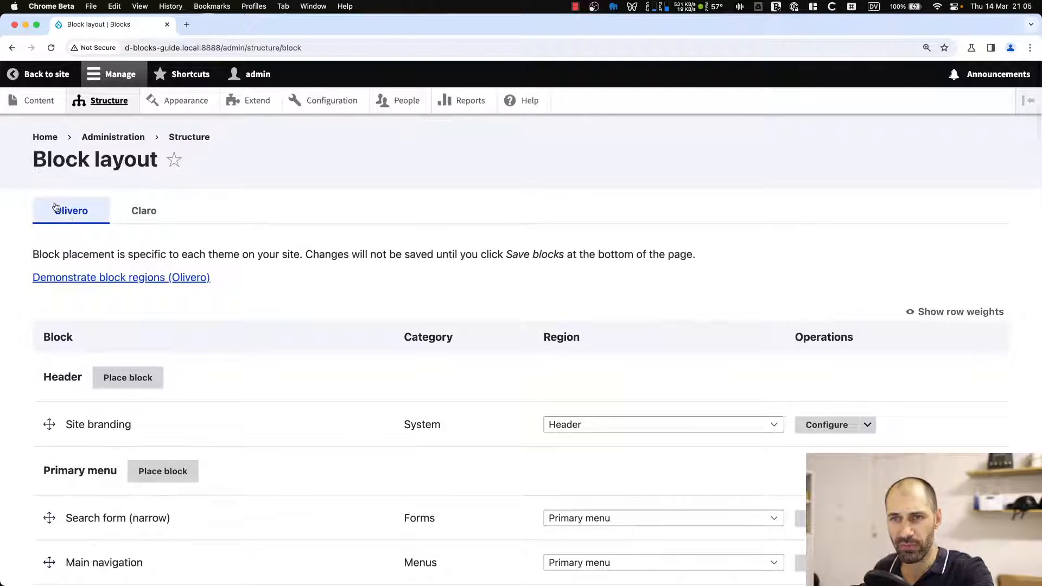
Examine the Claro theme's block layout, then return to the Olivero tab.
left_click(147, 218)
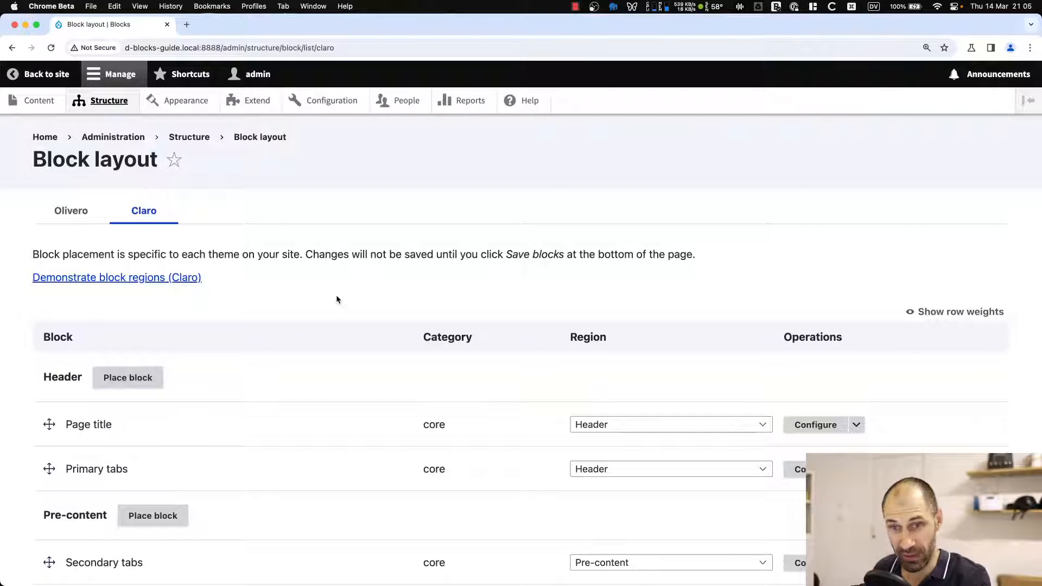
scroll(337, 301, "down", 5)
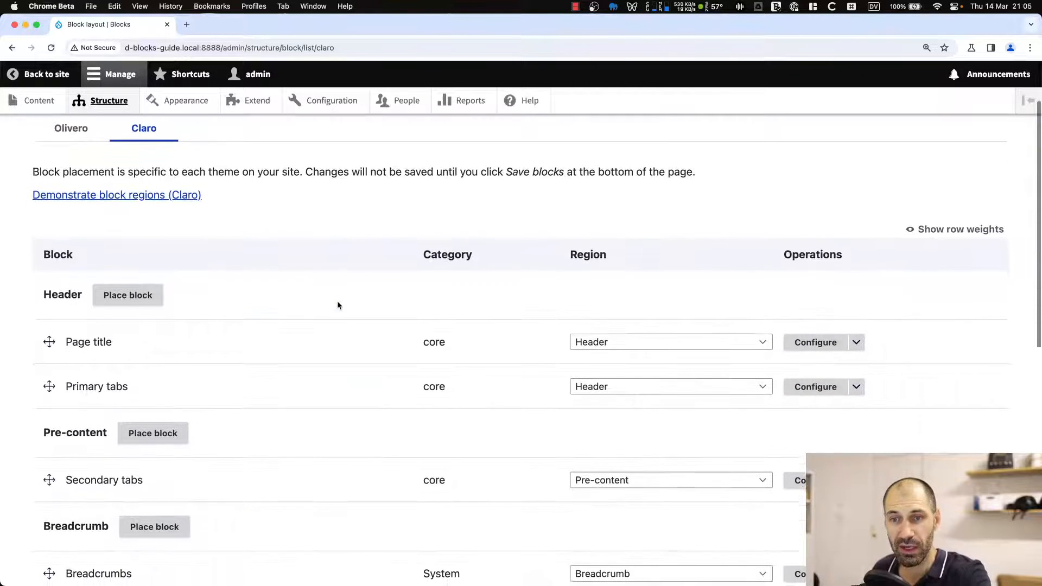
scroll(339, 303, "down", 2)
scroll(341, 303, "up", 6)
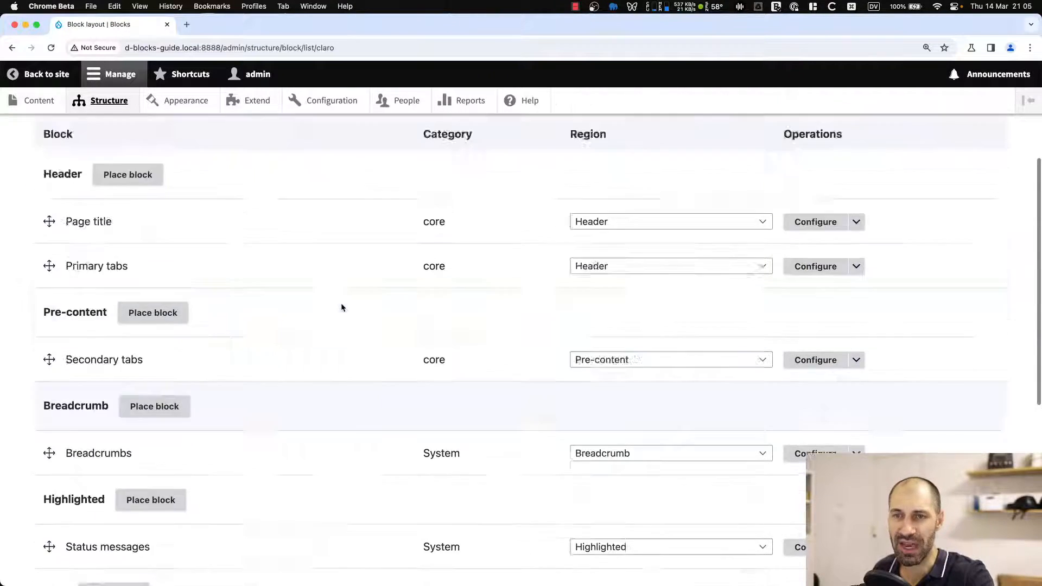
left_click(68, 212)
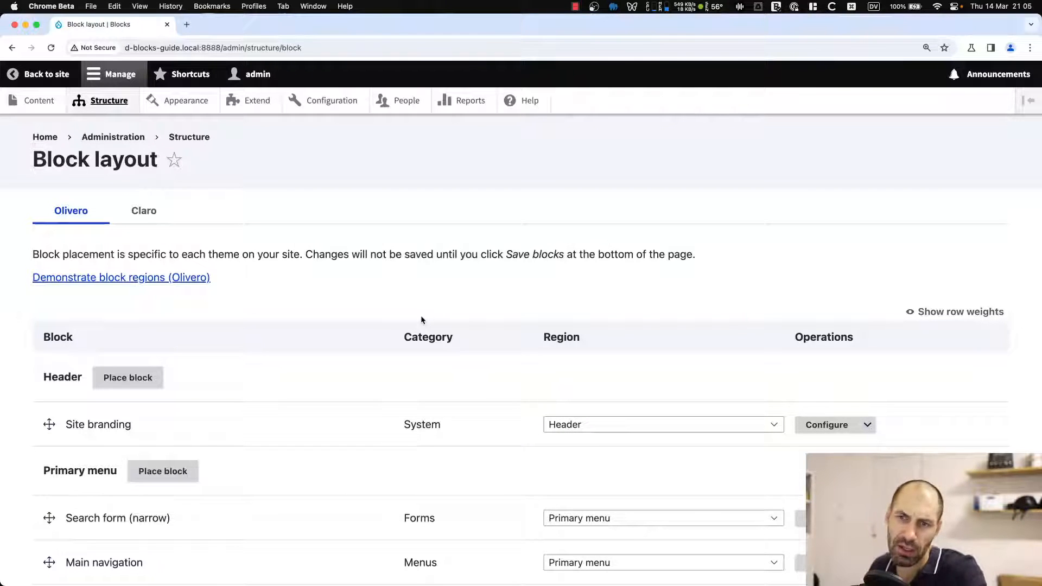
Scroll through the Olivero regions and the blocks placed in each.
scroll(417, 315, "down", 3)
scroll(418, 319, "down", 2)
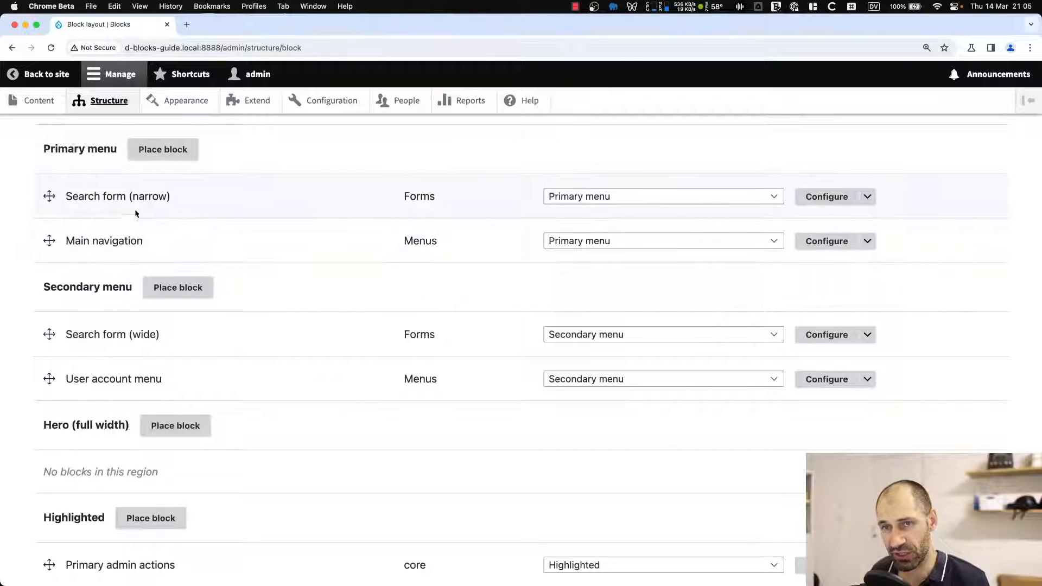
scroll(77, 249, "down", 1)
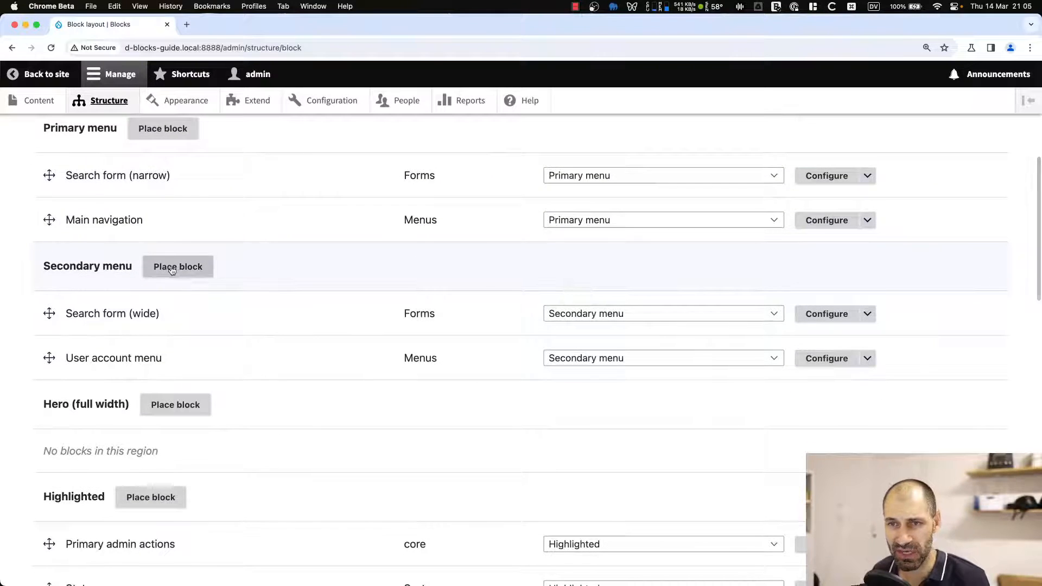
scroll(182, 271, "down", 3)
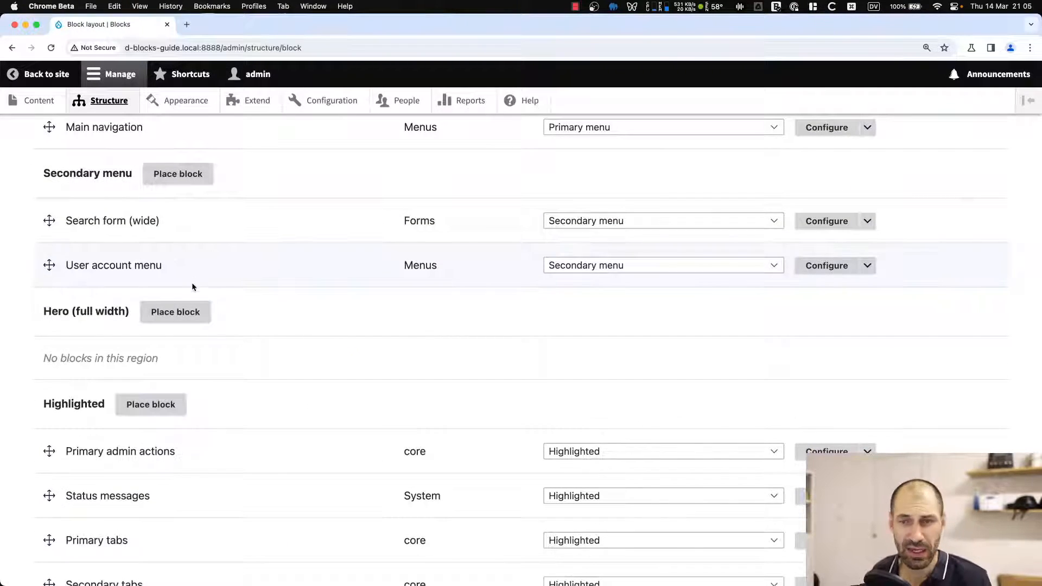
scroll(180, 285, "down", 1)
scroll(163, 285, "down", 1)
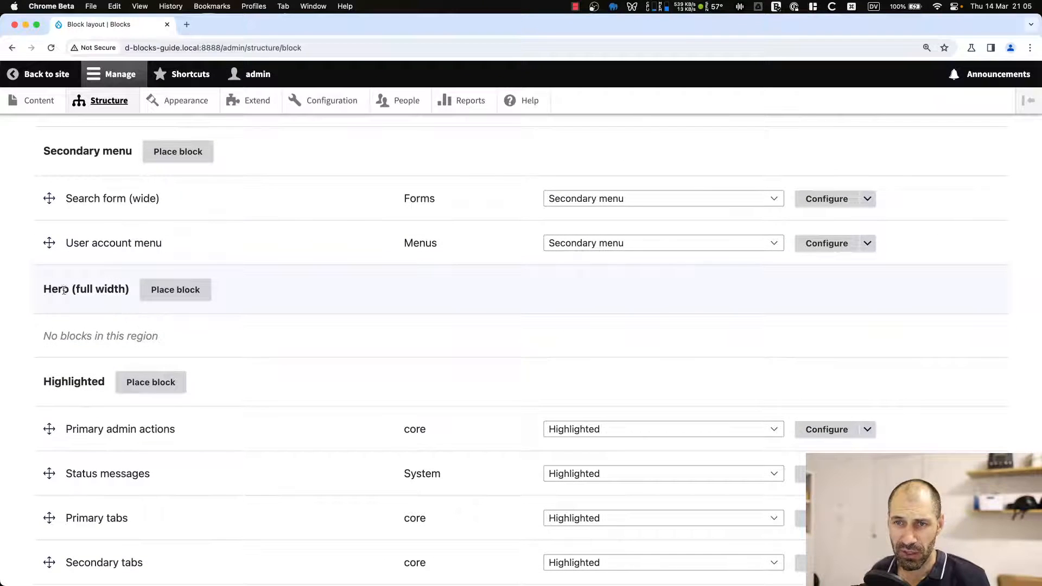
scroll(136, 315, "down", 1)
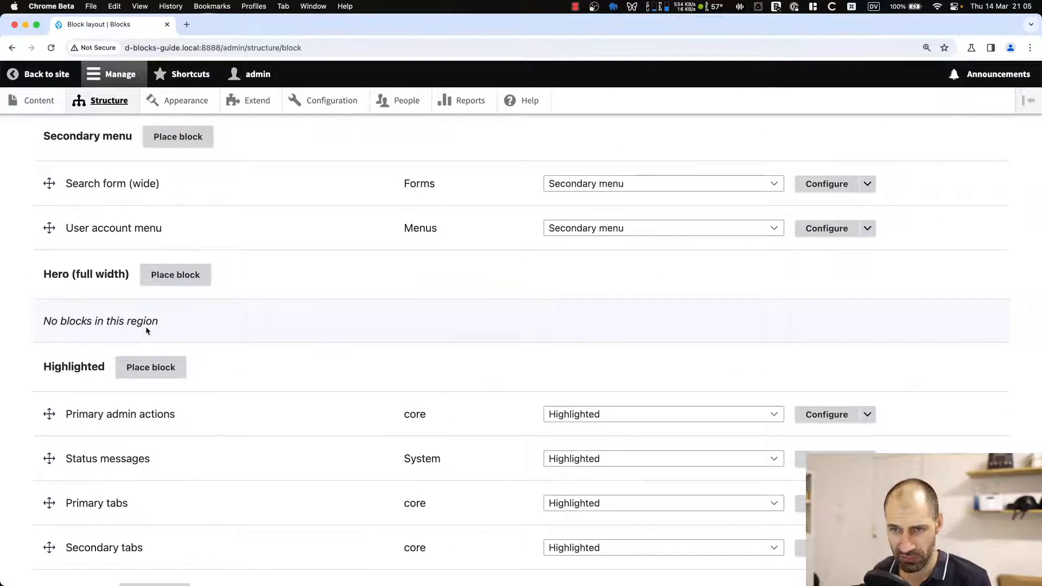
scroll(146, 327, "down", 7)
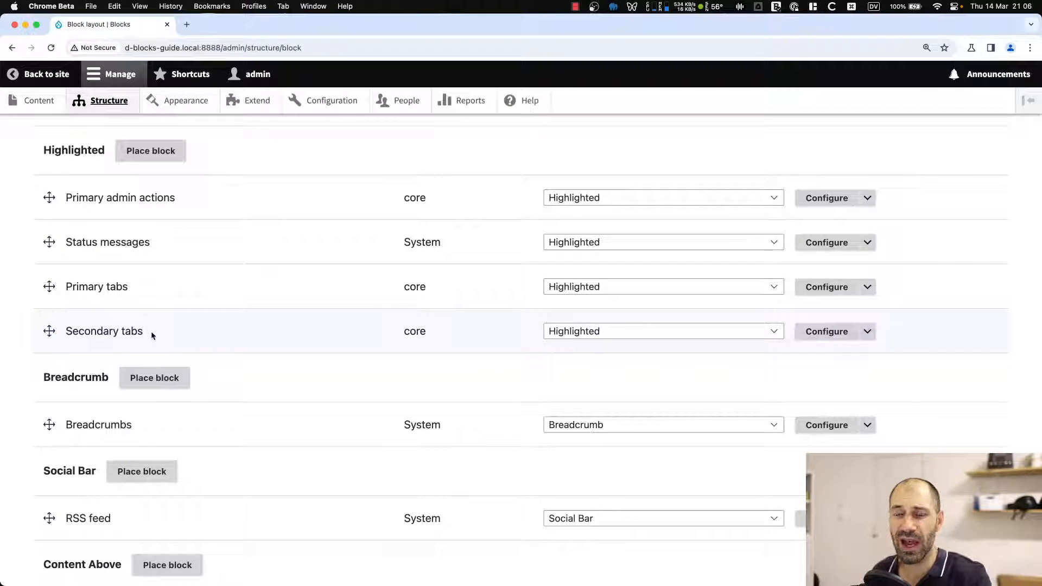
scroll(152, 330, "up", 15)
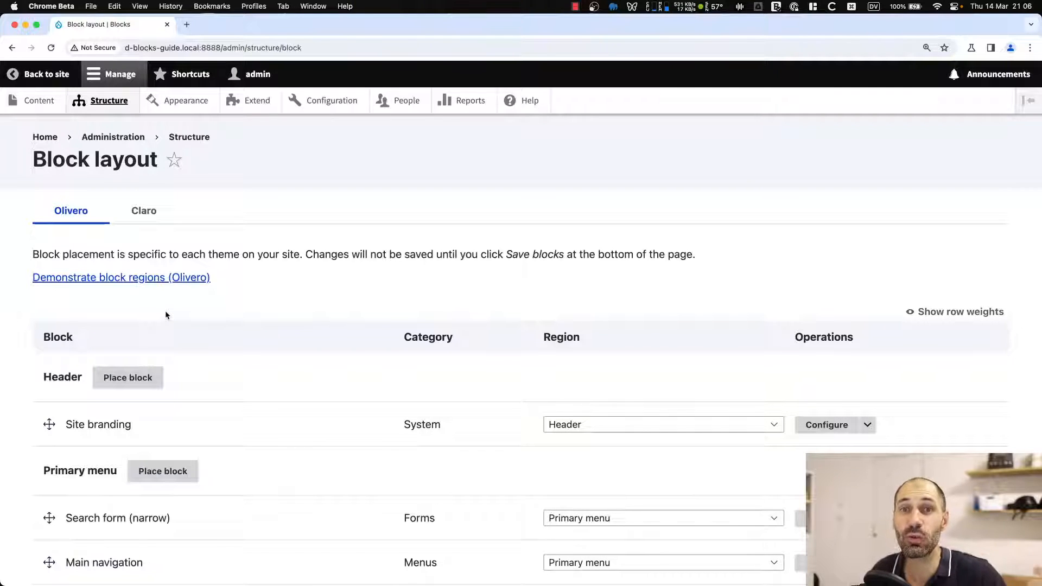
Open the Olivero block region demonstration and examine where each region sits on the page.
left_click(157, 281)
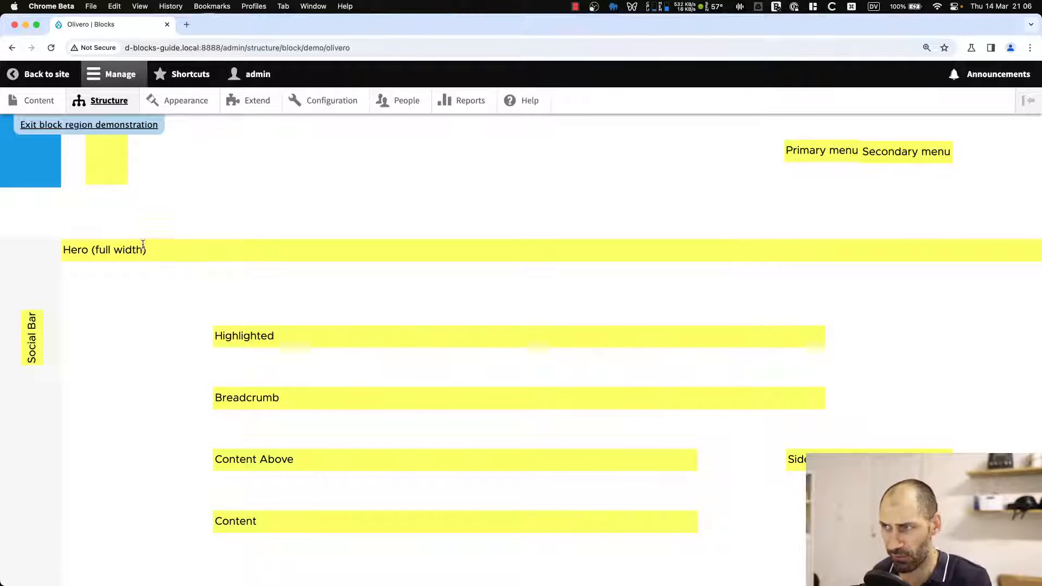
scroll(102, 283, "down", 1)
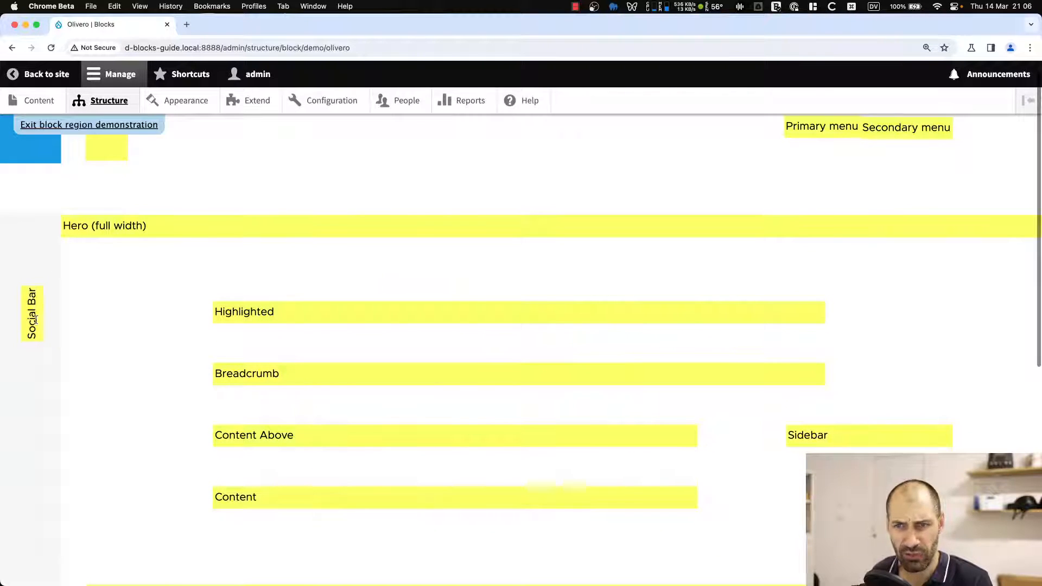
scroll(344, 315, "down", 2)
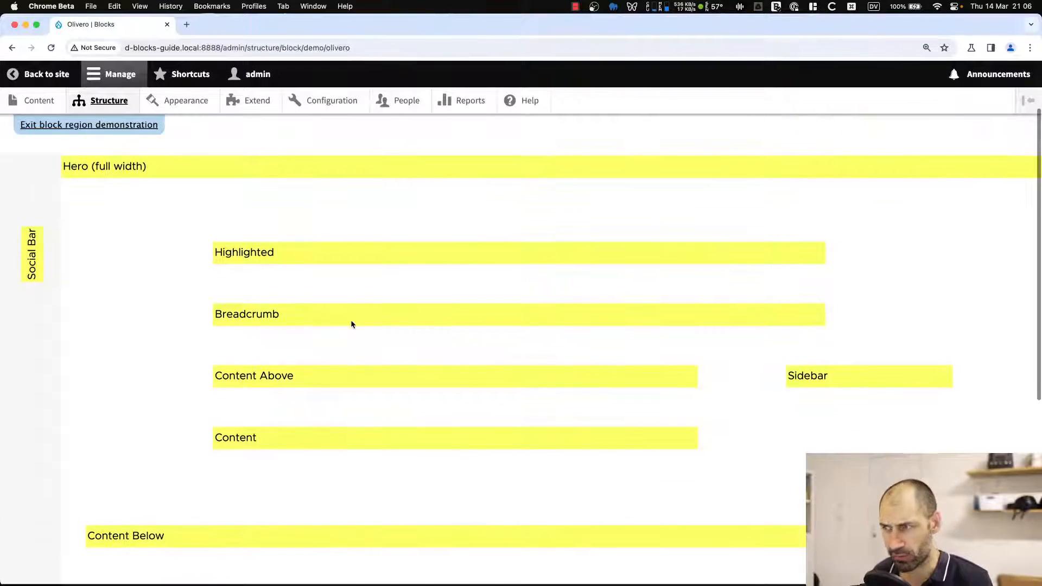
scroll(282, 374, "down", 3)
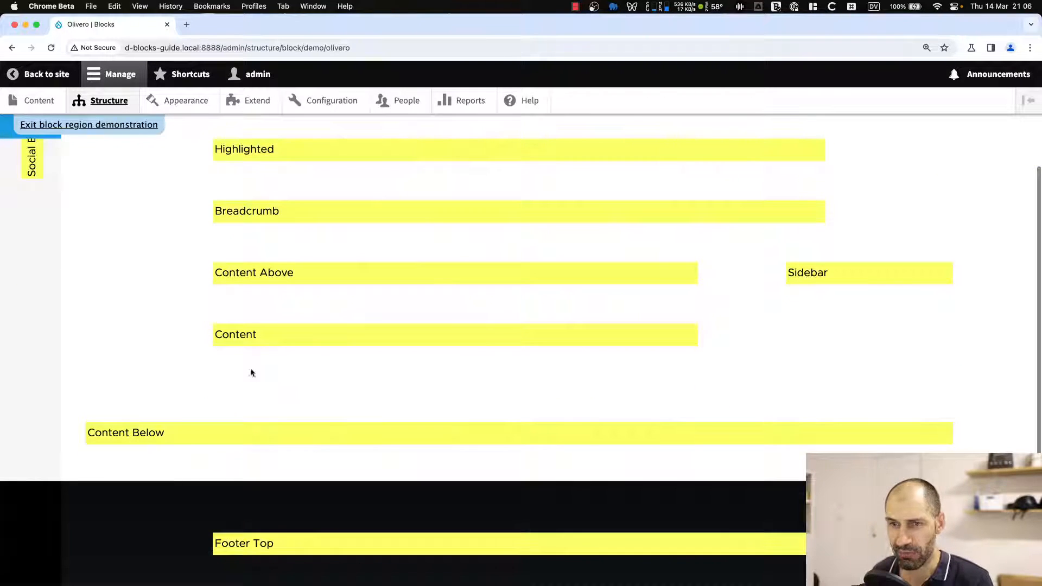
scroll(312, 556, "down", 3)
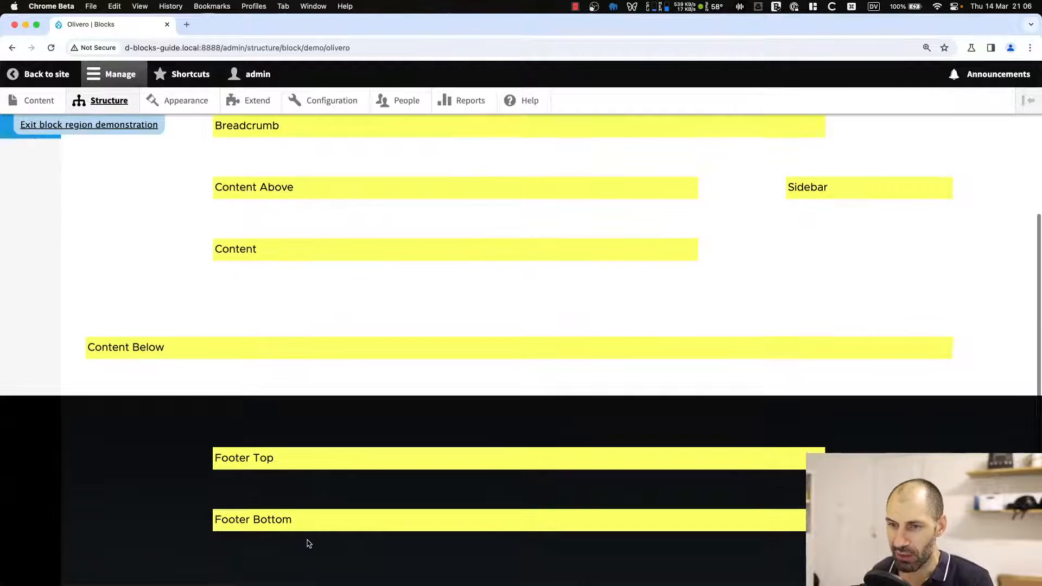
scroll(288, 467, "down", 3)
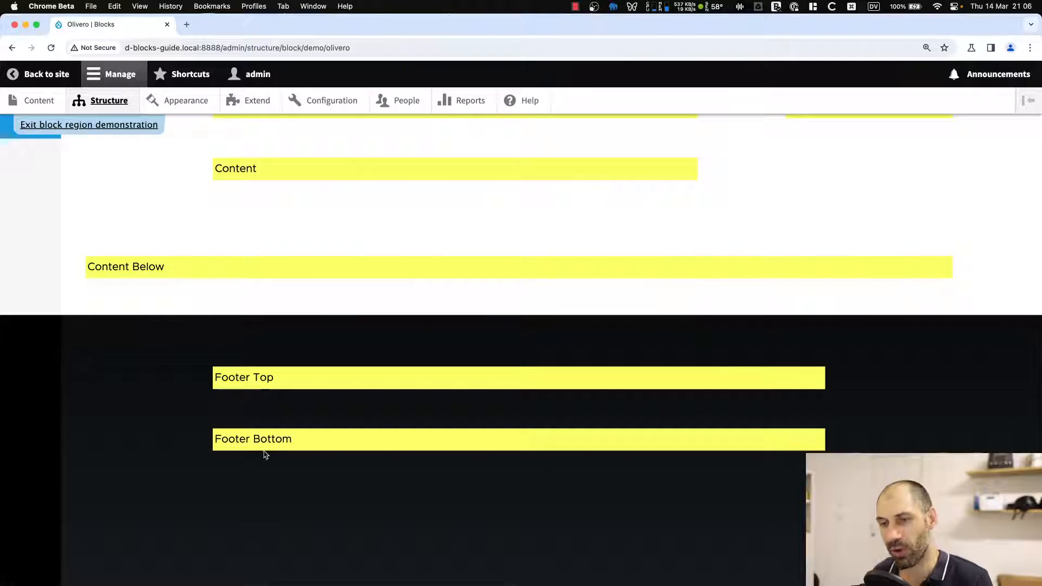
scroll(616, 462, "up", 8)
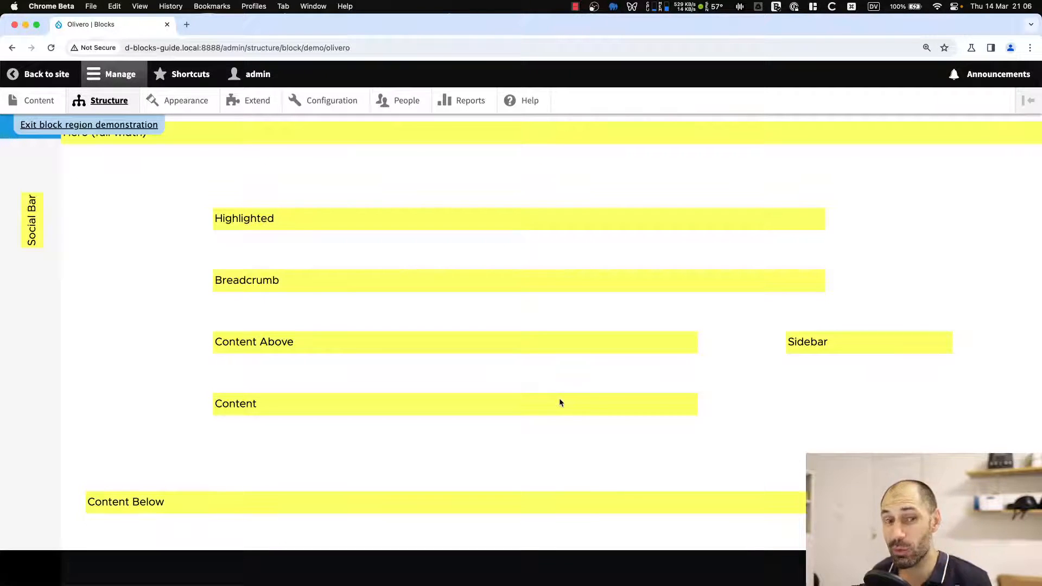
scroll(560, 402, "down", 5)
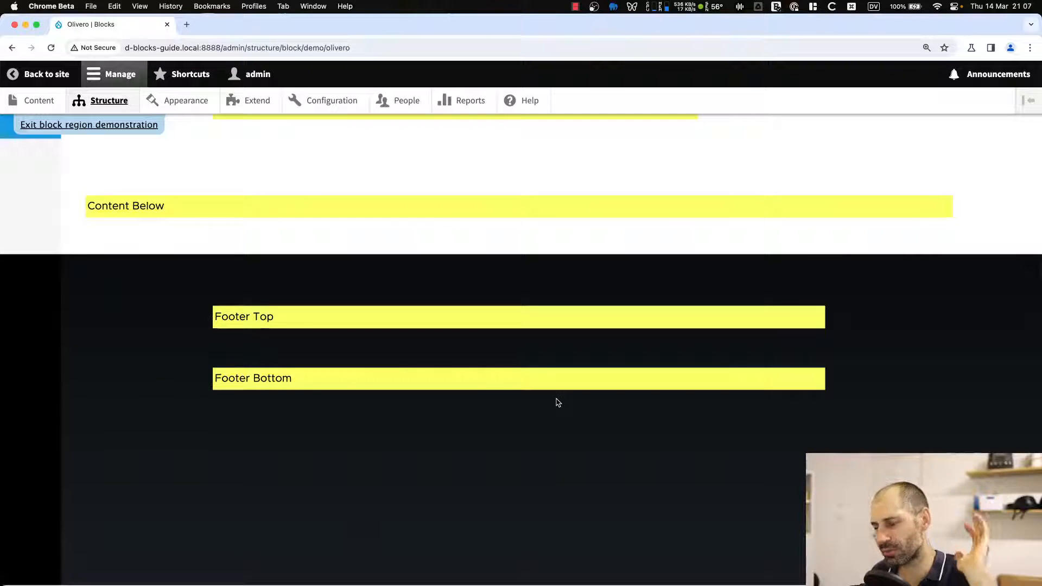
scroll(558, 415, "up", 15)
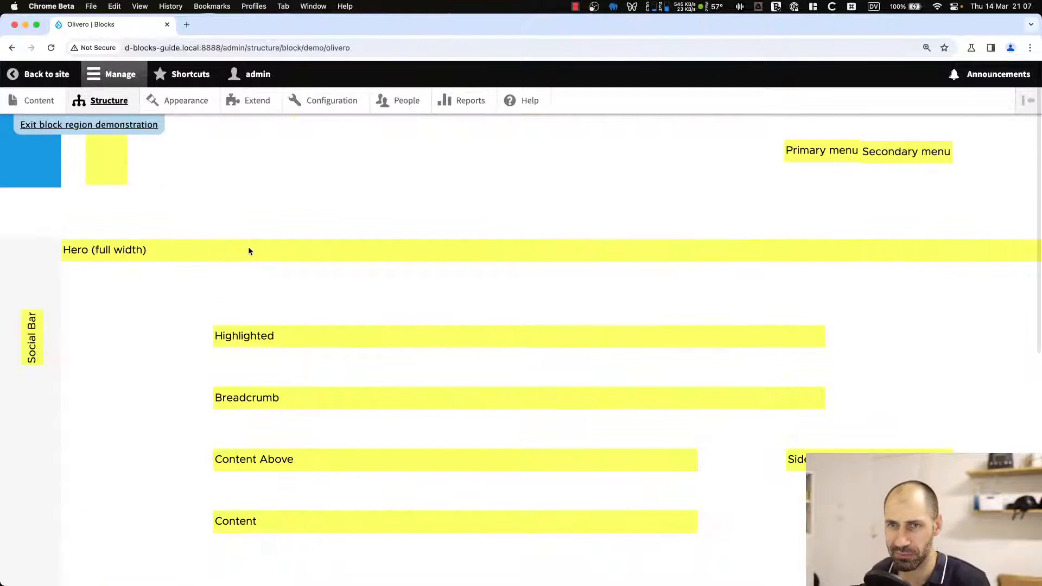
Exit the Olivero region demonstration, open the Claro theme's block region demonstration, and go back to its block layout.
left_click(103, 125)
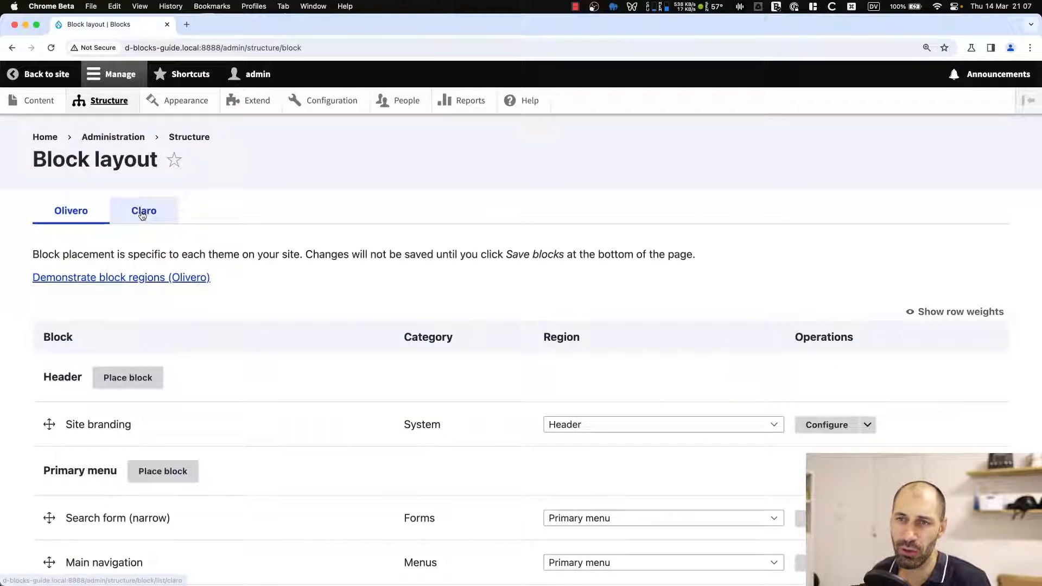
left_click(143, 214)
left_click(168, 279)
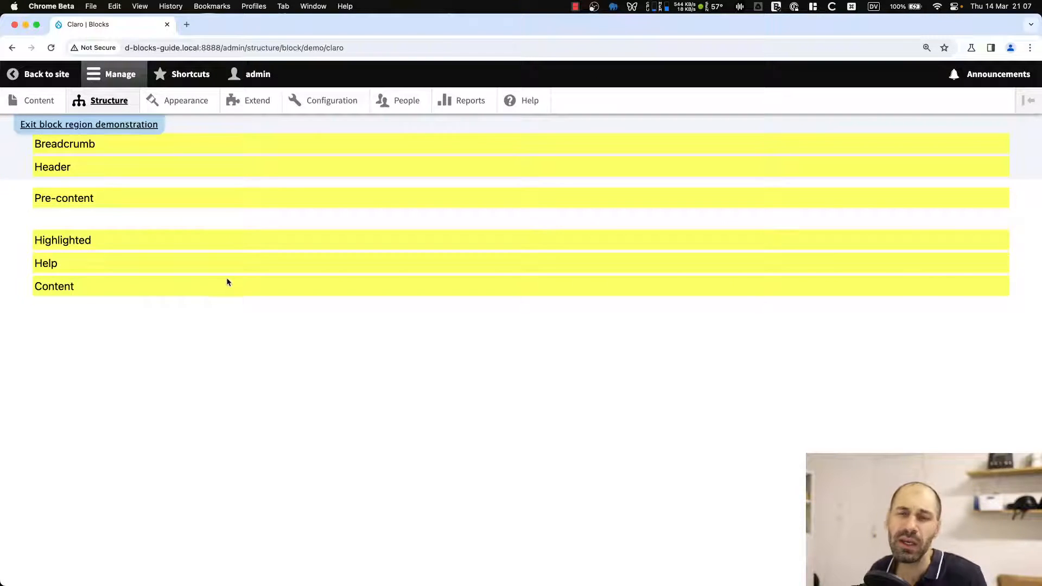
key("super+bracketleft")
Switch to VS Code and open olivero.info.yml from the web/core/themes/olivero folder.
key("super+Tab")
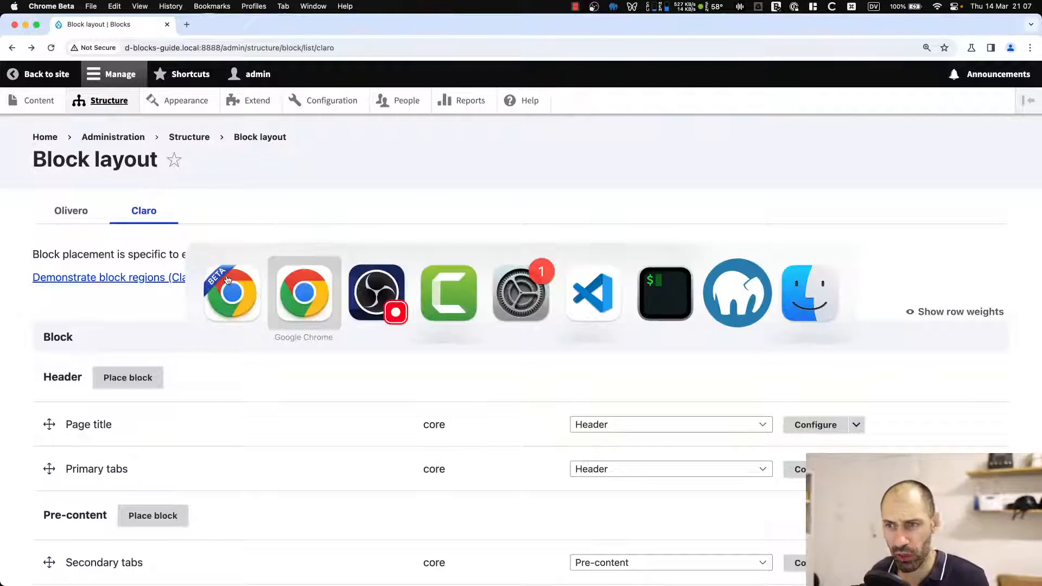
left_click(591, 314)
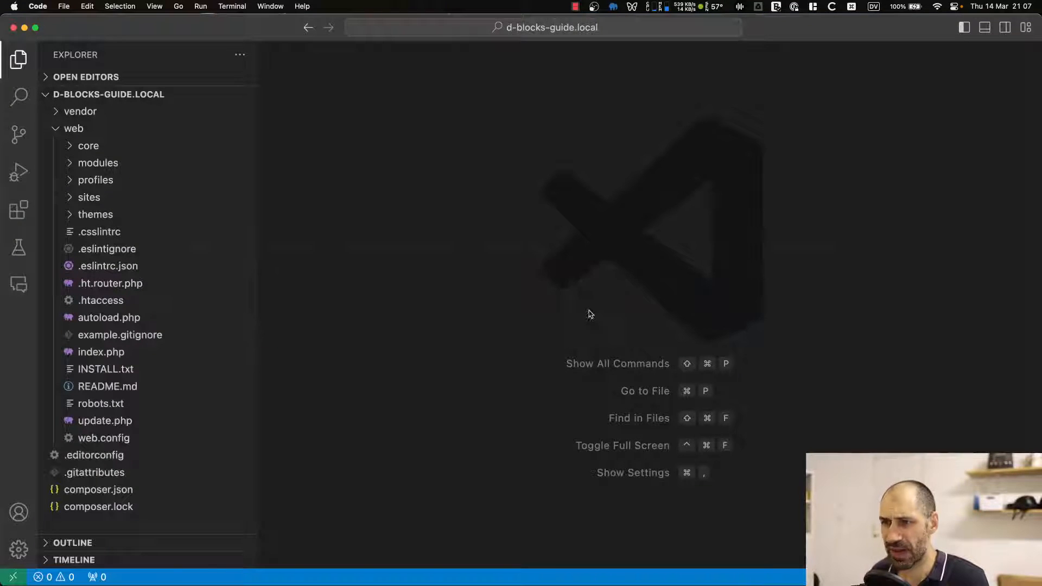
left_click(101, 126)
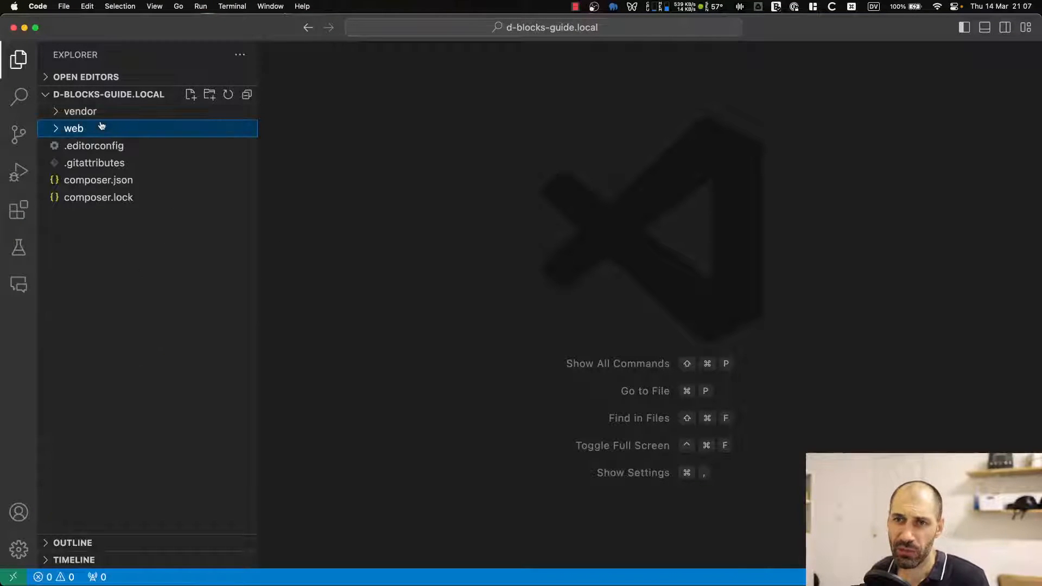
left_click(101, 127)
left_click(106, 145)
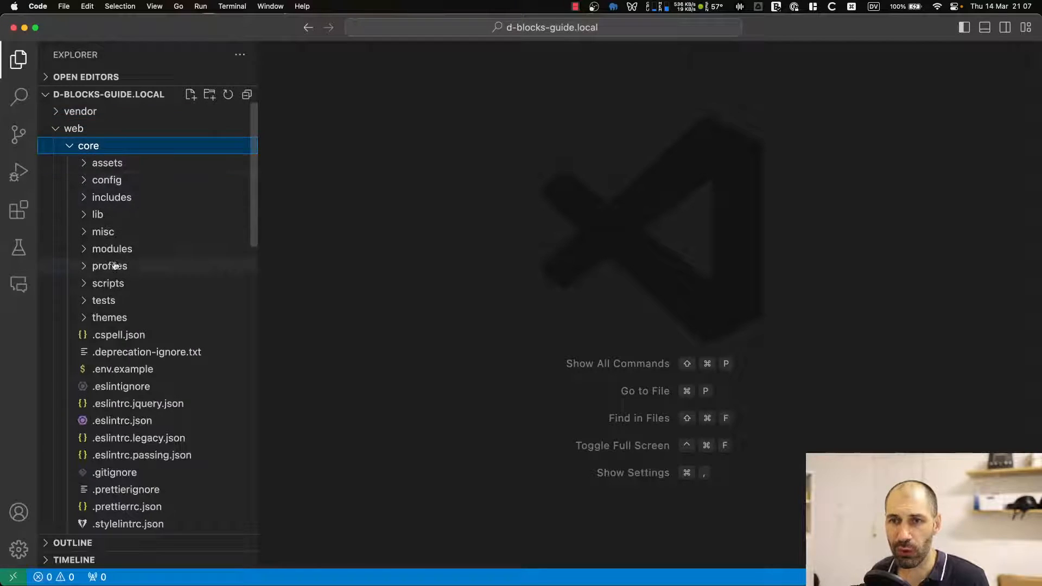
scroll(123, 293, "down", 2)
left_click(124, 292)
scroll(125, 296, "down", 3)
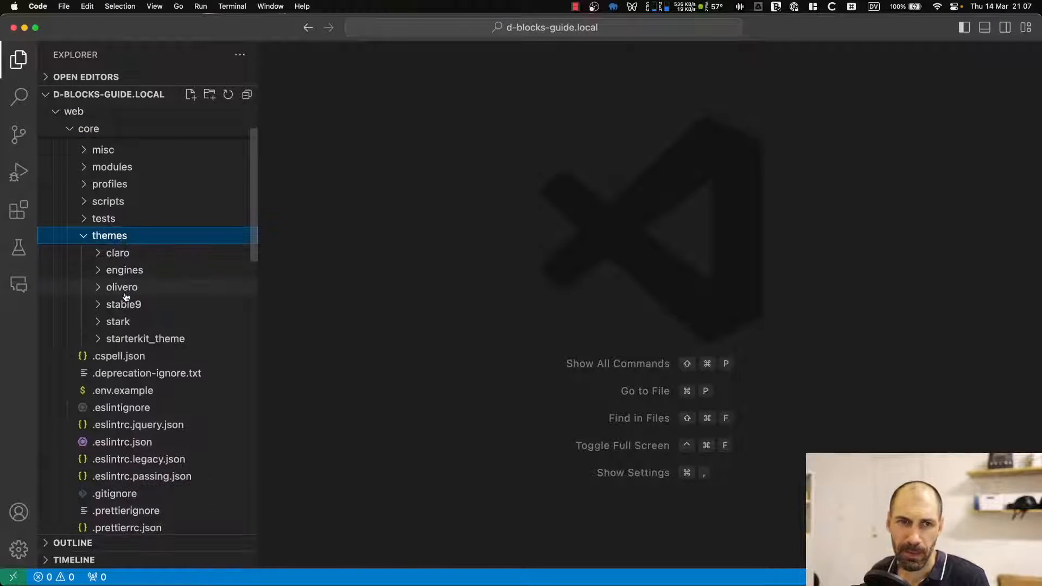
scroll(126, 296, "down", 6)
scroll(120, 288, "up", 3)
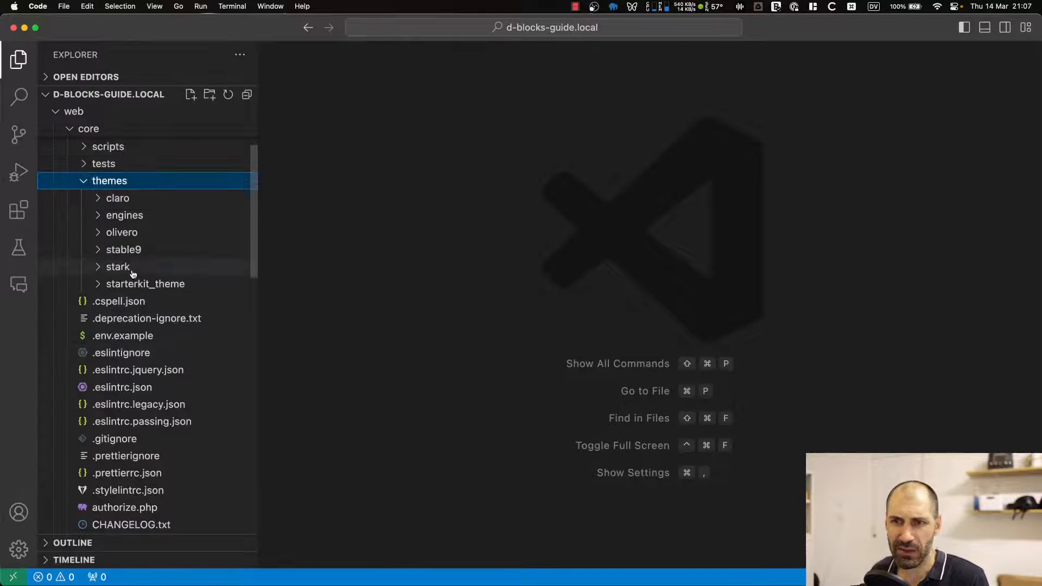
left_click(162, 233)
scroll(167, 242, "down", 5)
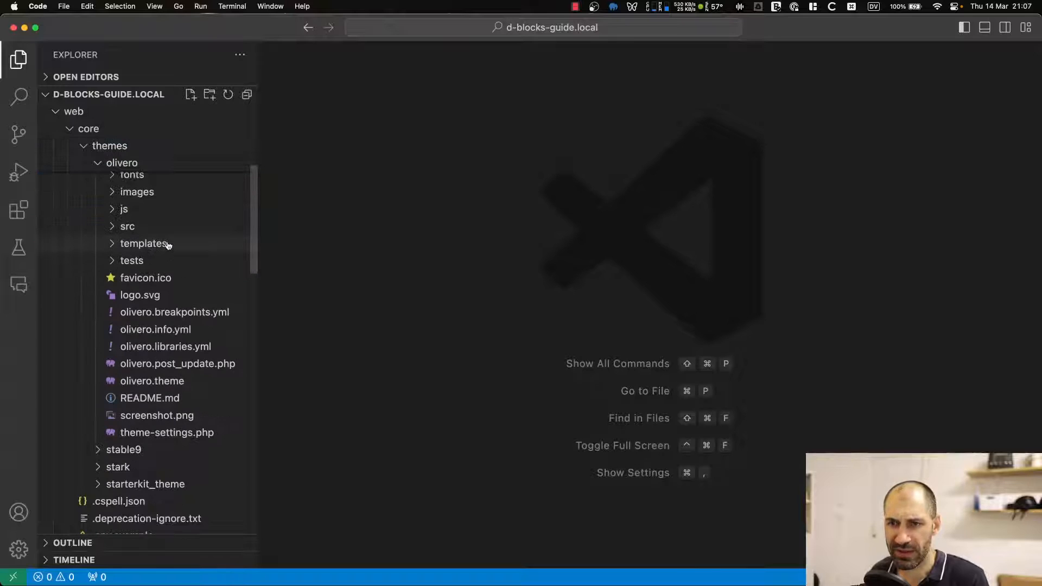
left_click(187, 333)
Examine the regions section of olivero.info.yml, highlighting the region definitions such as header and social.
scroll(349, 316, "down", 4)
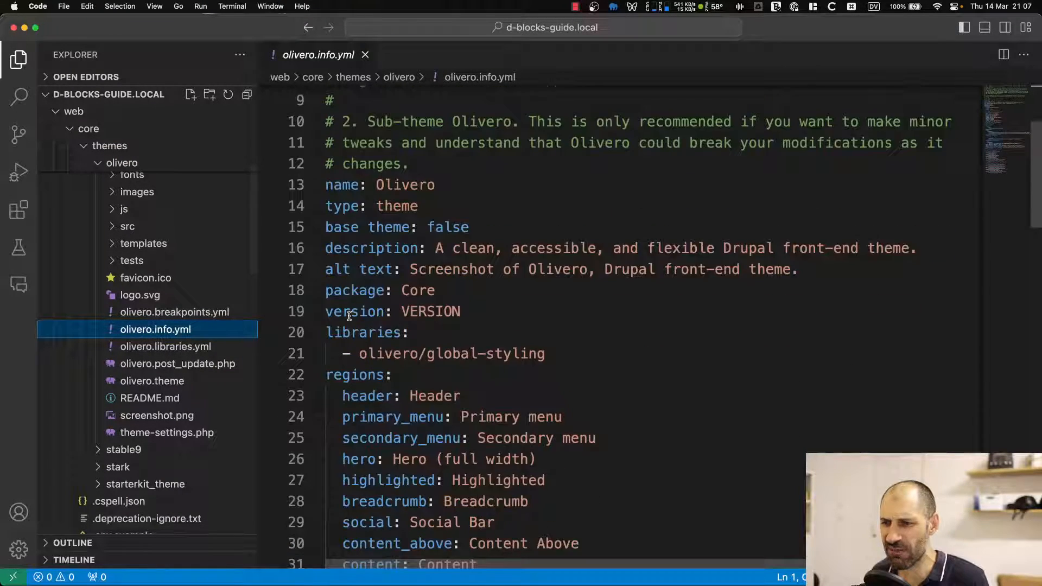
scroll(349, 316, "down", 5)
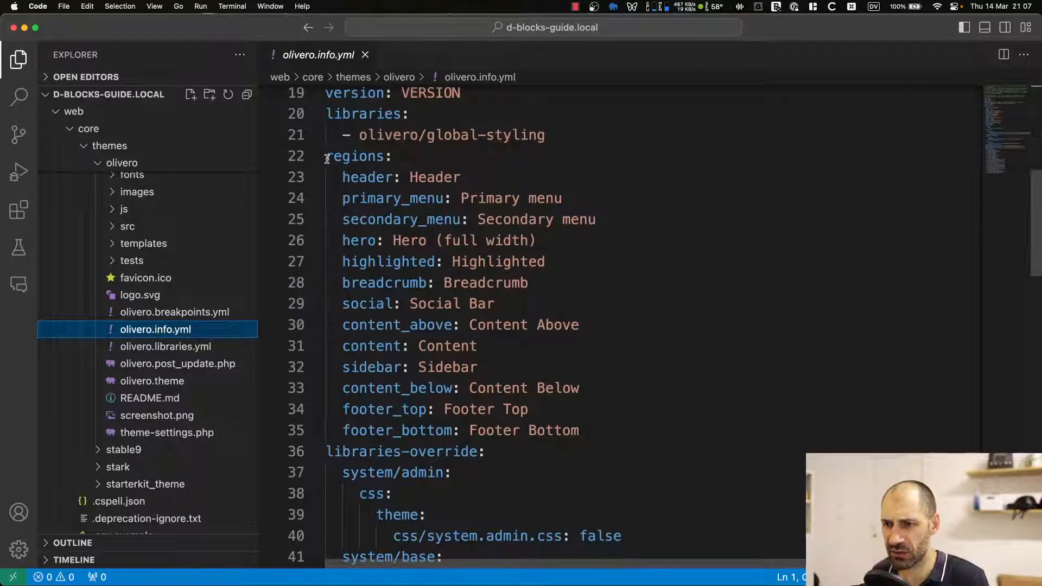
left_click_drag(580, 432, 328, 163)
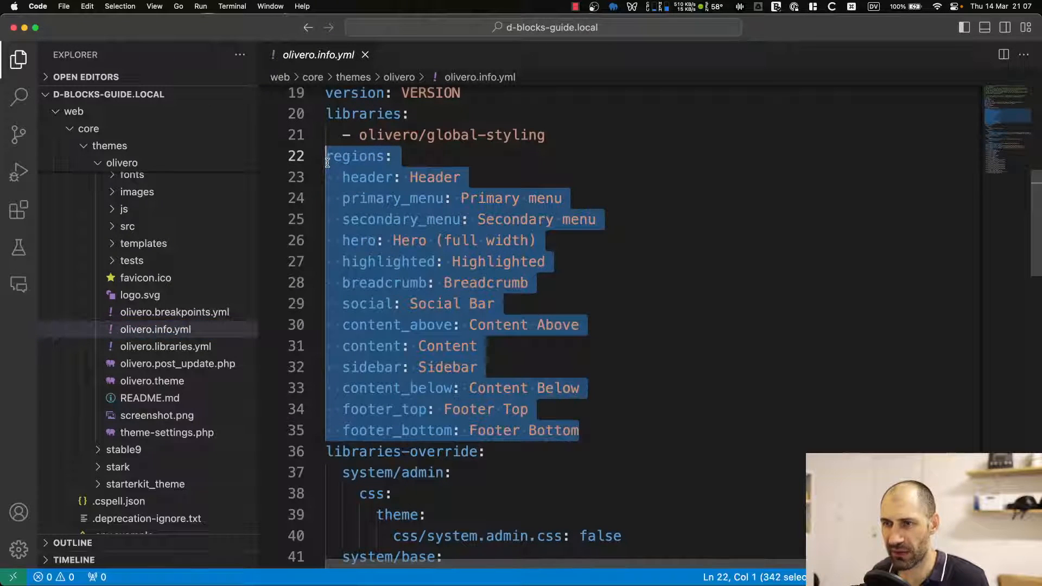
left_click(385, 186)
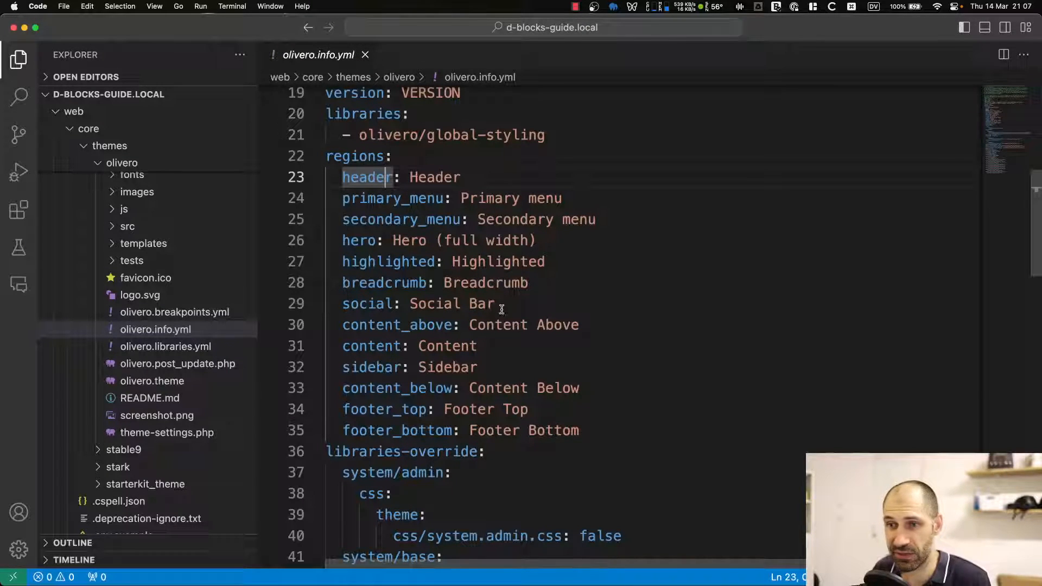
left_click_drag(501, 309, 333, 297)
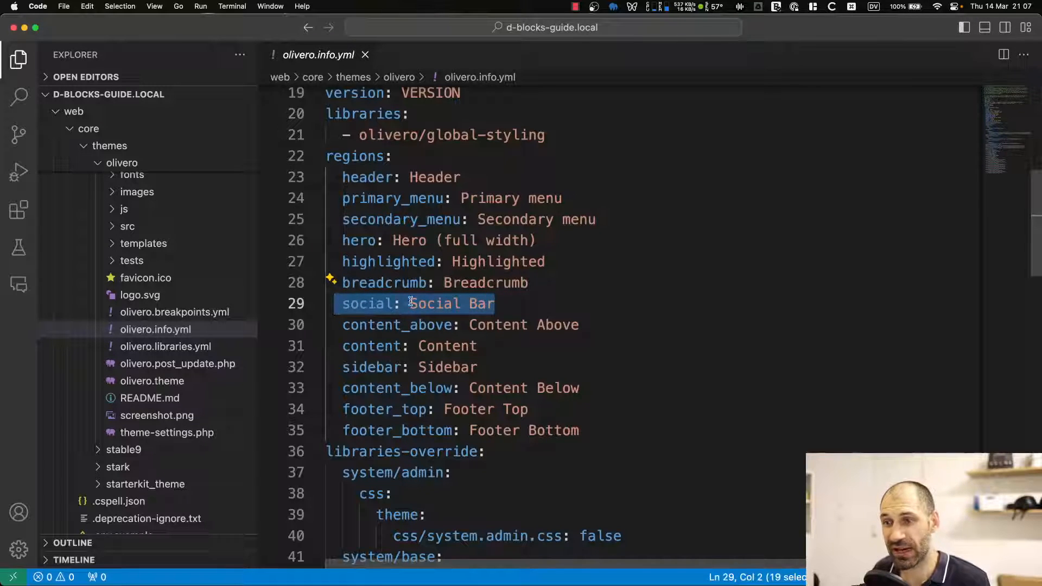
left_click(473, 304)
Open the Olivero page.html.twig template from the templates/layout folder.
scroll(175, 272, "up", 3)
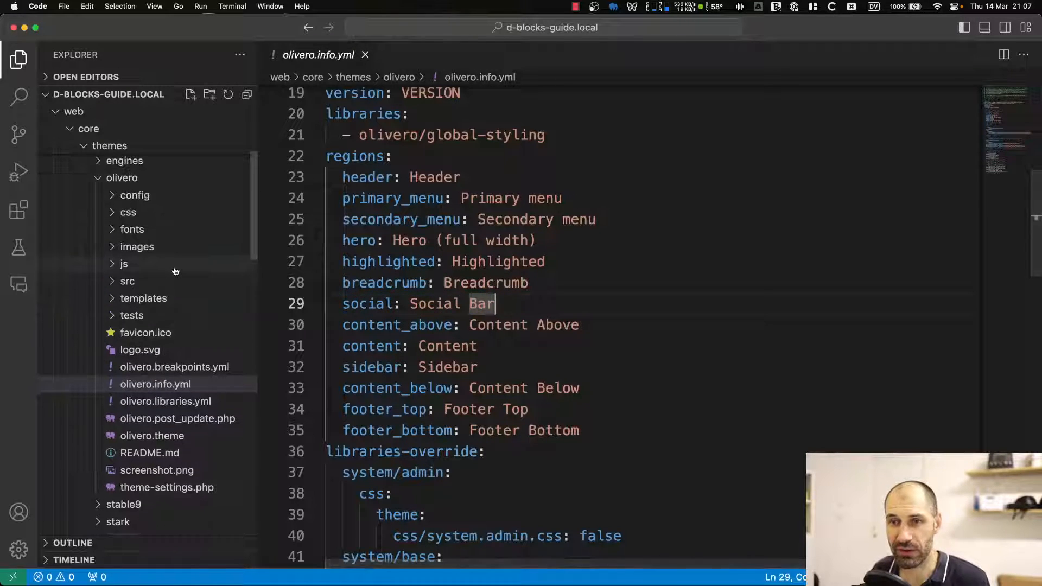
left_click(160, 298)
scroll(163, 300, "down", 5)
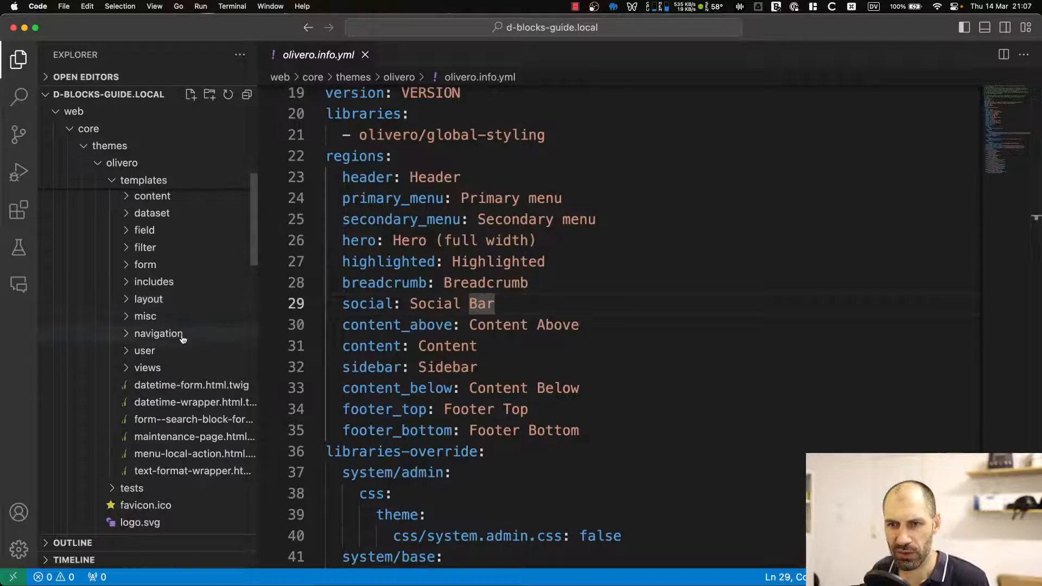
left_click(169, 298)
scroll(195, 316, "down", 2)
left_click(190, 296)
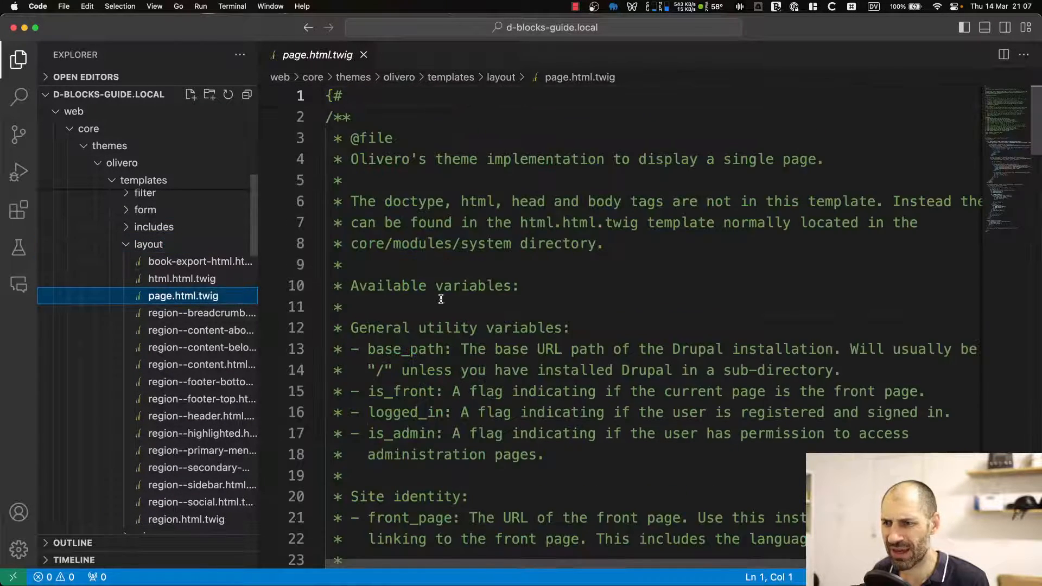
Scroll through page.html.twig to examine where each region variable such as page.header and page.hero is printed.
scroll(441, 299, "down", 10)
scroll(466, 218, "down", 9)
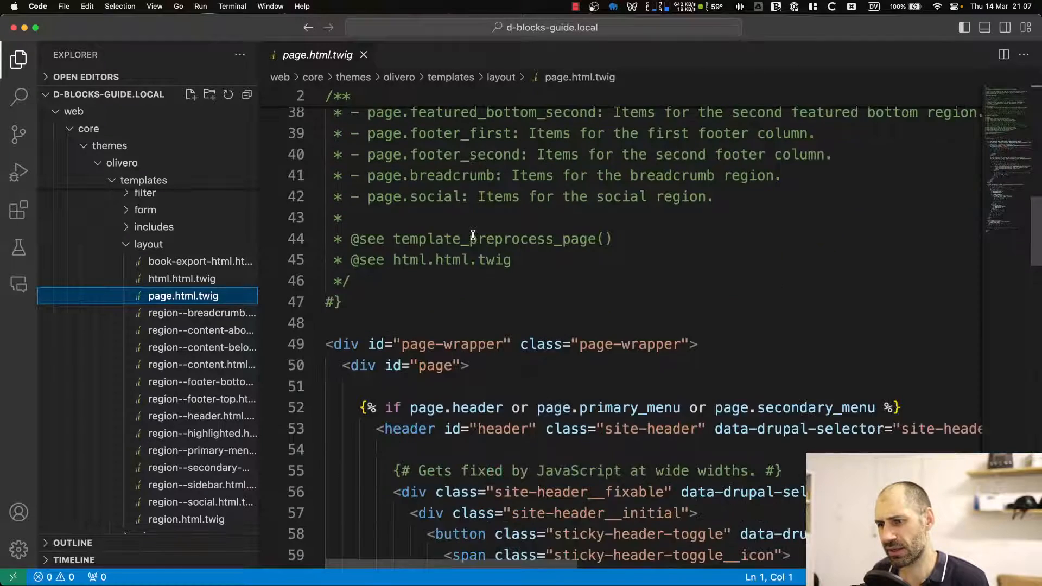
scroll(473, 236, "down", 4)
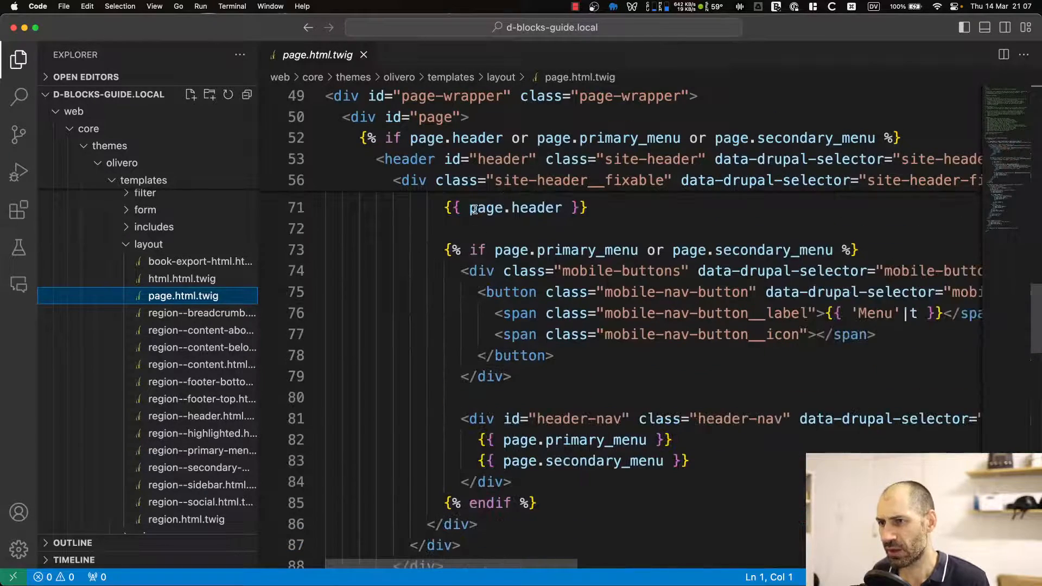
left_click(510, 209)
scroll(546, 242, "down", 6)
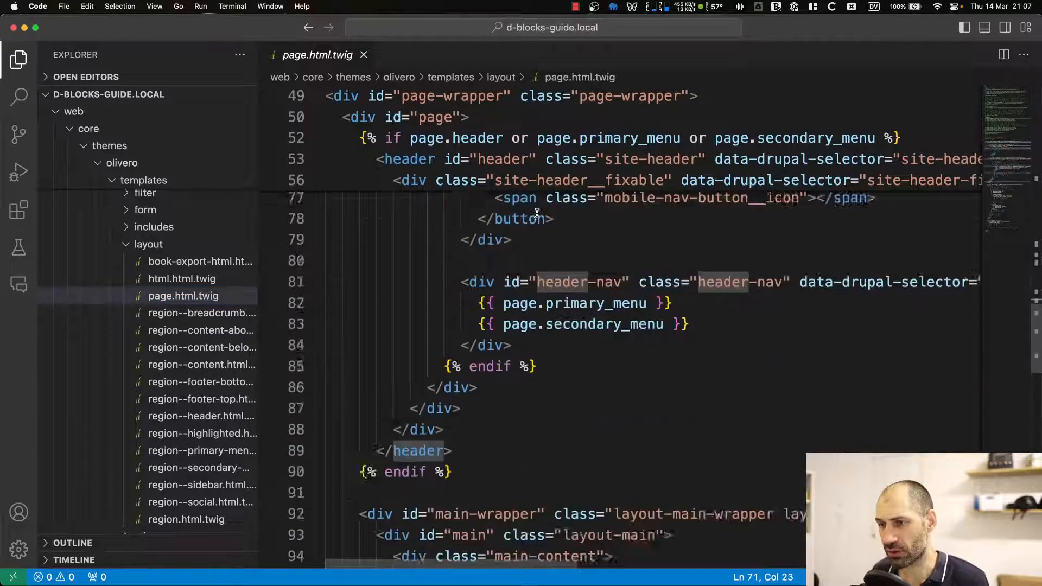
scroll(546, 243, "down", 1)
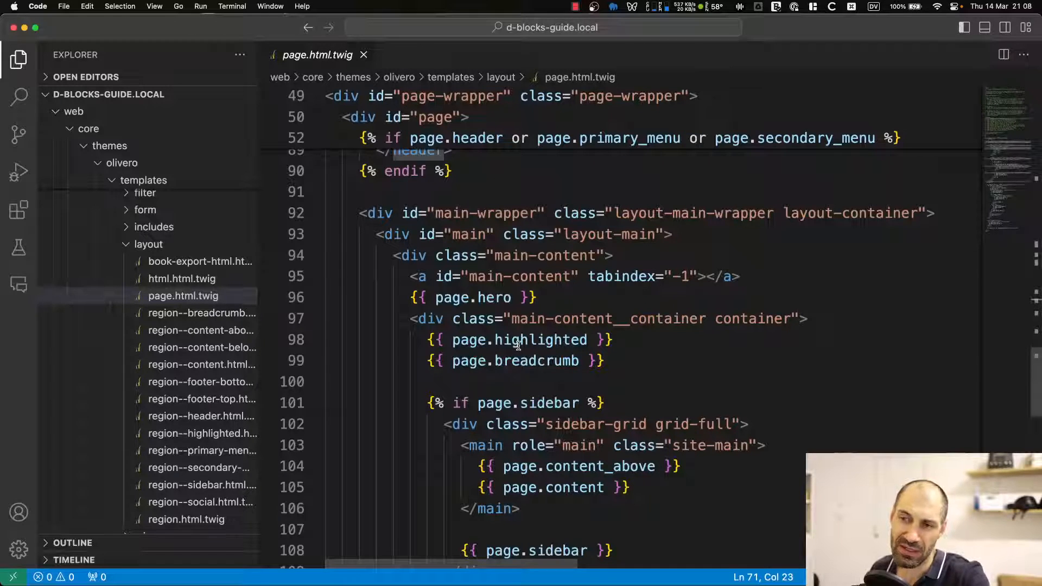
scroll(517, 343, "up", 2)
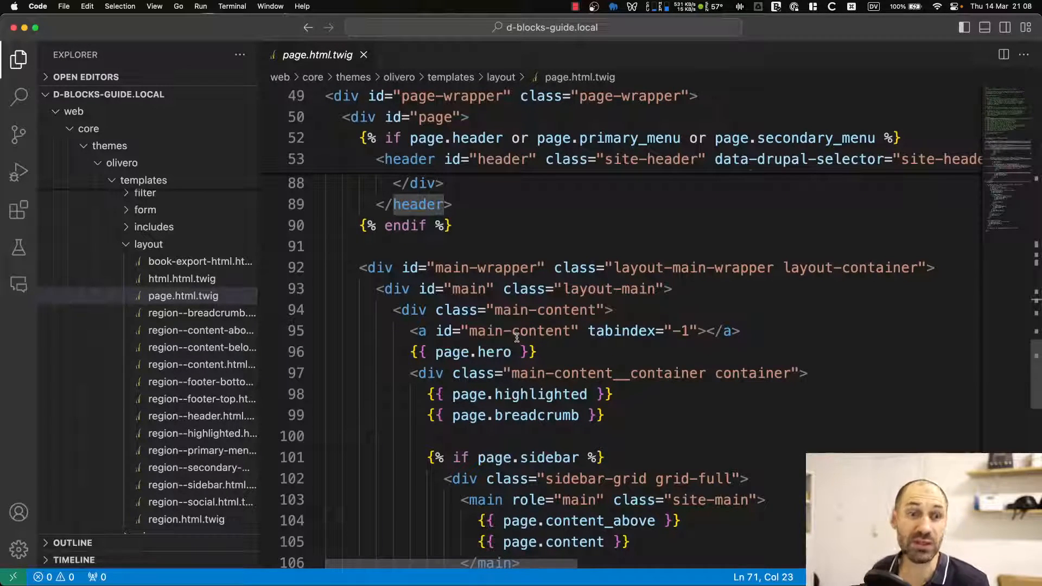
scroll(497, 323, "up", 1)
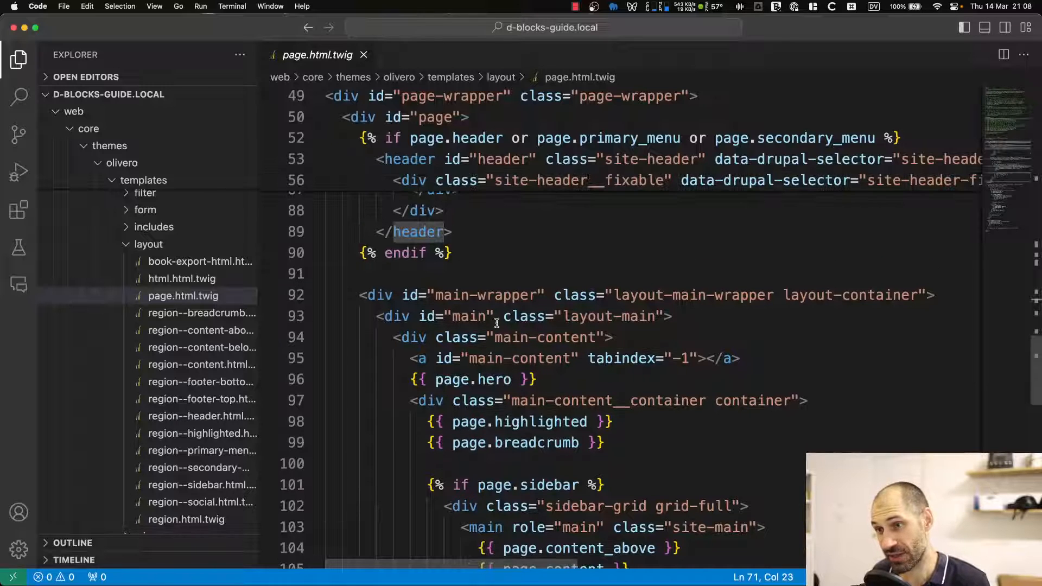
scroll(497, 323, "up", 2)
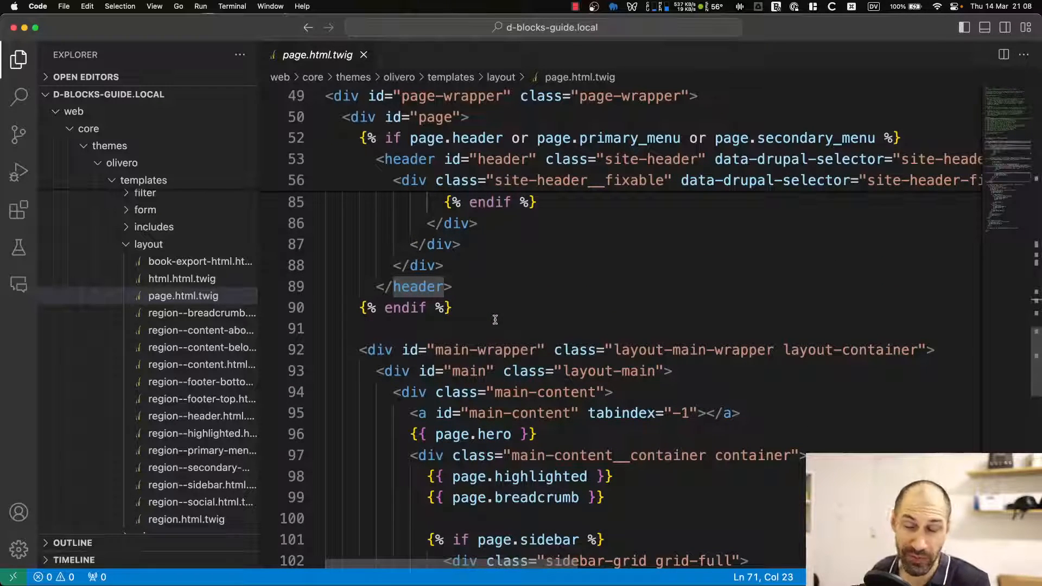
scroll(495, 319, "up", 20)
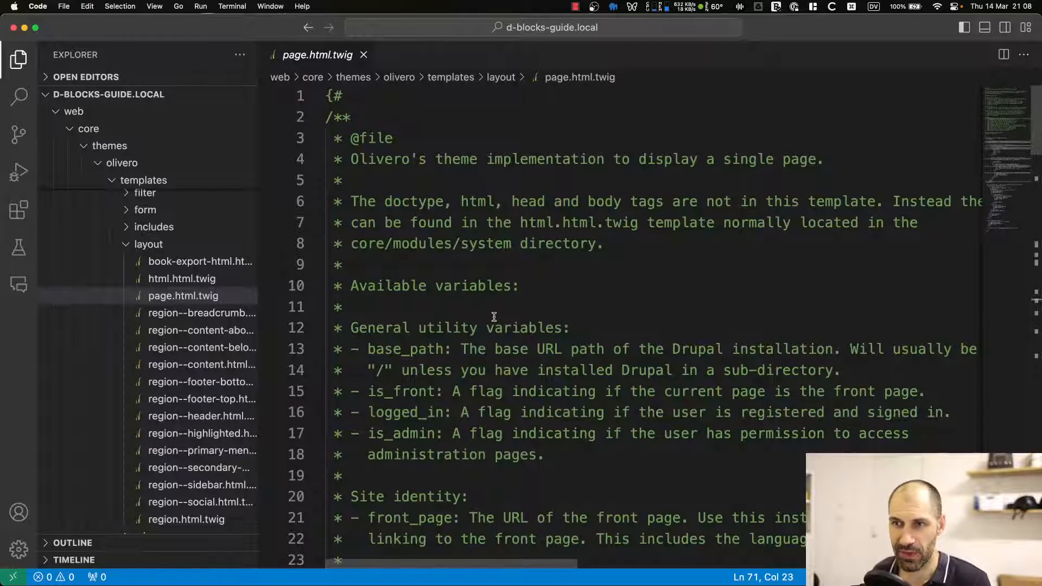
Switch back to the browser, return to the Olivero block layout tab and scroll down to the Sidebar region.
key("super+Tab")
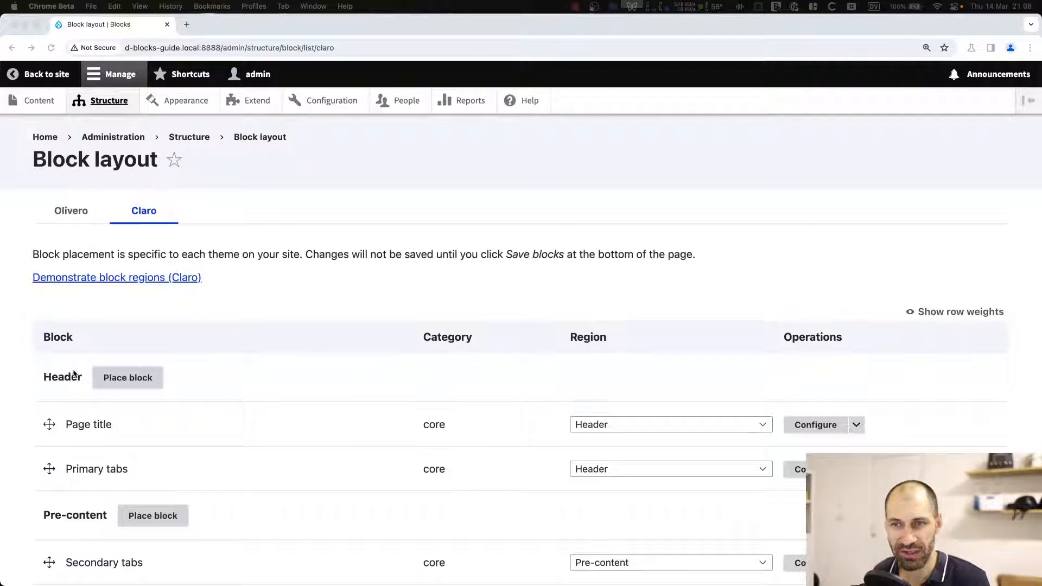
left_click(281, 307)
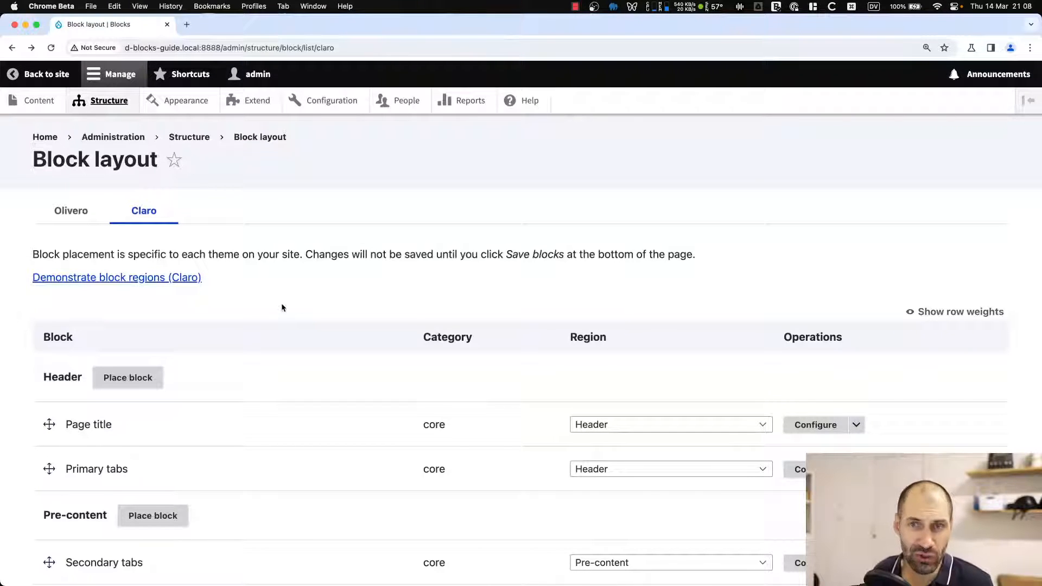
left_click(71, 209)
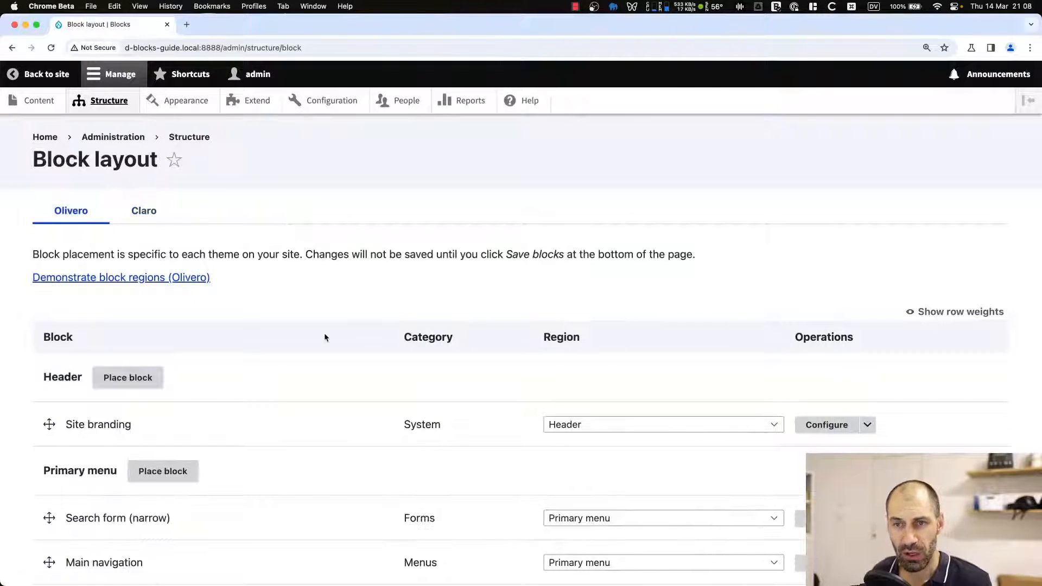
scroll(279, 363, "down", 10)
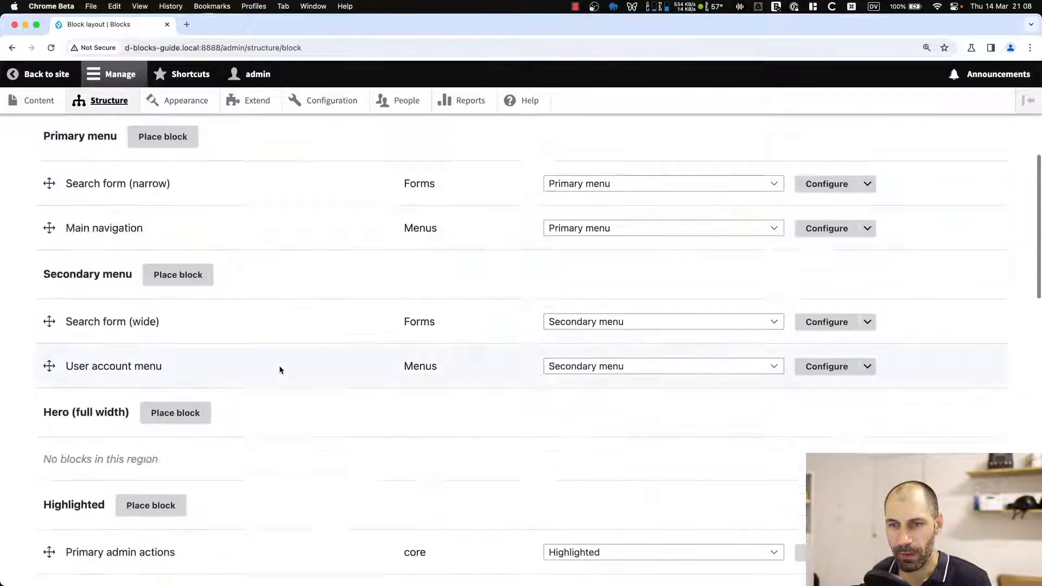
scroll(279, 368, "down", 7)
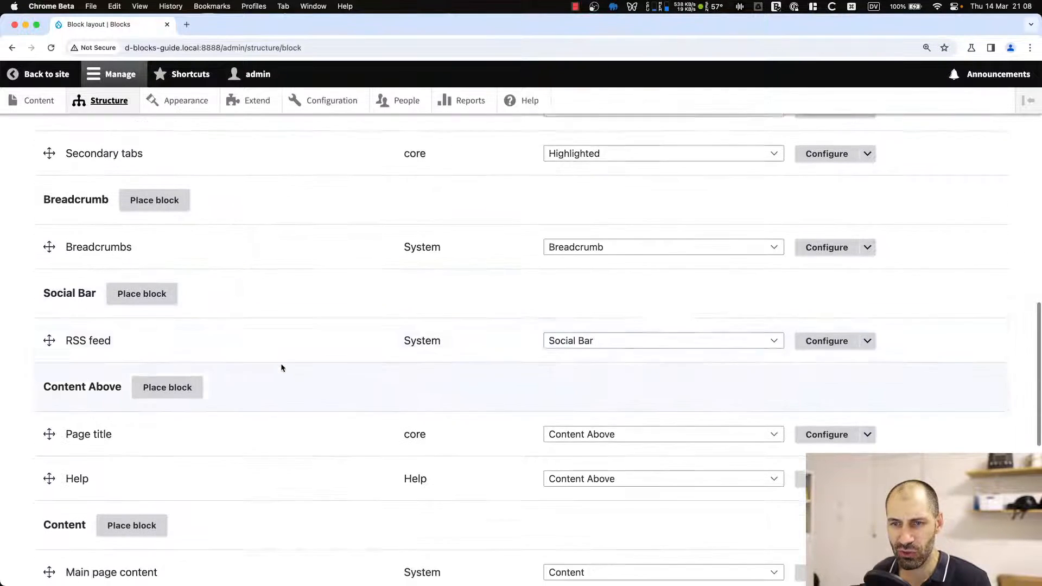
scroll(127, 421, "down", 2)
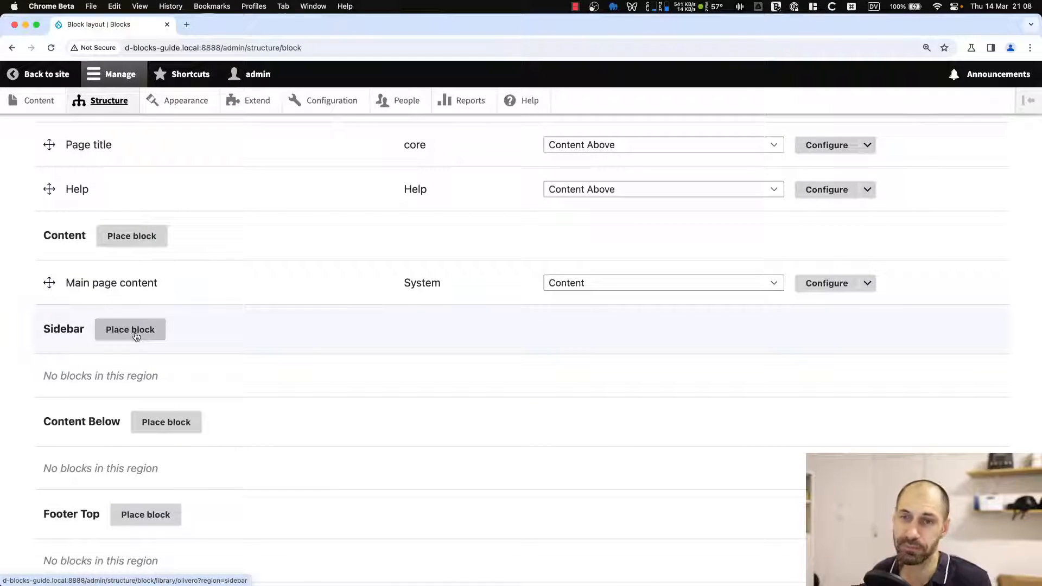
scroll(135, 337, "down", 1)
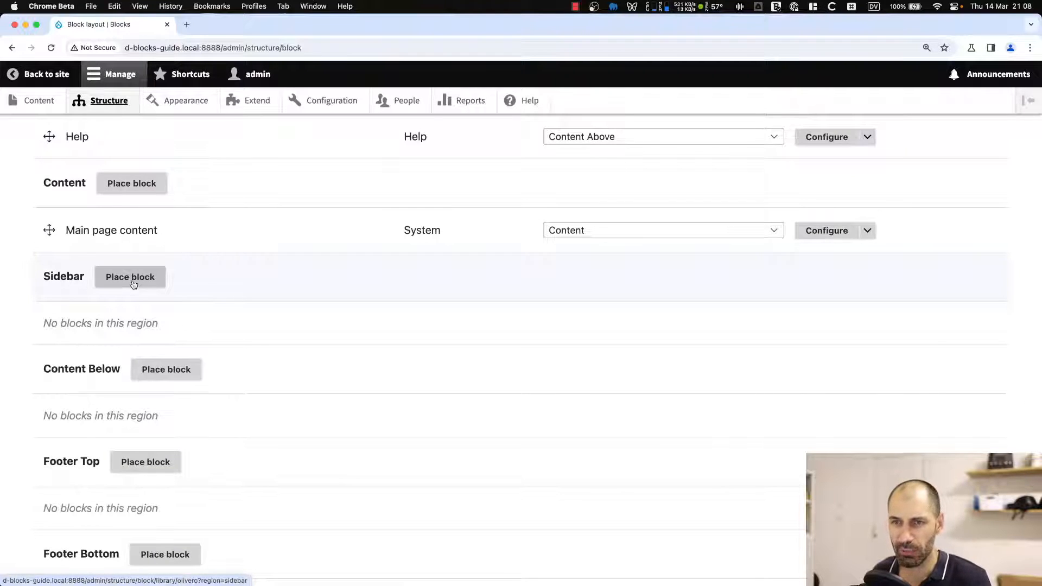
Open the Place block dialog for the Sidebar region and browse the list of available blocks.
left_click(131, 278)
scroll(410, 342, "down", 5)
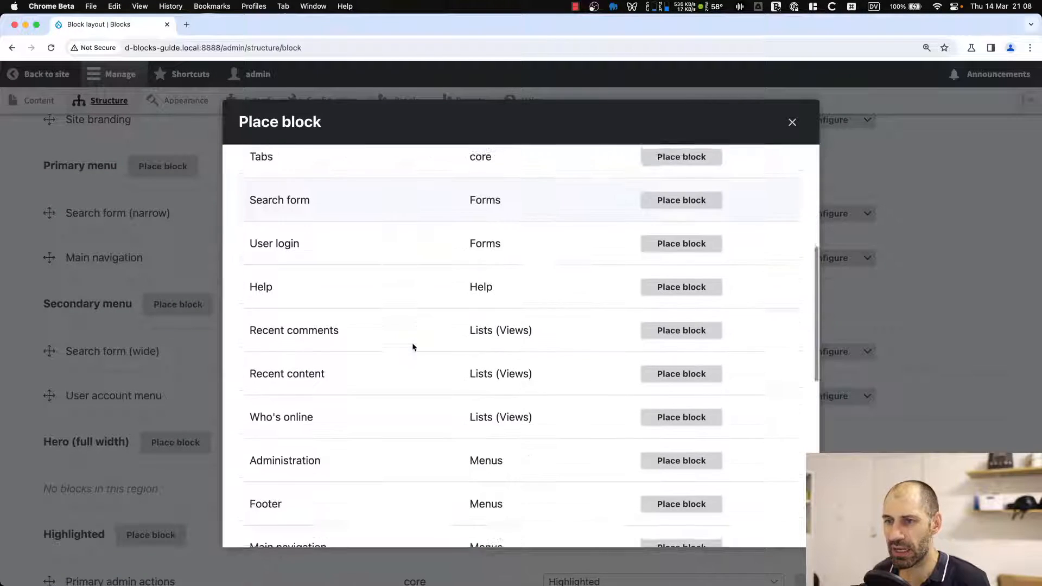
scroll(413, 346, "down", 6)
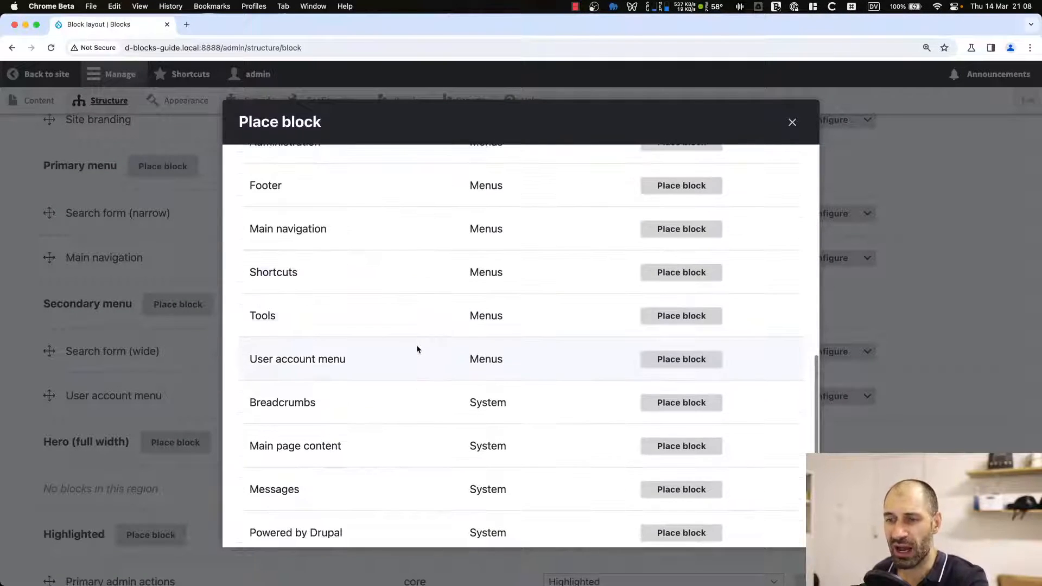
scroll(418, 347, "down", 3)
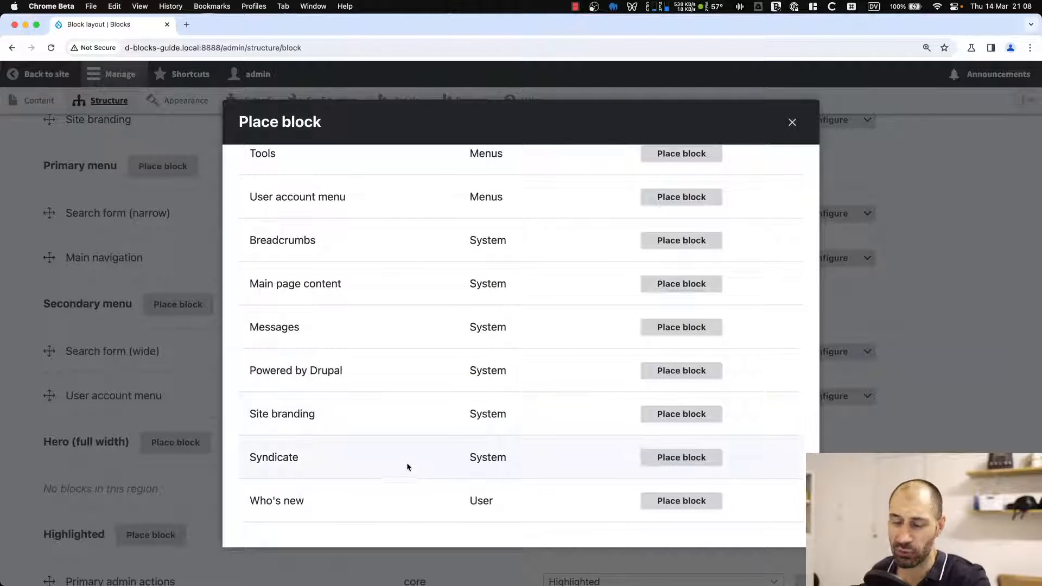
Filter the Place block list by "power" and choose to place the Powered by Drupal block.
scroll(408, 462, "up", 10)
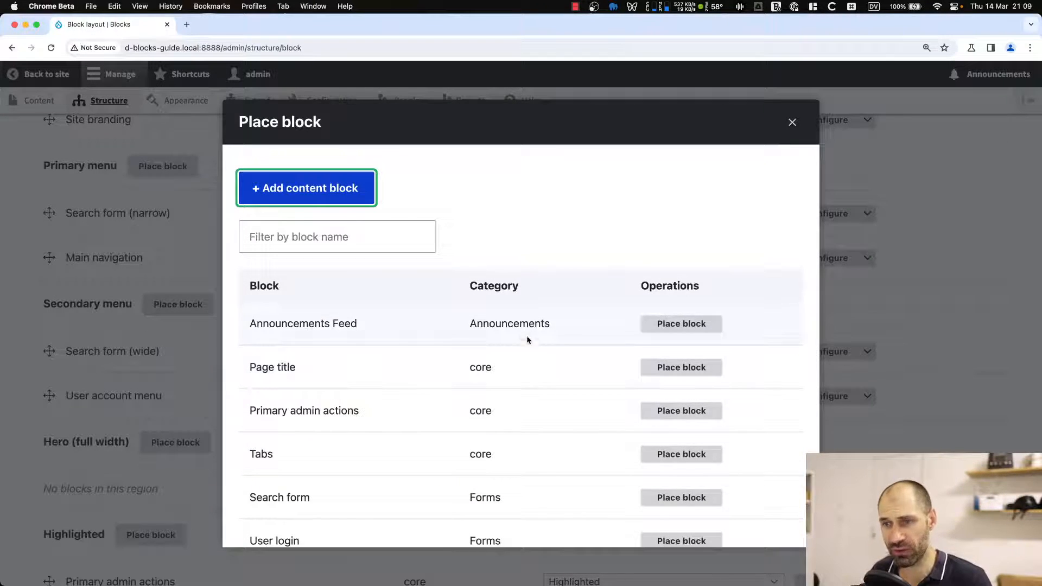
left_click(302, 241)
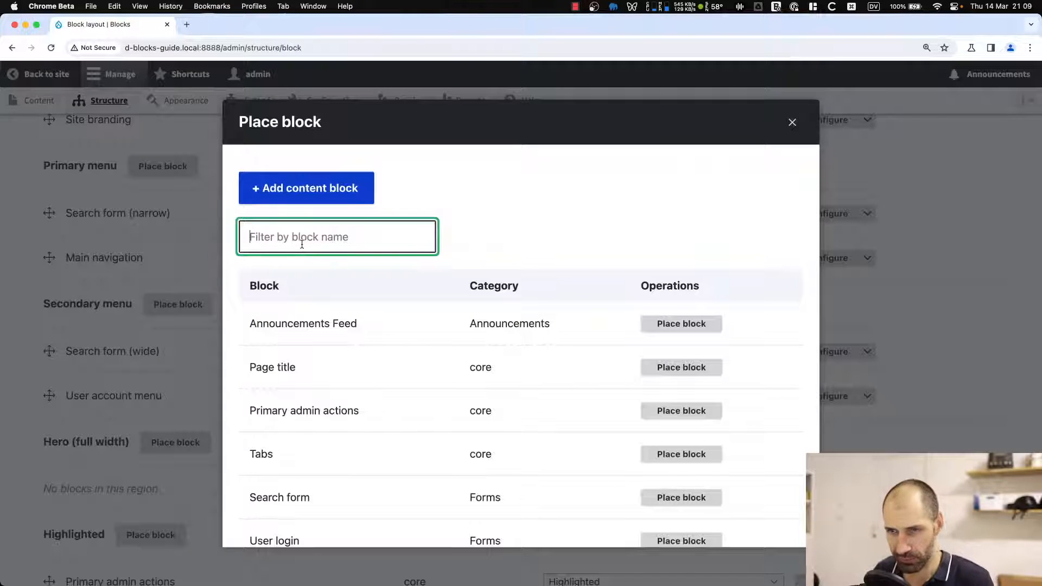
type("power")
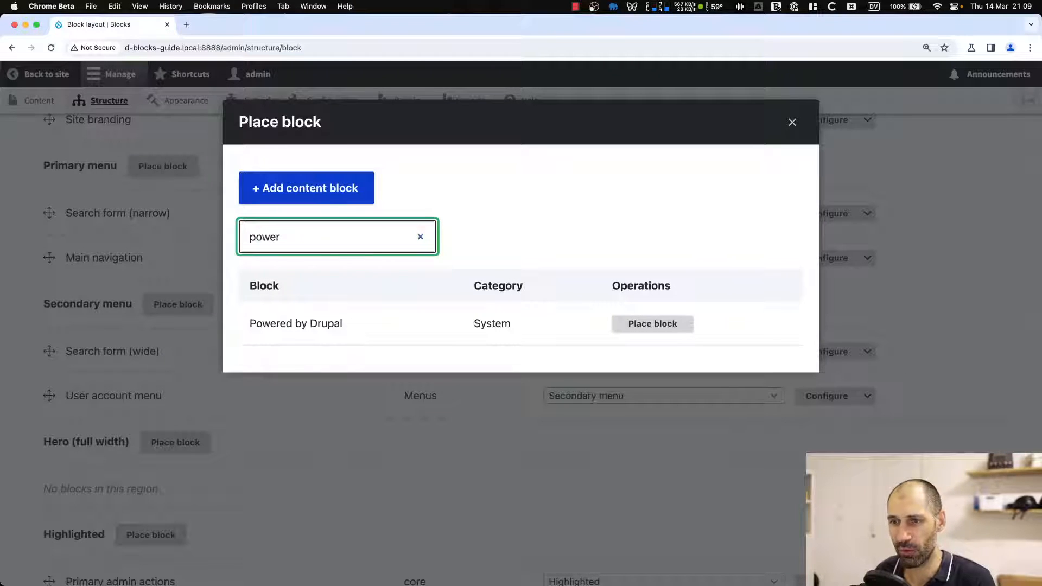
left_click(673, 325)
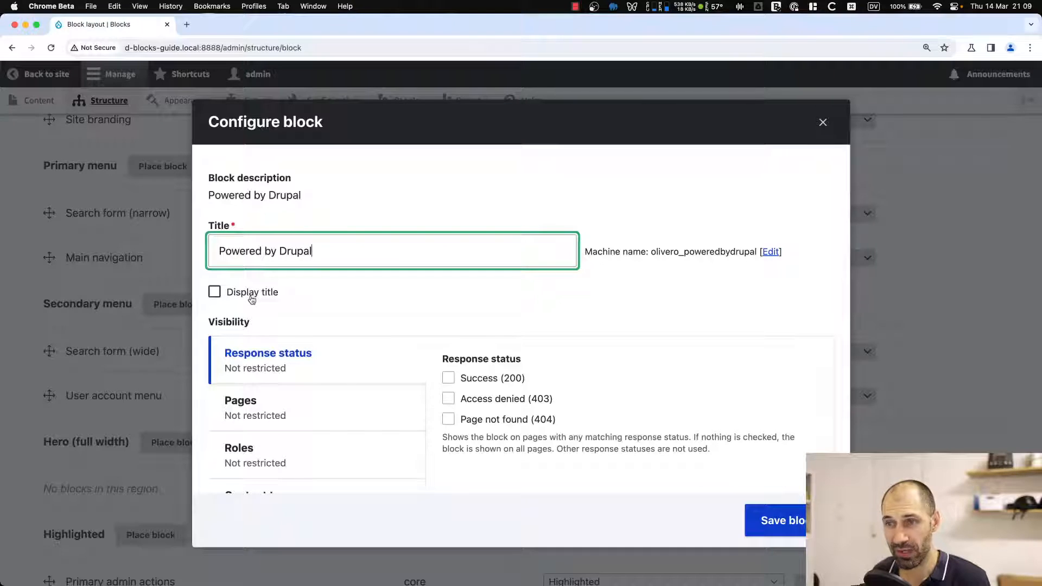
Review the block's visibility options, keep the region set to Sidebar and save the Powered by Drupal block.
scroll(293, 307, "down", 2)
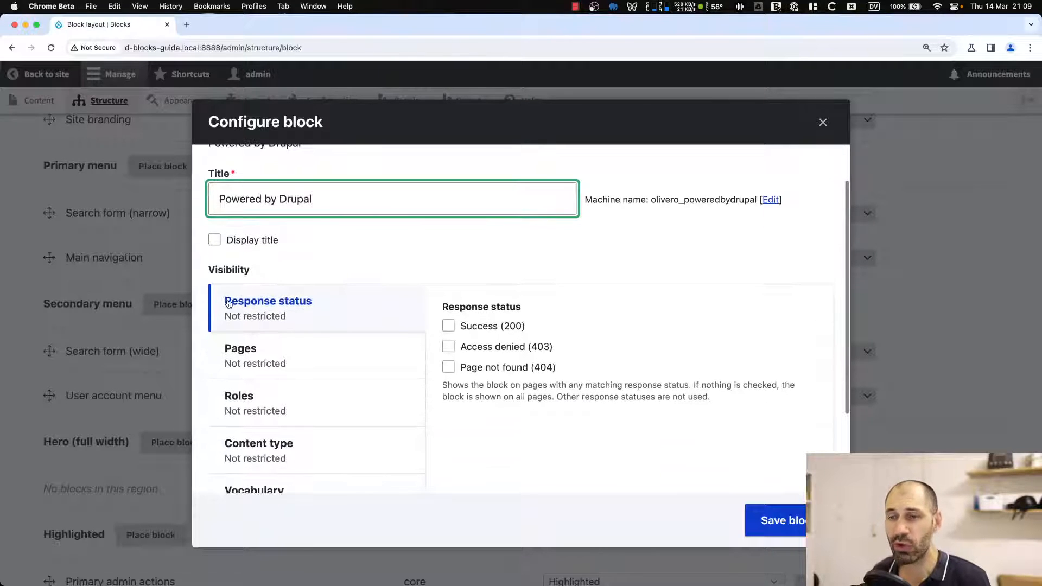
scroll(332, 330, "down", 1)
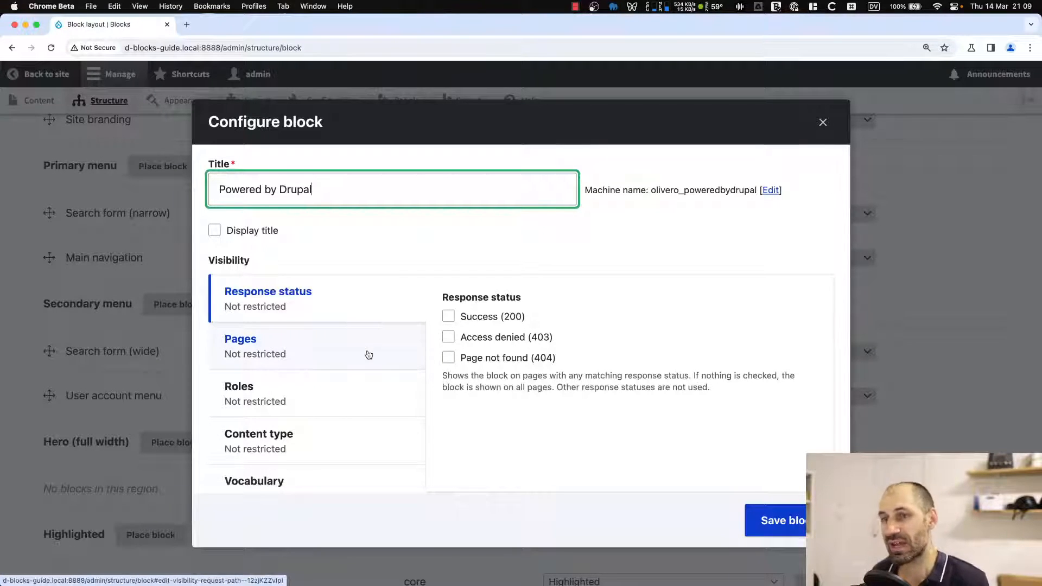
scroll(326, 346, "down", 4)
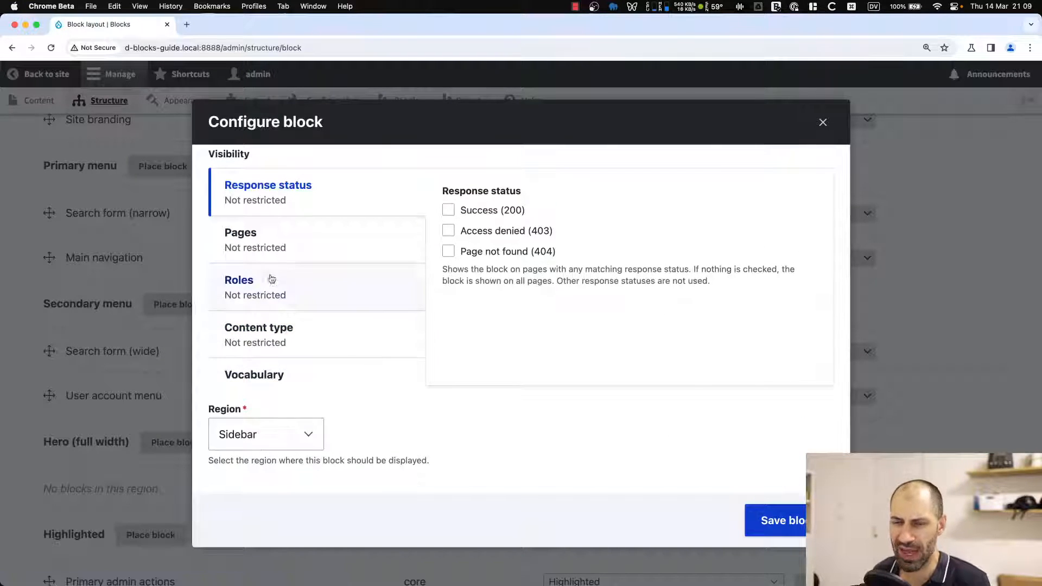
left_click(269, 436)
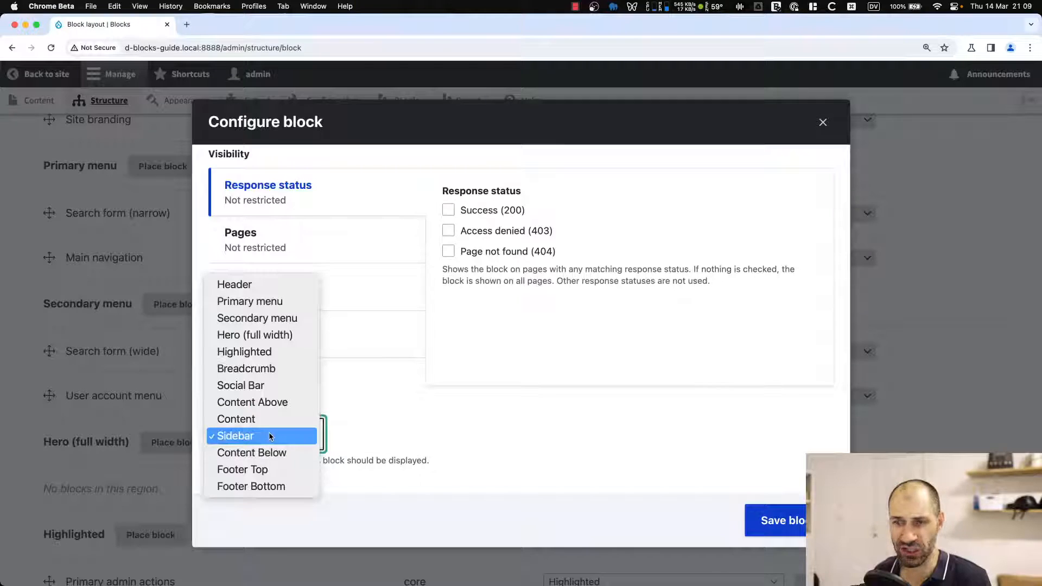
left_click(270, 436)
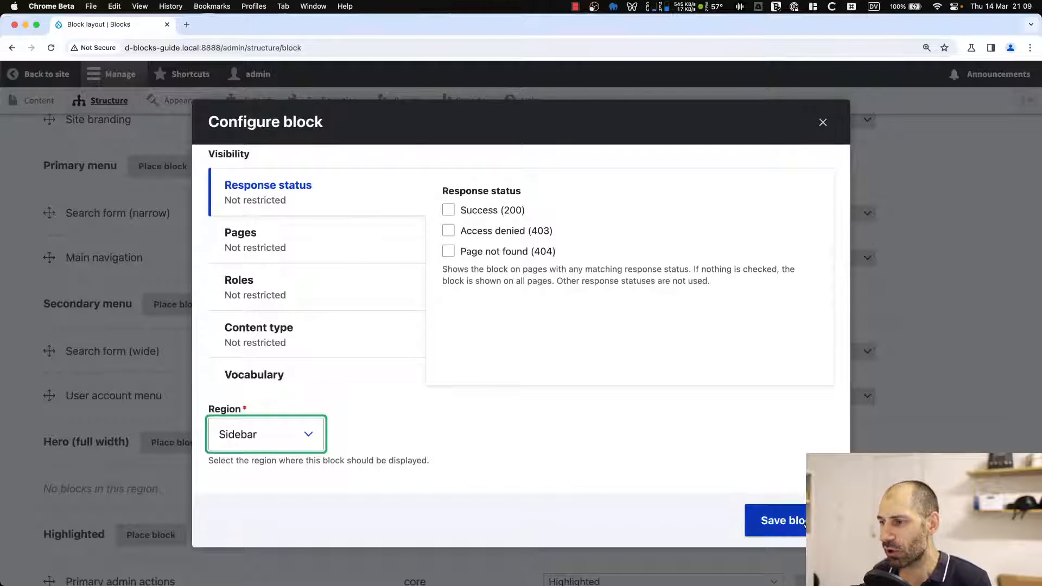
left_click(805, 523)
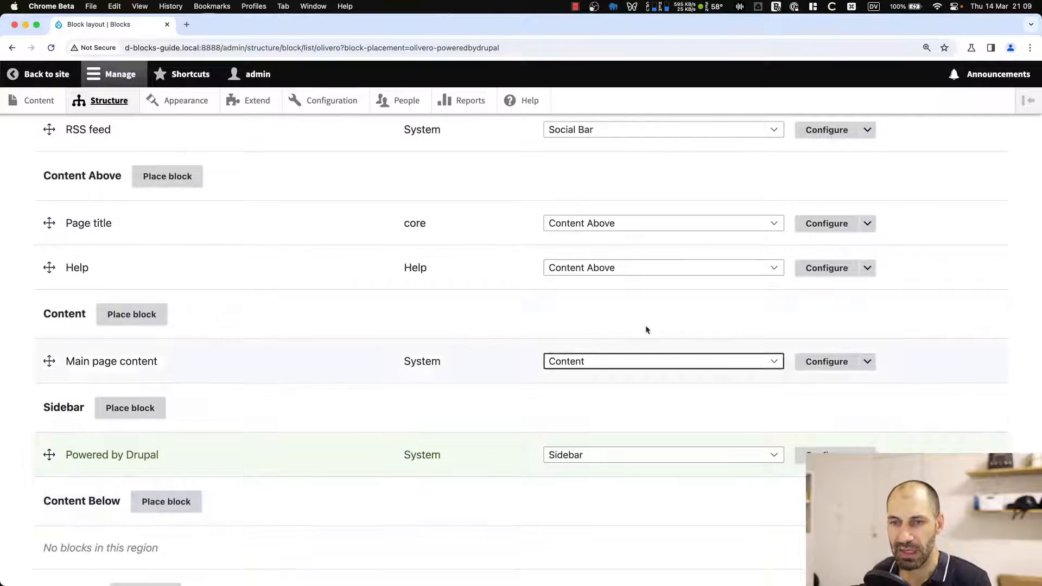
Save the Olivero block layout.
scroll(149, 461, "down", 2)
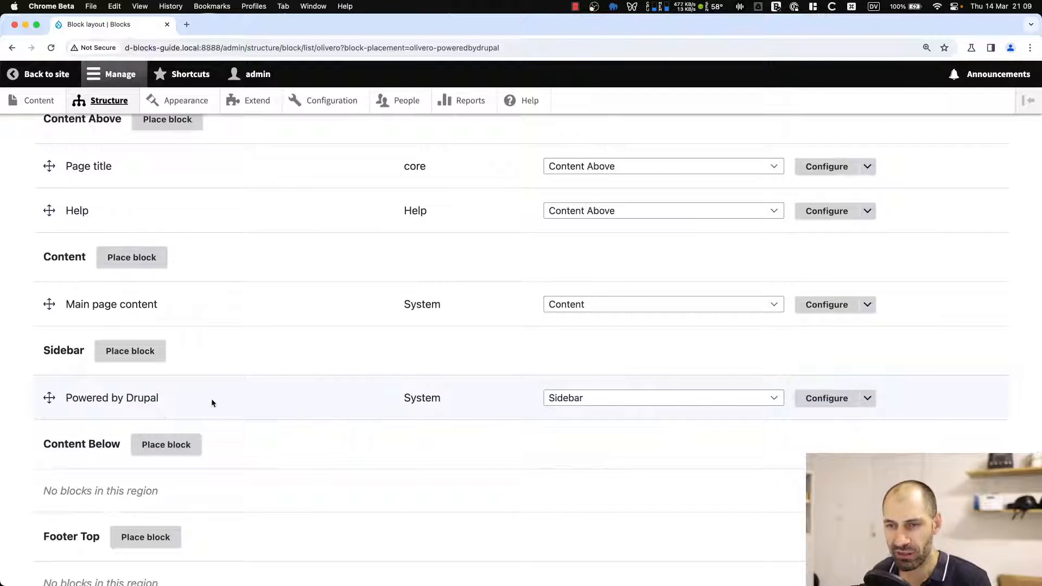
scroll(213, 421, "down", 8)
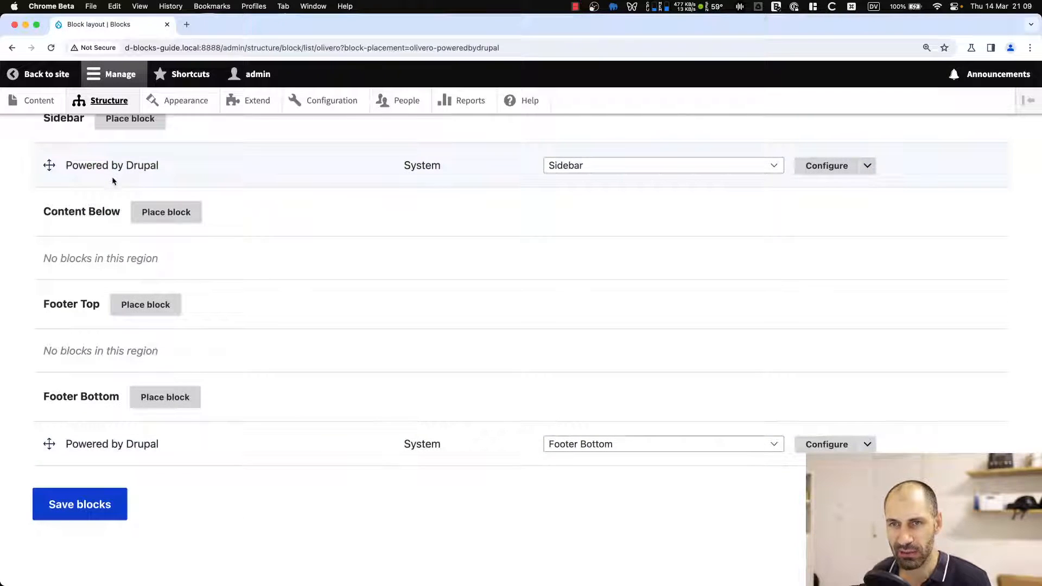
left_click_drag(50, 400, 118, 400)
left_click(60, 400)
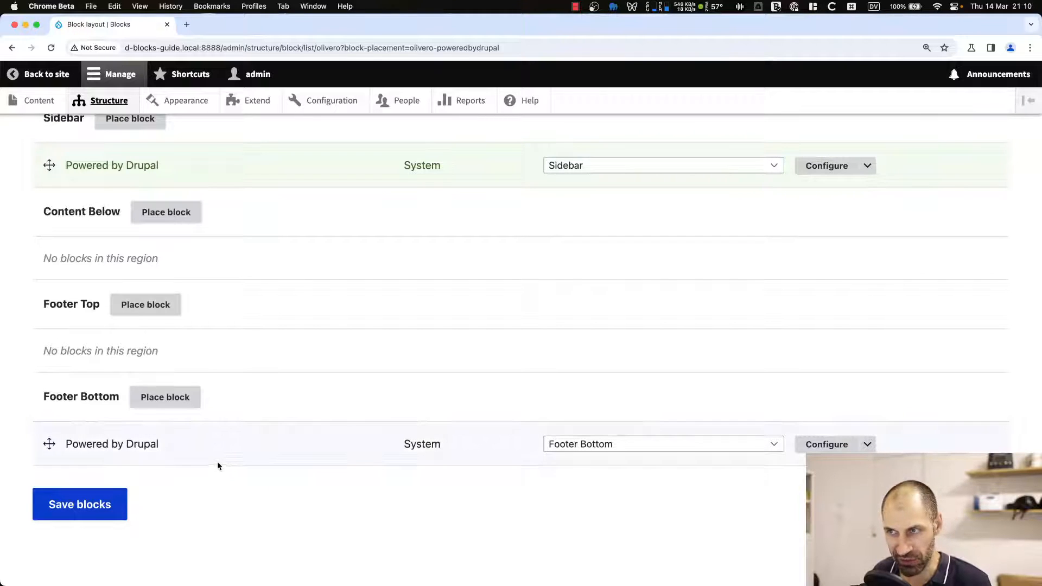
left_click(111, 505)
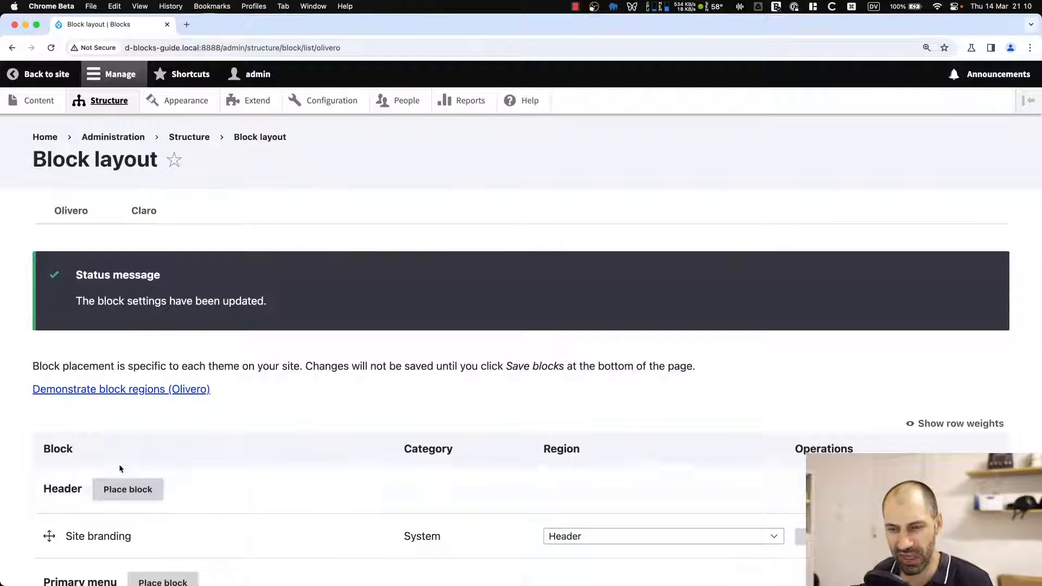
Open the home page in a new tab and inspect the sidebar Powered by Drupal block through its contextual Configure block link.
left_click(45, 137, "super")
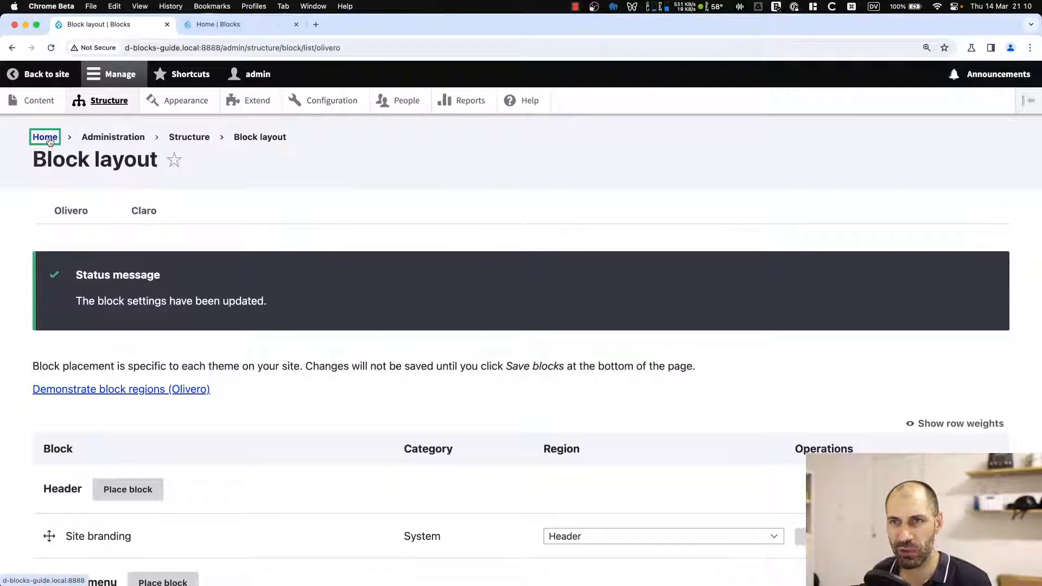
left_click(241, 24)
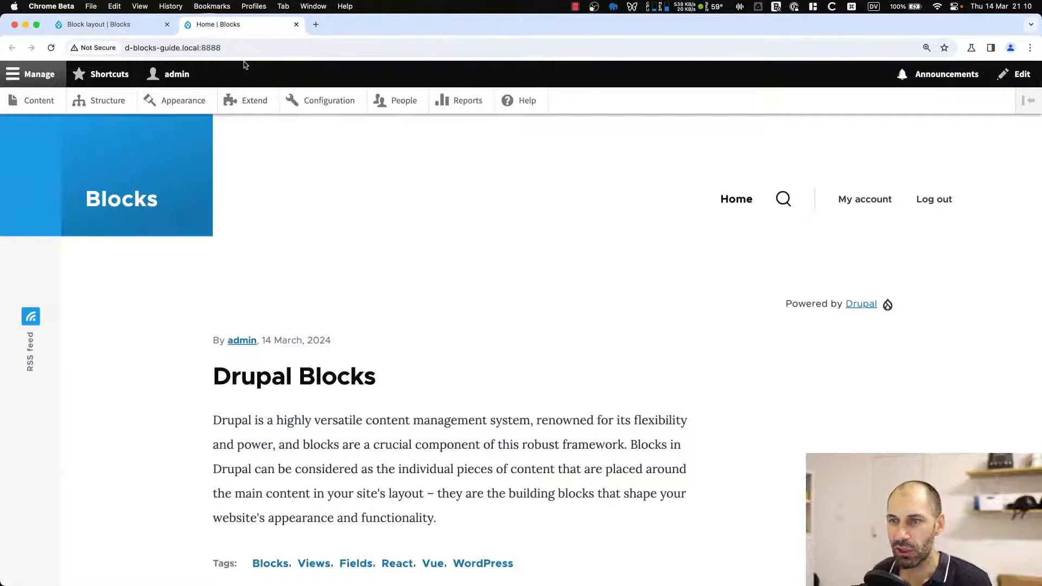
left_click_drag(920, 311, 784, 308)
left_click(783, 319)
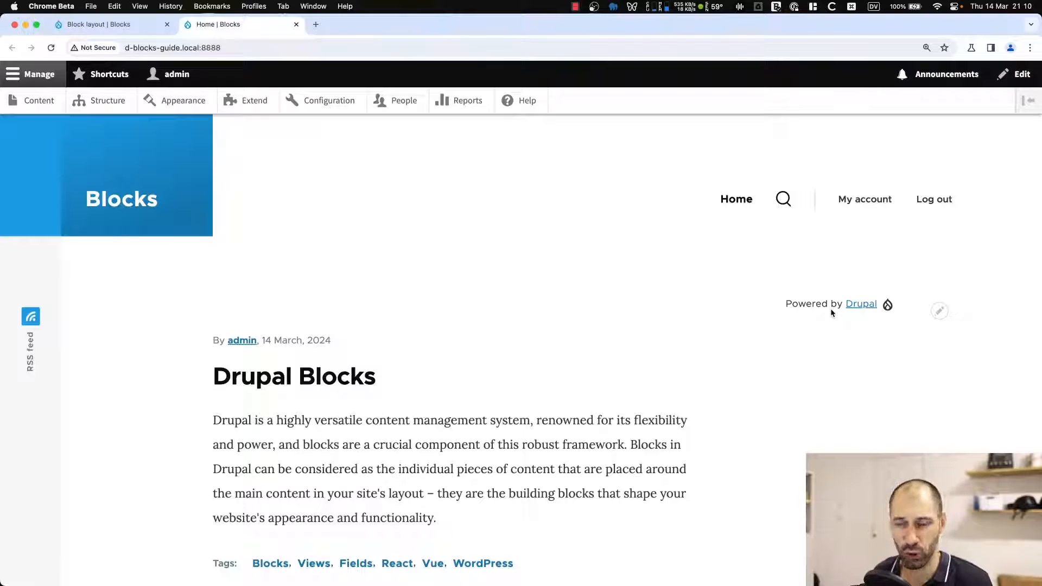
left_click(942, 314)
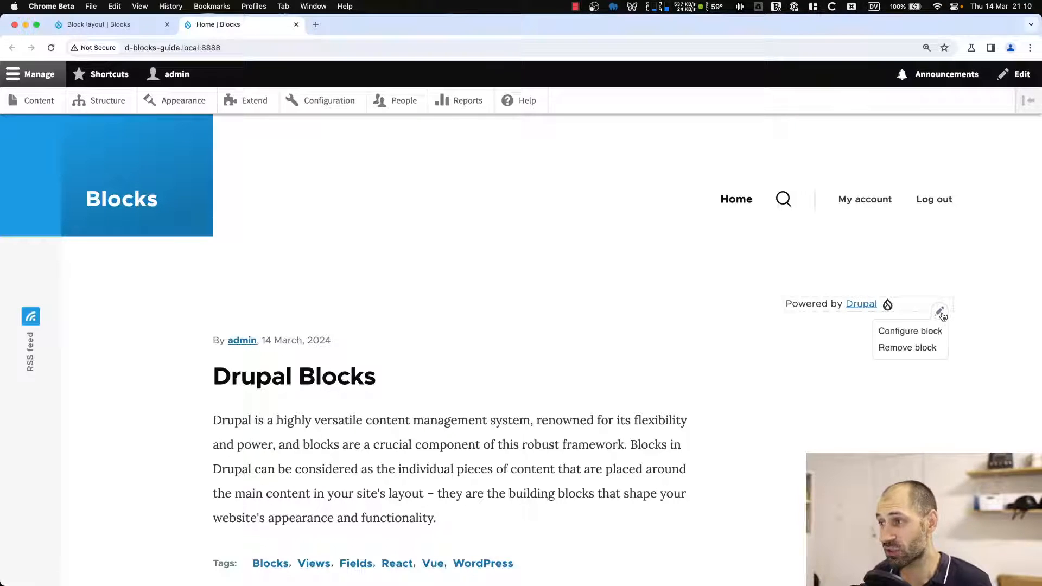
left_click(910, 331)
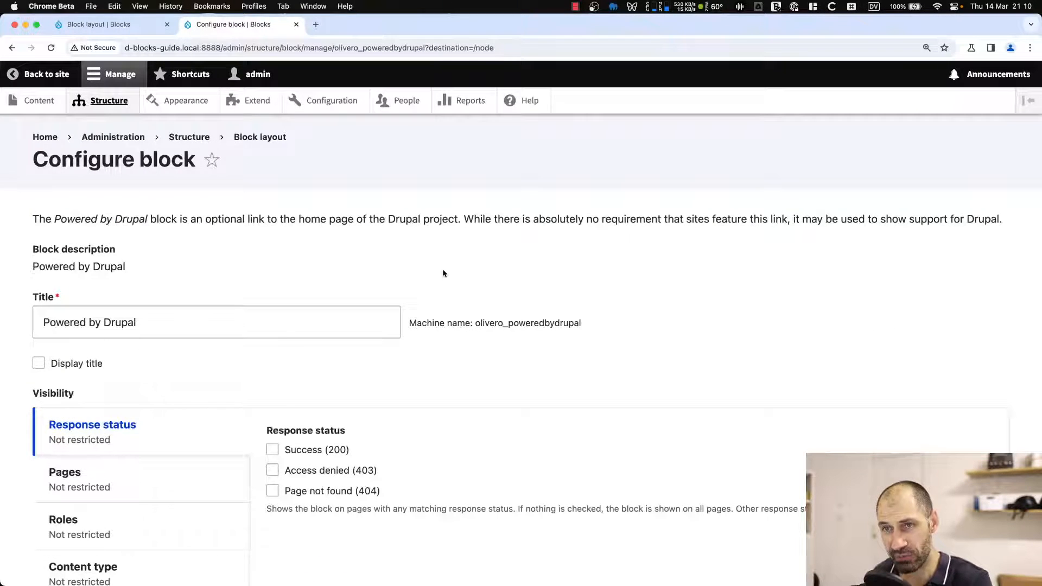
key("super+bracketleft")
left_click(941, 314)
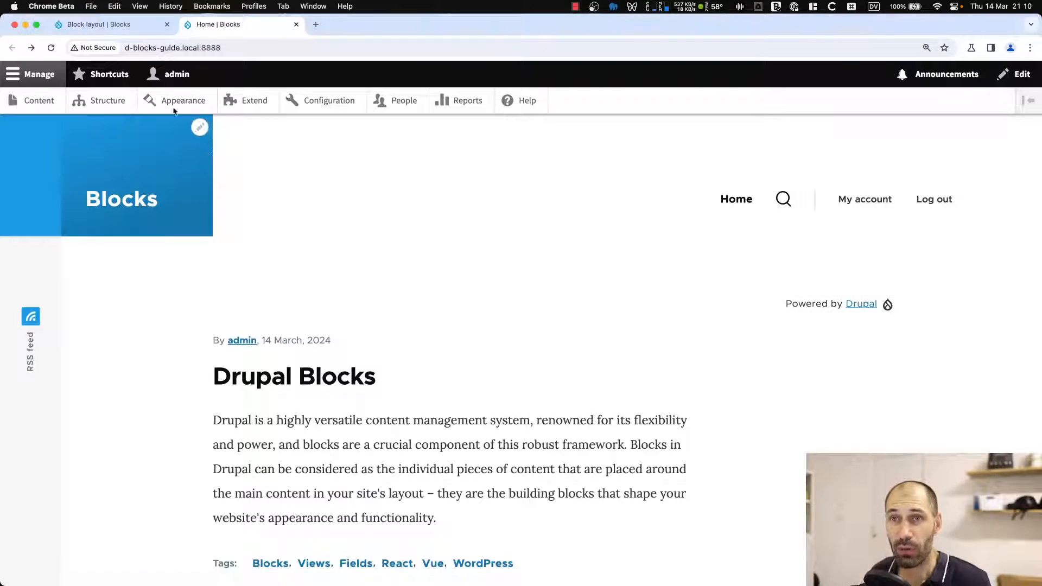
Disable the Powered by Drupal block in the Sidebar region and save the block layout.
left_click(128, 23)
scroll(298, 386, "down", 20)
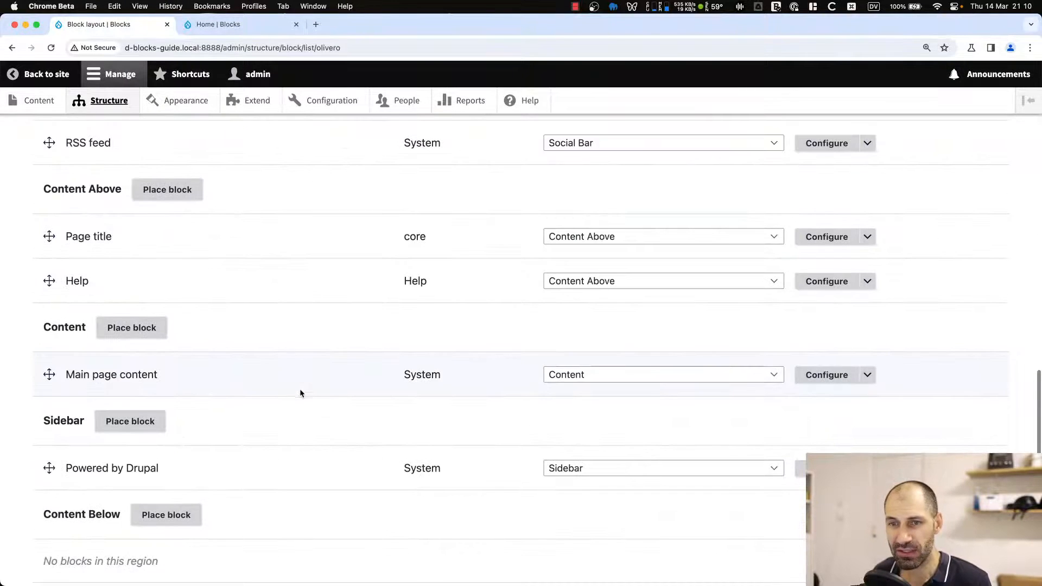
scroll(306, 391, "down", 3)
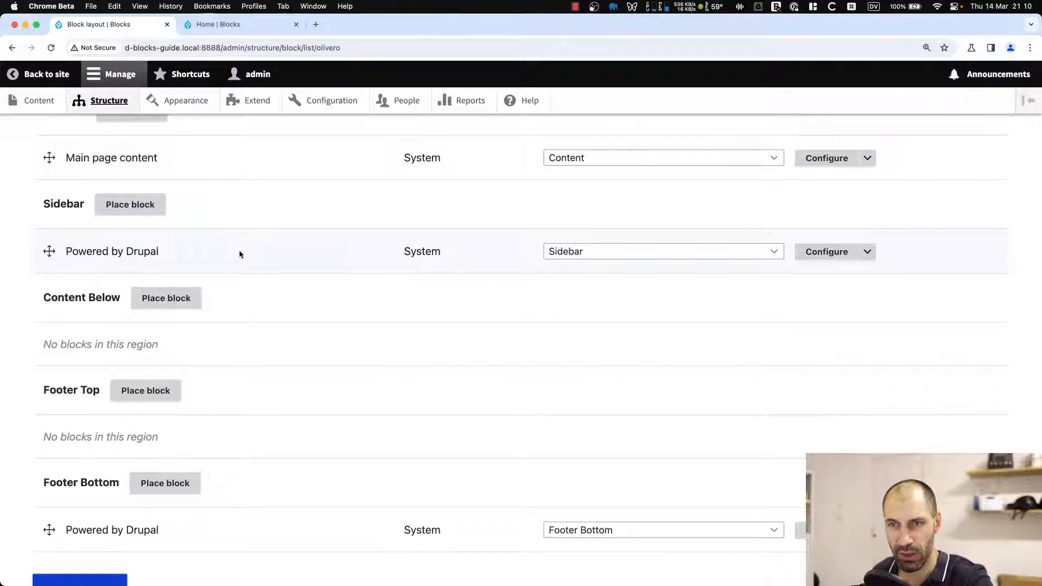
left_click(868, 251)
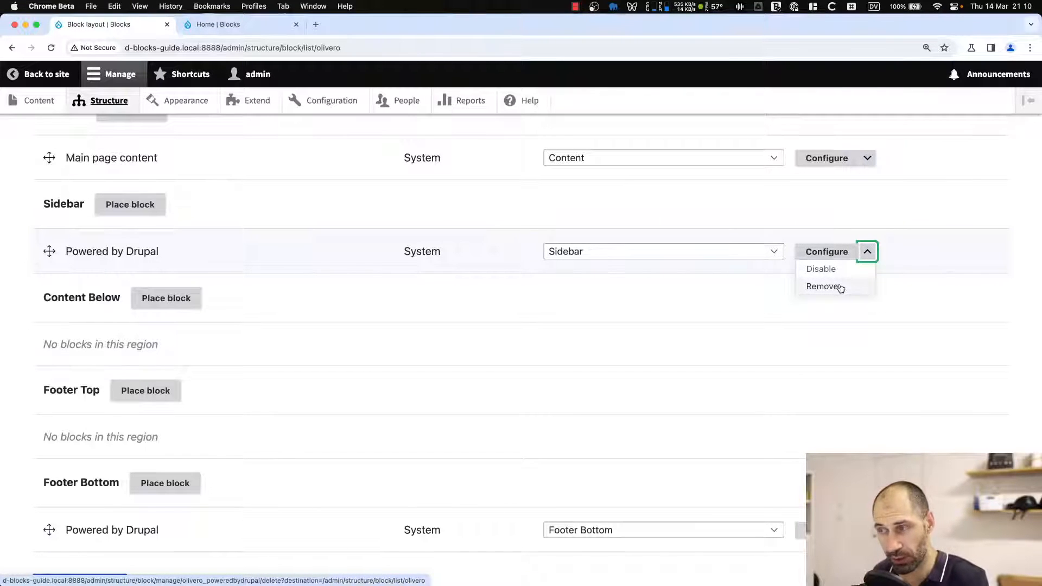
left_click(823, 269)
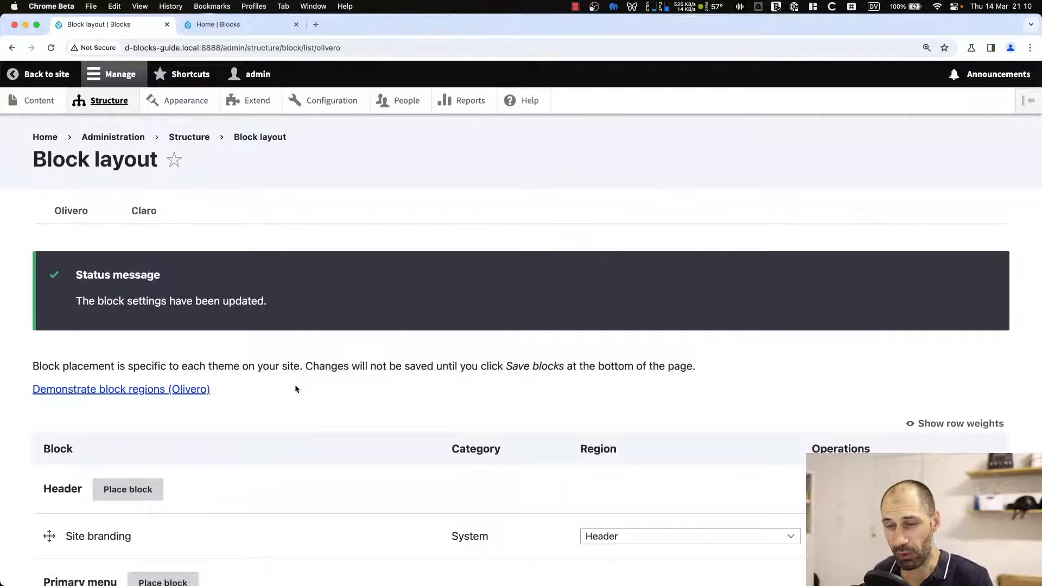
scroll(295, 387, "down", 15)
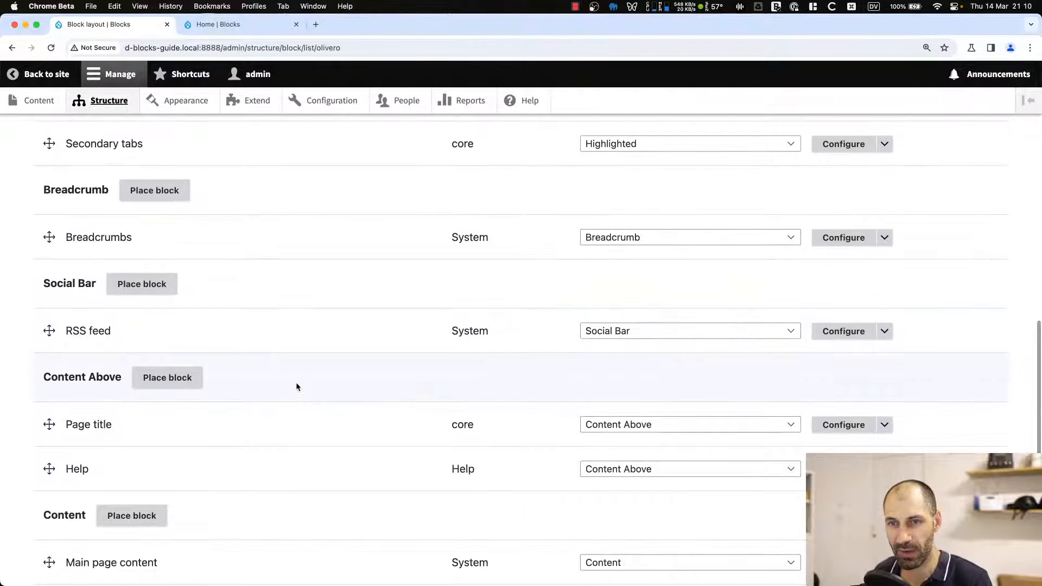
scroll(297, 386, "down", 7)
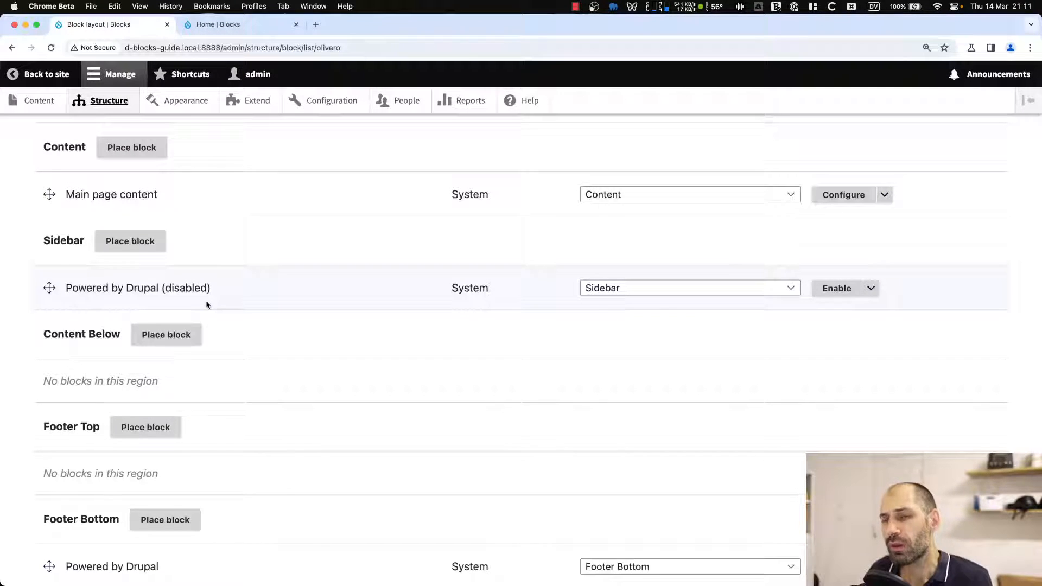
scroll(643, 323, "down", 3)
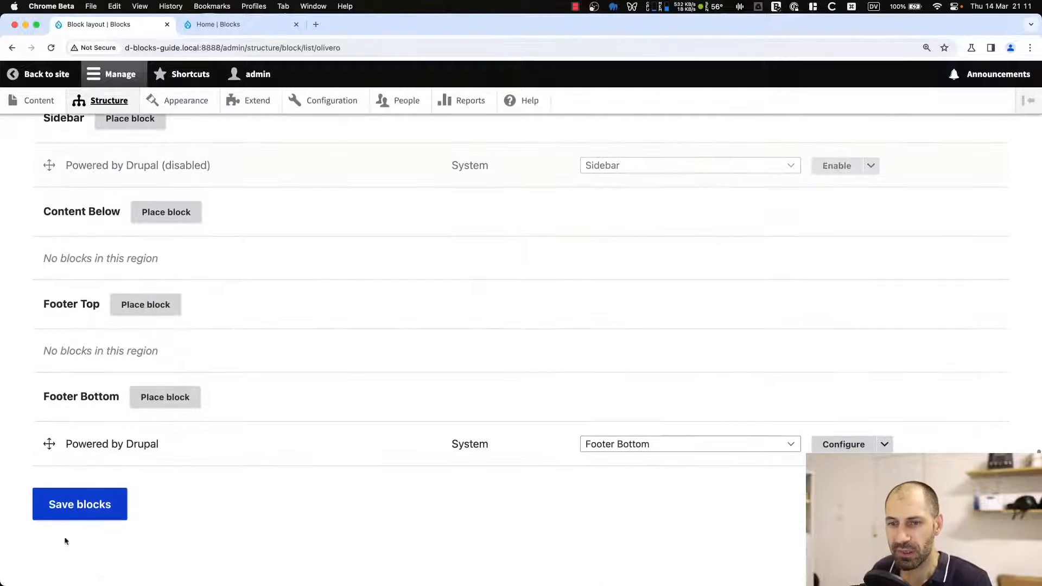
left_click(48, 512)
Reload the home page tab to check the sidebar.
left_click(245, 25)
left_click(257, 47)
key("Return")
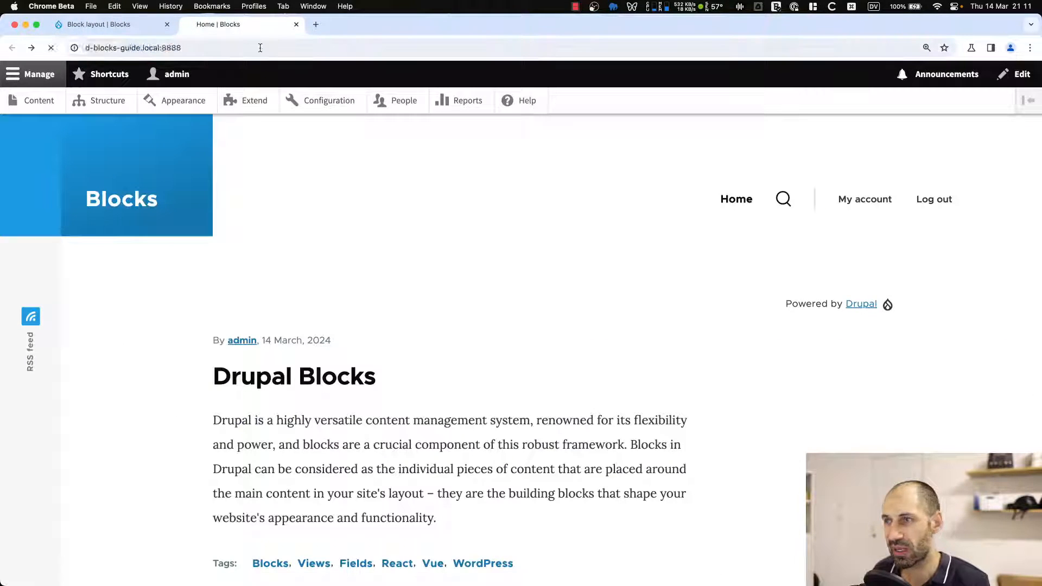
Remove the disabled Powered by Drupal block from the Sidebar region.
left_click(105, 25)
scroll(337, 437, "down", 20)
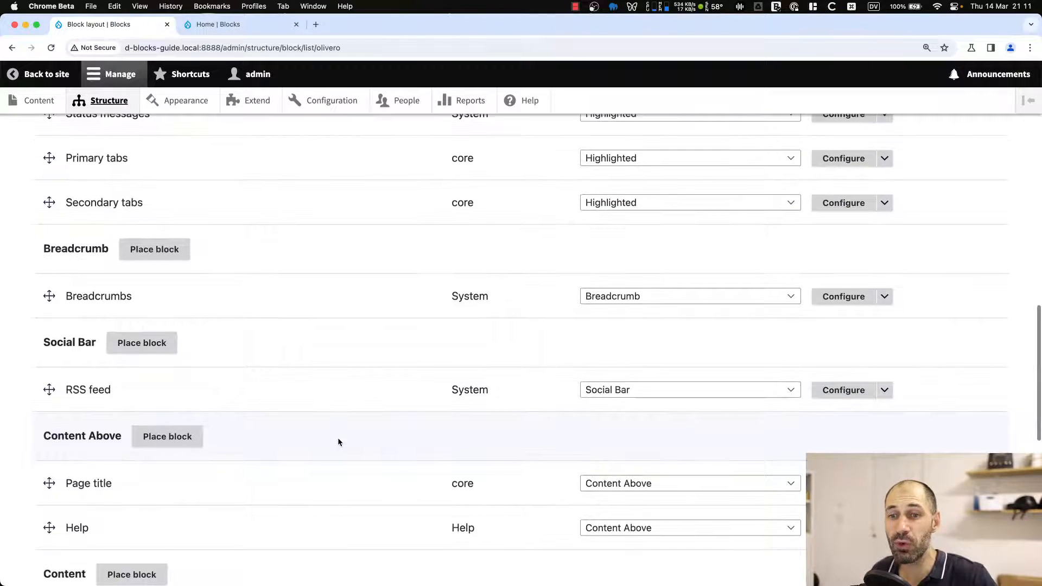
scroll(338, 437, "down", 6)
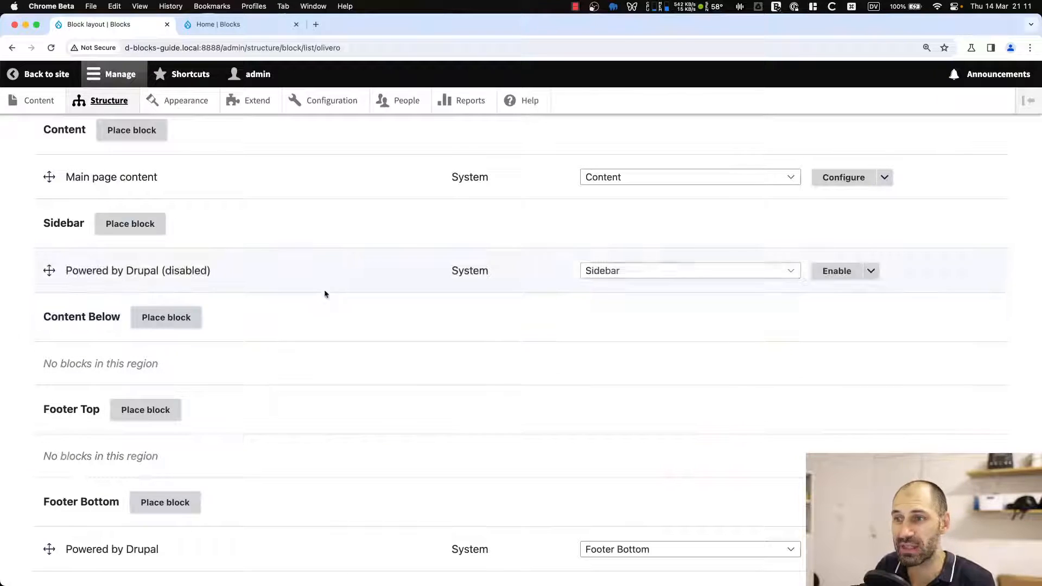
left_click(870, 270)
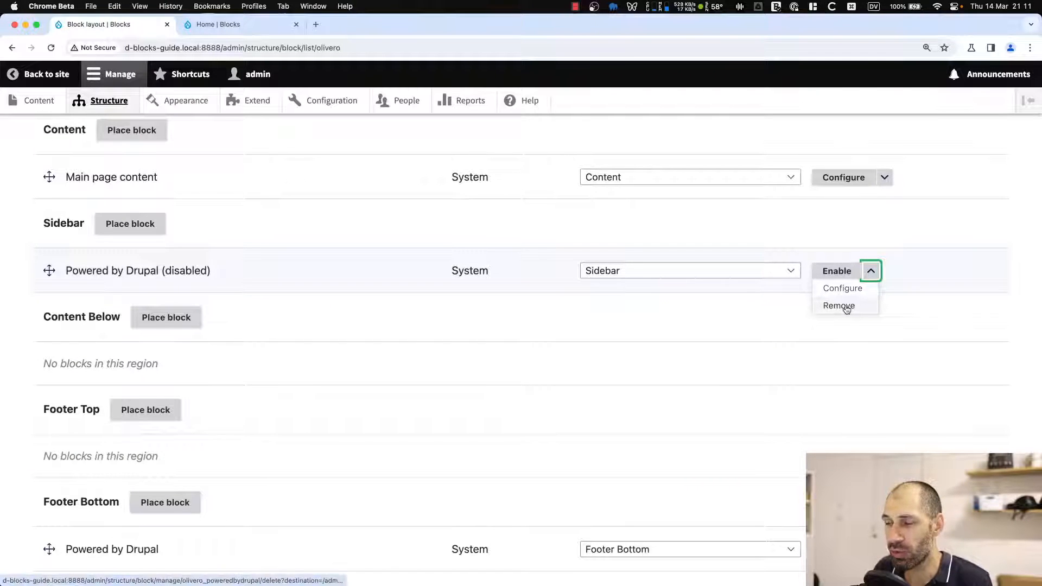
left_click(846, 307)
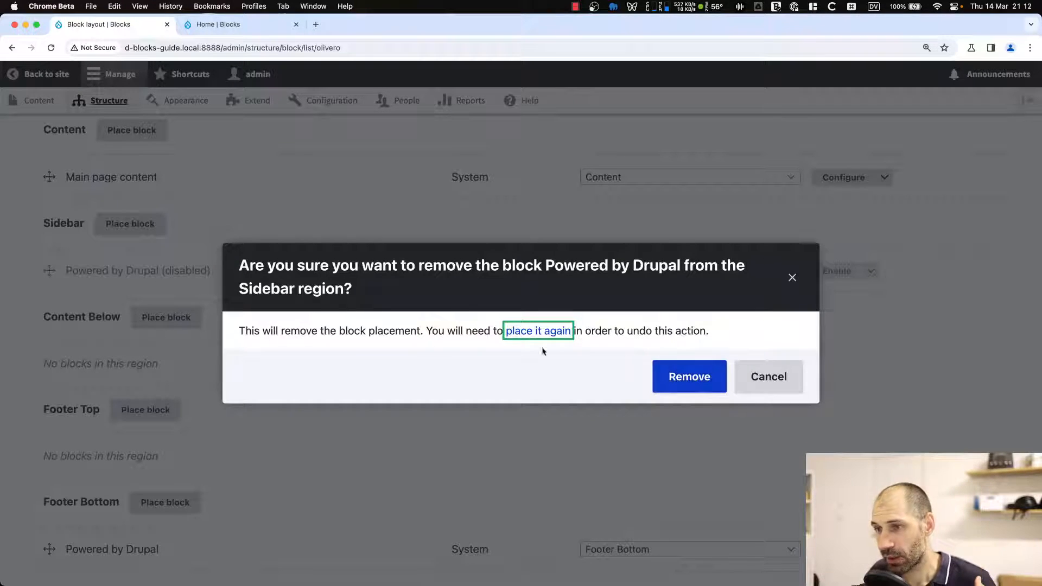
left_click(427, 329)
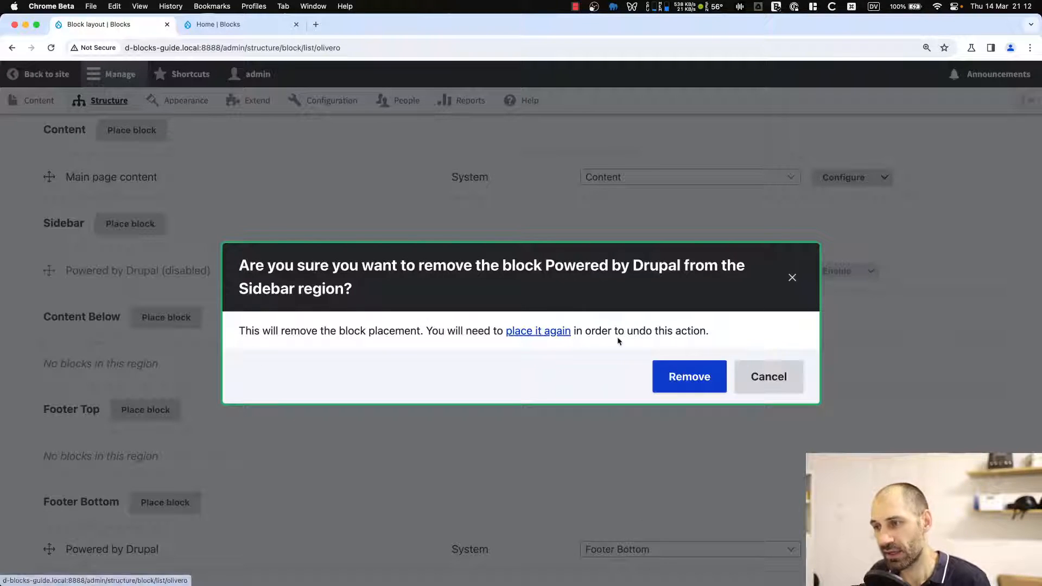
left_click(678, 369)
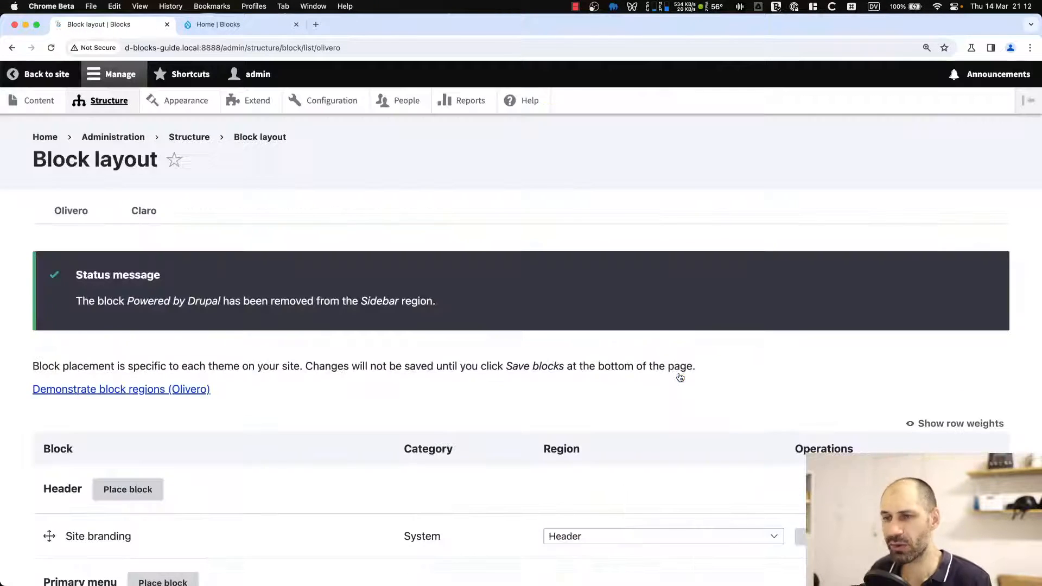
scroll(481, 399, "down", 20)
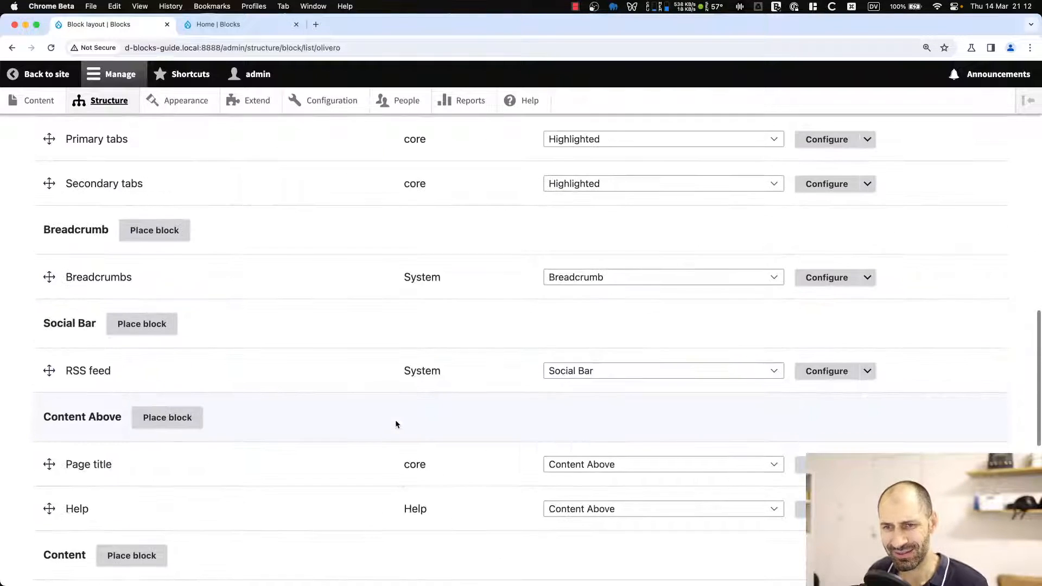
Place the Powered by Drupal block back into the Sidebar region and save the block layout.
scroll(378, 425, "down", 2)
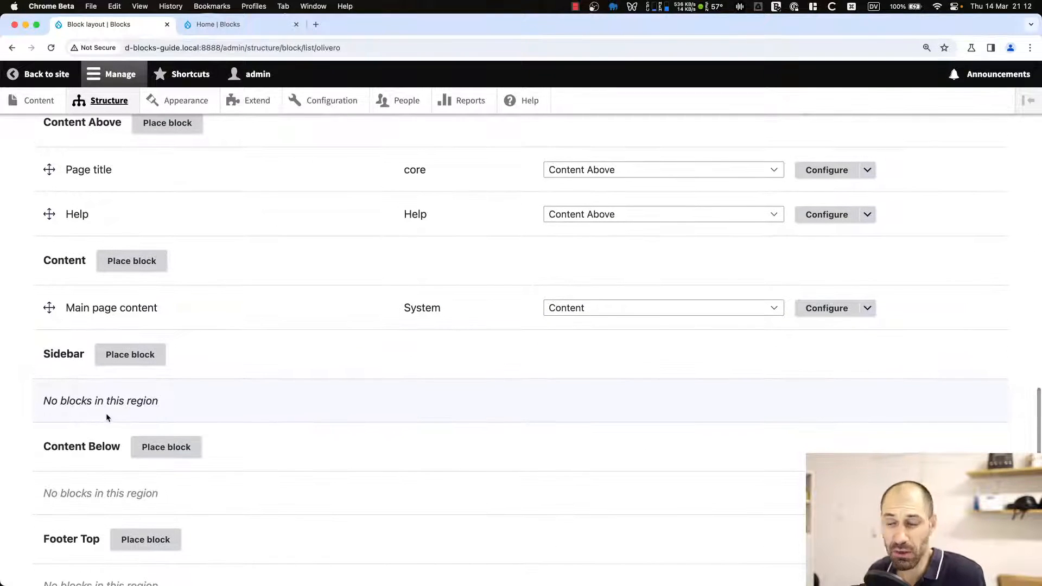
left_click(135, 361)
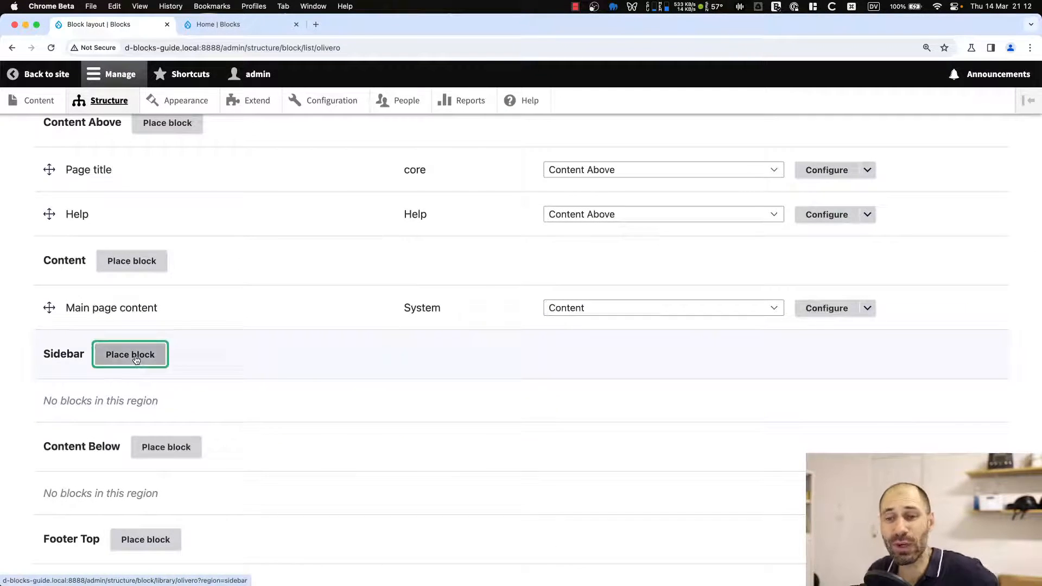
left_click(266, 243)
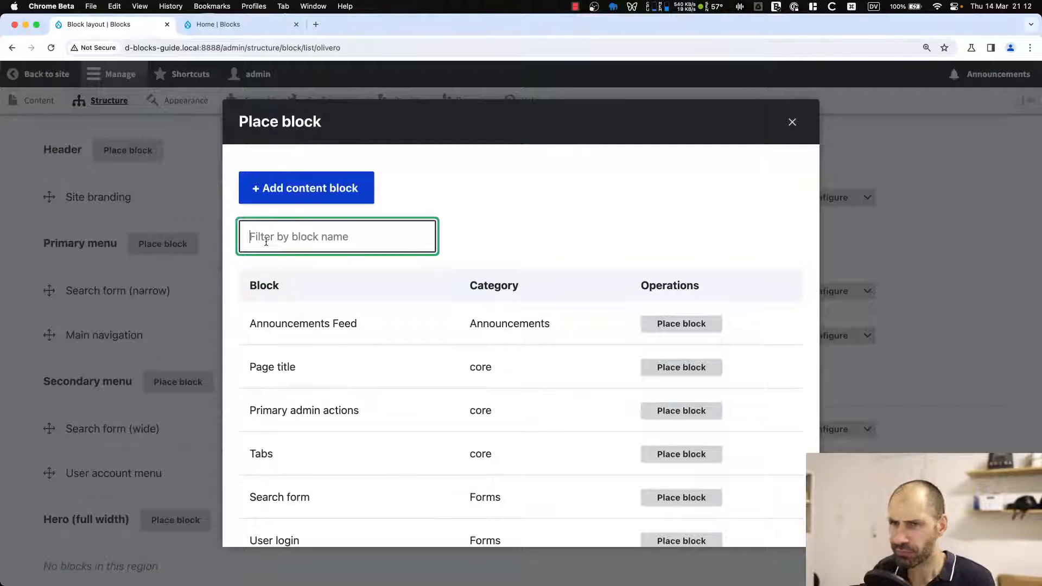
type("power")
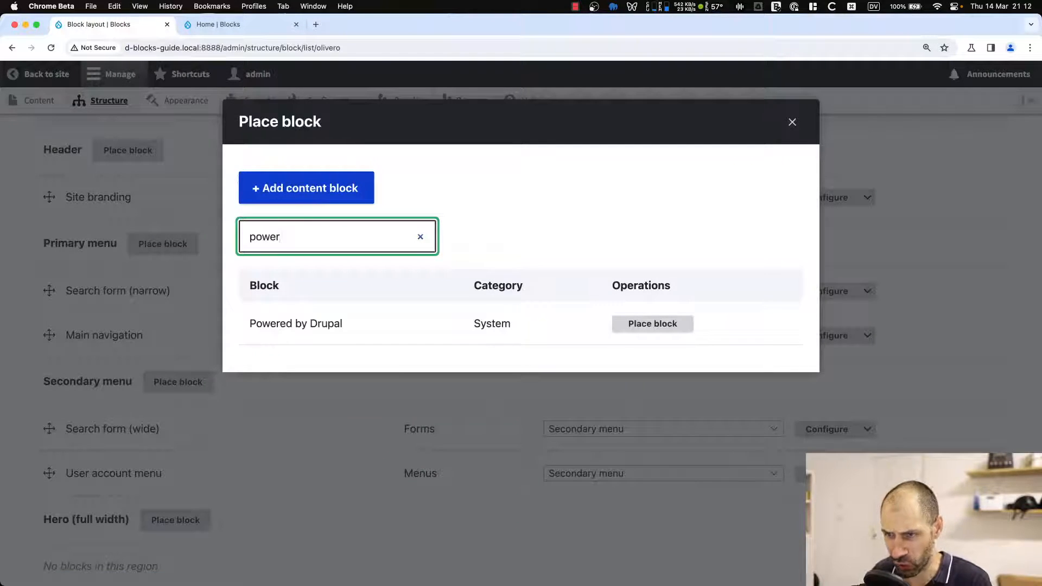
left_click(650, 325)
scroll(377, 386, "down", 3)
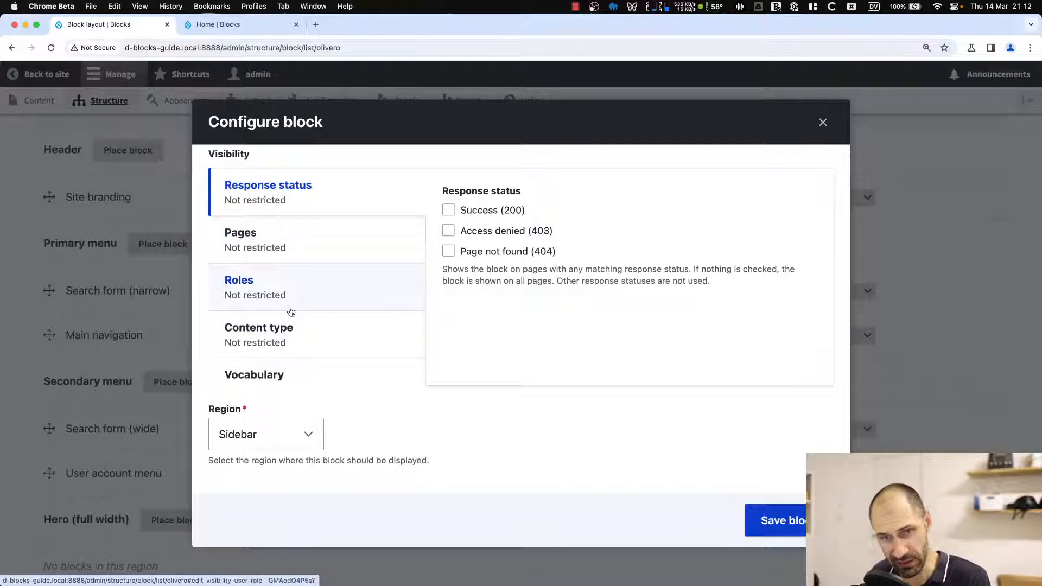
left_click(790, 523)
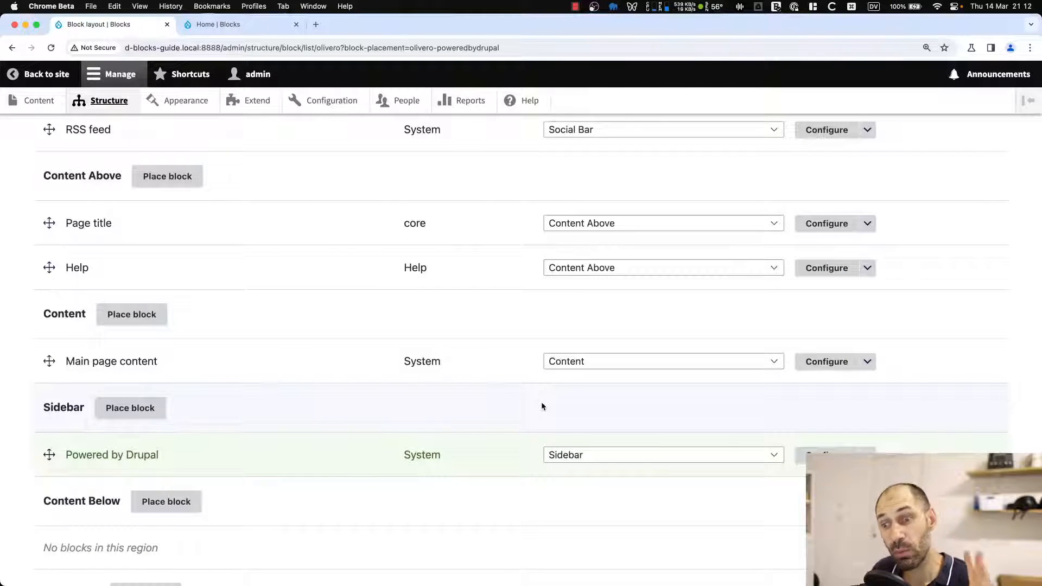
scroll(347, 420, "down", 5)
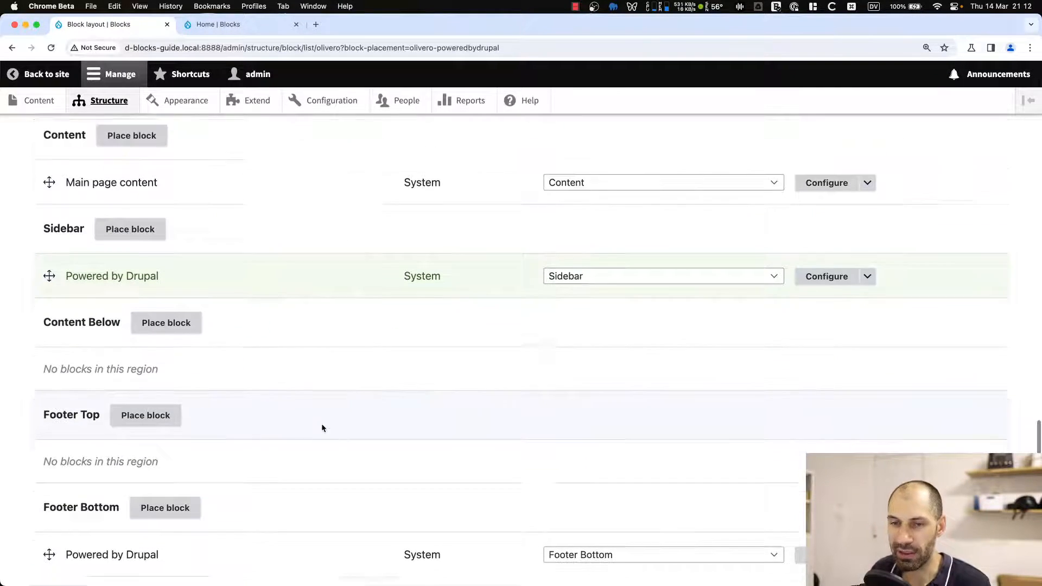
left_click(90, 505)
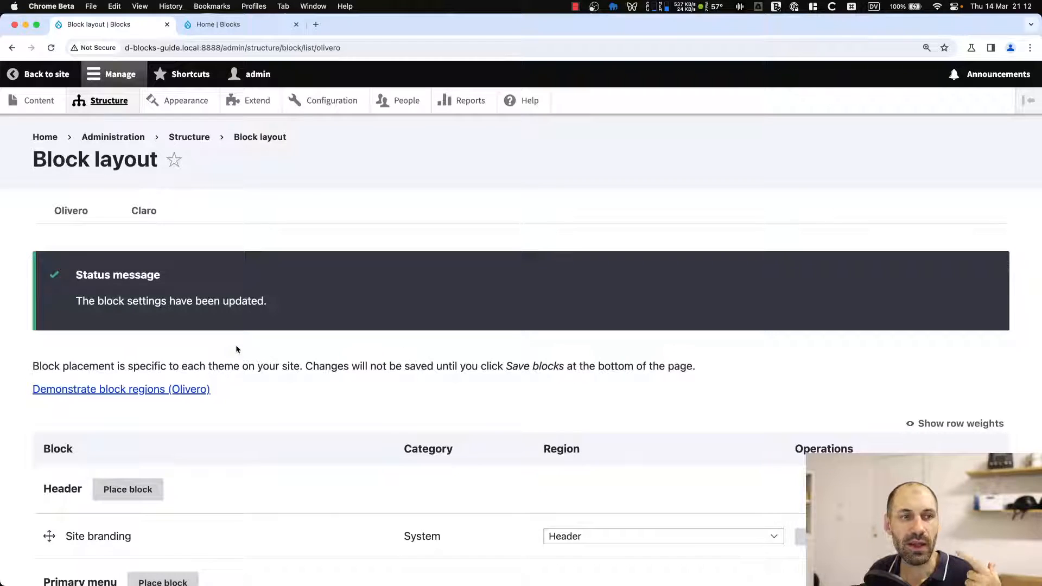
Browse the available blocks listed in the Place block dialog for the Header region, then close it.
scroll(214, 450, "down", 5)
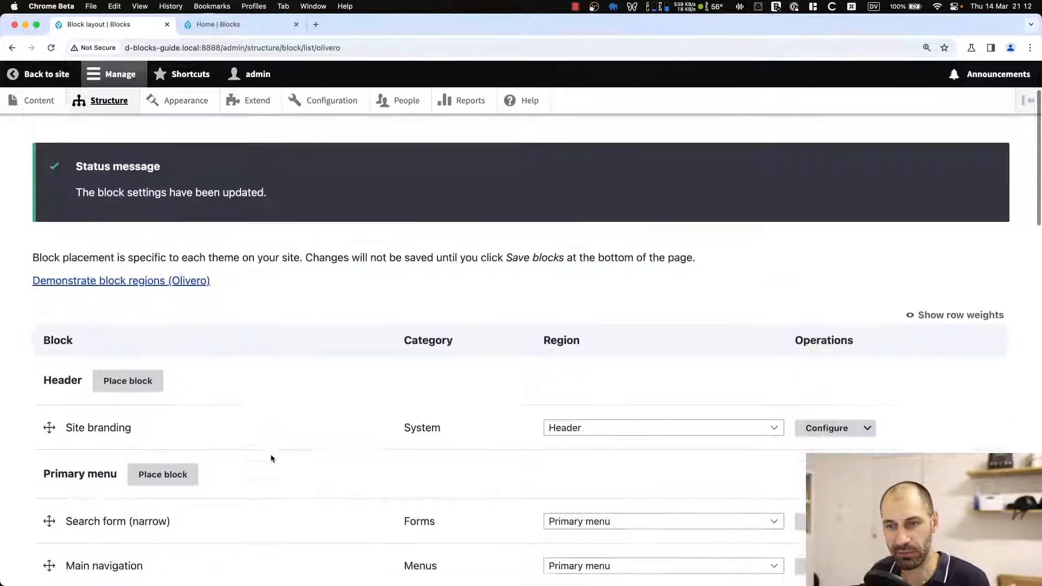
left_click(134, 286)
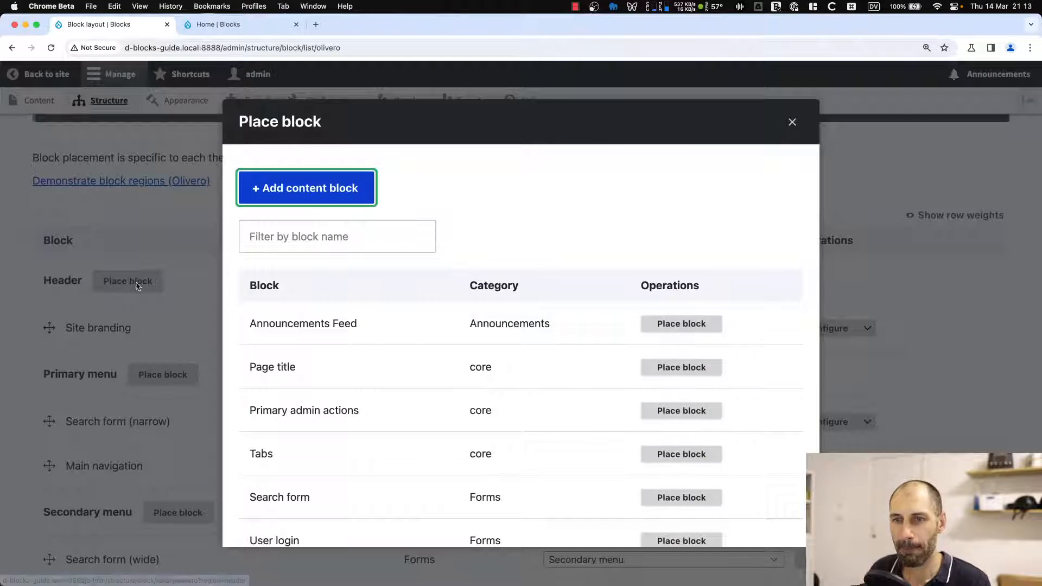
scroll(434, 342, "down", 5)
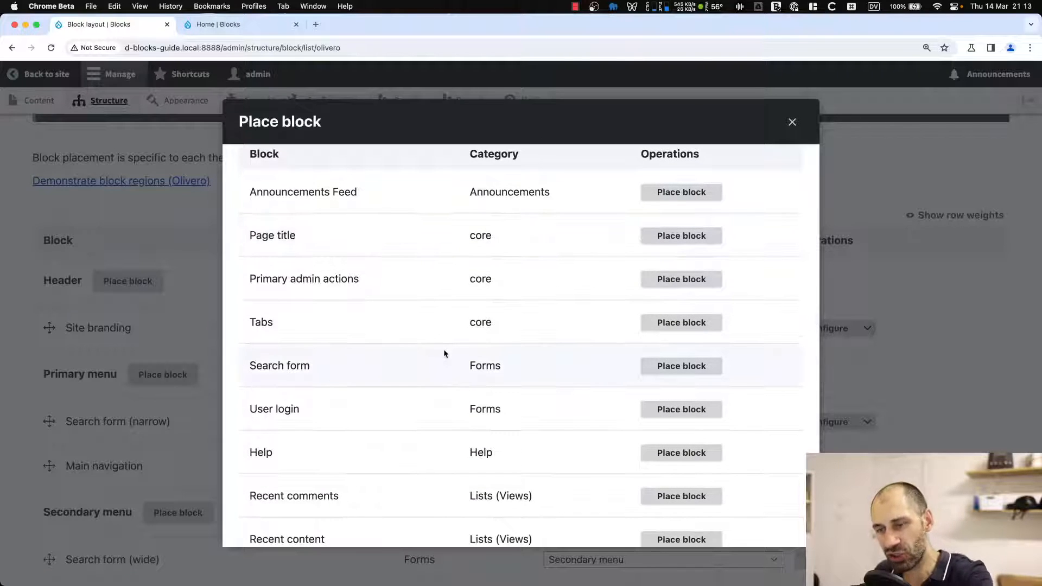
scroll(444, 350, "down", 10)
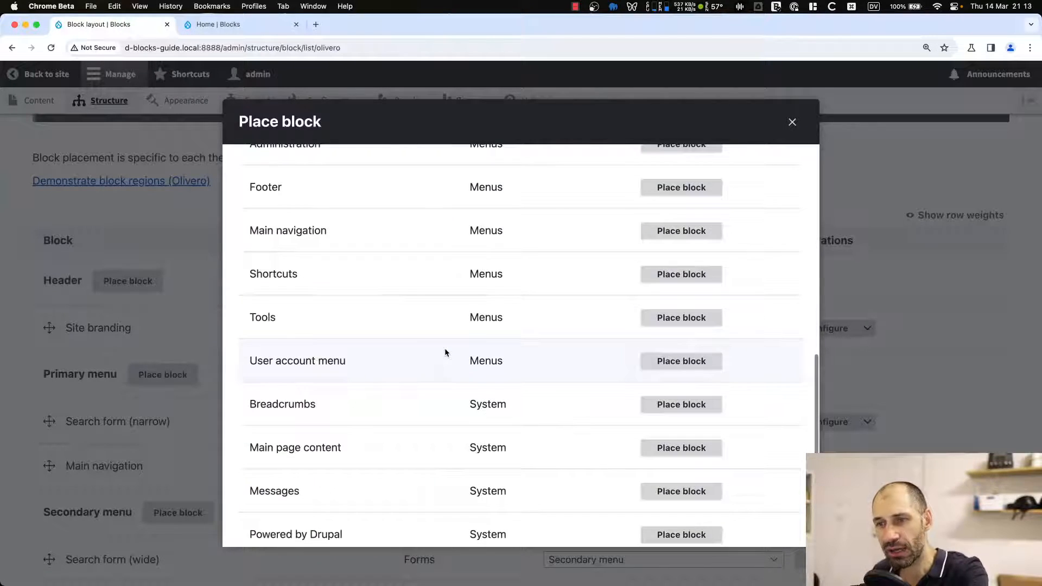
scroll(445, 351, "down", 4)
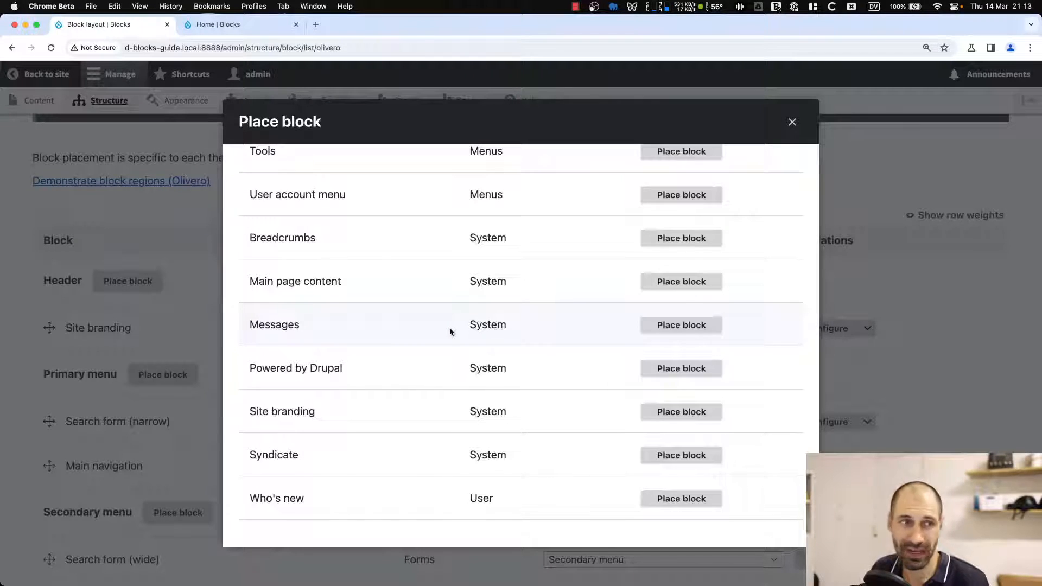
scroll(448, 332, "up", 4)
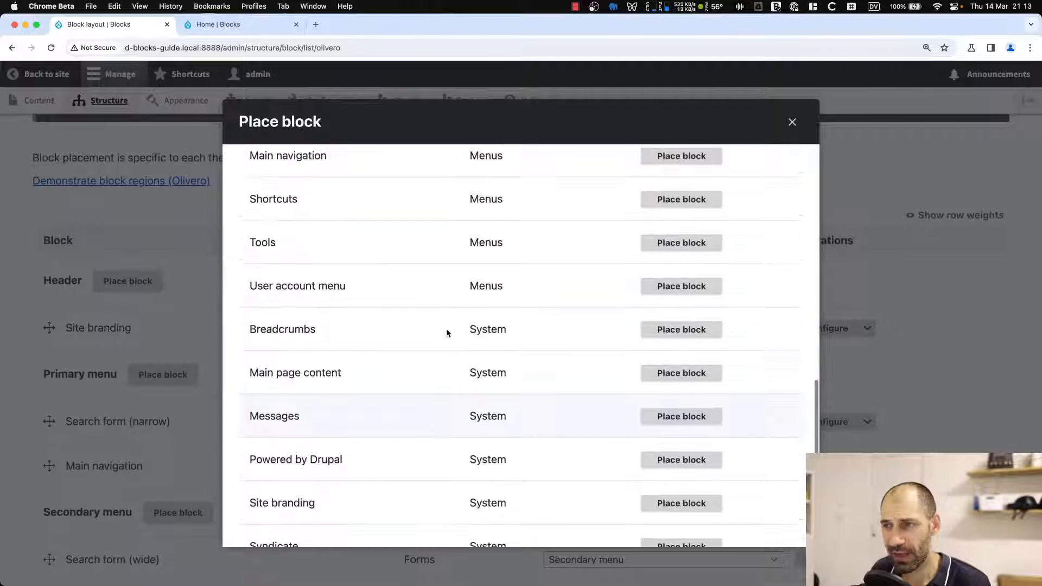
scroll(447, 332, "up", 8)
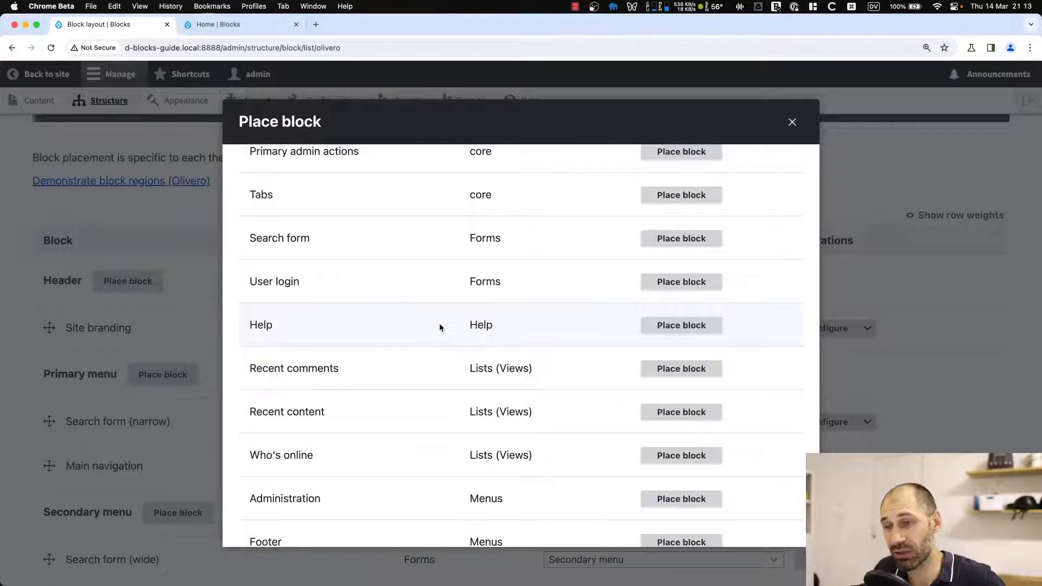
scroll(440, 326, "up", 6)
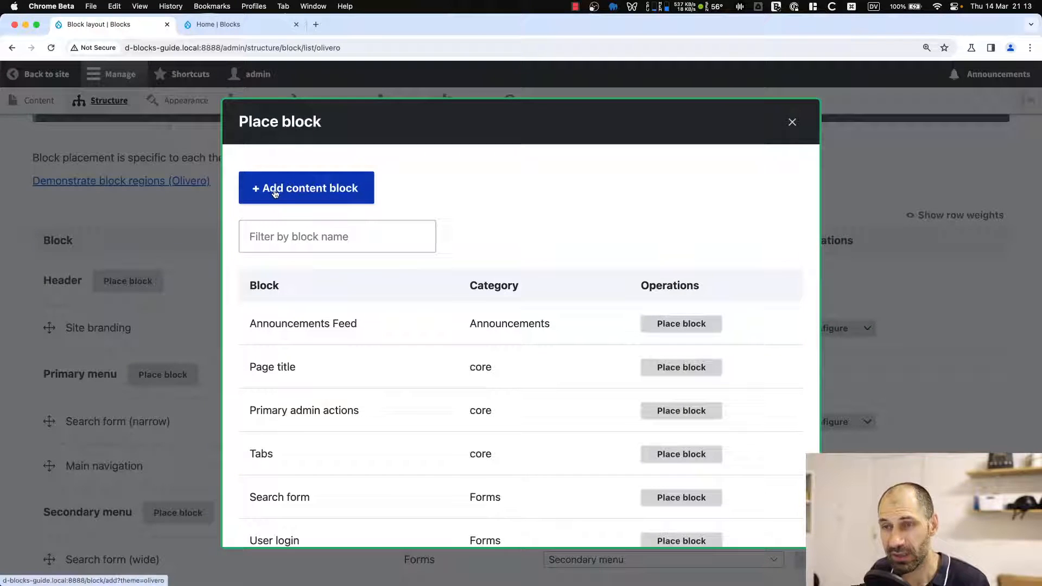
left_click(794, 122)
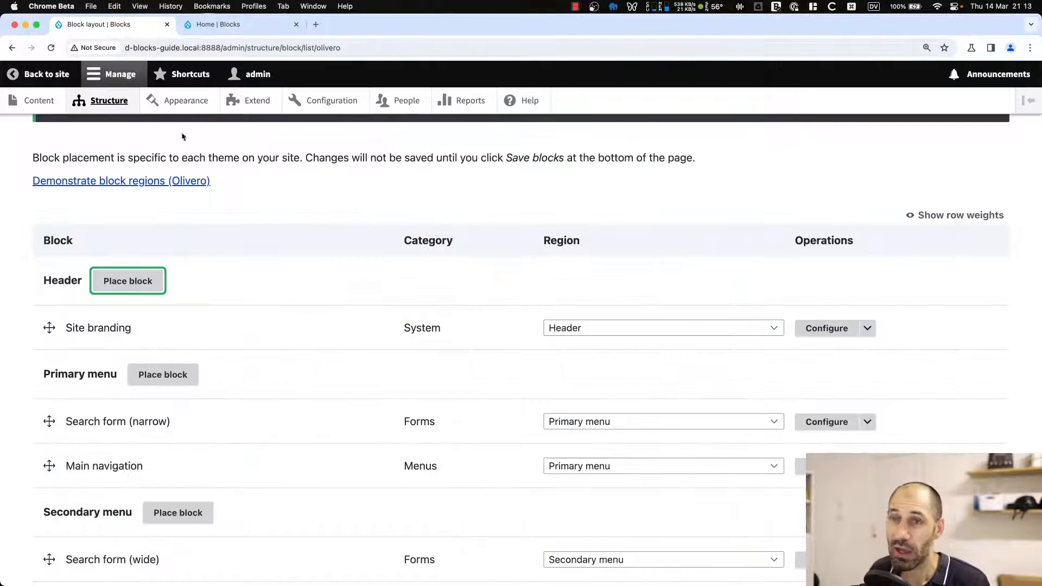
Open the Content blocks library and open the Extend modules page in a new tab.
left_click(33, 102)
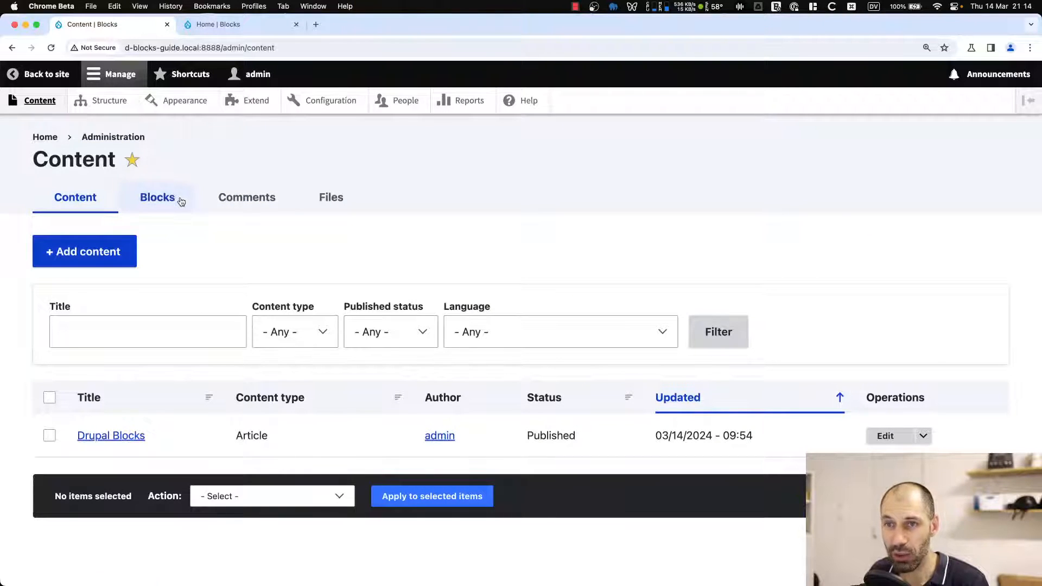
left_click(157, 199)
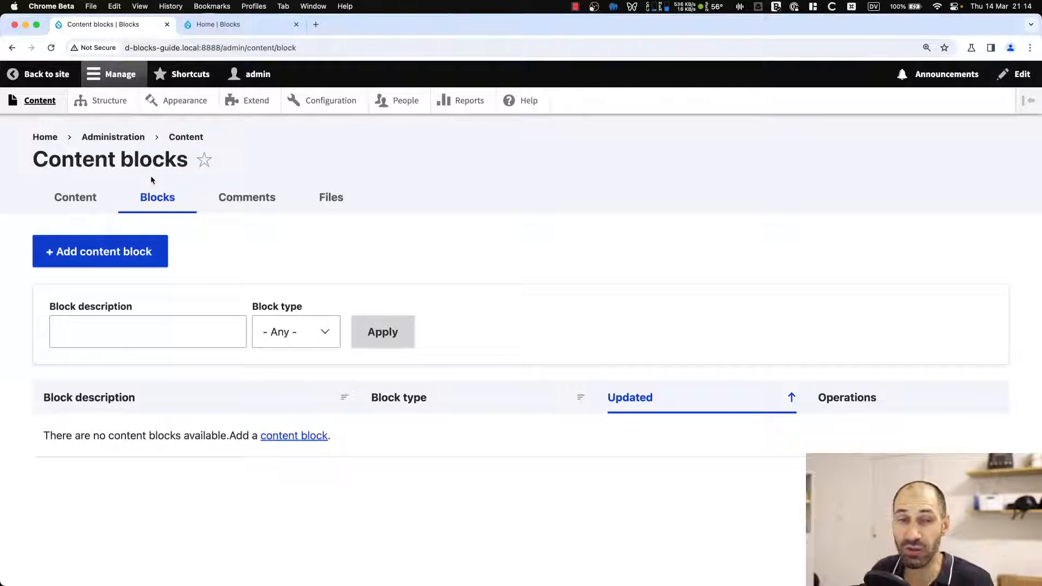
left_click(243, 109, "super")
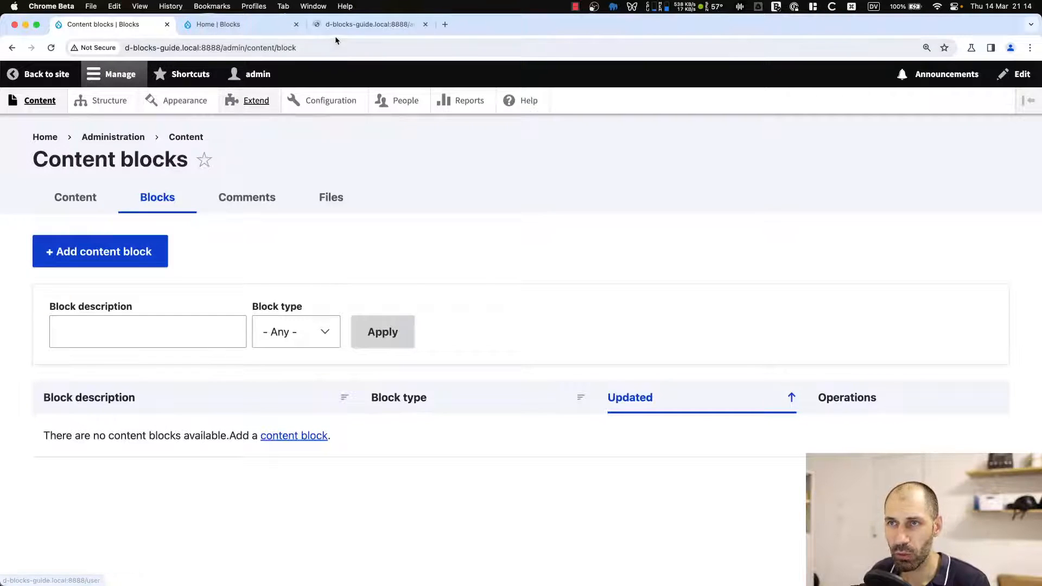
Filter the module list for block content.
left_click(347, 24)
scroll(158, 470, "down", 1)
scroll(158, 471, "down", 5)
left_click(135, 261)
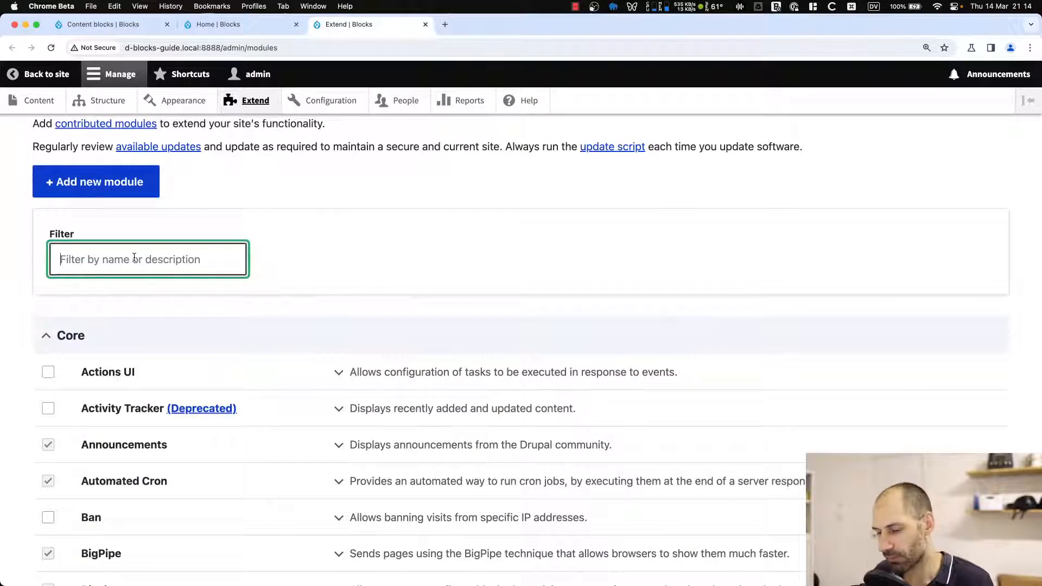
type("contentb")
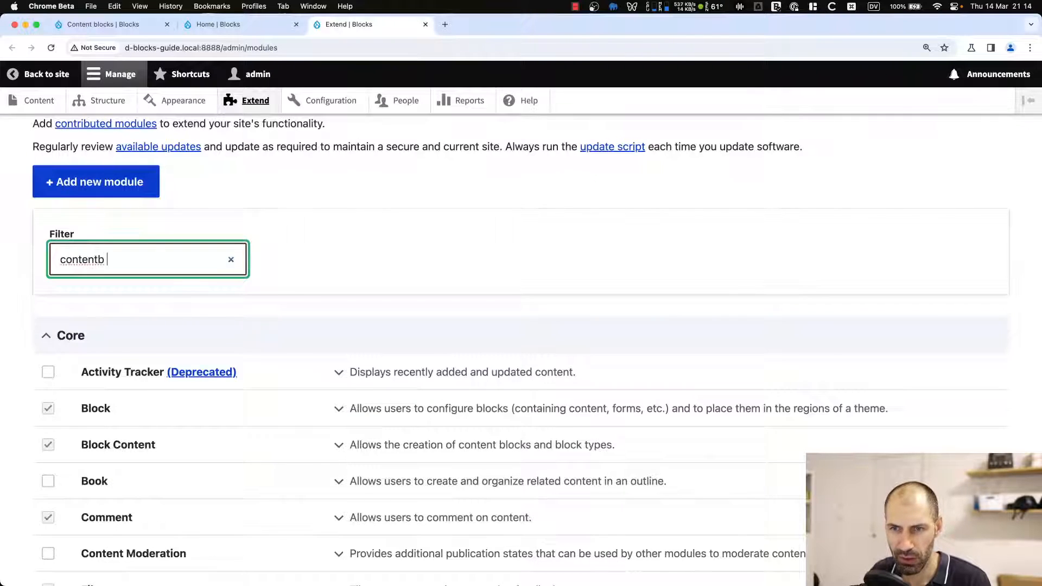
key("BackSpace")
key("BackSpace")
key("BackSpace")
key("BackSpace")
key("BackSpace")
key("BackSpace")
key("BackSpace")
key("BackSpace")
type("block content")
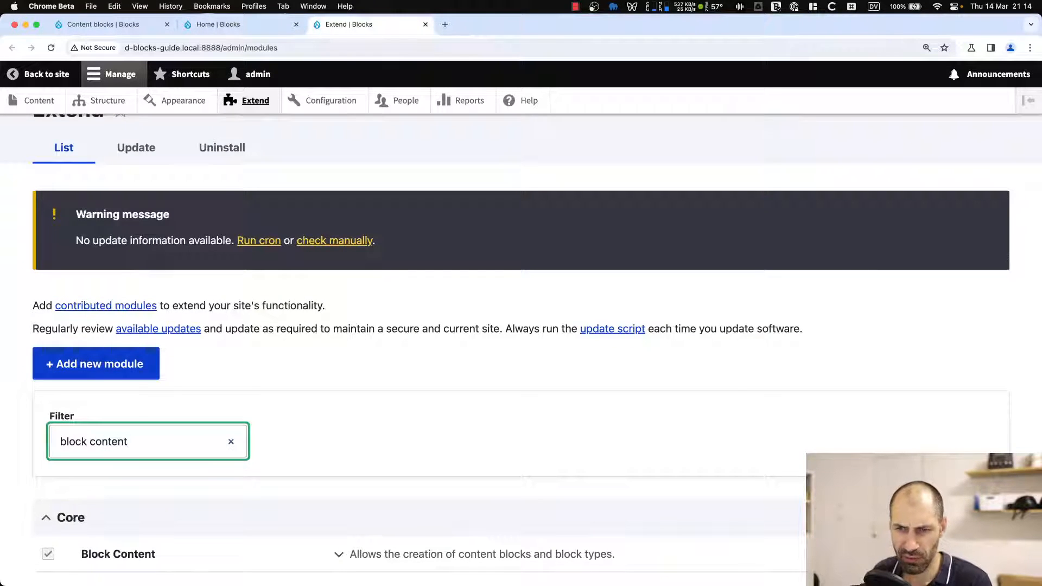
Expand and collapse the Block Content module's details to inspect its machine name and requirements.
scroll(135, 279, "down", 3)
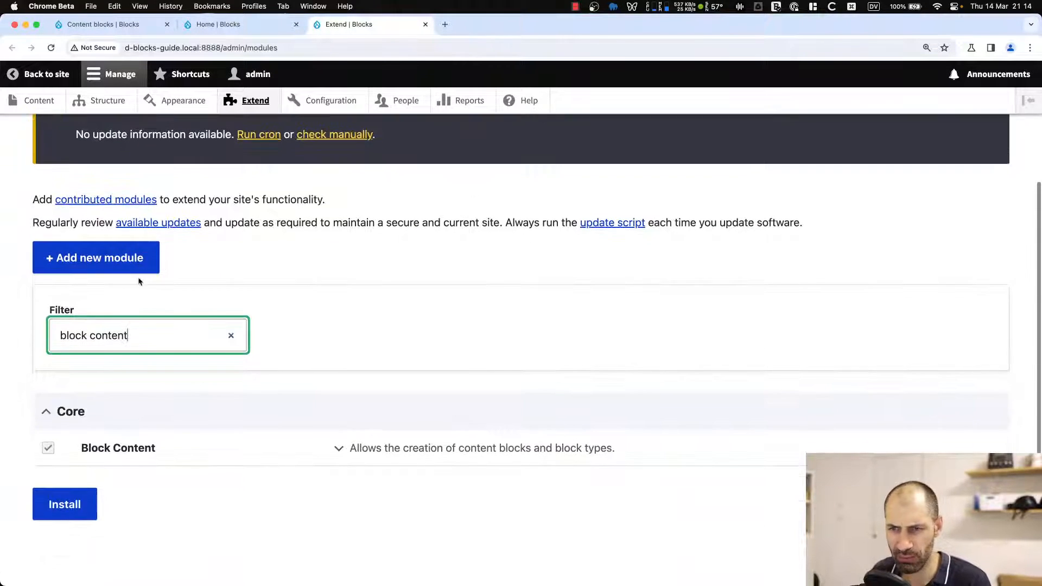
left_click(373, 449)
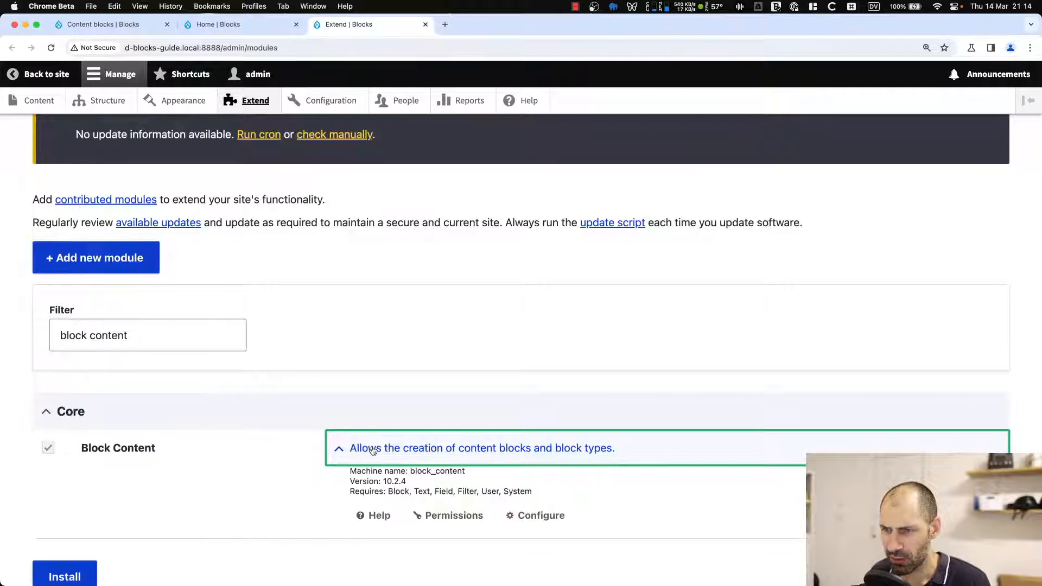
left_click(373, 451)
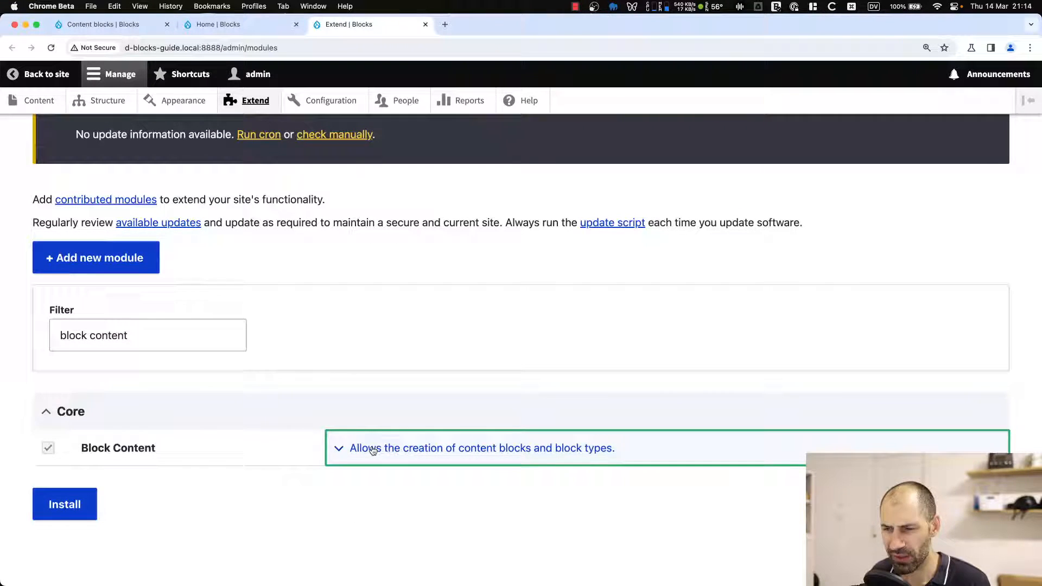
left_click(414, 453)
left_click(414, 455)
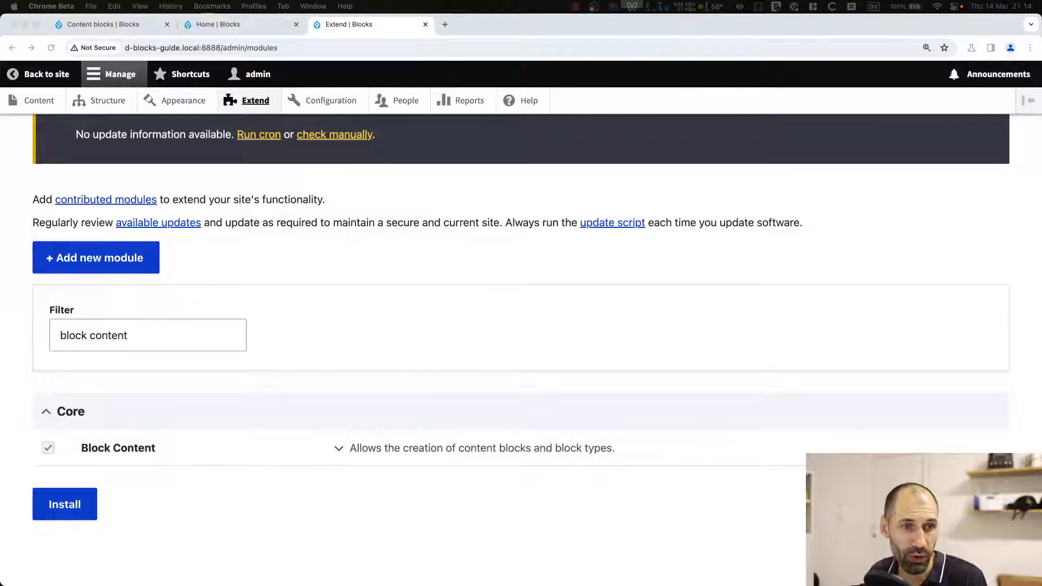
left_click(233, 285)
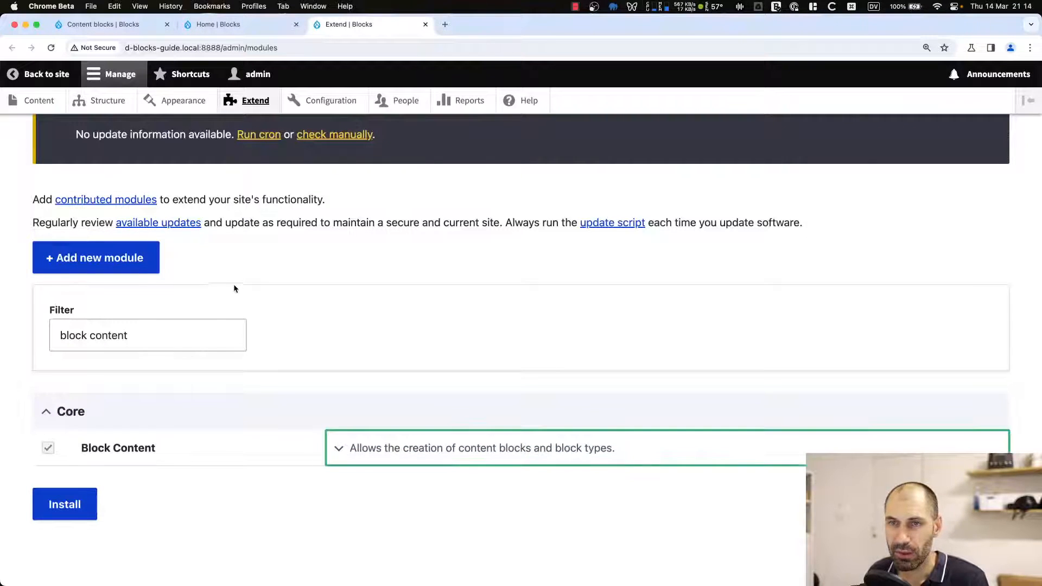
scroll(233, 285, "up", 1)
Close the Extend and home page tabs and open the Add content block form.
left_click(425, 24)
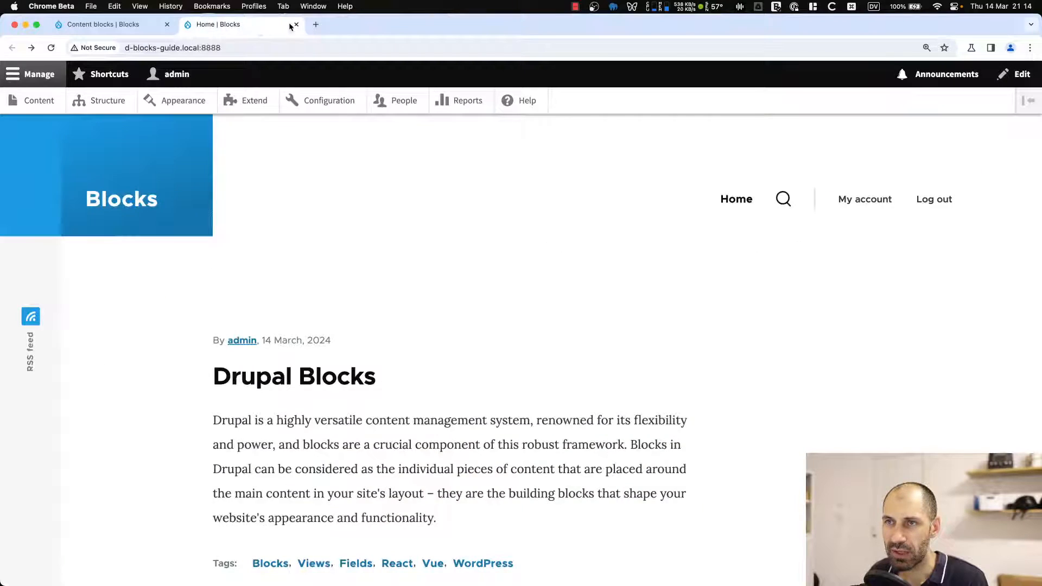
left_click(296, 24)
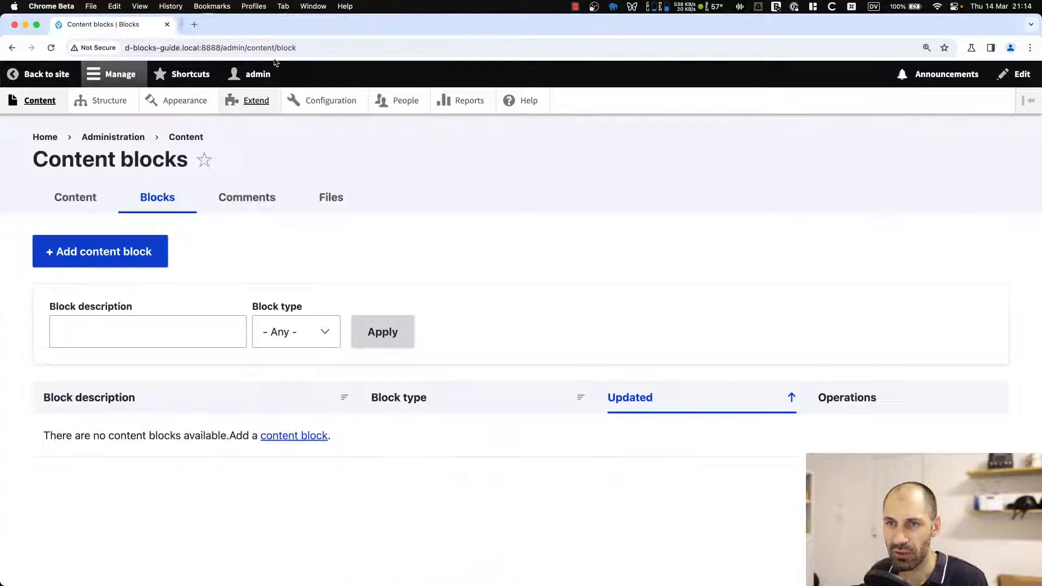
left_click(106, 257)
left_click(103, 255)
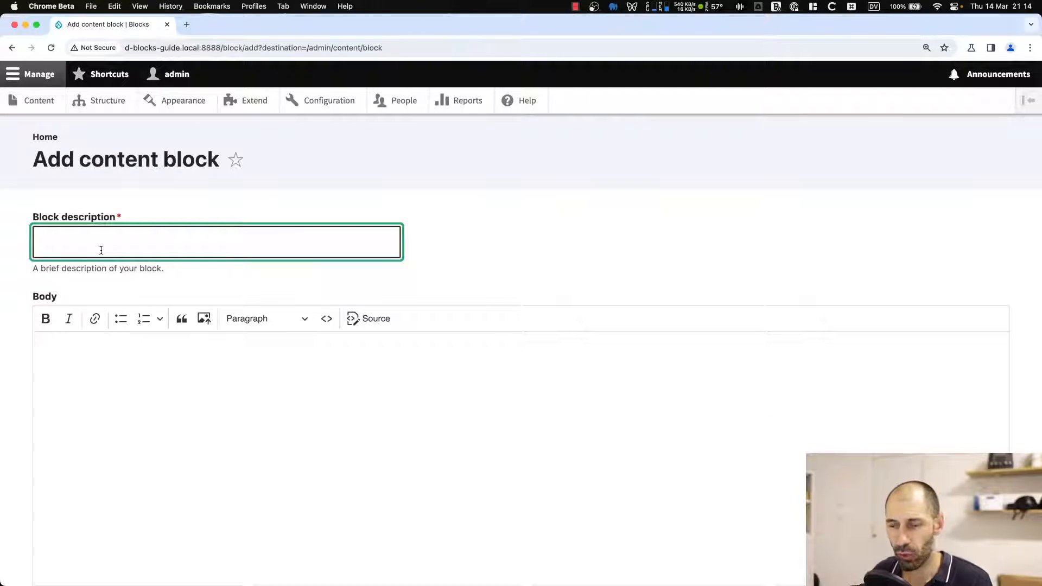
Set the new content block's description to Newsletter.
type("New")
key("BackSpace")
type("w")
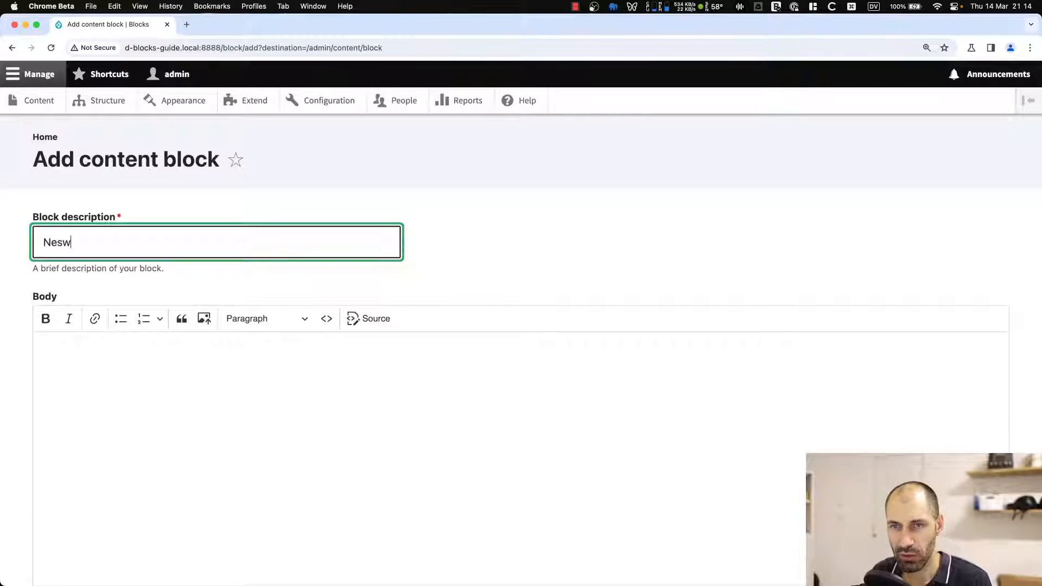
key("BackSpace")
type("s")
key("BackSpace")
type("wsell")
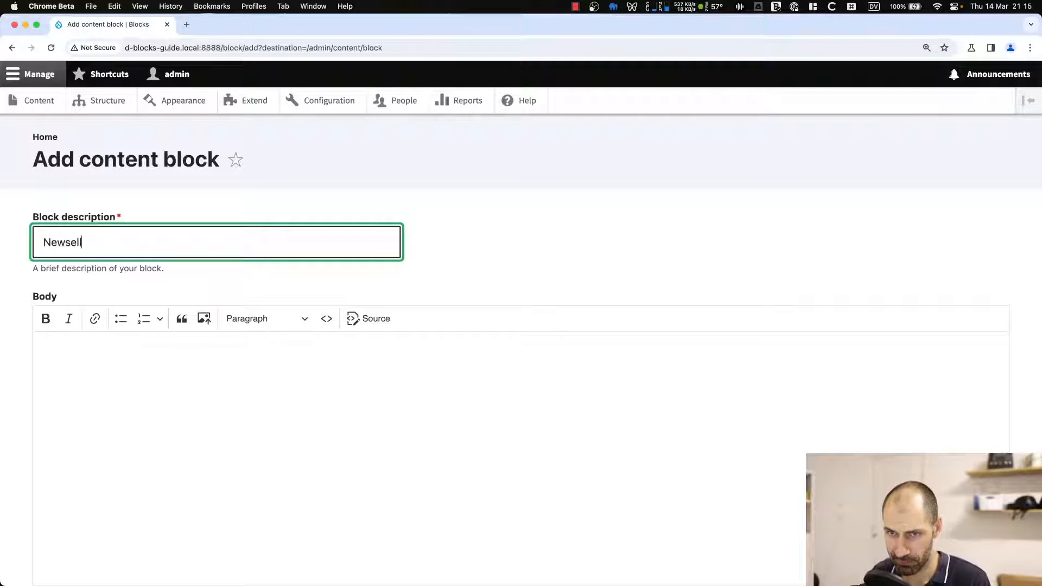
key("BackSpace")
type("lette")
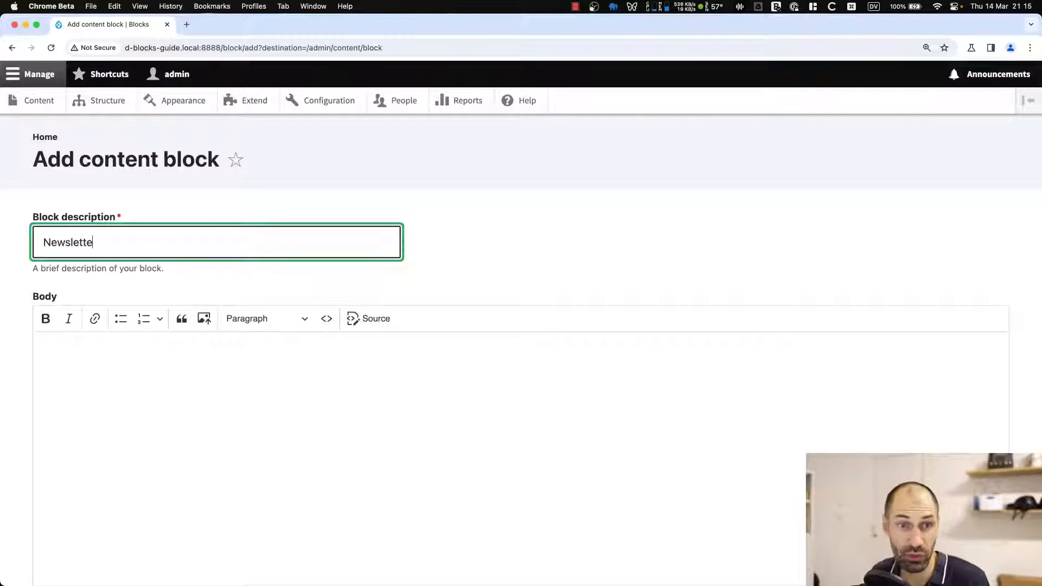
type("r")
key("Tab")
scroll(233, 305, "down", 2)
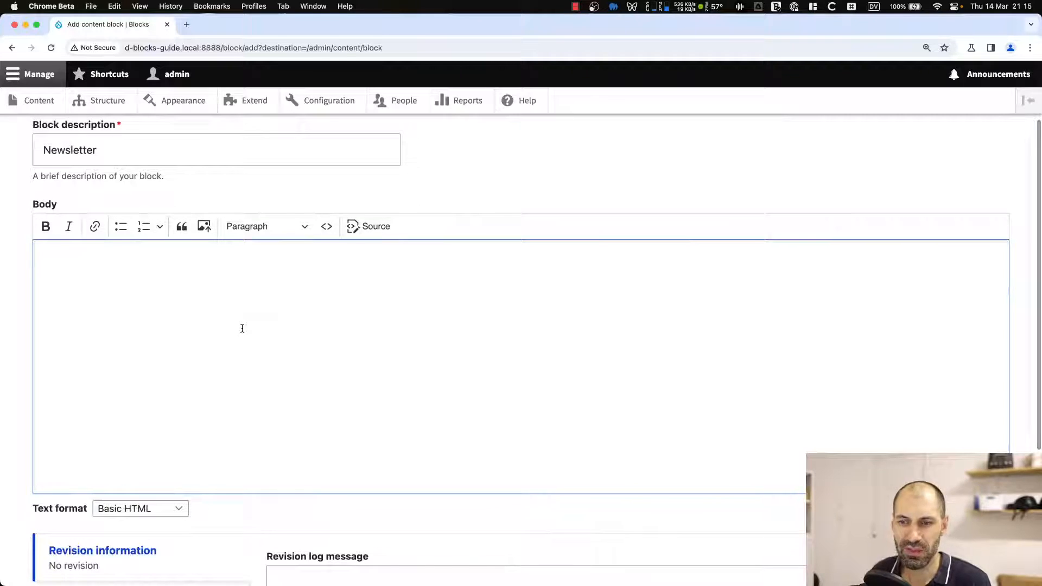
Enter "Sign up NOW!" as the block body text.
type("Sign up N")
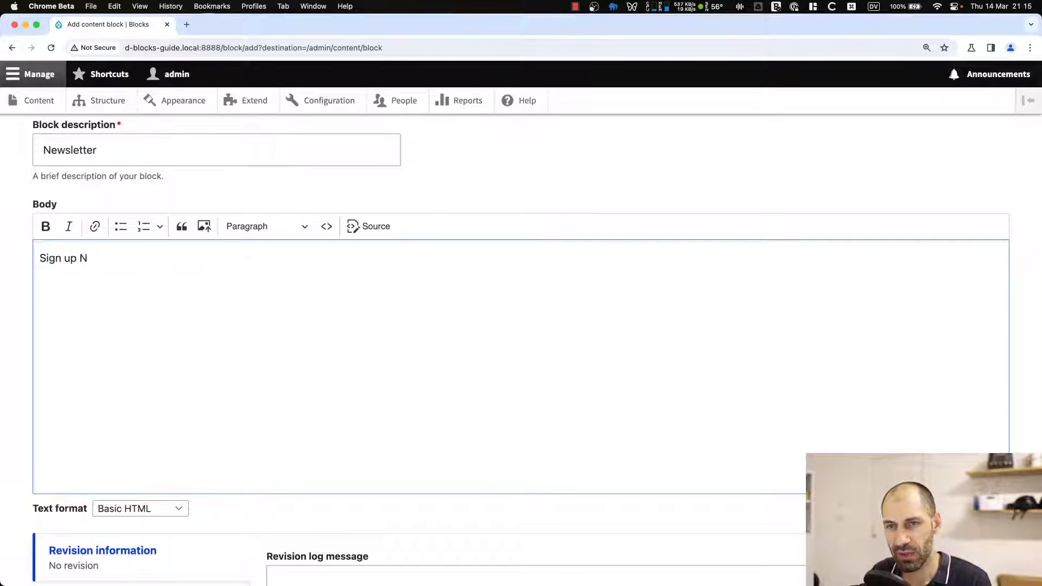
type("OW!")
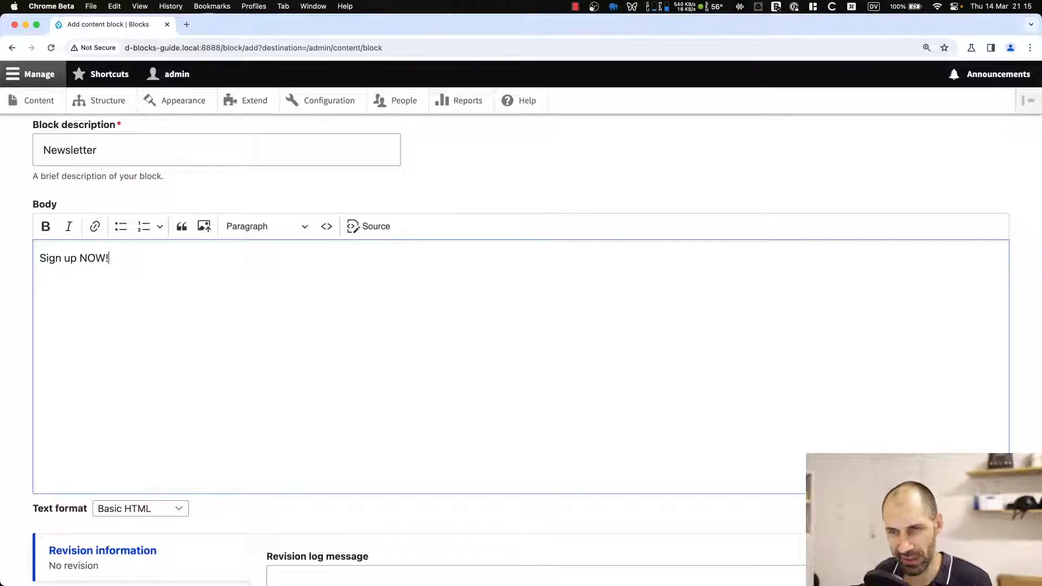
Link the whole body text to /newsletter and save the new content block.
key("super+a")
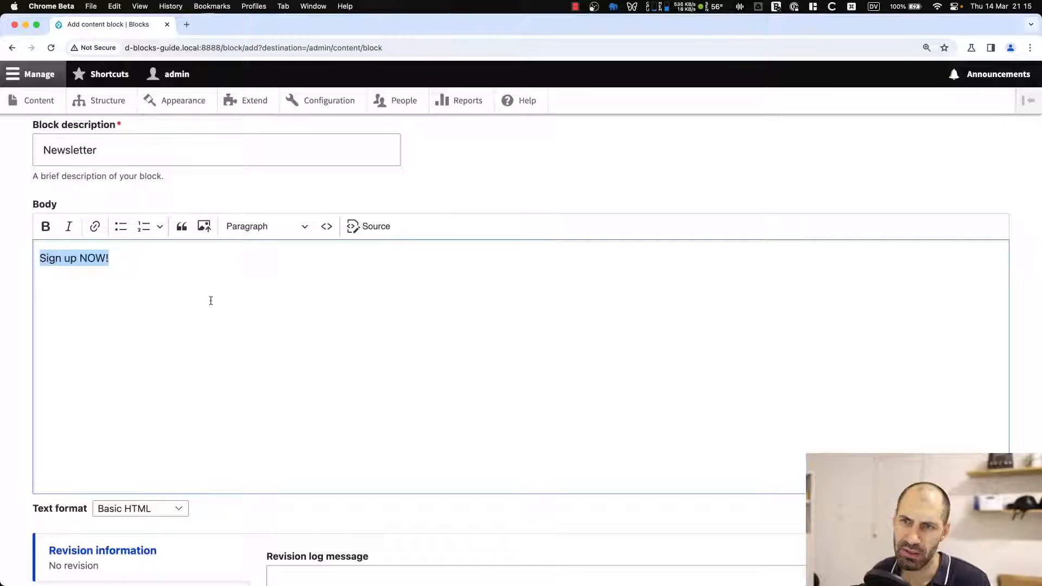
left_click(95, 227)
type("/n")
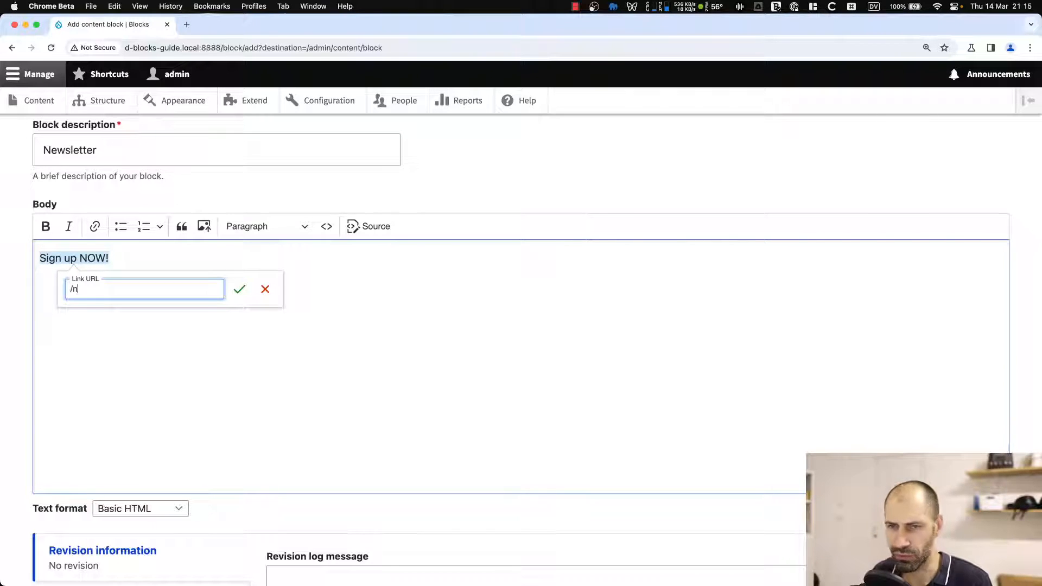
type("ewsletter")
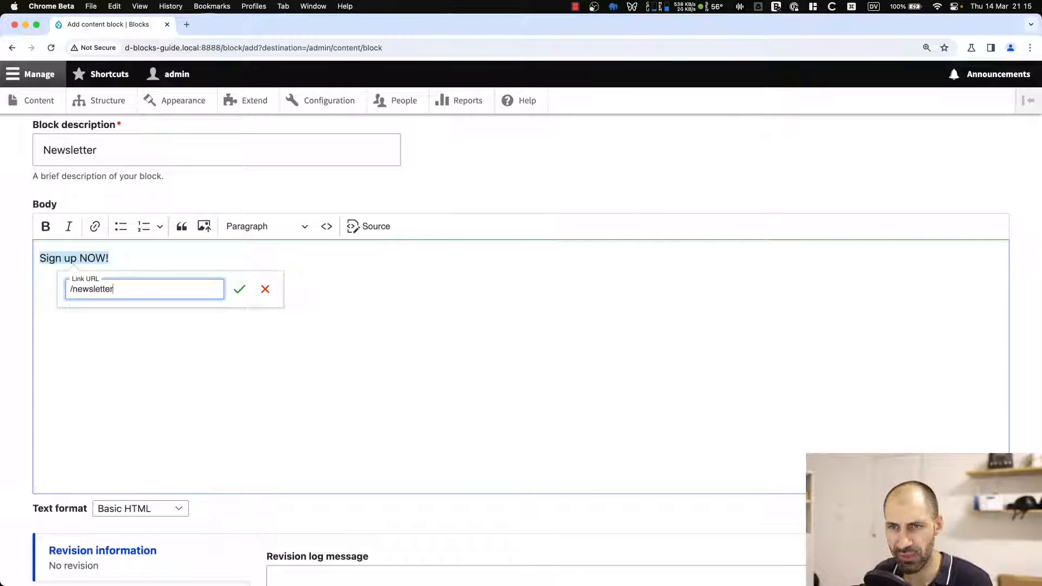
left_click(240, 290)
left_click(230, 307)
scroll(142, 485, "down", 4)
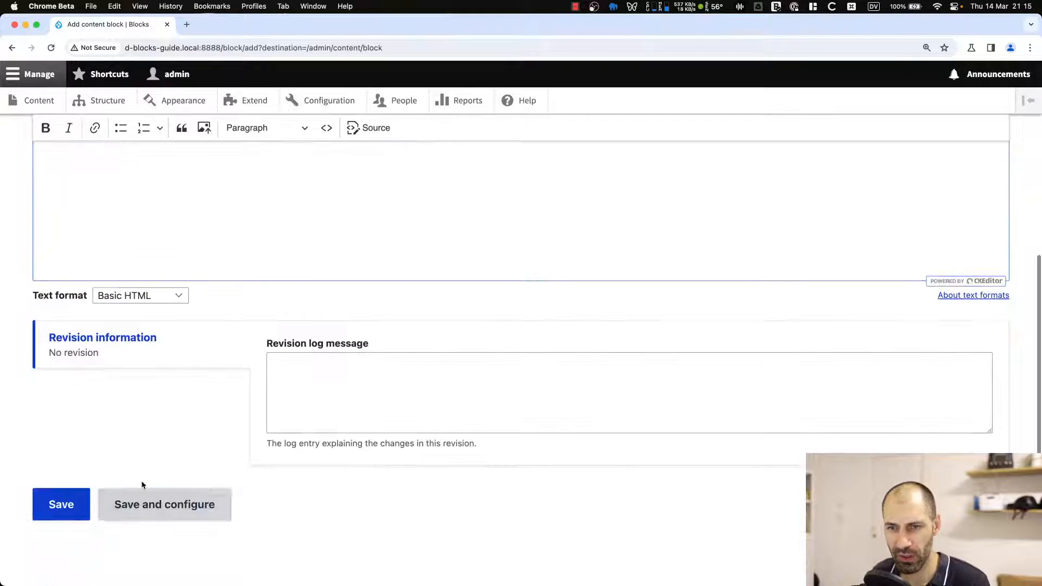
left_click(60, 504)
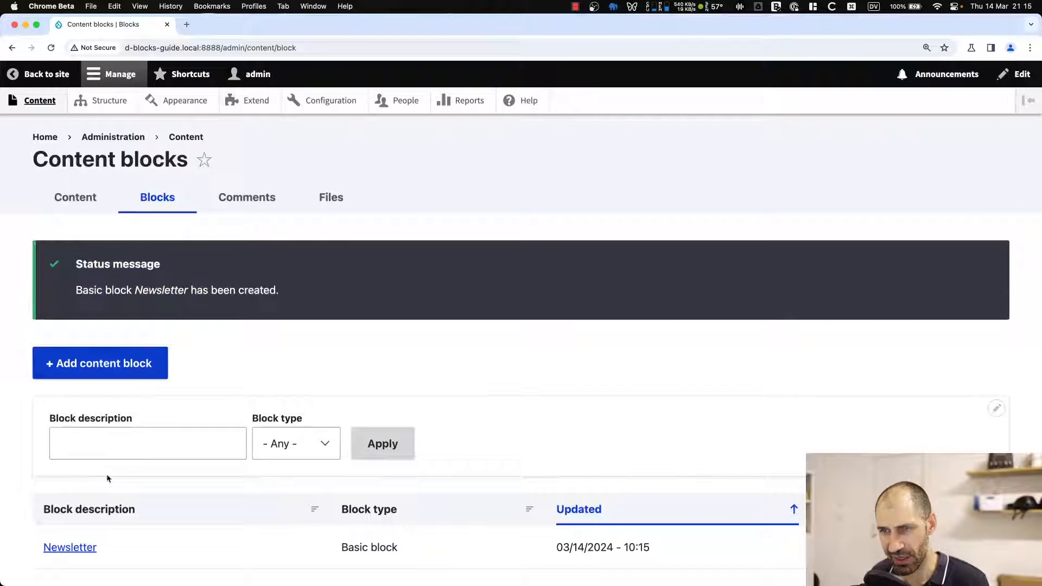
Reopen the Newsletter content block's edit form from the block library, review its fields, and save it again.
scroll(144, 448, "down", 2)
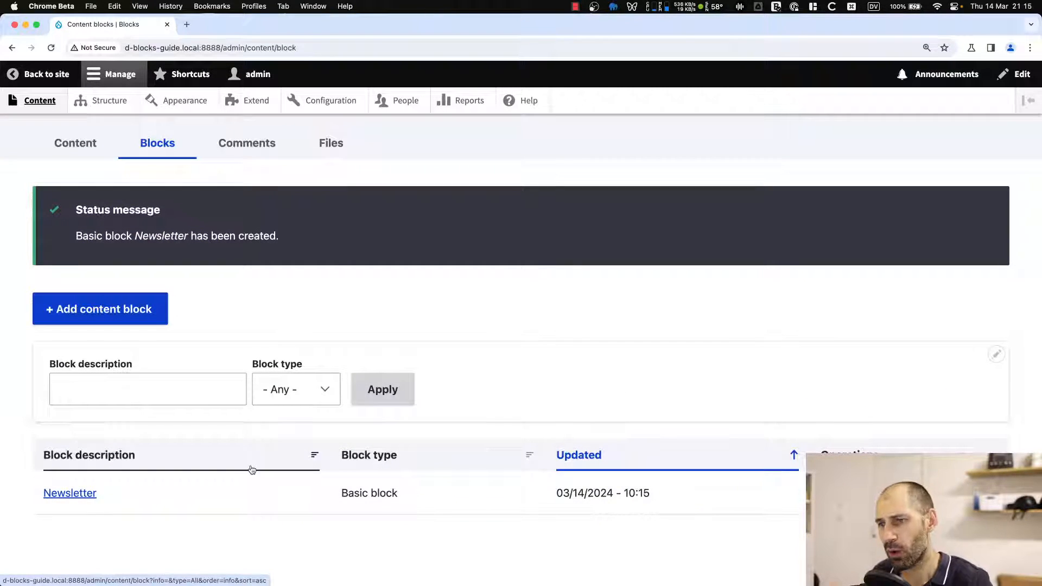
key("super+r")
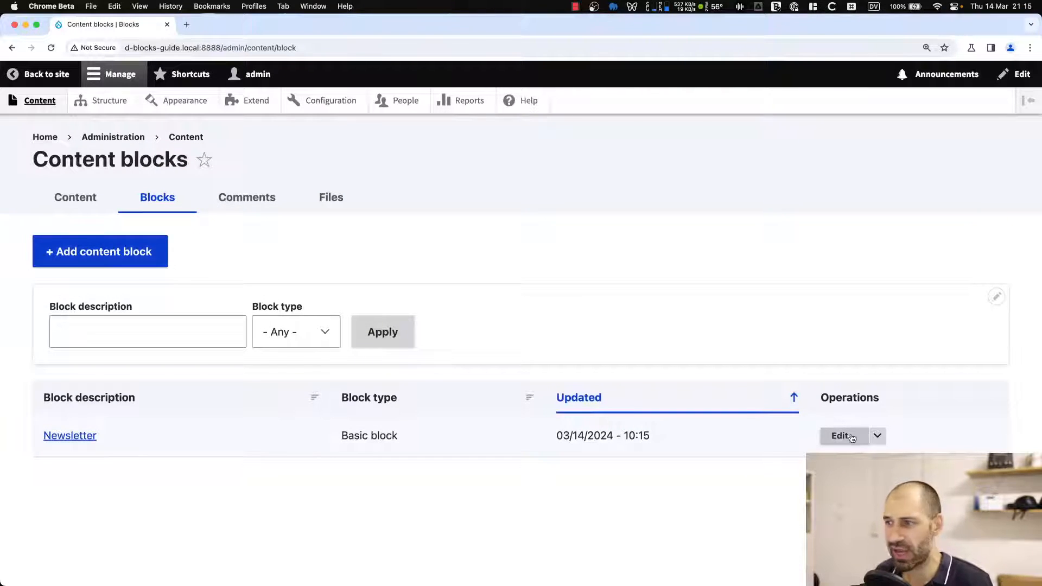
left_click(877, 436)
left_click(878, 437)
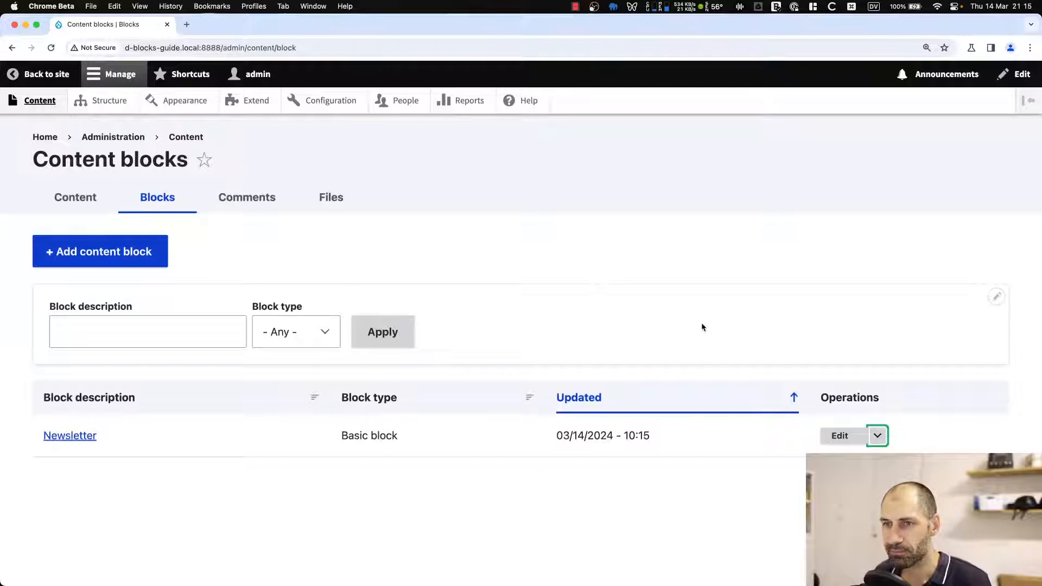
left_click(839, 436)
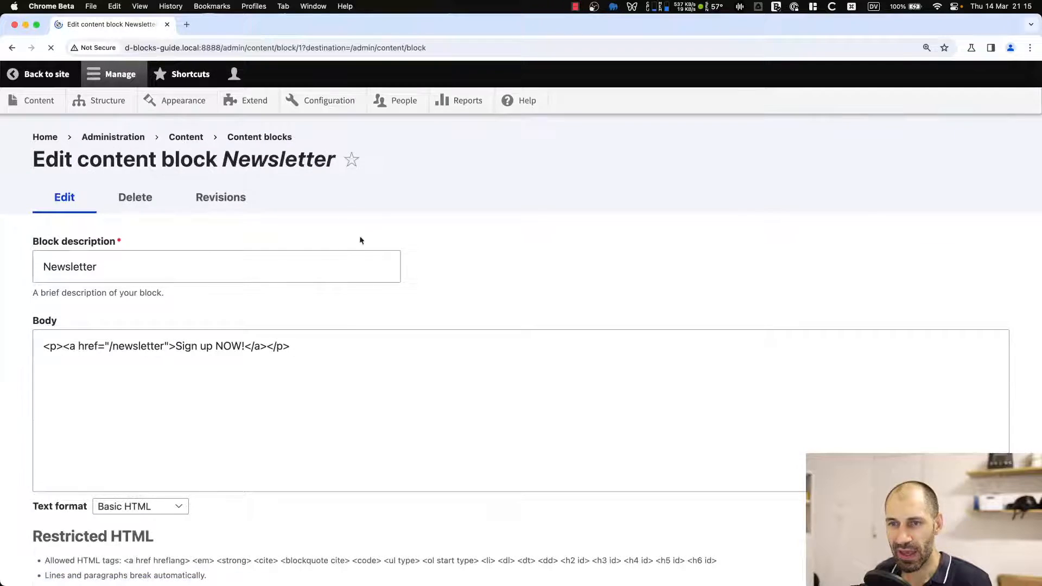
scroll(93, 198, "down", 3)
left_click_drag(100, 170, 16, 177)
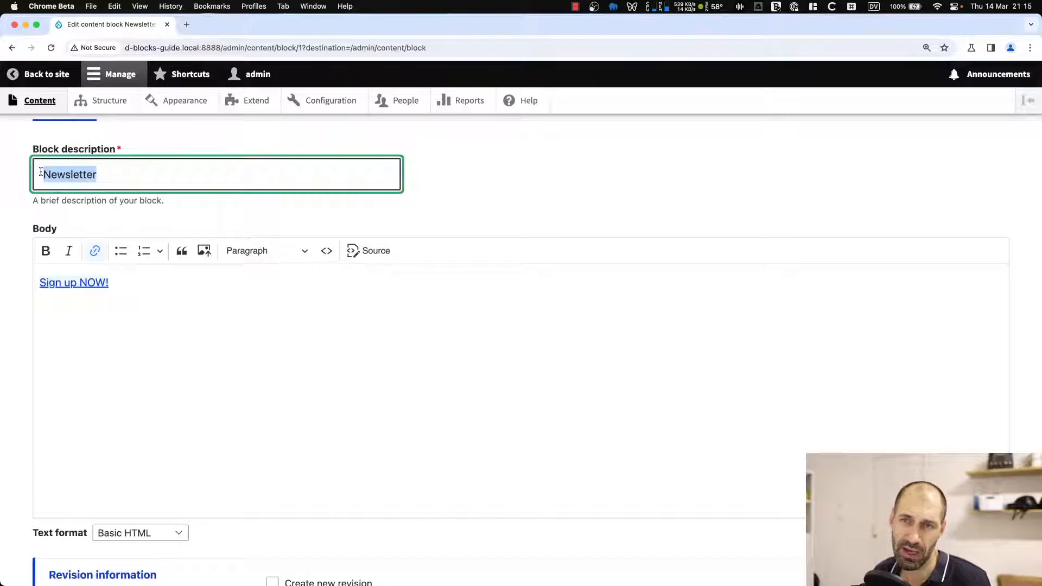
scroll(149, 294, "down", 5)
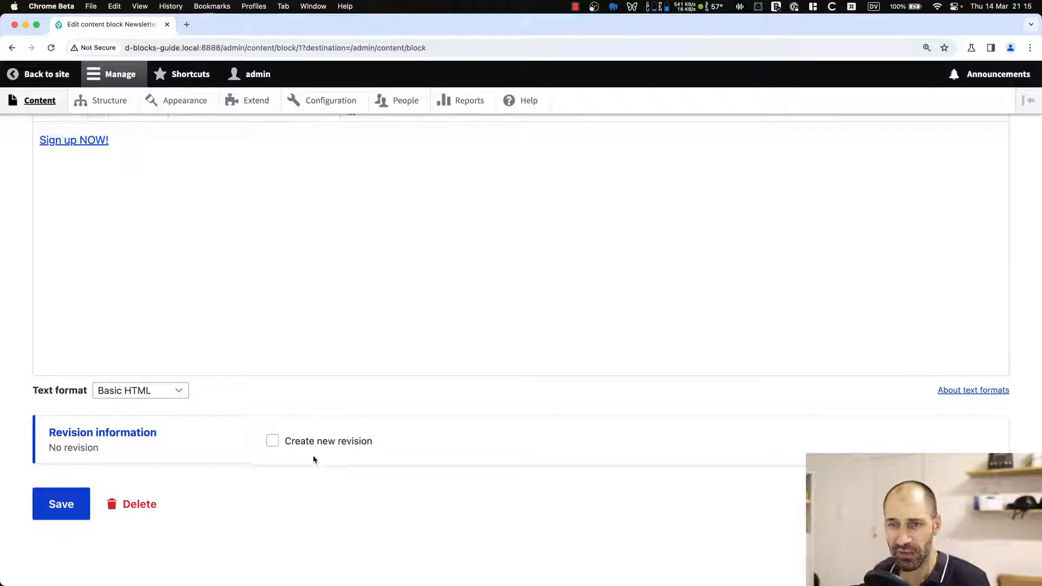
left_click(51, 504)
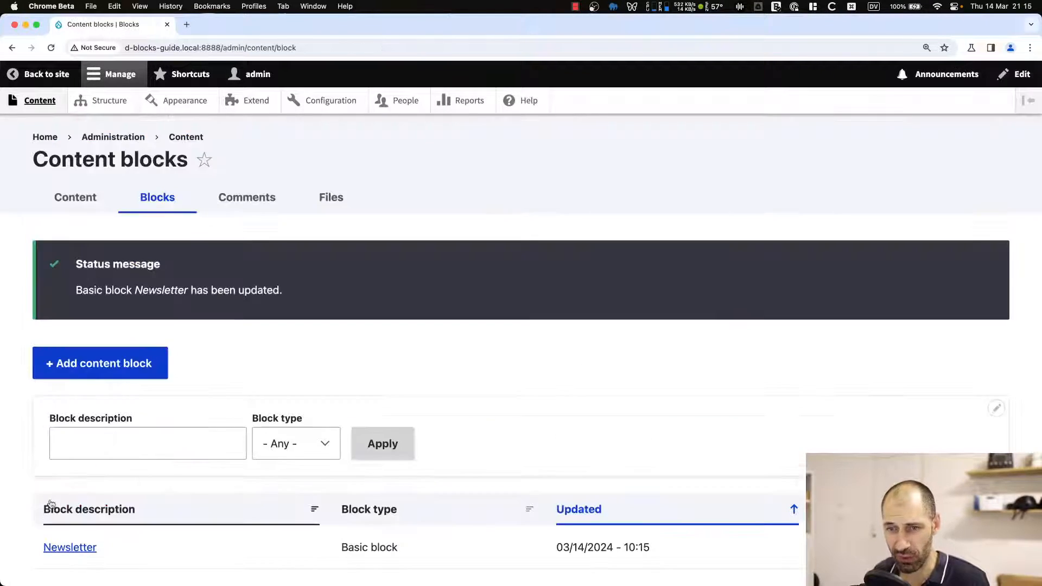
Go to Block layout and open the block placement dialog for the Sidebar region.
scroll(214, 480, "down", 2)
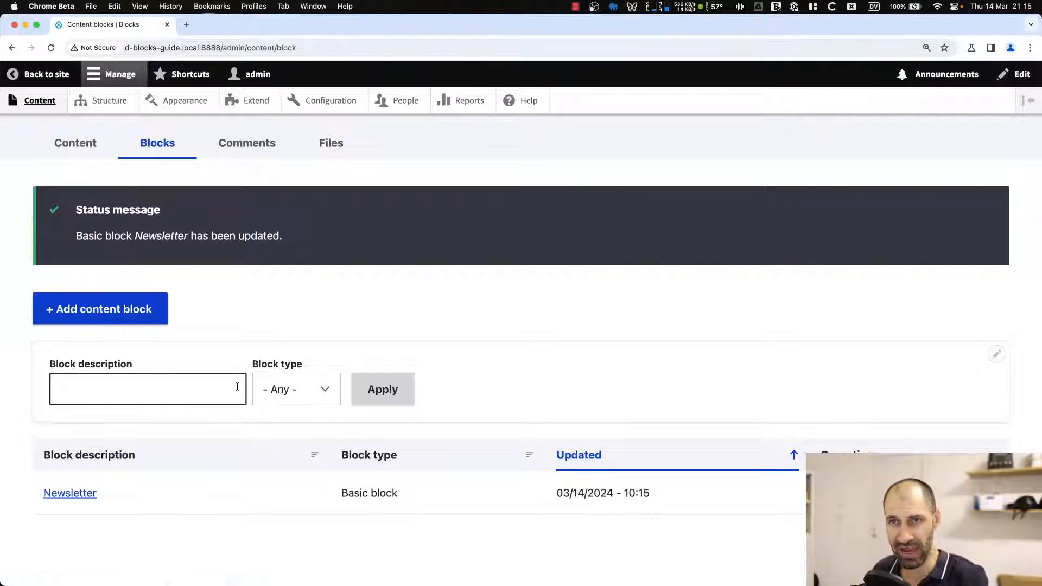
left_click(86, 103)
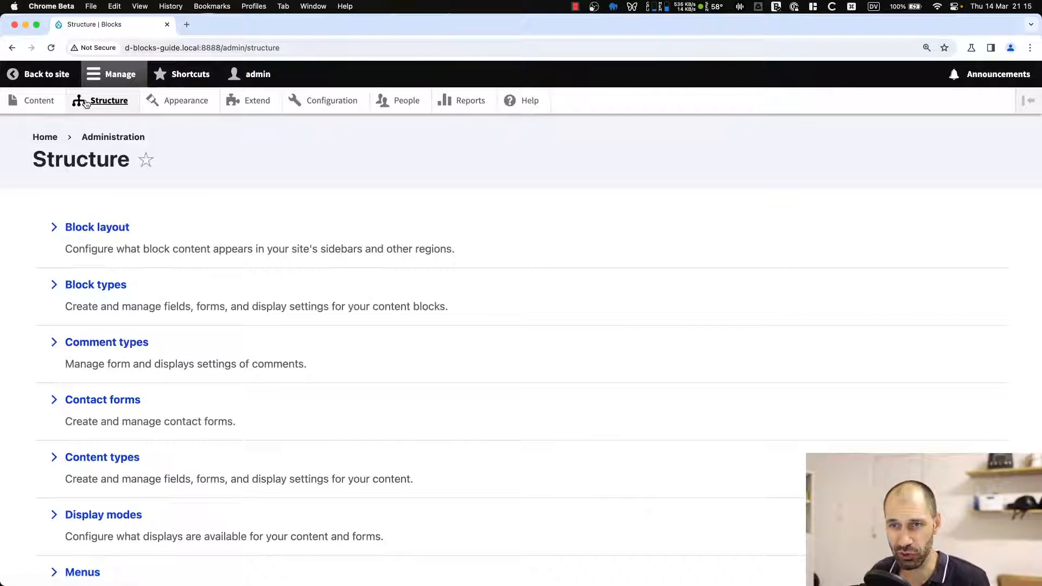
left_click(110, 229)
scroll(171, 359, "down", 15)
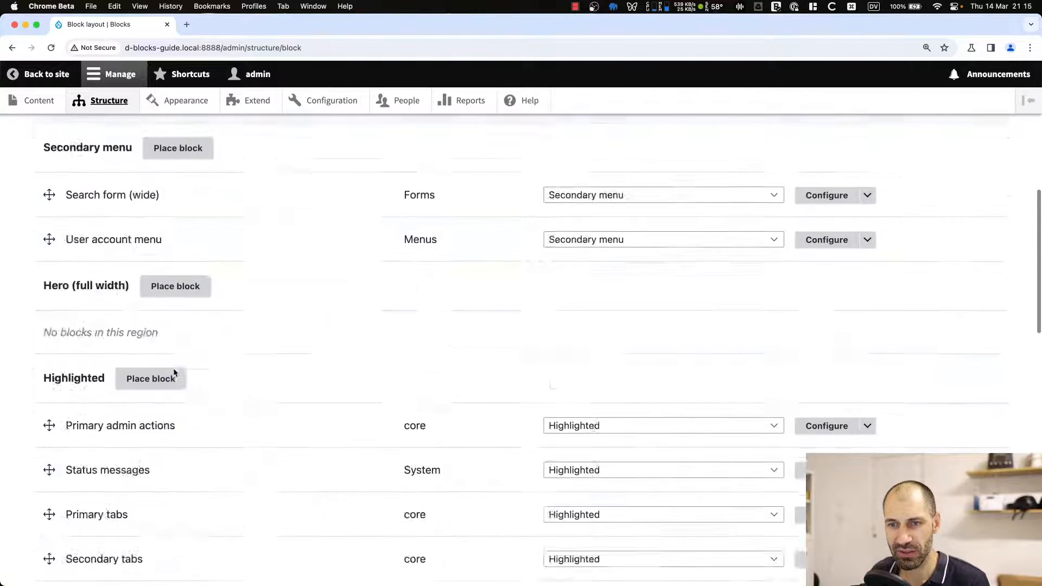
scroll(175, 374, "down", 3)
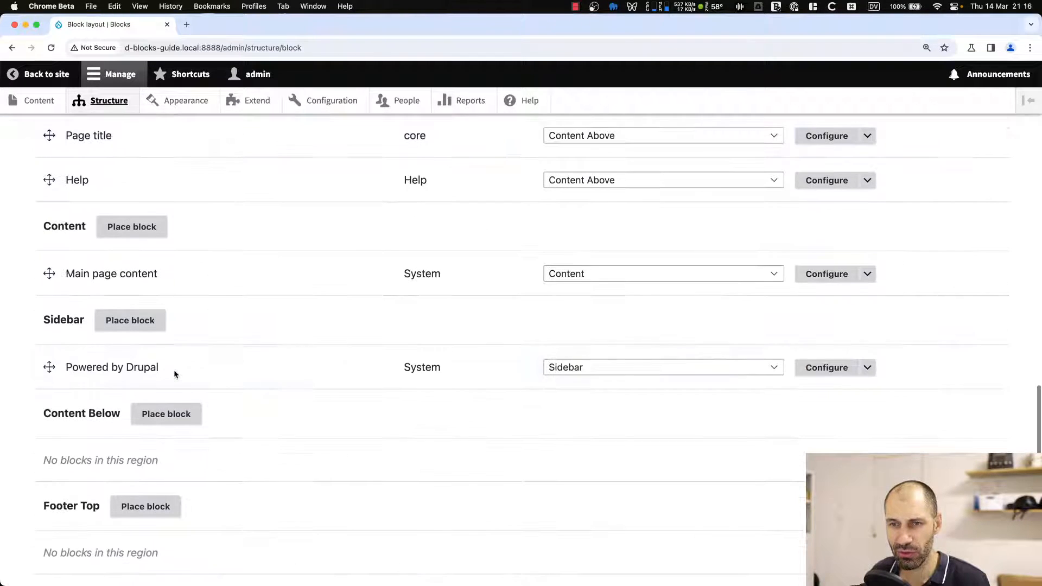
left_click(130, 324)
left_click(261, 235)
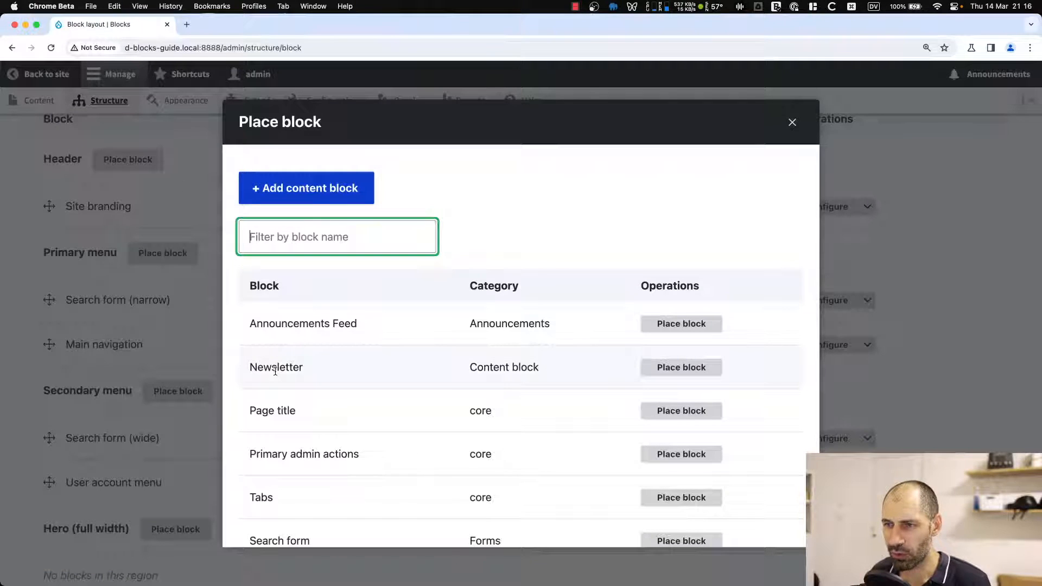
left_click_drag(542, 367, 239, 366)
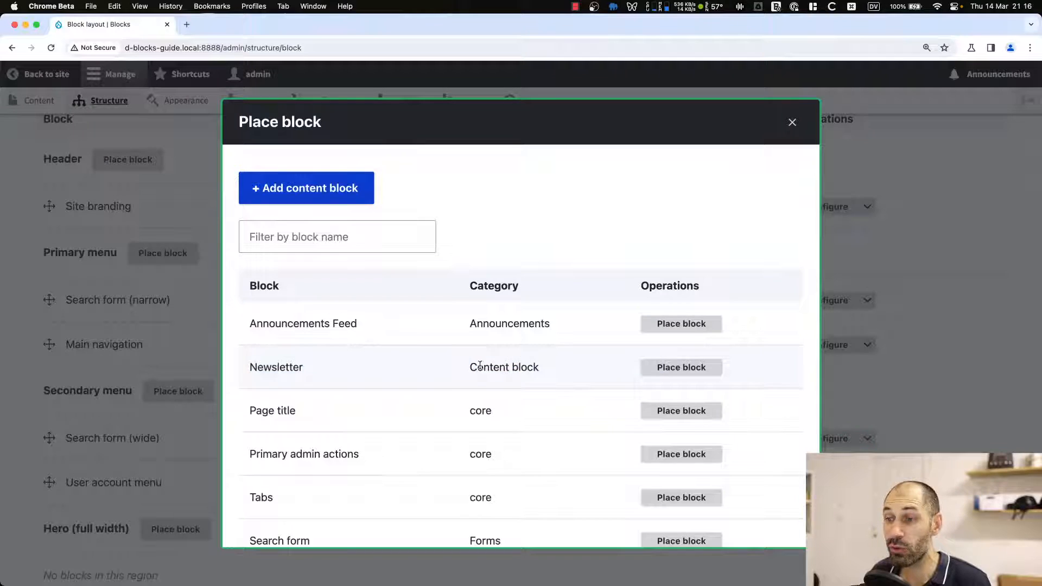
left_click_drag(470, 367, 531, 367)
left_click(348, 247)
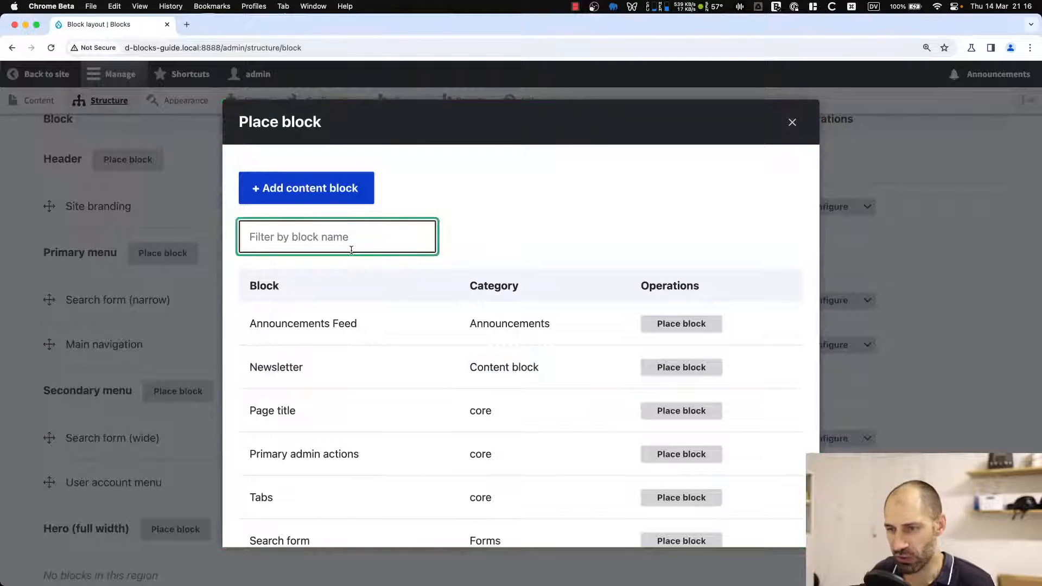
Filter the available blocks for "news" and choose to place the Newsletter content block.
type("nesw")
key("BackSpace")
key("BackSpace")
type("ws")
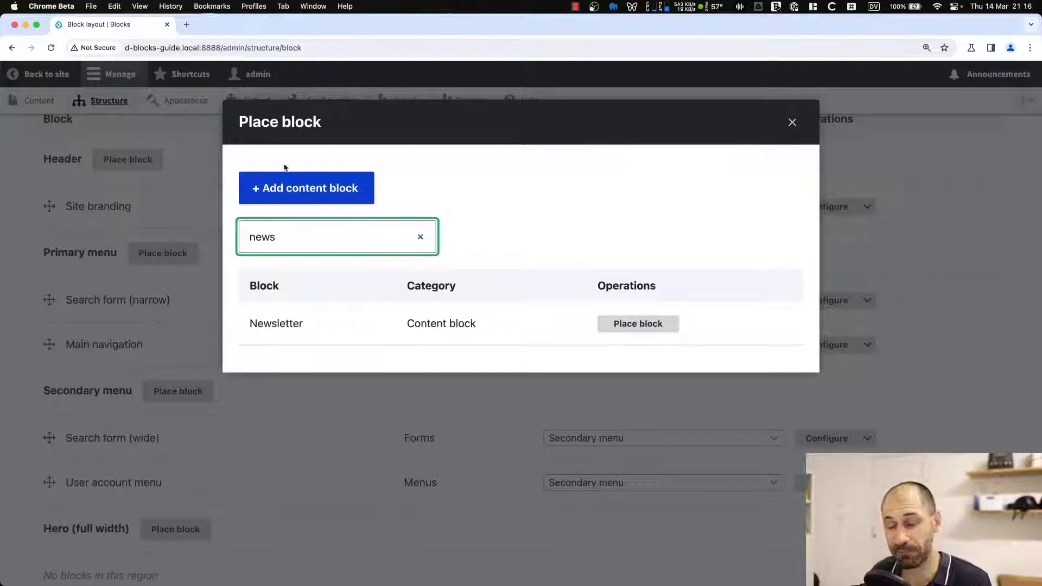
left_click(622, 329)
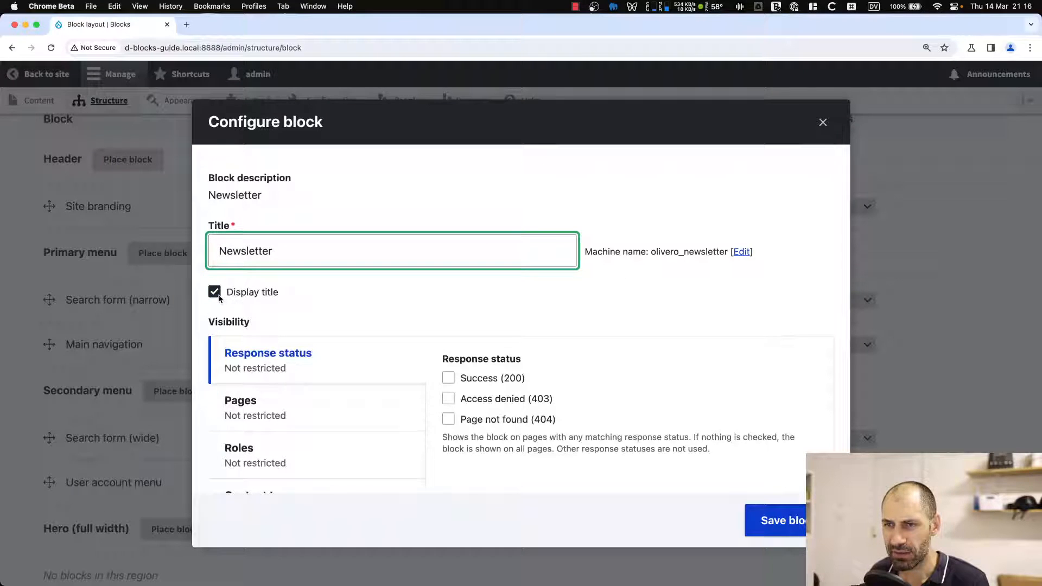
Save the Newsletter block in the Sidebar region and save the block layout.
double_click(254, 251)
scroll(252, 261, "down", 3)
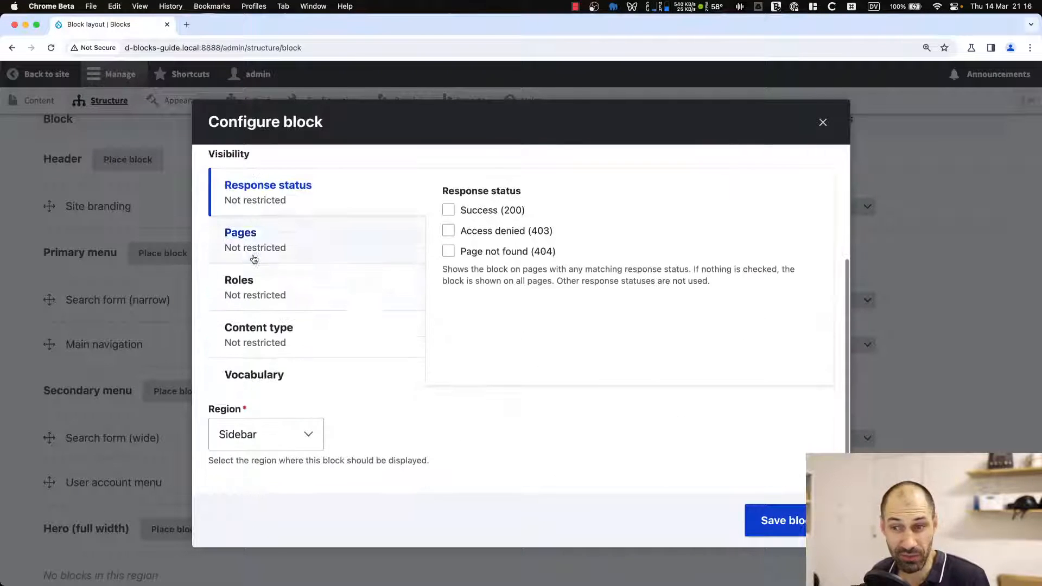
left_click(771, 528)
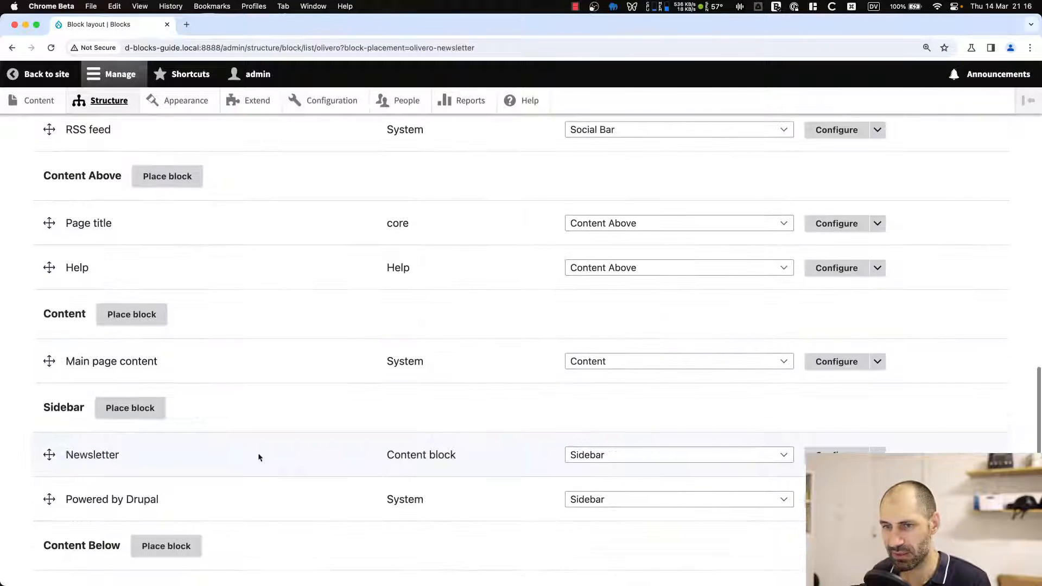
scroll(61, 442, "down", 6)
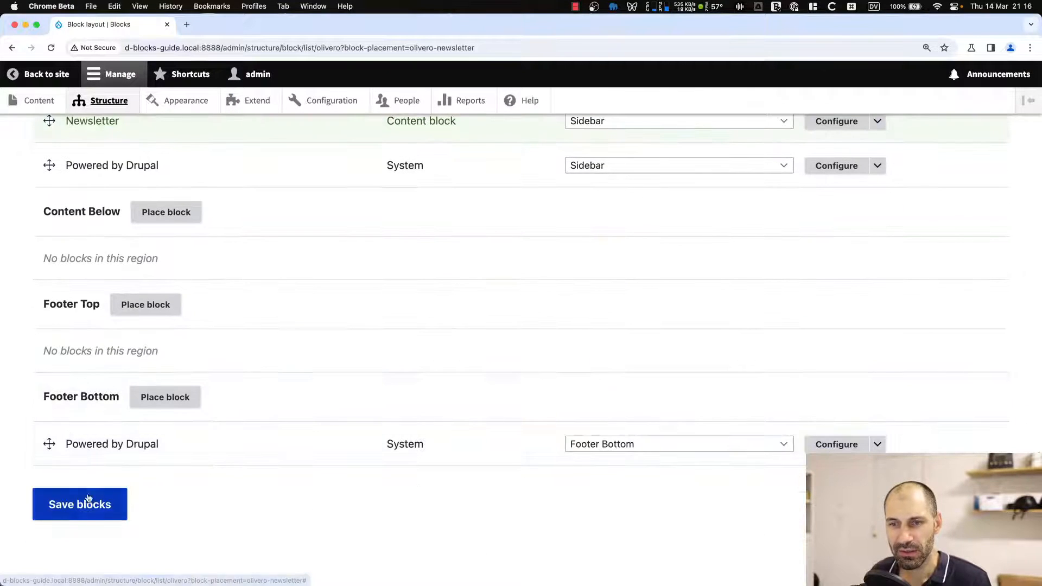
left_click(87, 503)
Open the site's home page in a new tab to view the sidebar.
left_click(44, 137, "super")
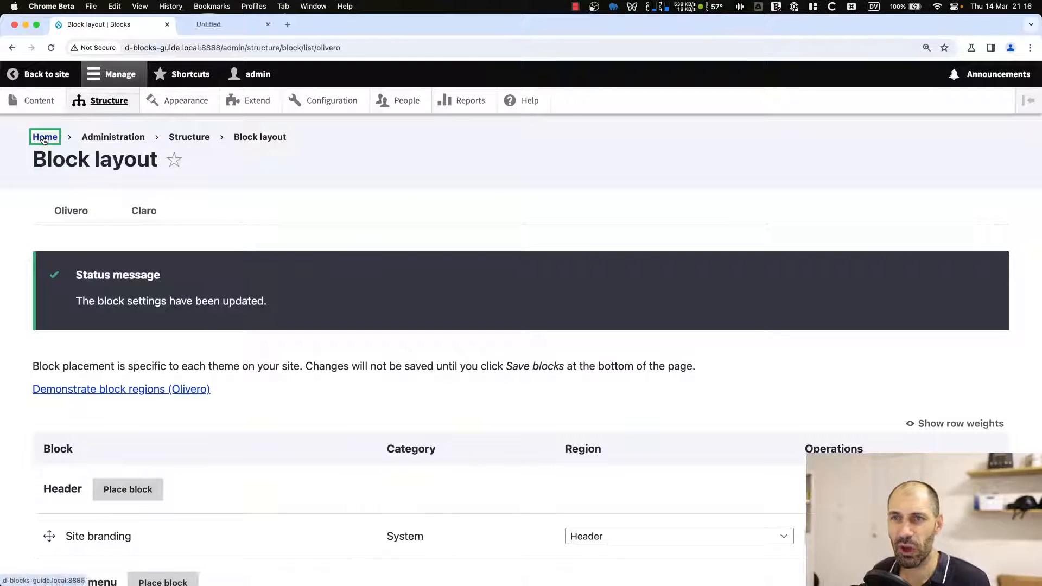
left_click(208, 25)
mouse_move(909, 325)
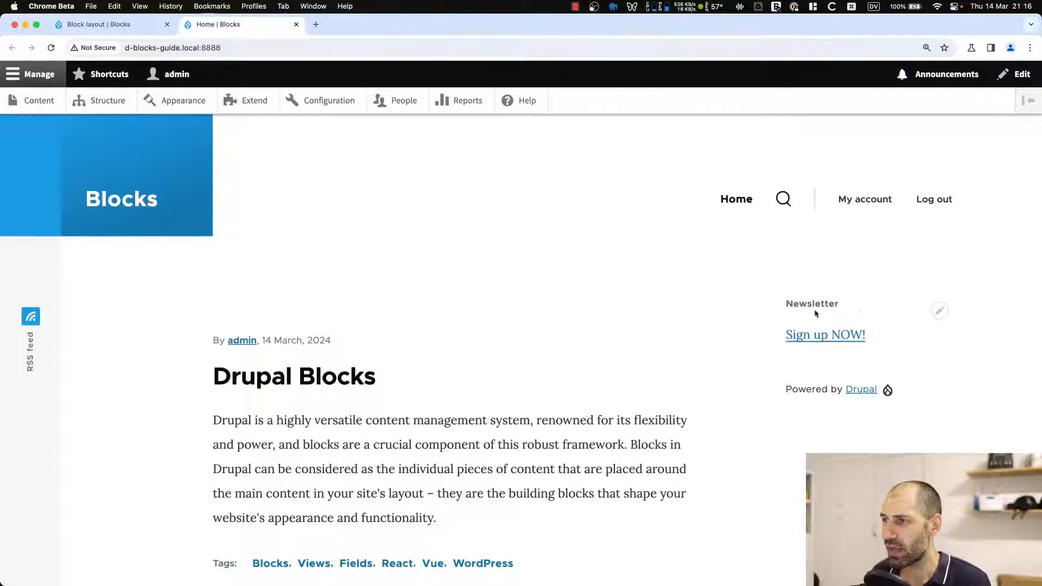
Edit the Newsletter block's content through its contextual links on the home page and save it.
left_click(936, 313)
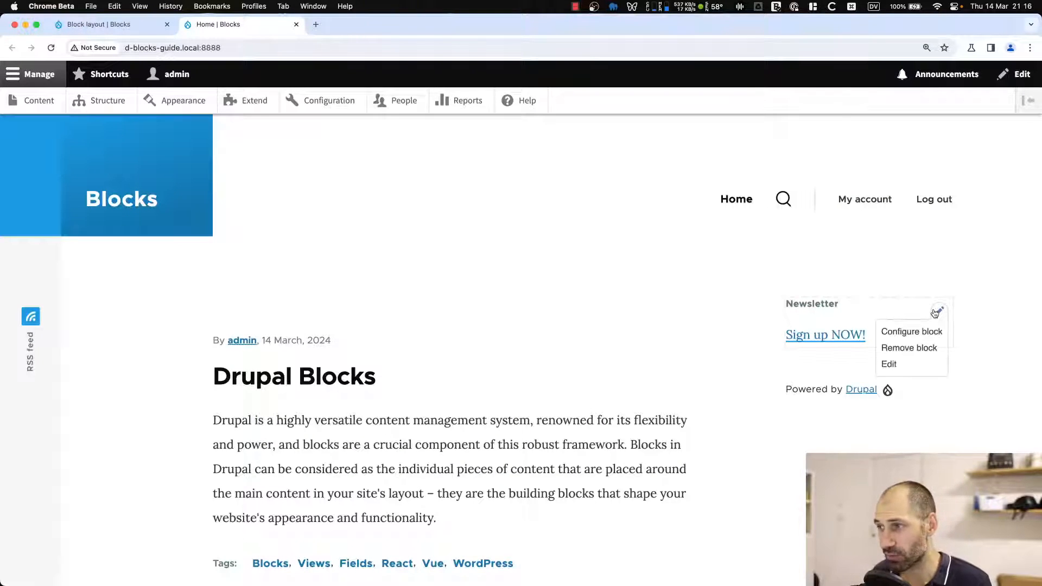
left_click(892, 365)
scroll(665, 328, "down", 4)
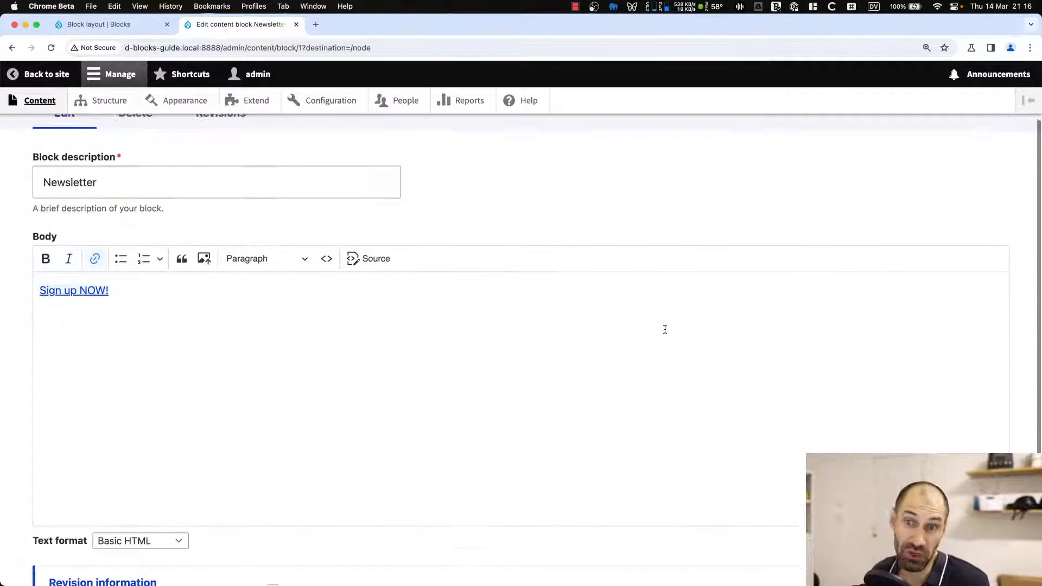
left_click(631, 324)
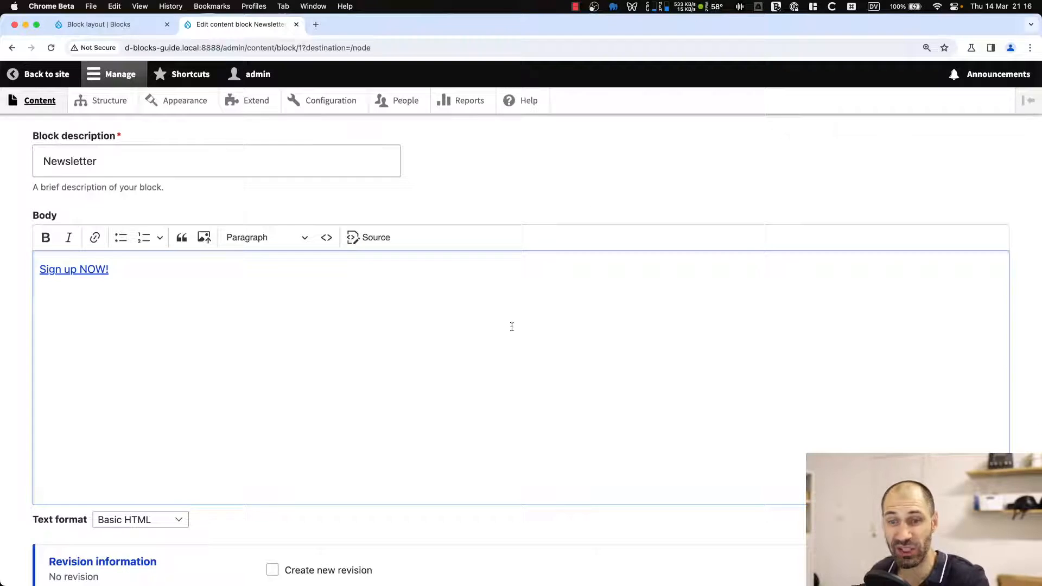
scroll(165, 502, "down", 4)
left_click(53, 504)
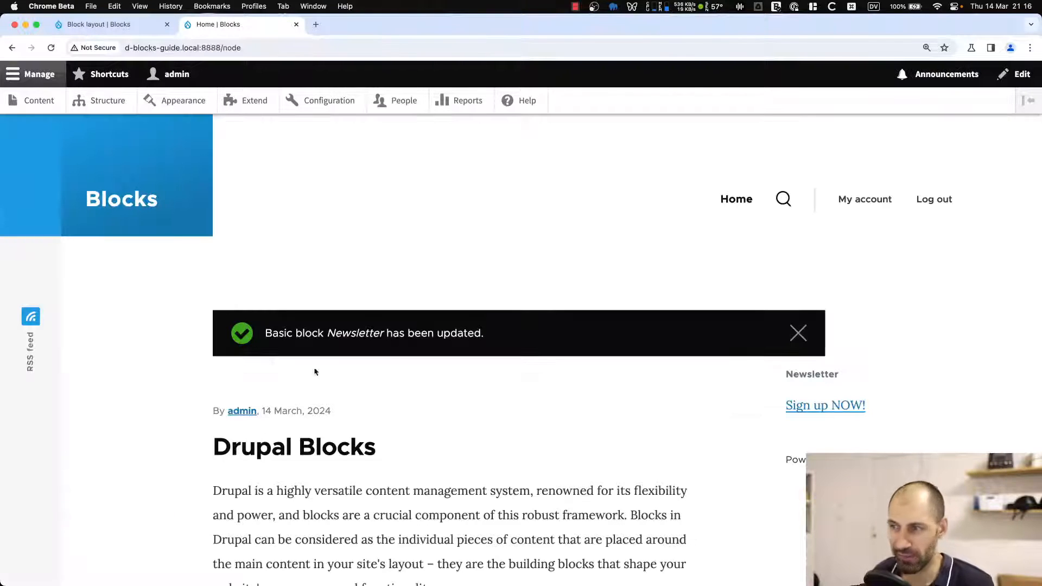
Open the Newsletter block's configuration from its contextual links and return to the home page.
scroll(926, 358, "down", 2)
left_click(939, 317)
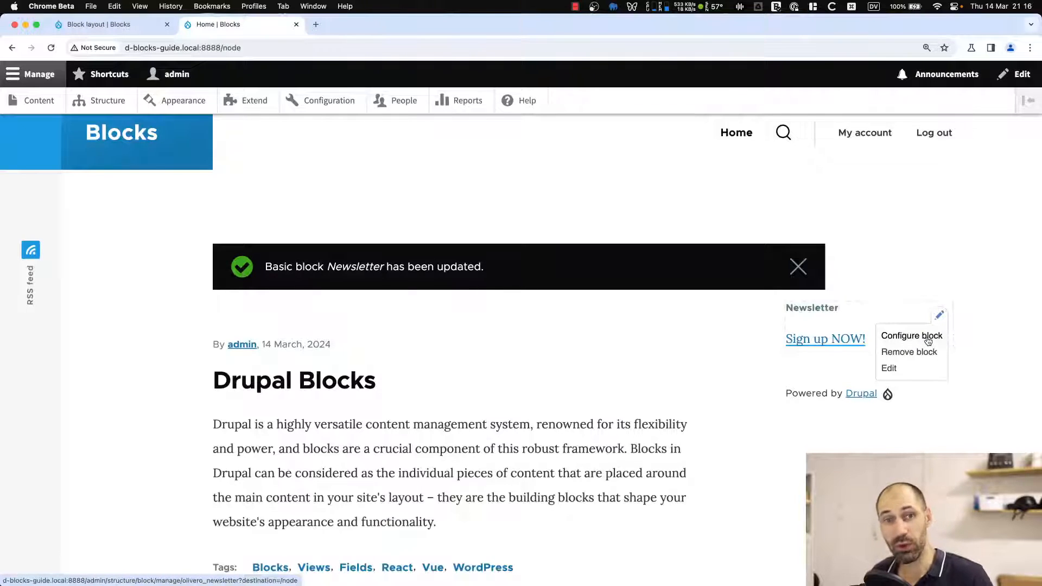
left_click(928, 338)
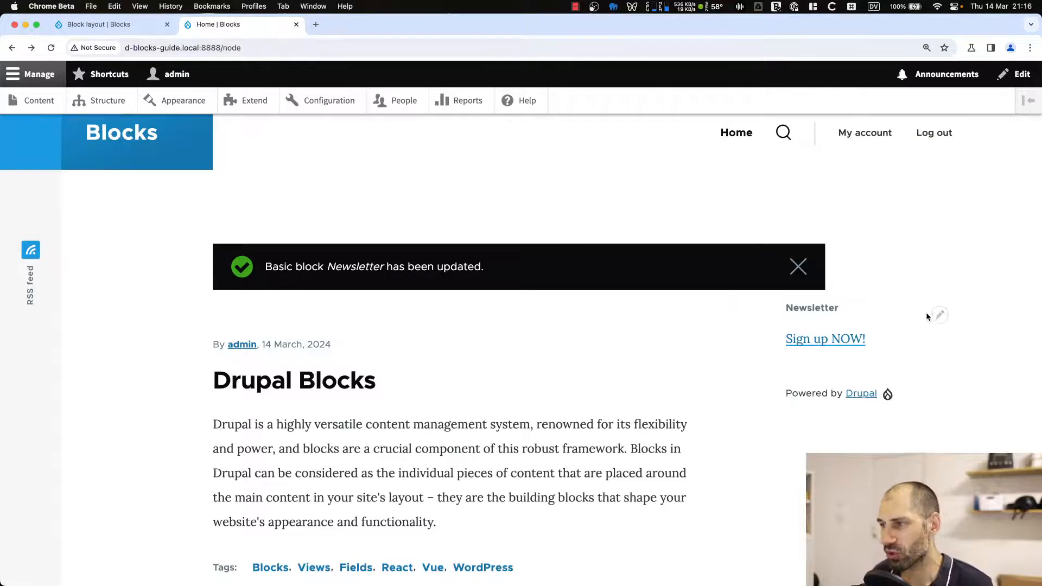
left_click(939, 317)
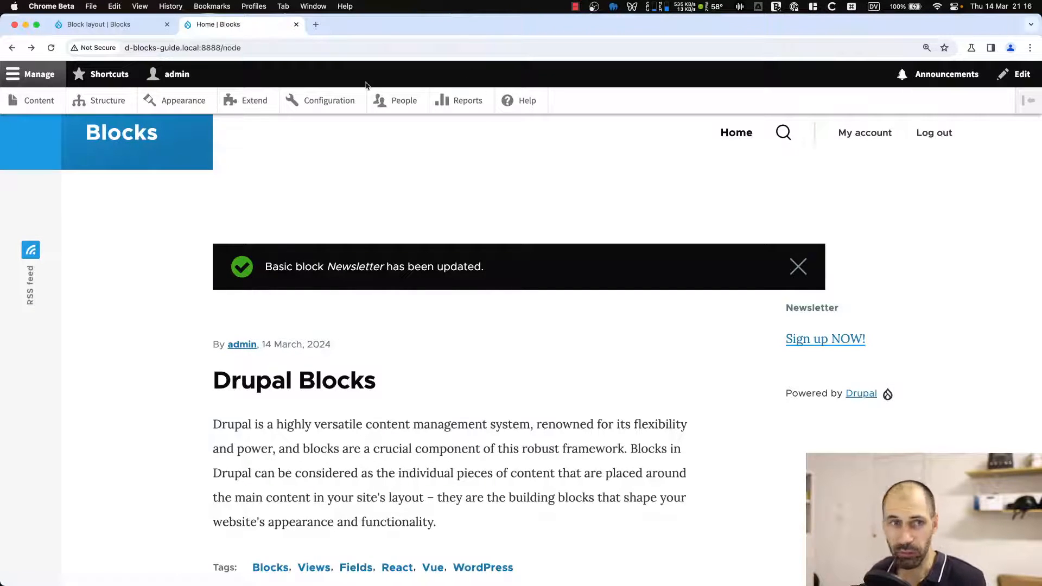
Open the custom content block library from the administration toolbar.
left_click(283, 49)
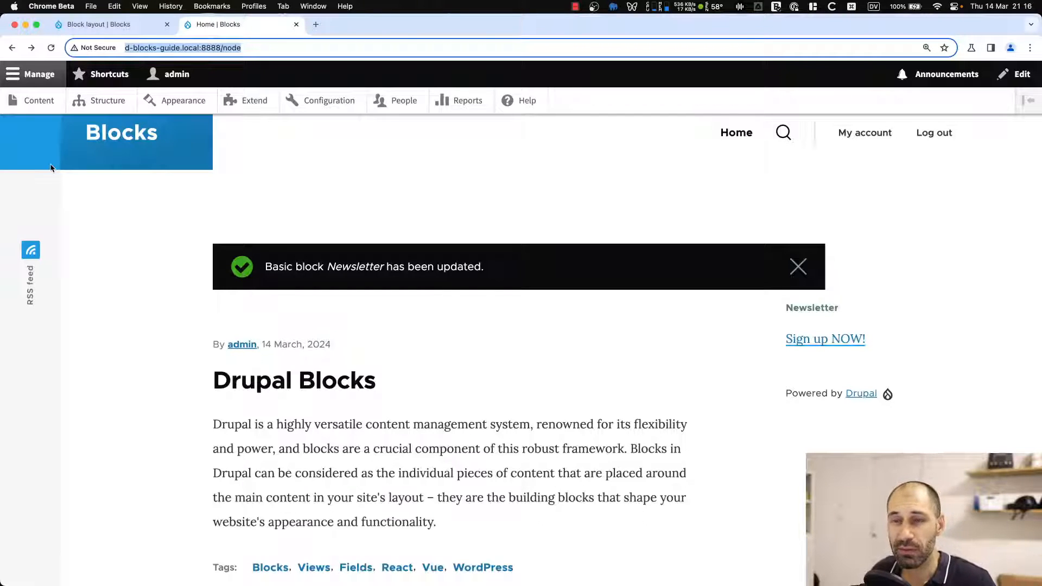
left_click(18, 95)
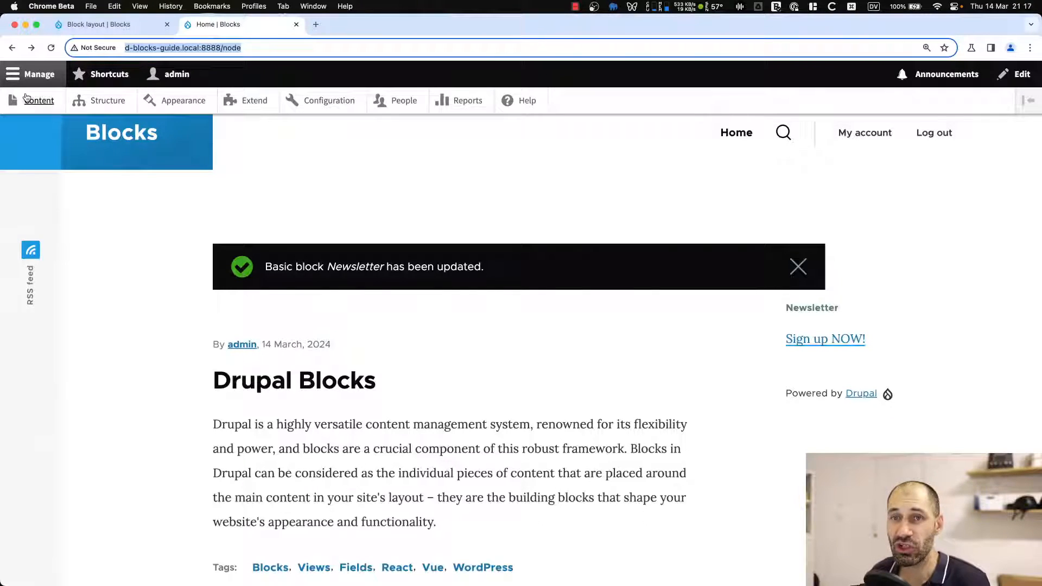
left_click(176, 202)
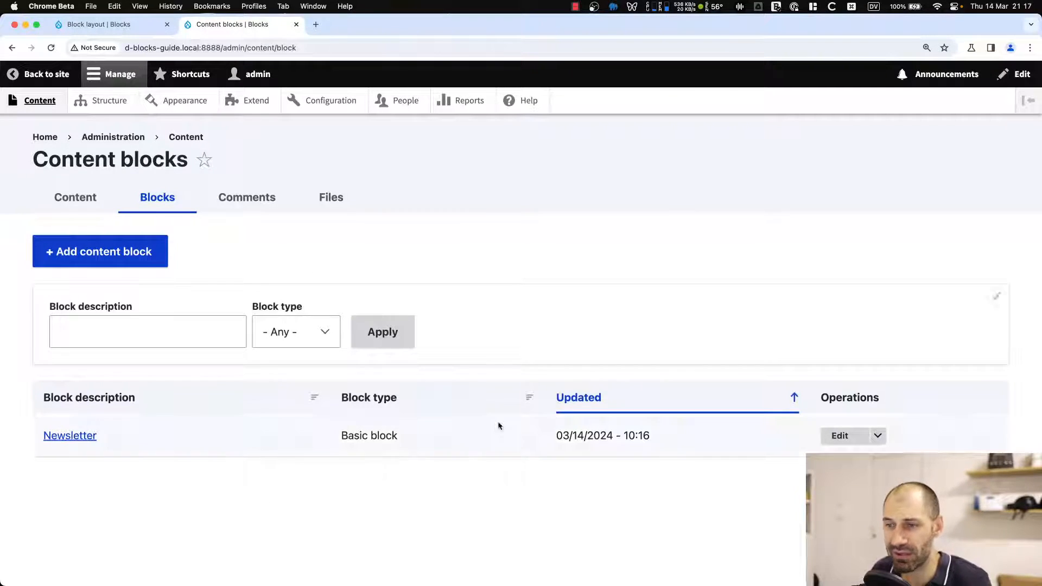
Review the Newsletter content block's edit form, then return to the library and inspect its block type.
left_click(840, 436)
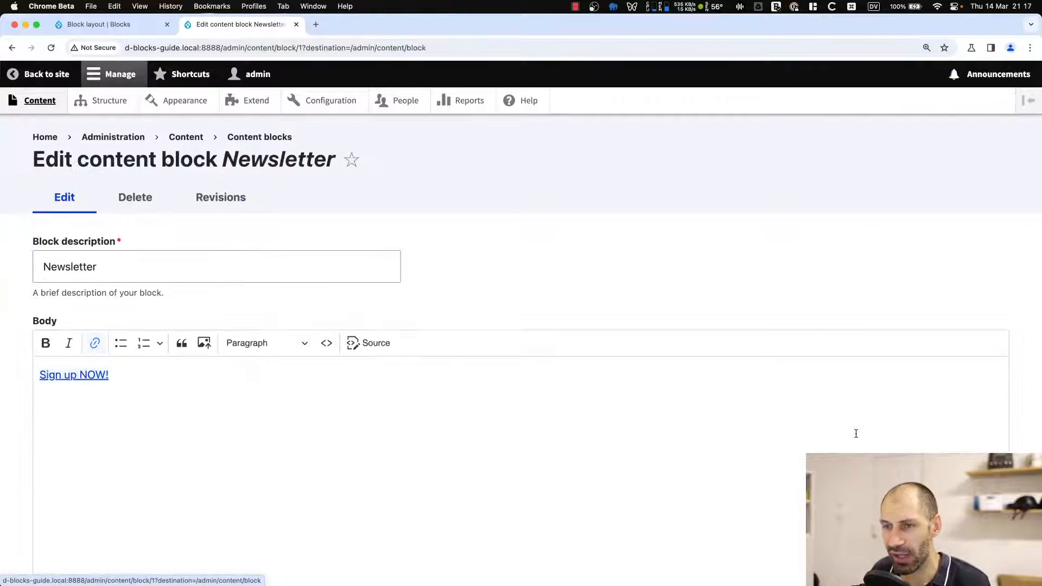
scroll(319, 413, "down", 4)
left_click(246, 273)
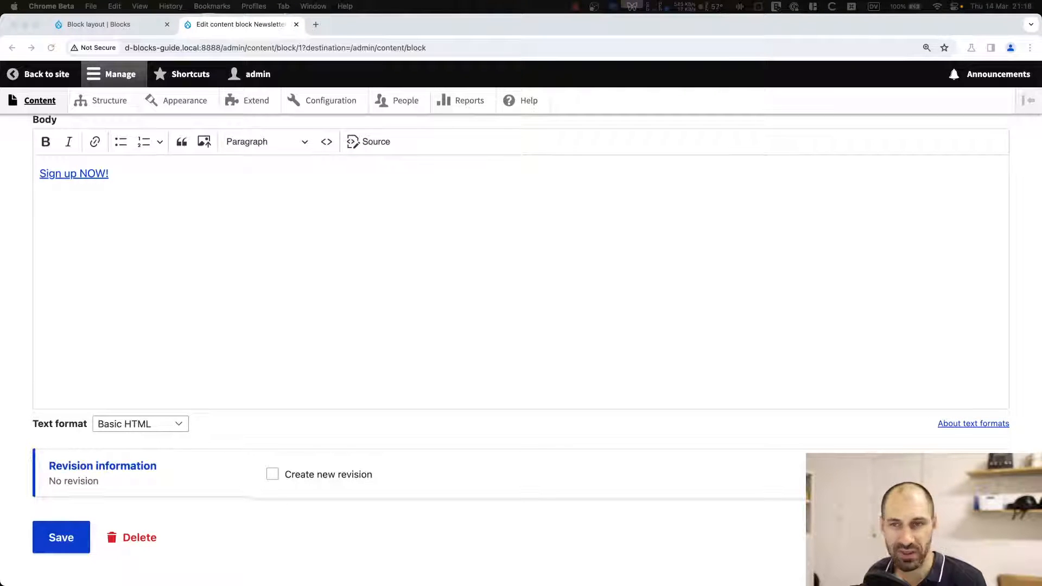
left_click(229, 261)
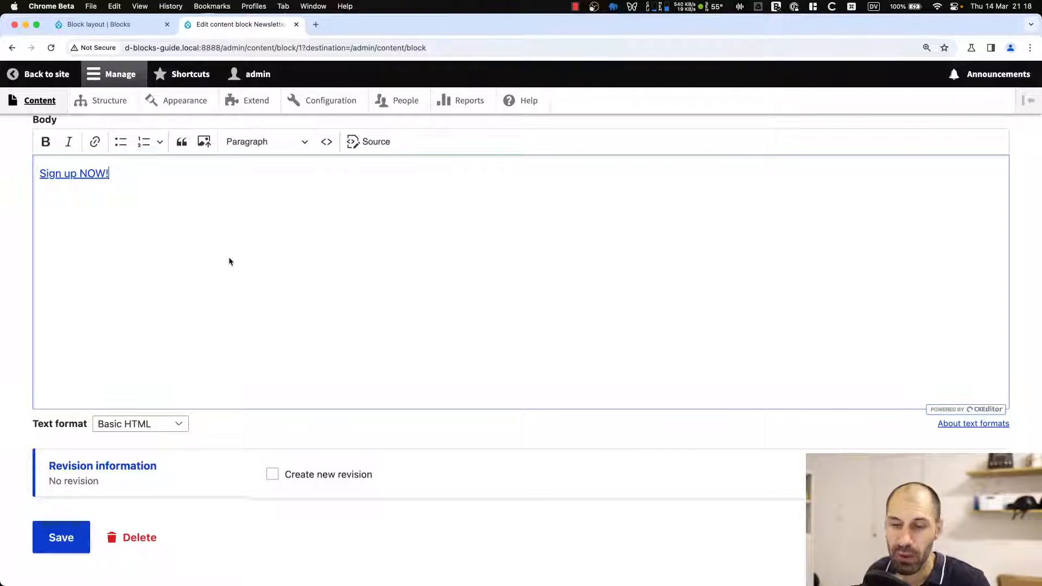
scroll(220, 247, "up", 2)
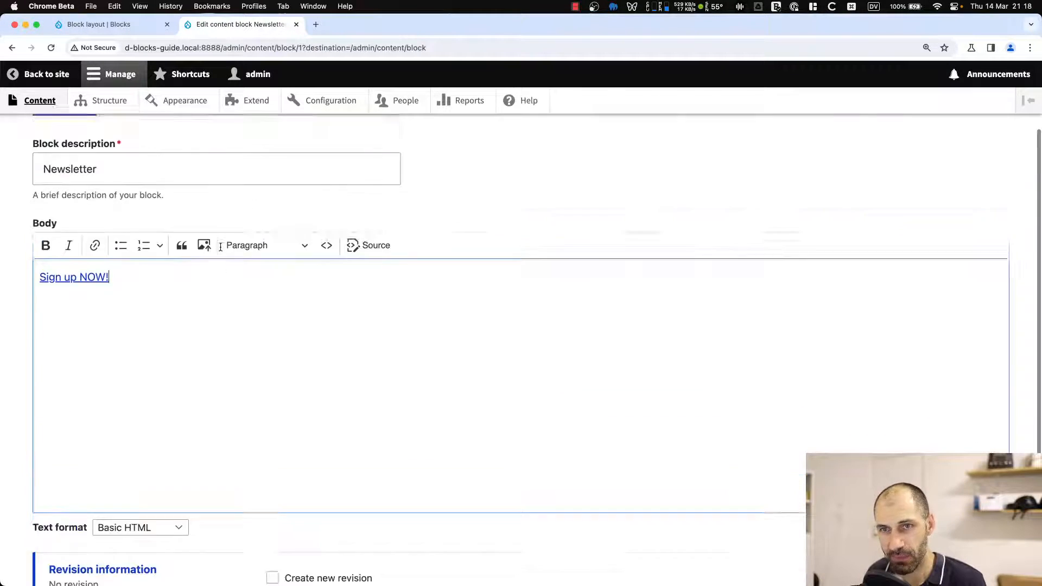
scroll(220, 247, "up", 2)
key("super+bracketleft")
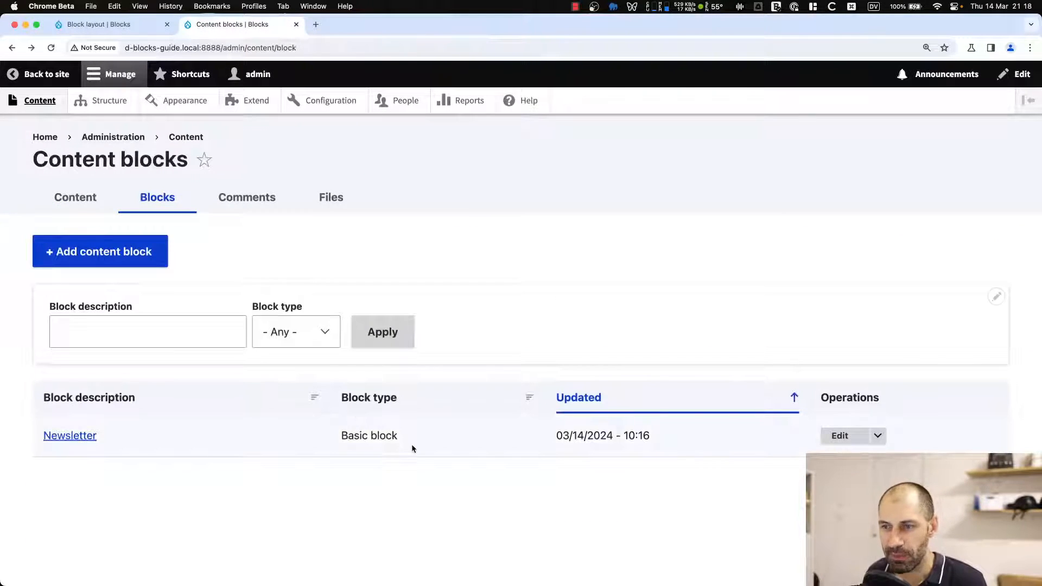
left_click_drag(411, 448, 348, 440)
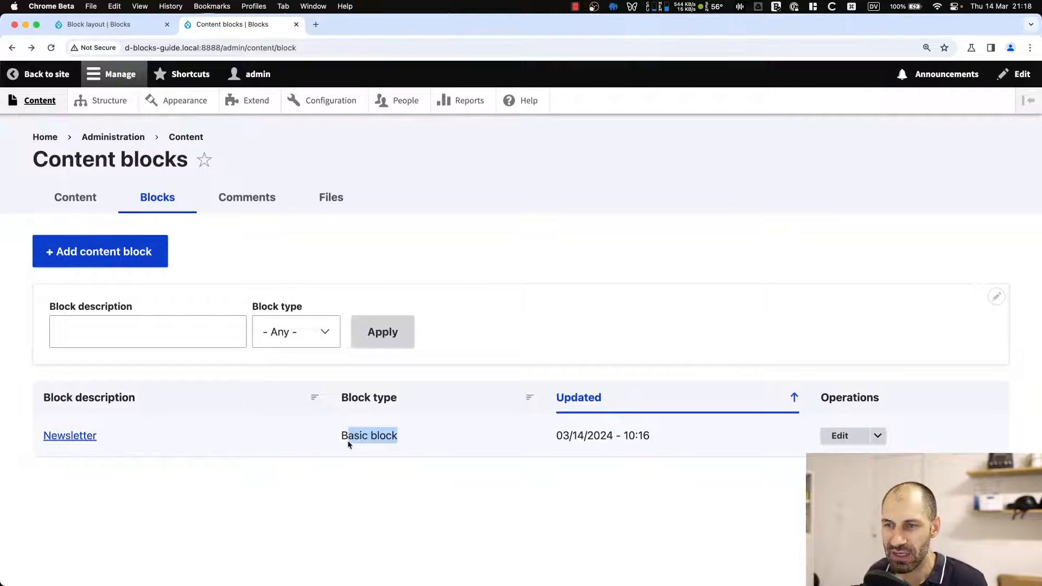
left_click(369, 467)
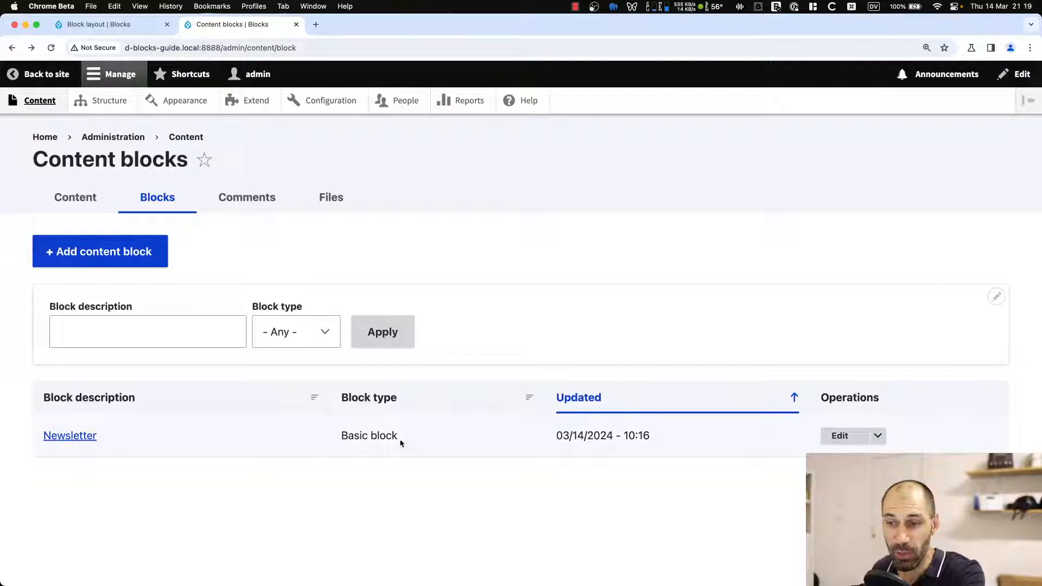
left_click_drag(402, 438, 328, 432)
left_click(368, 437)
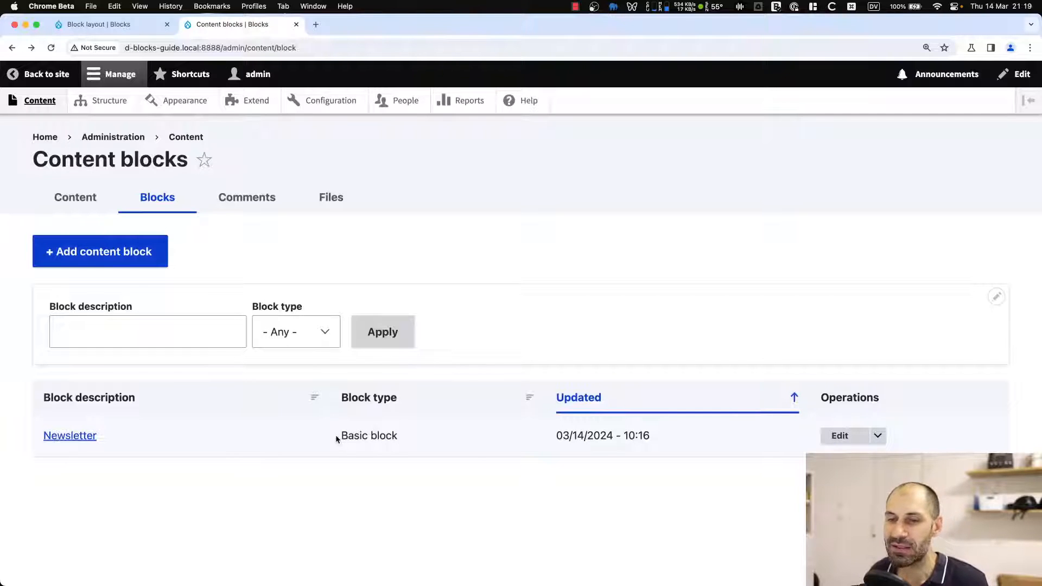
Examine the sections listed on the Structure administration page.
left_click(116, 106)
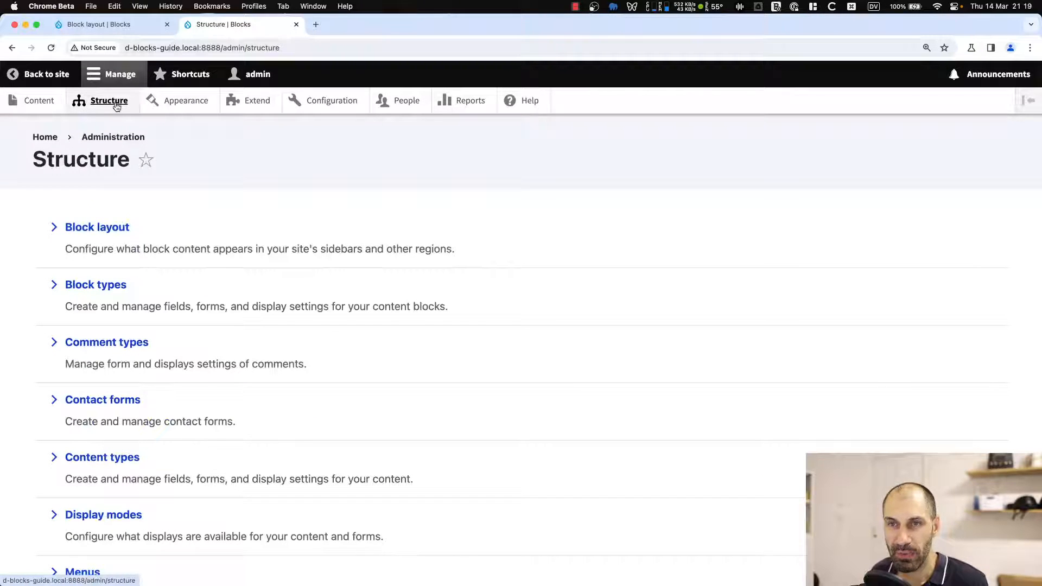
scroll(142, 382, "down", 2)
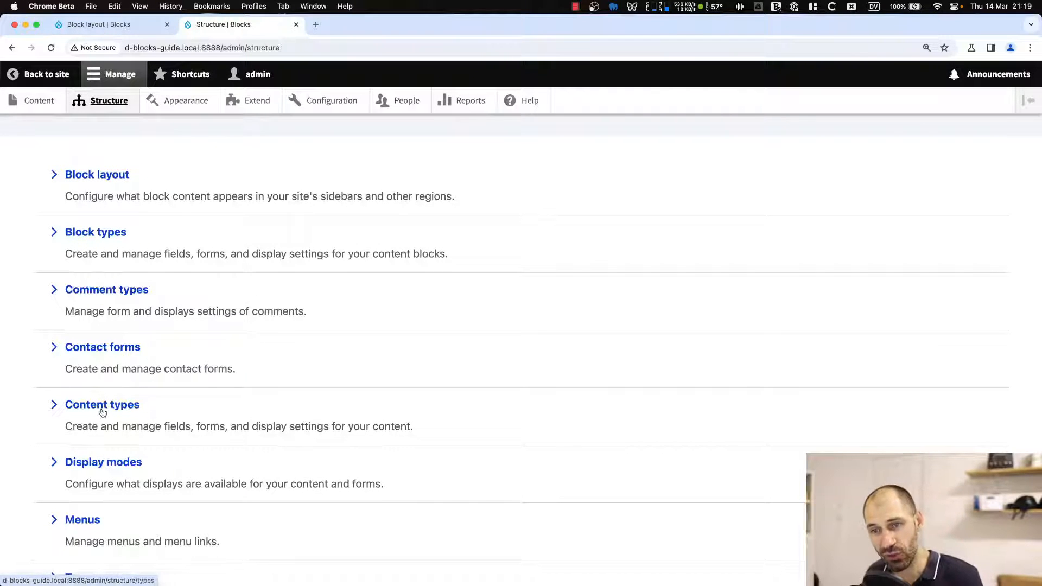
scroll(168, 416, "down", 5)
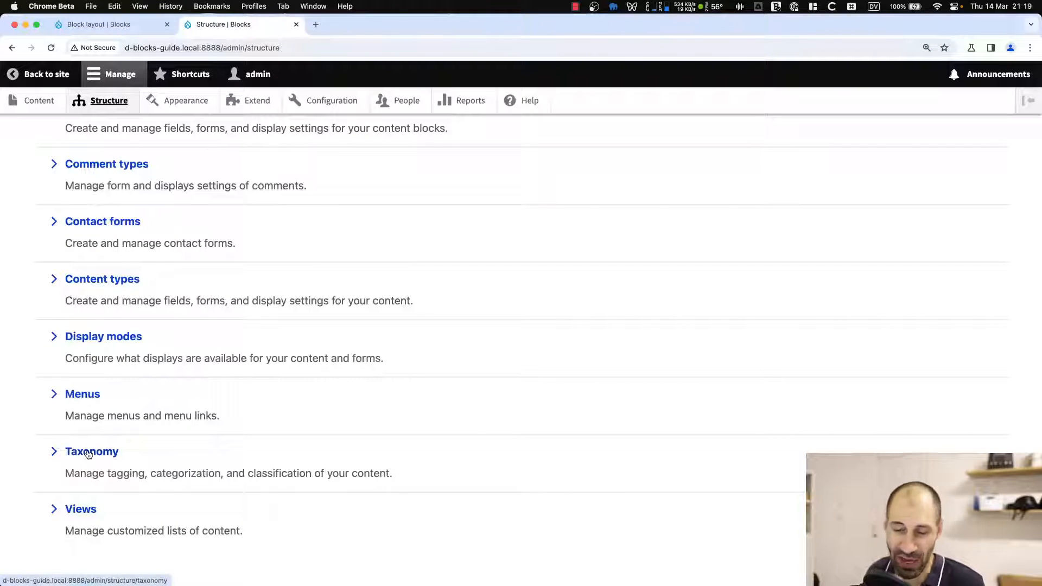
scroll(88, 454, "up", 6)
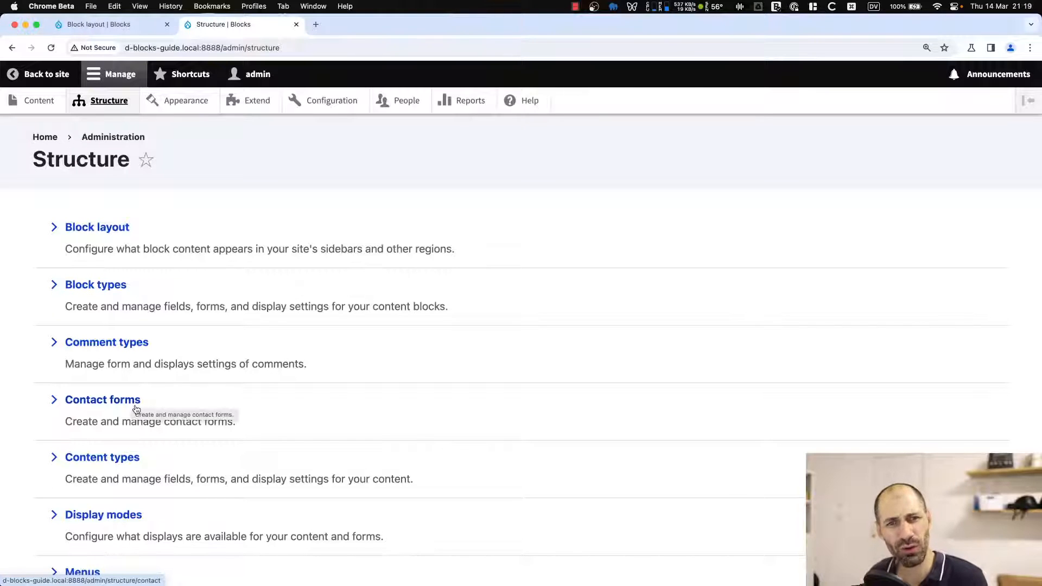
scroll(188, 335, "down", 4)
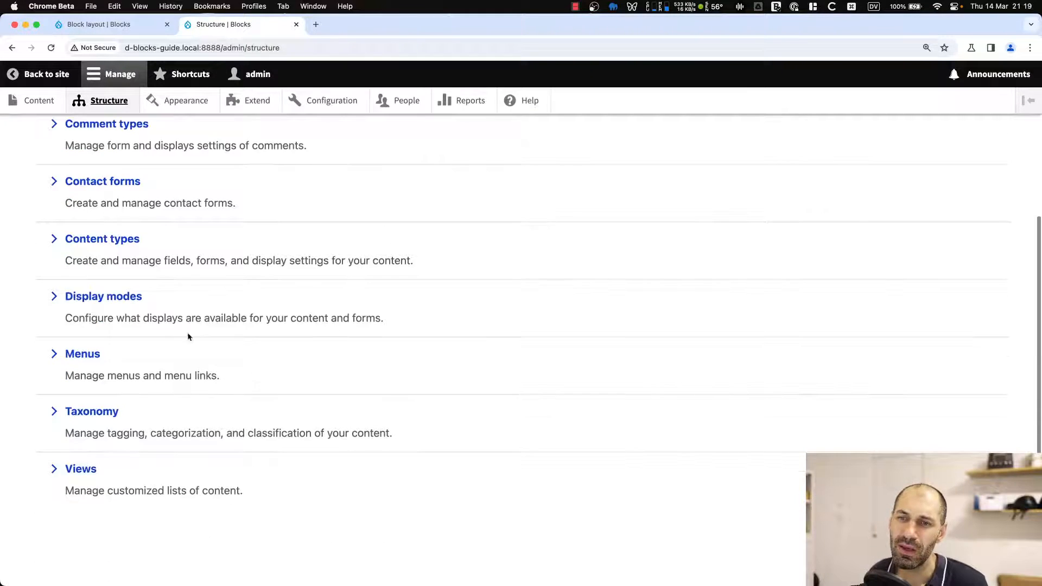
scroll(116, 214, "up", 5)
Open Block types and review the Basic block type's description and fields.
left_click(96, 287)
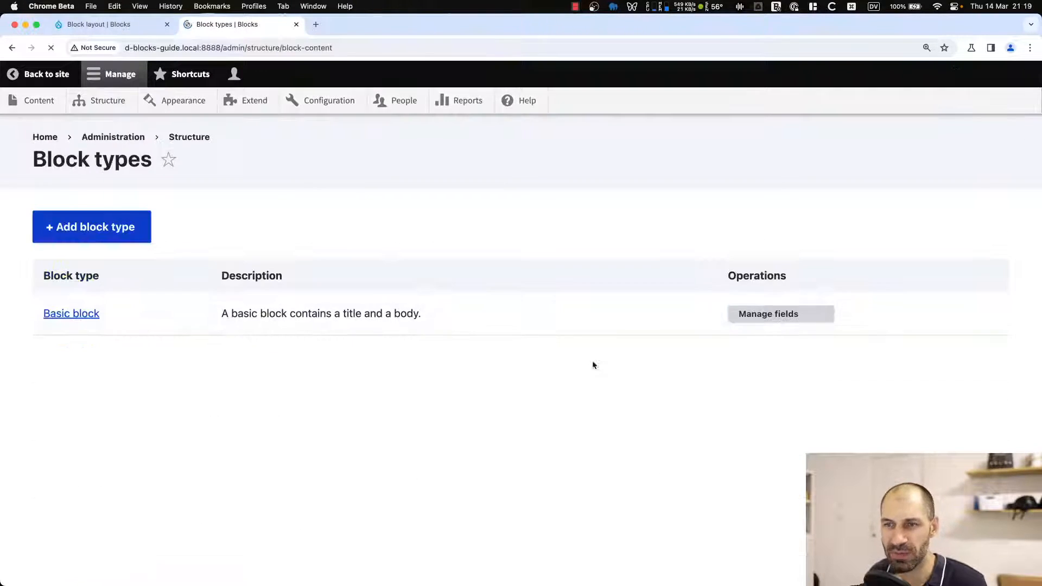
left_click_drag(225, 320, 465, 317)
left_click(464, 318)
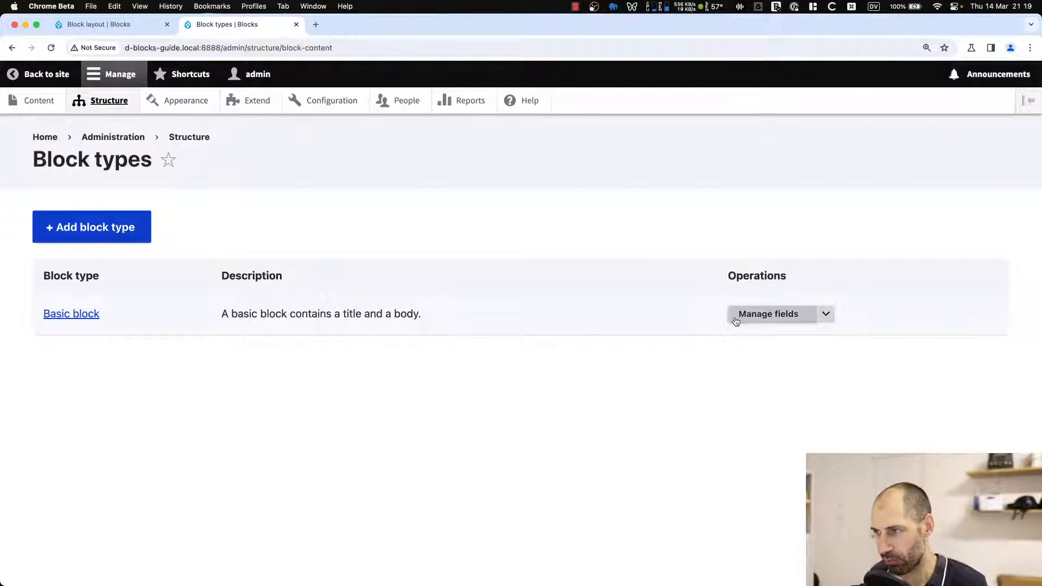
left_click(790, 315)
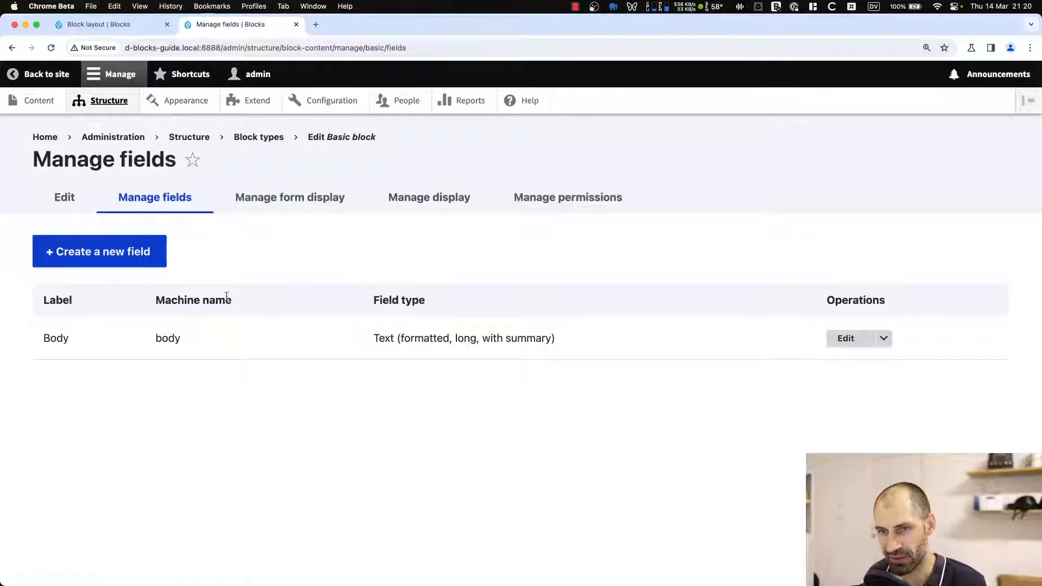
left_click_drag(193, 337, 44, 339)
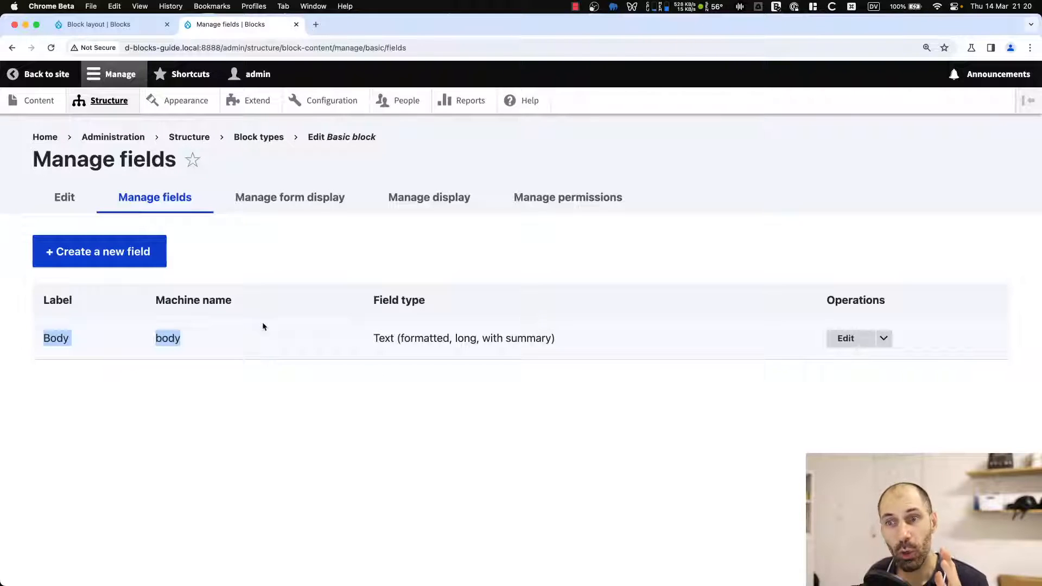
left_click(258, 136)
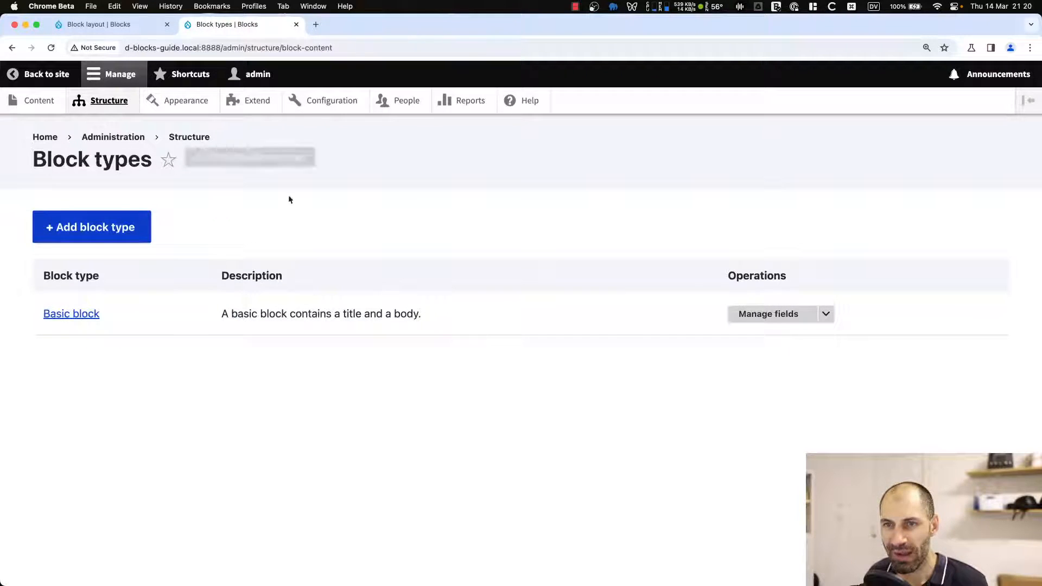
Add a new block type labelled Call-to-action and save it to manage its fields.
left_click(122, 229)
left_click(108, 243)
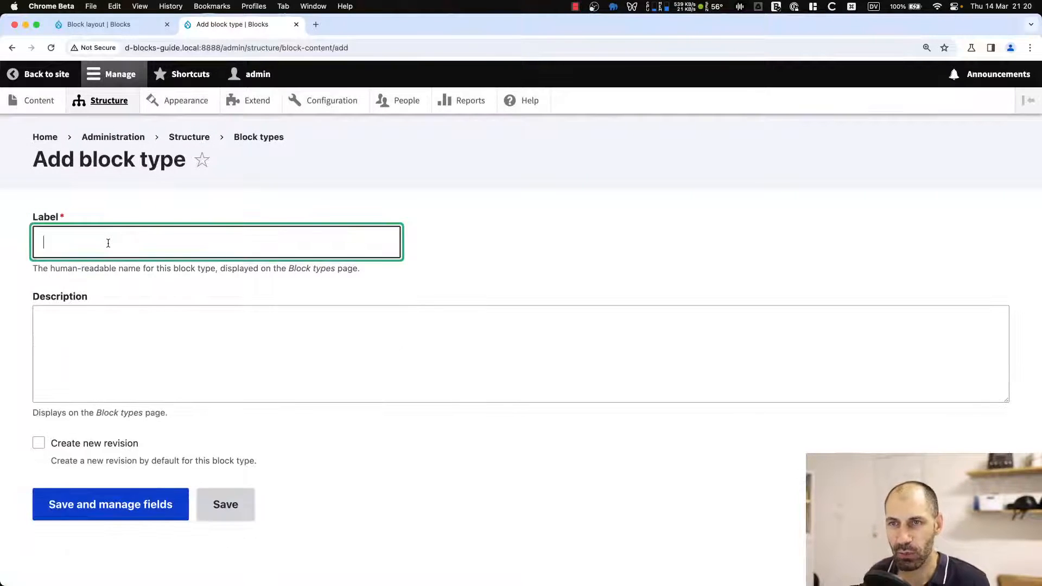
type("Call")
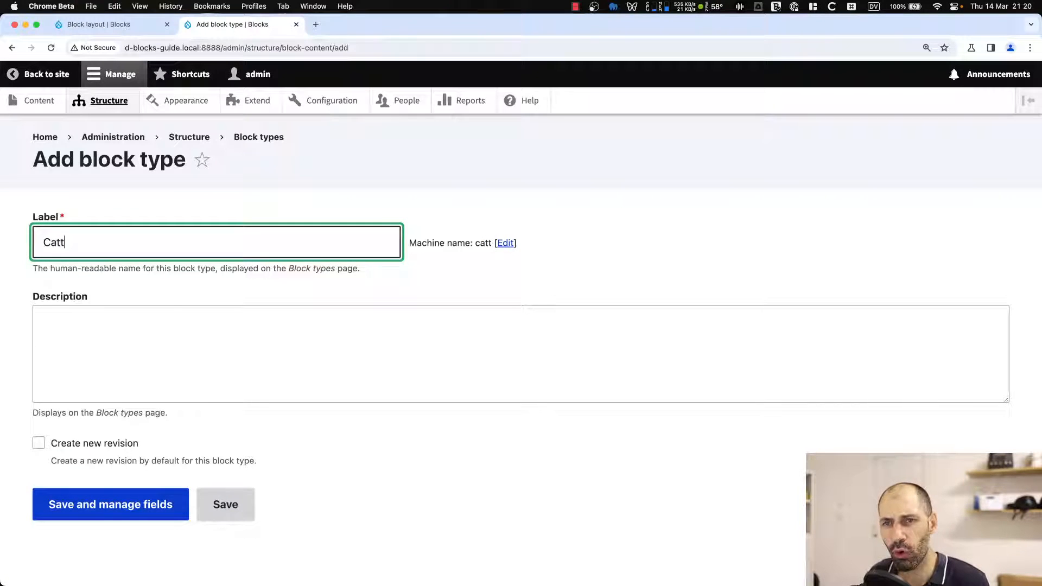
key("BackSpace")
key("BackSpace")
type("ll-to-action")
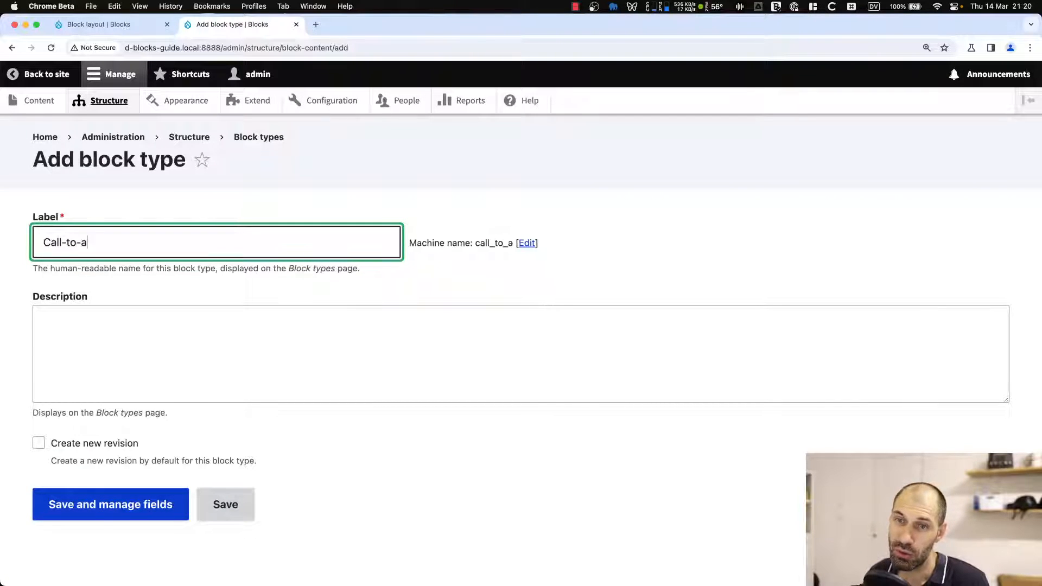
left_click(93, 515)
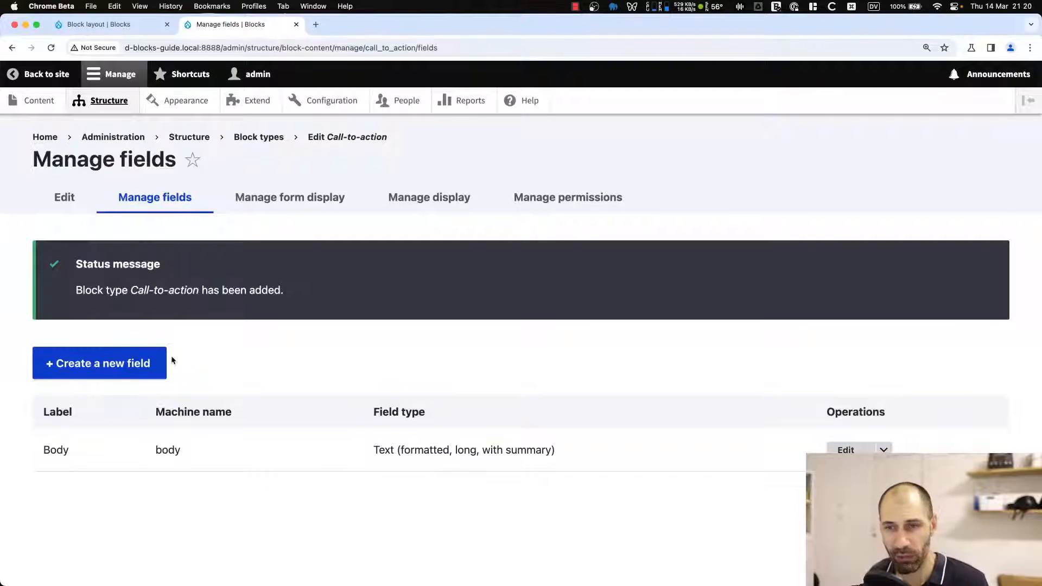
Add a Link-type field labelled Link to the Call-to-action block type with default settings.
left_click(135, 362)
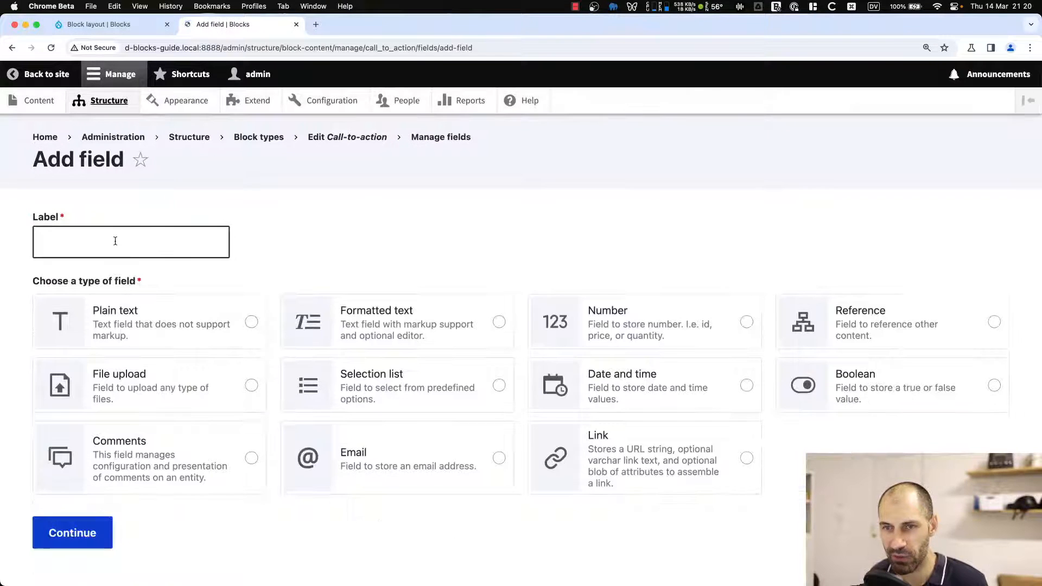
left_click(112, 237)
type("Link")
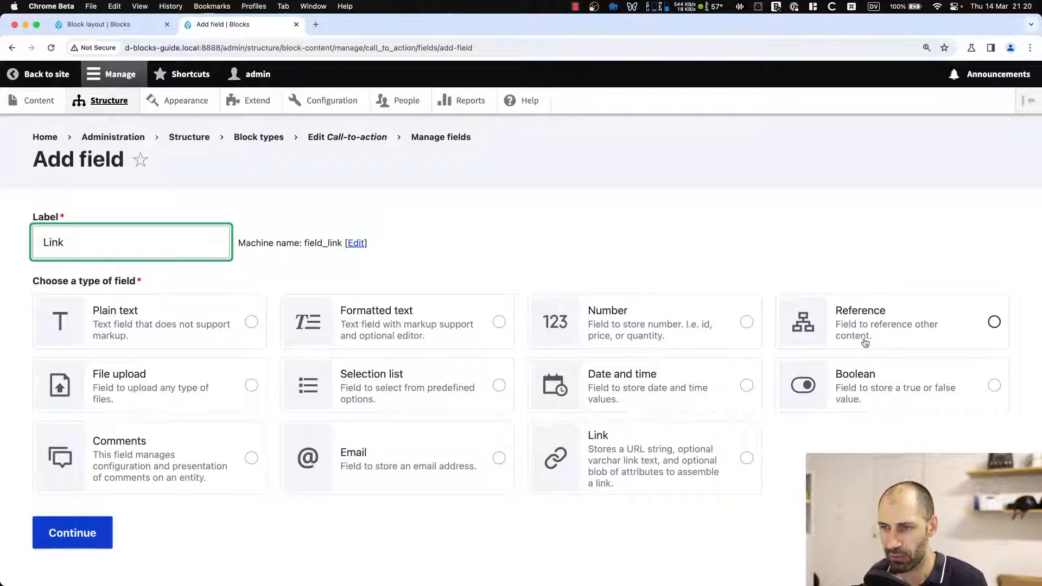
left_click(689, 458)
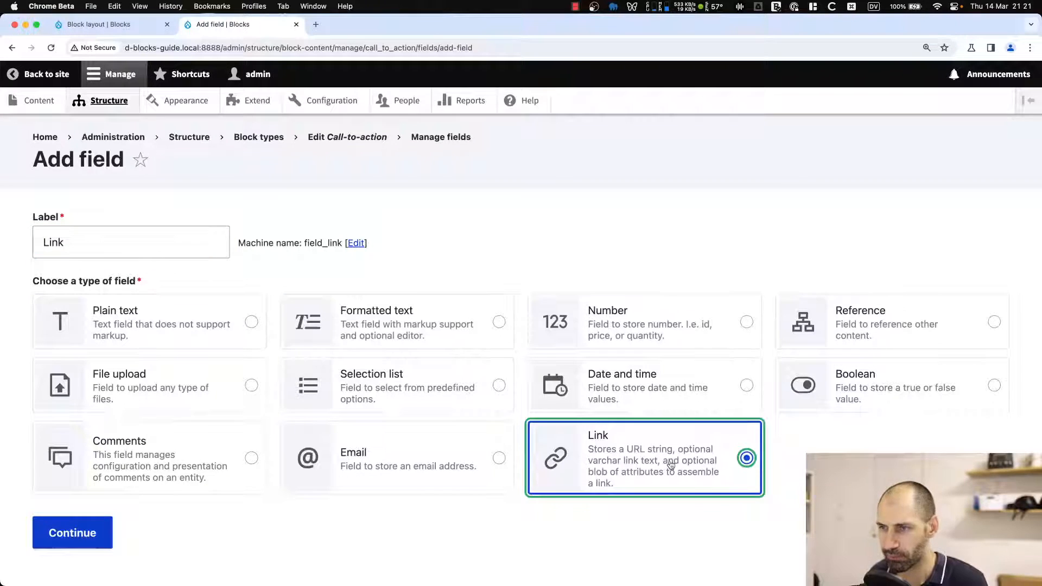
left_click(82, 532)
scroll(126, 498, "down", 8)
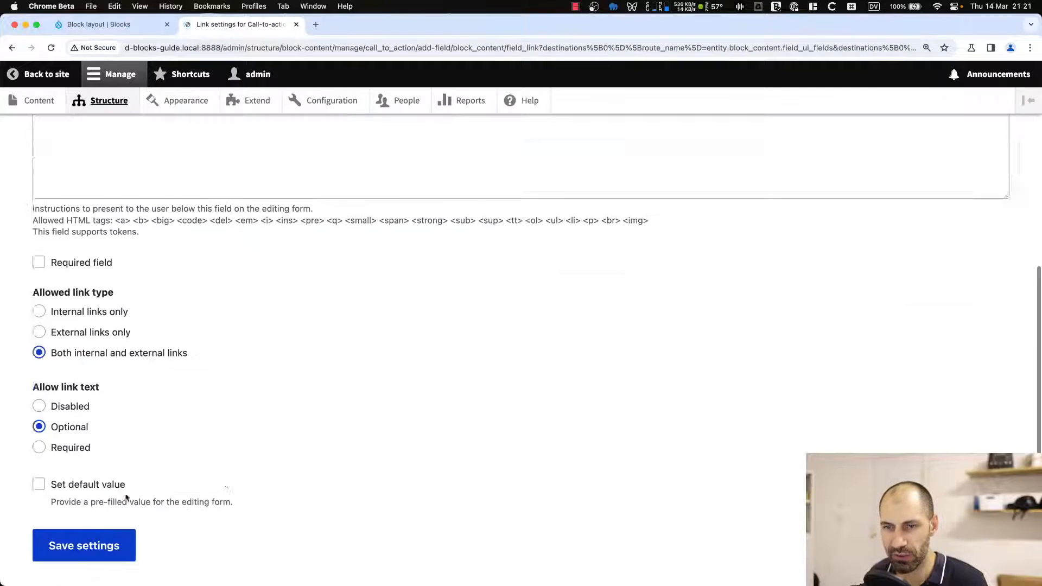
scroll(125, 498, "down", 2)
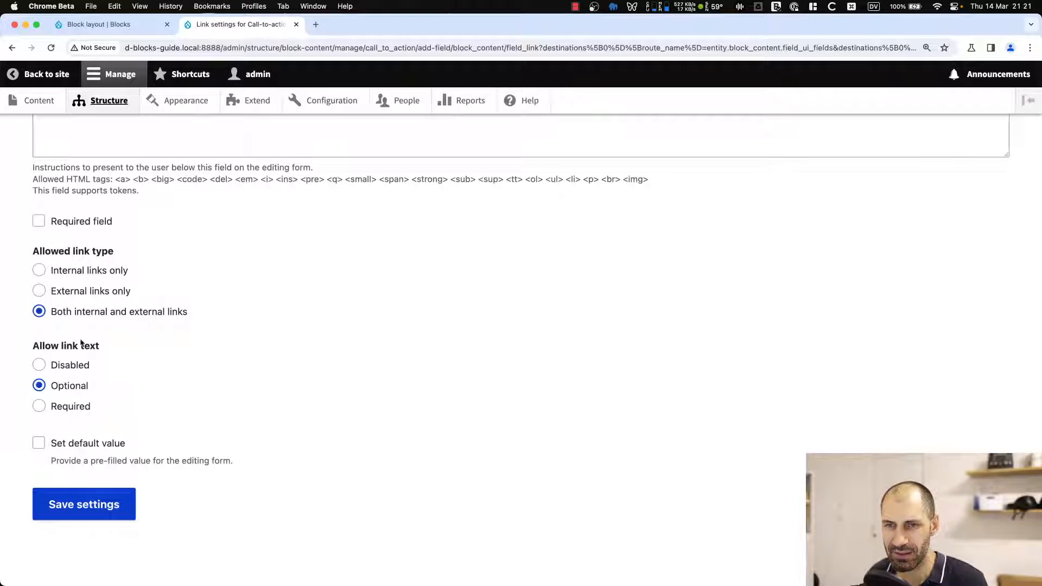
left_click(87, 507)
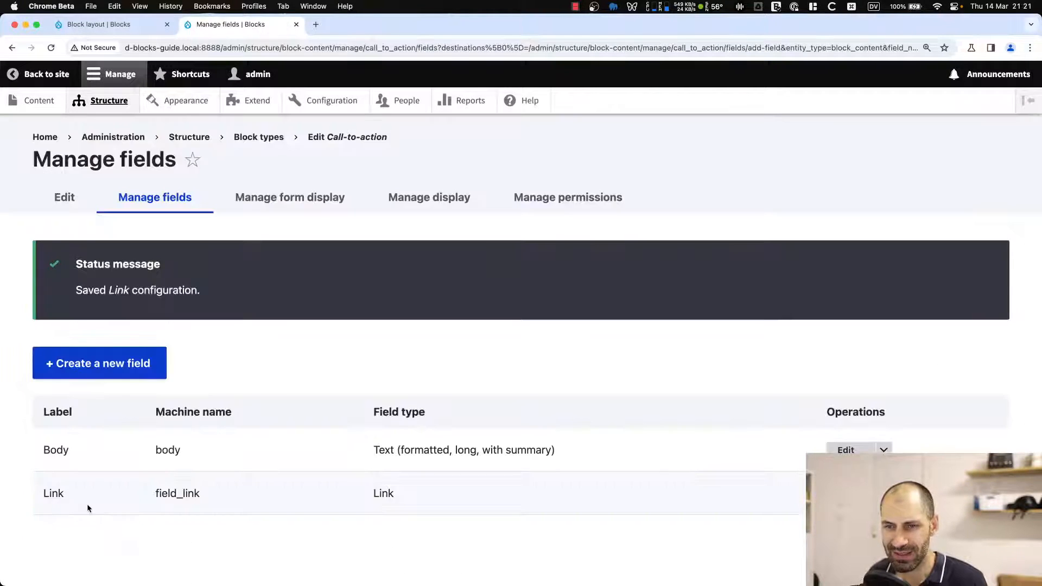
Review the Call-to-action block type's form display settings.
left_click(270, 200)
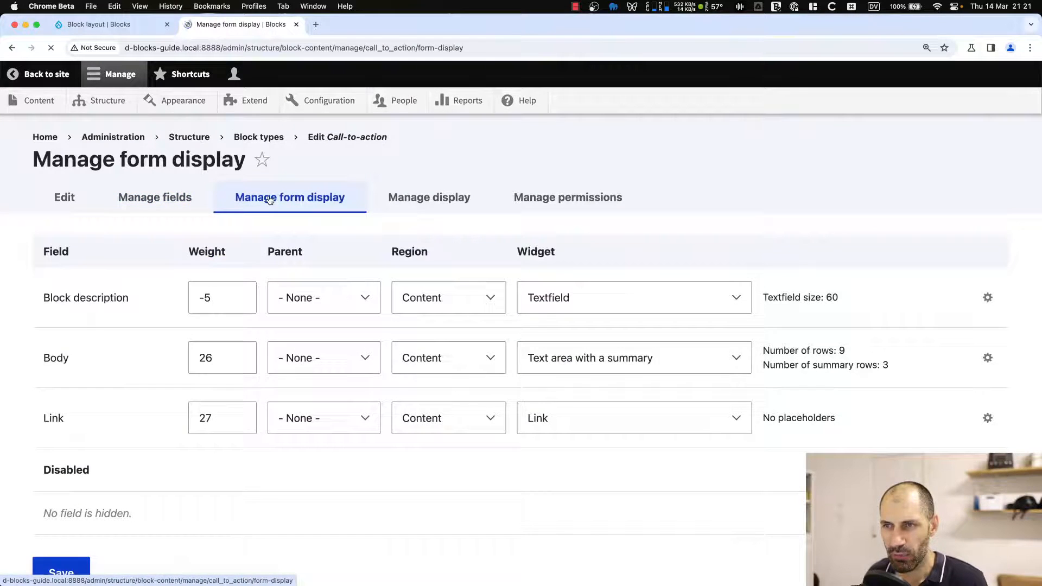
scroll(122, 409, "down", 3)
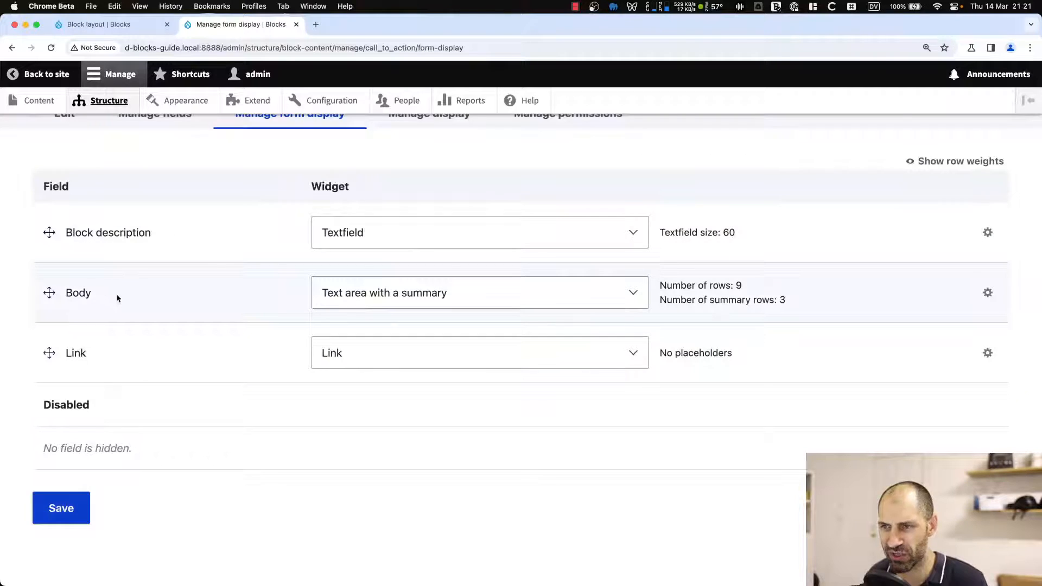
scroll(353, 283, "up", 3)
Set the Link field's display label to Inline on the Call-to-action block type and save the display settings.
left_click(418, 205)
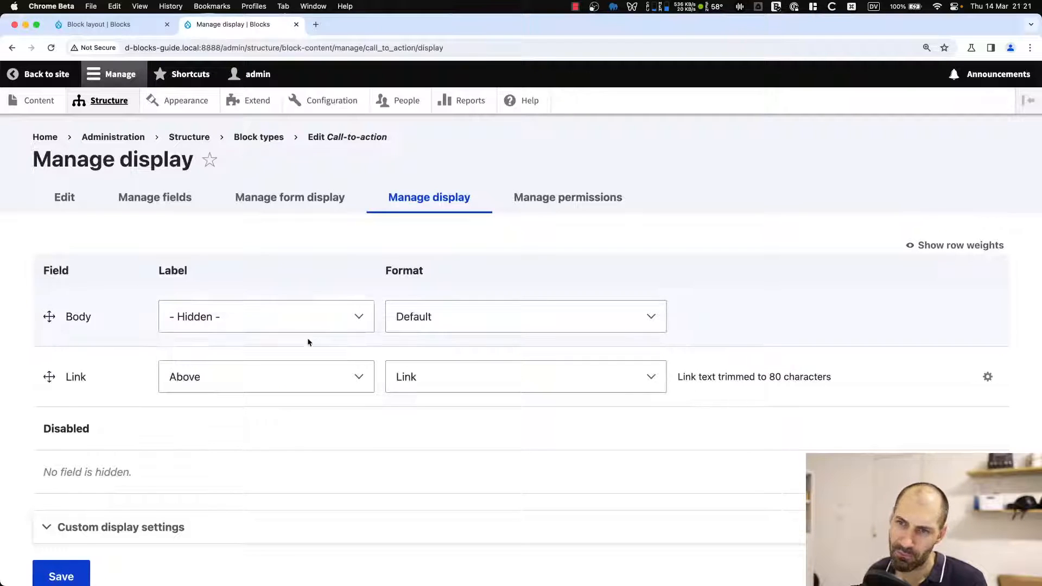
left_click(255, 377)
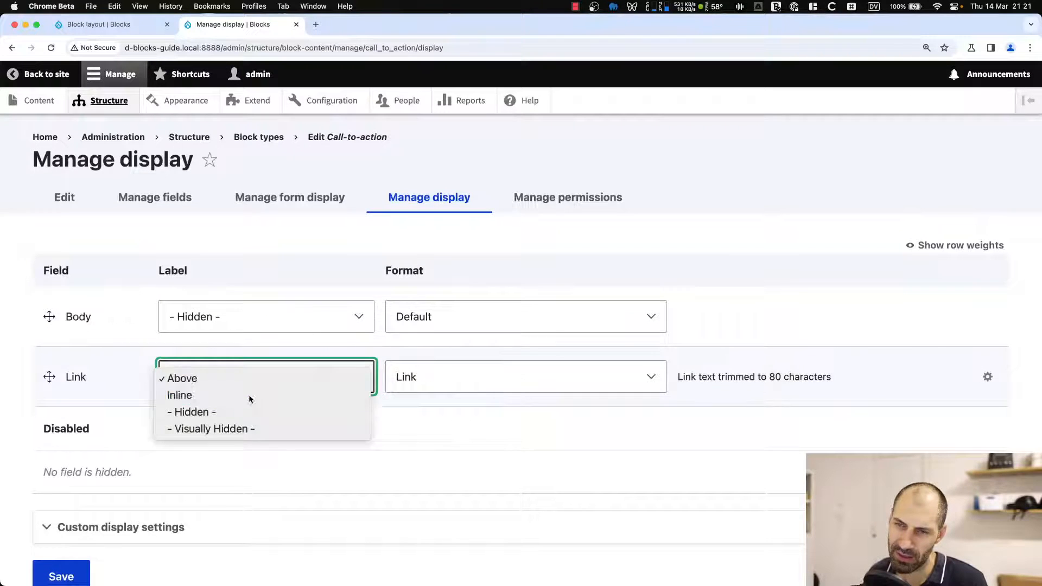
left_click(248, 395)
left_click(589, 460)
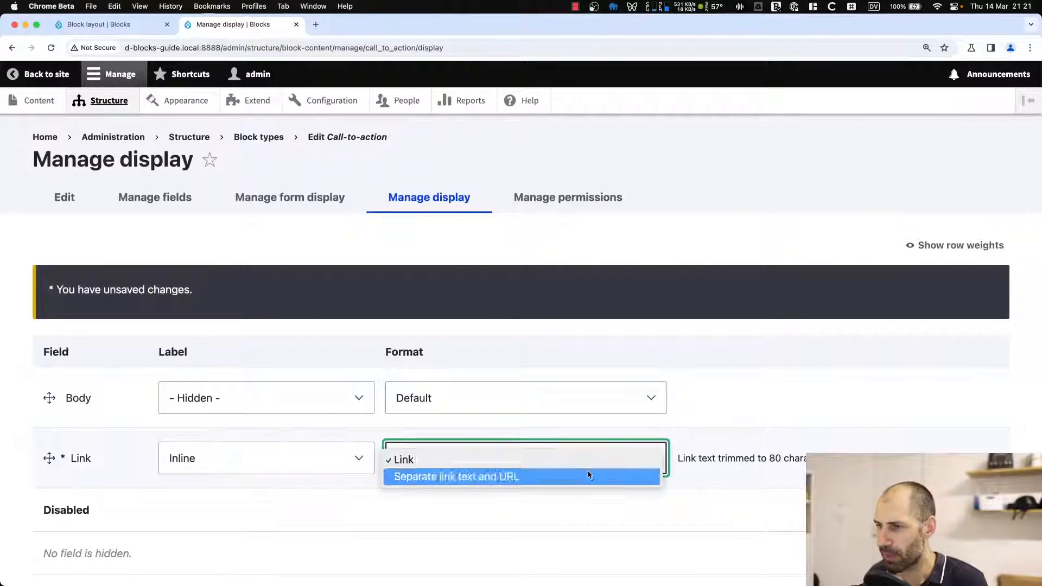
left_click(589, 460)
scroll(108, 522, "down", 5)
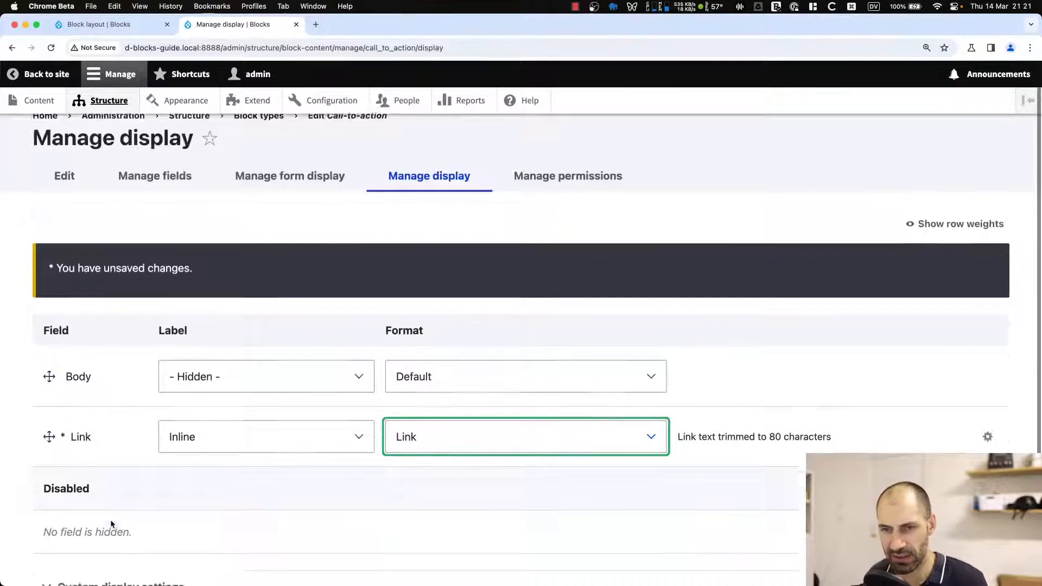
left_click(82, 507)
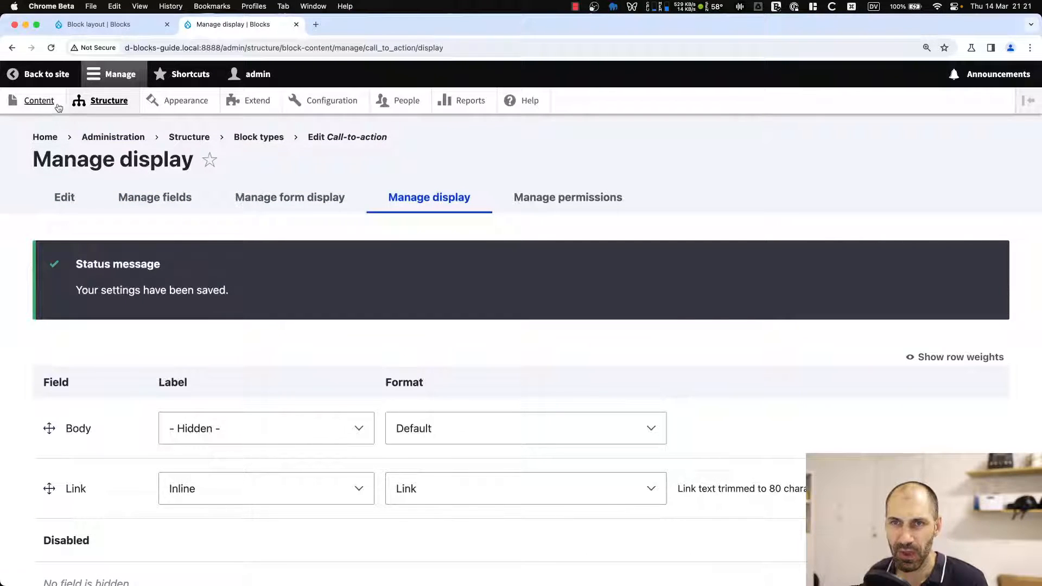
Start a new Call-to-action content block and give it the description Buy NOW!
left_click(29, 101)
left_click(172, 202)
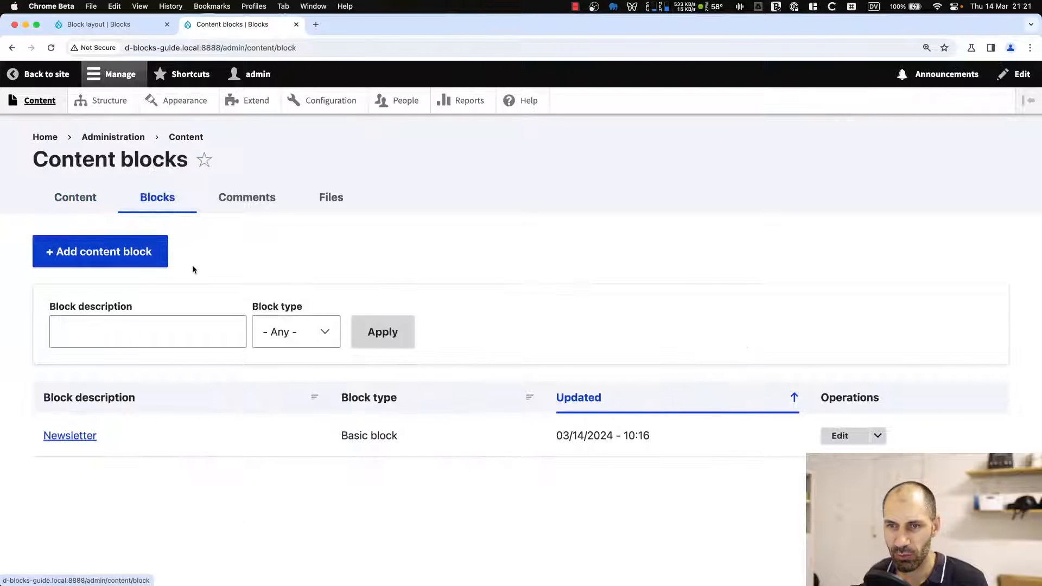
left_click(120, 242)
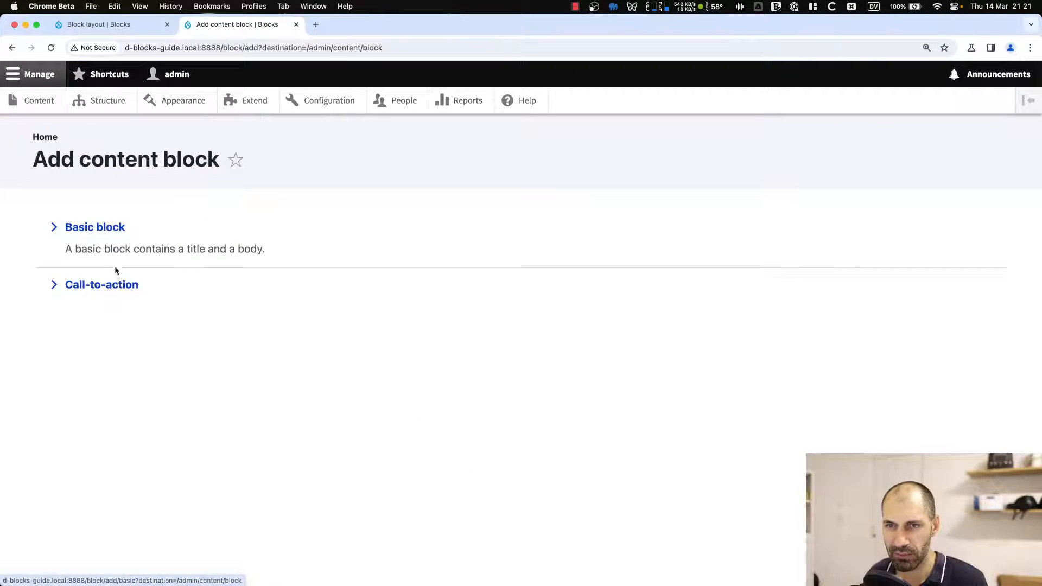
left_click(130, 283)
left_click(122, 247)
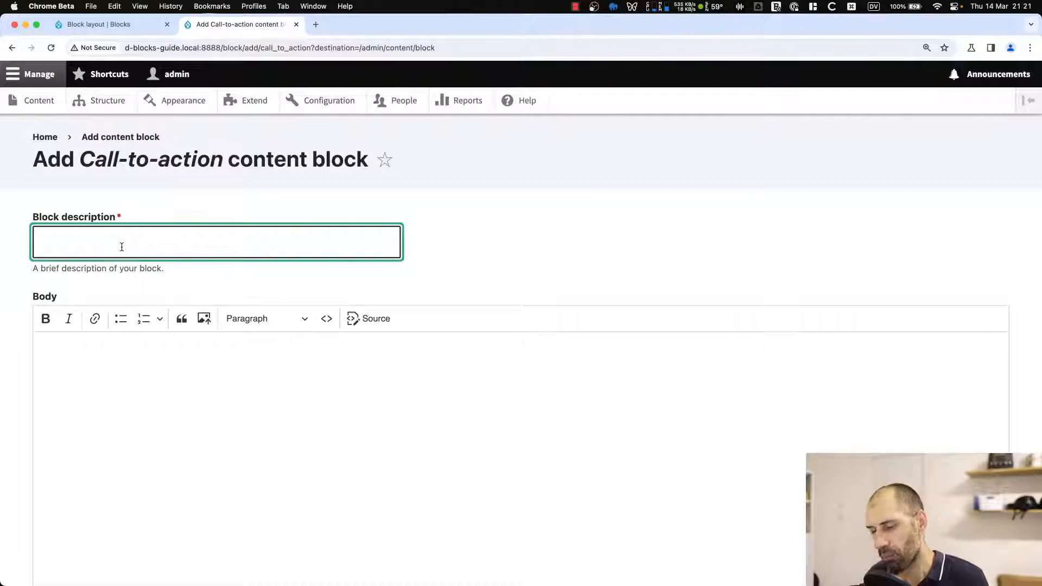
type("Buy ")
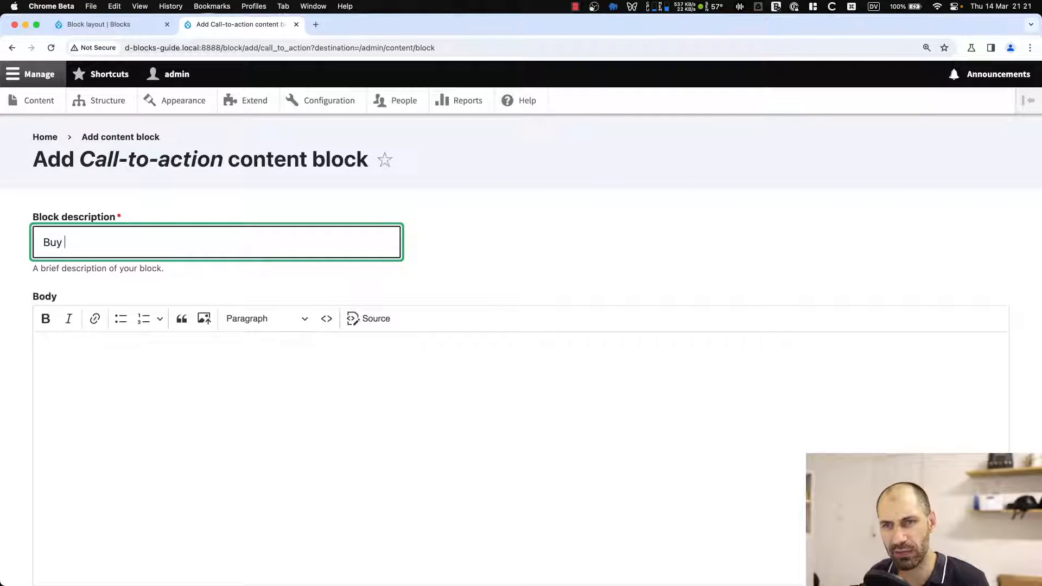
type("NOW!")
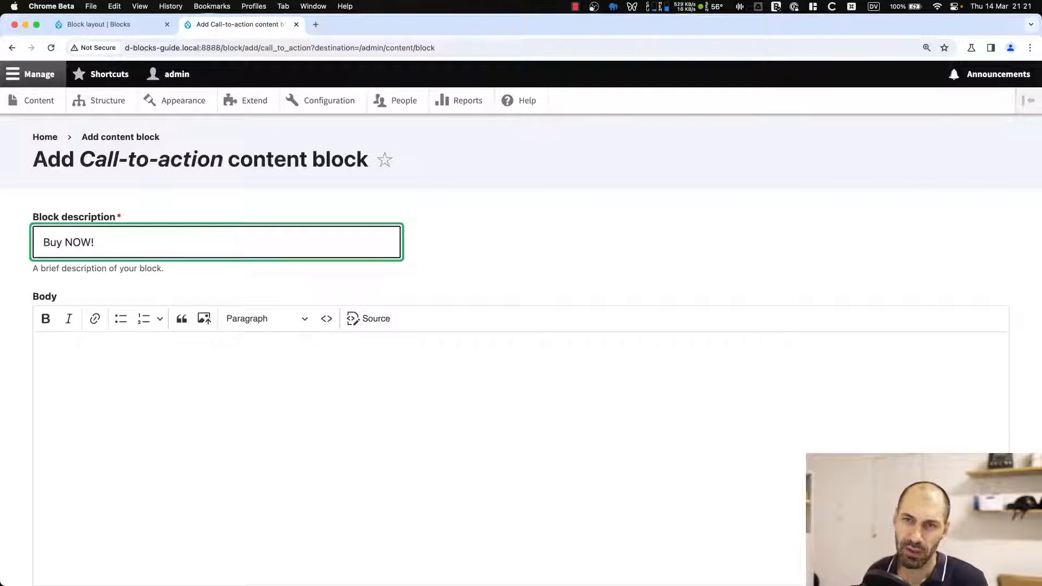
Enter the body text Buy our latest product and make it bold.
left_click(73, 358)
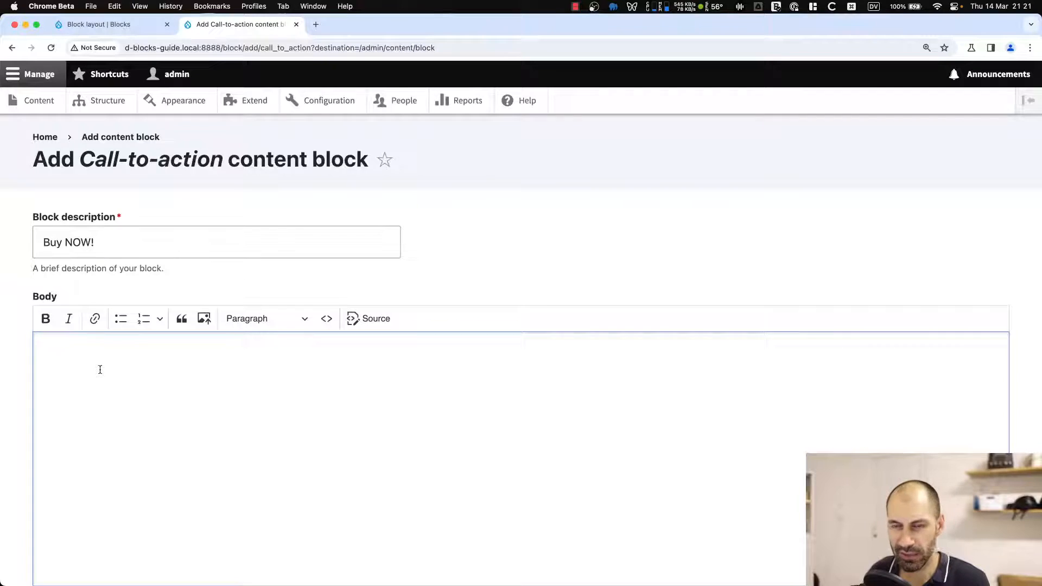
scroll(148, 386, "down", 1)
type("B")
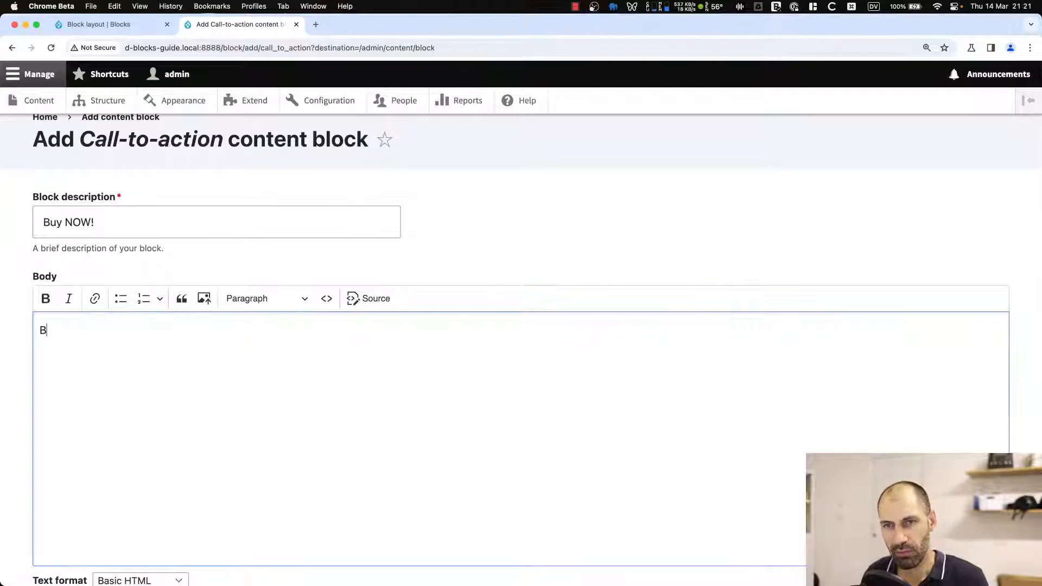
type("uy o")
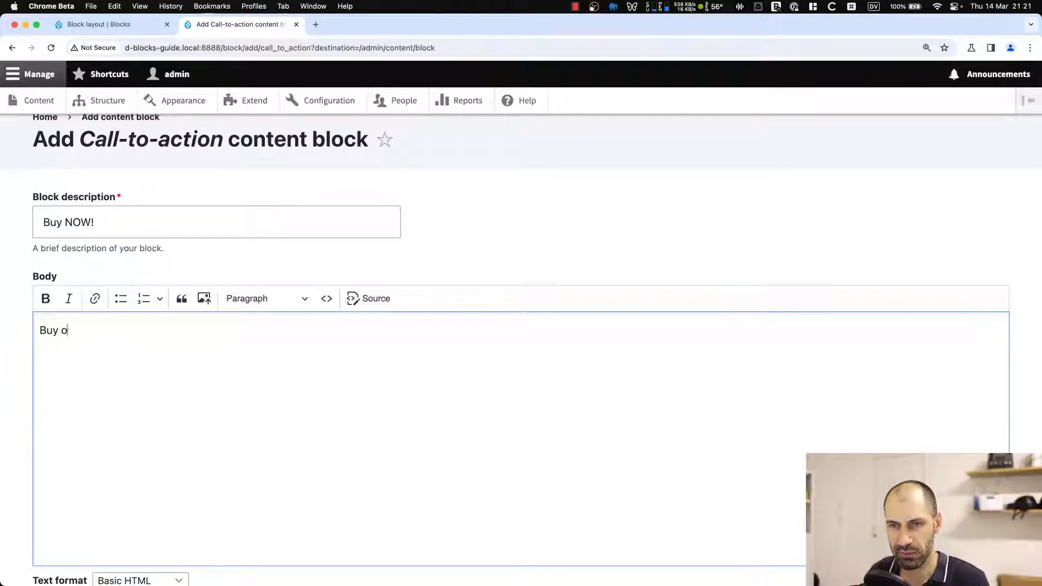
type("ur latest pr")
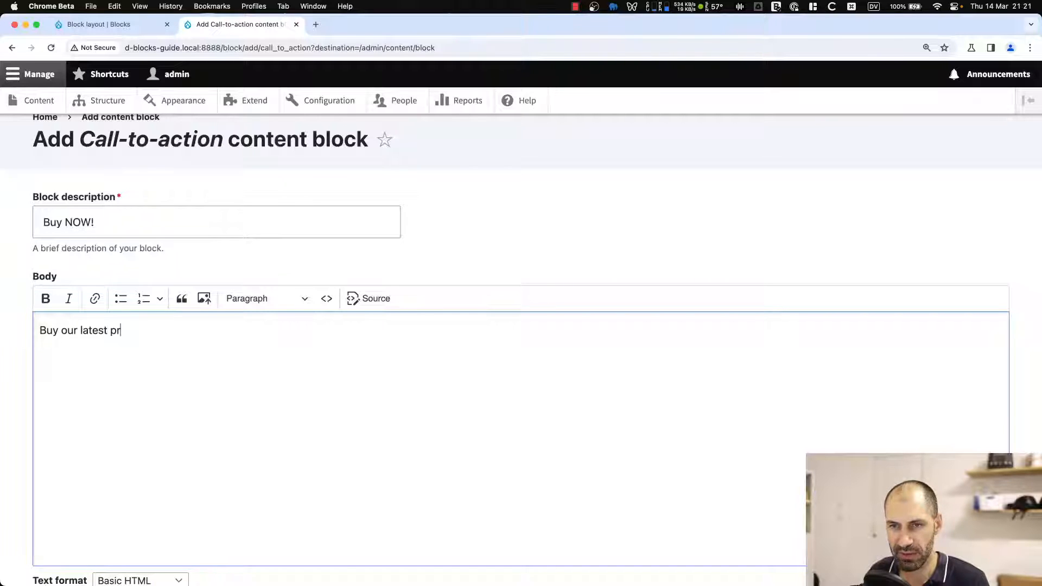
type("oduct")
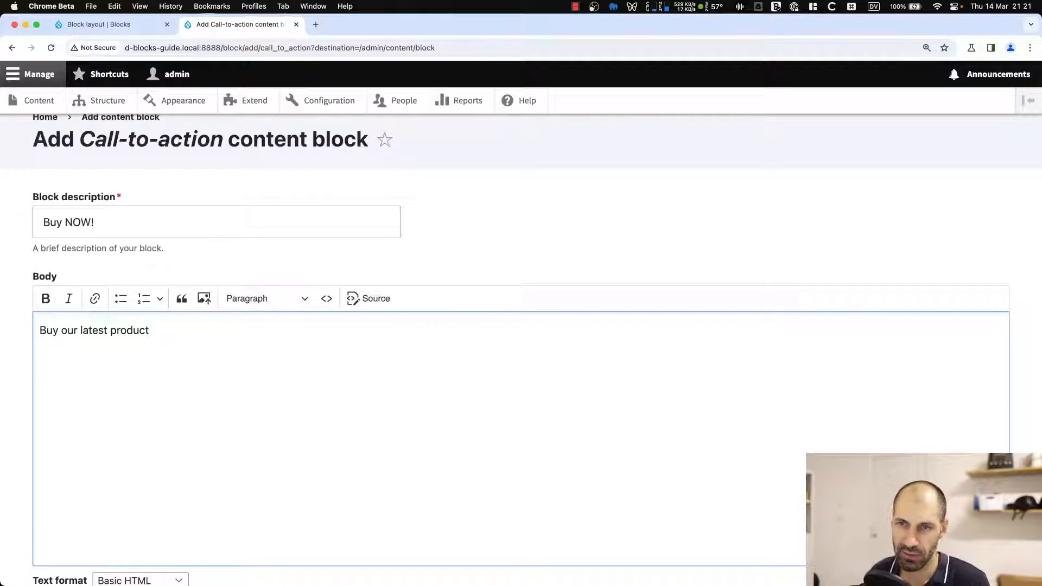
key("super+a")
key("BackSpace")
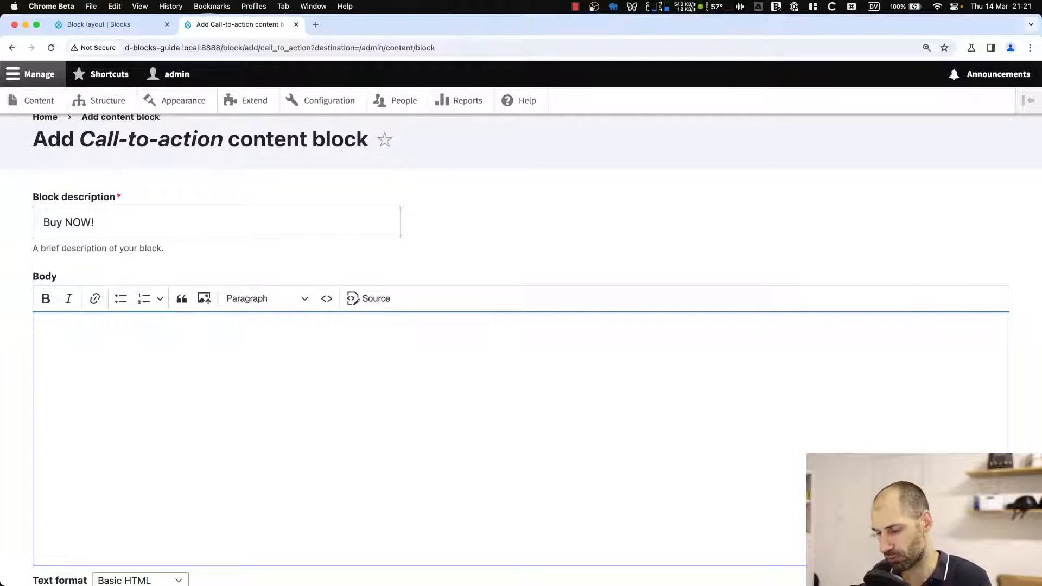
key("super+z")
key("super+shift+z")
key("super+z")
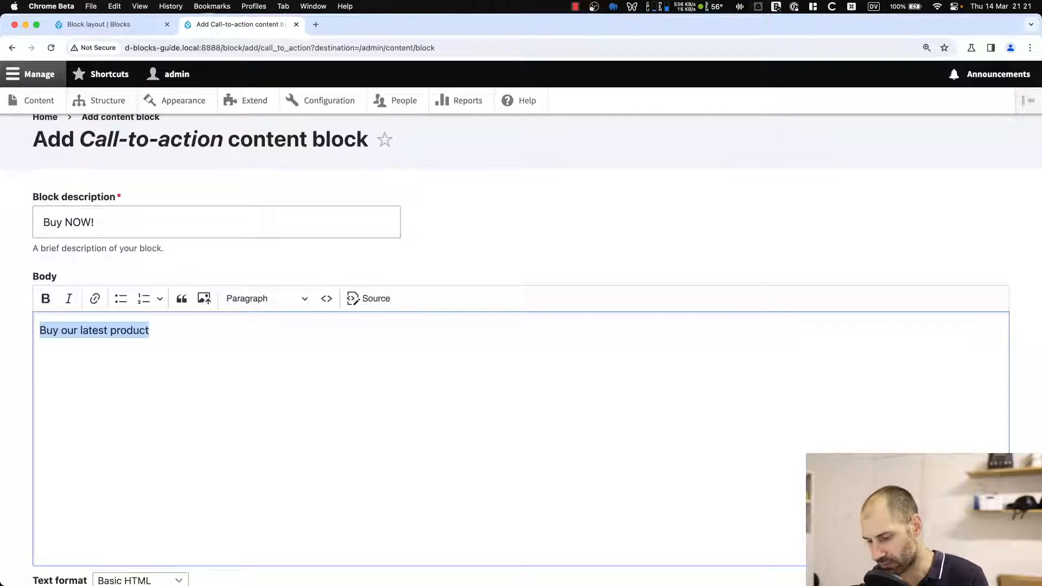
key("super+b")
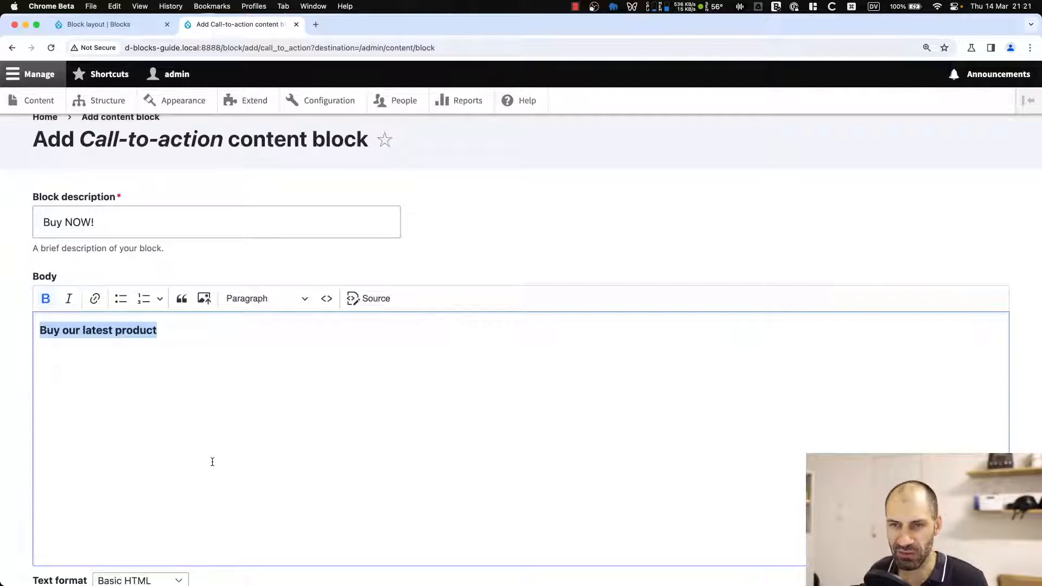
Set the block's link URL to /product-link with the link text Buy NOW!
scroll(213, 445, "down", 5)
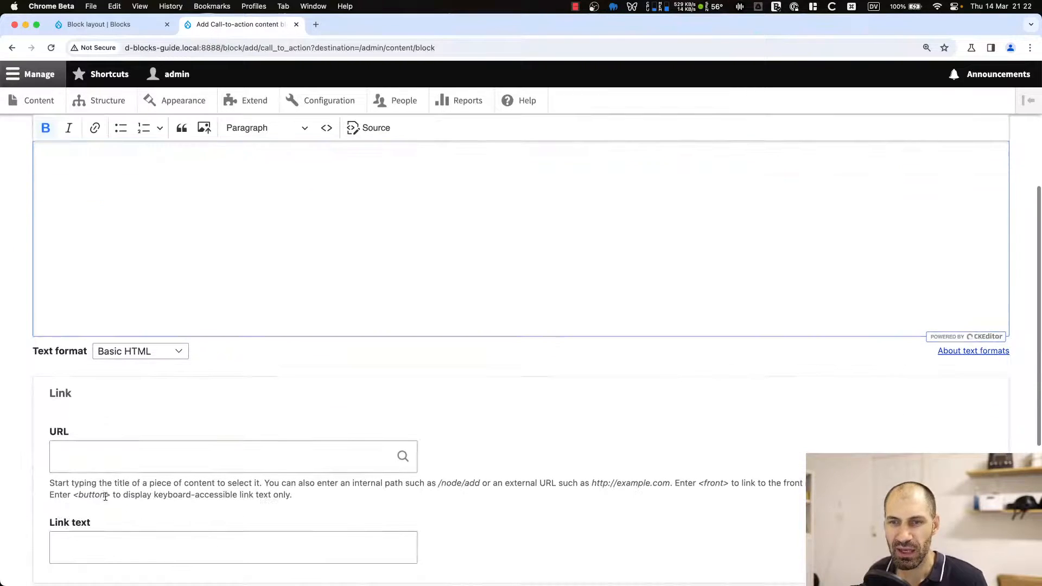
left_click(98, 454)
type("/")
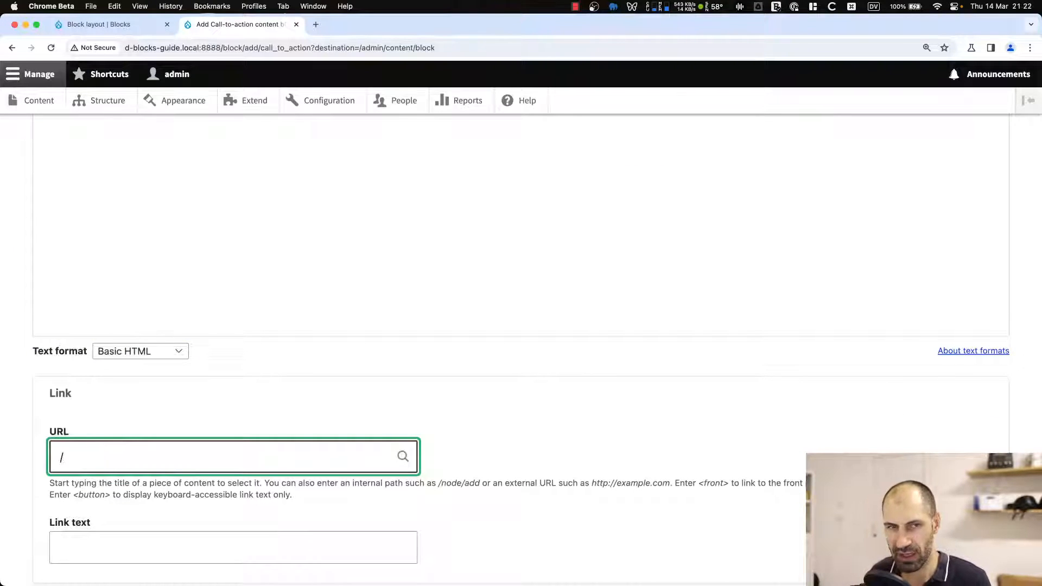
type("prpduct")
key("BackSpace")
key("BackSpace")
key("BackSpace")
key("BackSpace")
key("BackSpace")
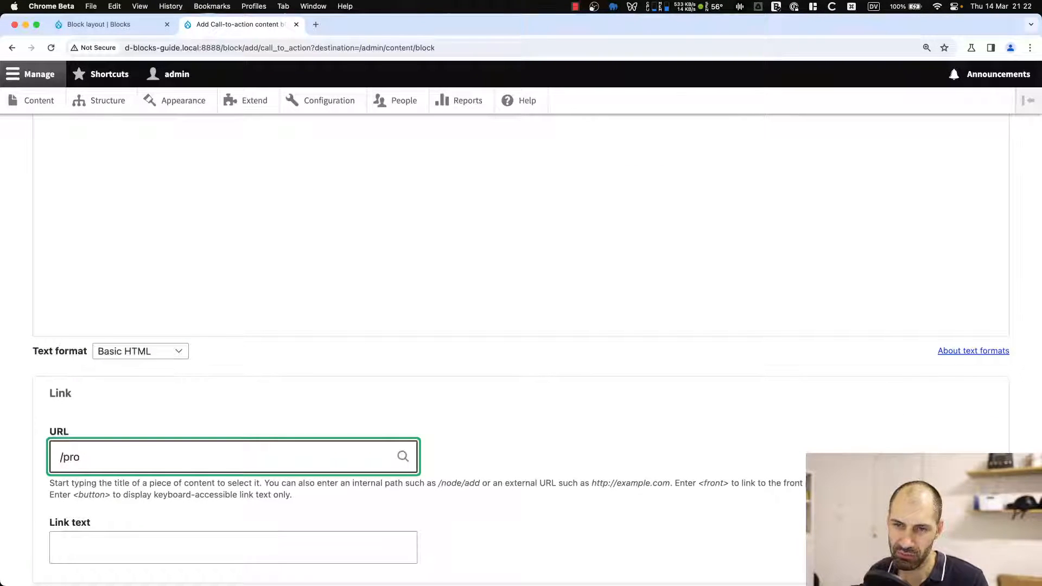
type("oduct-link")
key("Tab")
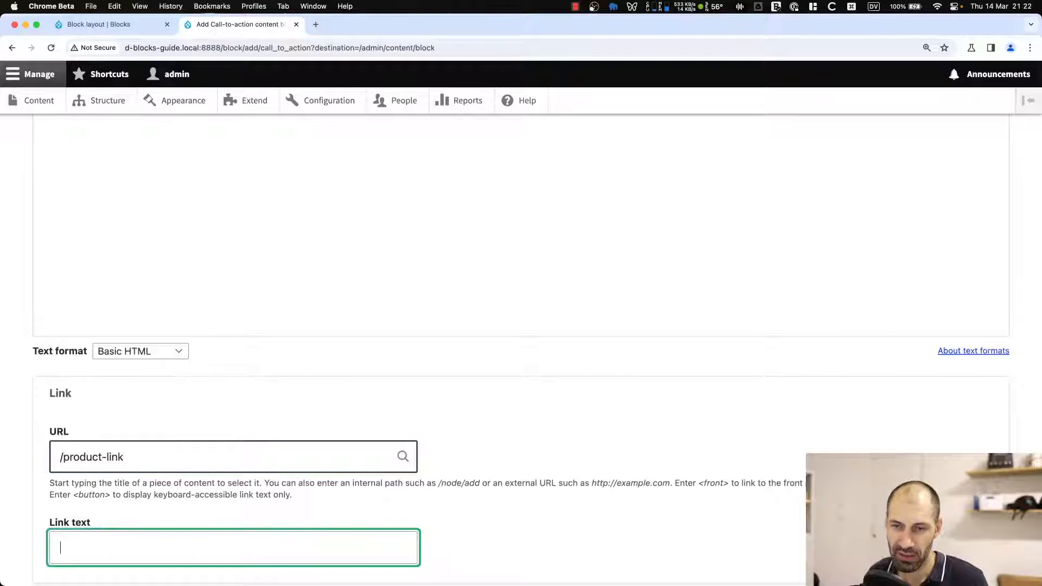
type("Buy NOW")
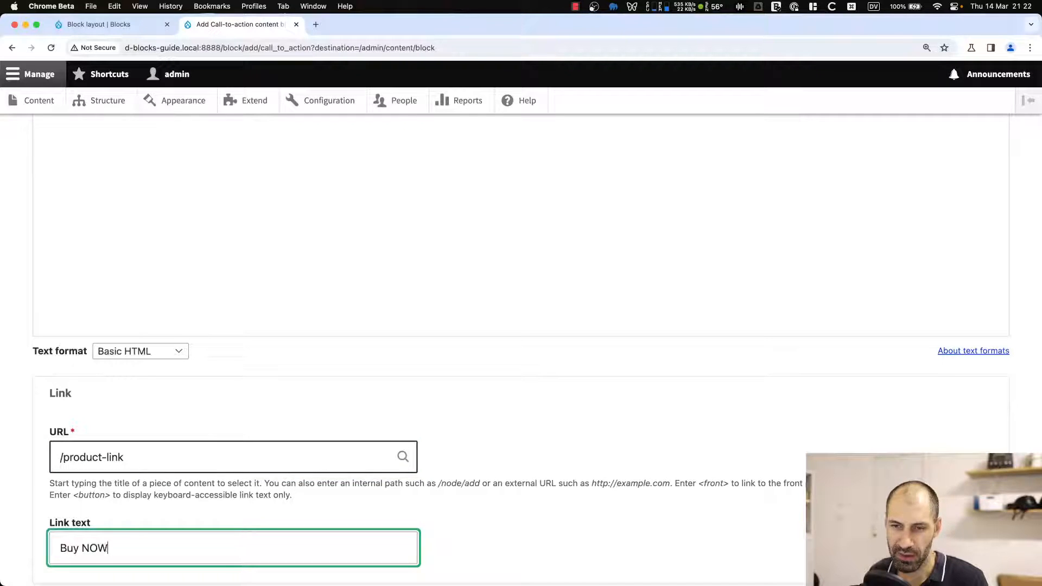
type("!")
Save the new Buy NOW! Call-to-action content block.
scroll(136, 372, "down", 4)
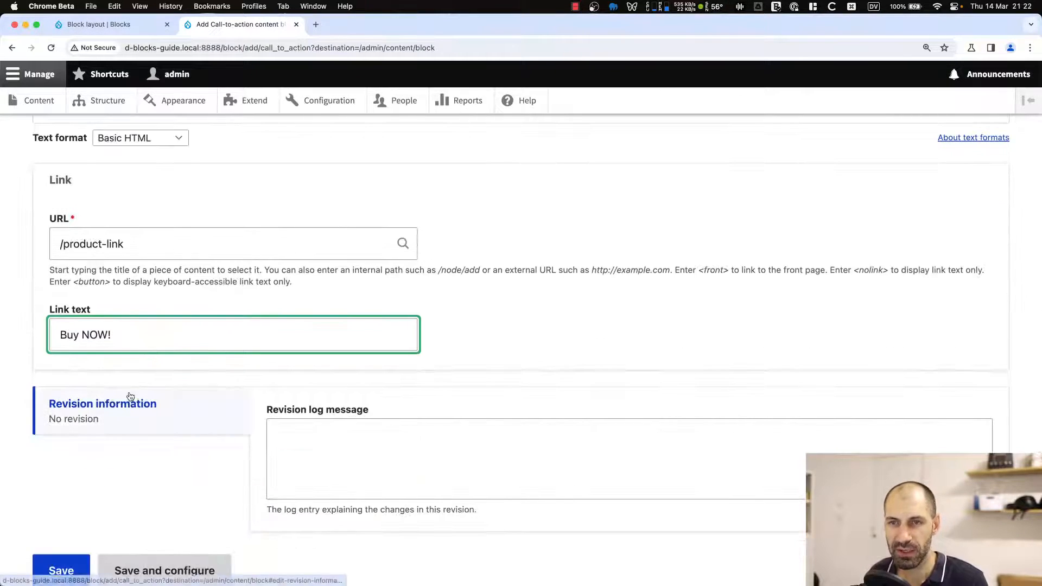
scroll(128, 367, "up", 6)
left_click_drag(174, 238, 44, 236)
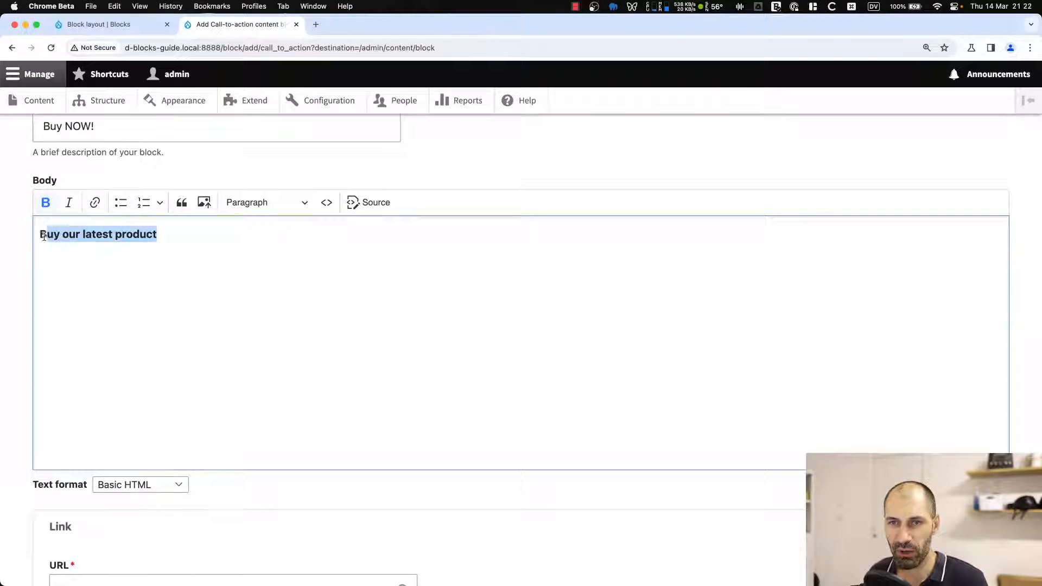
left_click(158, 235)
scroll(178, 293, "down", 6)
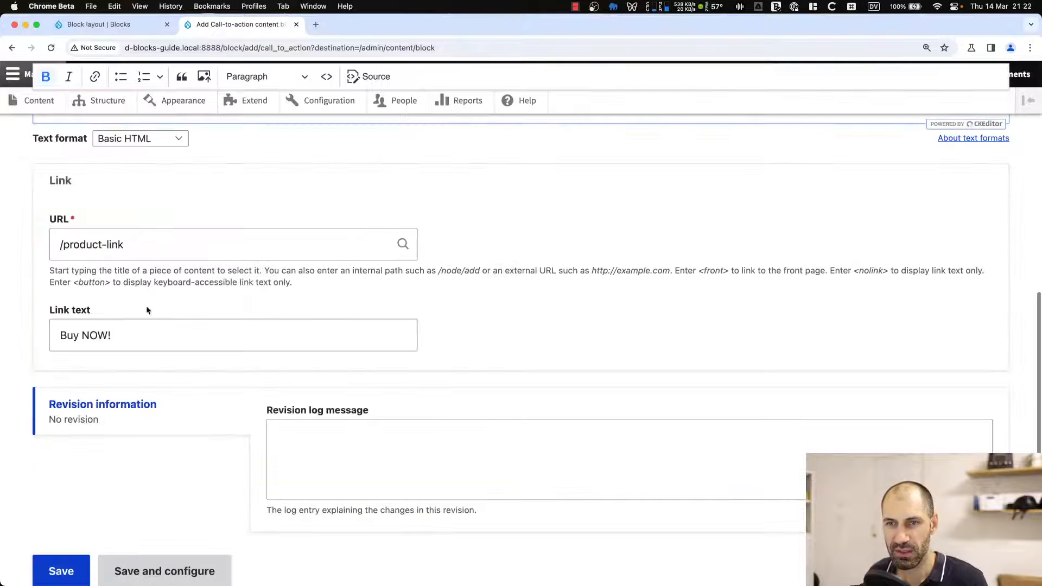
scroll(78, 372, "down", 2)
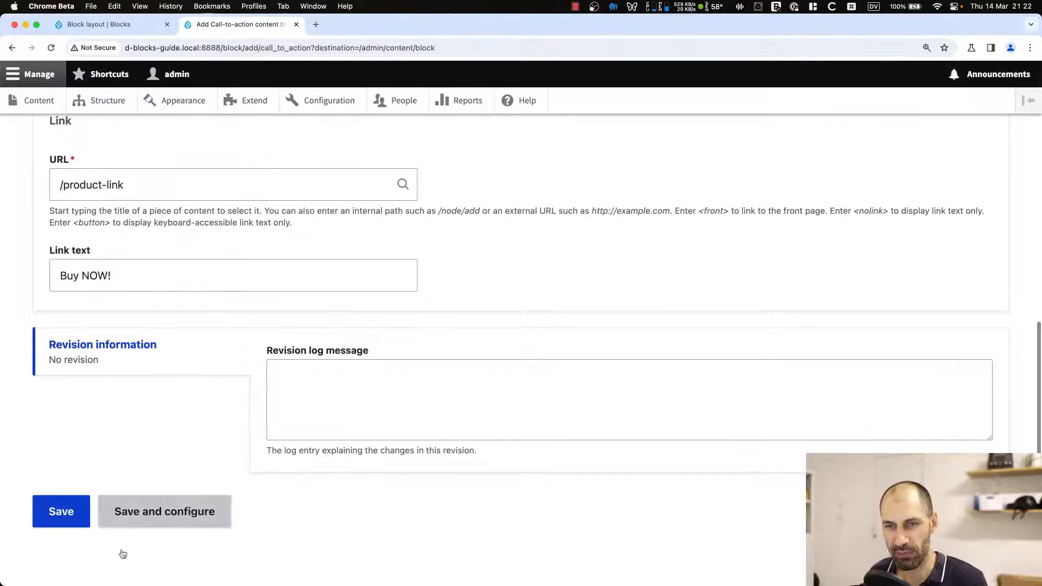
left_click(58, 525)
Open Block layout and choose to place the Buy NOW! content block in a region.
scroll(86, 511, "down", 3)
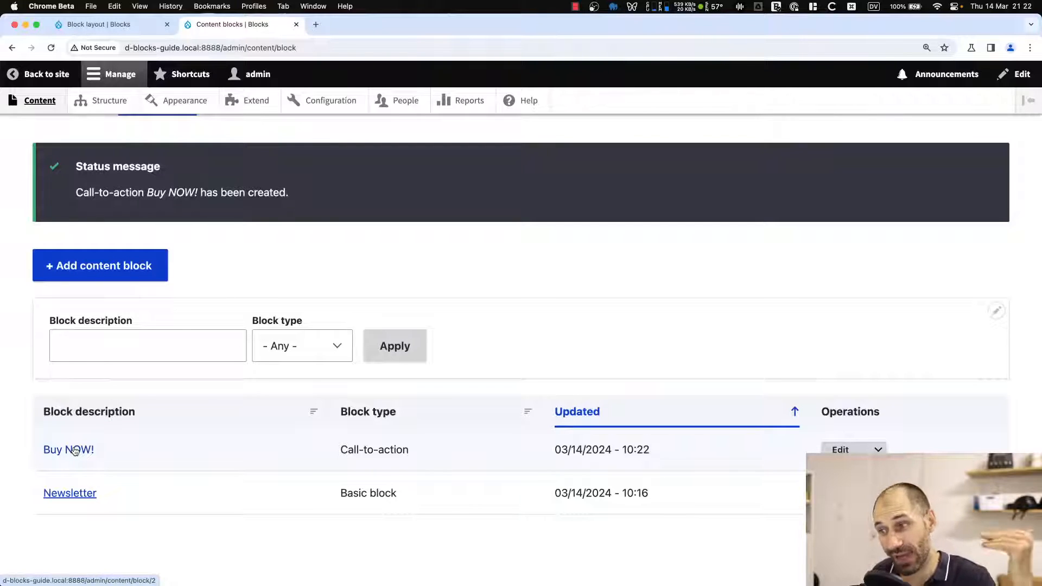
left_click(96, 104)
left_click(80, 227)
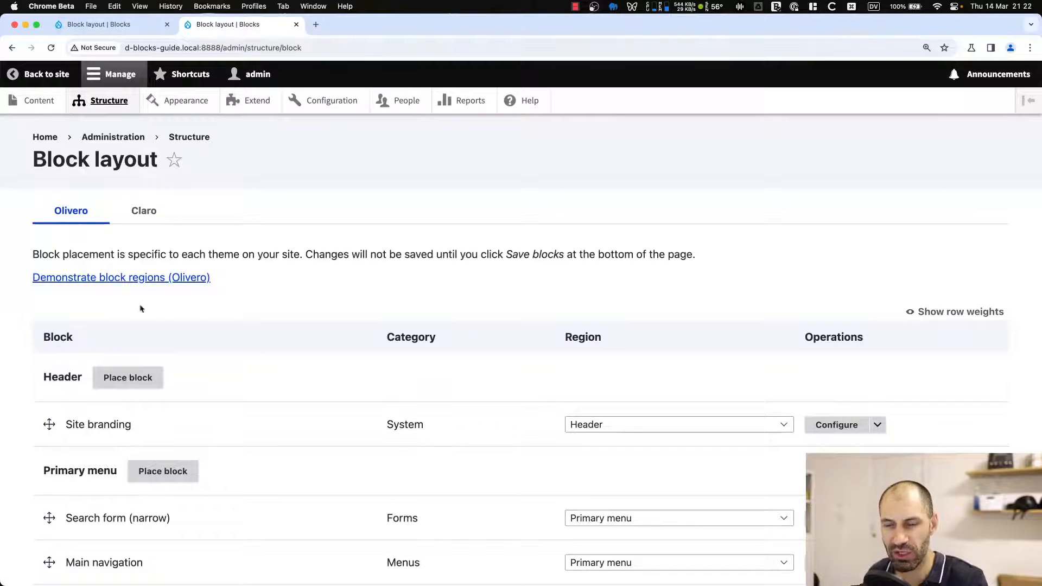
scroll(182, 365, "down", 10)
scroll(184, 370, "down", 3)
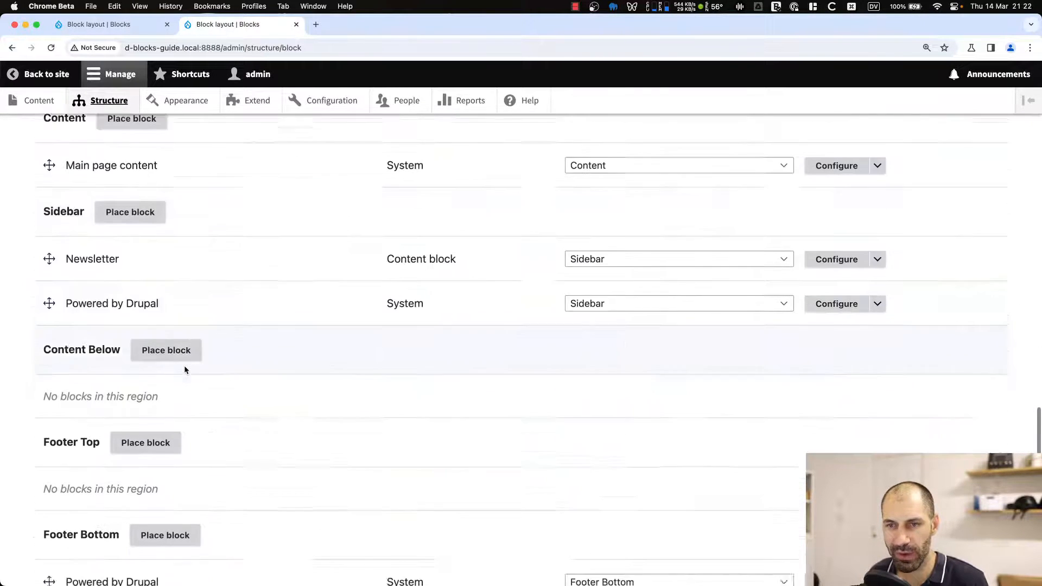
left_click(129, 187)
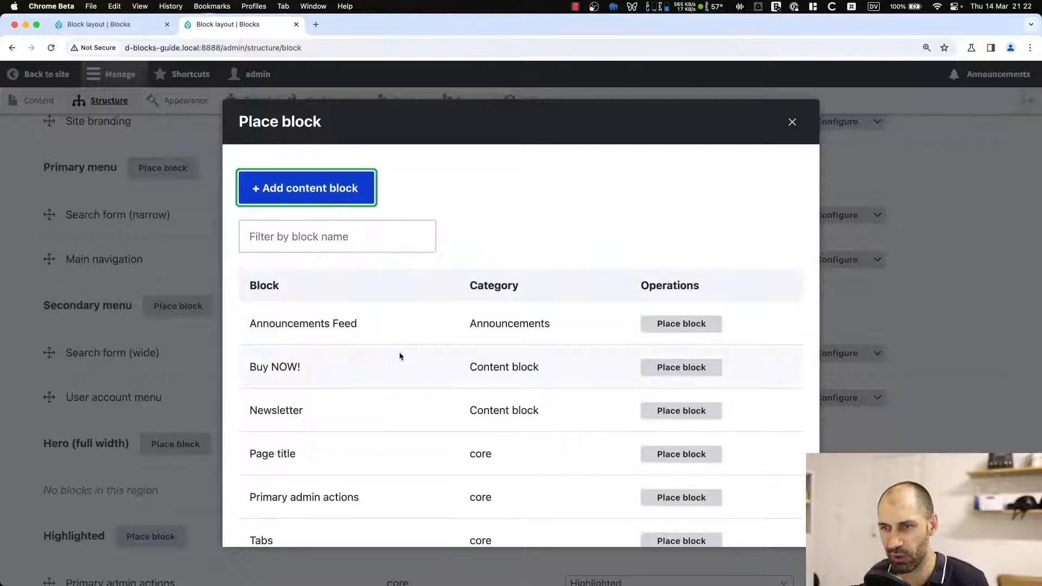
left_click_drag(325, 373, 244, 369)
left_click(293, 367)
left_click(645, 369)
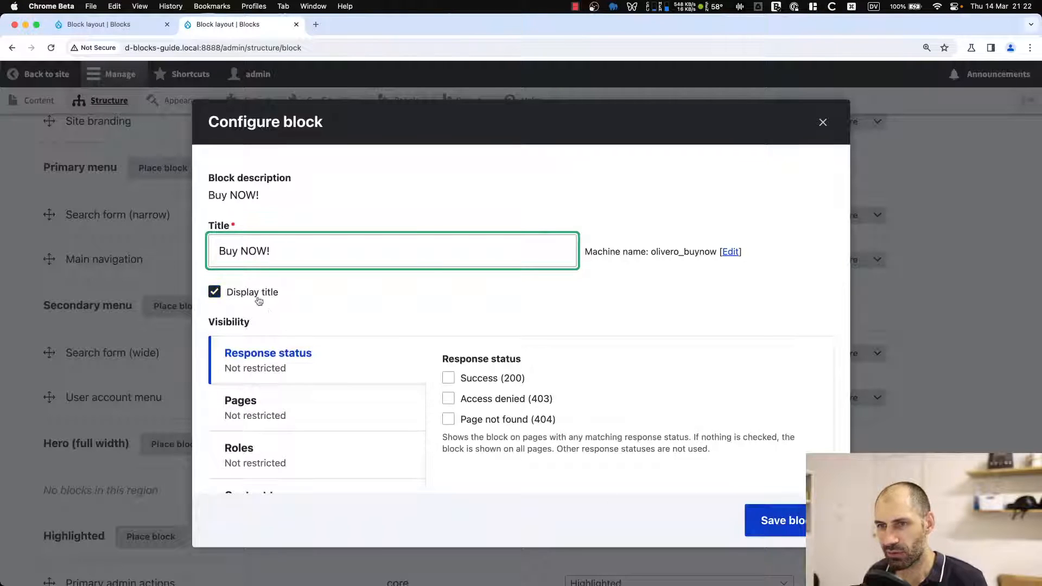
Change the placed block's title to Call-to-action and save the block configuration.
triple_click(259, 251)
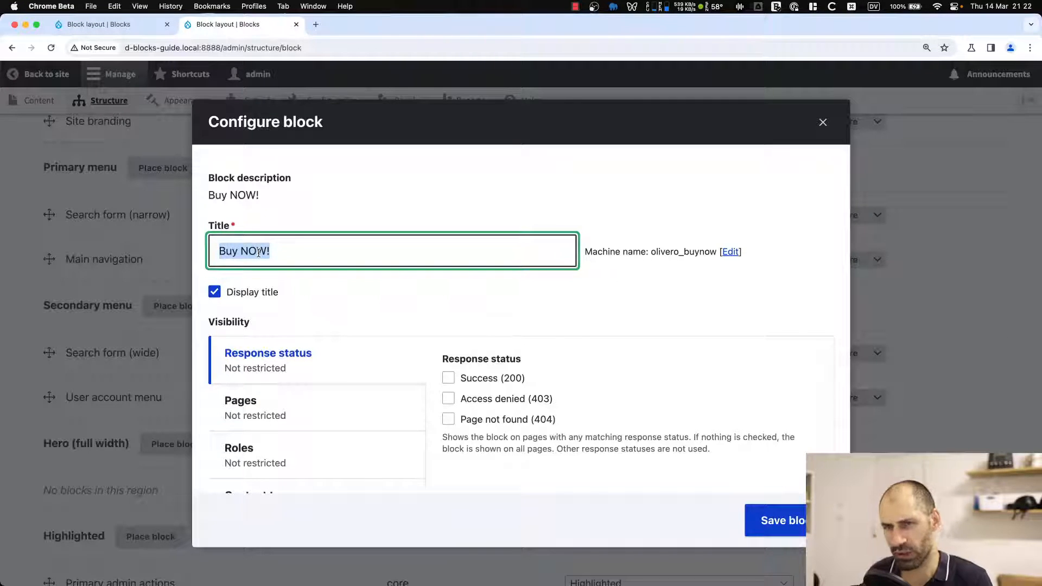
type("Proje")
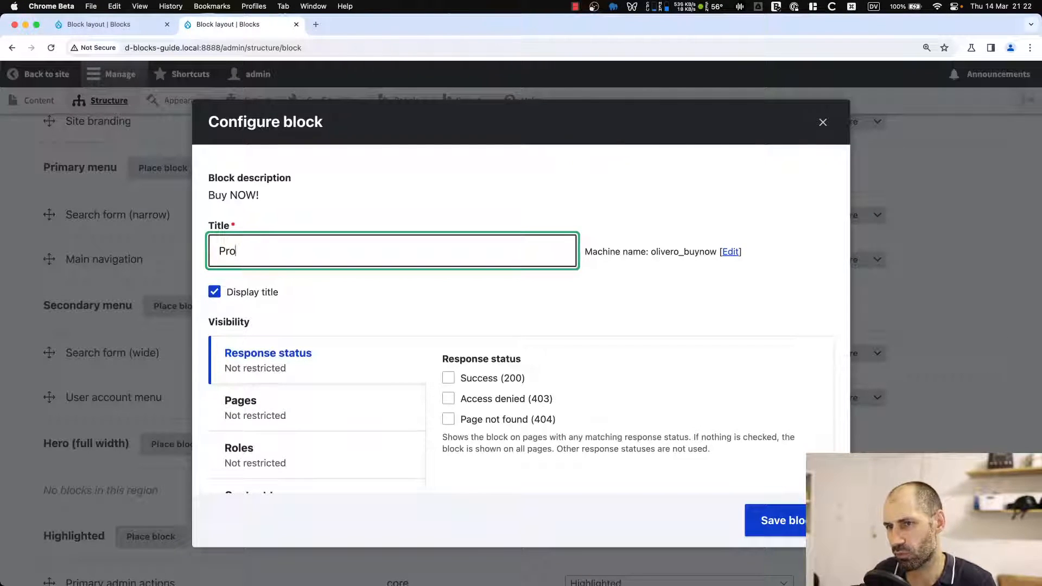
key("BackSpace")
key("BackSpace")
key("BackSpace")
type("Call-to")
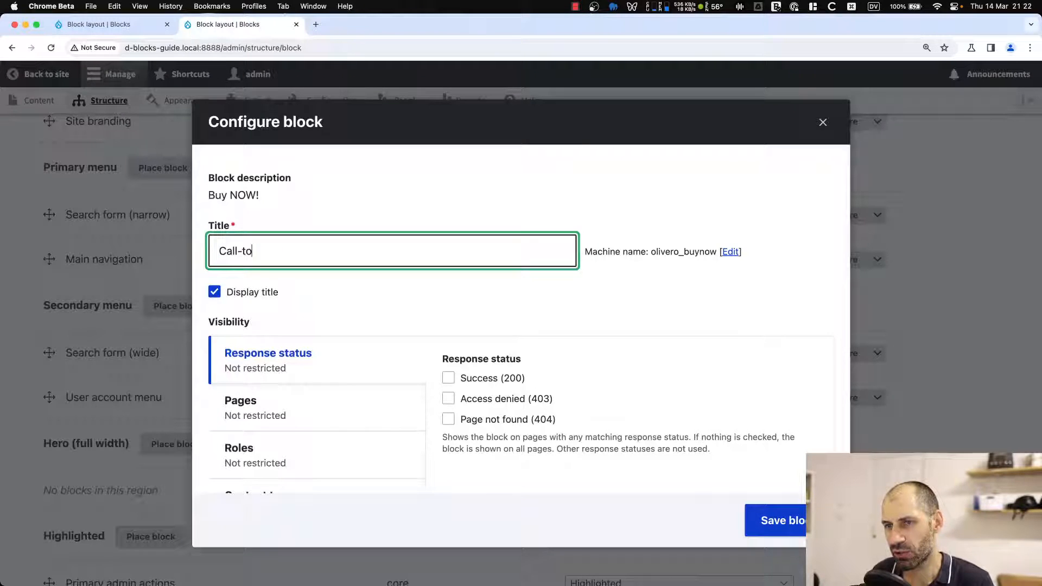
type("-action")
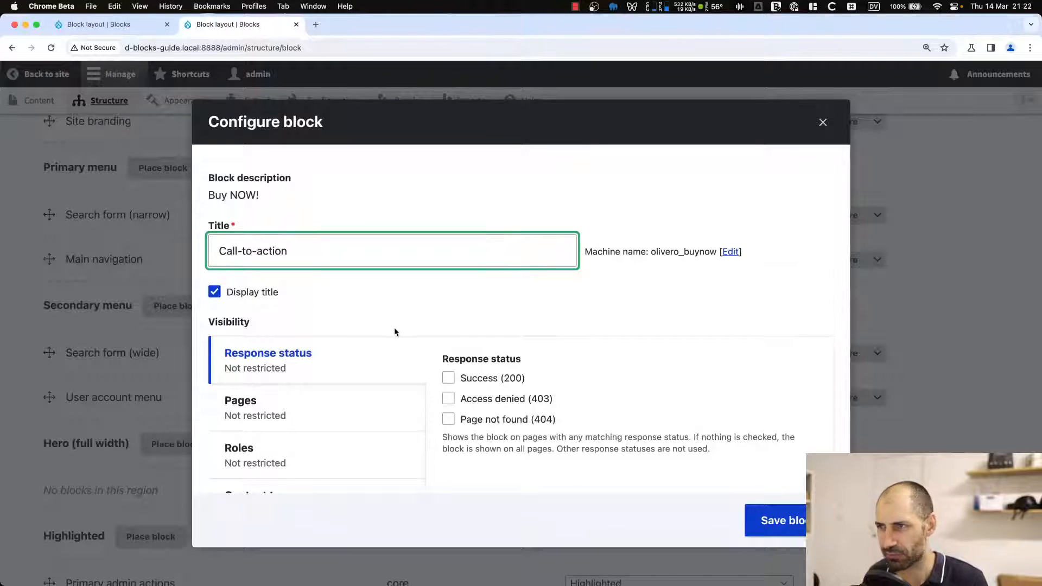
scroll(770, 461, "down", 2)
left_click(797, 531)
Save the block layout with the Call-to-action block in the Sidebar region.
scroll(81, 442, "down", 5)
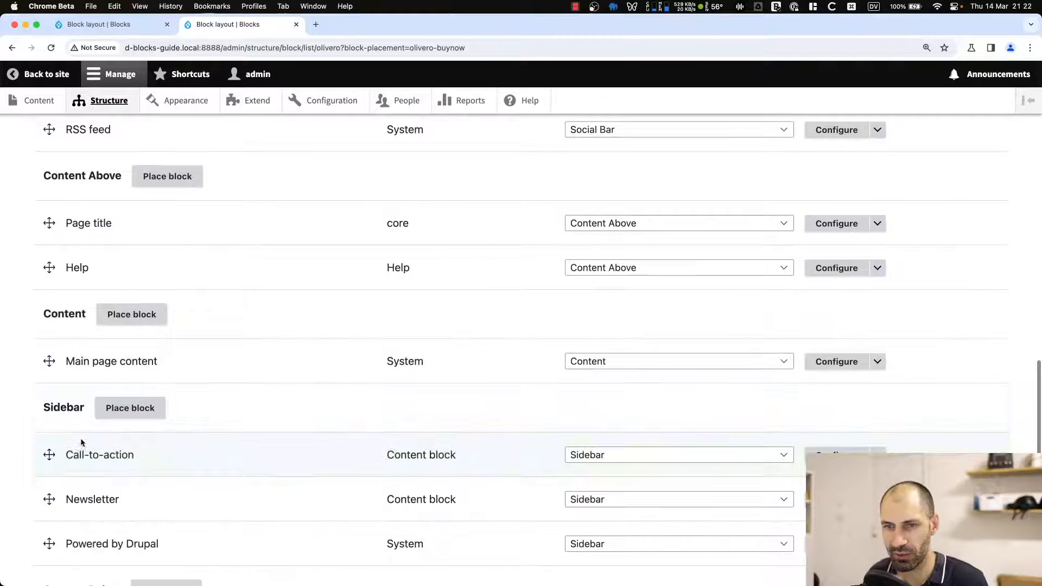
scroll(63, 543, "down", 4)
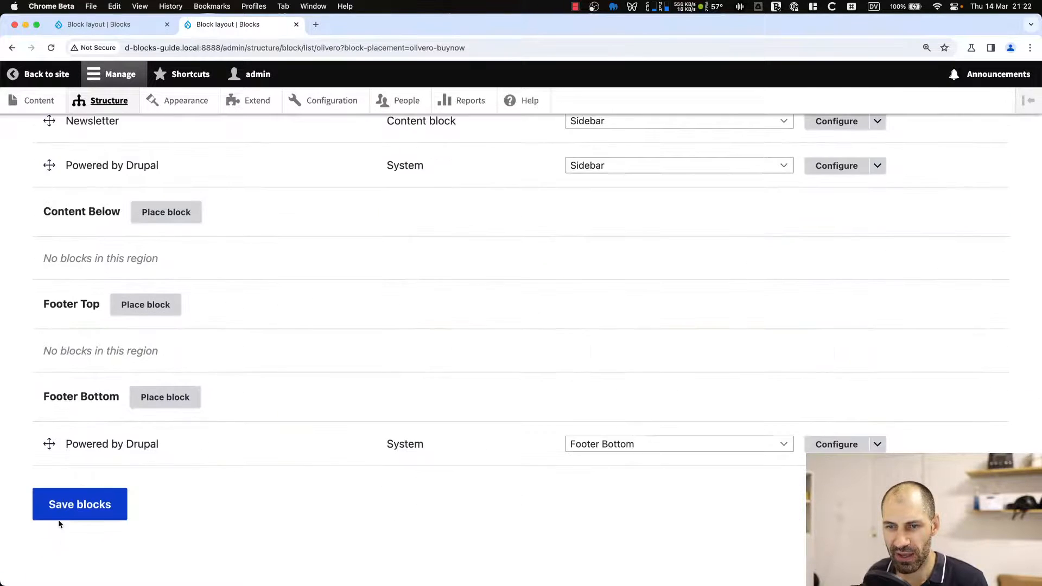
left_click(58, 502)
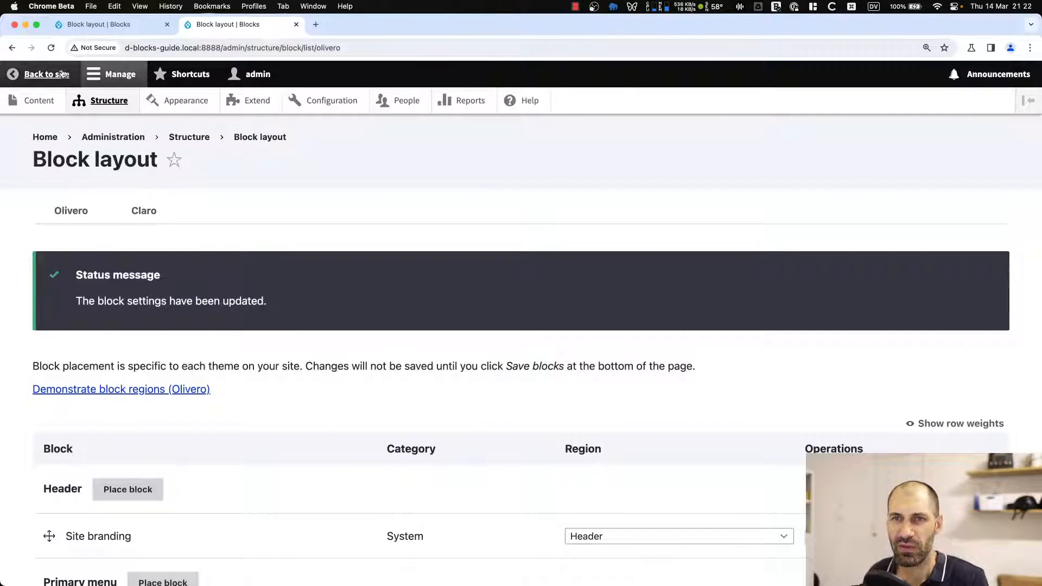
Go to the site's home page and examine the Call-to-action block in the sidebar.
left_click(45, 138)
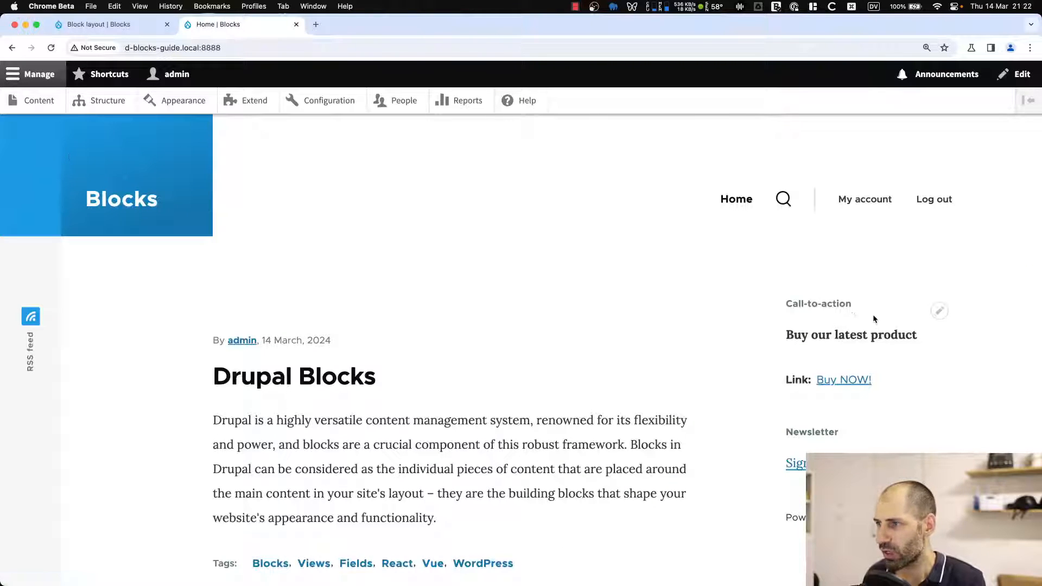
left_click_drag(853, 305, 792, 305)
left_click(792, 305)
scroll(792, 304, "down", 1)
scroll(795, 299, "down", 5)
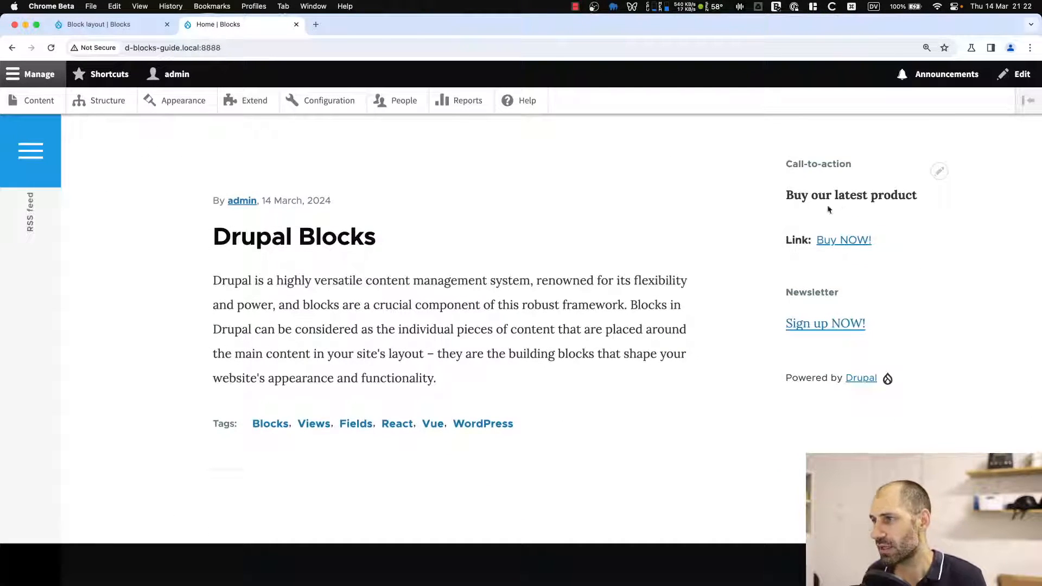
left_click_drag(788, 199, 909, 198)
left_click(909, 199)
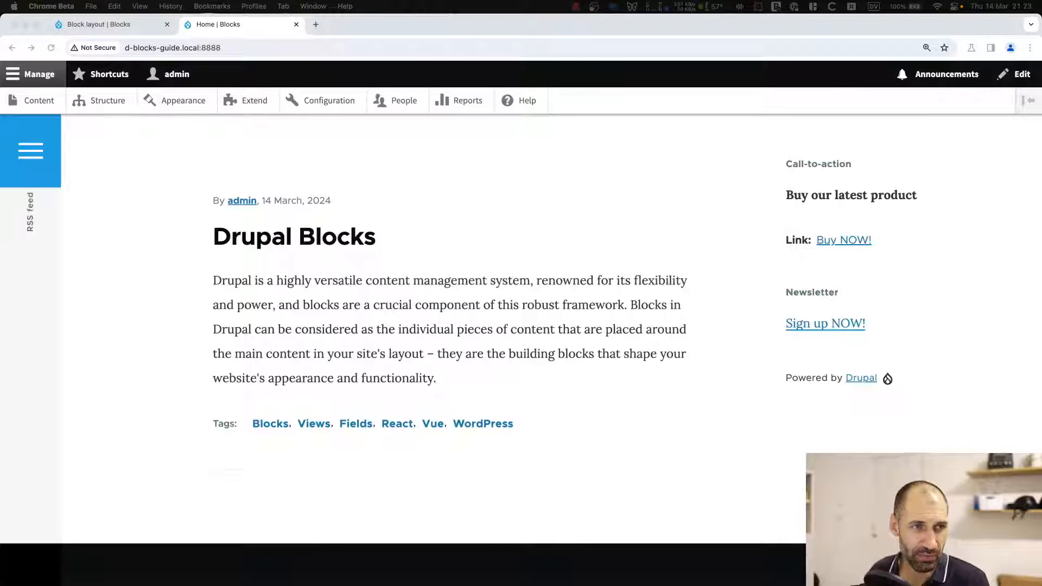
left_click(188, 234)
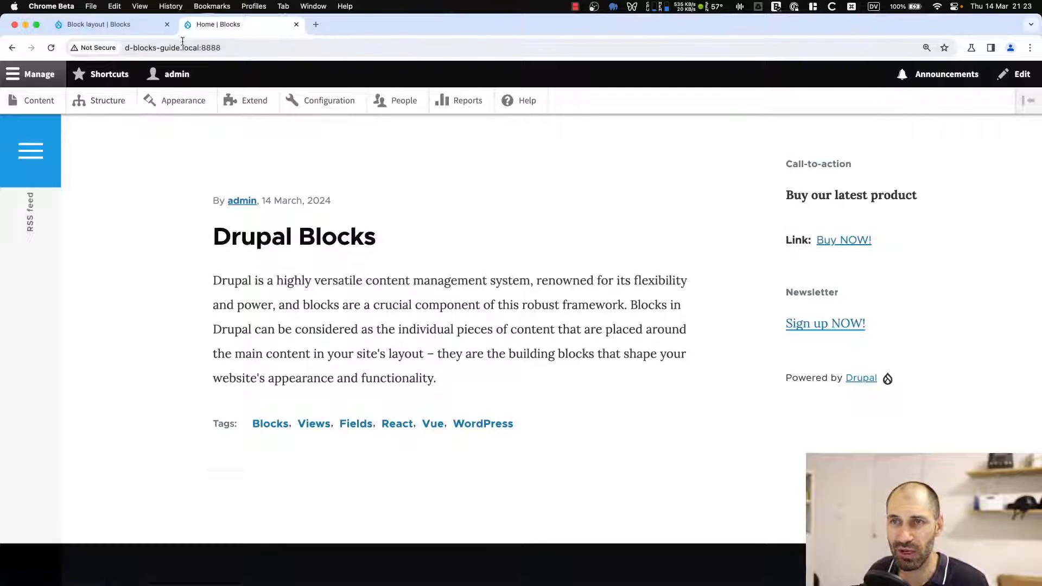
Open Manage fields for the Article content type.
left_click(167, 24)
left_click(99, 112)
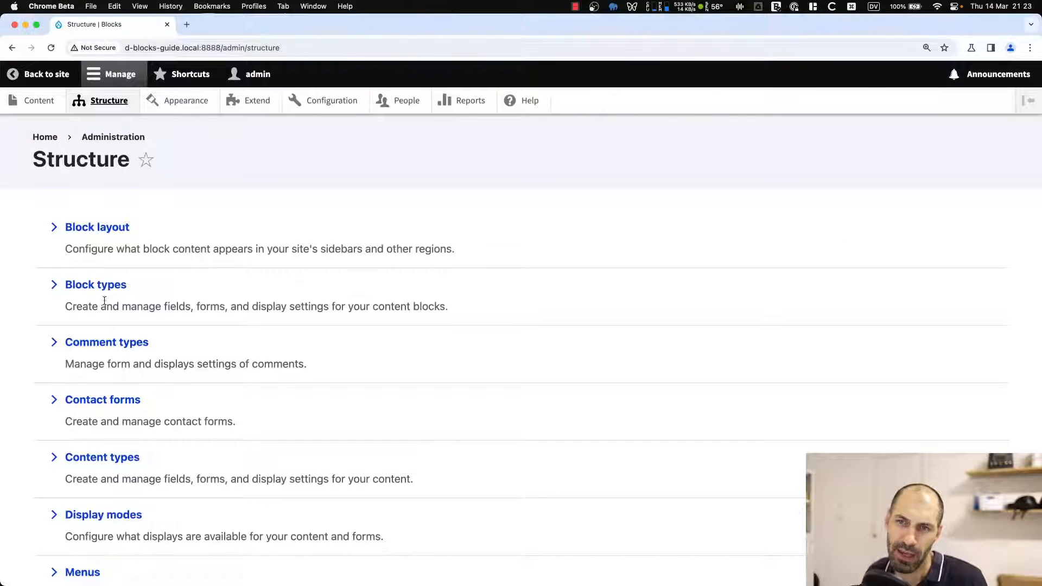
scroll(108, 336, "down", 1)
left_click(111, 440)
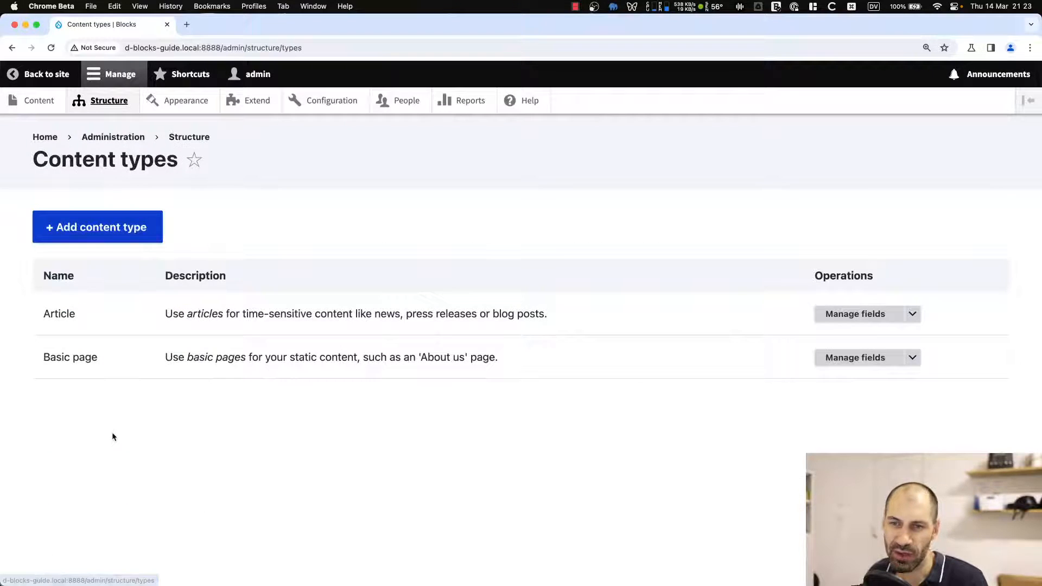
left_click(861, 319)
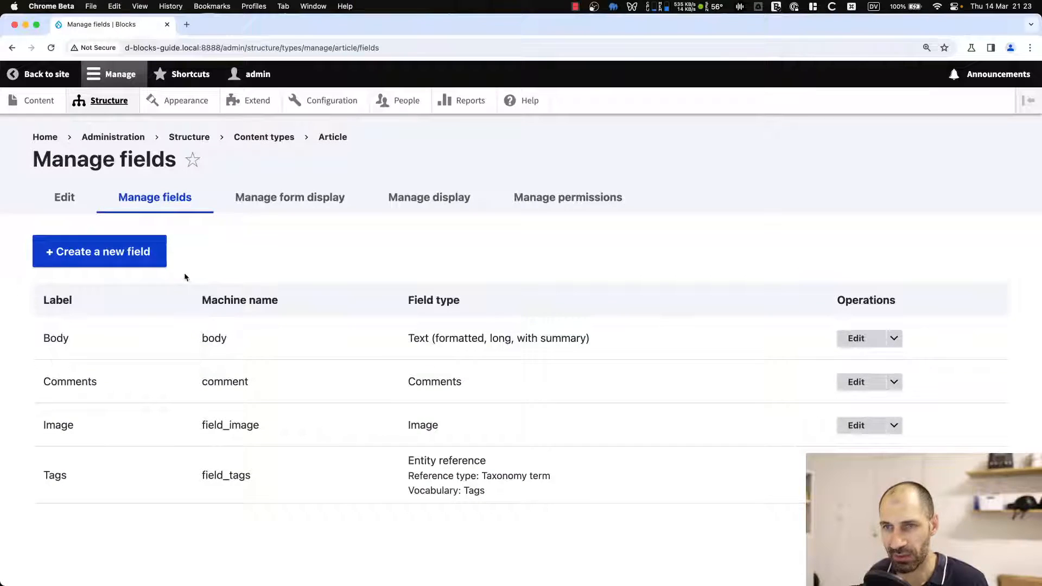
Create a new Reference field labelled Blocks with the Other option.
left_click(114, 246)
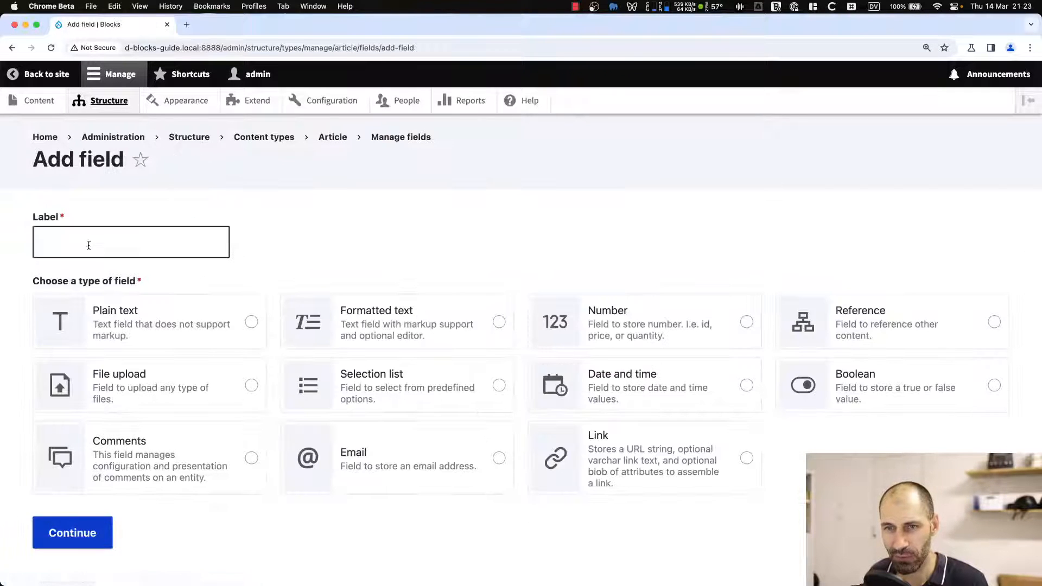
scroll(118, 280, "down", 1)
left_click(863, 302)
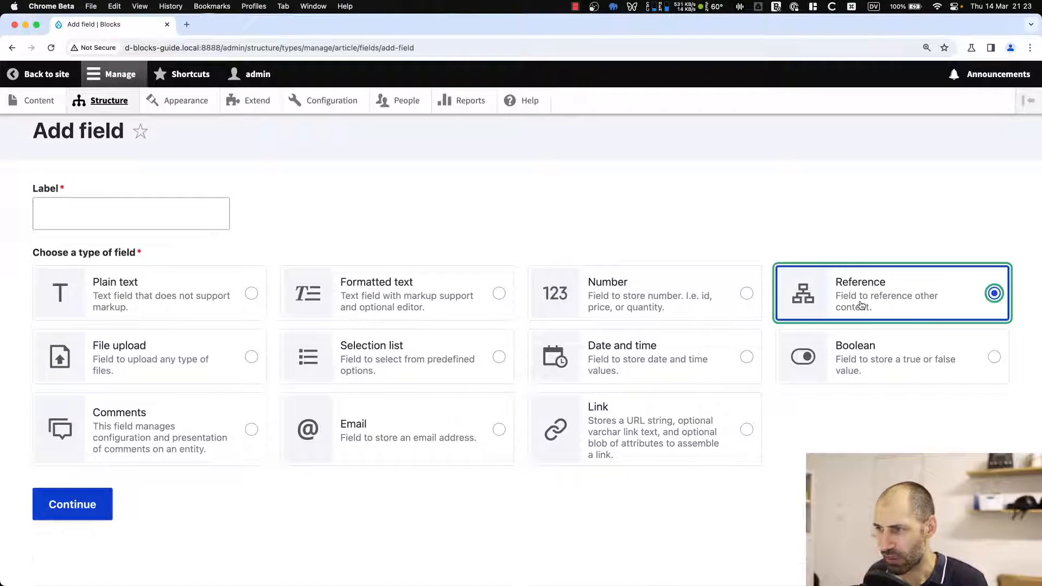
left_click(160, 217)
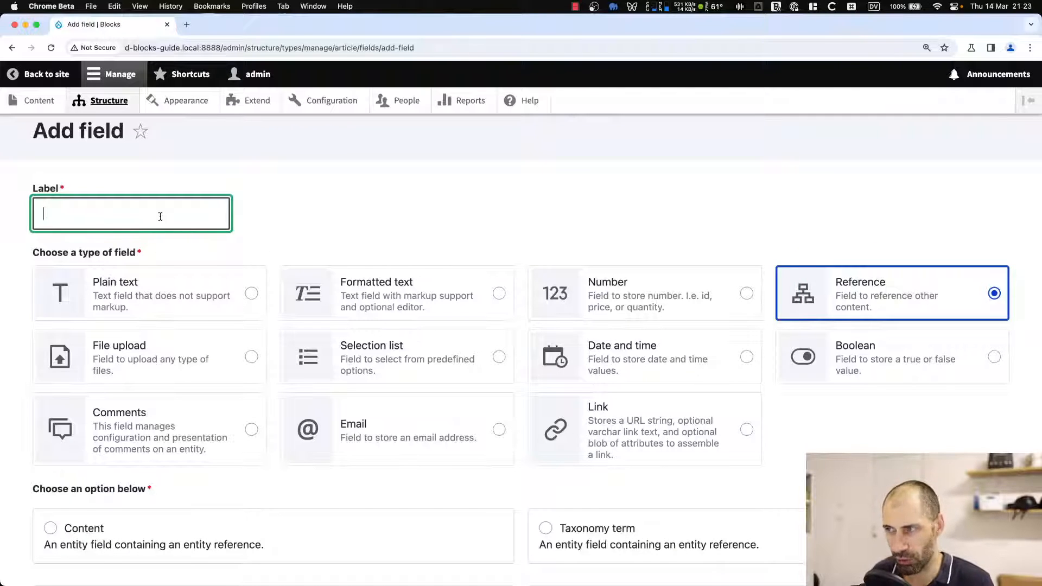
type("Blocks")
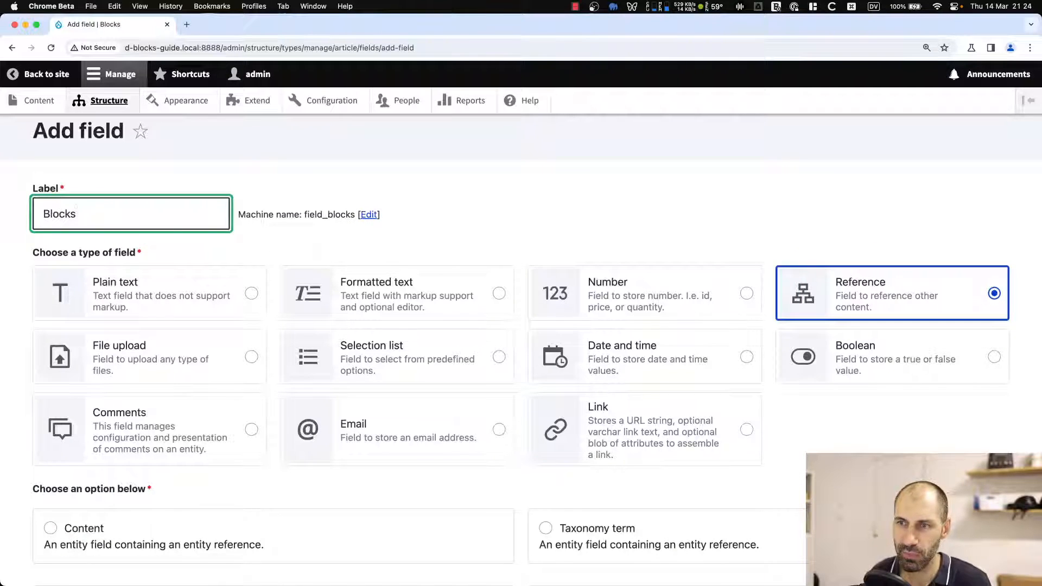
scroll(300, 362, "down", 5)
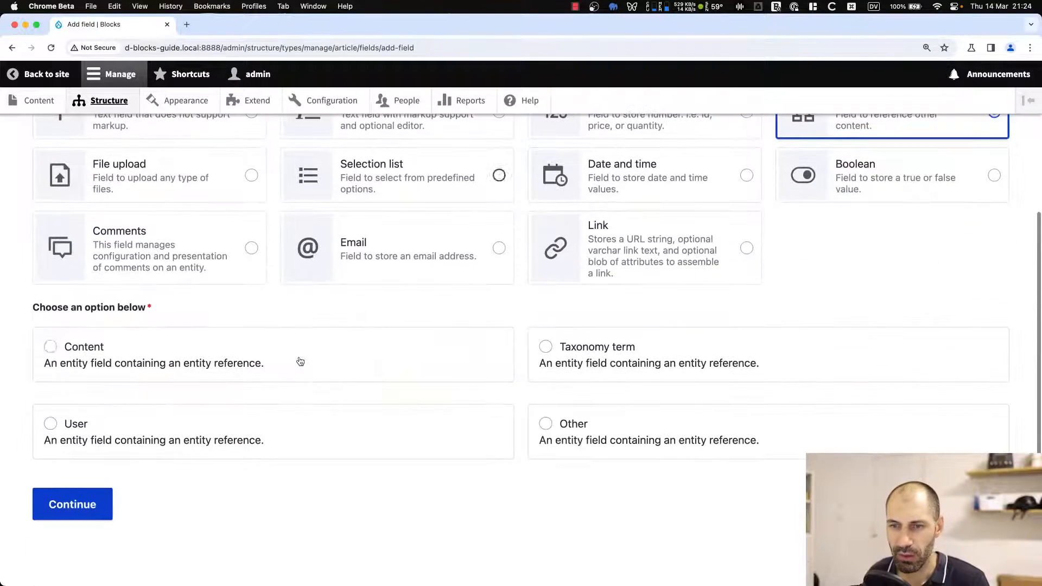
left_click(597, 438)
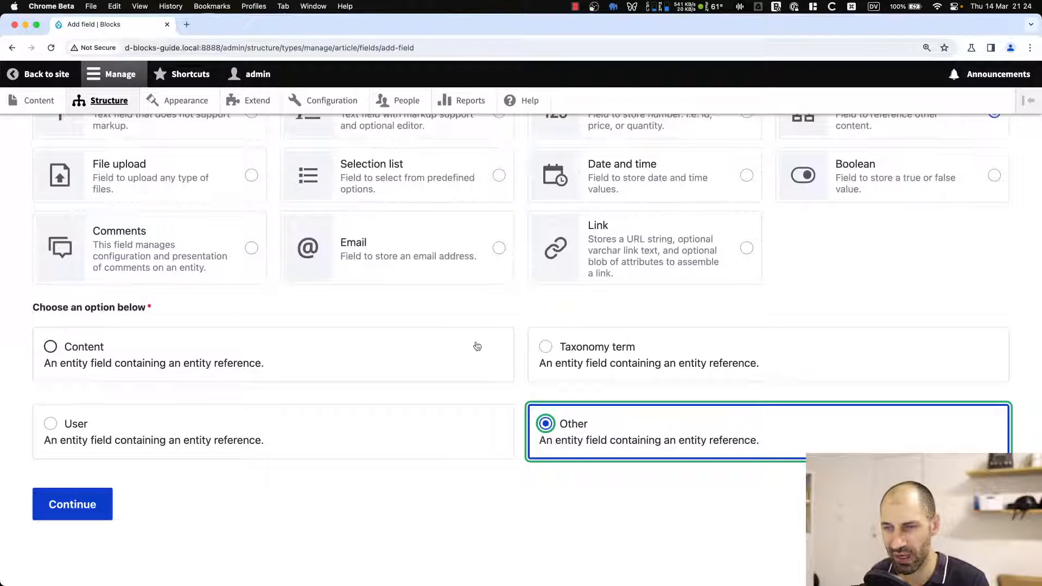
left_click(60, 513)
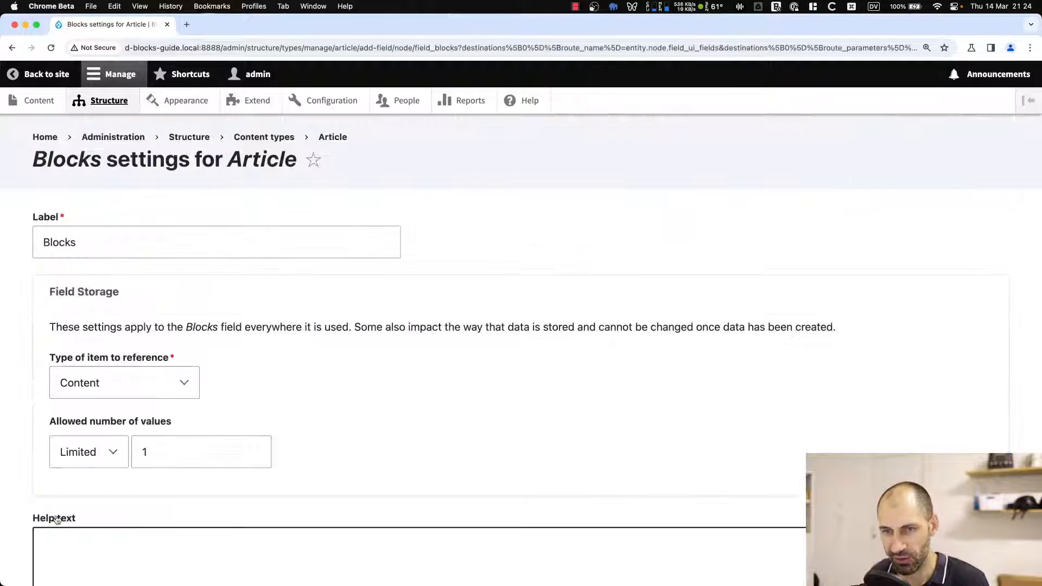
Set the Blocks field's type of item to reference to Content block.
scroll(70, 412, "down", 2)
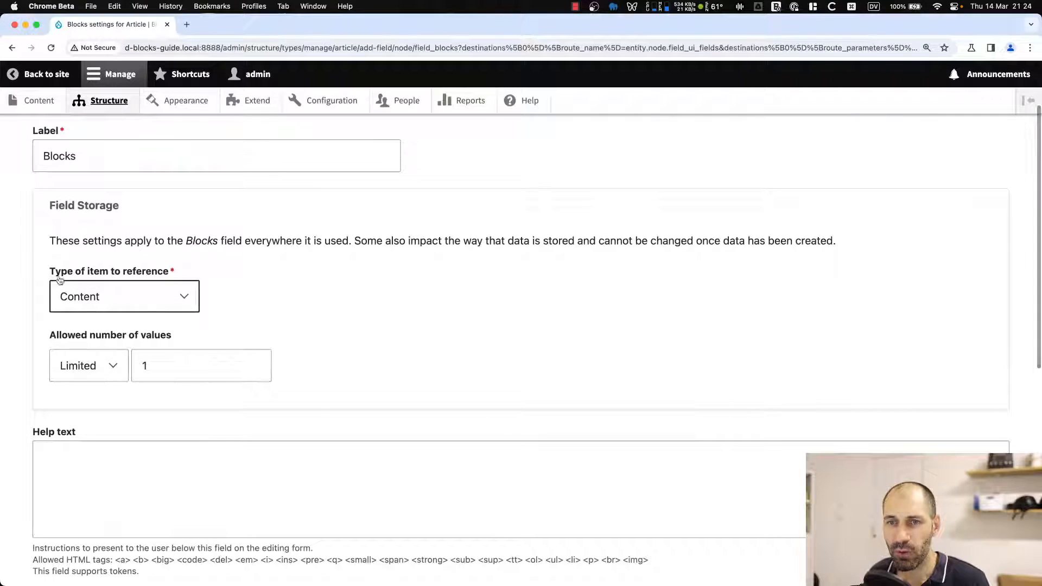
left_click(119, 294)
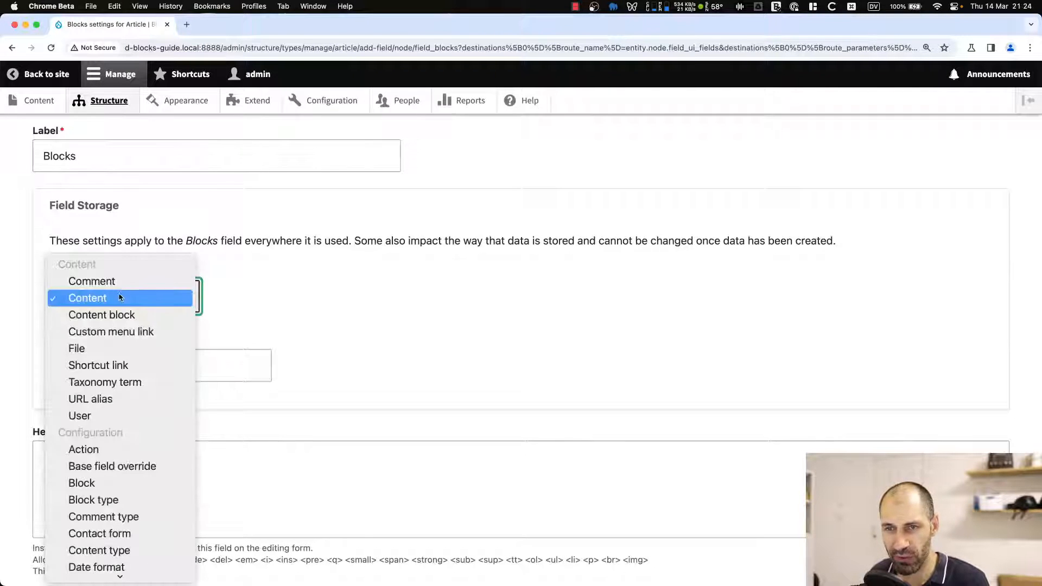
scroll(119, 298, "down", 2)
scroll(119, 295, "down", 1)
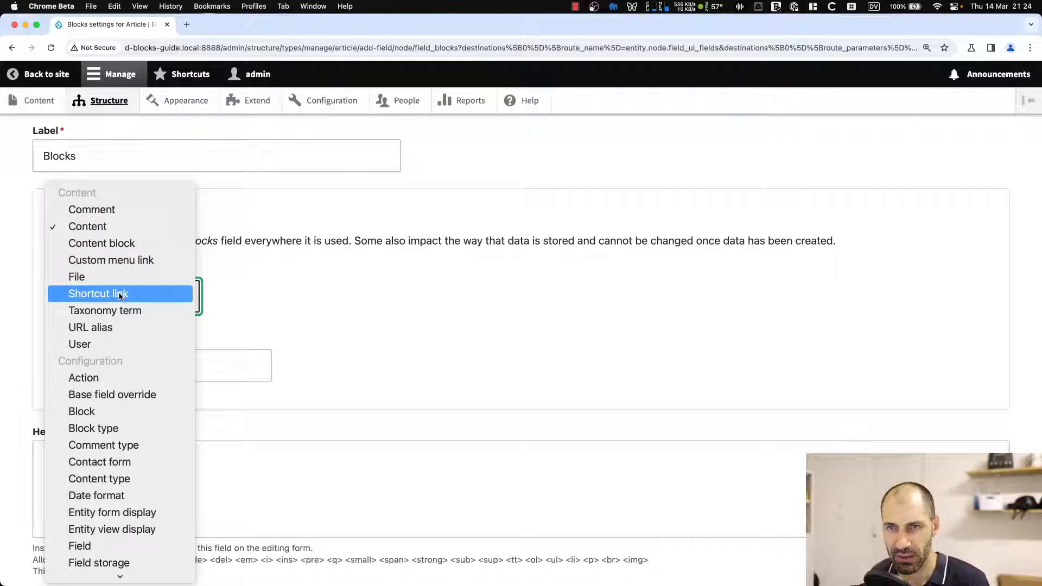
left_click(124, 247)
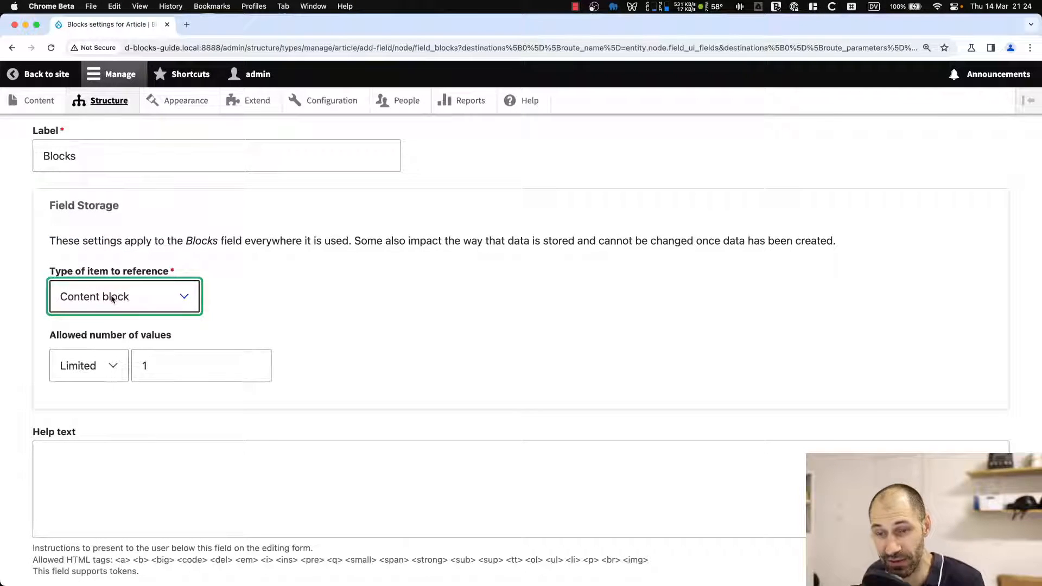
Limit the Blocks field to the Call-to-action block type and save the field settings.
scroll(113, 298, "down", 8)
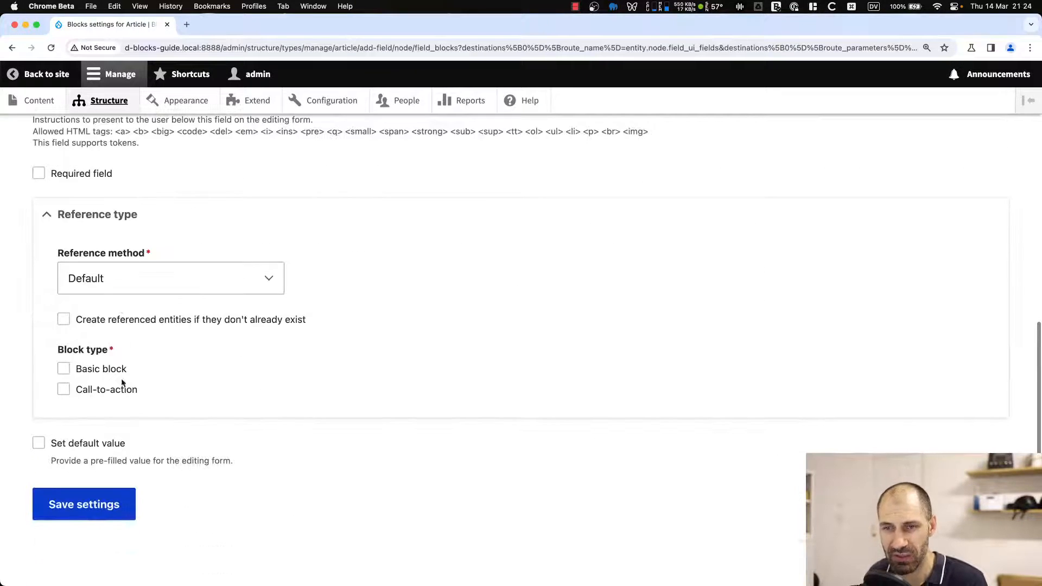
left_click(92, 390)
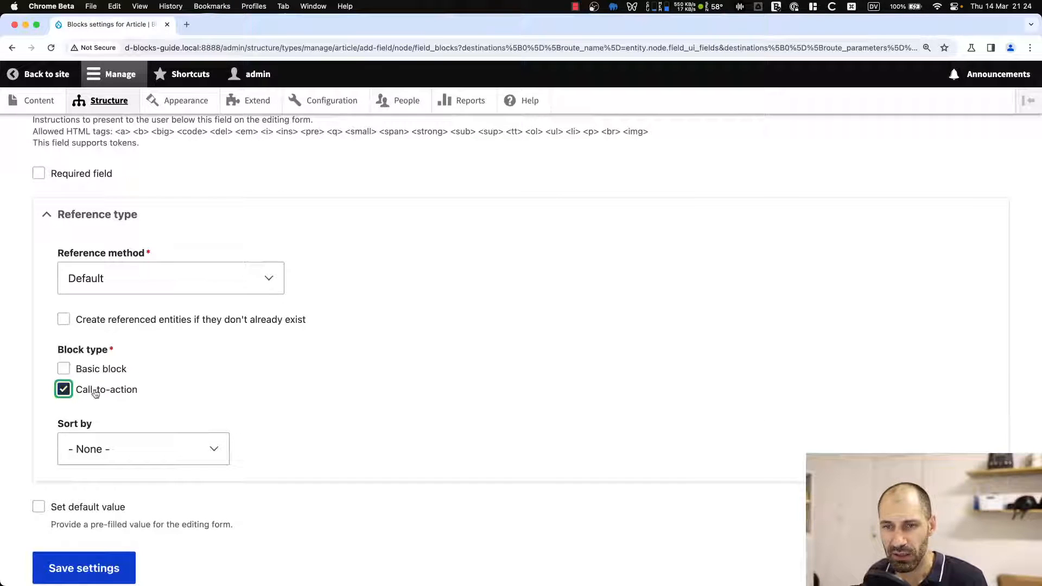
scroll(111, 397, "down", 1)
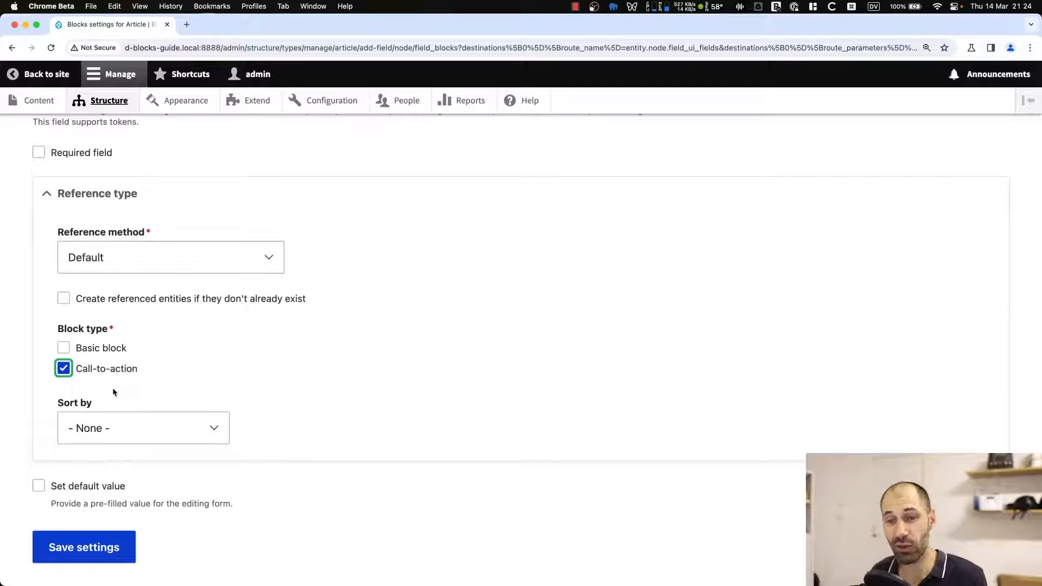
left_click(95, 351)
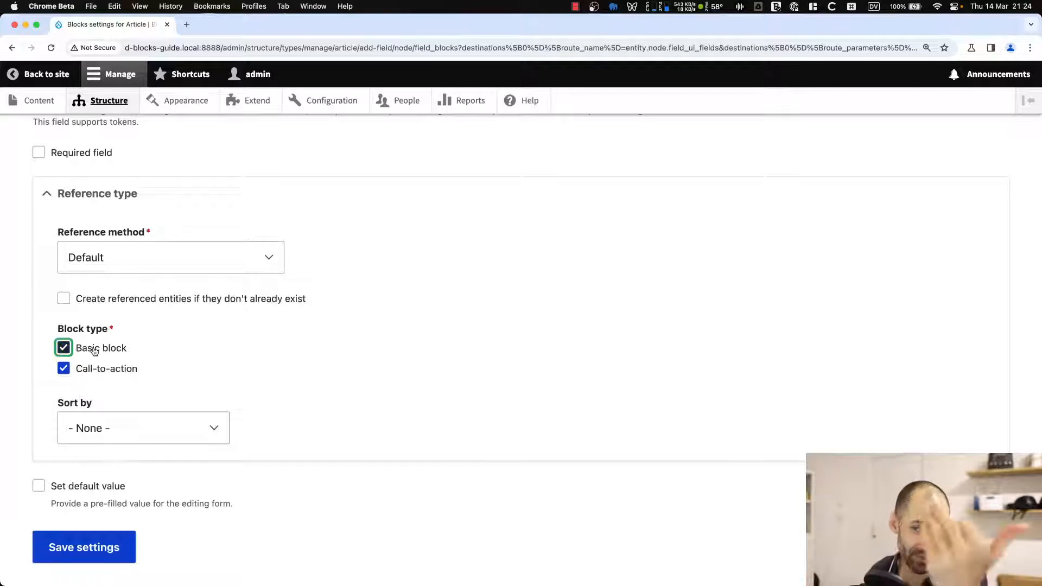
left_click(100, 351)
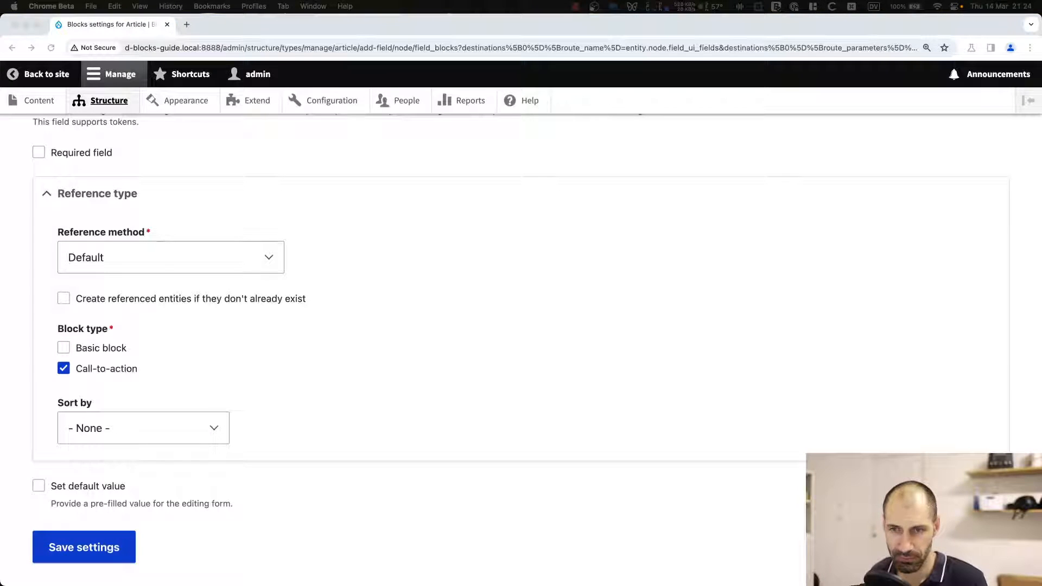
left_click(169, 545)
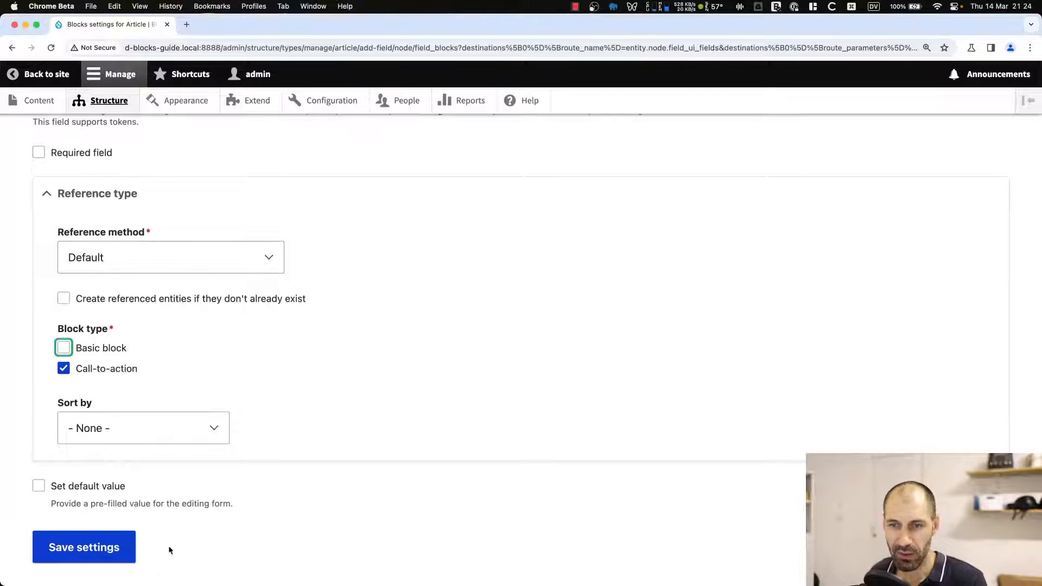
scroll(135, 532, "down", 1)
left_click(76, 500)
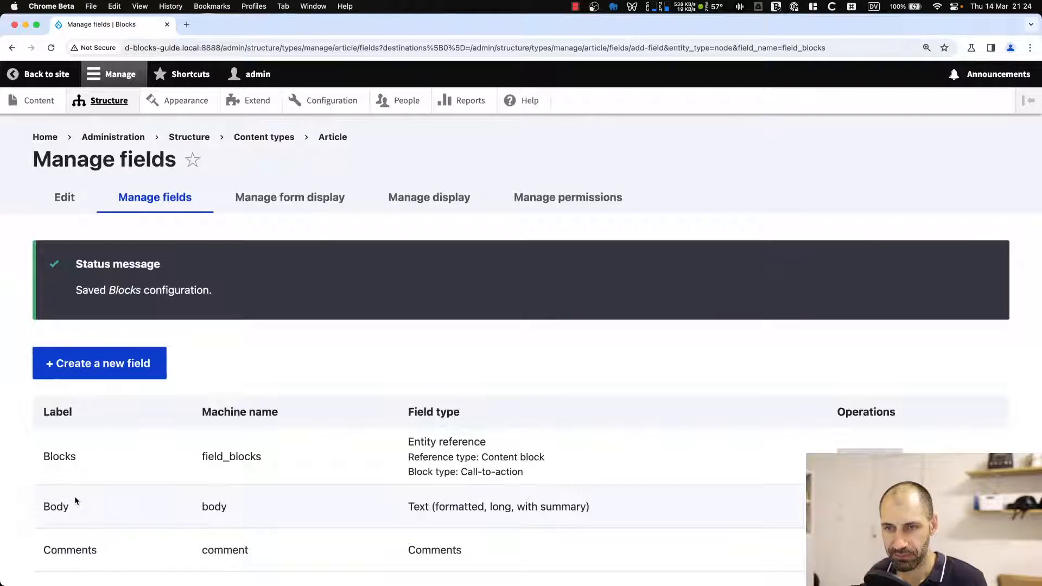
Set the Blocks field's form widget to Select list in the Article form display and save.
left_click(289, 187)
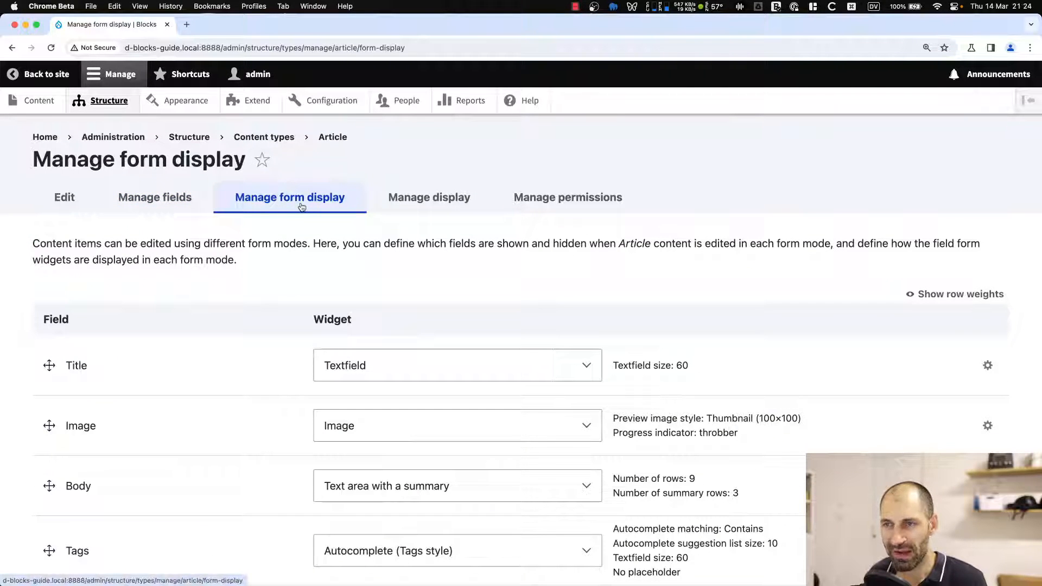
scroll(213, 303, "down", 10)
scroll(213, 301, "down", 5)
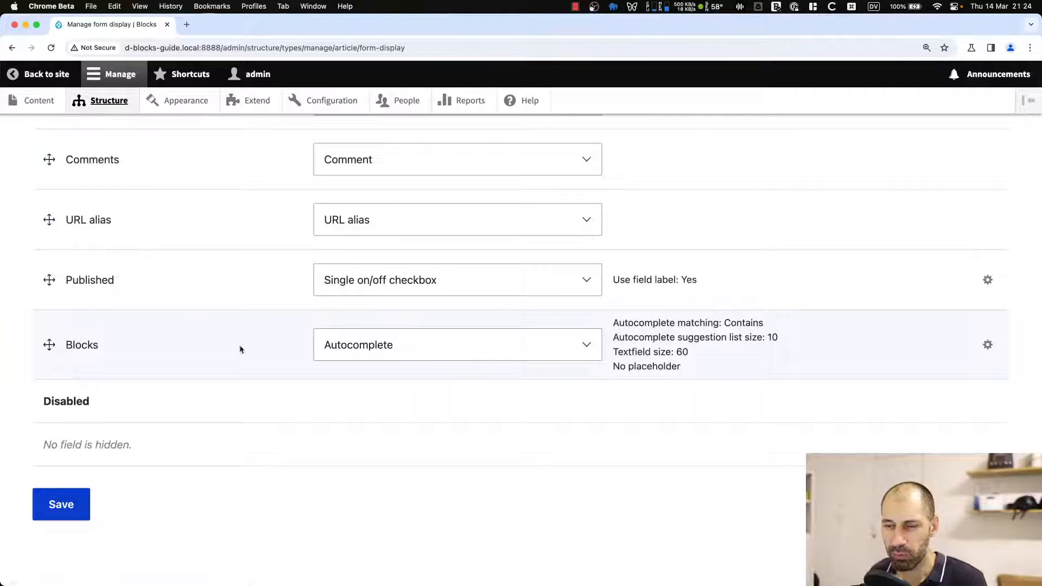
left_click(483, 349)
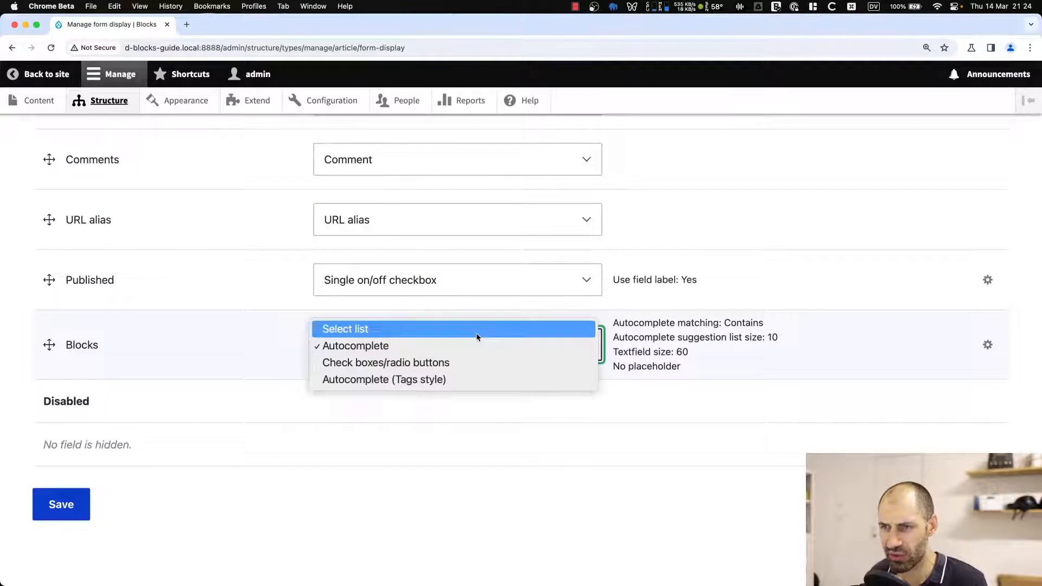
left_click(476, 329)
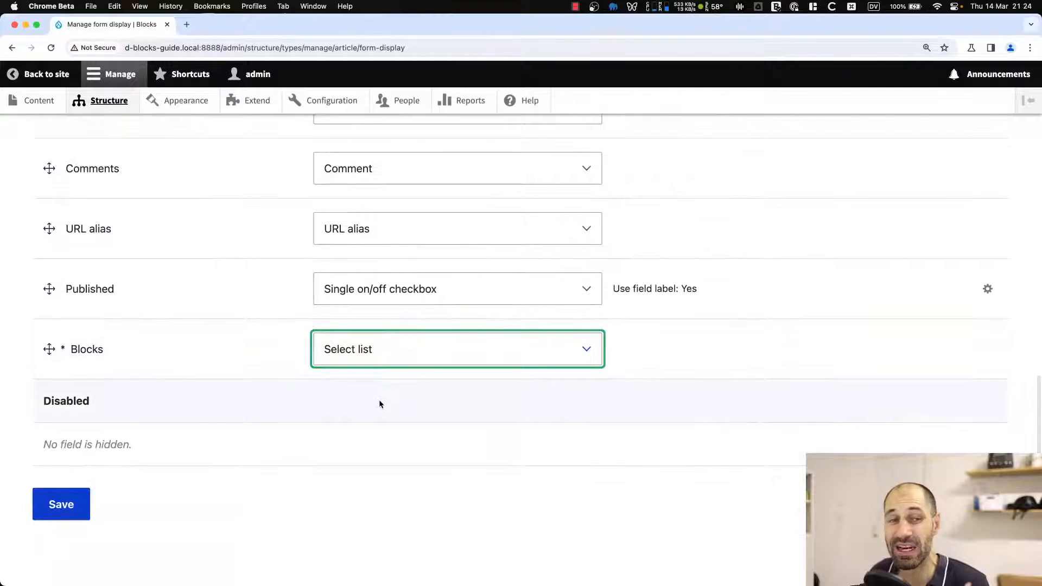
left_click(72, 507)
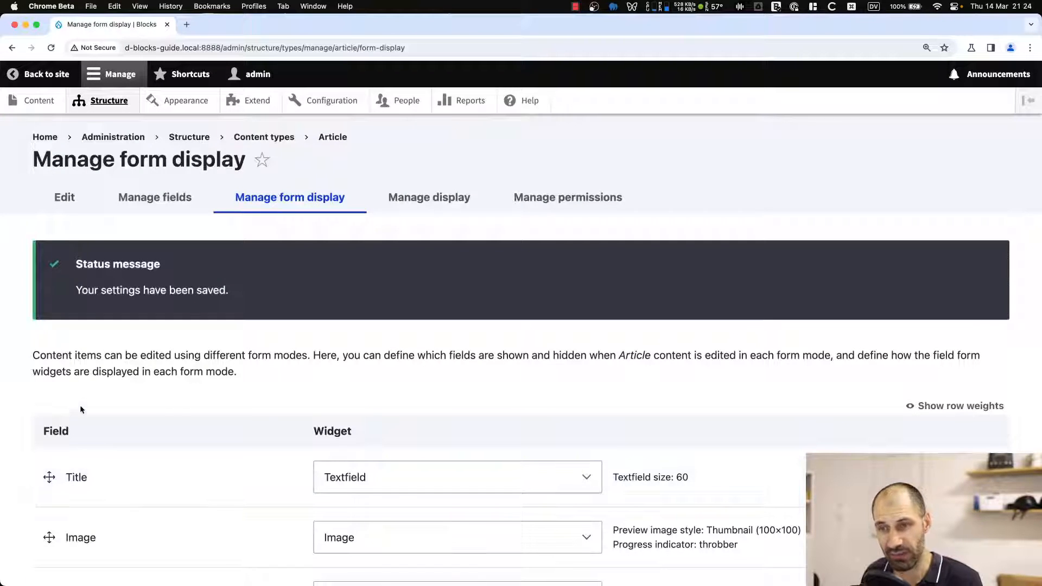
In the Article's default display, move the Blocks field directly below Body and save.
left_click(439, 207)
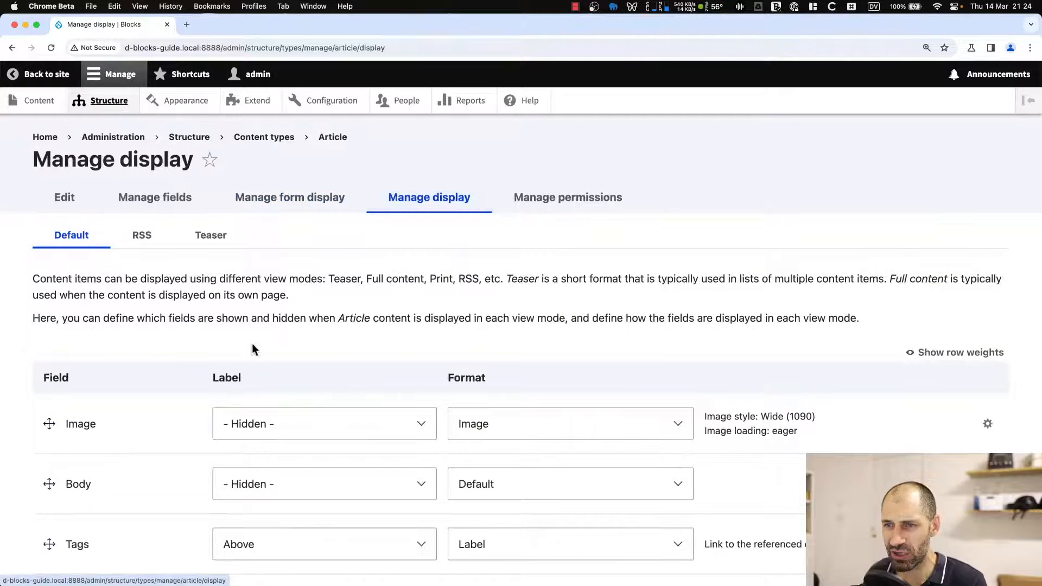
scroll(252, 343, "down", 7)
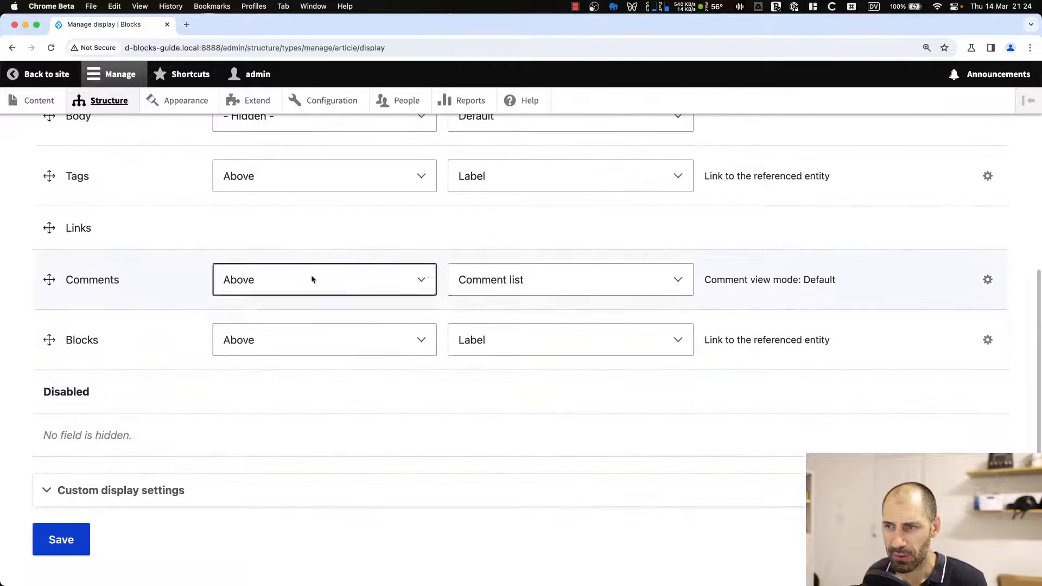
left_click_drag(50, 340, 49, 243)
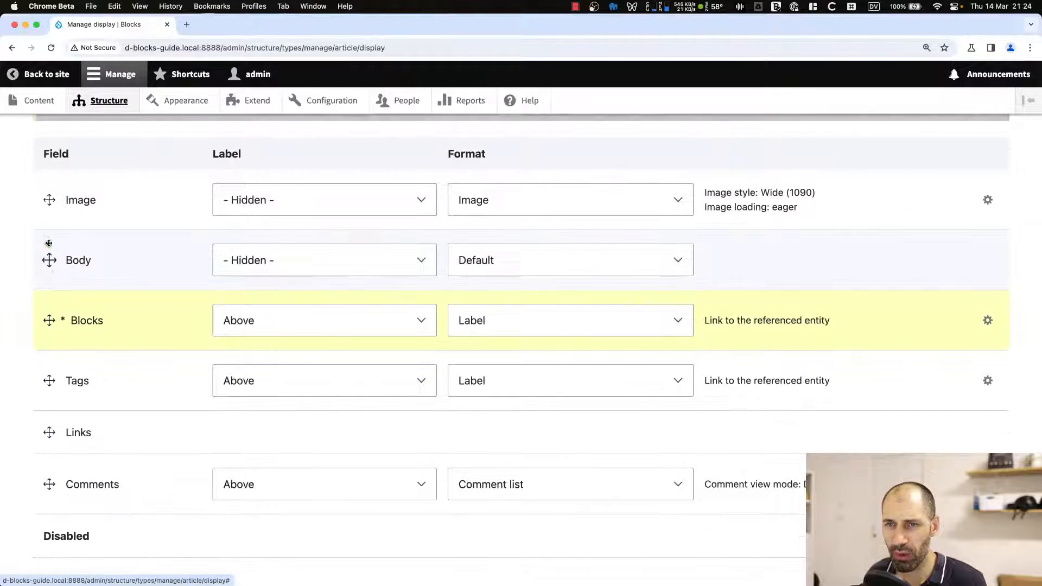
scroll(58, 321, "down", 3)
left_click(68, 504)
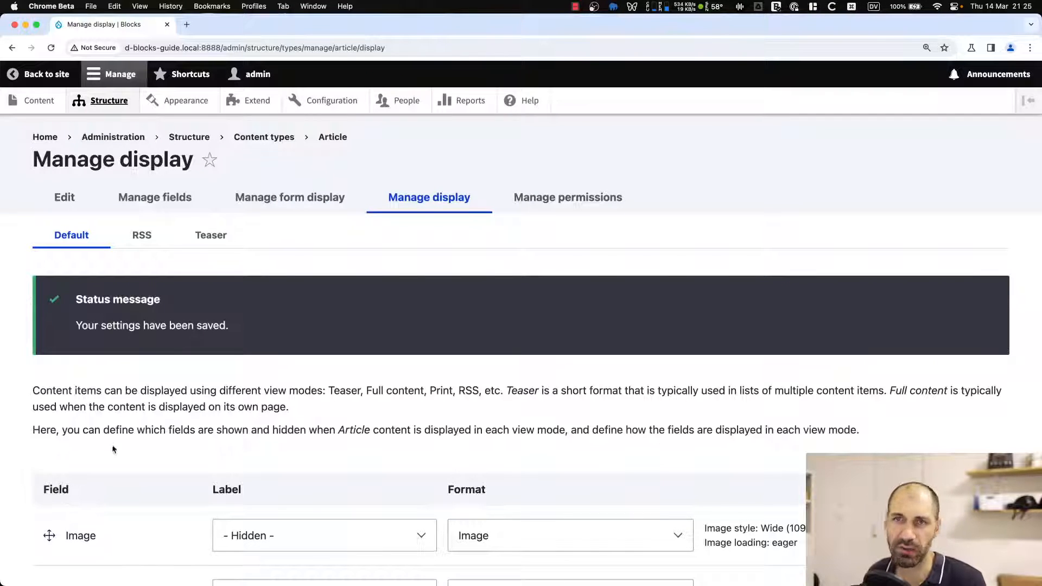
Open the Drupal Blocks article from the home page and scroll through its content.
left_click(45, 136)
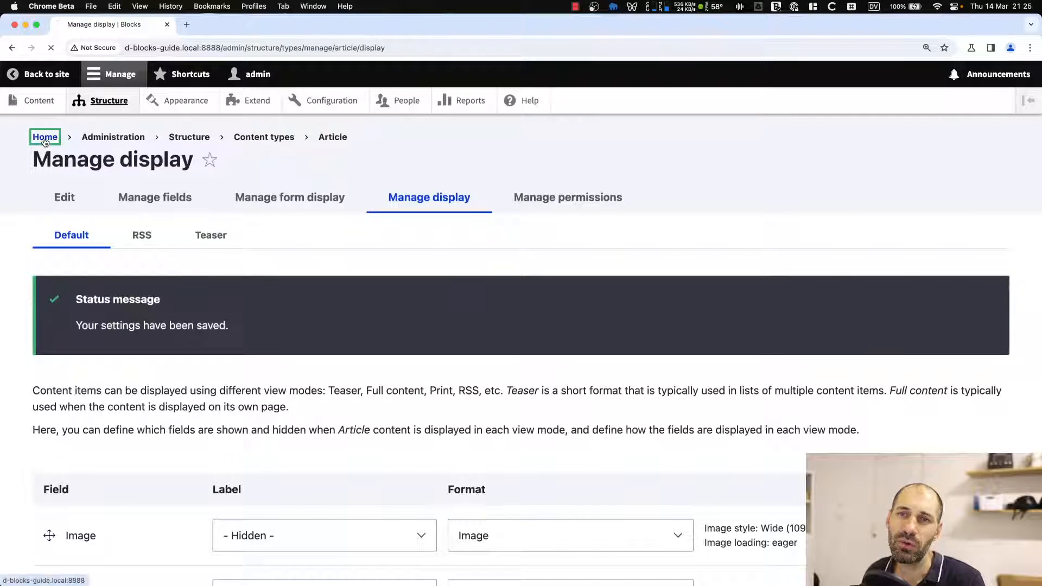
left_click(300, 380)
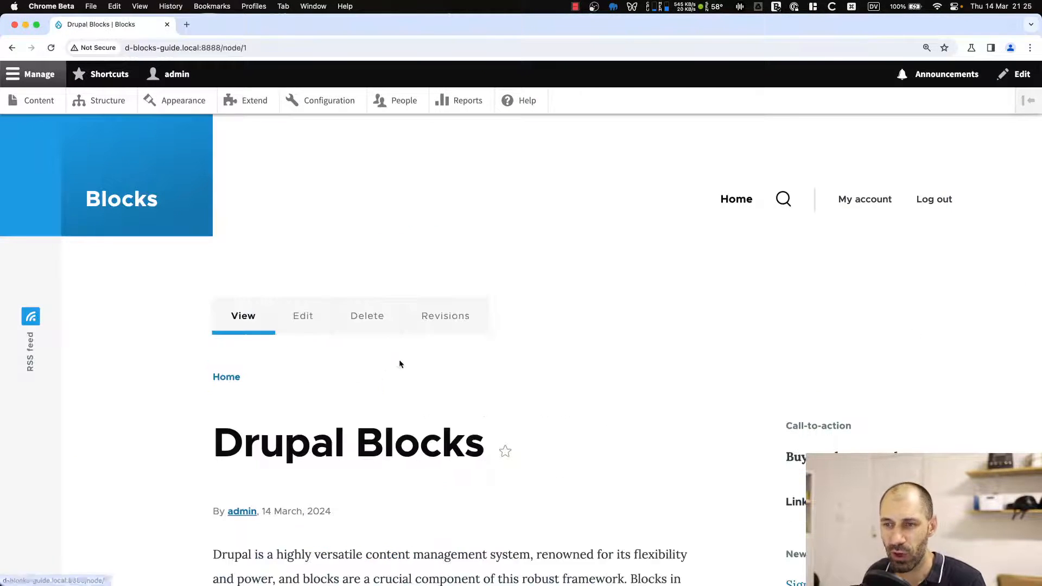
scroll(401, 363, "down", 5)
scroll(347, 272, "down", 3)
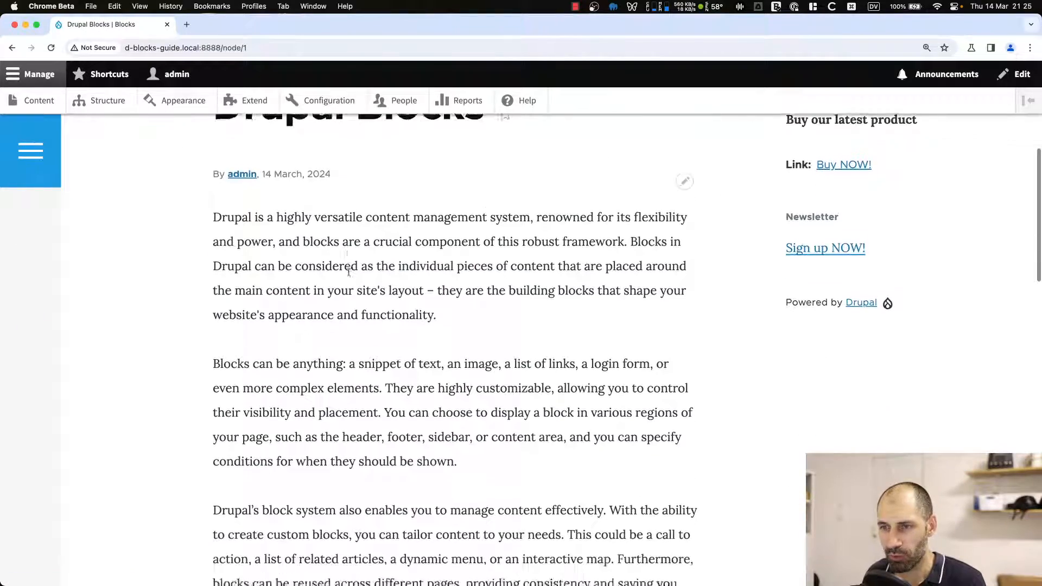
scroll(350, 270, "up", 3)
scroll(349, 270, "down", 10)
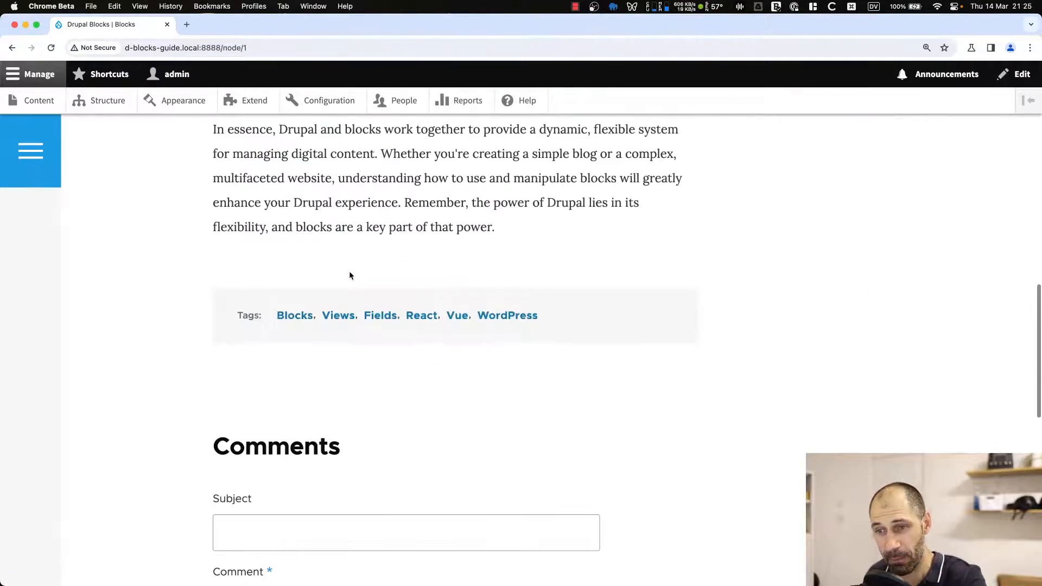
scroll(320, 279, "up", 15)
Edit the Drupal Blocks article and choose the Buy NOW! block in the Blocks field.
left_click(300, 315)
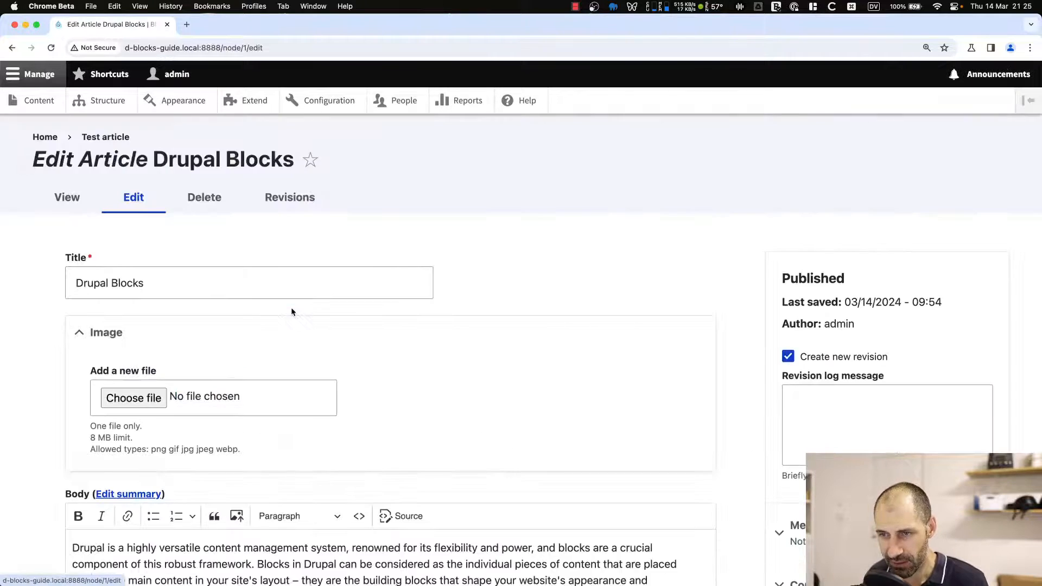
scroll(226, 325, "down", 5)
scroll(222, 331, "down", 8)
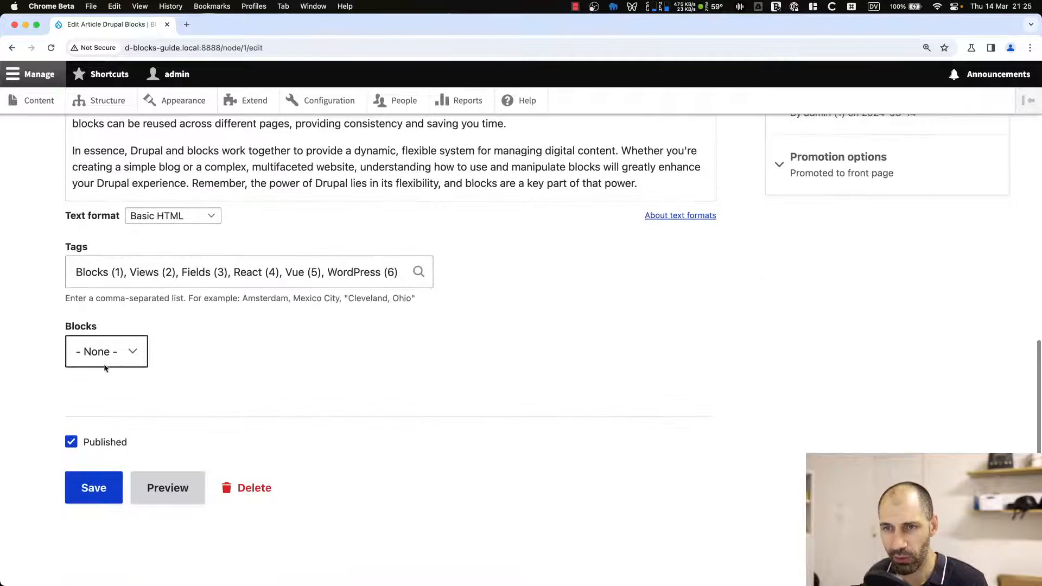
left_click(107, 353)
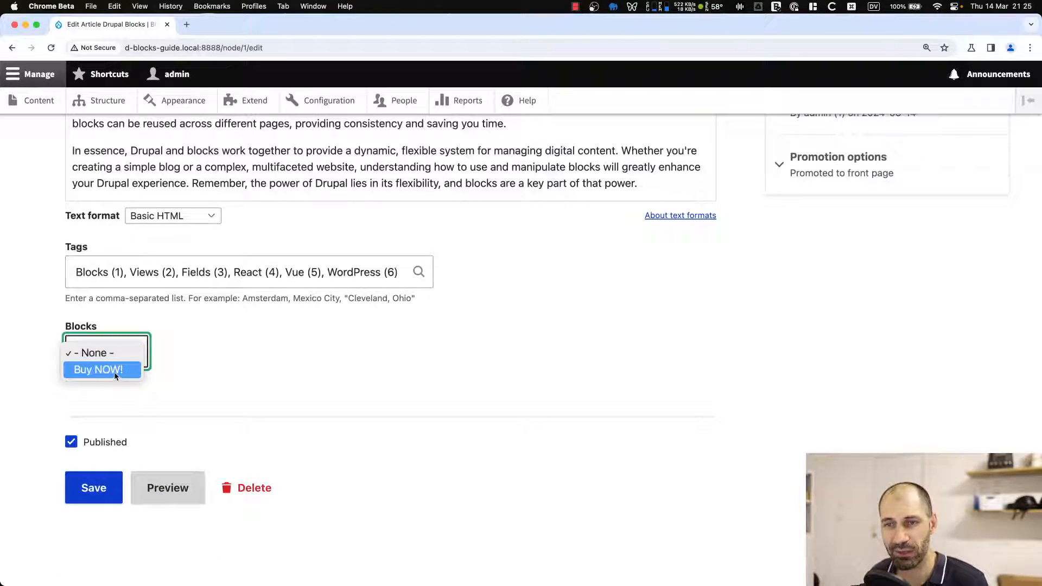
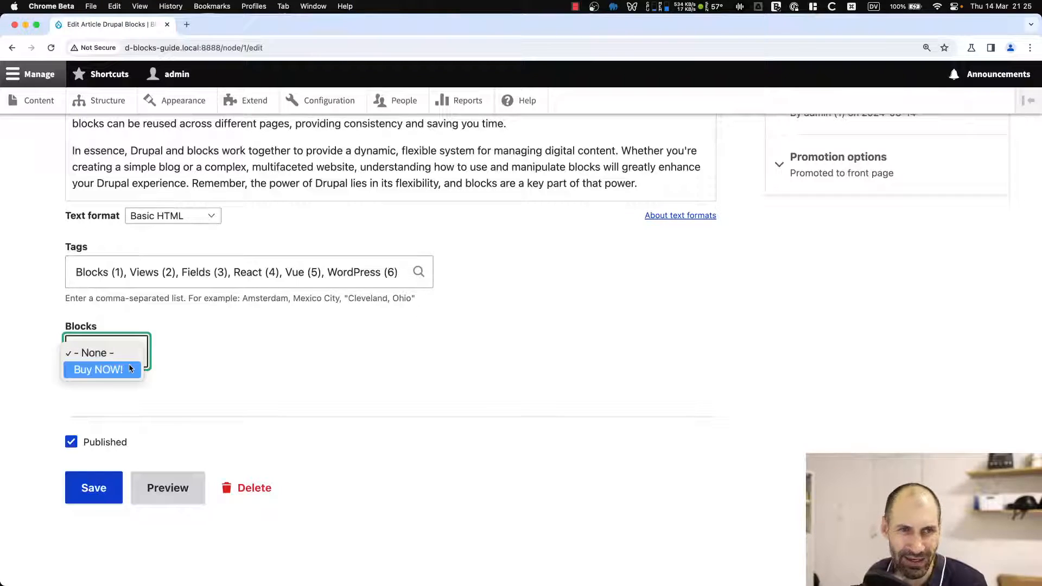
Save the Drupal Blocks article with Buy NOW! selected in its Blocks field.
left_click(131, 369)
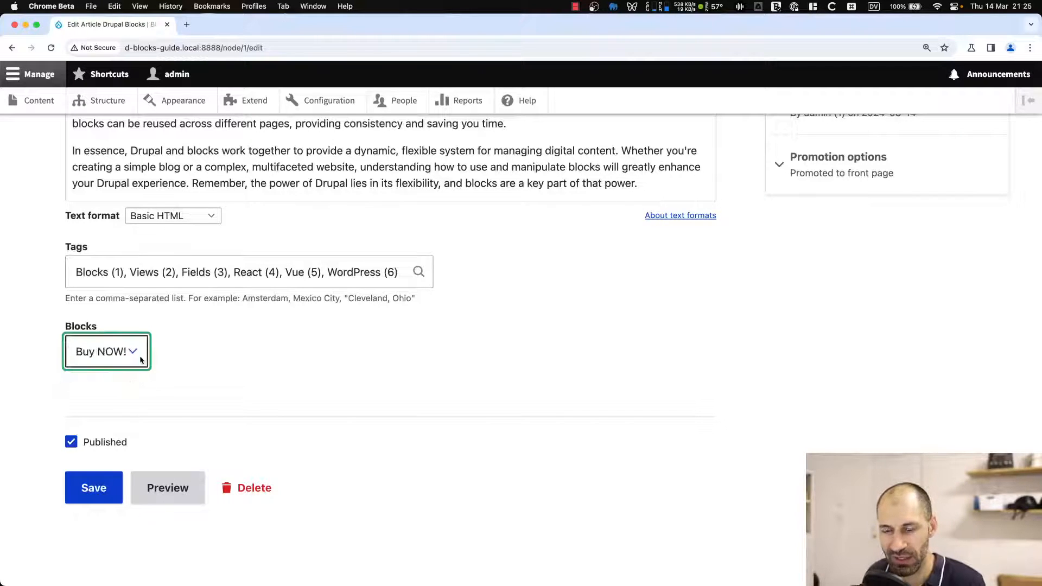
left_click(93, 490)
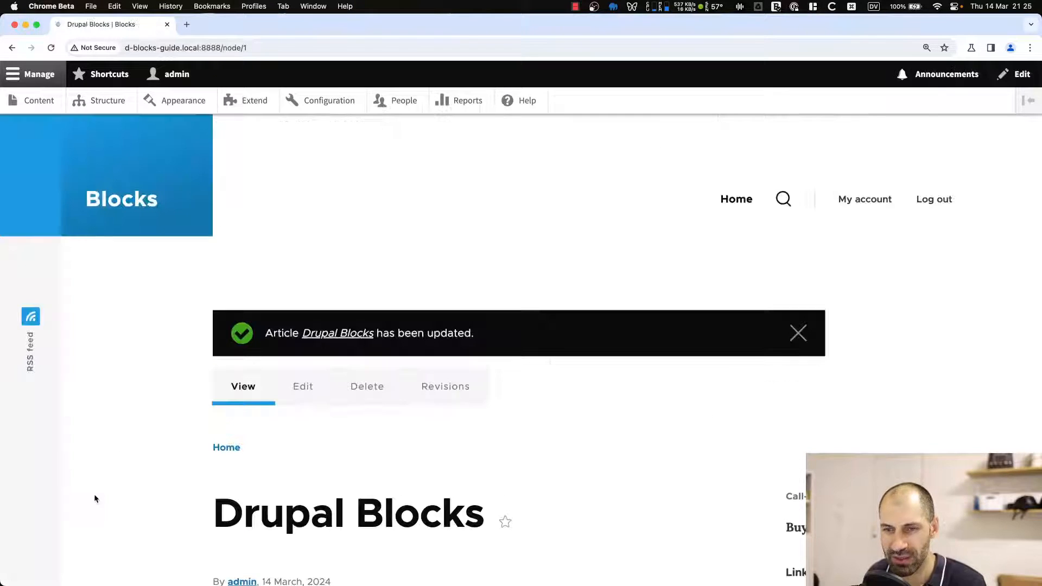
Scroll through the updated article to review how the Blocks field appears below the body text.
scroll(112, 398, "down", 15)
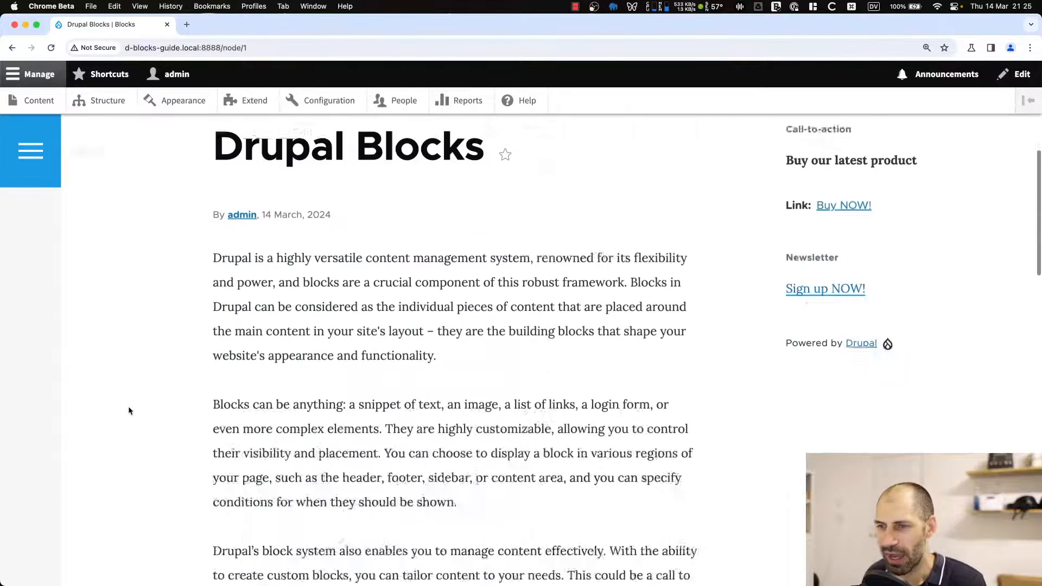
scroll(133, 413, "down", 8)
scroll(135, 396, "up", 2)
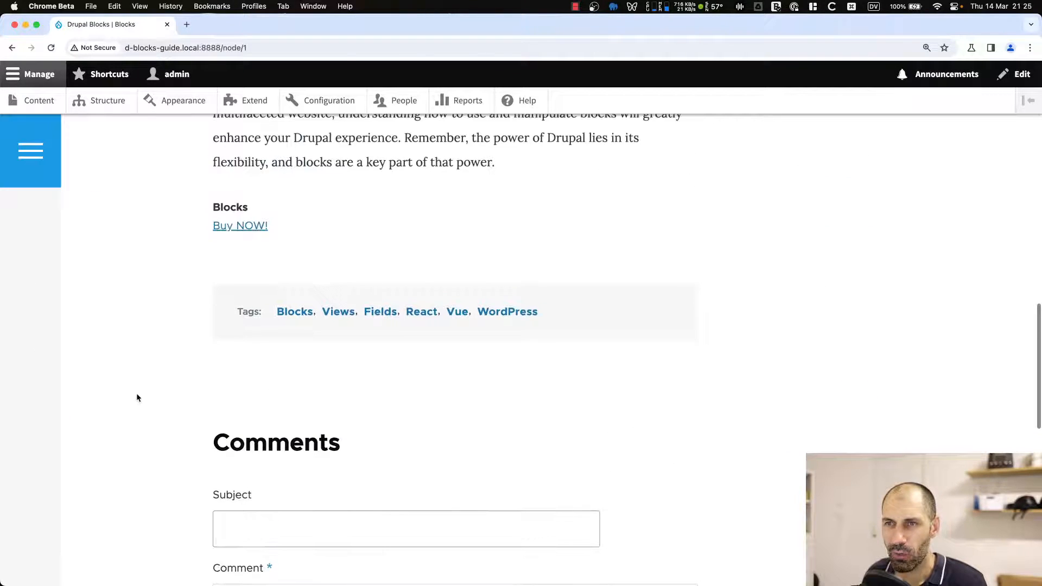
left_click_drag(257, 223, 170, 210)
left_click(171, 210)
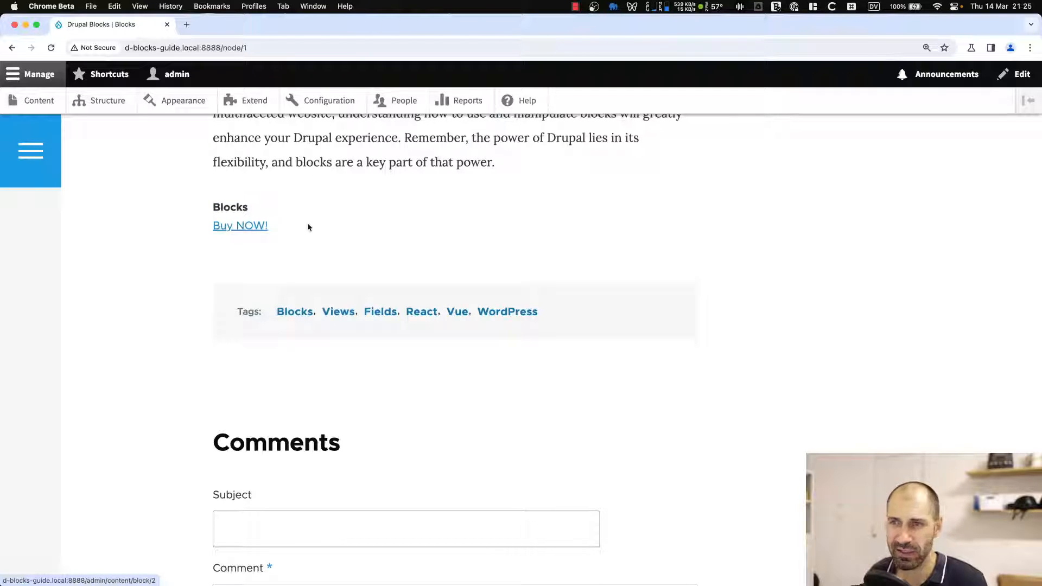
scroll(518, 225, "up", 15)
scroll(517, 224, "up", 3)
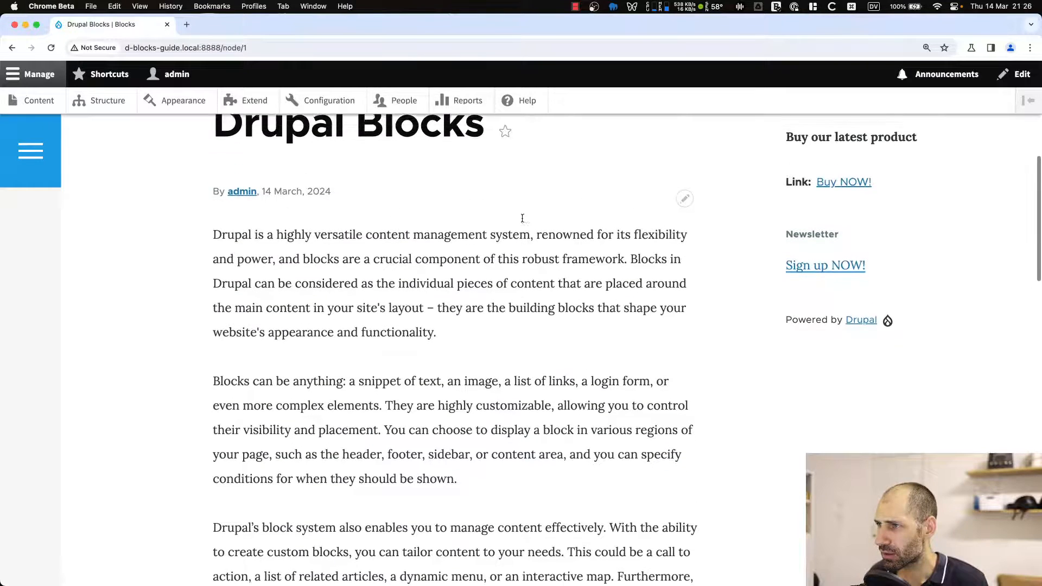
scroll(810, 154, "up", 1)
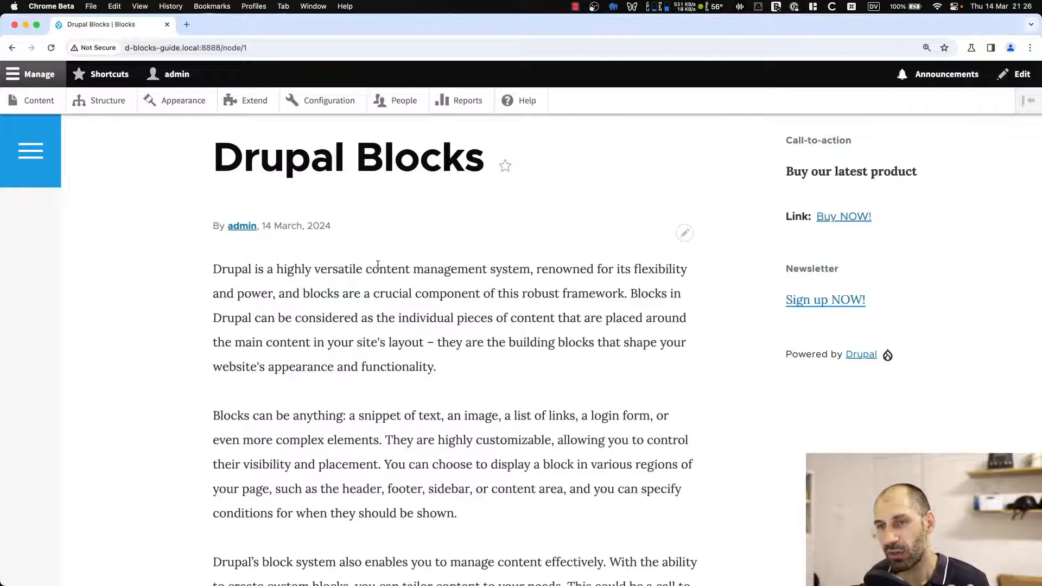
scroll(375, 269, "up", 10)
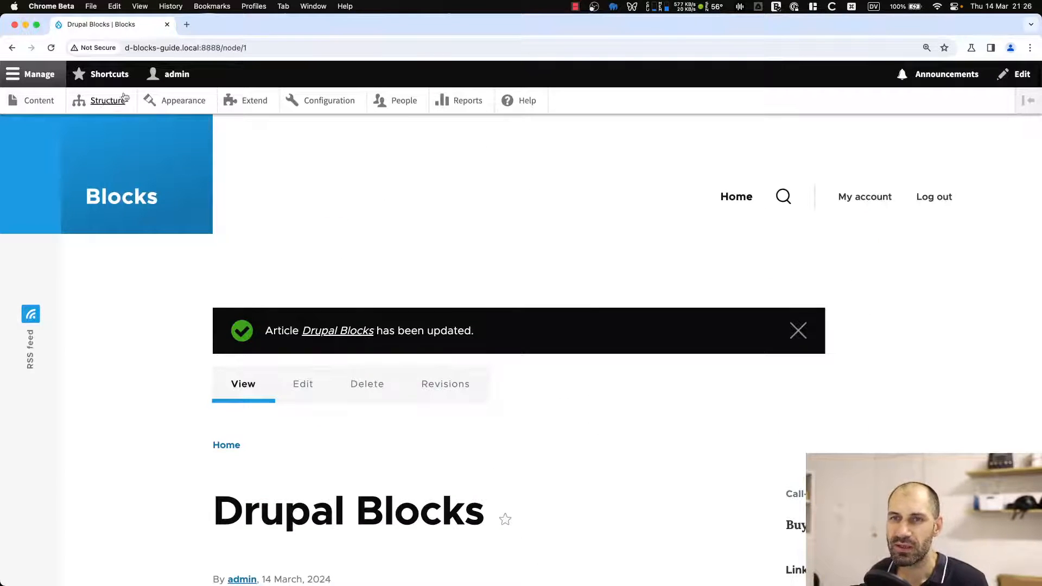
In the Article's default display, set the Blocks field format to Rendered entity with its label hidden, and save.
left_click(108, 101, "super")
key("ctrl+Tab")
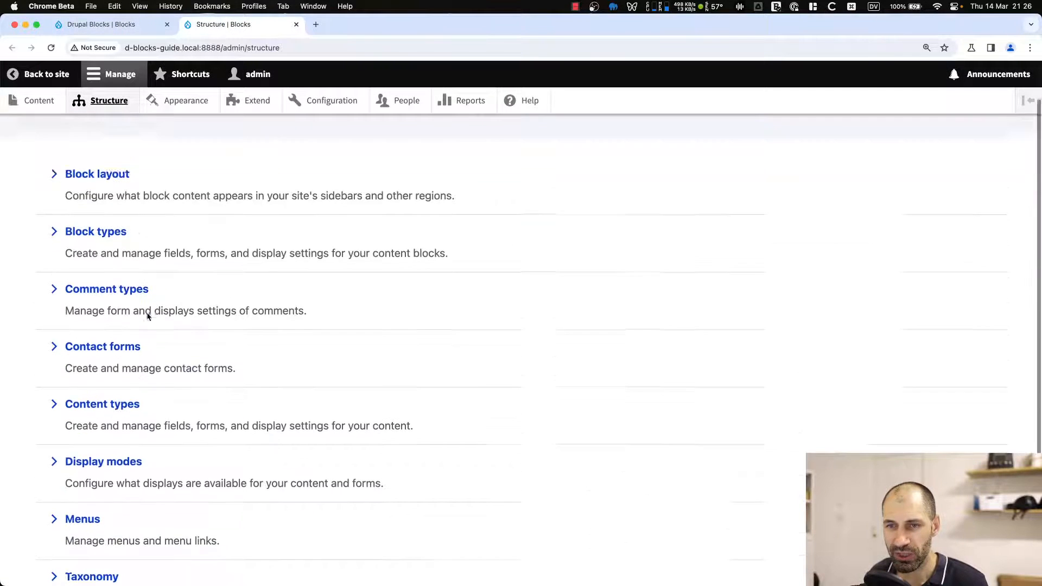
left_click(131, 377)
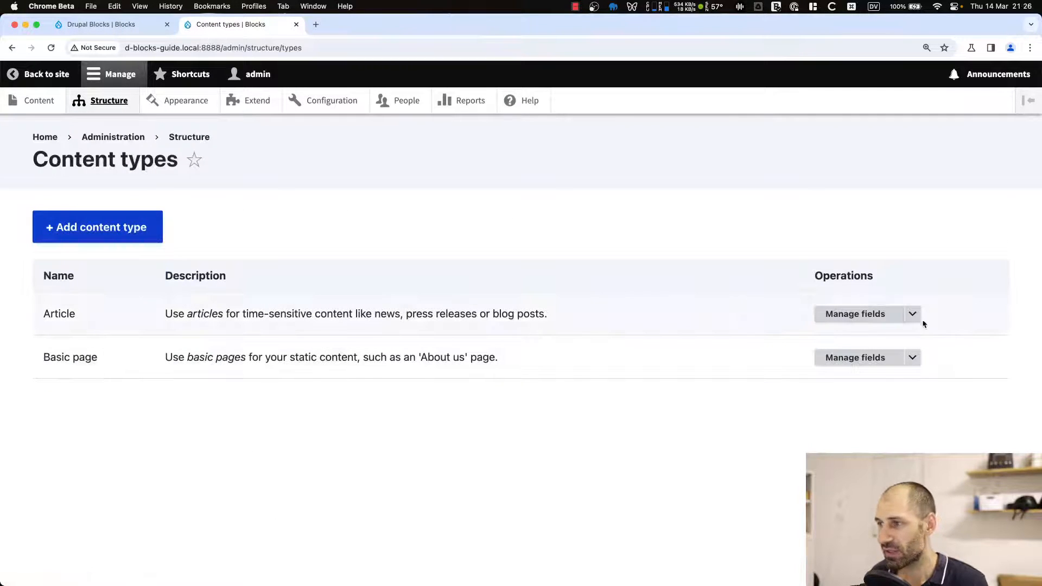
left_click(913, 314)
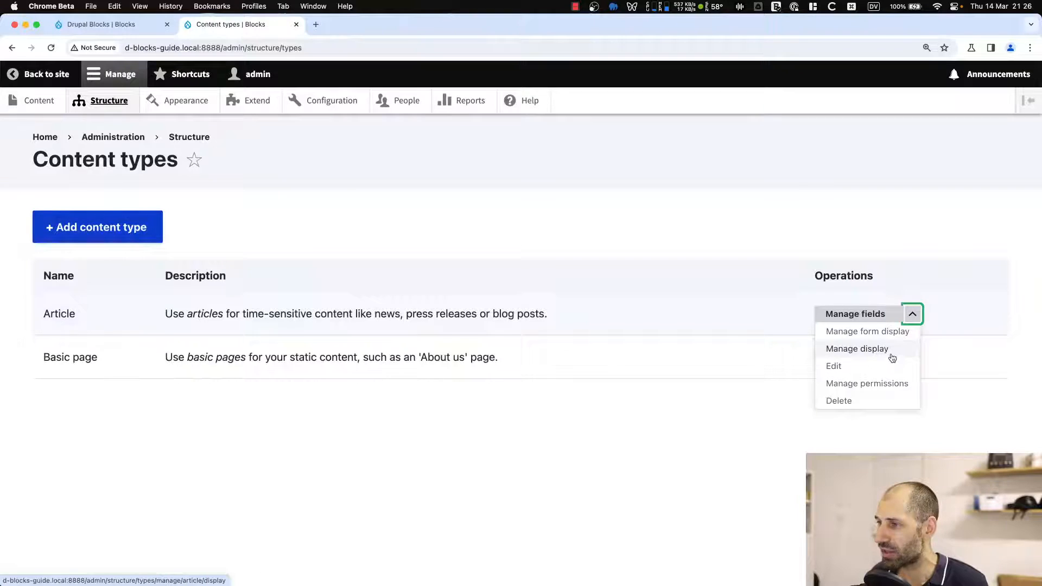
left_click(892, 350)
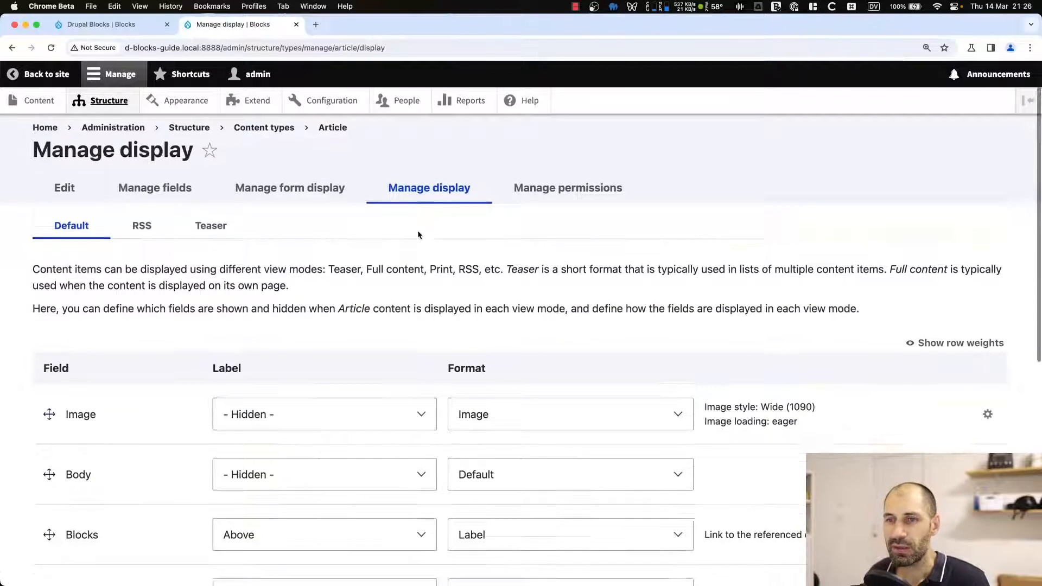
scroll(418, 235, "down", 5)
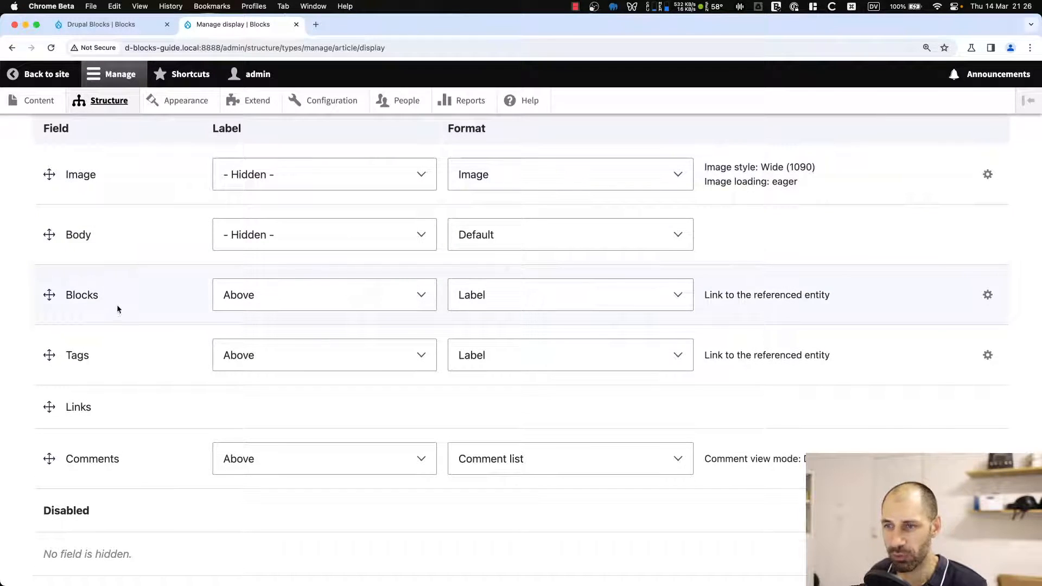
left_click(492, 294)
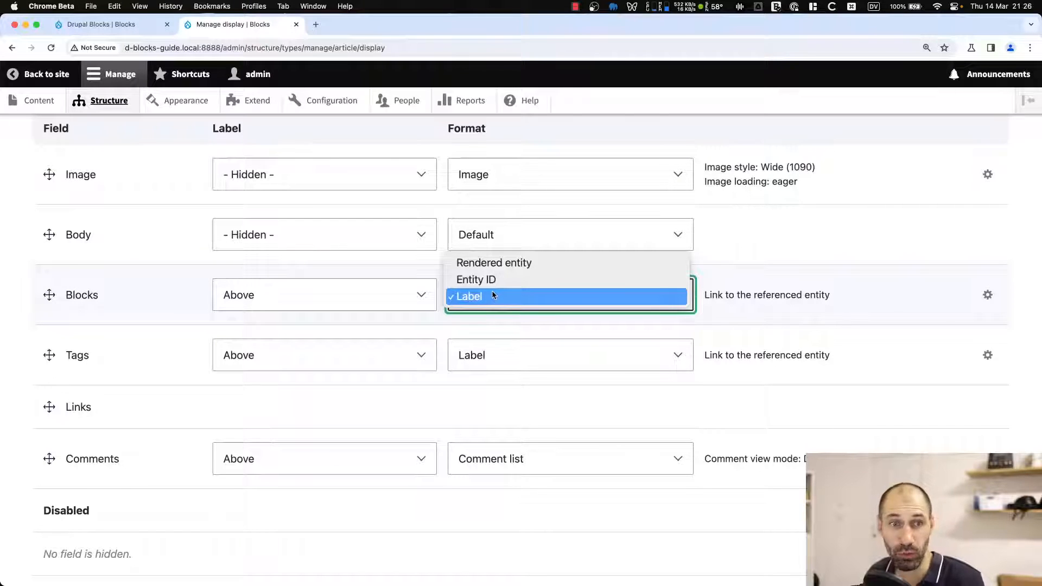
left_click(504, 265)
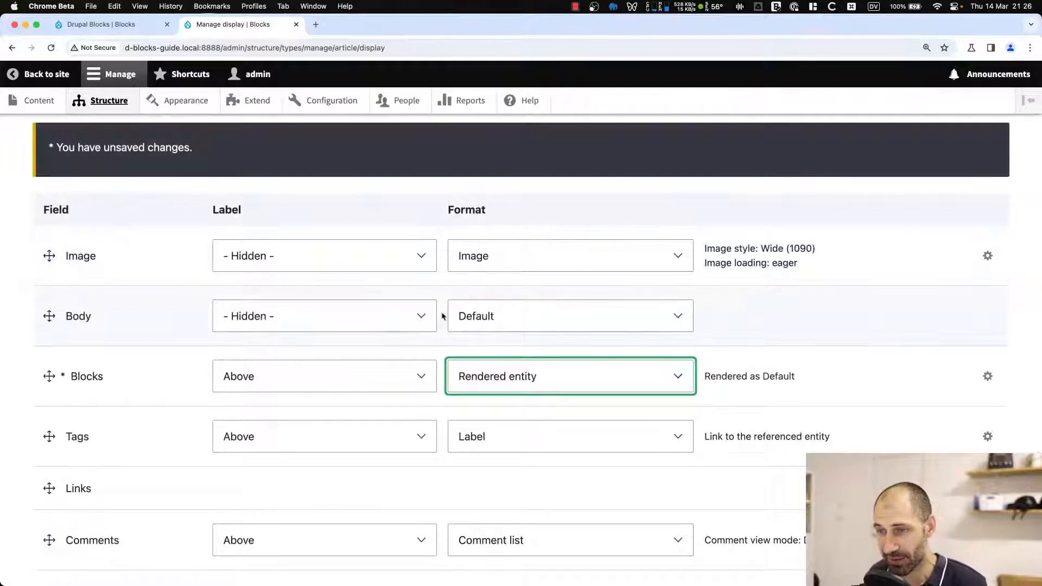
left_click(344, 373)
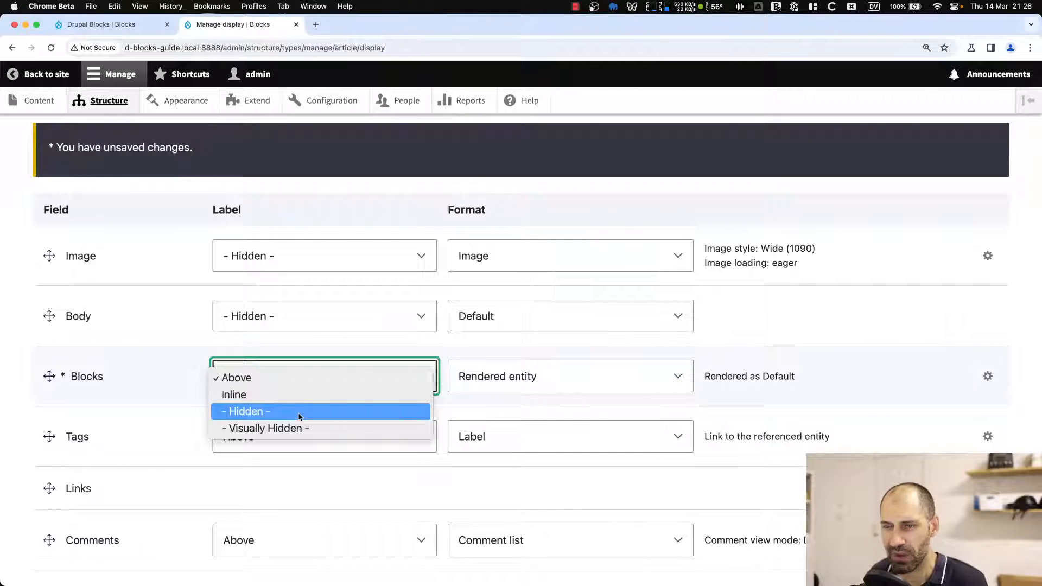
left_click(299, 417)
scroll(226, 279, "down", 2)
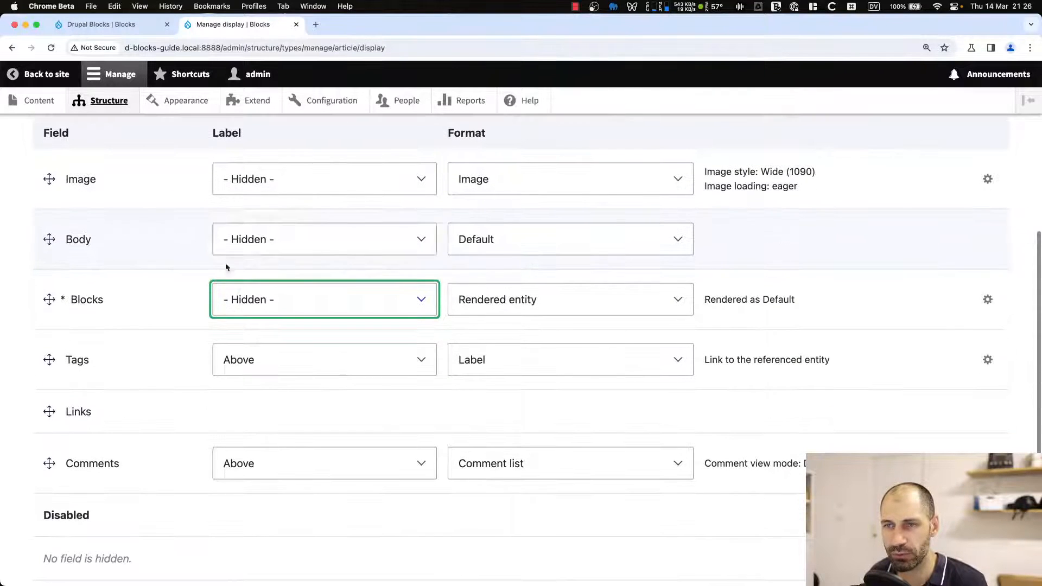
scroll(381, 341, "down", 4)
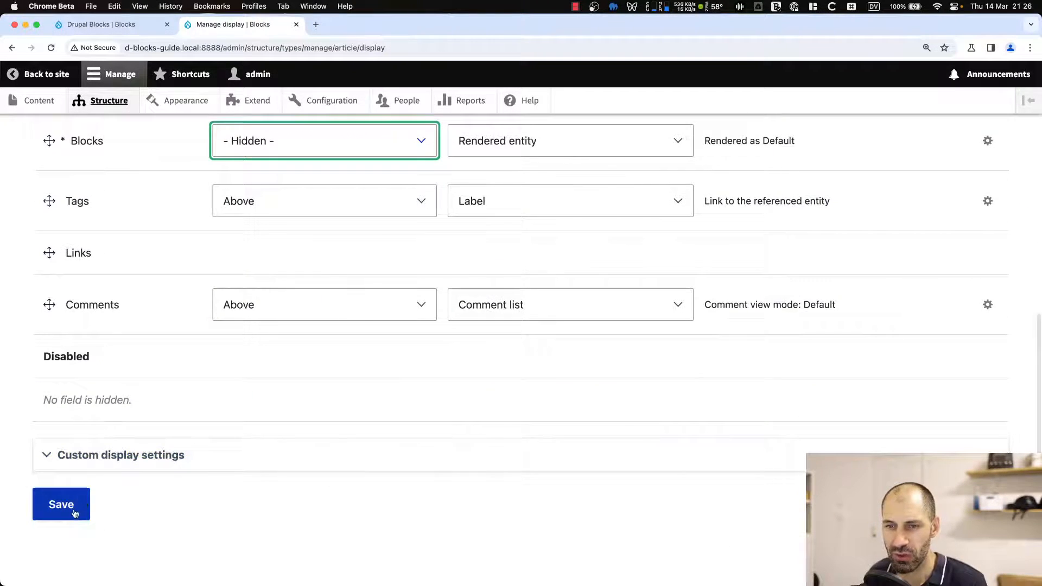
left_click(68, 505)
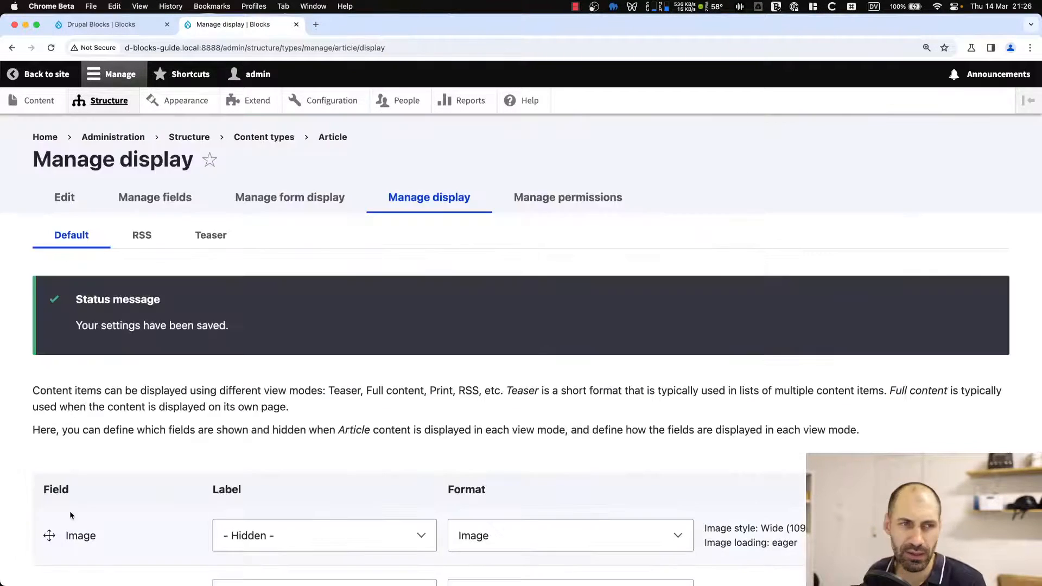
Reload the article and review the rendered call-to-action block beneath the body text.
left_click(125, 28)
left_click(194, 48)
key("Return")
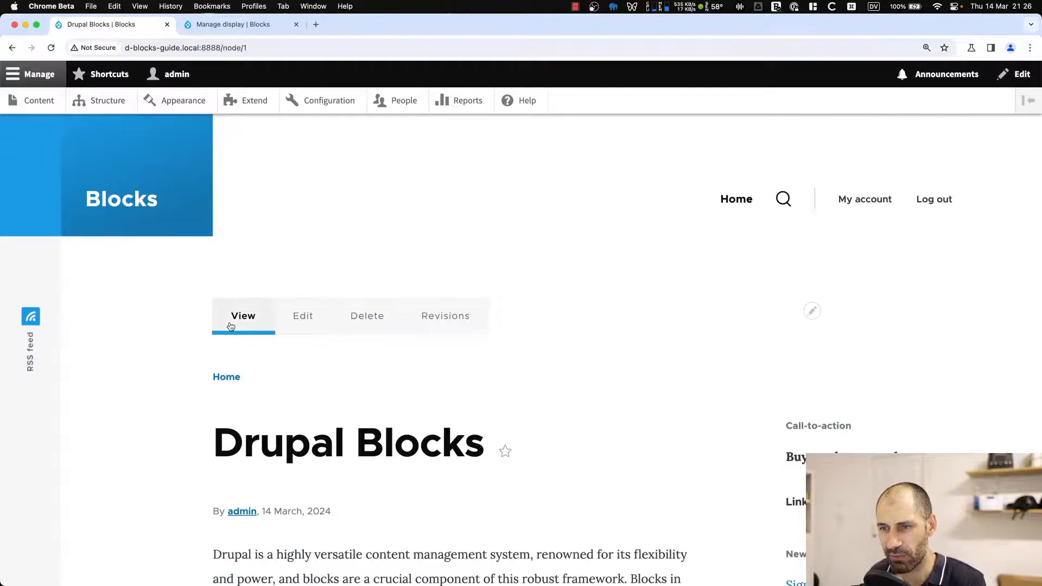
scroll(231, 324, "down", 5)
scroll(231, 324, "down", 10)
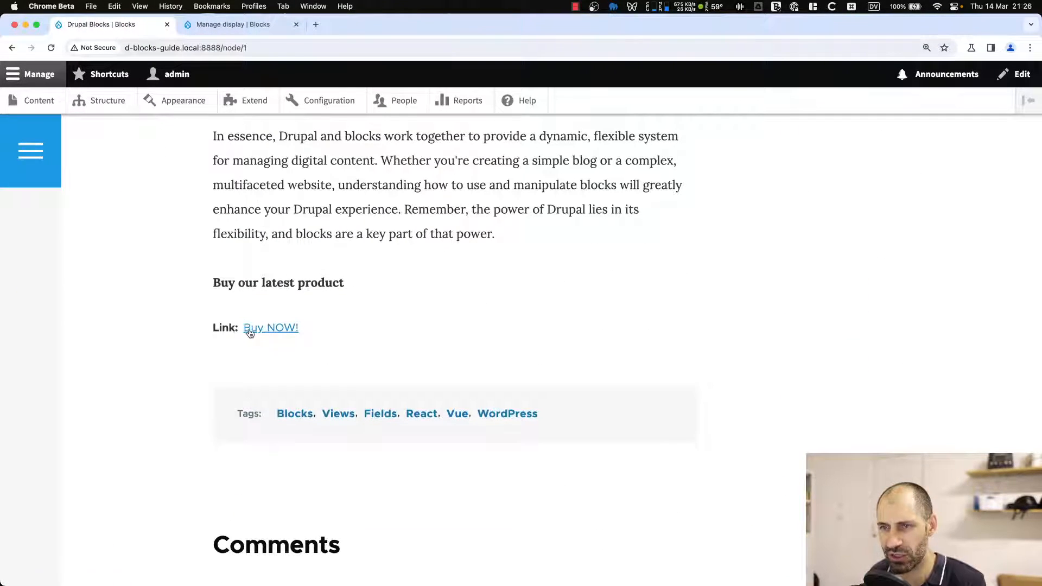
left_click_drag(205, 284, 347, 275)
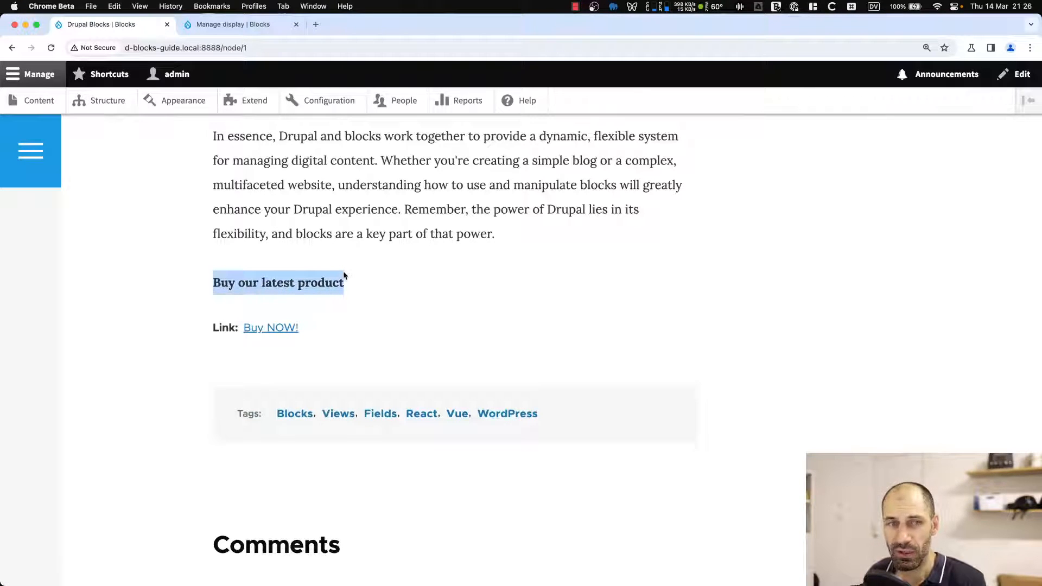
left_click(289, 300)
left_click_drag(212, 283, 313, 333)
left_click(313, 333)
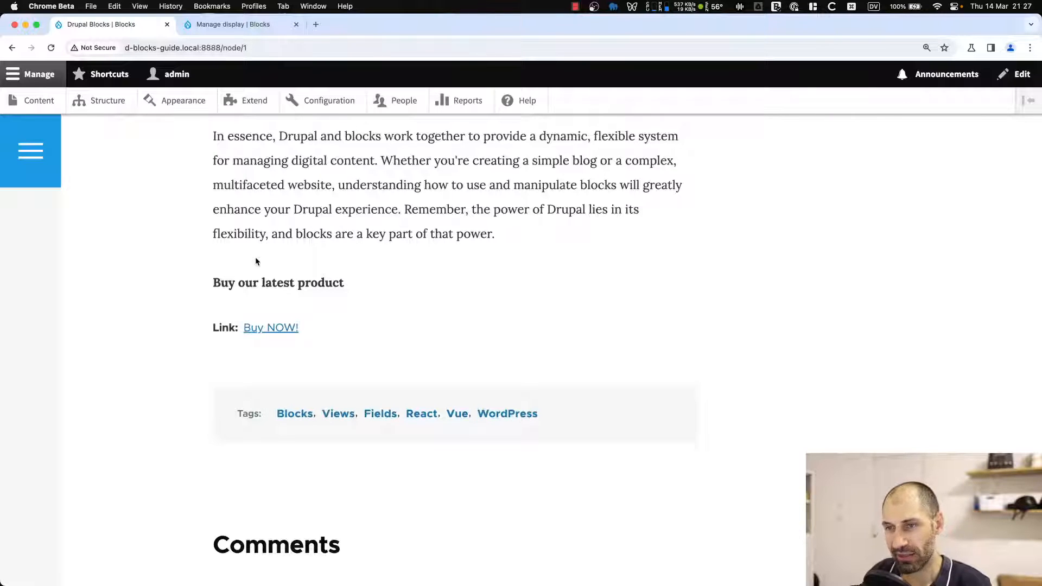
scroll(349, 298, "up", 10)
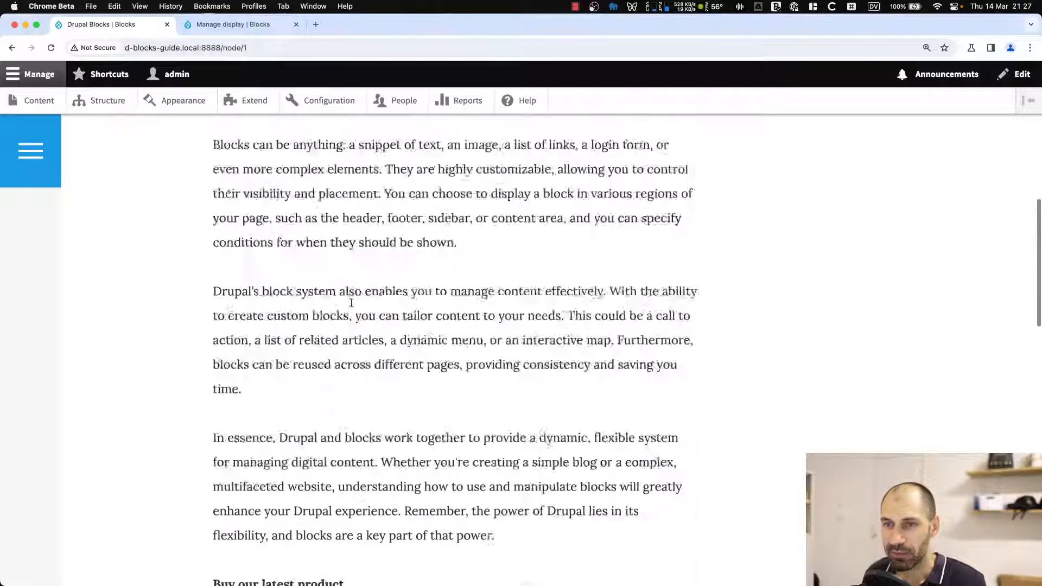
Open the Buy NOW! content block for editing to examine its body, then return to the content blocks list.
left_click(36, 101)
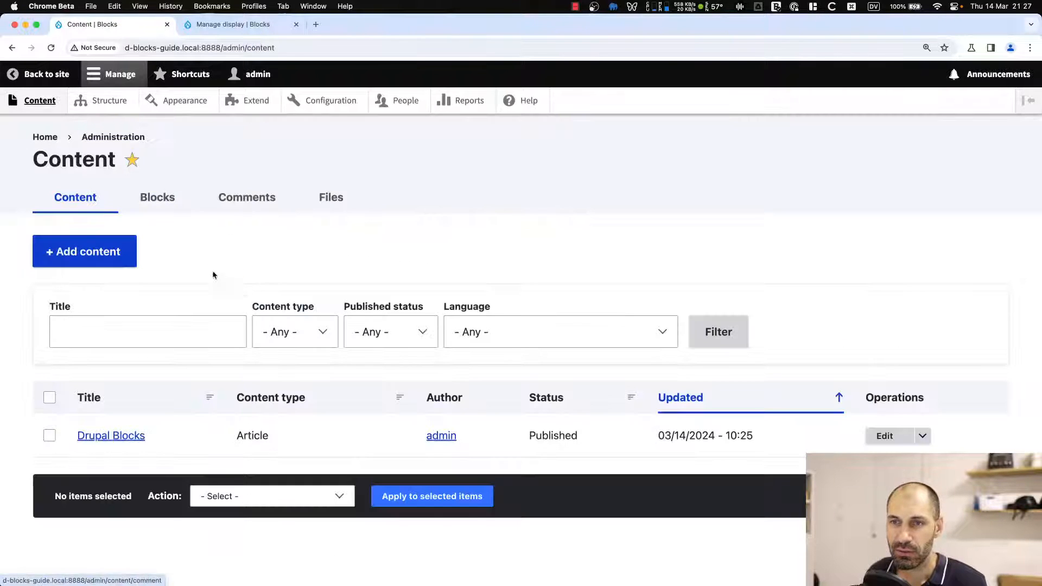
left_click(160, 198)
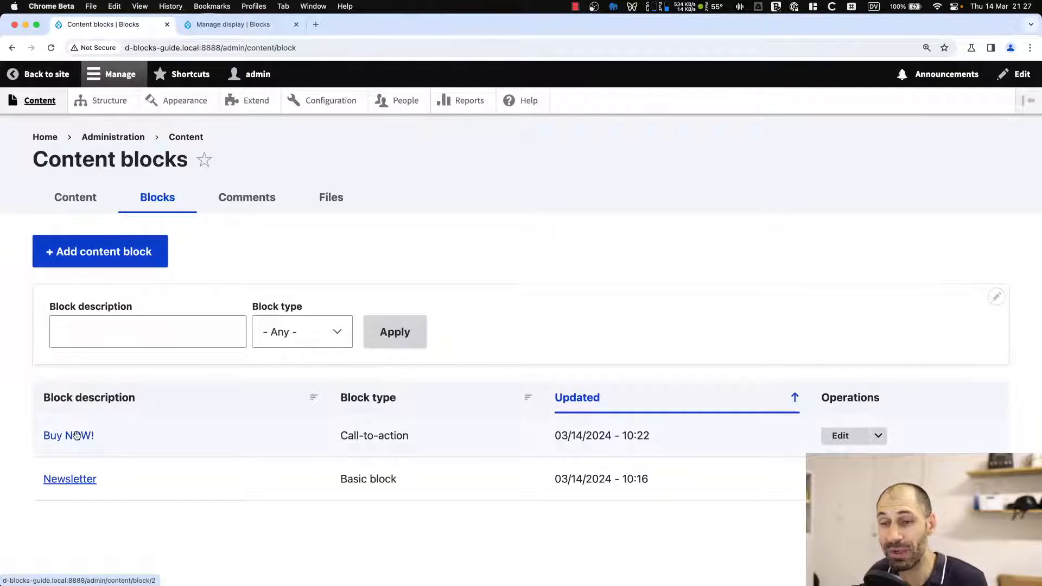
left_click(839, 435)
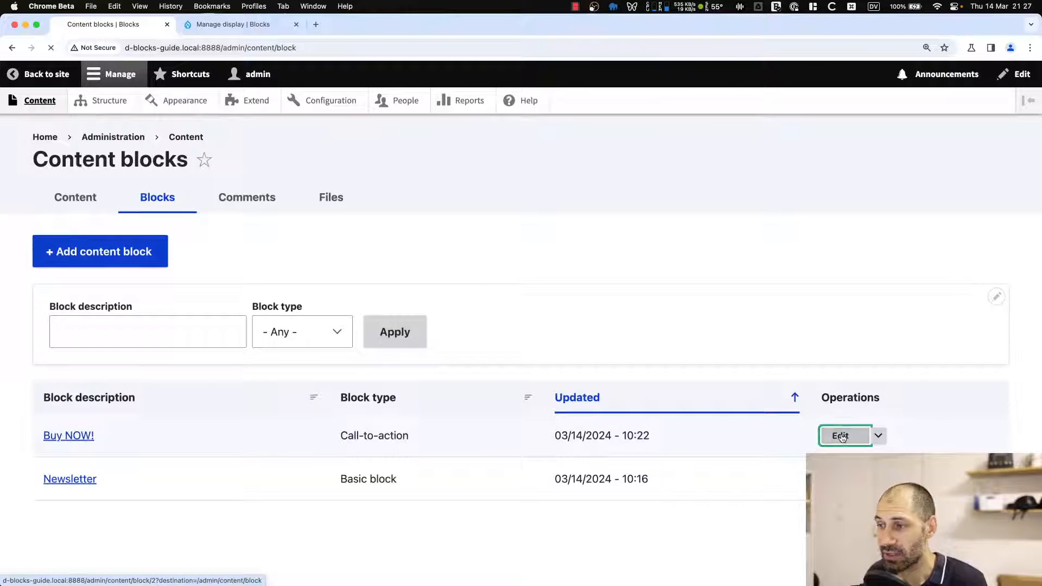
left_click_drag(278, 376, 41, 380)
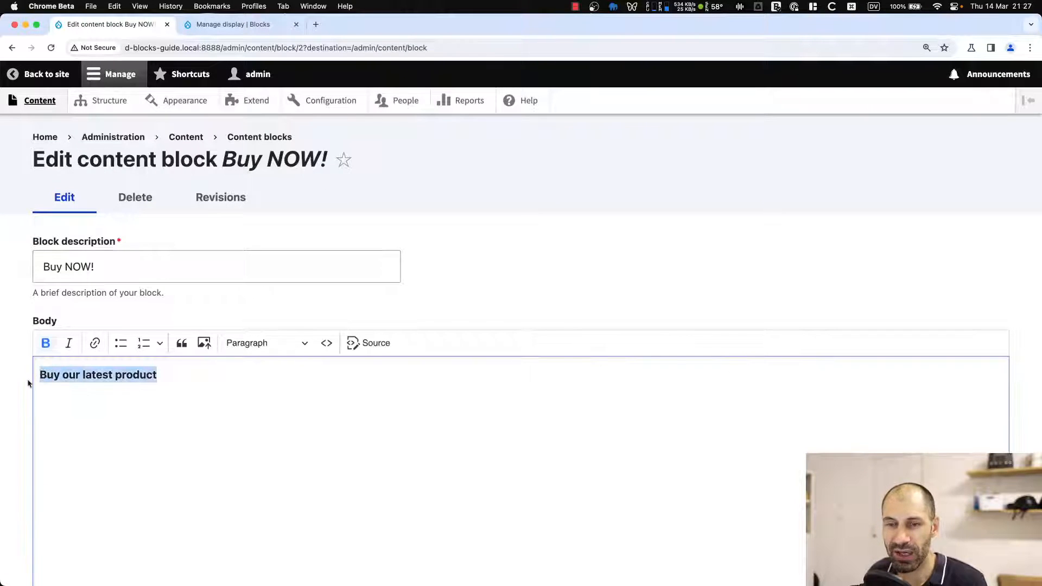
left_click(225, 377)
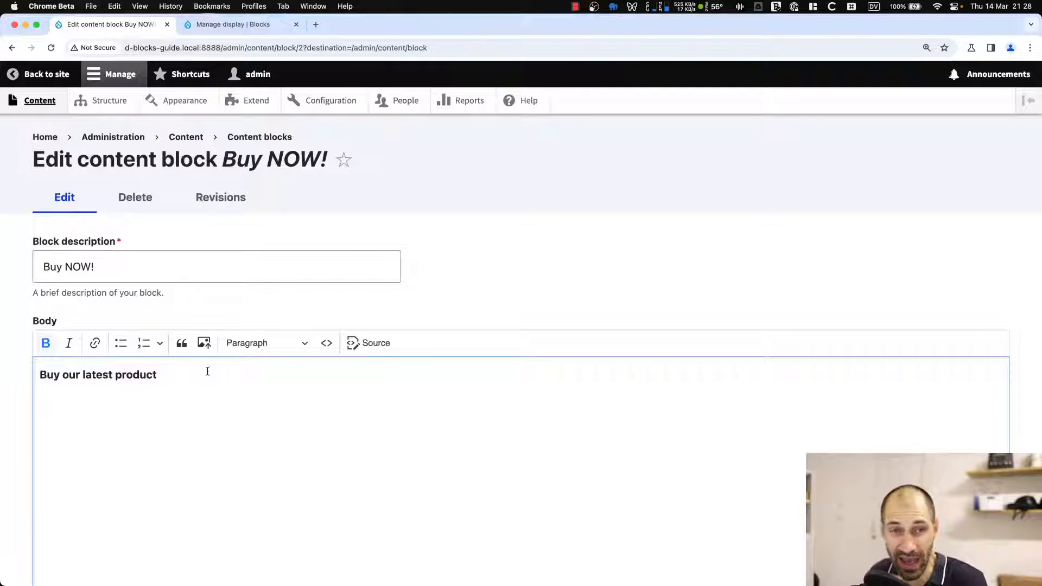
key("super+[")
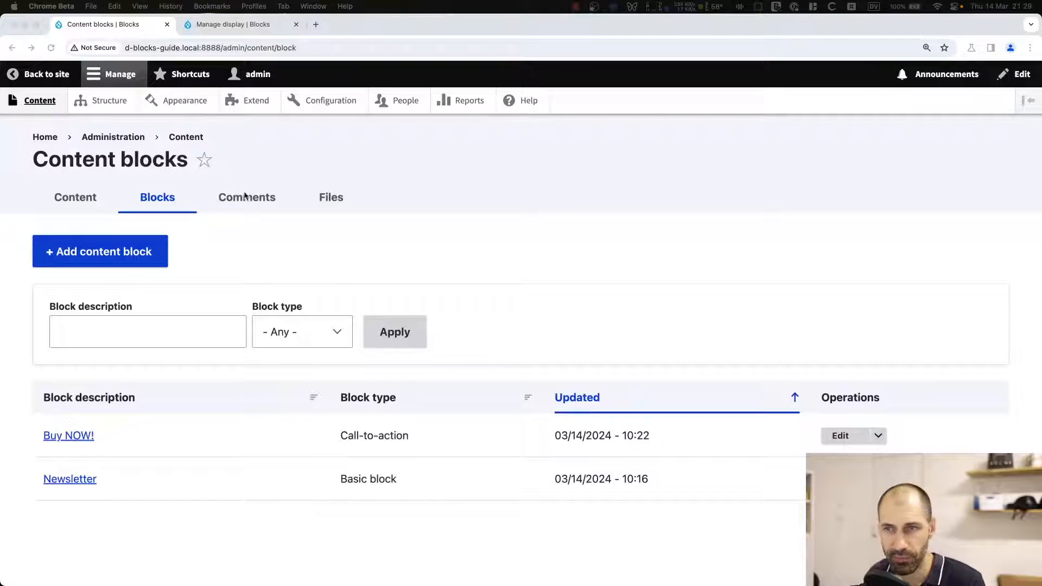
Open the Call-to-action block's configuration in the Olivero block layout and review each of its visibility condition tabs.
left_click(239, 245)
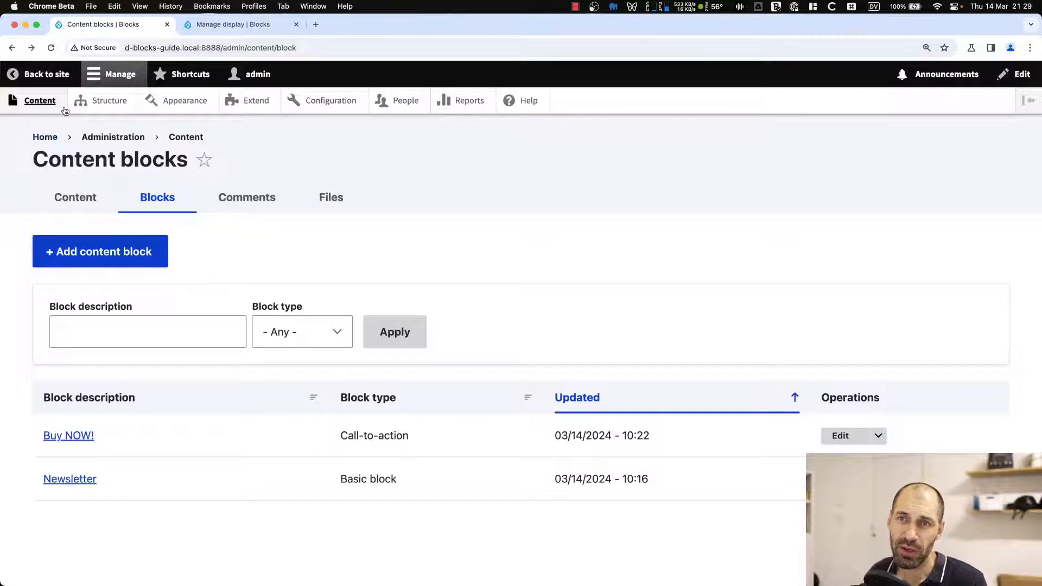
left_click(89, 100)
scroll(89, 201, "down", 1)
left_click(90, 209)
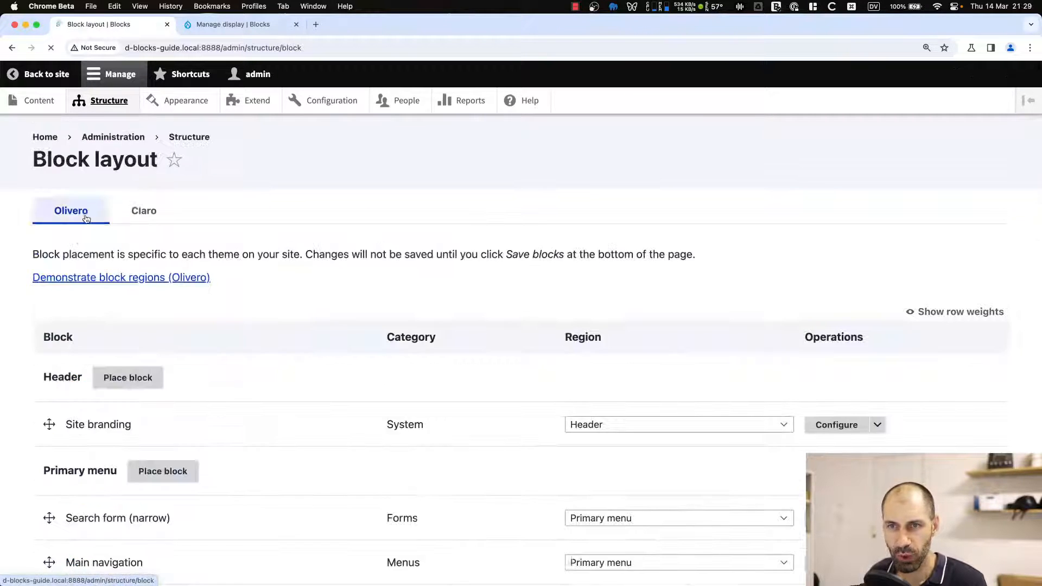
scroll(105, 308, "down", 1)
scroll(106, 308, "down", 10)
scroll(106, 308, "down", 5)
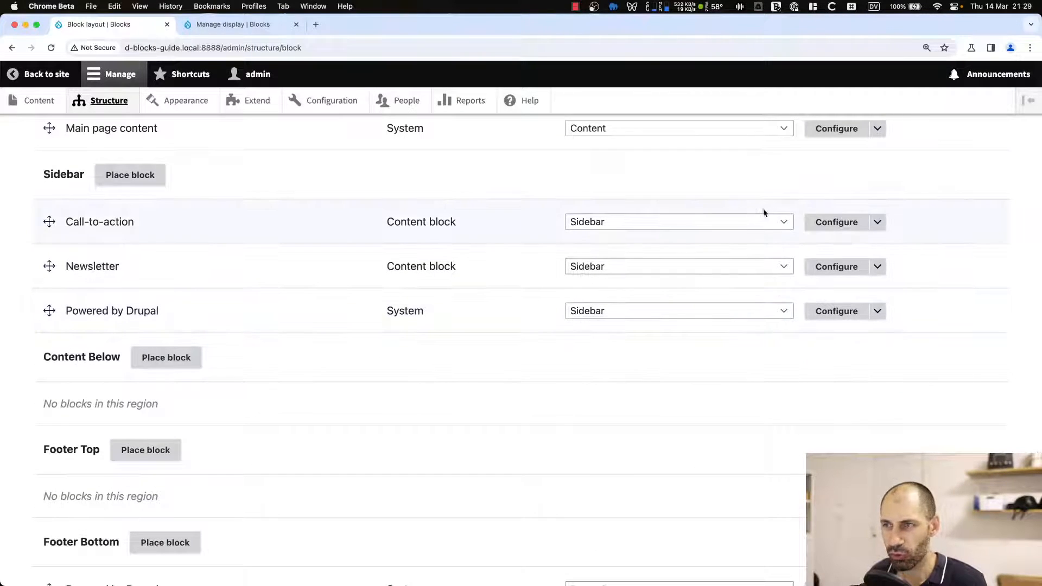
left_click(839, 223)
scroll(183, 347, "down", 4)
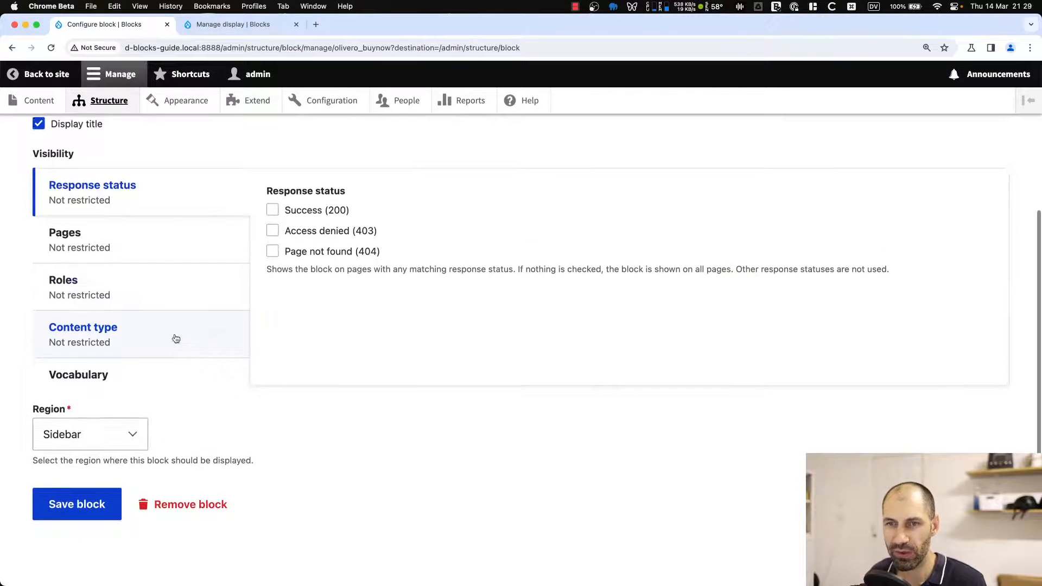
left_click(119, 279)
left_click(120, 307)
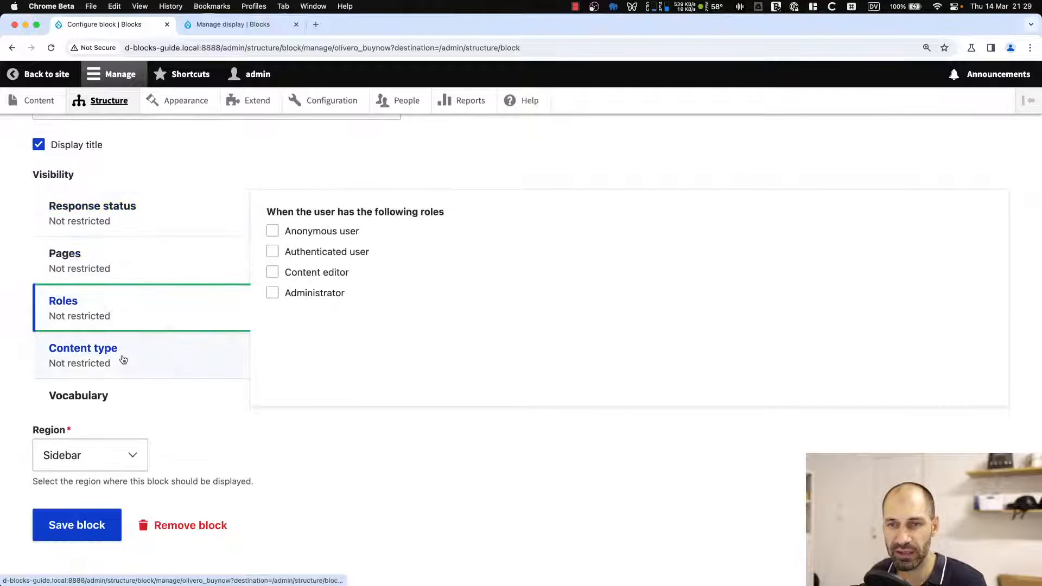
left_click(121, 355)
left_click(126, 392)
left_click(120, 359)
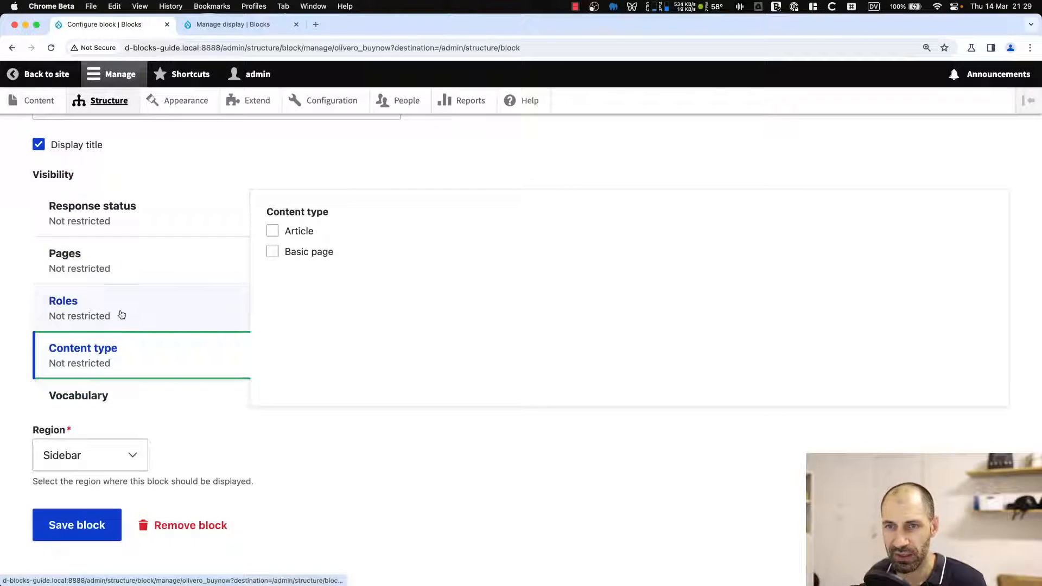
left_click(117, 313)
left_click(114, 267)
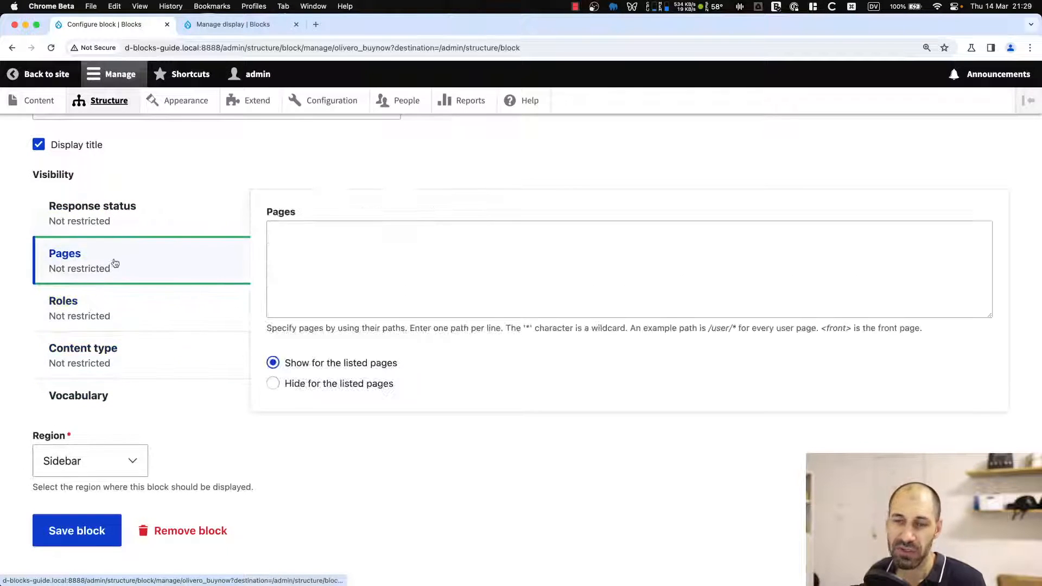
left_click(119, 218)
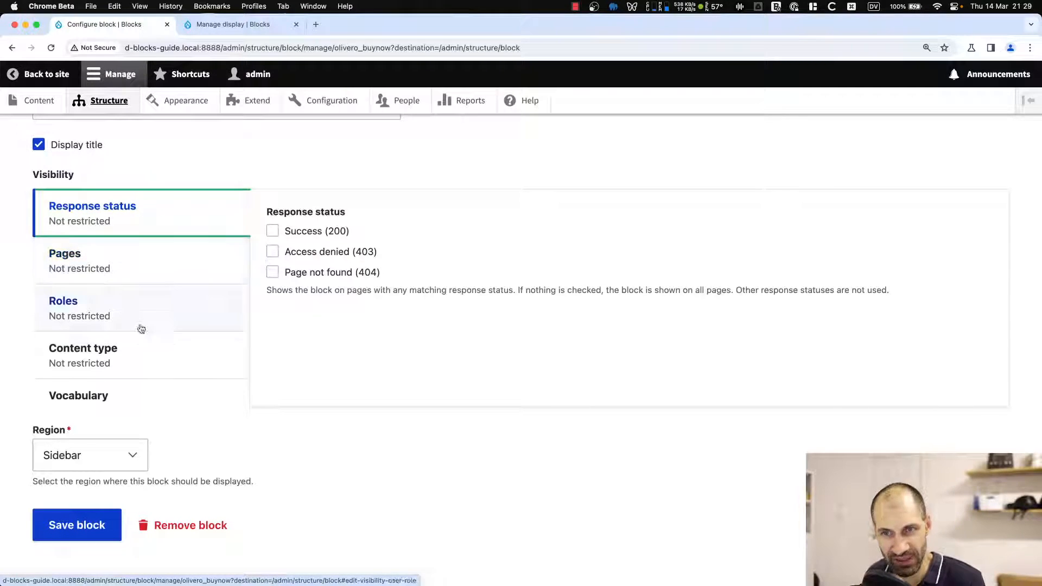
left_click(156, 272)
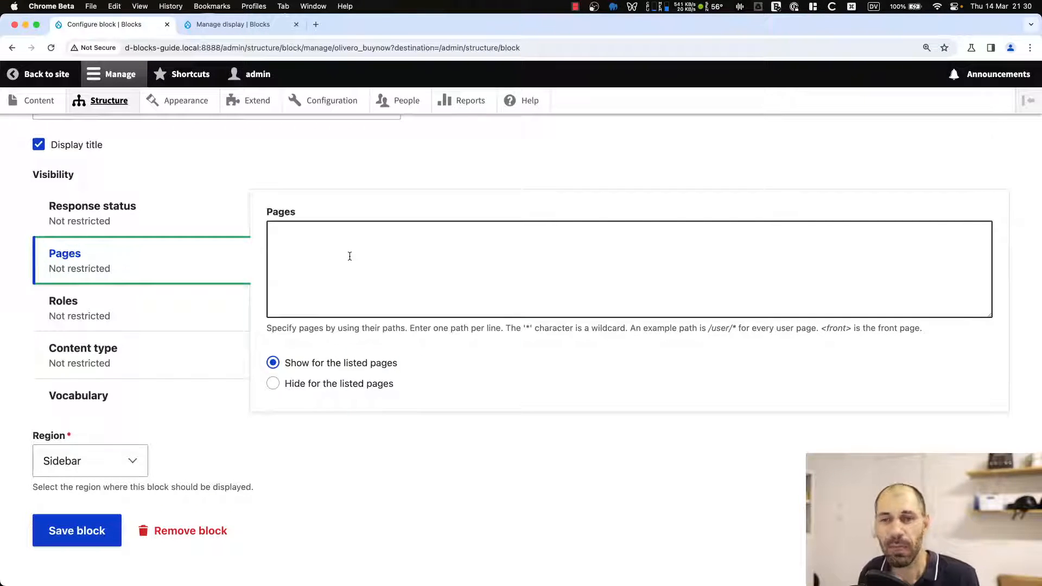
left_click(85, 312)
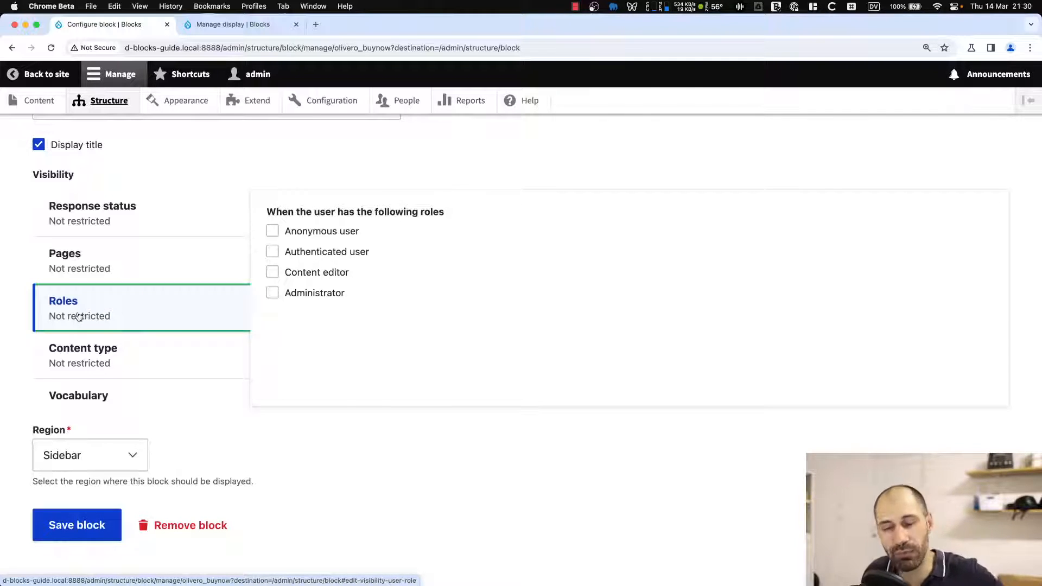
left_click(82, 348)
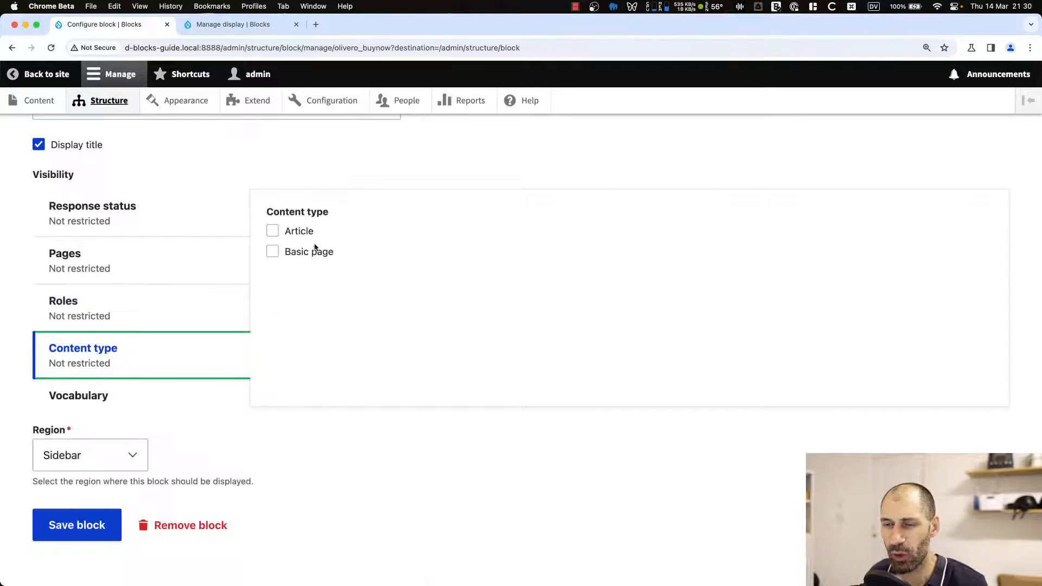
left_click(194, 405)
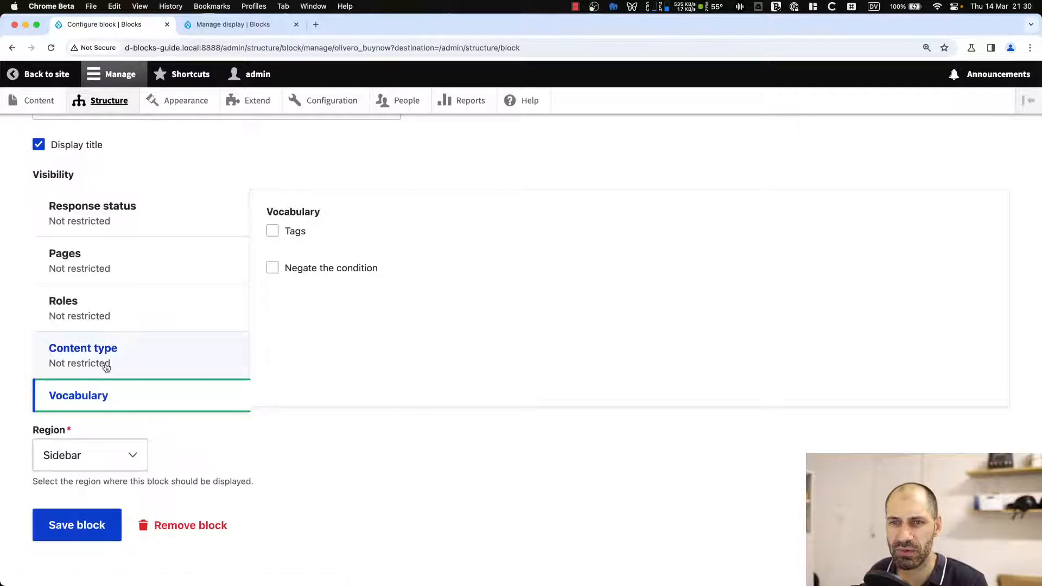
scroll(106, 361, "up", 4)
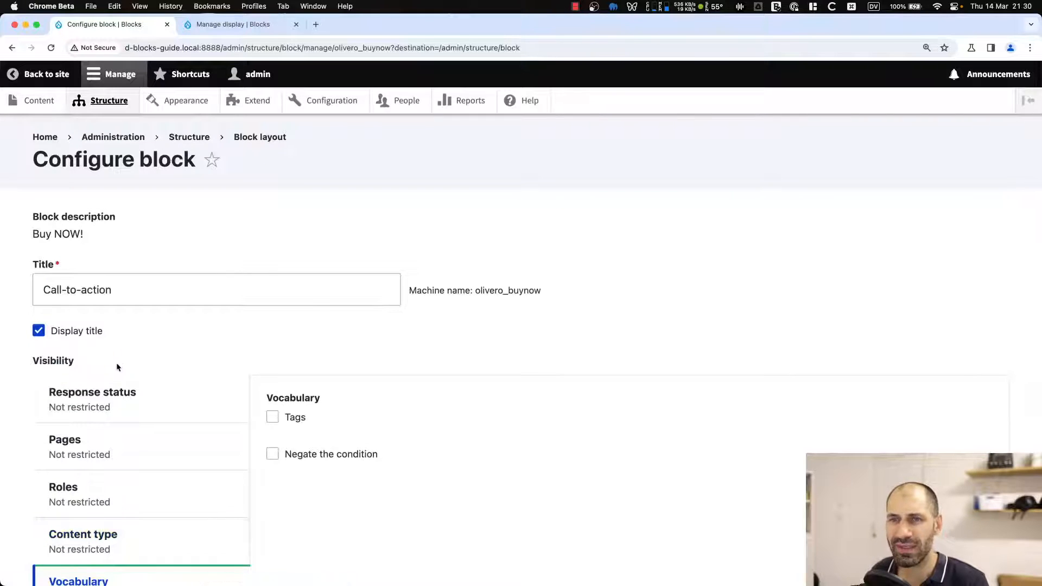
scroll(116, 365, "down", 5)
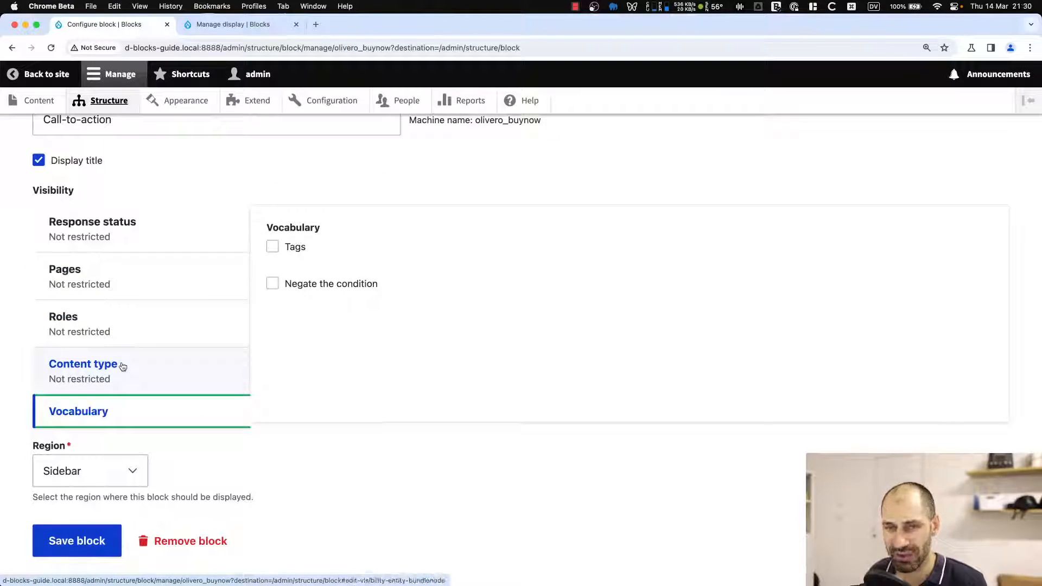
left_click(143, 369)
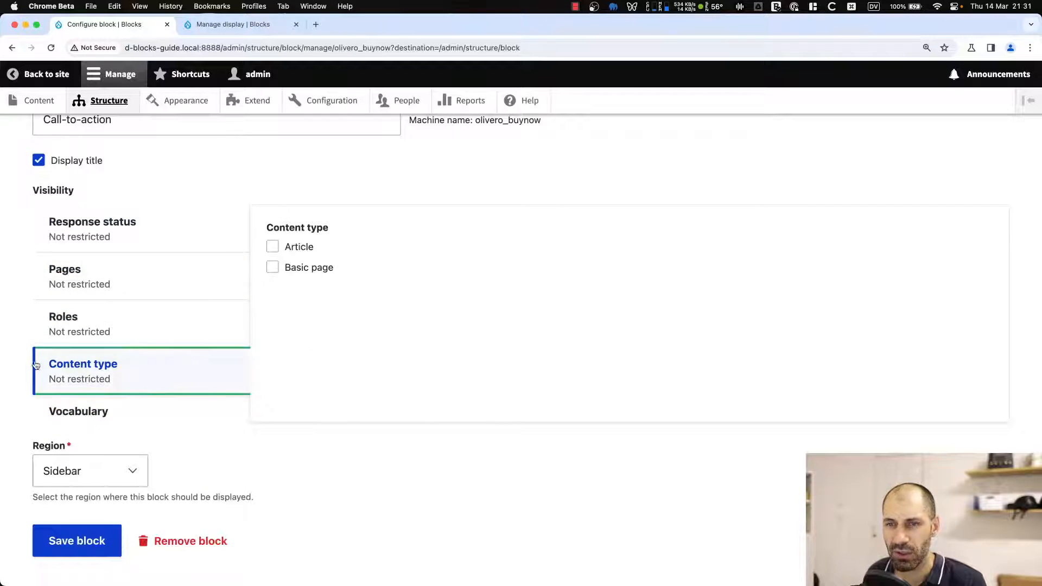
Restrict the Call-to-action block's visibility to the Article content type, leaving roles unrestricted, and save the block.
left_click(297, 247)
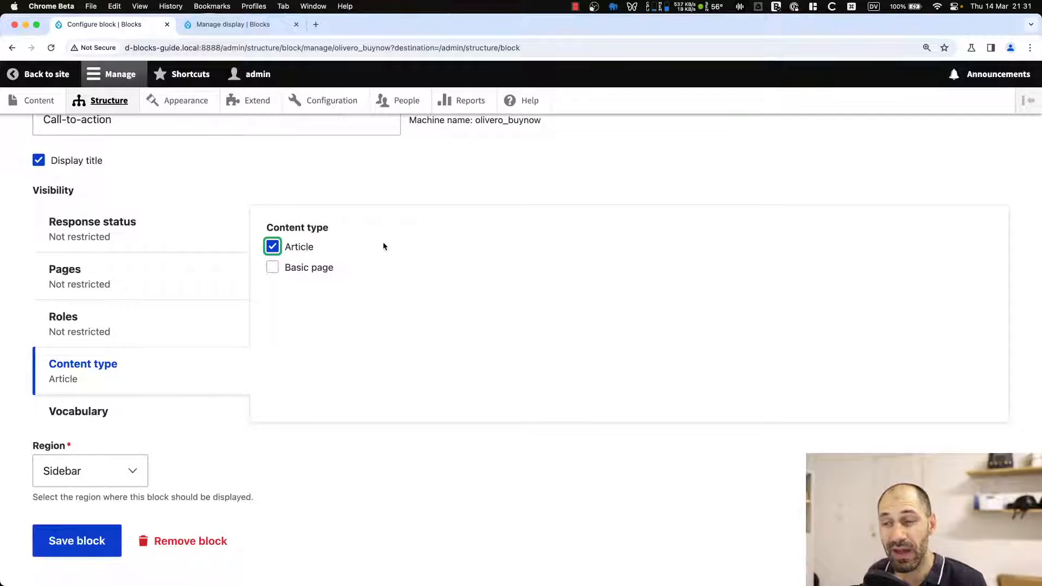
left_click(371, 194)
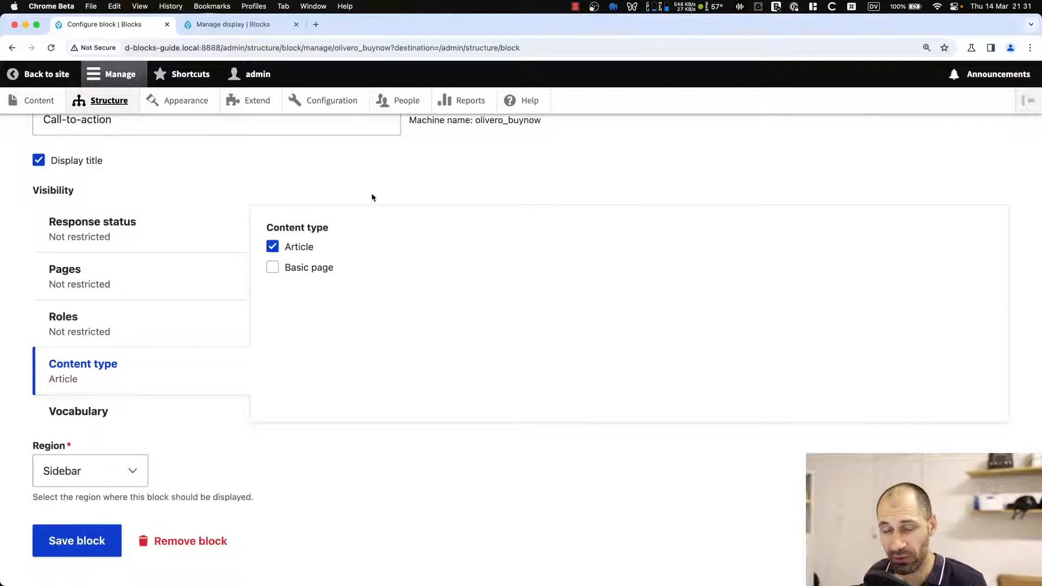
left_click(87, 333)
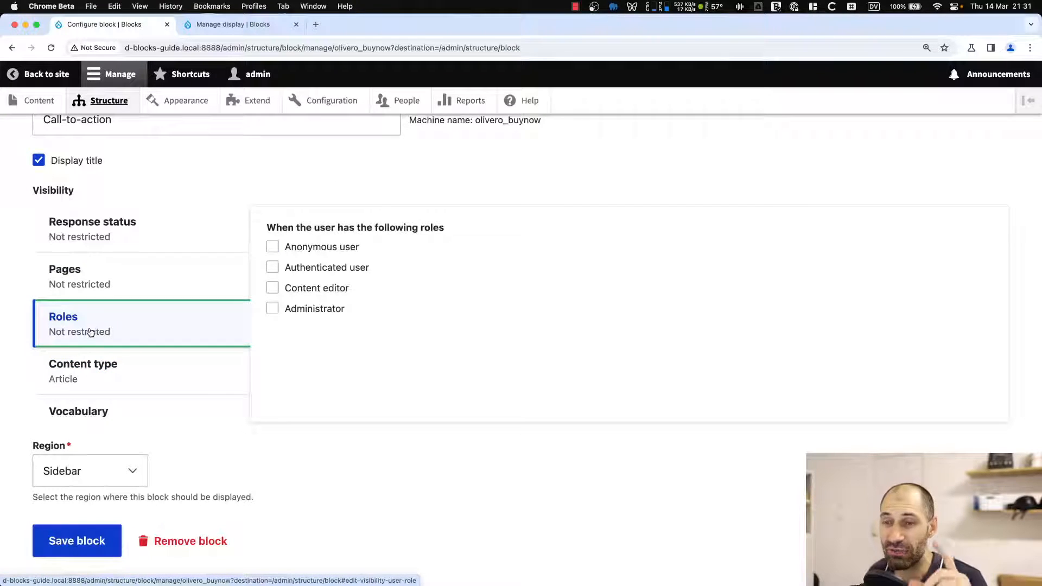
left_click(98, 368)
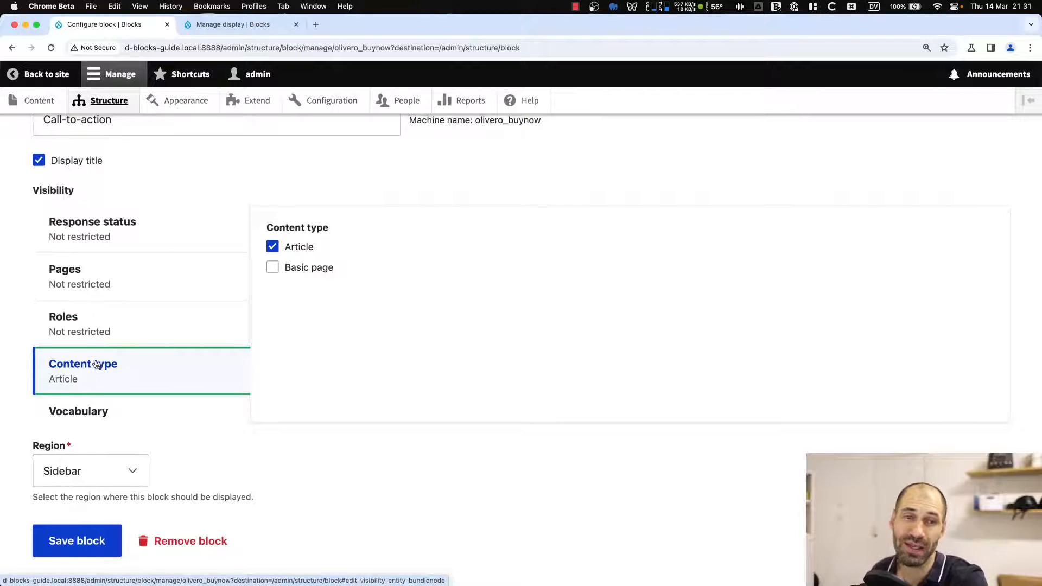
left_click(161, 334)
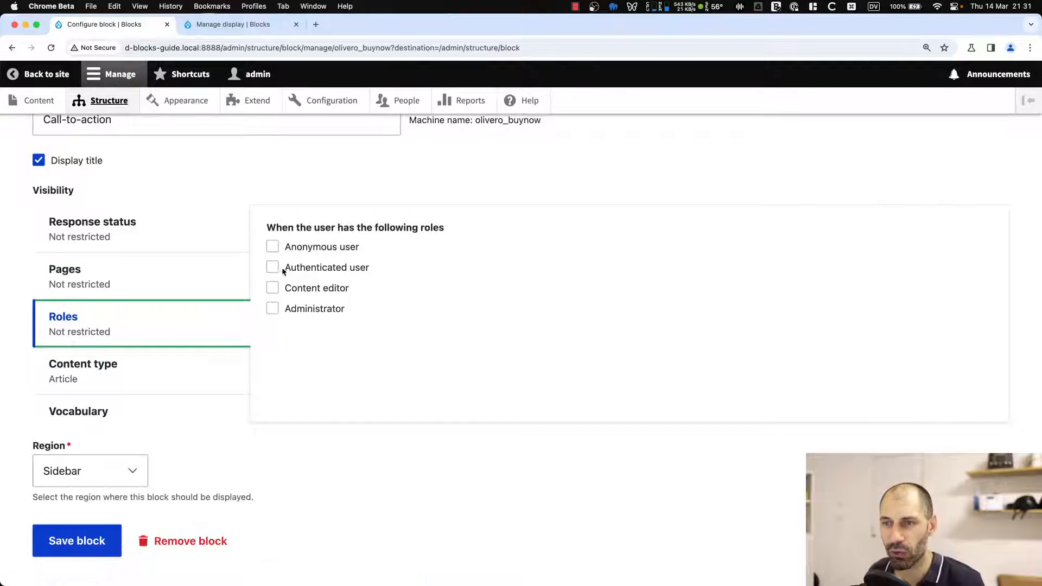
left_click(299, 248)
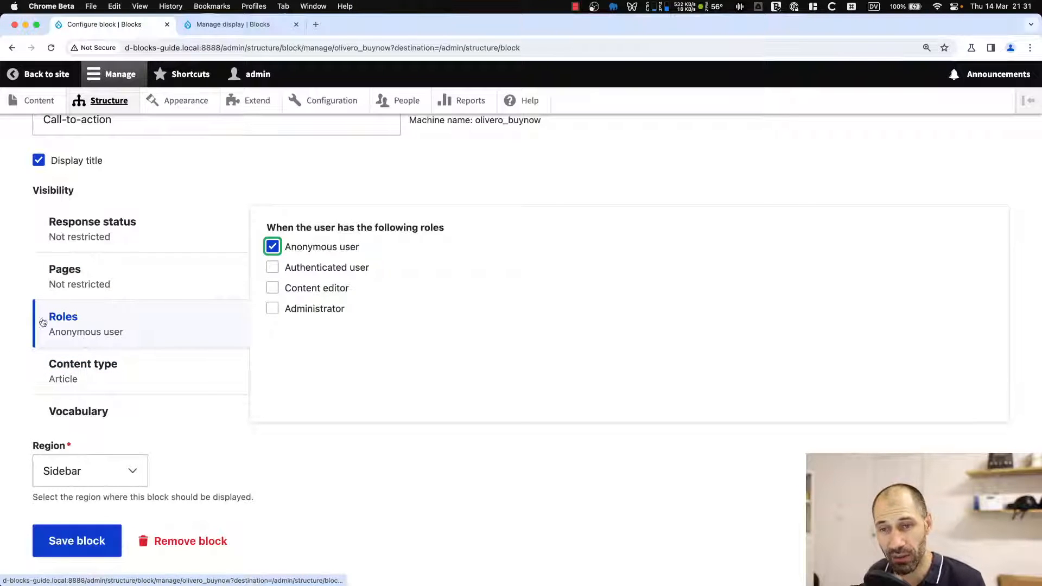
left_click(113, 365)
left_click(124, 334)
left_click(130, 350)
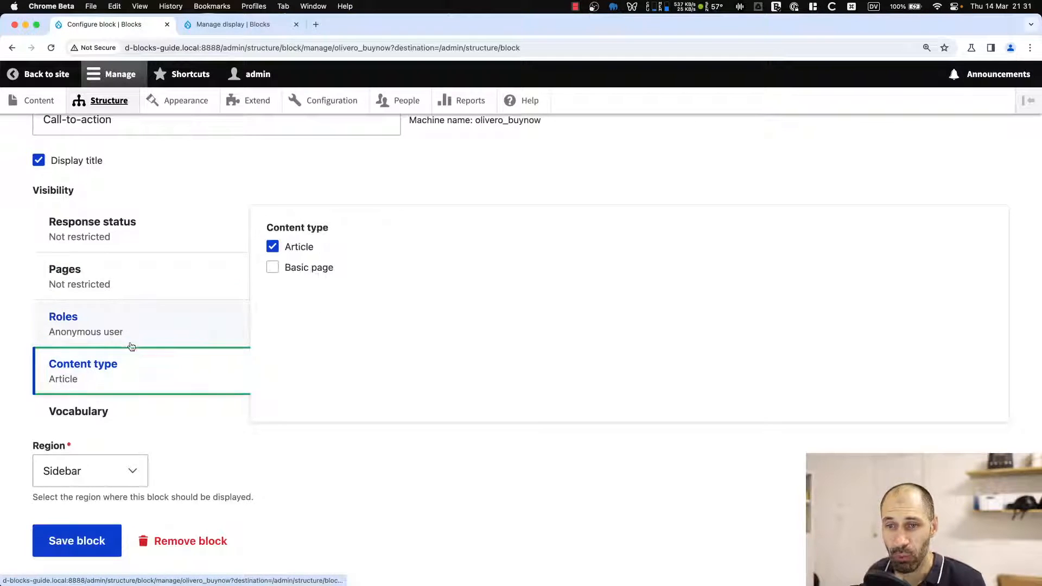
left_click(134, 335)
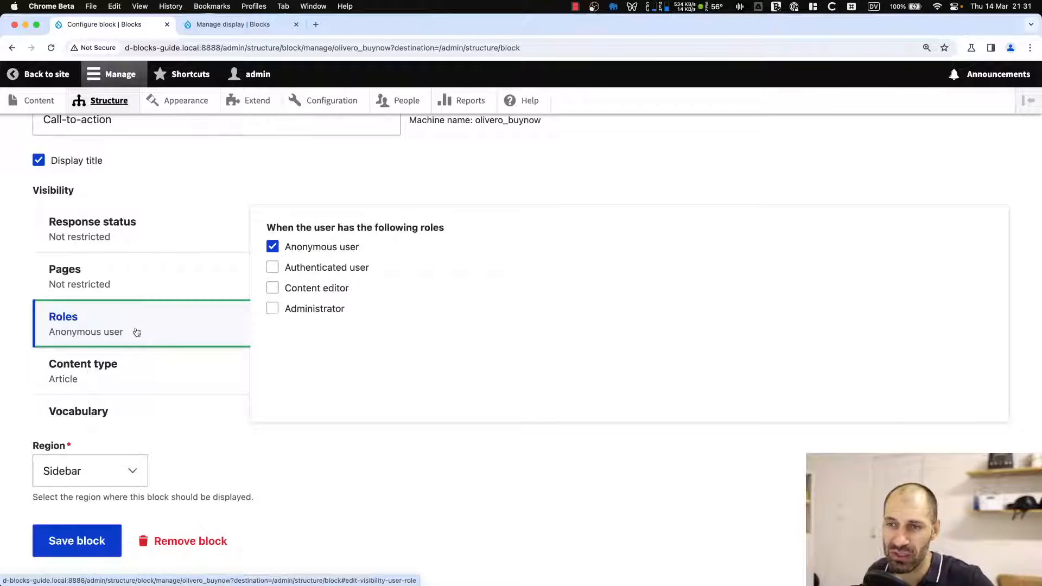
left_click(142, 359)
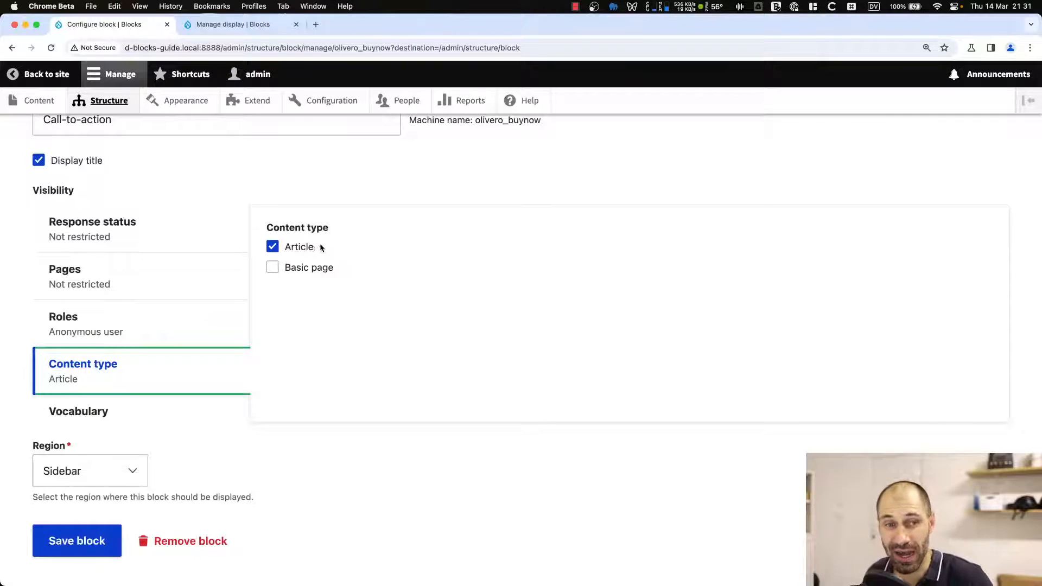
left_click(159, 335)
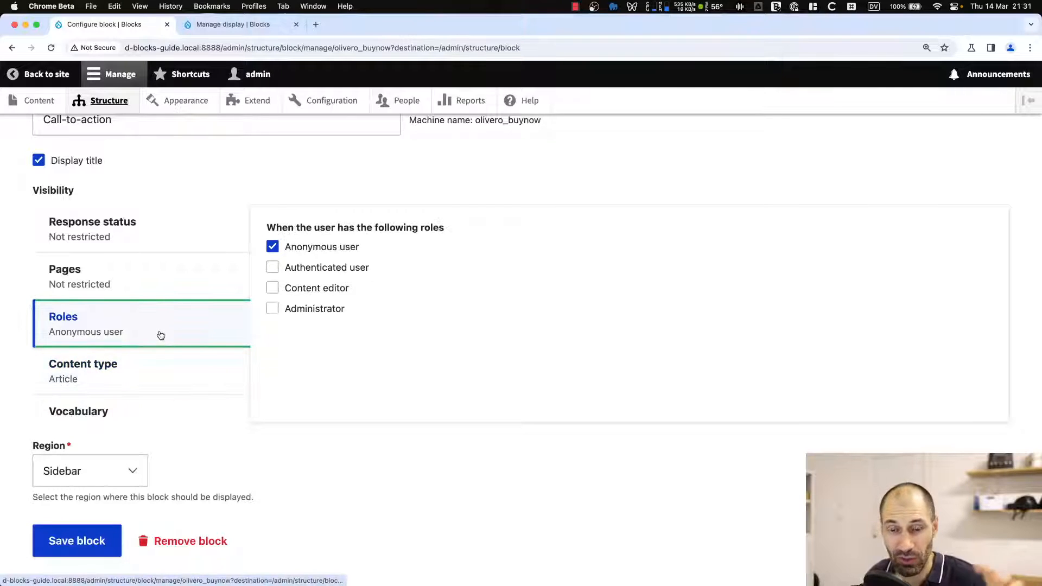
left_click(169, 368)
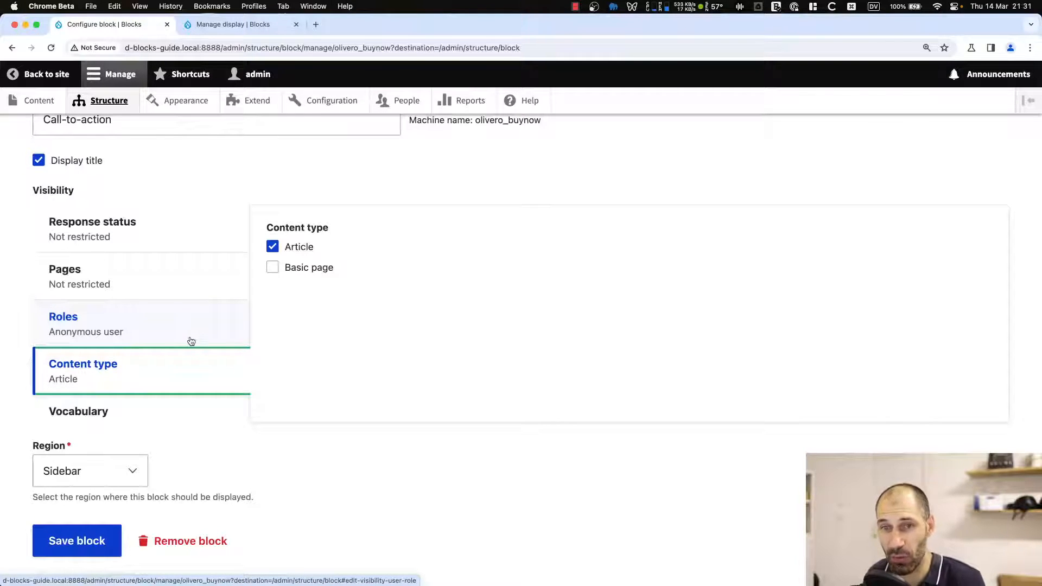
left_click(191, 341)
left_click(191, 364)
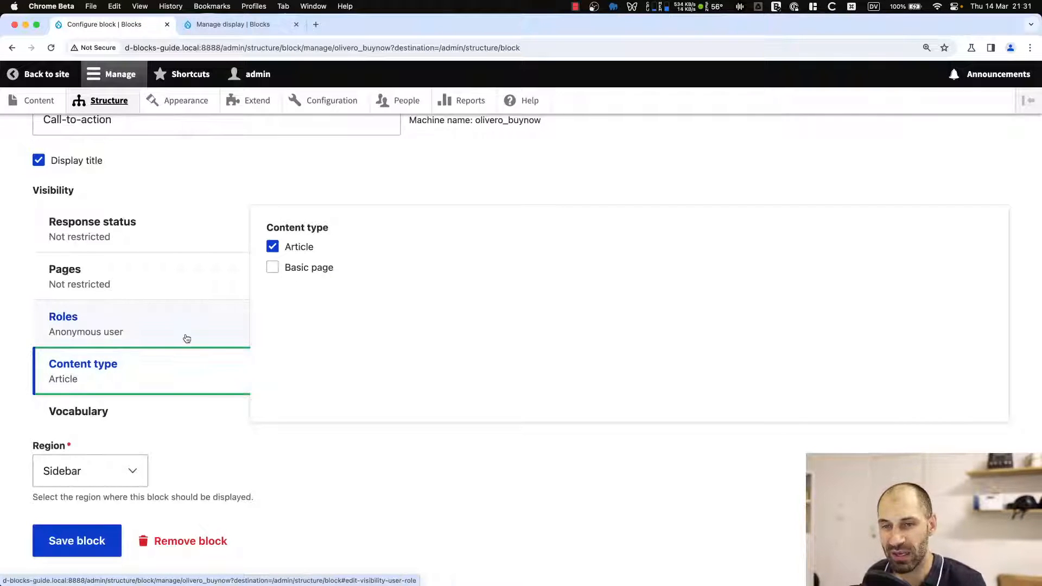
left_click(187, 339)
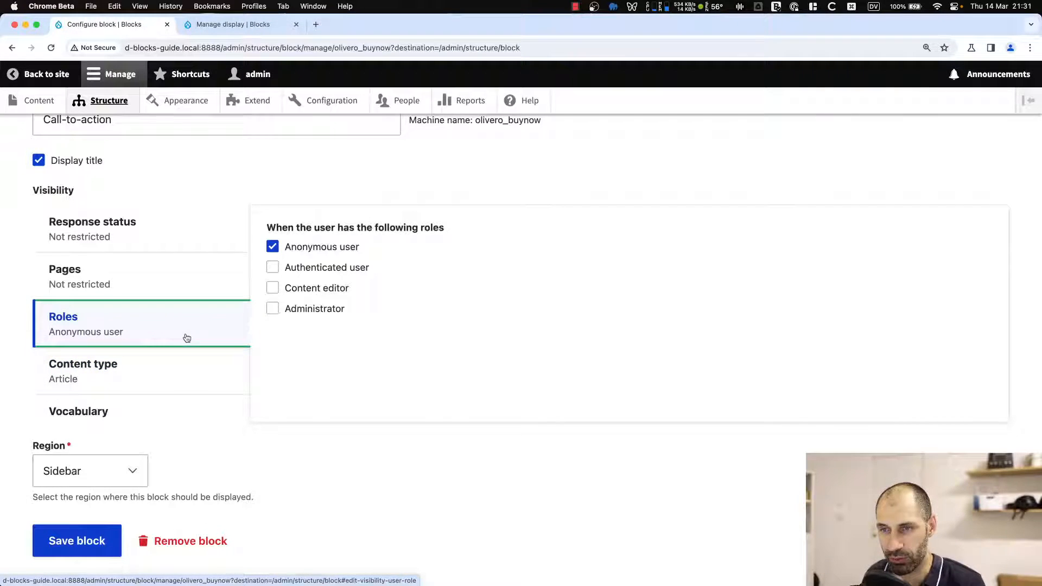
left_click(321, 248)
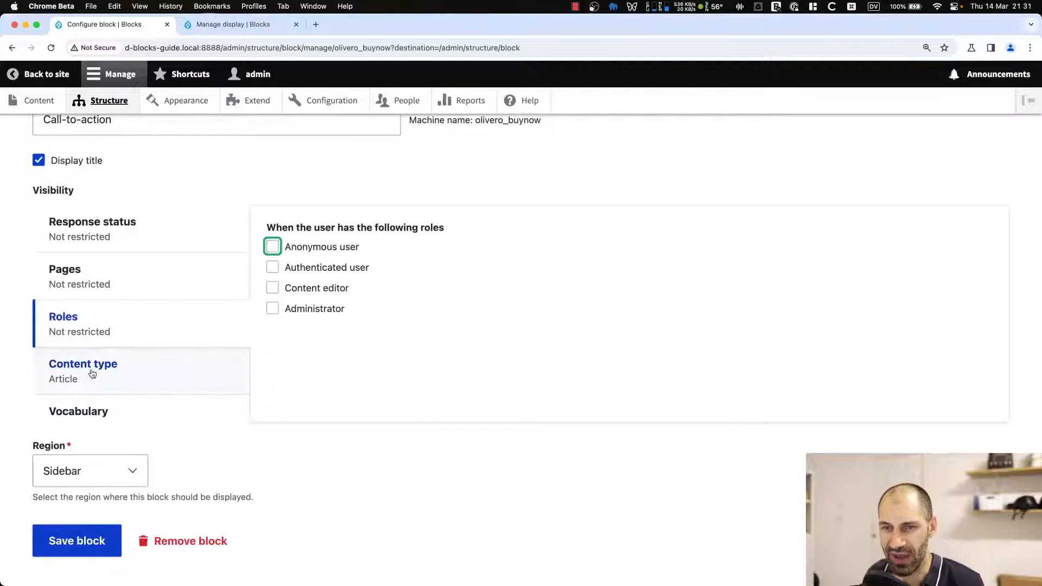
left_click(80, 537)
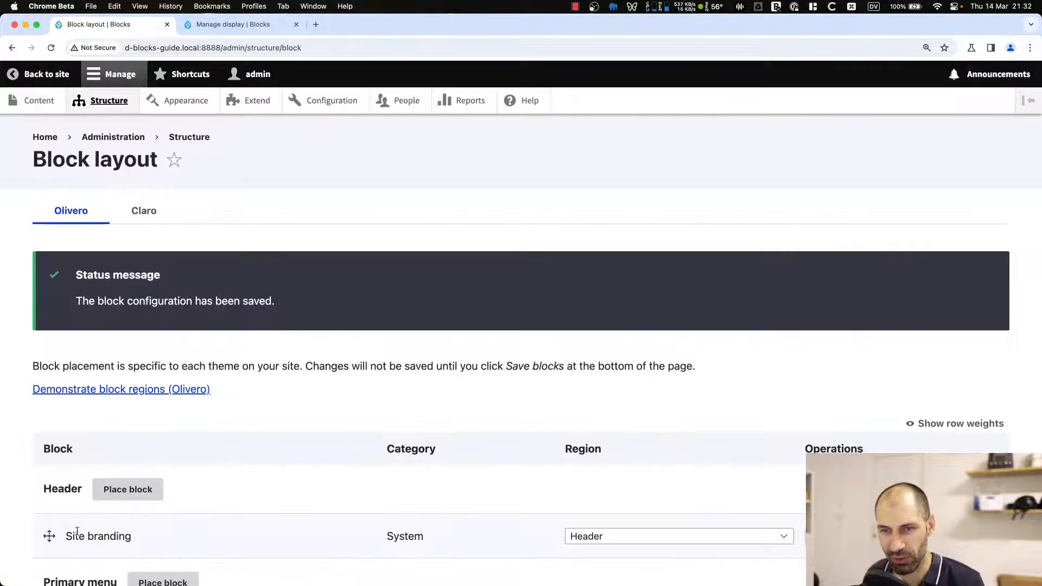
Open the Drupal Blocks article from the home page and review the Call-to-action block in its sidebar.
left_click(48, 138)
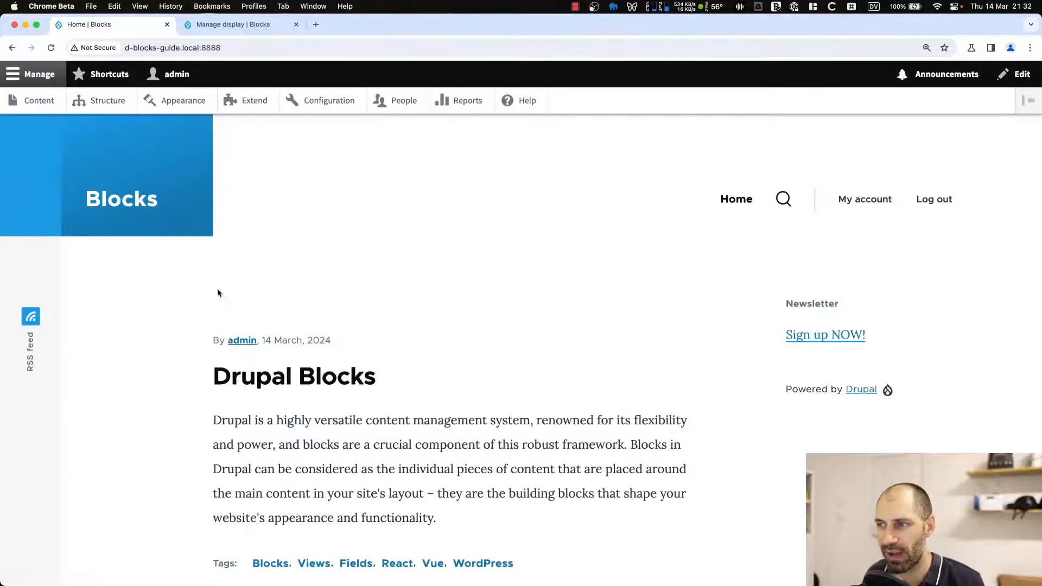
scroll(686, 398, "down", 2)
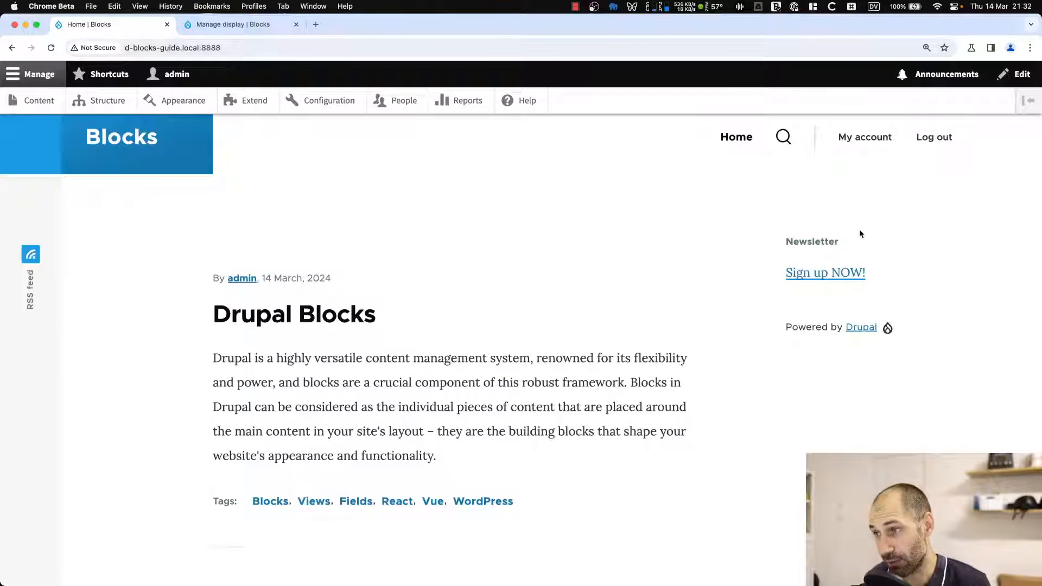
left_click(314, 330)
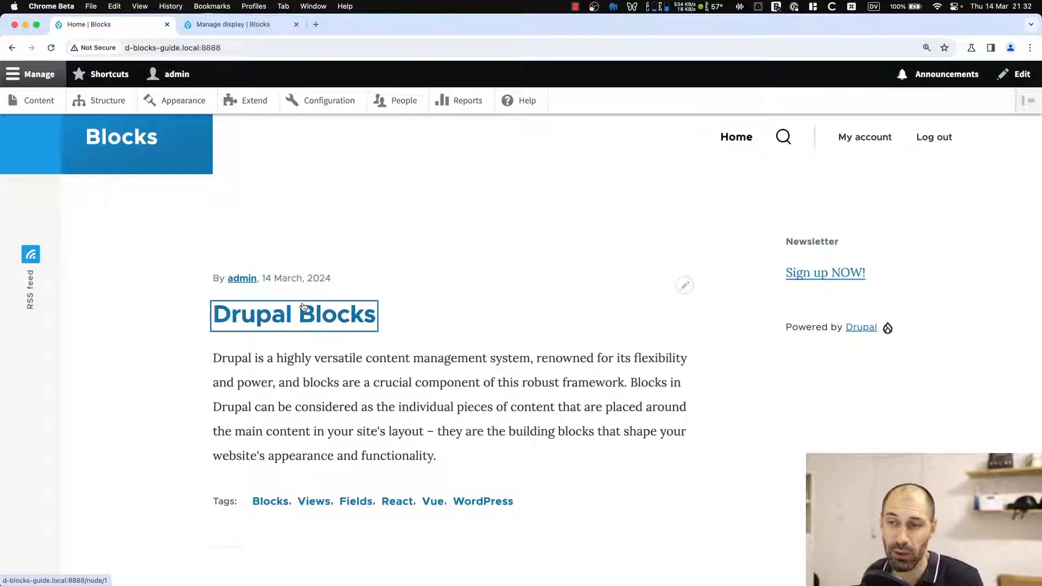
scroll(592, 322, "down", 5)
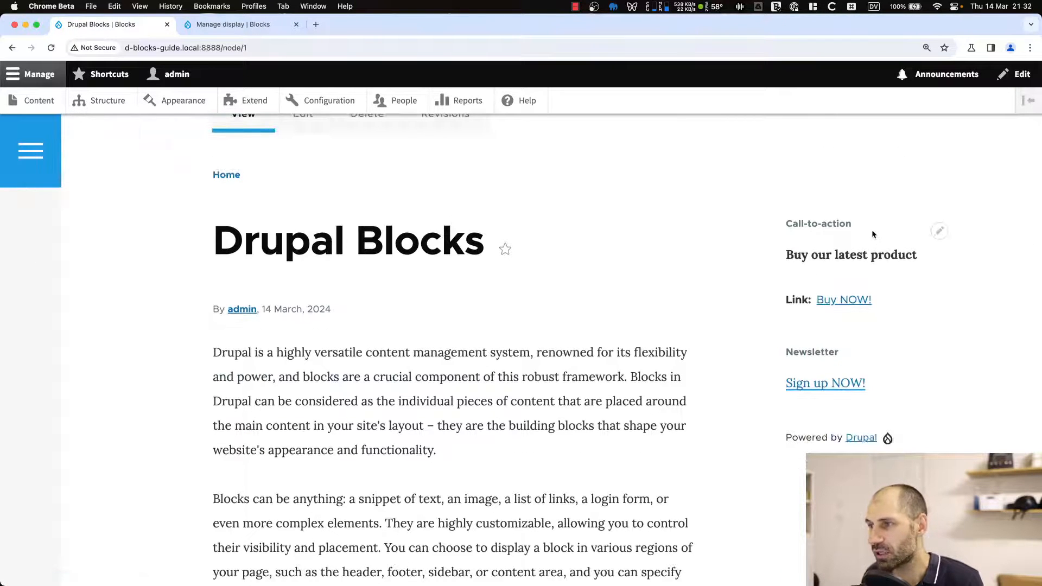
left_click_drag(921, 258, 817, 262)
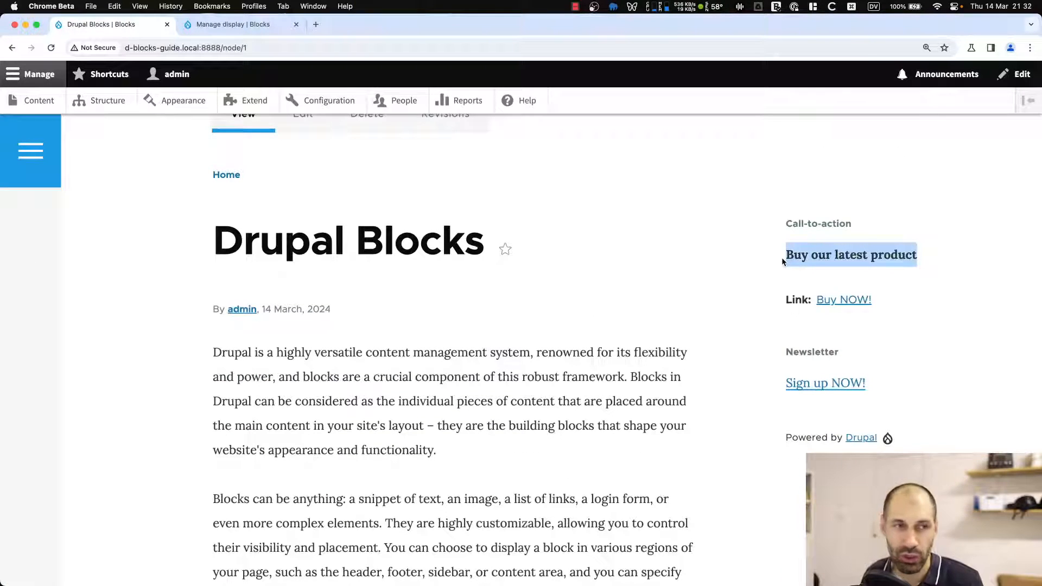
Open the Powered by Drupal block's configuration and restrict its visibility to the <front> page only, then save it.
scroll(764, 271, "down", 2)
left_click(765, 277)
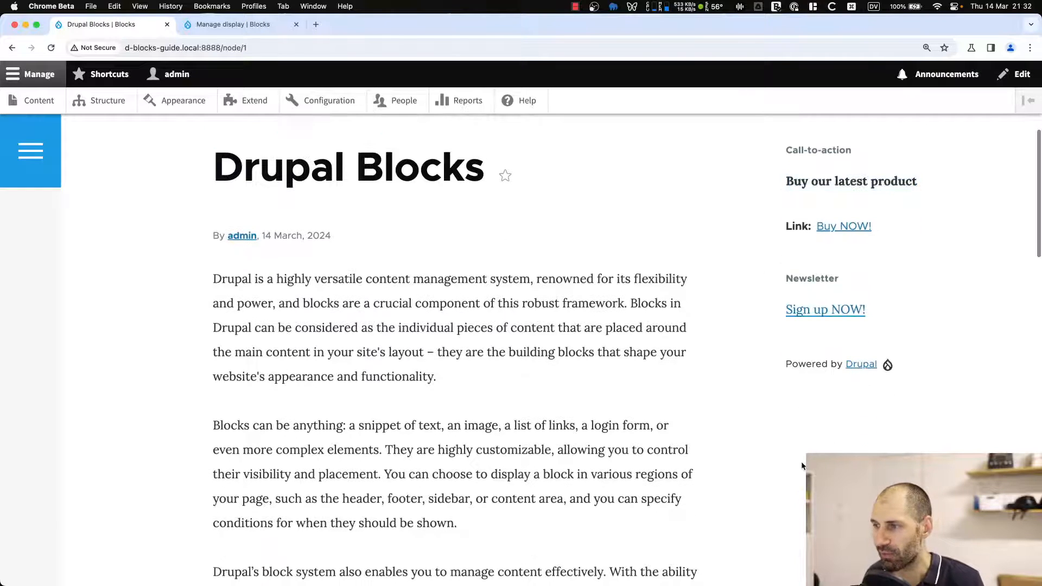
scroll(893, 416, "down", 2)
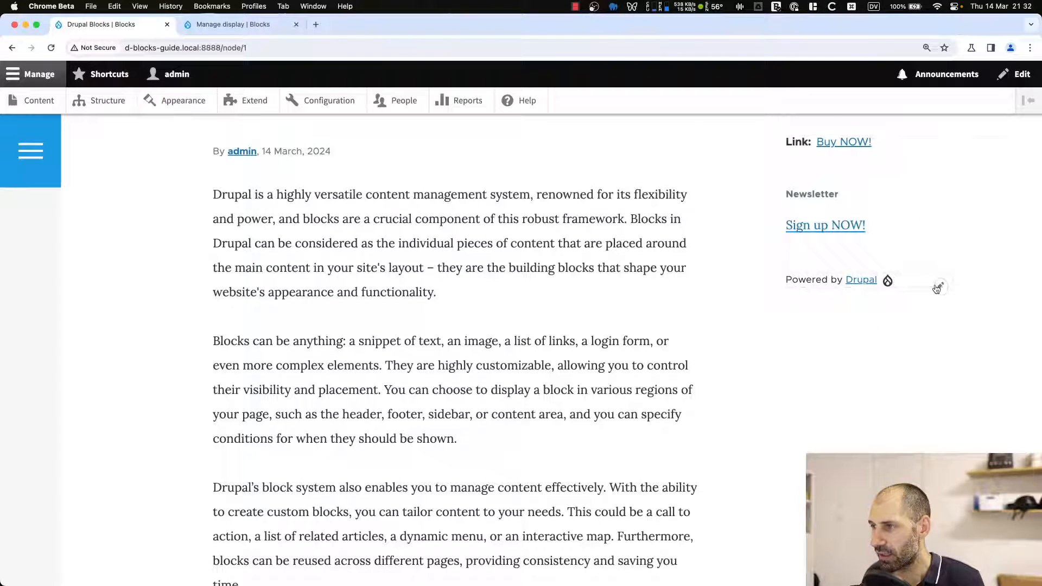
left_click(939, 286)
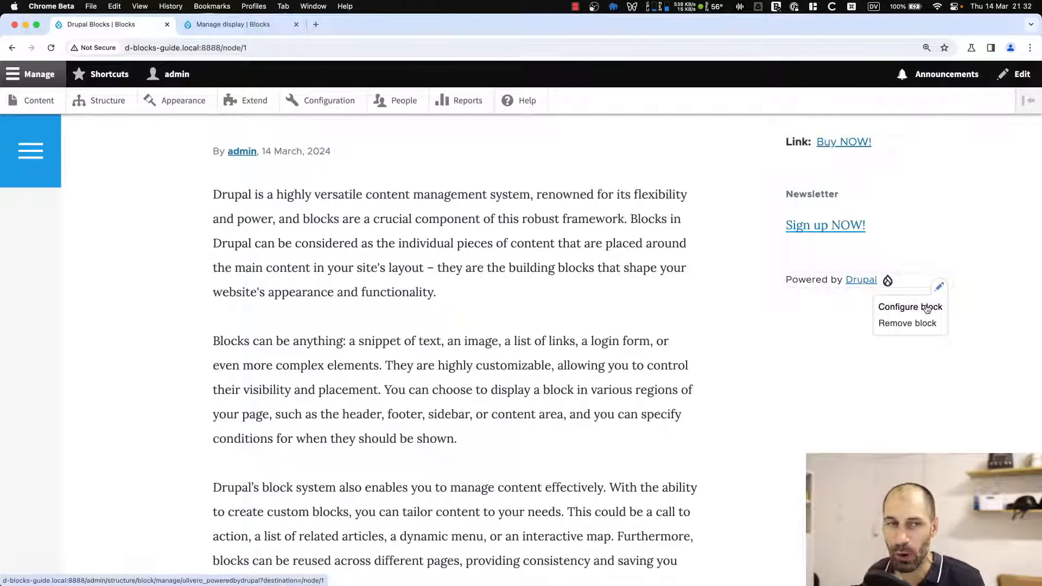
left_click(928, 308)
scroll(363, 332, "down", 5)
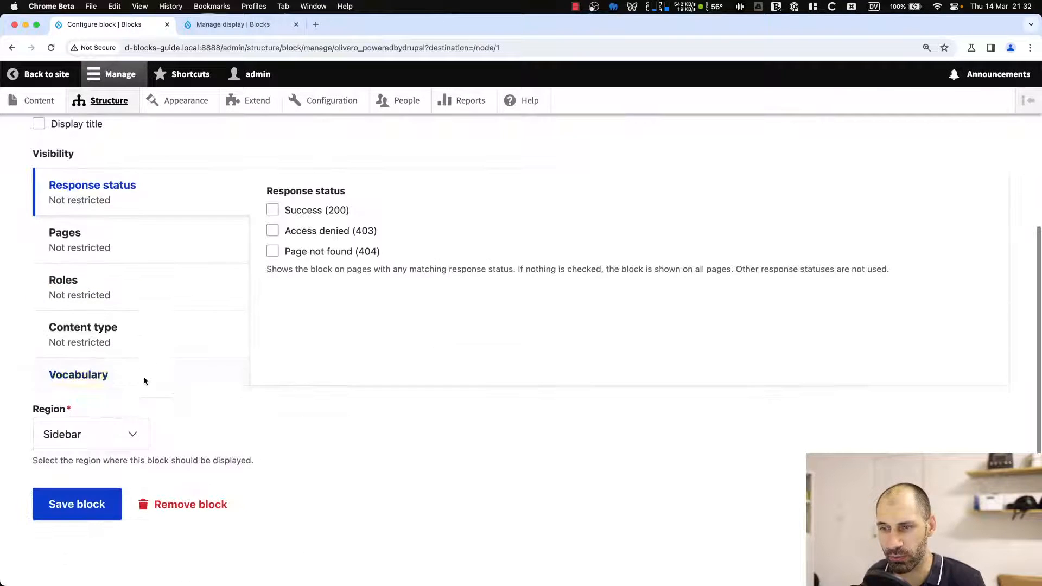
left_click(107, 256)
left_click(404, 248)
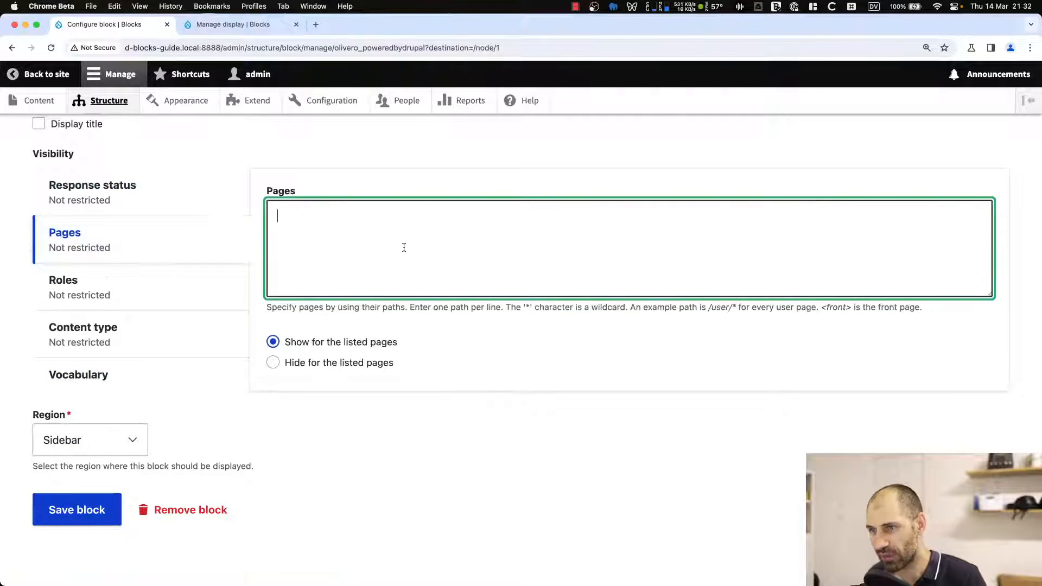
type("<rf")
key("BackSpace")
key("BackSpace")
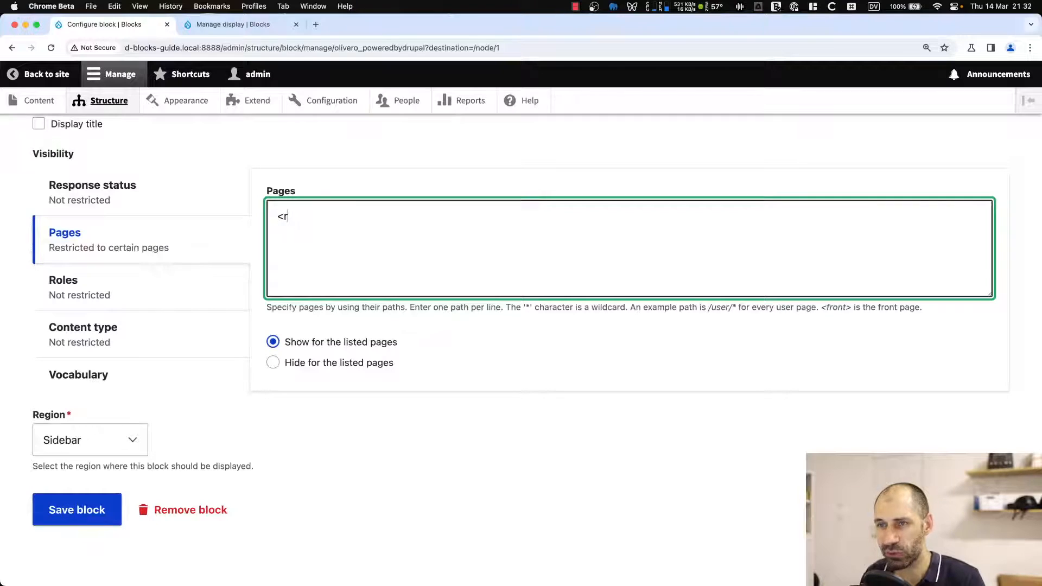
type("front>")
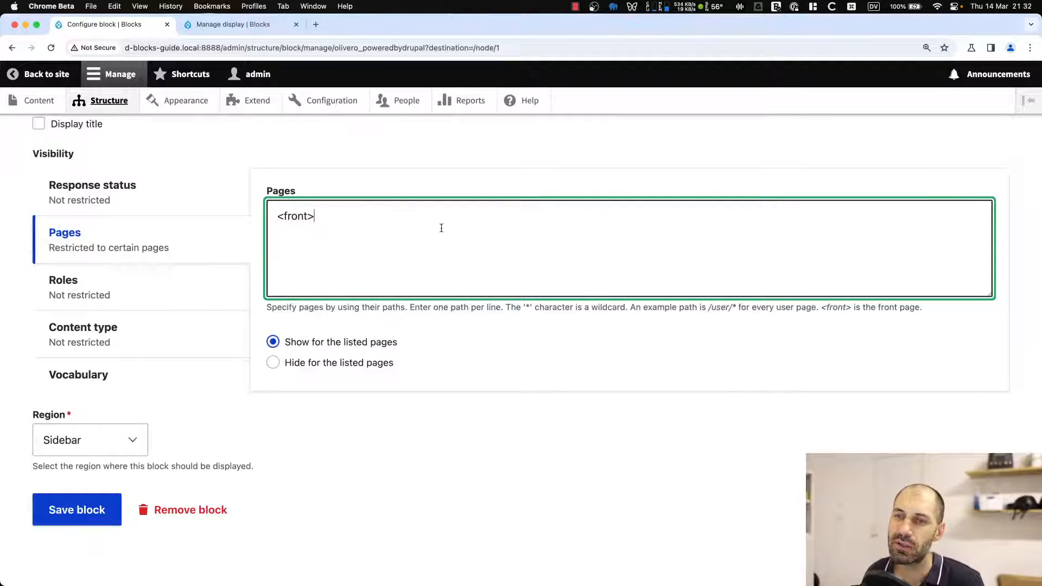
left_click(64, 521)
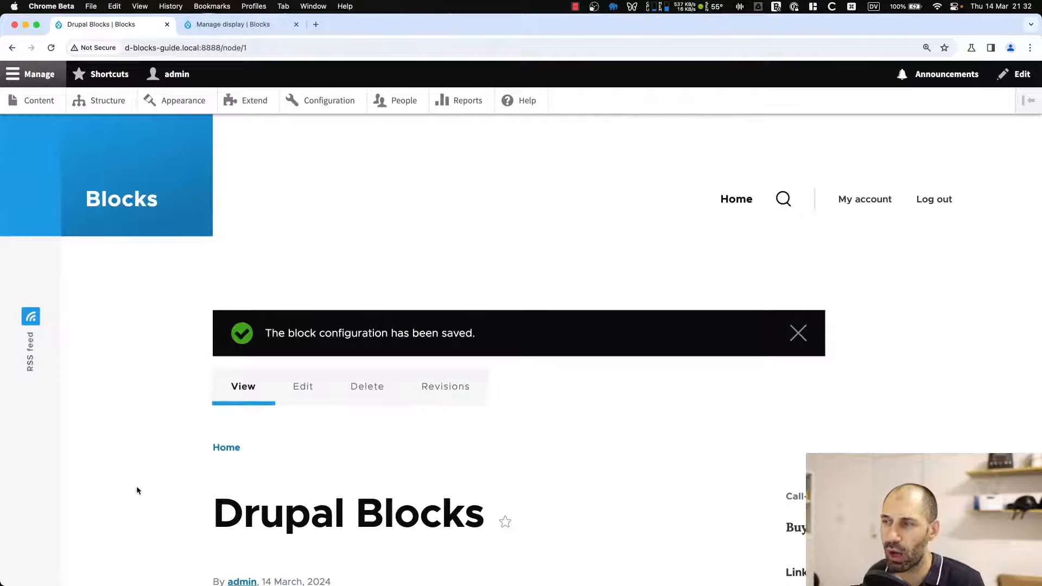
Review the article page and the home page sidebars to check where the Powered by Drupal block appears.
scroll(136, 488, "down", 4)
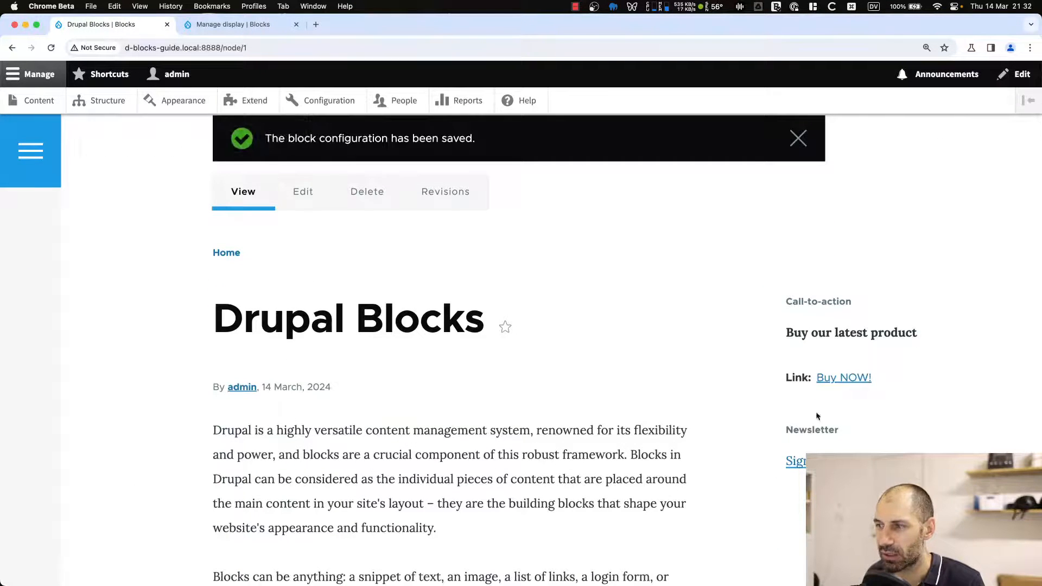
scroll(818, 415, "down", 2)
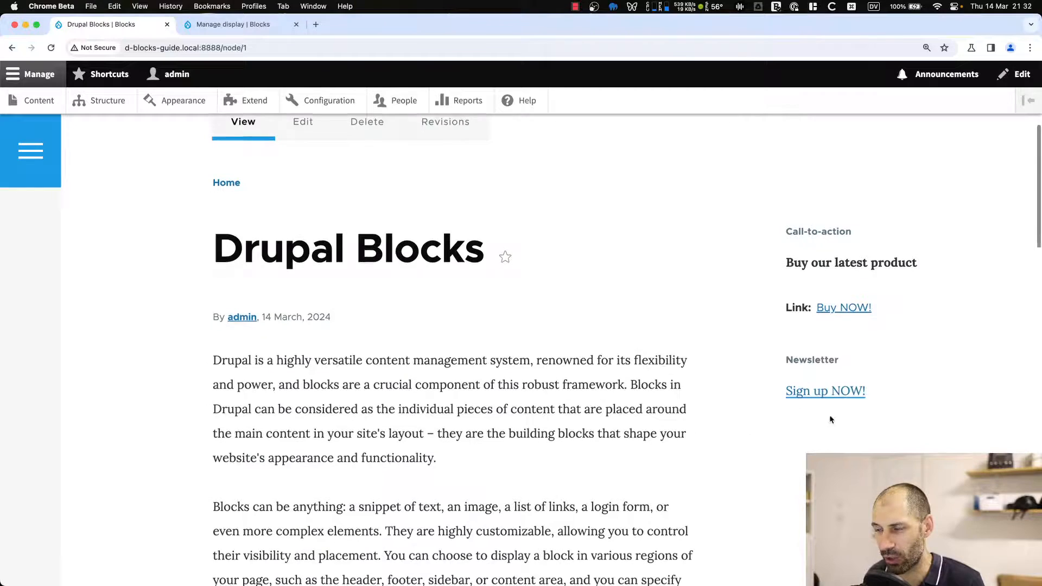
scroll(829, 419, "down", 3)
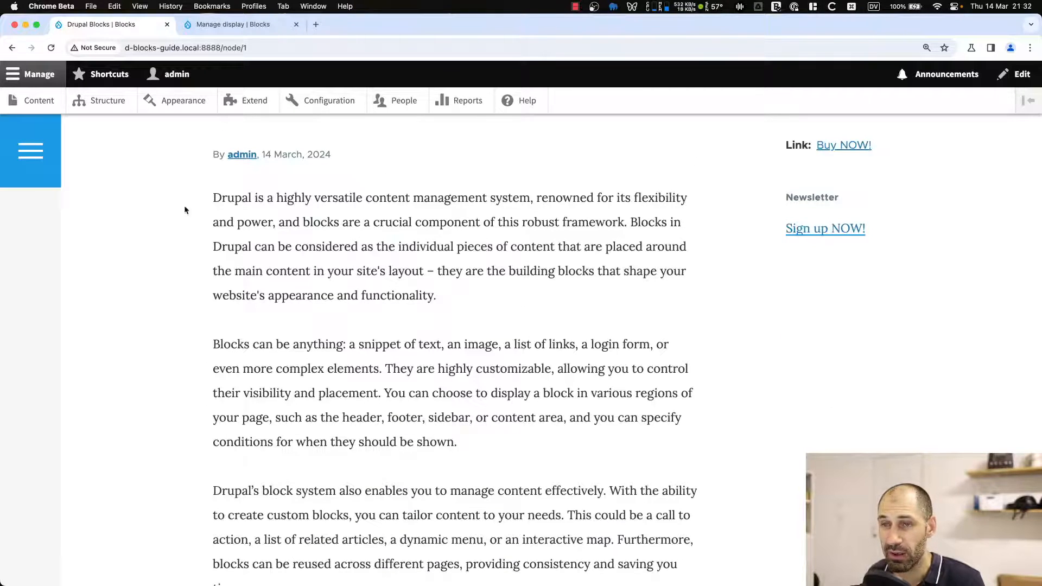
scroll(185, 208, "up", 8)
left_click(108, 202)
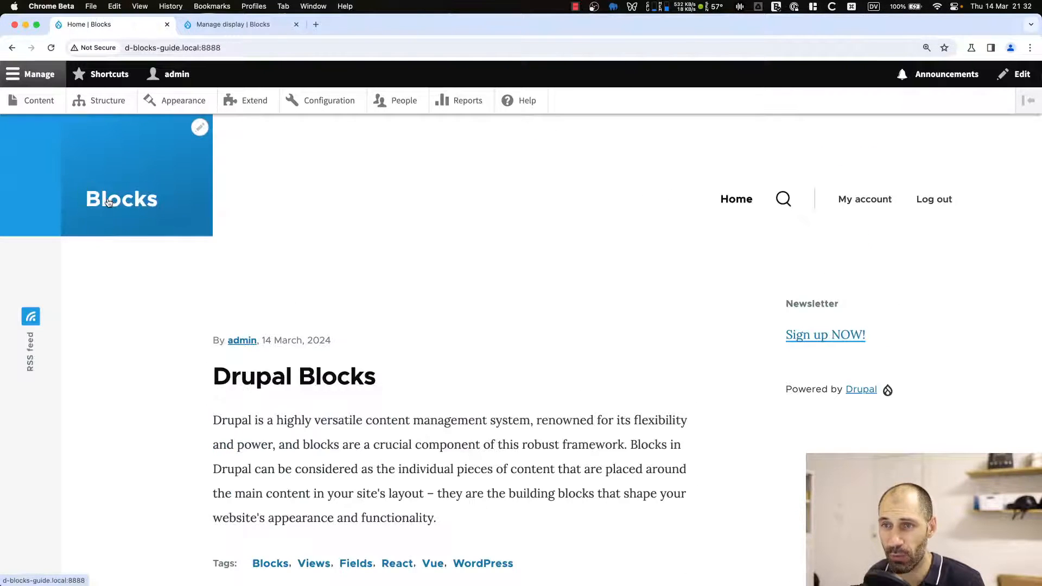
scroll(422, 426, "down", 2)
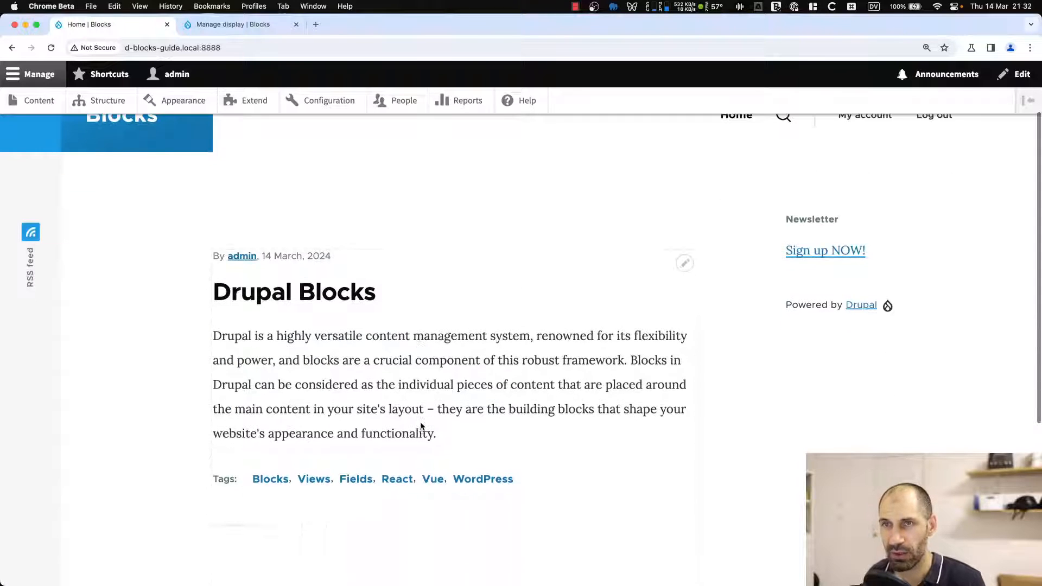
scroll(733, 396, "down", 1)
left_click_drag(790, 300, 914, 298)
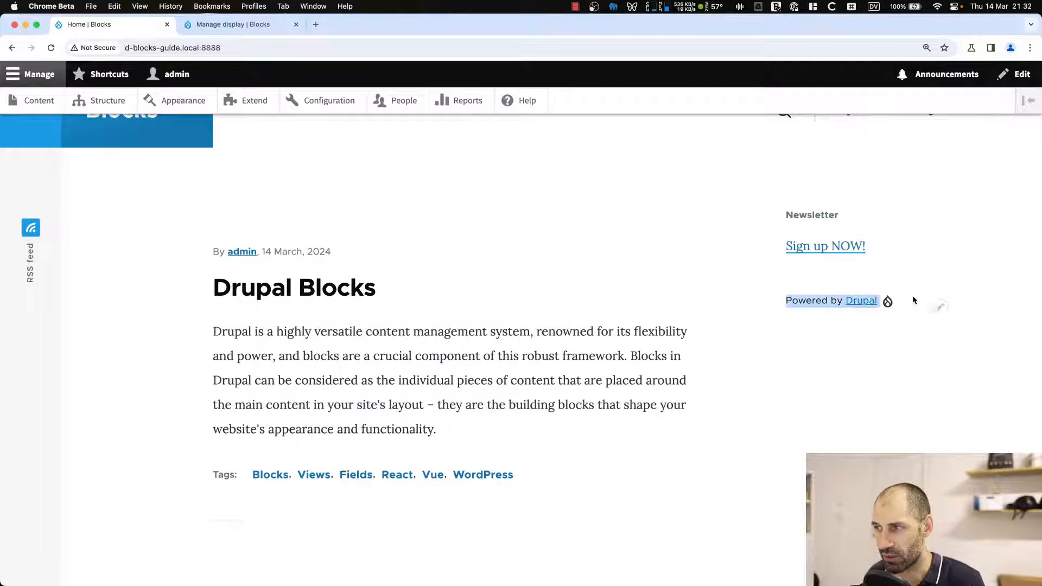
left_click(906, 304)
scroll(868, 347, "up", 2)
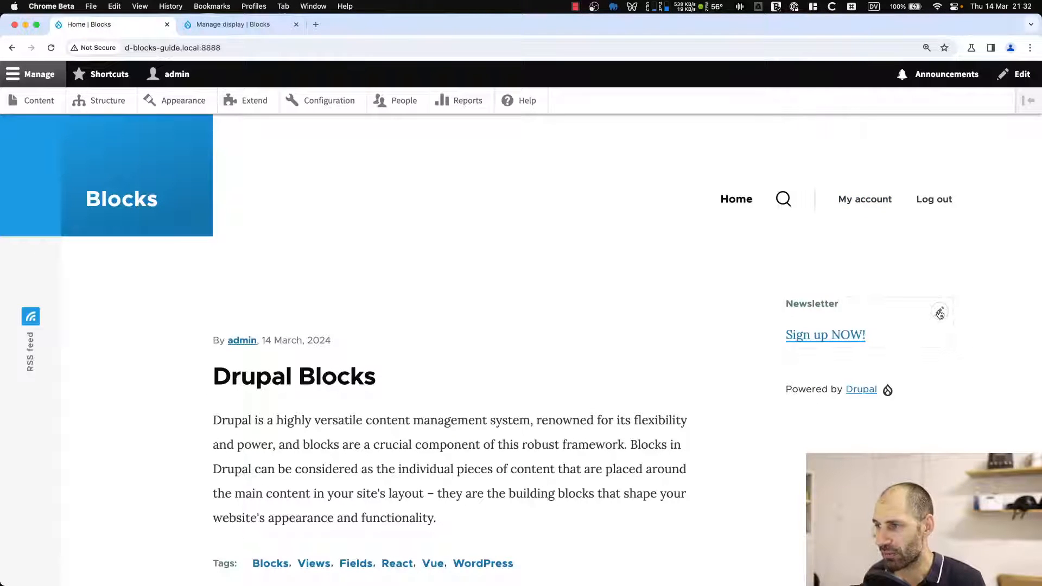
Open the Newsletter block's configuration and restrict its visibility to the /user page, then save it.
left_click(941, 313)
left_click(912, 332)
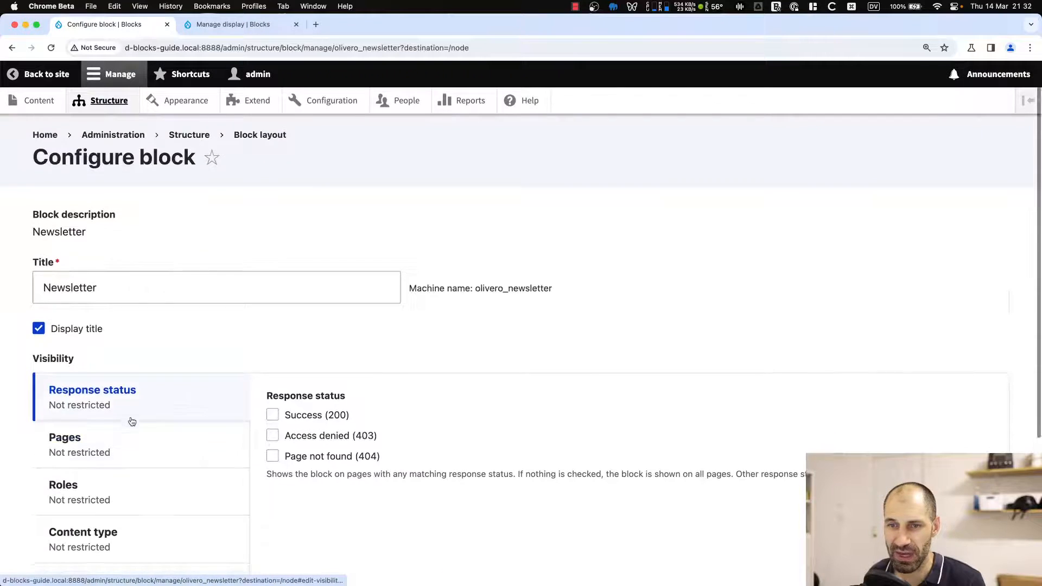
scroll(132, 422, "down", 3)
left_click(98, 364)
left_click(305, 367)
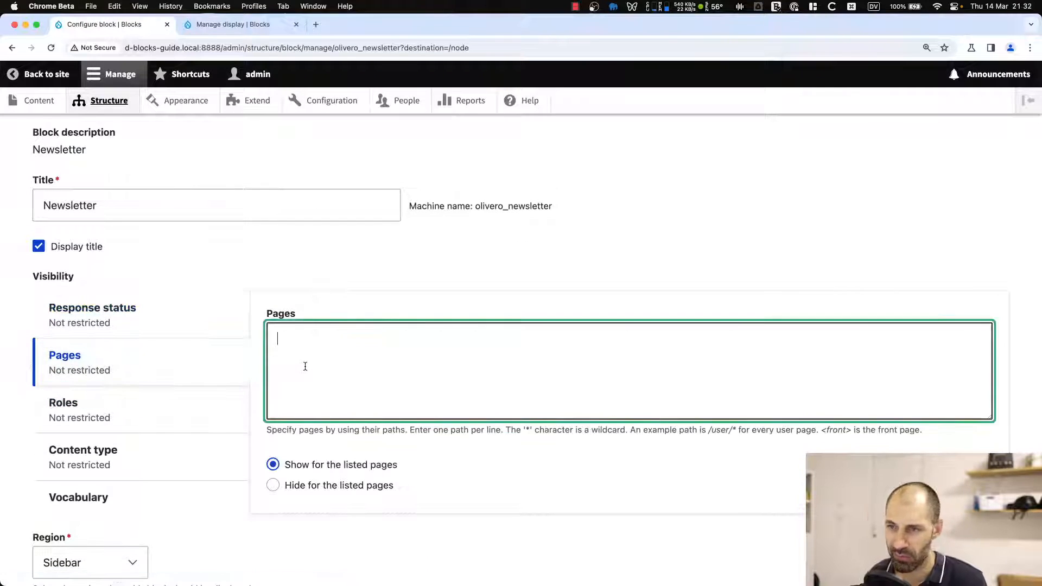
type("/user")
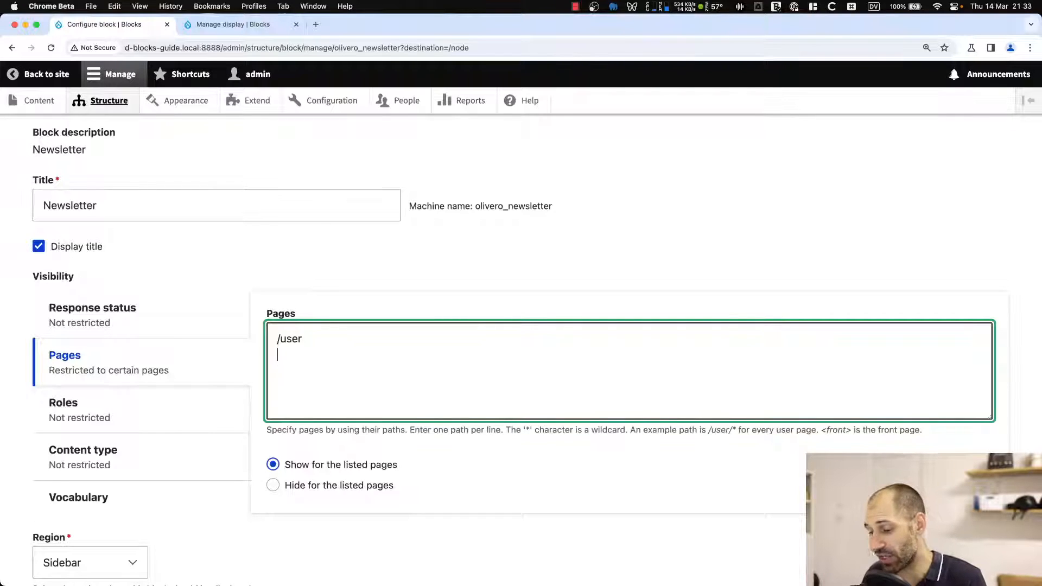
type("/nohsnode/edit")
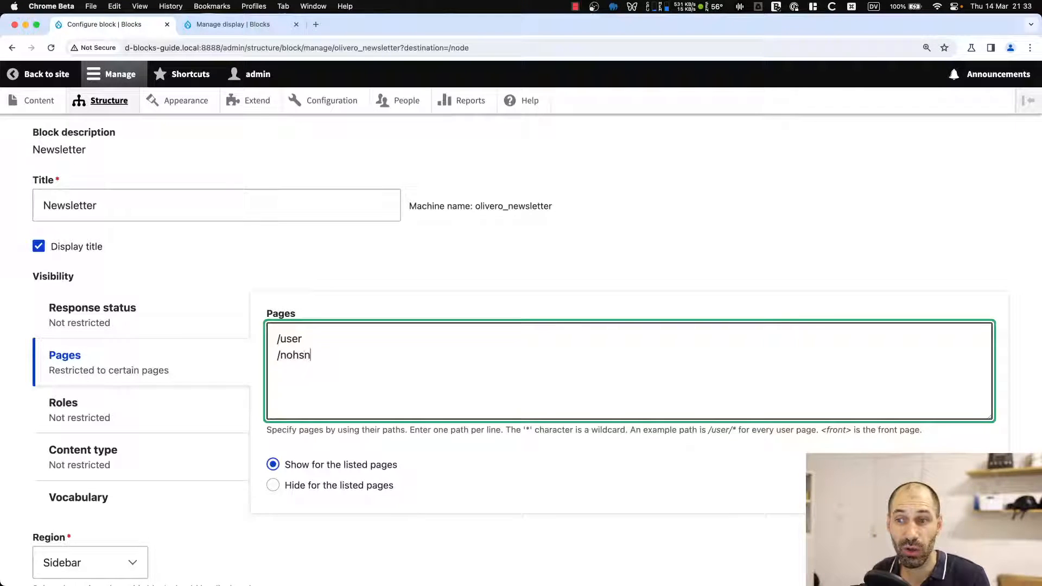
key("super+shift+Left")
key("BackSpace")
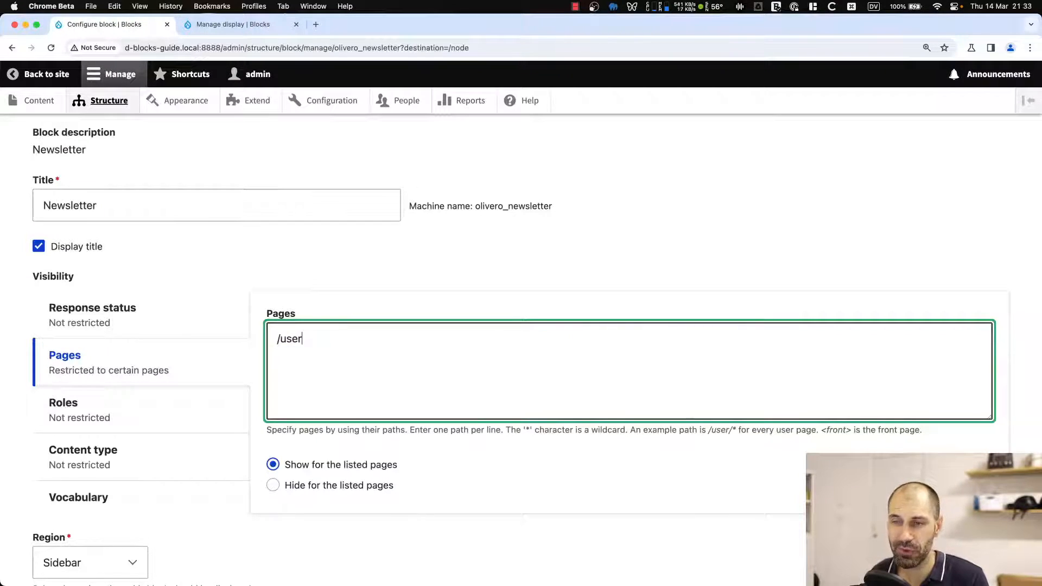
scroll(240, 383, "down", 3)
left_click(72, 507)
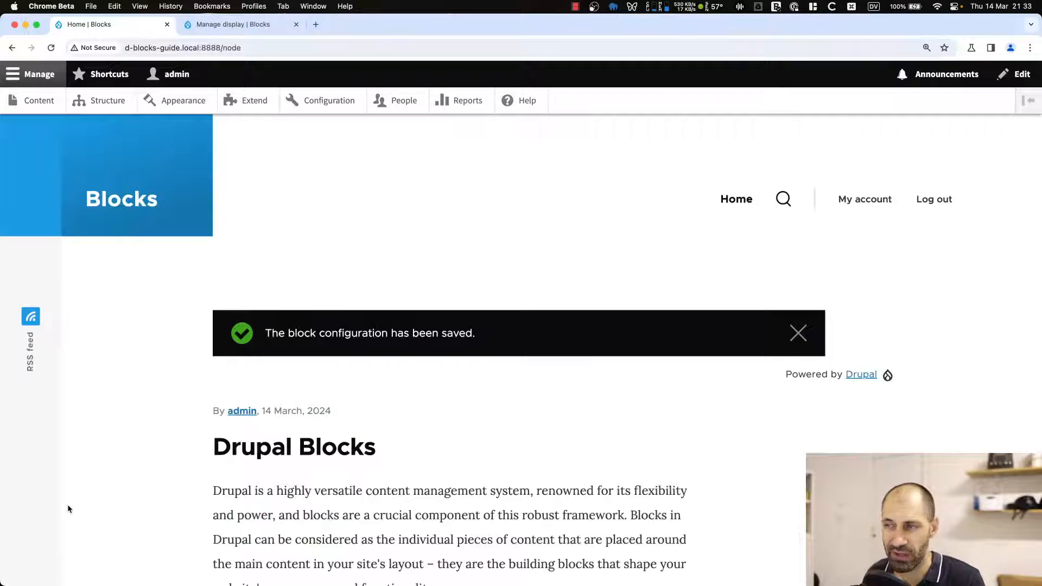
Open the My account page and examine its sidebar and URL path.
left_click(862, 204)
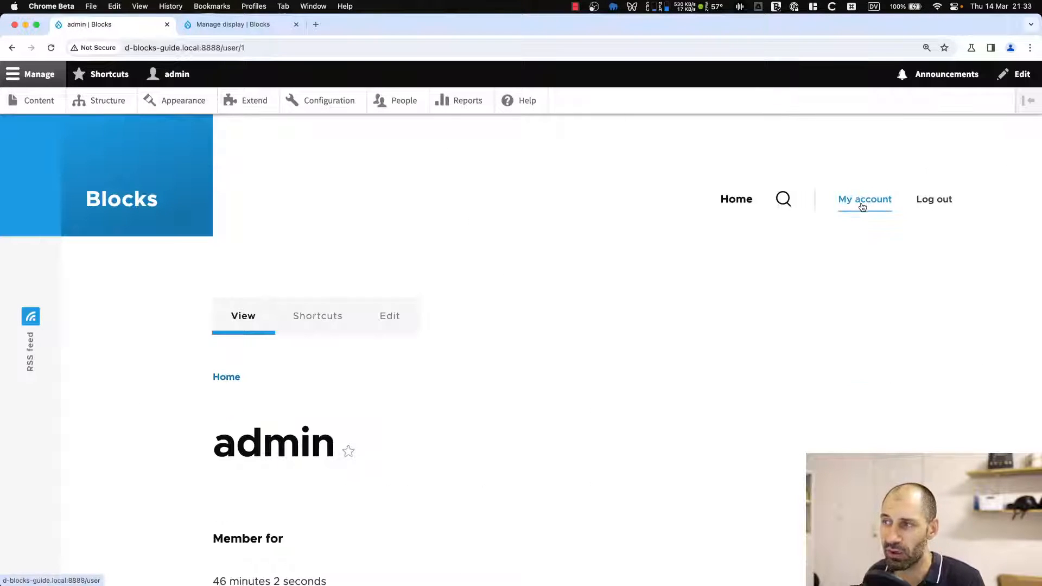
scroll(846, 214, "down", 5)
scroll(852, 206, "up", 5)
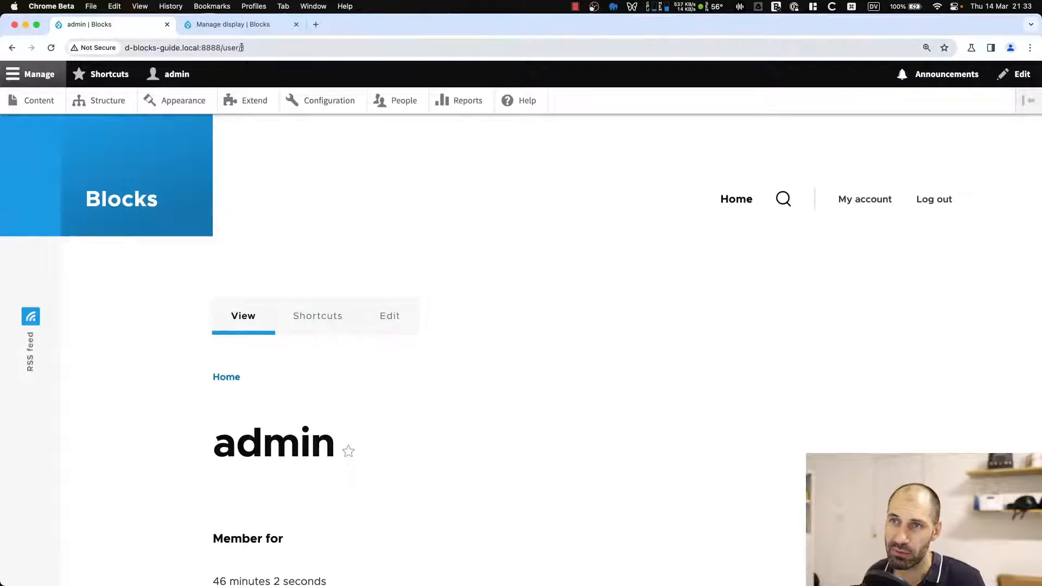
left_click_drag(240, 49, 254, 50)
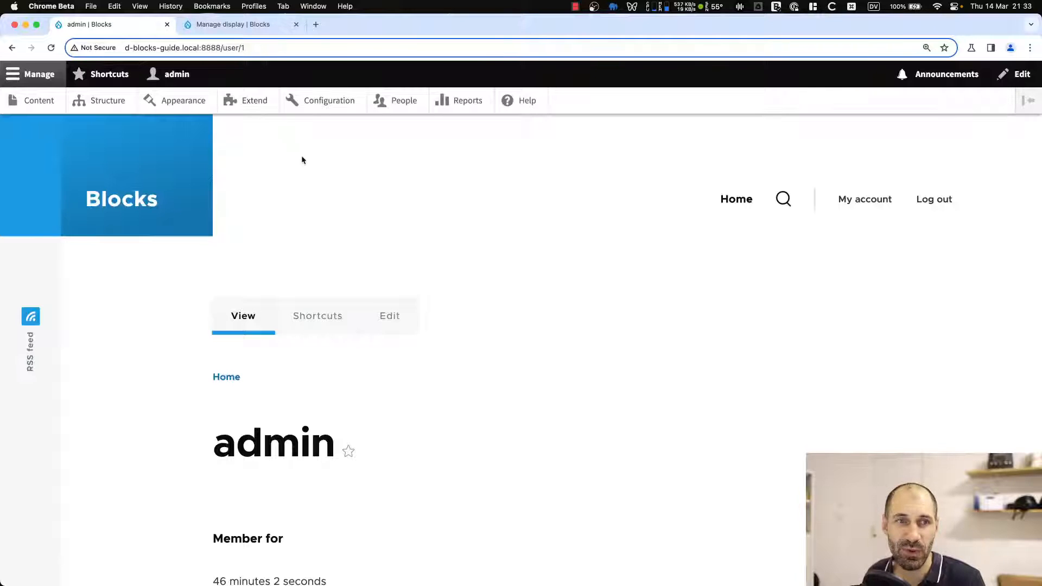
mouse_move(259, 47)
left_mouse_down()
mouse_move(226, 47)
mouse_move(241, 48)
left_mouse_up()
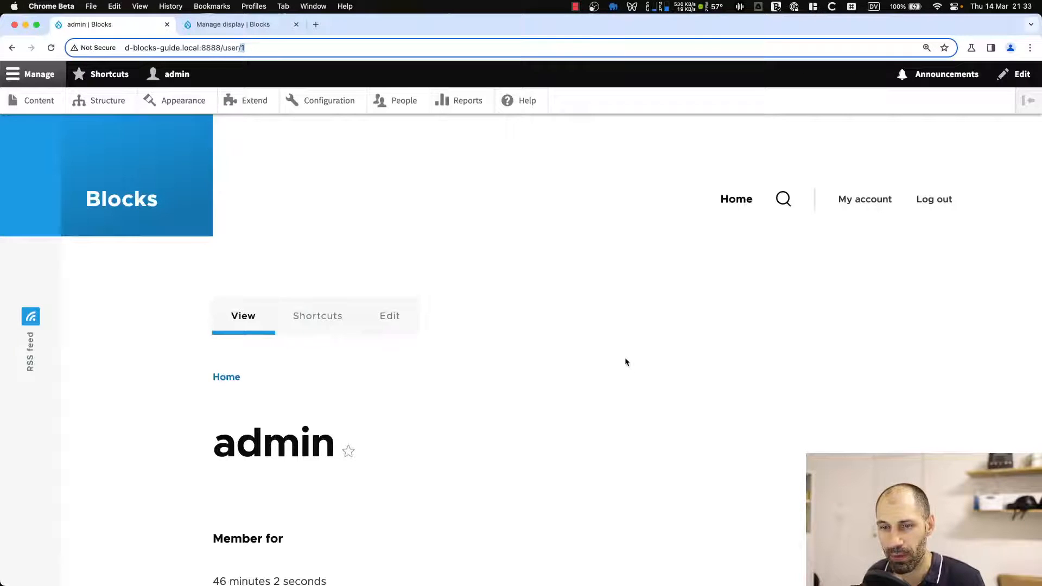
Change the Newsletter block's page visibility to /user/* from the Olivero block layout and save the block.
left_click(214, 26)
scroll(294, 342, "down", 10)
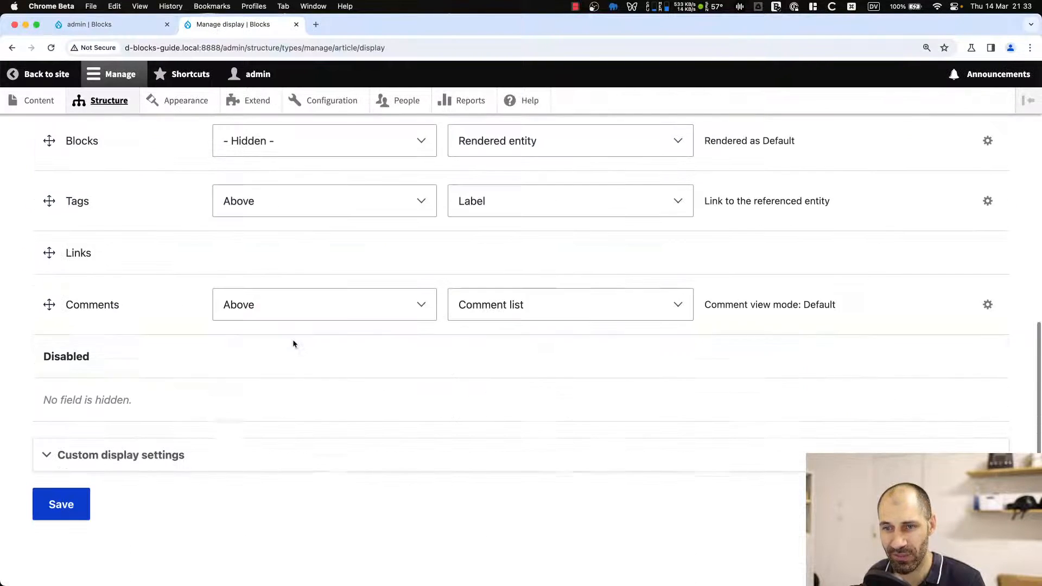
scroll(298, 358, "up", 10)
left_click(112, 103)
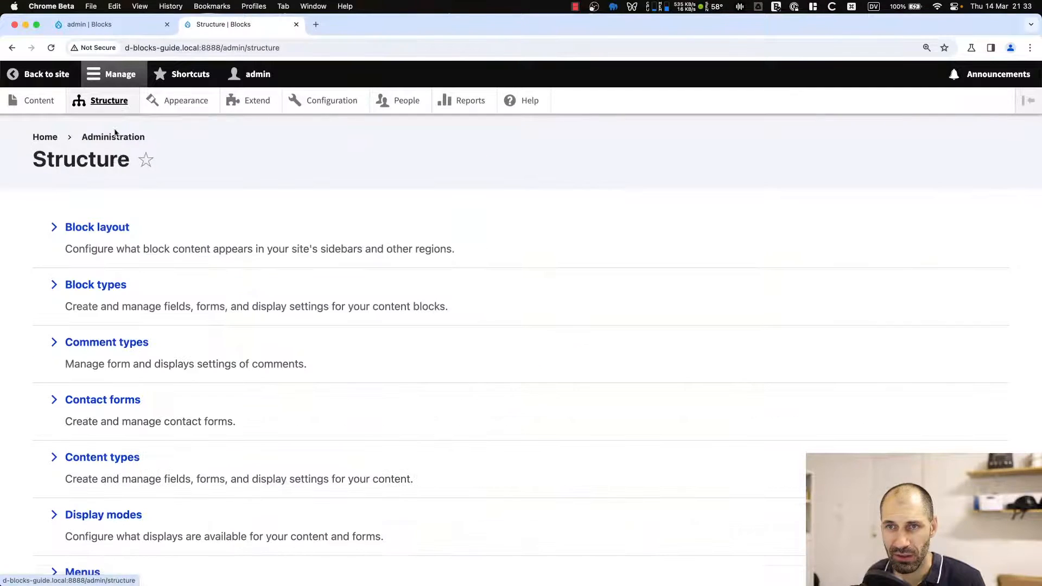
left_click(110, 225)
scroll(223, 389, "down", 10)
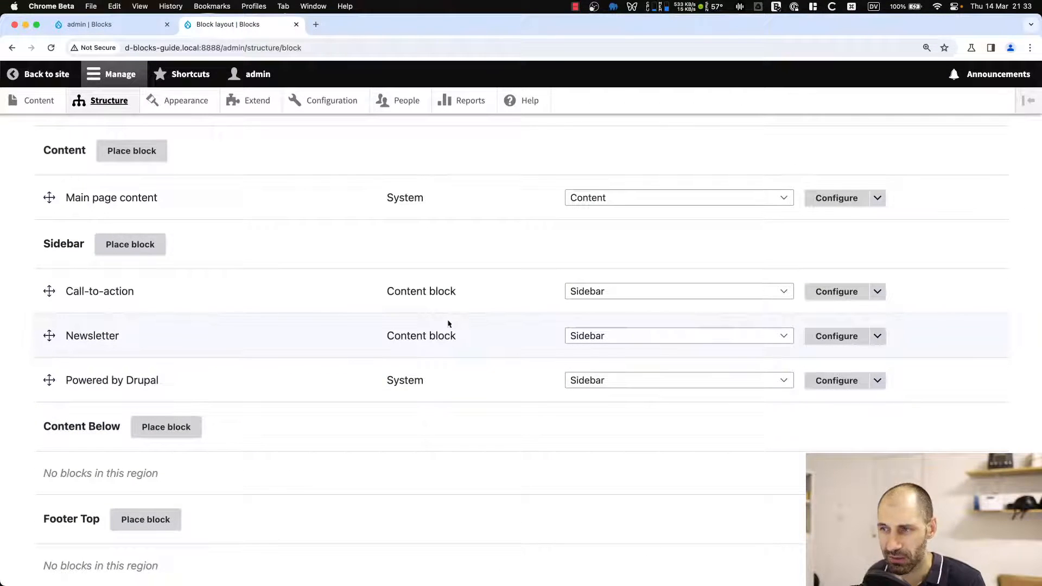
left_click(842, 336)
left_click(146, 461)
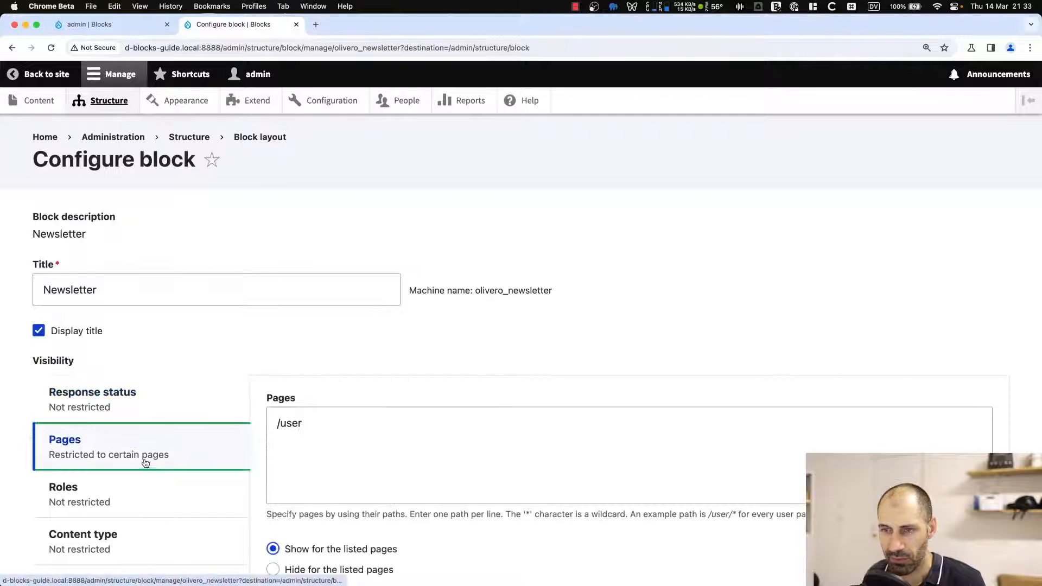
scroll(146, 462, "down", 3)
left_click(321, 340)
type("/")
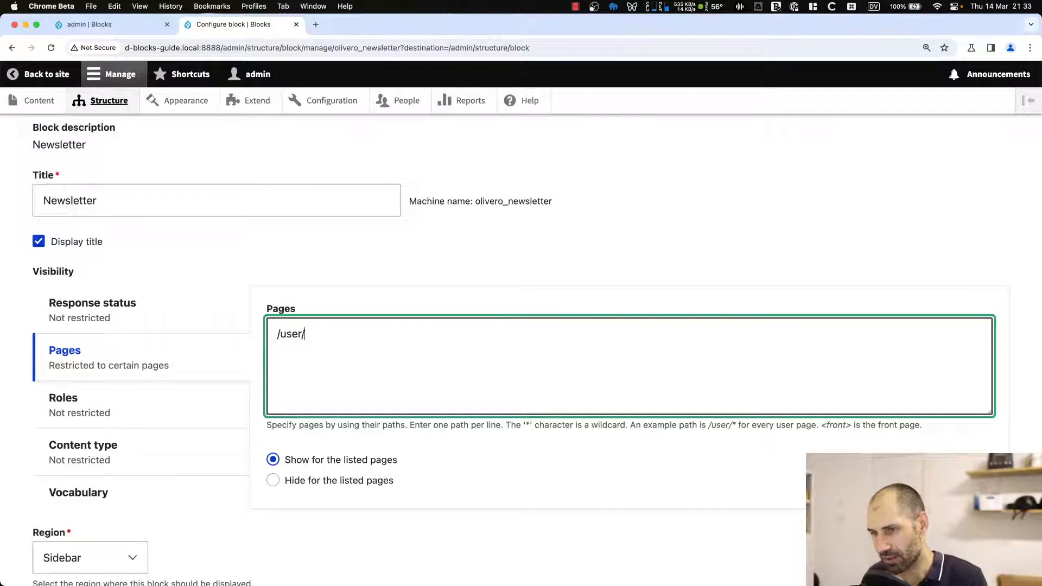
type("*")
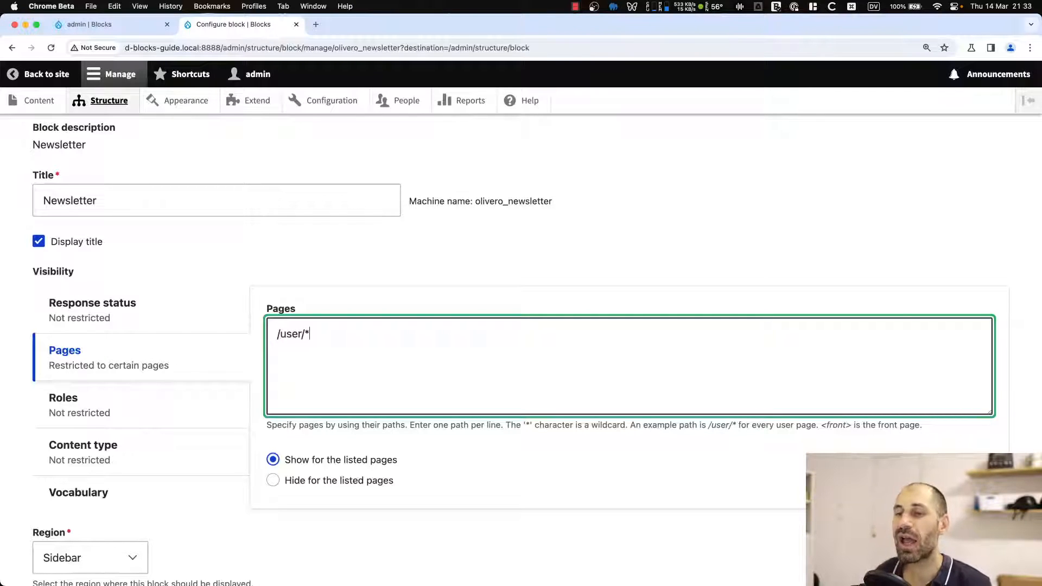
scroll(310, 321, "down", 5)
left_click(106, 504)
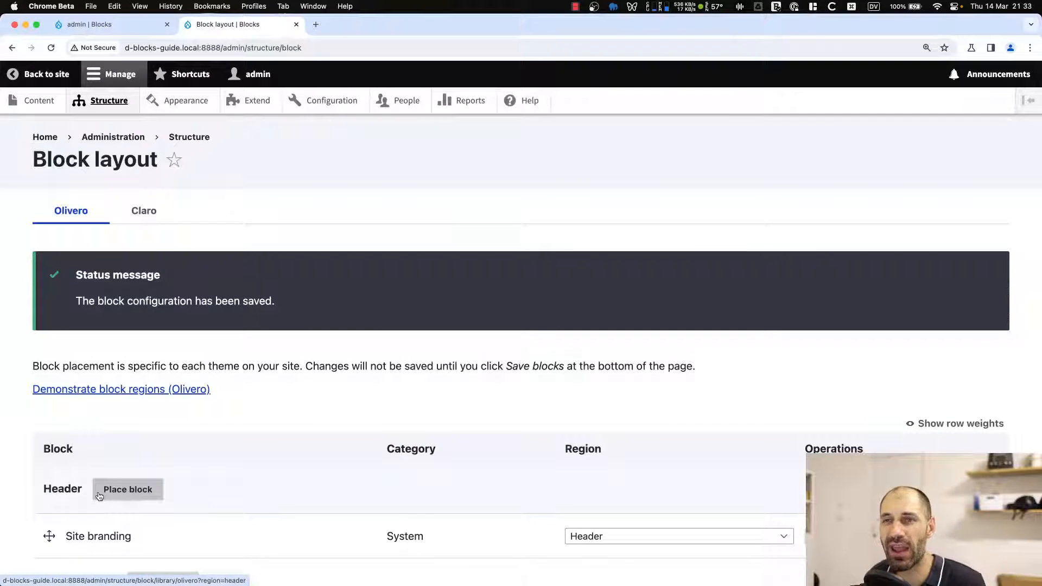
Reload the account page and check its sidebar for the Newsletter block.
left_click(110, 26)
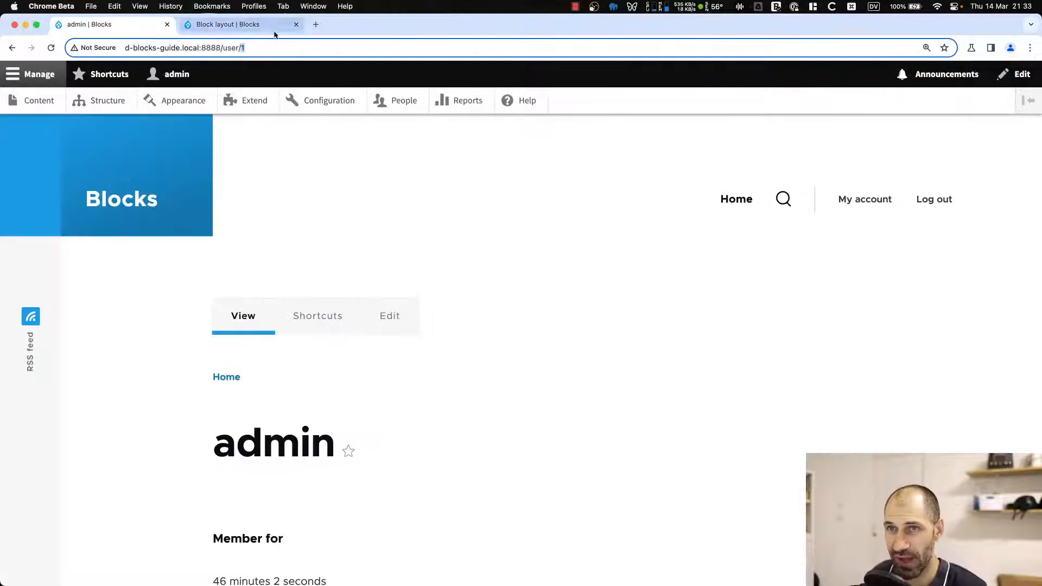
key("Return")
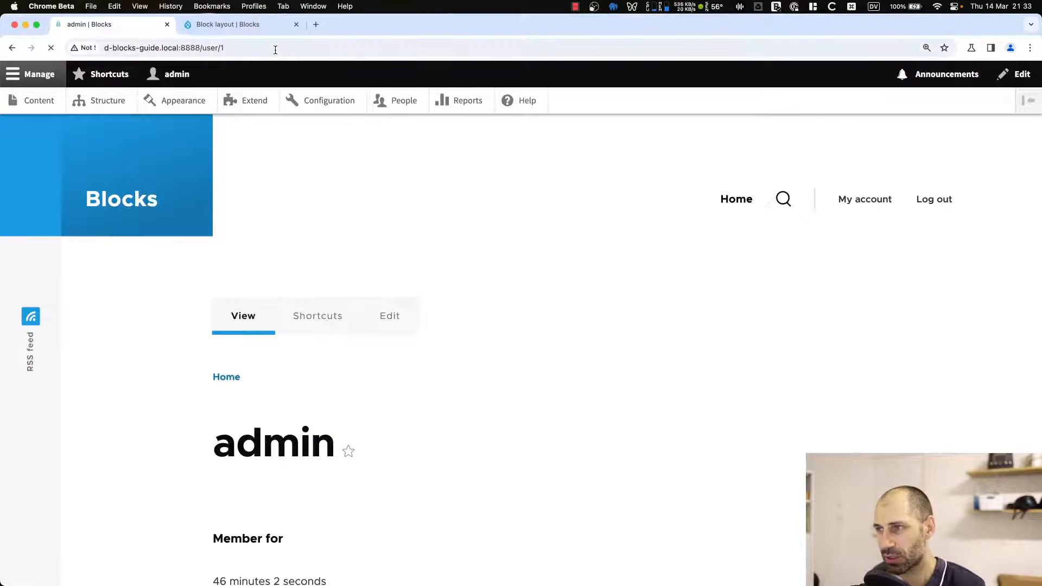
scroll(812, 342, "down", 3)
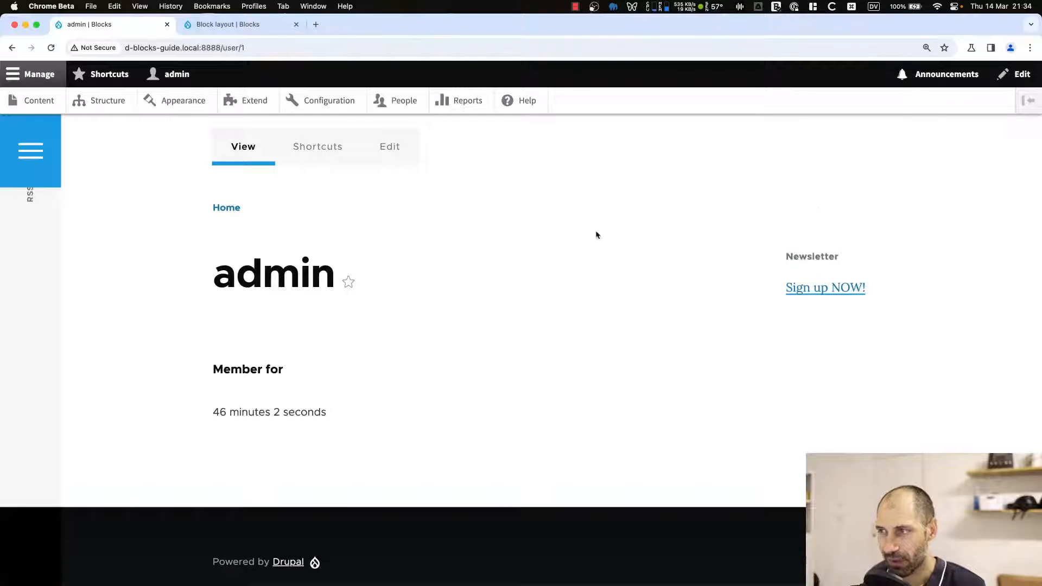
Open the Newsletter block's configuration from the block layout and review its visibility settings.
left_click(219, 27)
scroll(244, 391, "down", 20)
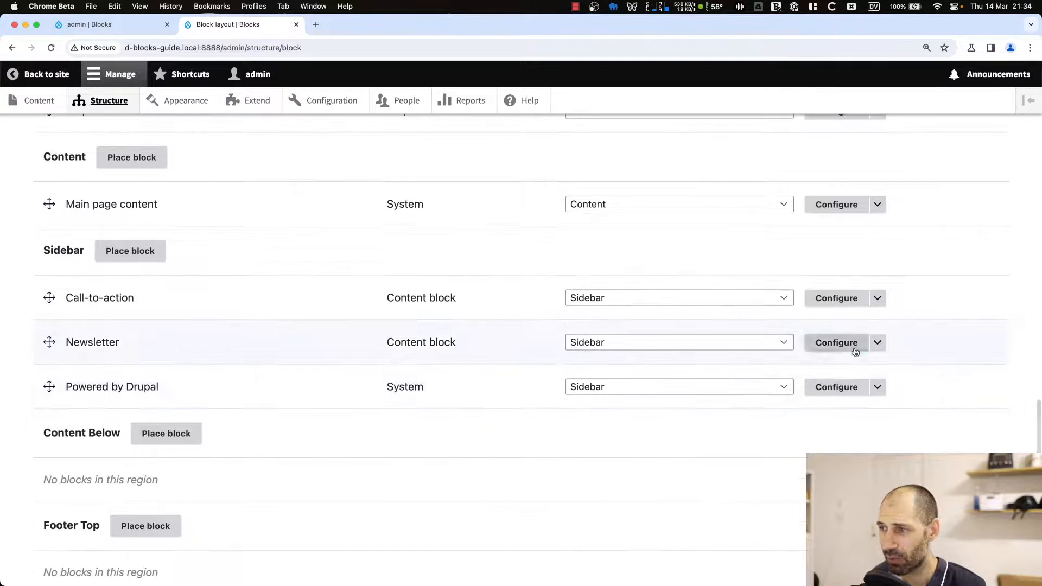
left_click(837, 343)
scroll(366, 411, "down", 3)
scroll(158, 363, "down", 3)
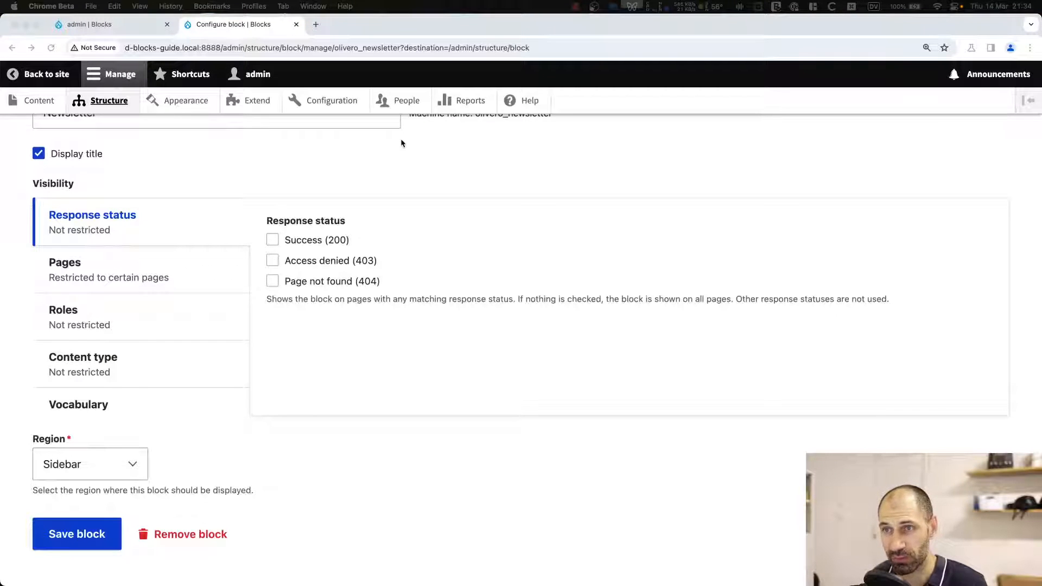
left_click(401, 152)
Open the Block Visibility Groups project page on drupal.org in a new tab and copy its Composer install command.
key("super+t")
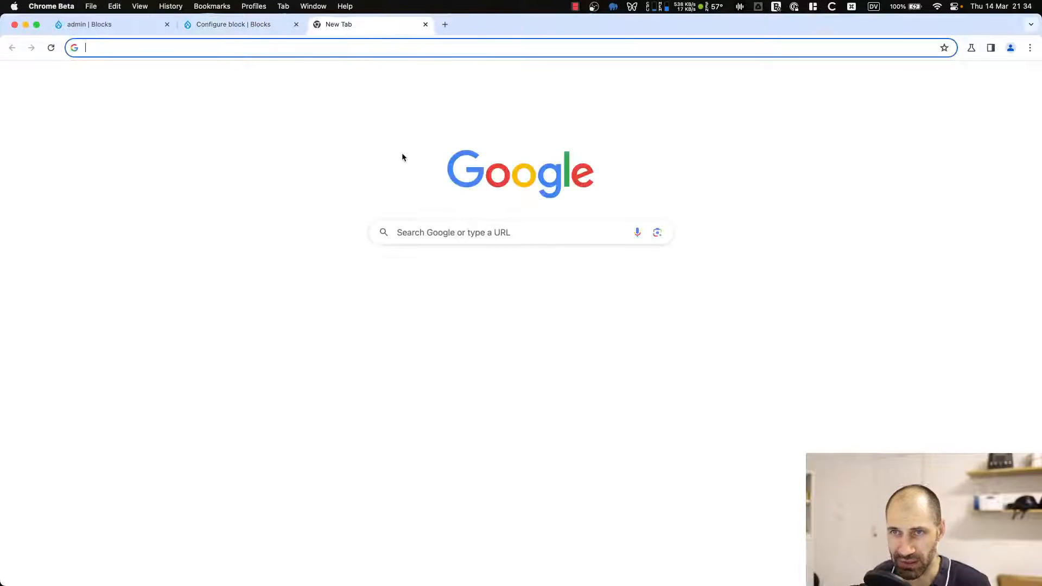
type("https://www.drupal.org/project/block_visibility_groups")
key("Return")
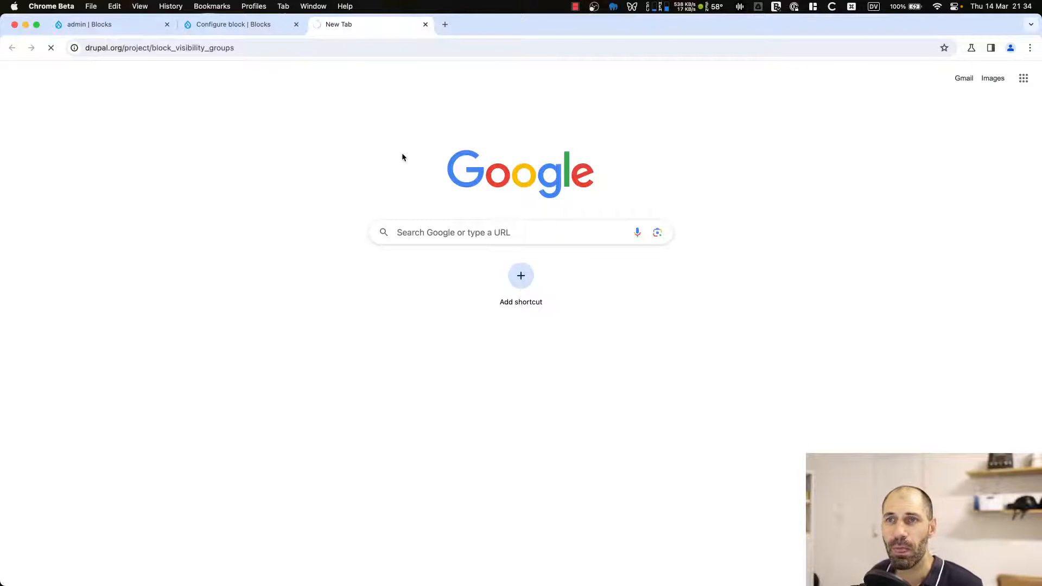
scroll(440, 267, "down", 2)
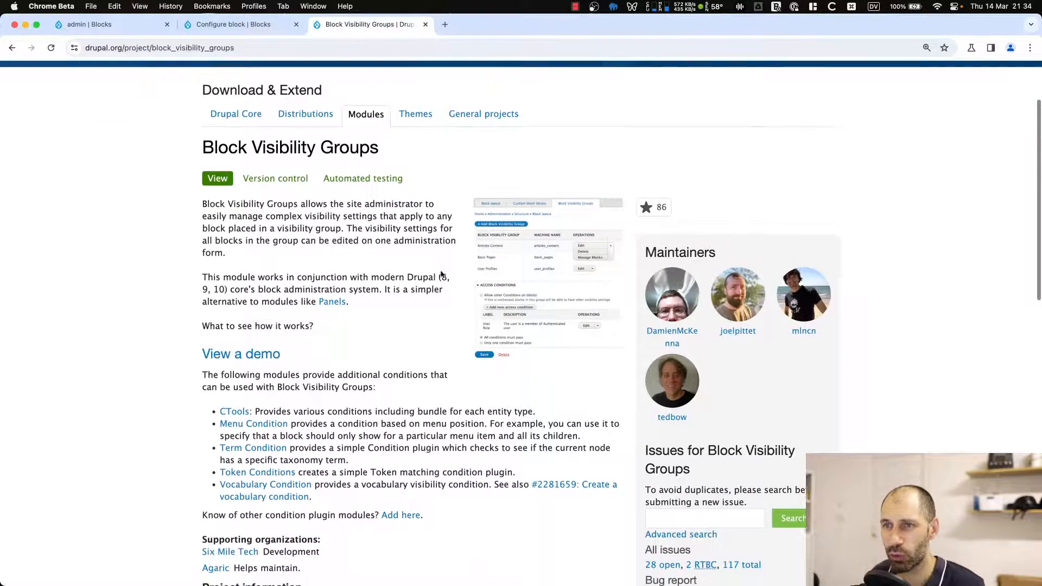
scroll(441, 275, "down", 1)
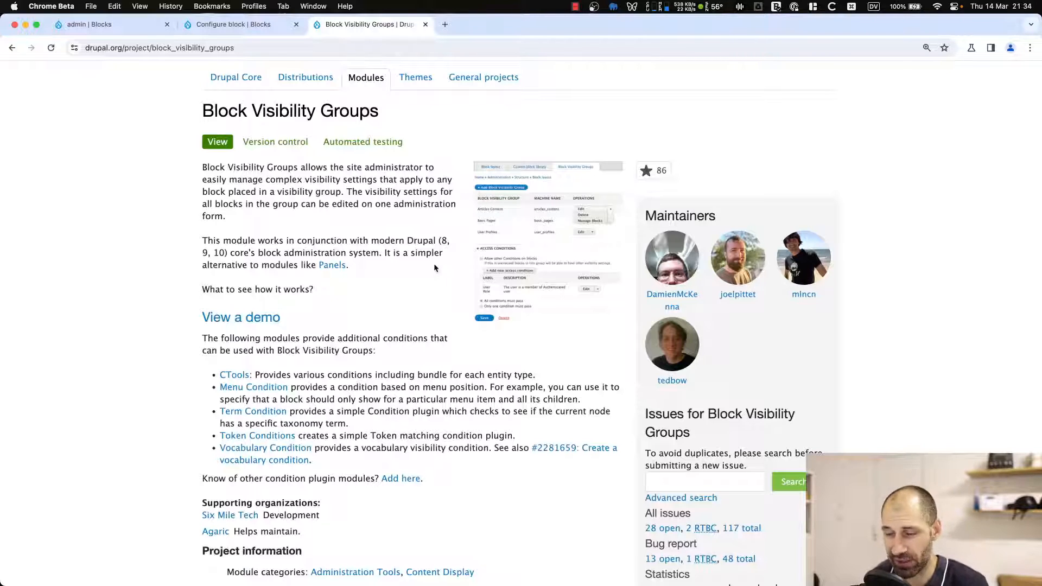
scroll(415, 262, "down", 7)
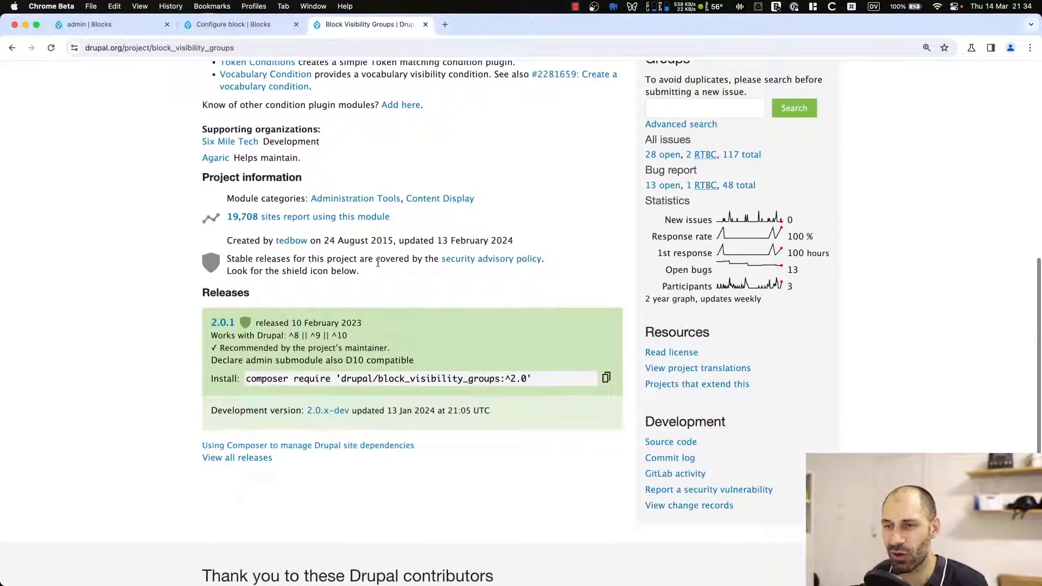
scroll(576, 205, "down", 6)
scroll(597, 245, "up", 4)
left_click(606, 256)
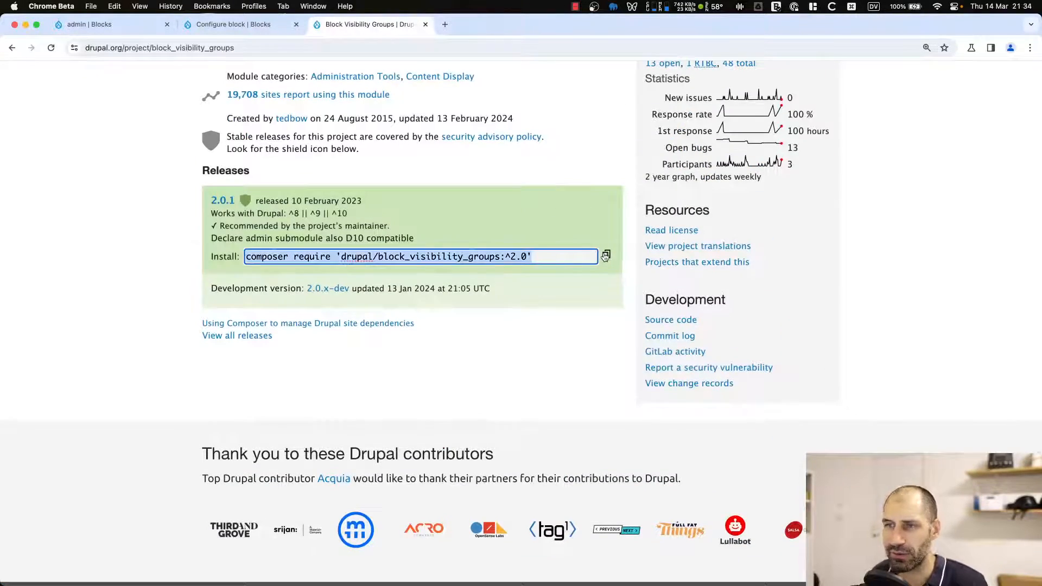
Switch to the terminal and run composer require 'drupal/block_visibility_groups:^2.0' in the site folder.
key("super+Tab")
key("super+Tab")
key("super+Tab")
key("super+Tab")
key("super+Tab")
key("super+Tab")
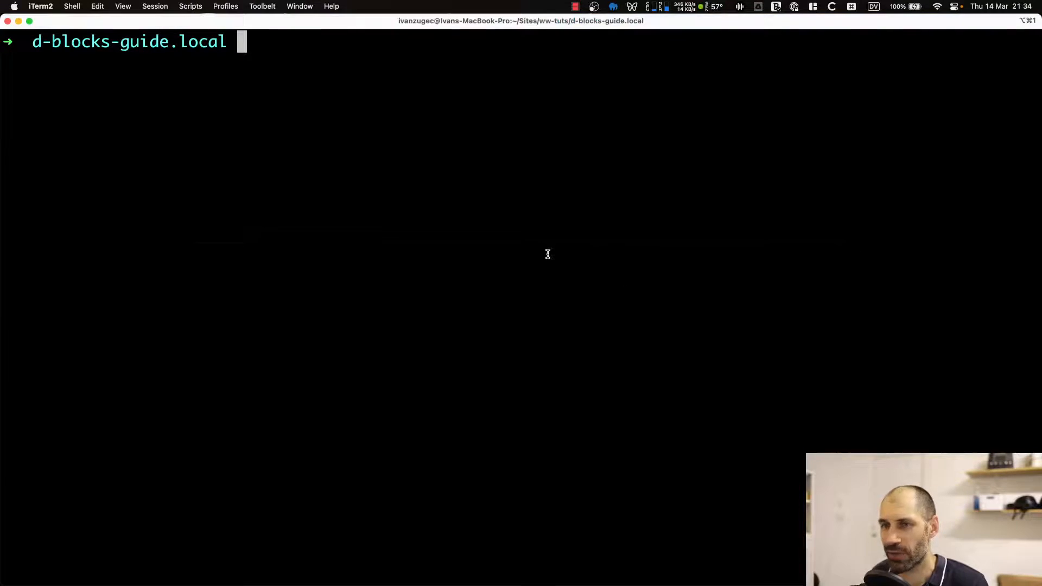
key("super+v")
key("Return")
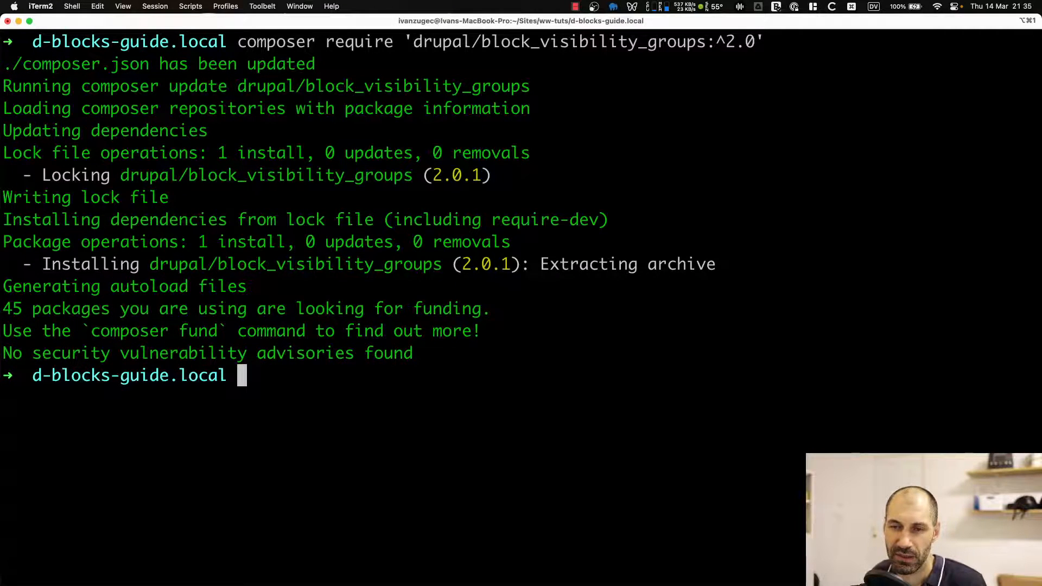
Back in the browser, close the project tab and install the Block Visibility Groups module from the Extend page.
key("super+Tab")
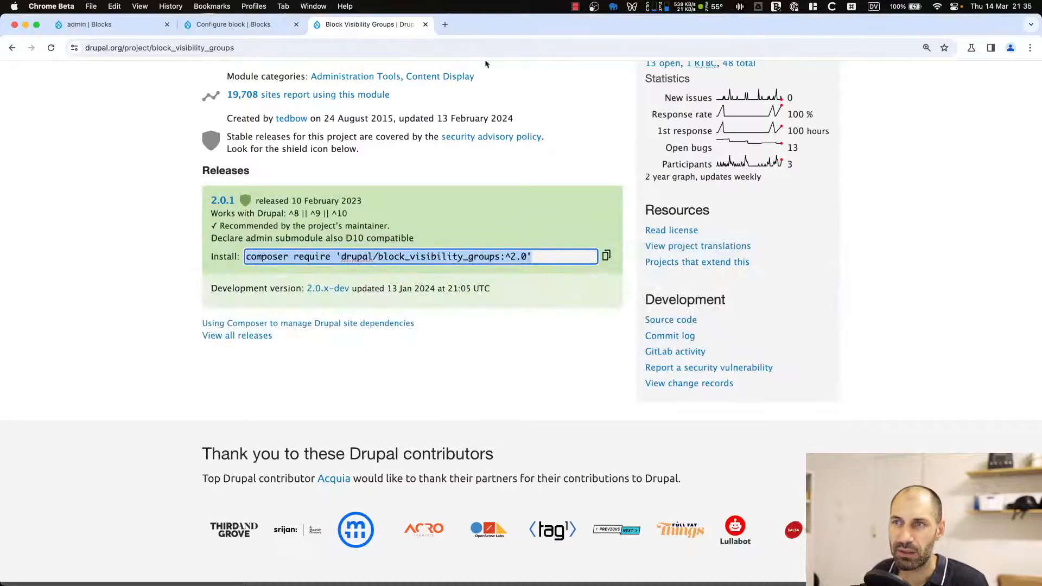
left_click(425, 25)
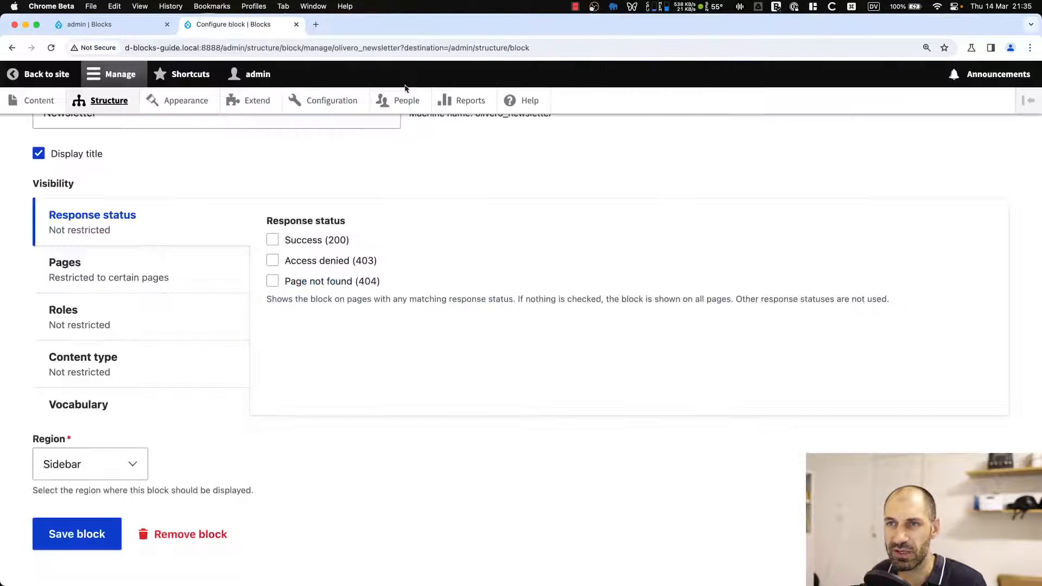
left_click(233, 103)
scroll(230, 360, "down", 4)
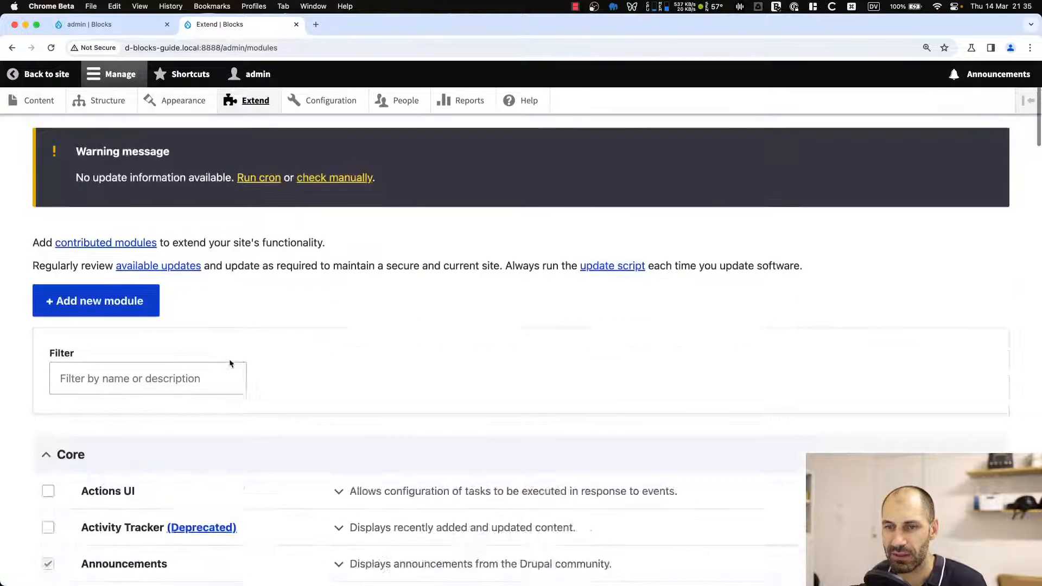
left_click(159, 279)
type("blocks")
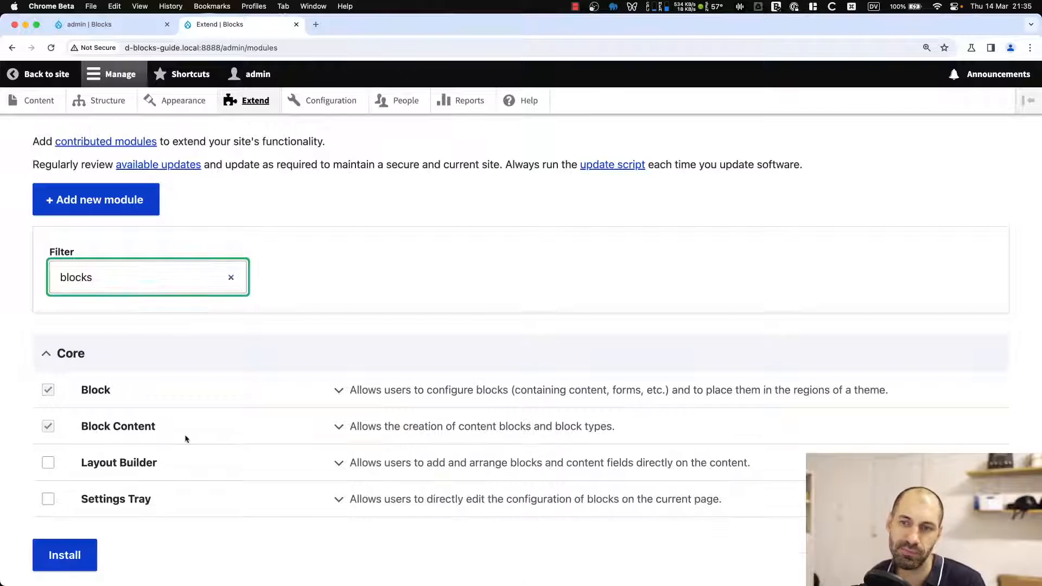
scroll(186, 436, "down", 1)
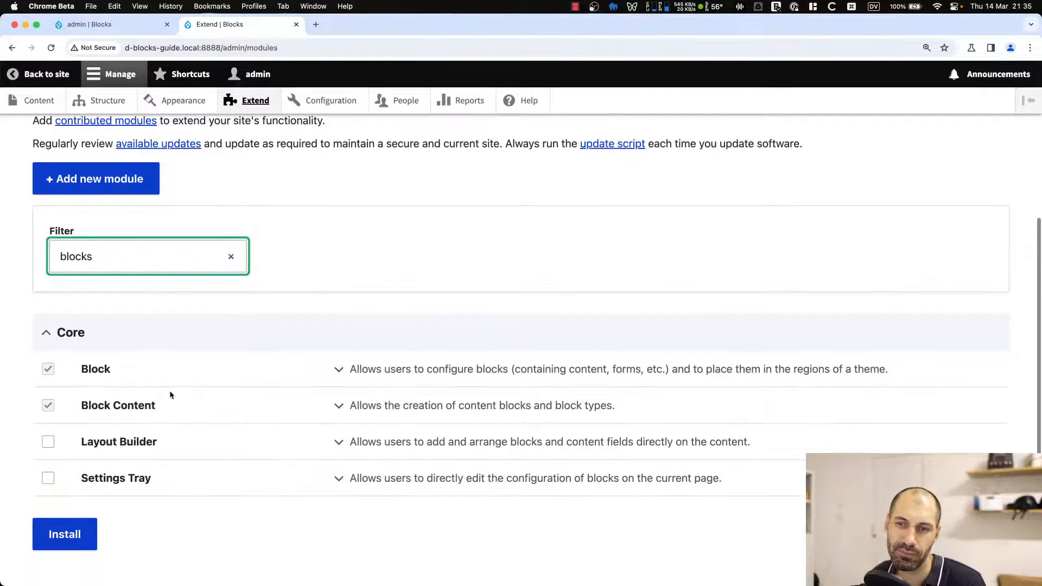
double_click(141, 254)
key("Right")
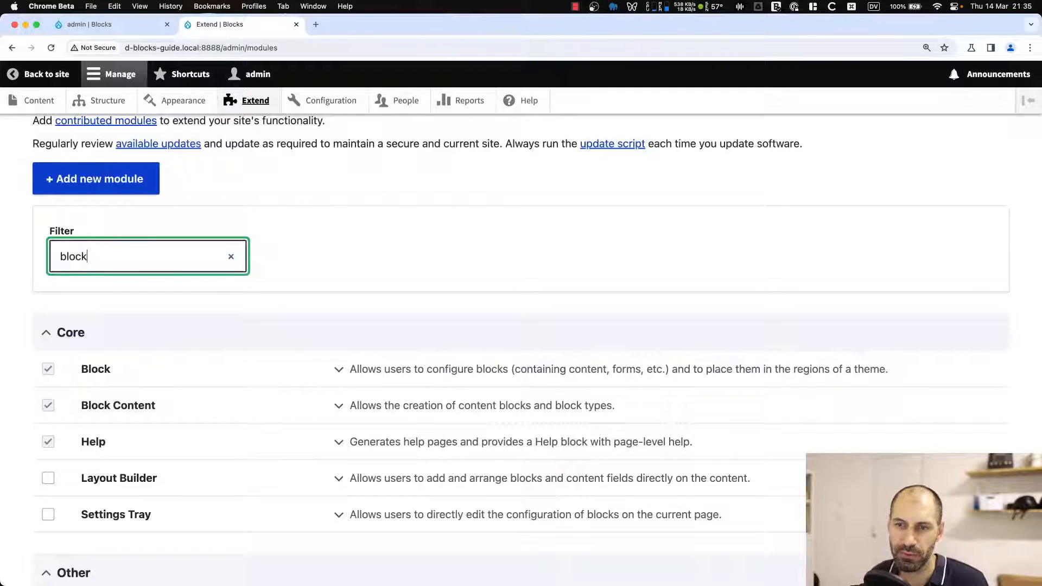
scroll(144, 272, "down", 4)
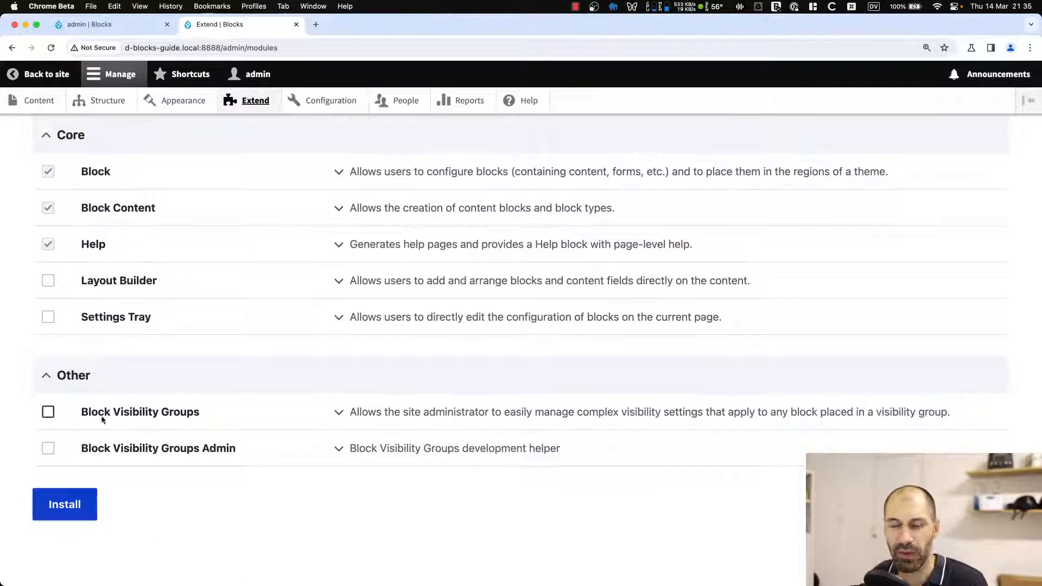
left_click(48, 412)
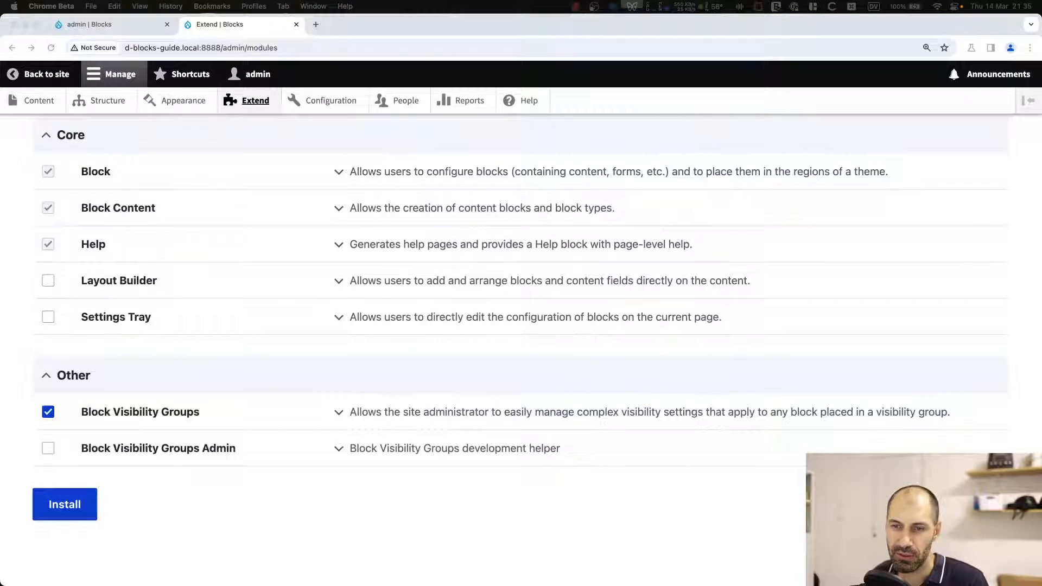
left_click(224, 488)
left_click(49, 505)
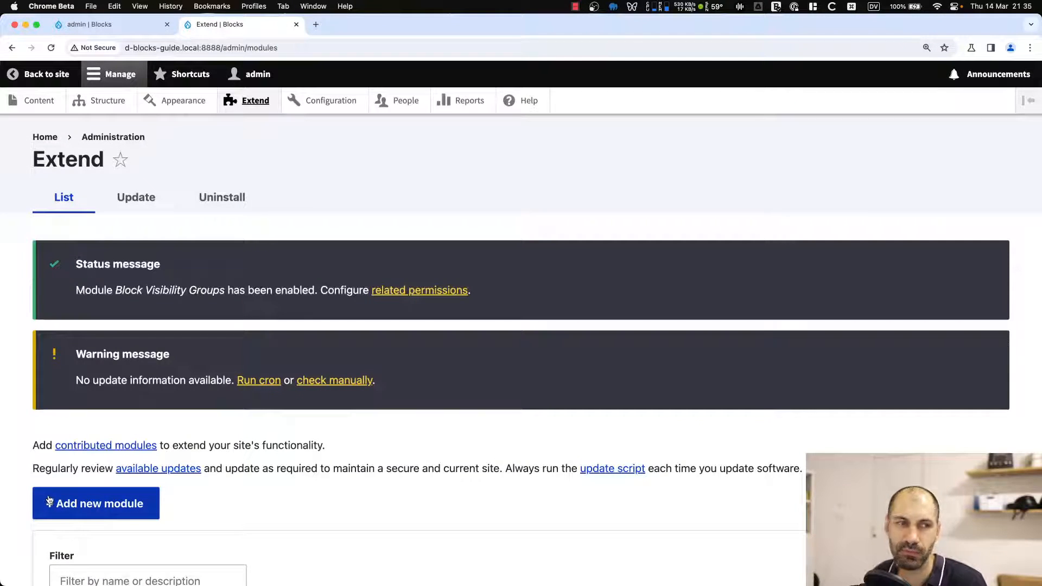
Create a block visibility group labelled Article content type, keeping the default condition settings.
left_click(93, 104)
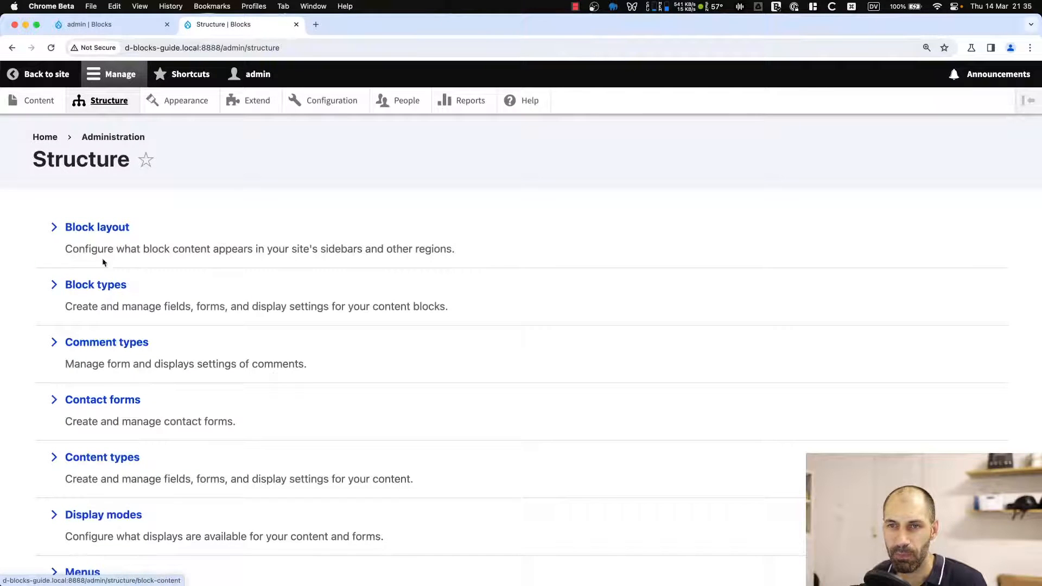
left_click(106, 230)
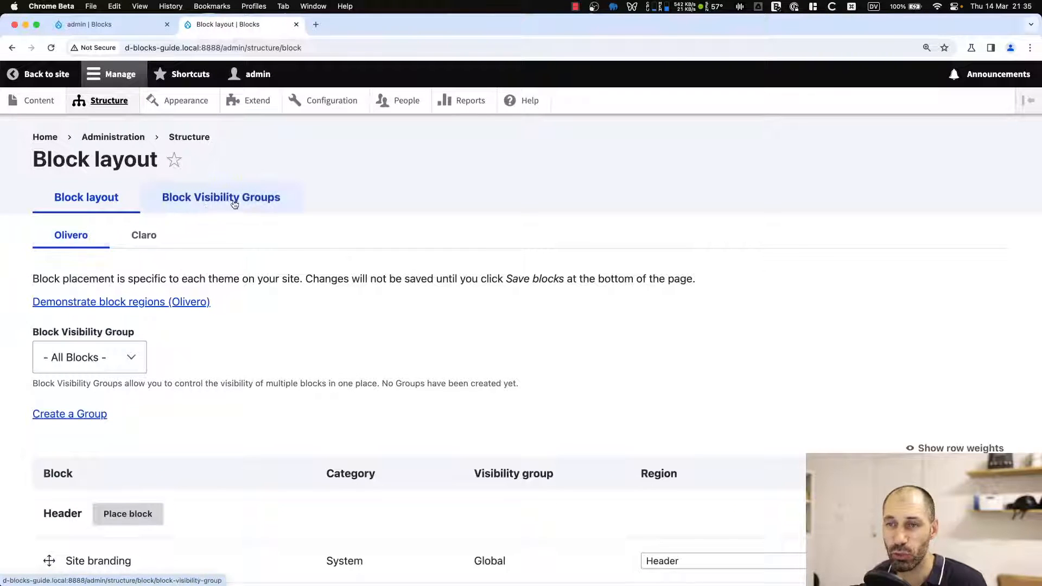
left_click(241, 205)
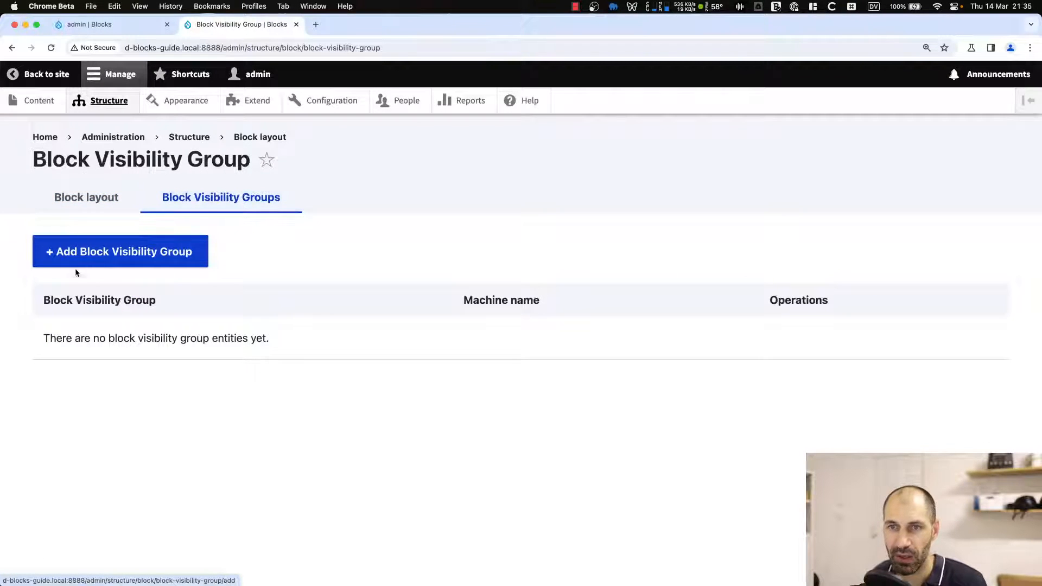
left_click(65, 251)
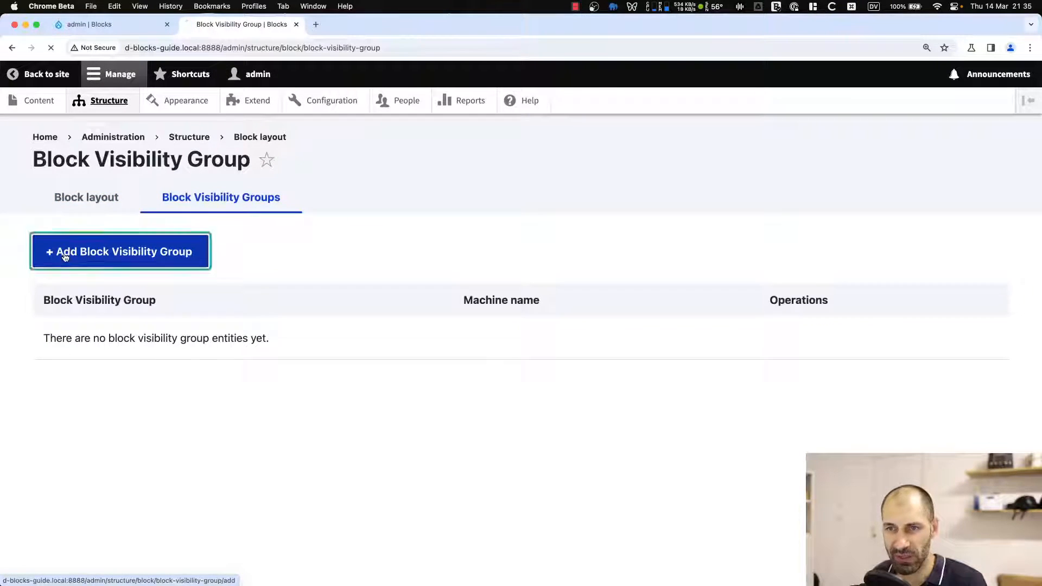
left_click(58, 253)
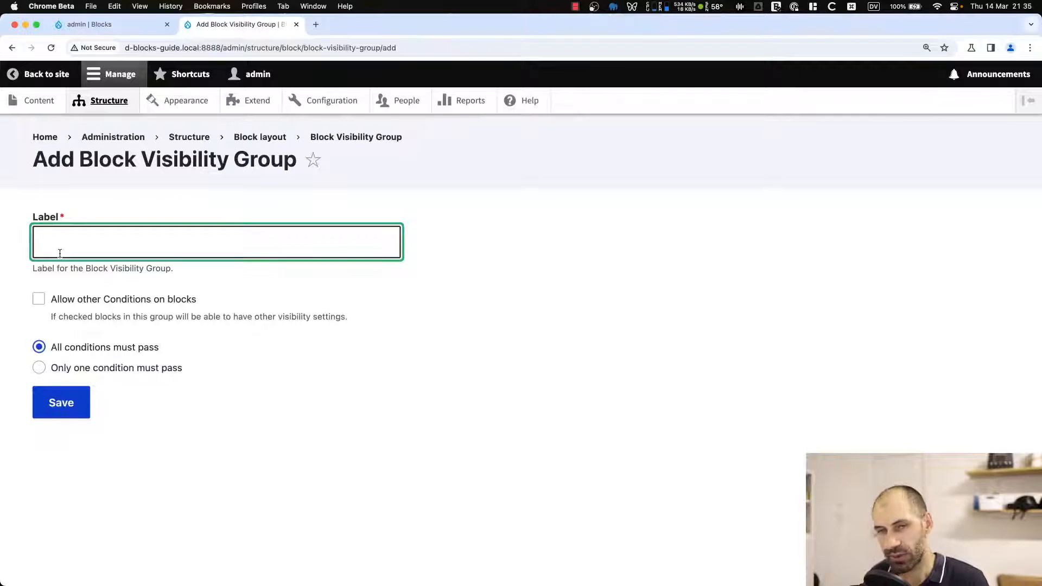
type("Article ")
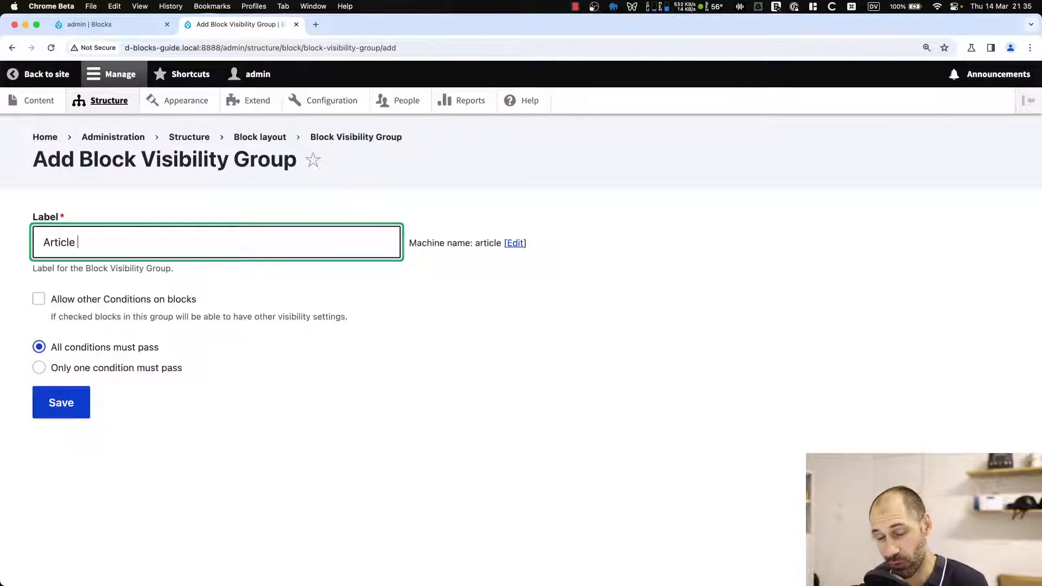
type("content type")
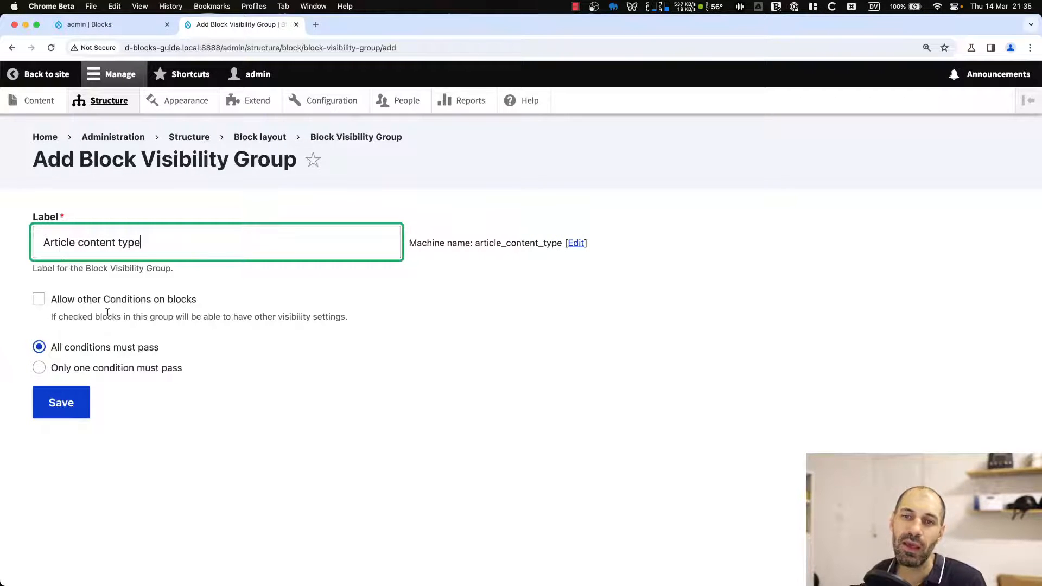
left_click_drag(224, 299, 58, 302)
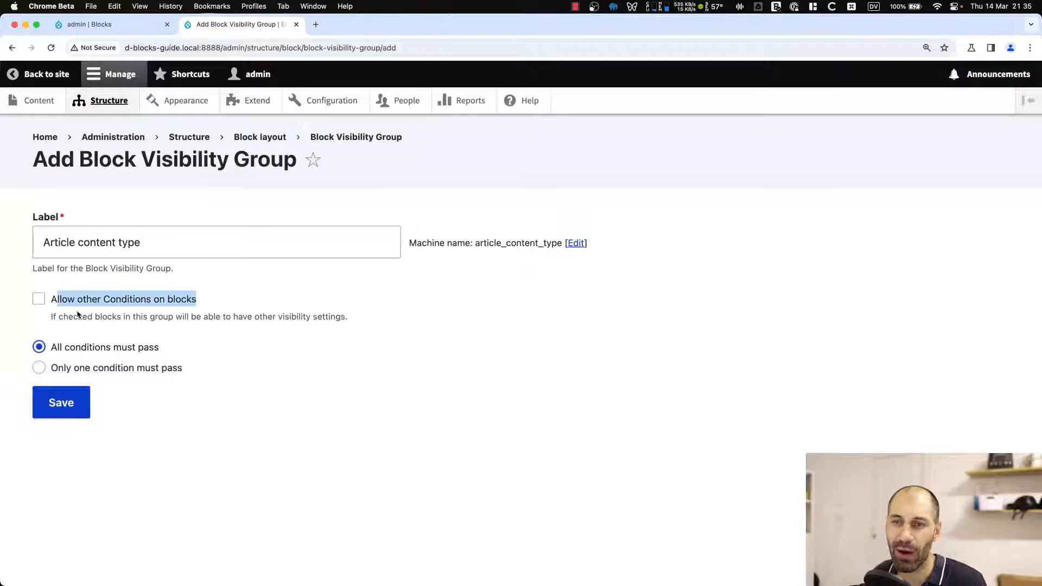
left_click(106, 328)
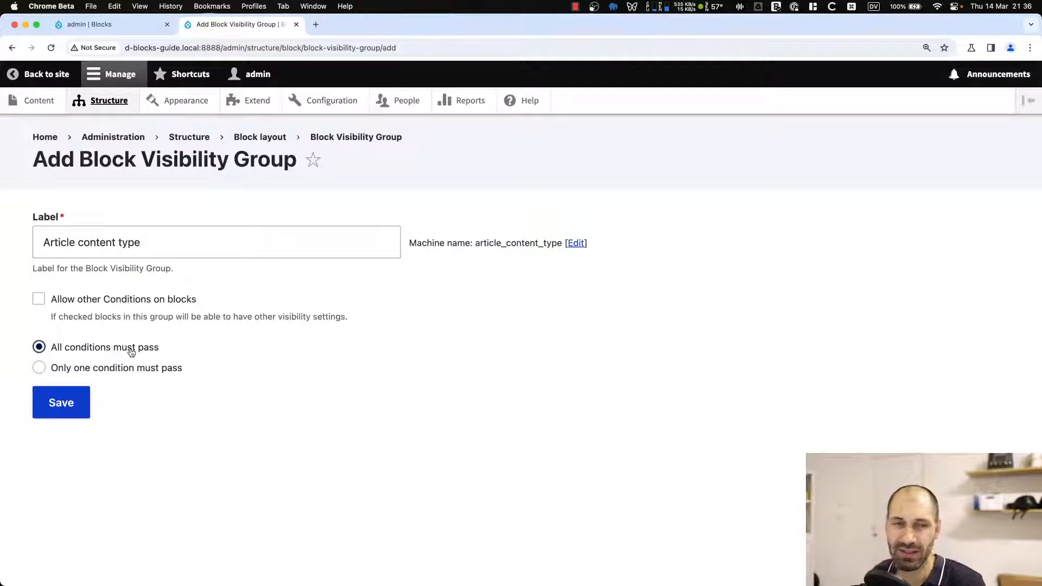
left_click(61, 404)
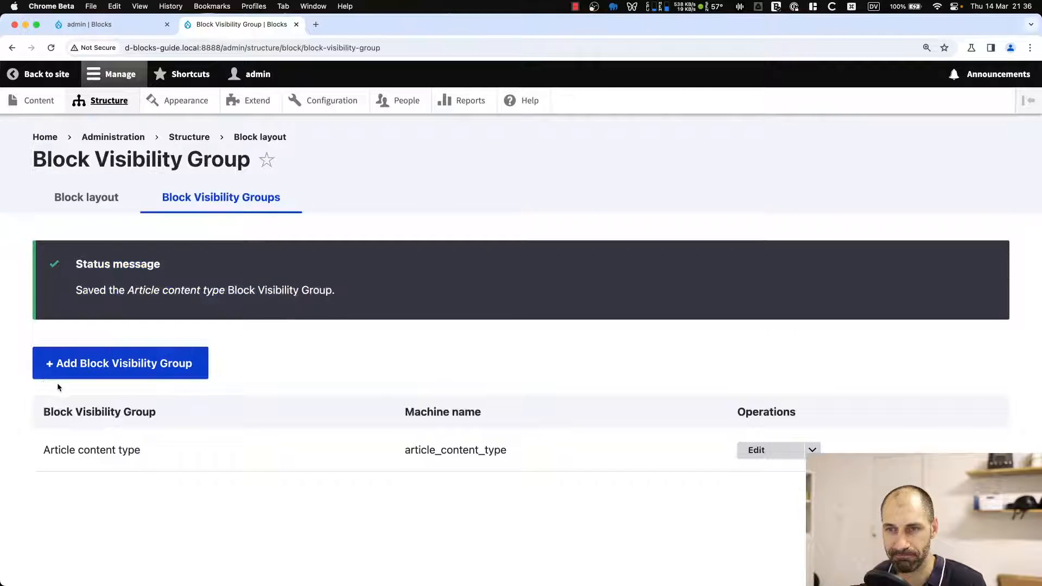
Edit the Article content type group, add a Content type condition for Article, and save the group.
left_click(761, 459)
scroll(238, 422, "down", 3)
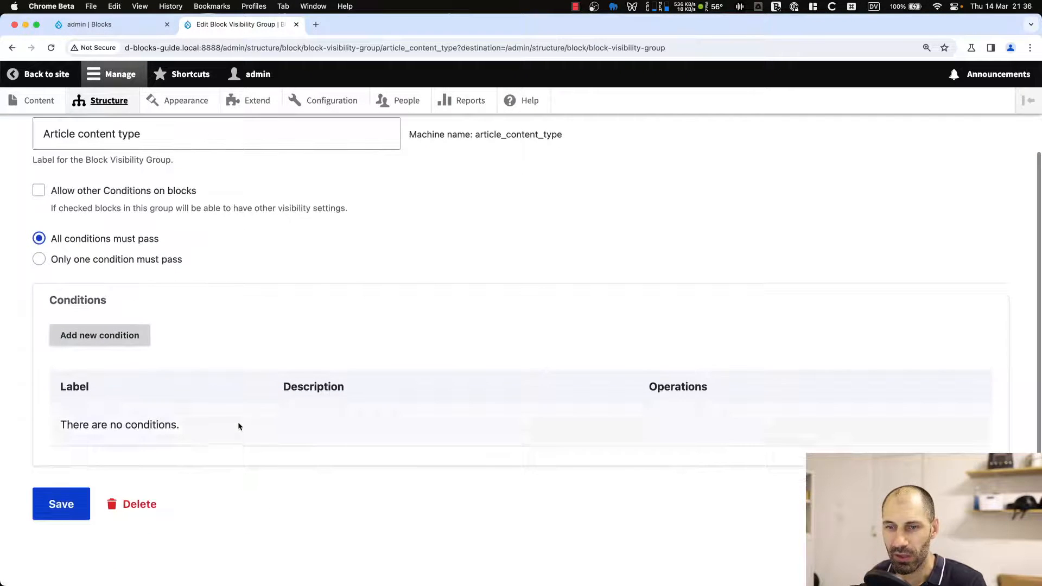
left_click(114, 339)
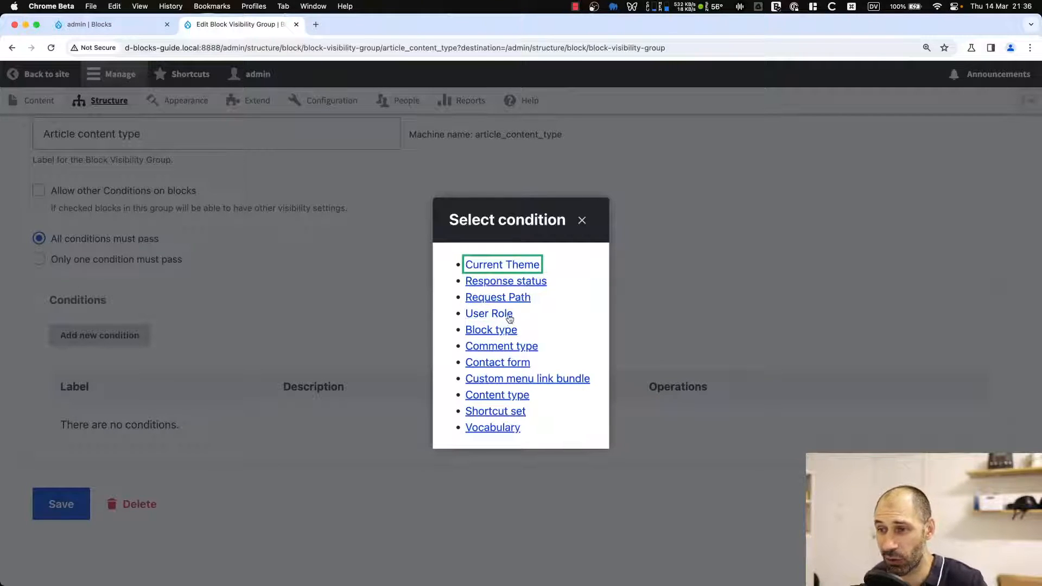
left_click(498, 395)
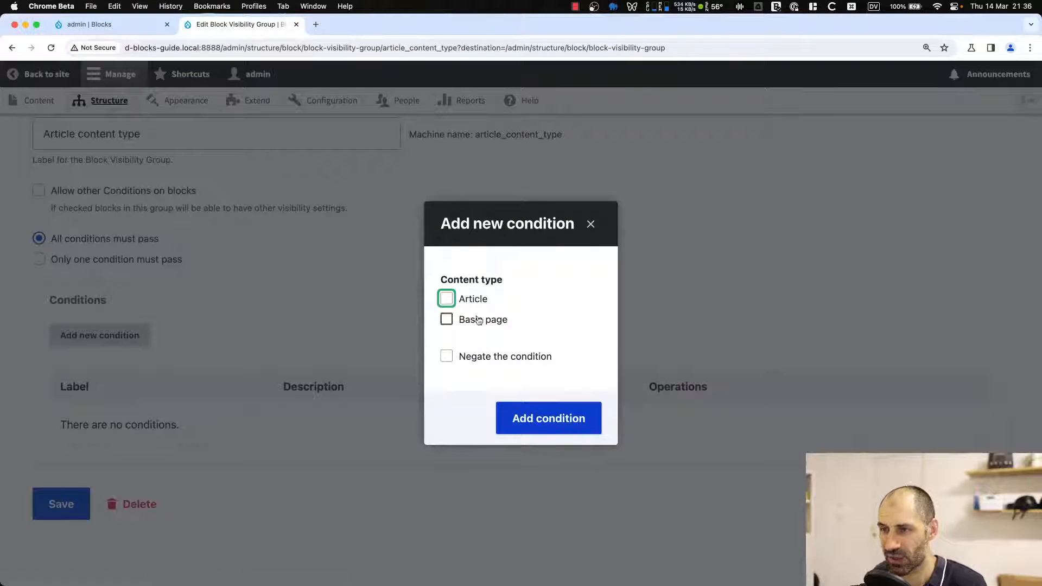
left_click(473, 299)
left_click(522, 419)
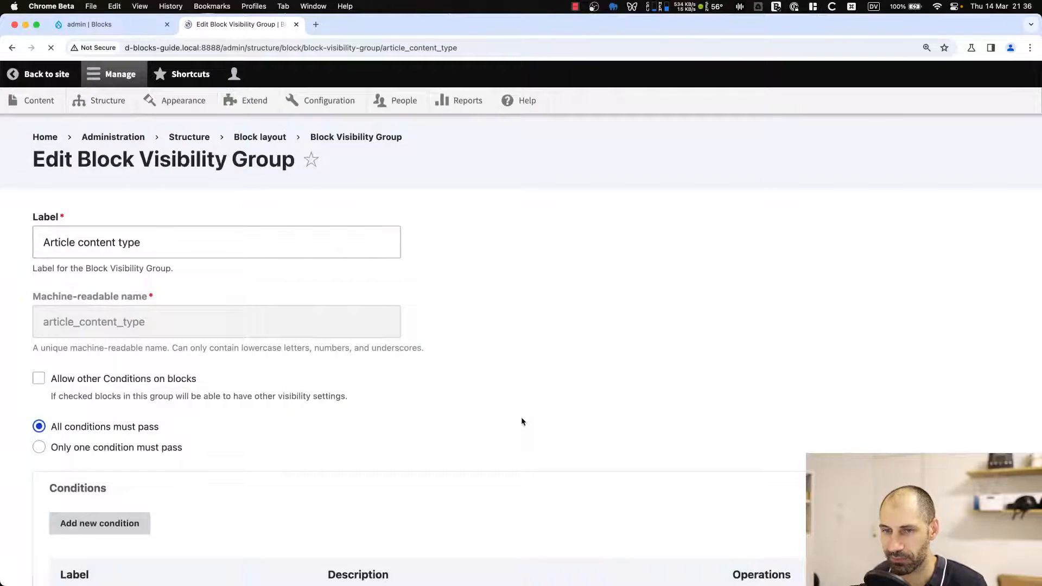
scroll(193, 465, "down", 3)
left_click(79, 506)
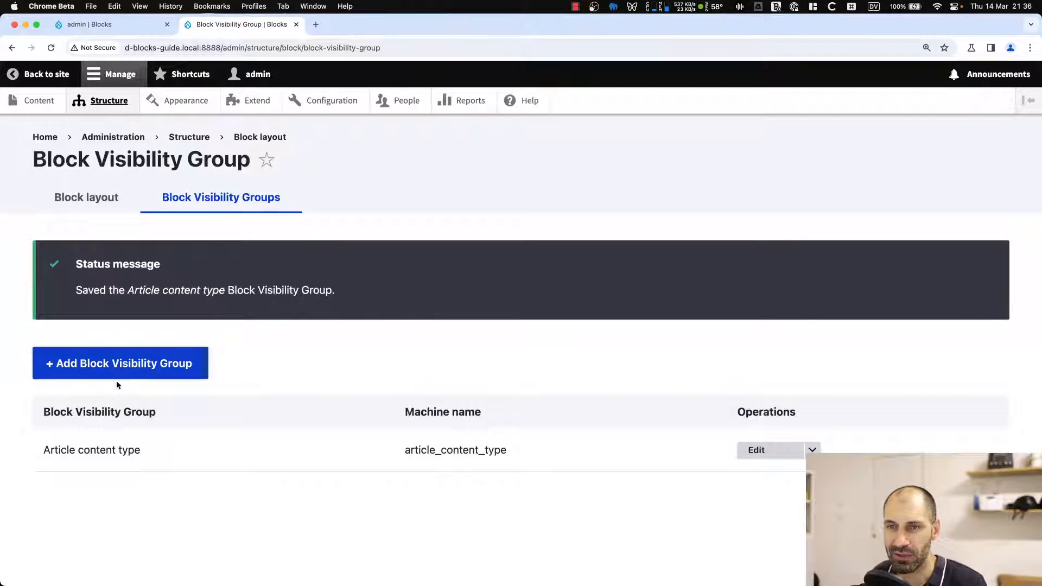
Create a new block visibility group labelled Homepage with the default settings.
left_click(114, 364)
left_click(118, 255)
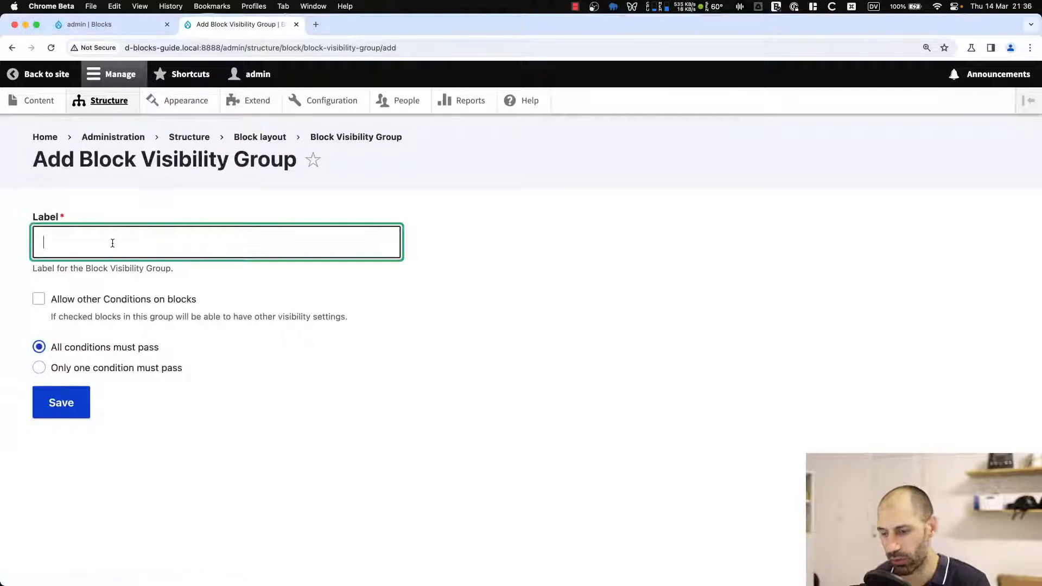
type("Homepage")
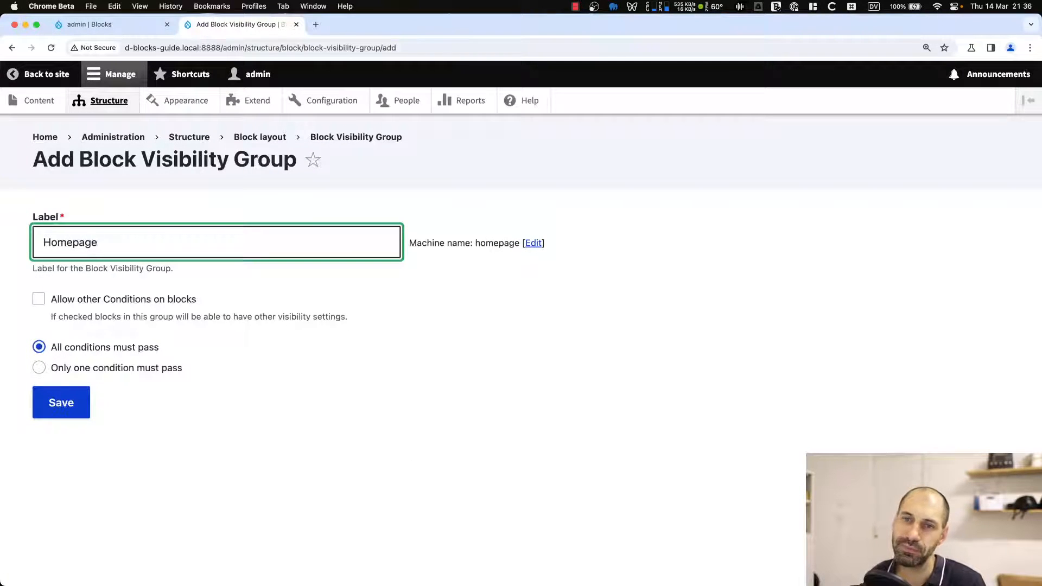
left_click(62, 403)
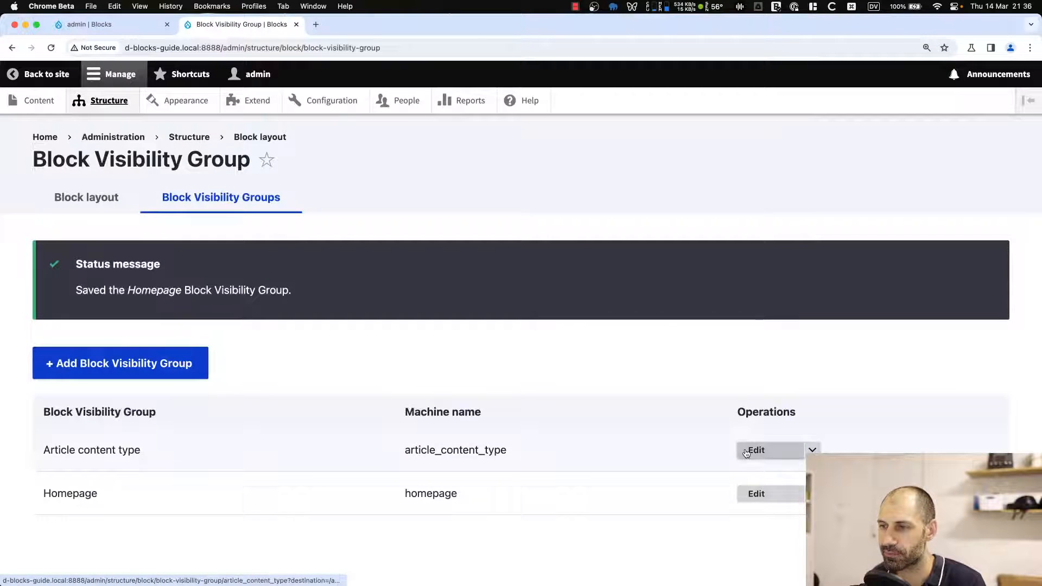
Edit the Homepage group, add a Request Path condition with the page <front>, and save the group.
left_click(763, 494)
scroll(374, 427, "down", 3)
left_click(133, 340)
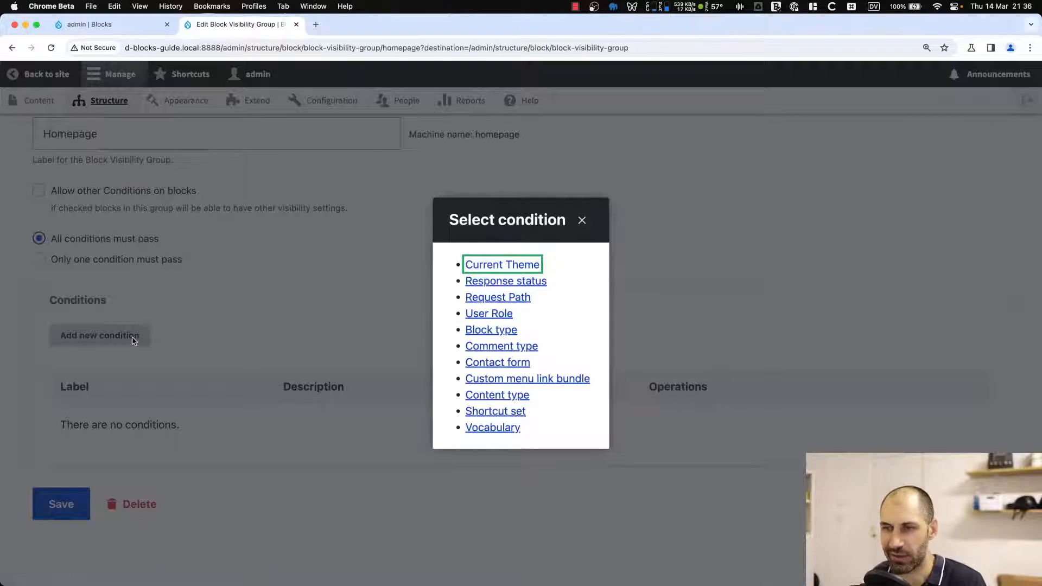
left_click(494, 300)
type("<")
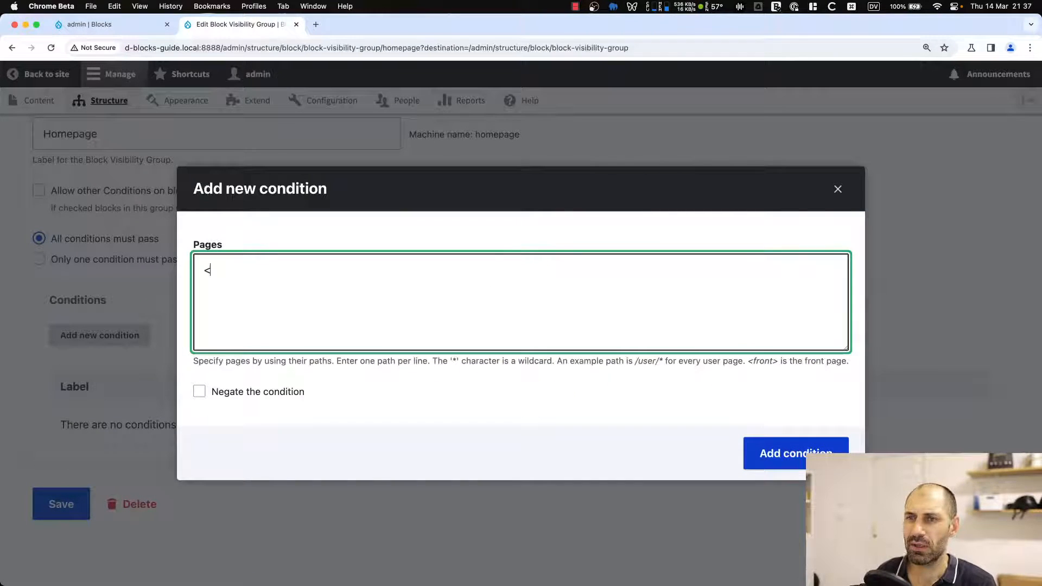
type("front>")
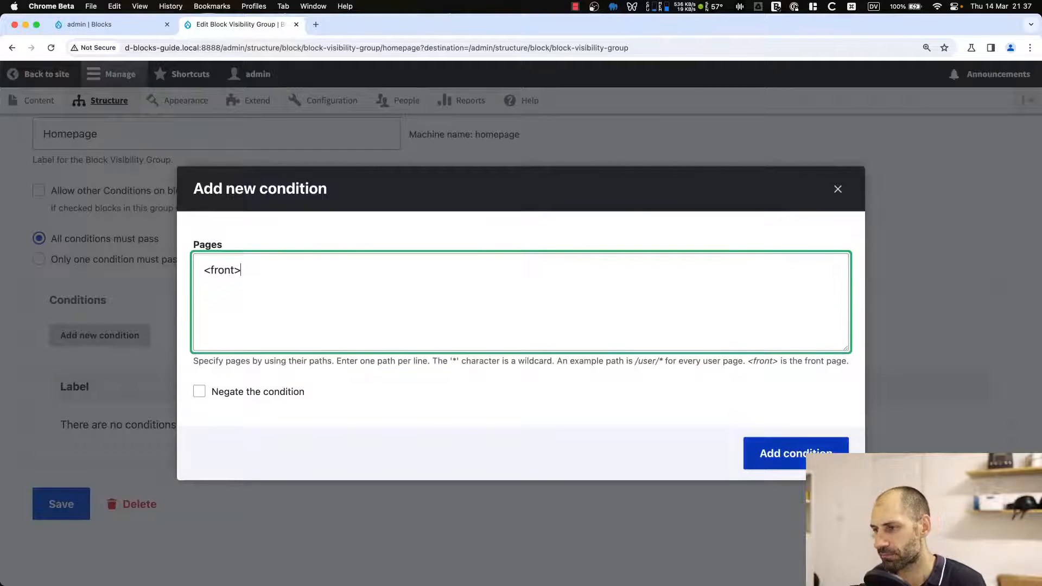
left_click(792, 461)
scroll(261, 483, "down", 4)
left_click(60, 501)
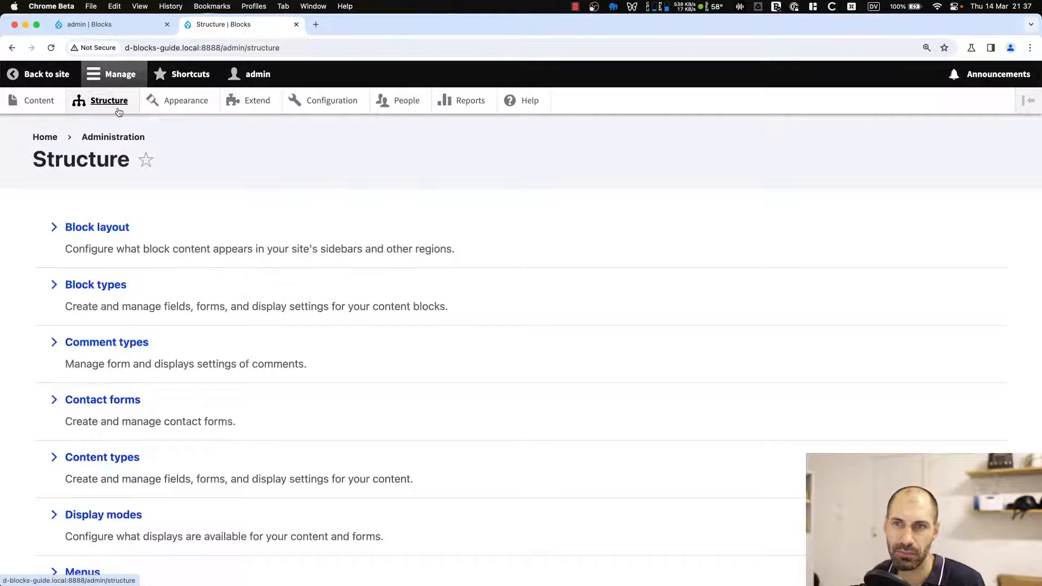
From the block layout, open the Newsletter block's settings, clear its page paths, assign it to the Homepage visibility group, and save.
left_click(120, 228)
scroll(279, 376, "down", 3)
scroll(280, 378, "down", 15)
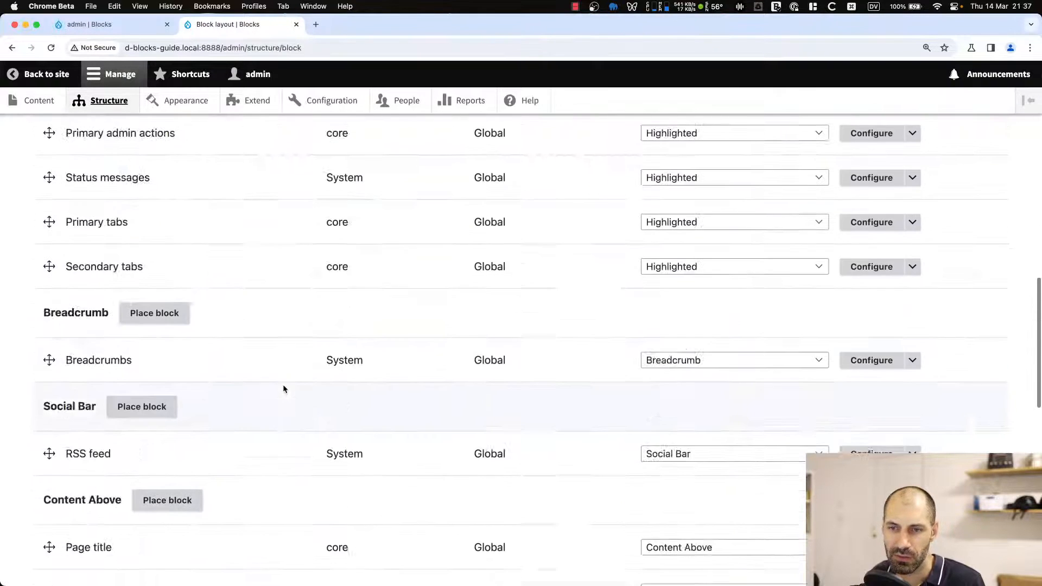
scroll(285, 390, "up", 3)
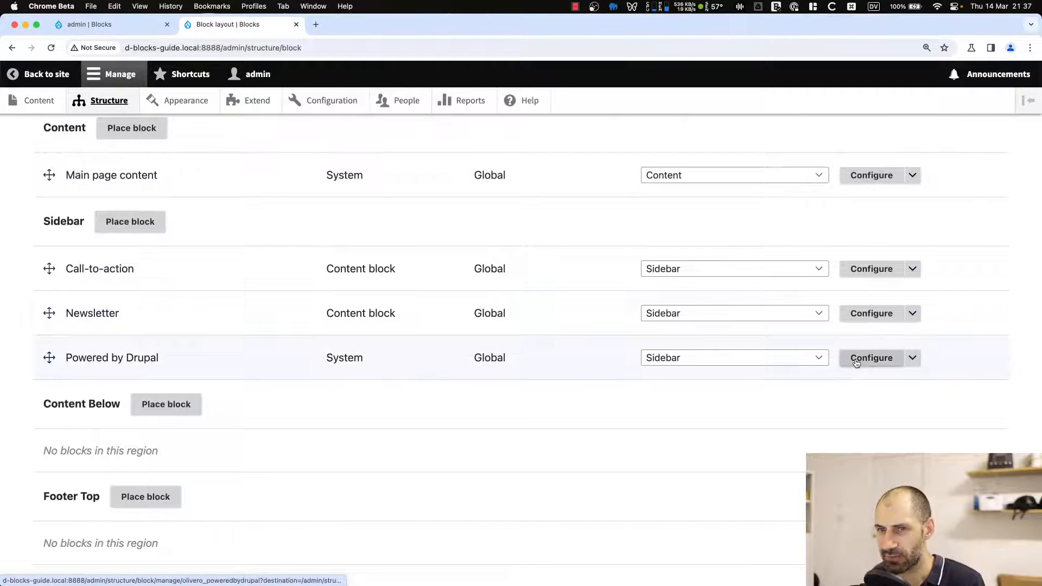
left_click(878, 315, "super")
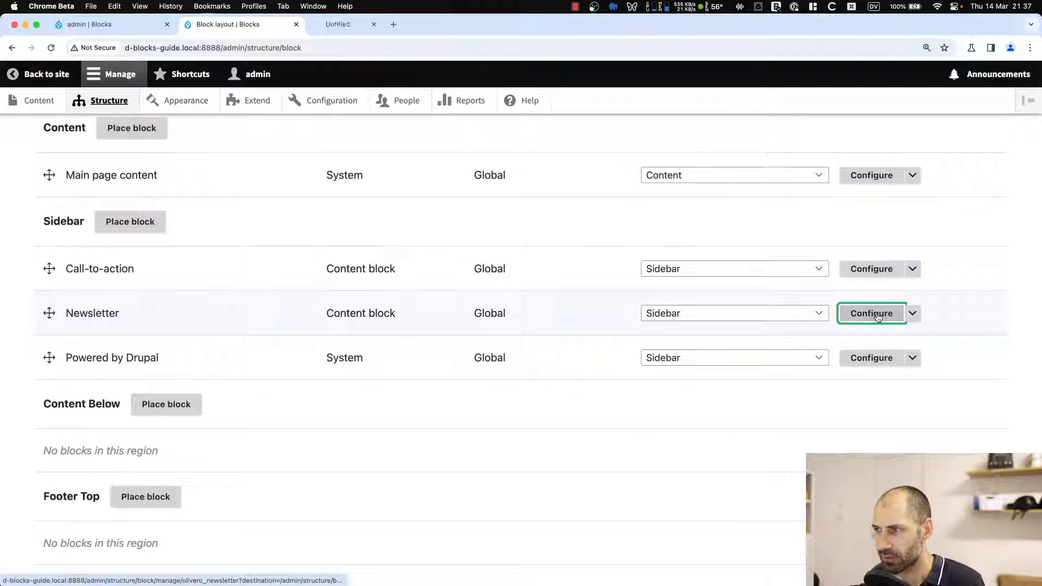
left_click(878, 358, "super")
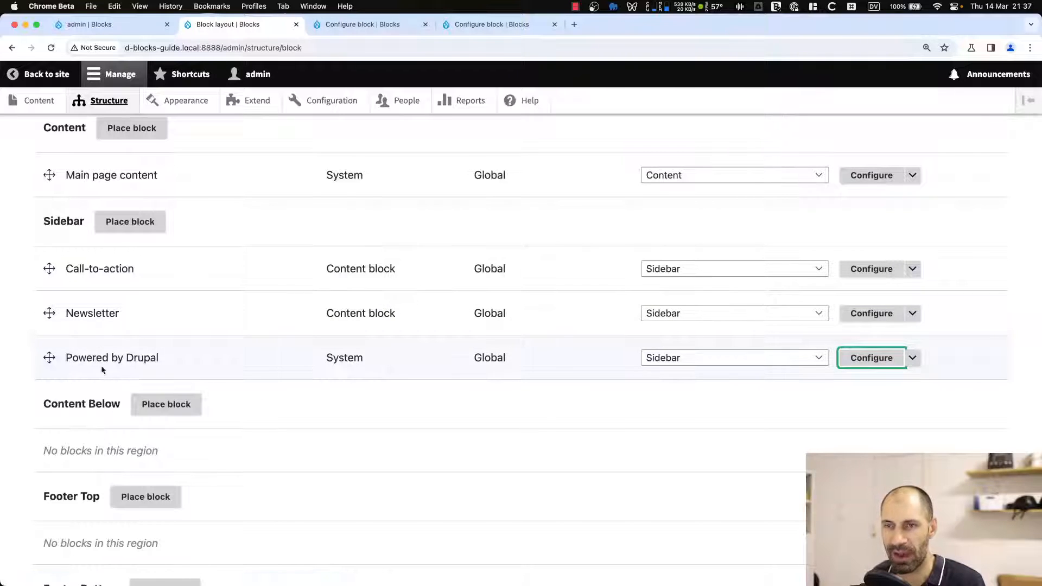
left_click(351, 32)
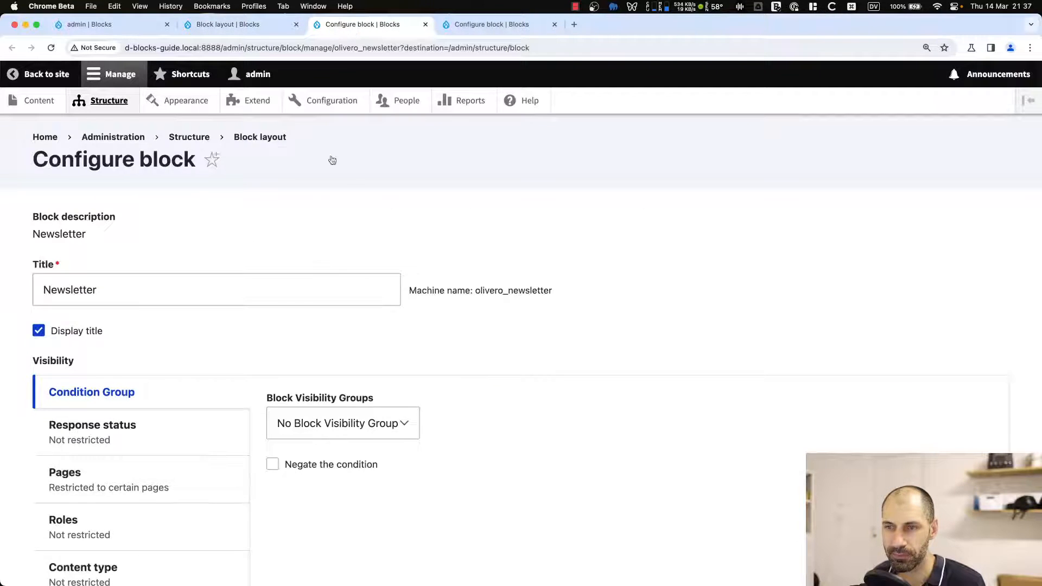
scroll(331, 158, "down", 3)
left_click(86, 329)
left_click(336, 282)
key("super+a")
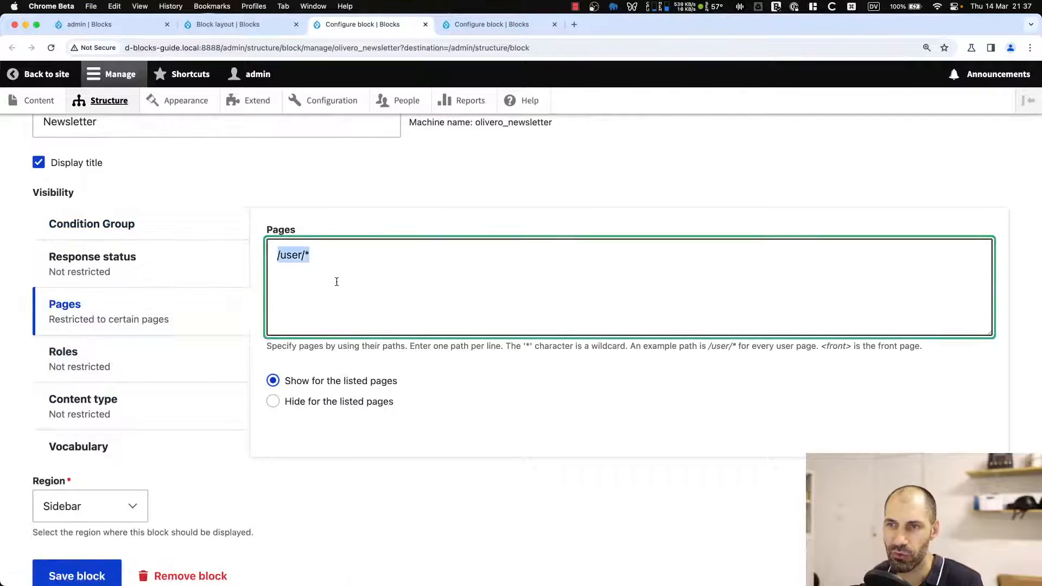
key("BackSpace")
left_click(131, 228)
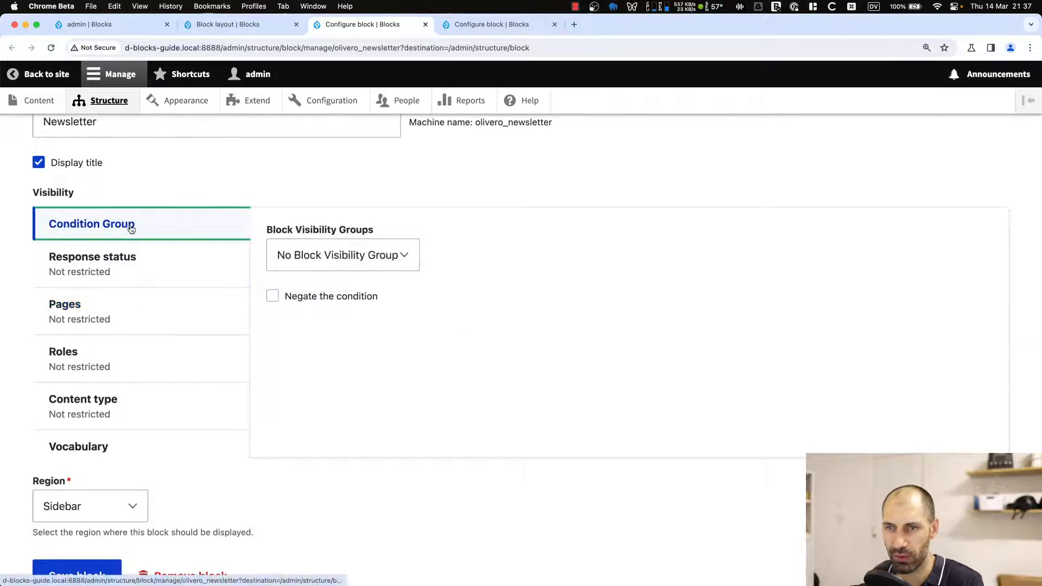
left_click(304, 254)
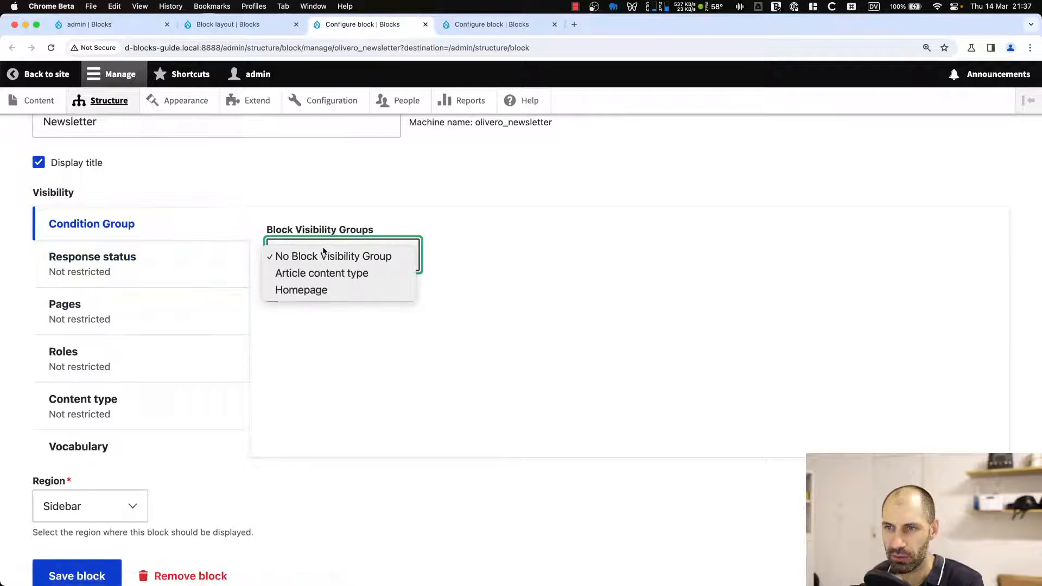
left_click(333, 293)
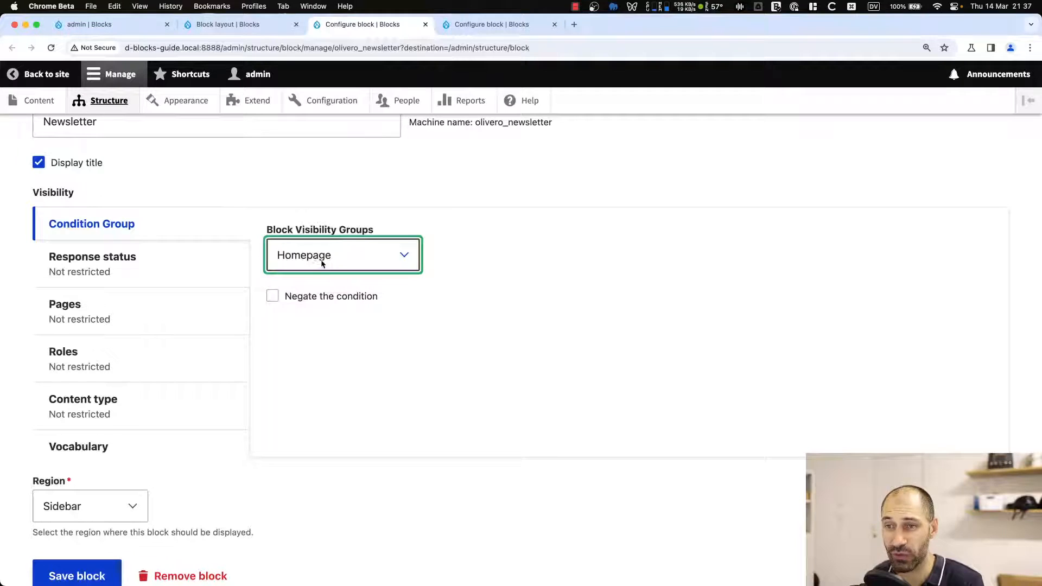
left_click(77, 575)
In the Powered by Drupal block, clear the <front> page path, assign the Homepage visibility group, and save the block.
left_click(480, 23)
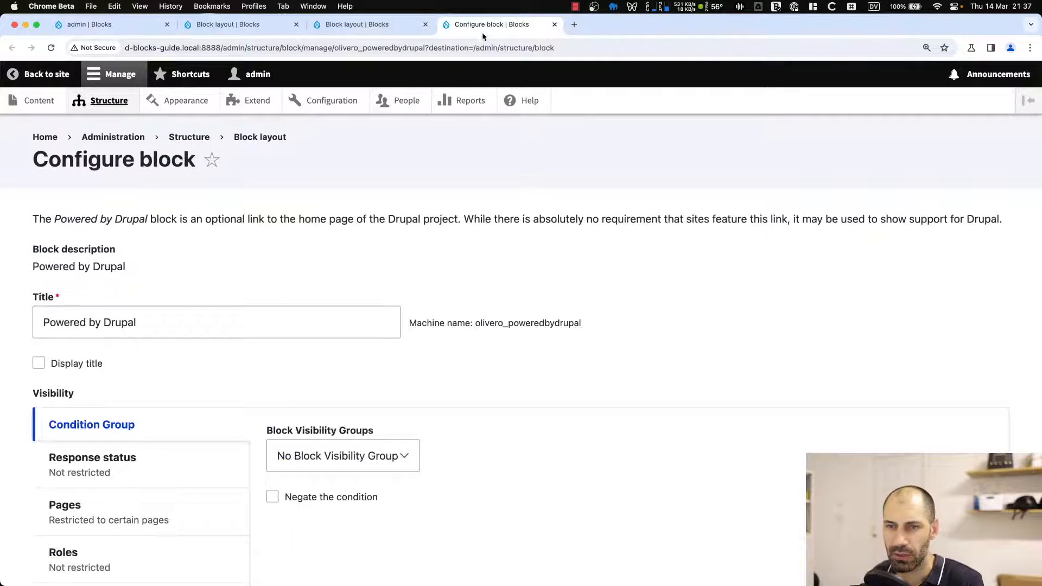
scroll(193, 410, "down", 5)
left_click(128, 310)
left_click(279, 299)
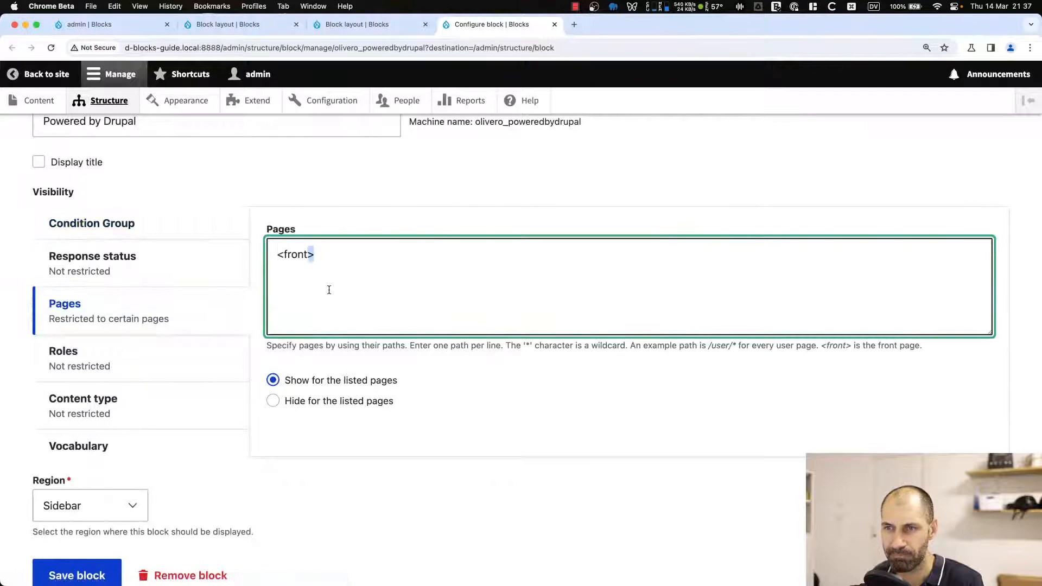
key("ctrl+a")
key("BackSpace")
left_click(163, 254)
left_click(192, 224)
left_click(320, 255)
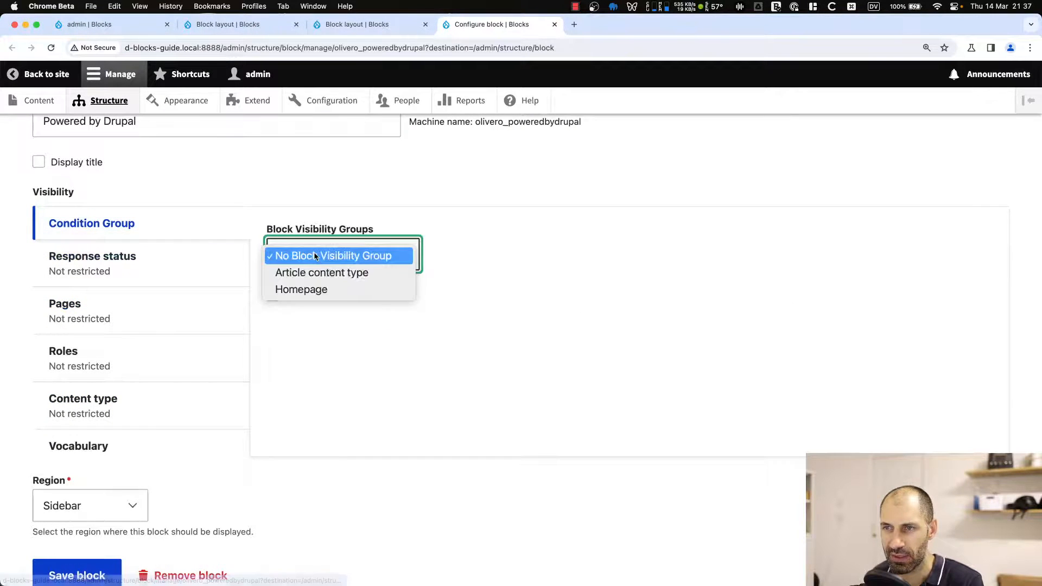
left_click(321, 289)
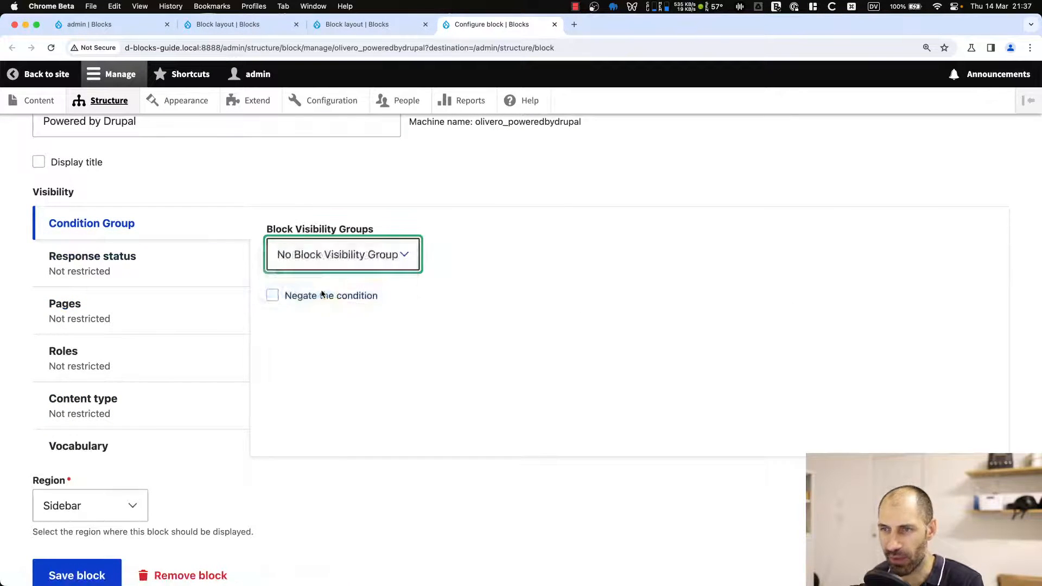
left_click(103, 572)
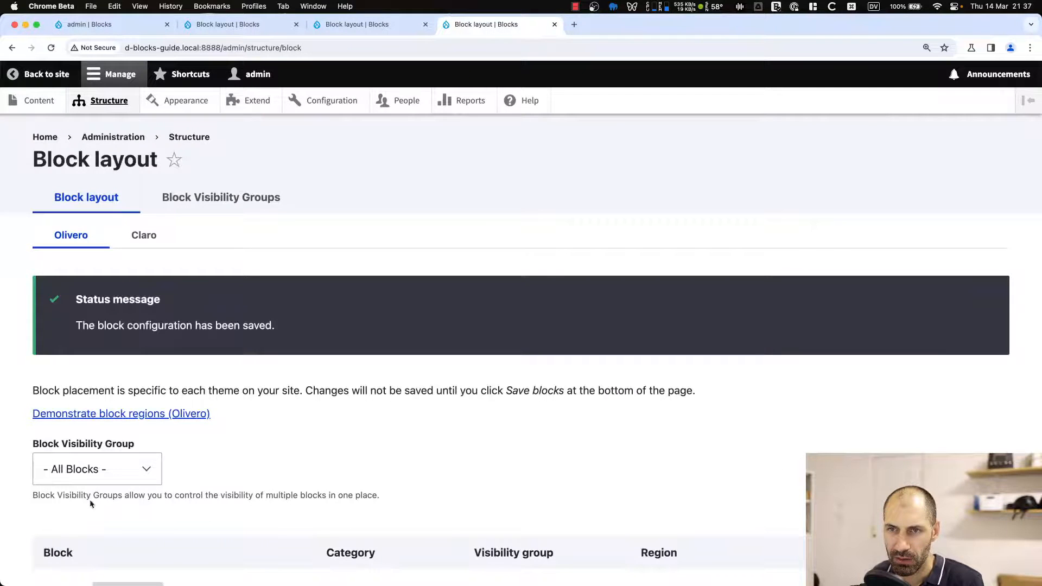
Configure the Call-to-action block: remove its Article content type restriction, assign the Article content type group, and save.
scroll(279, 391, "down", 10)
scroll(280, 400, "down", 8)
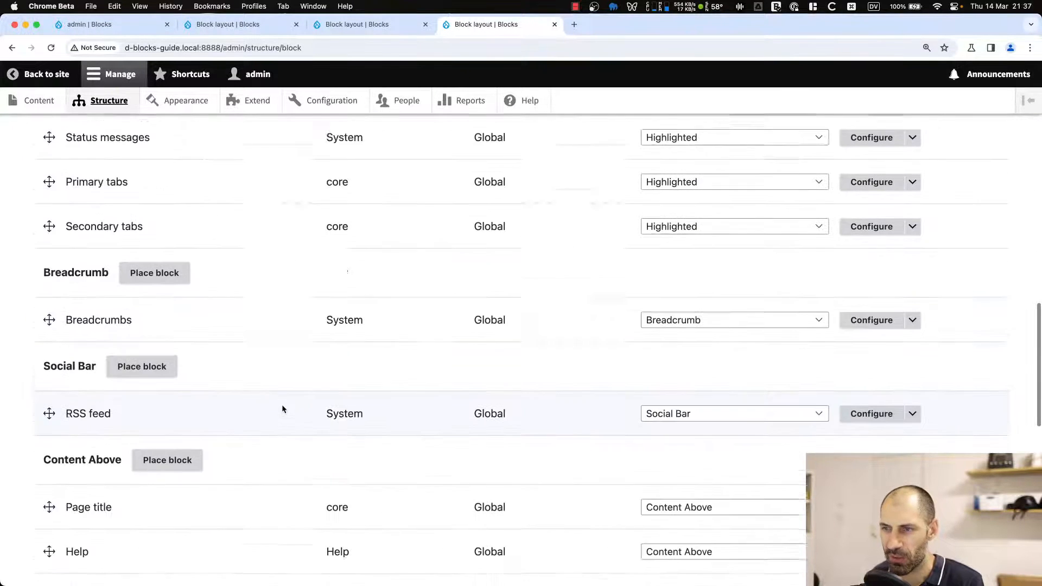
scroll(282, 405, "down", 10)
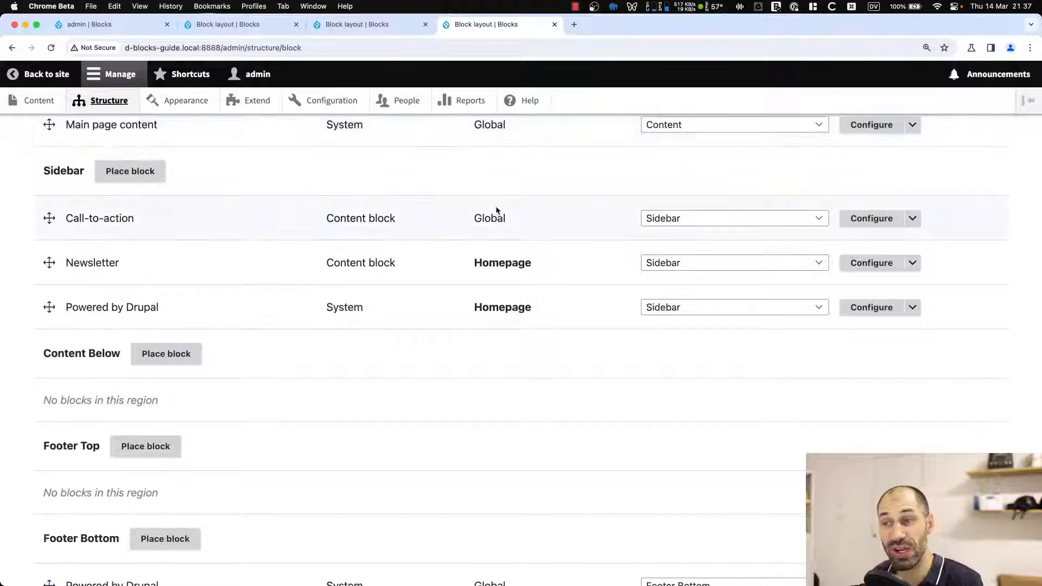
left_click_drag(475, 263, 534, 257)
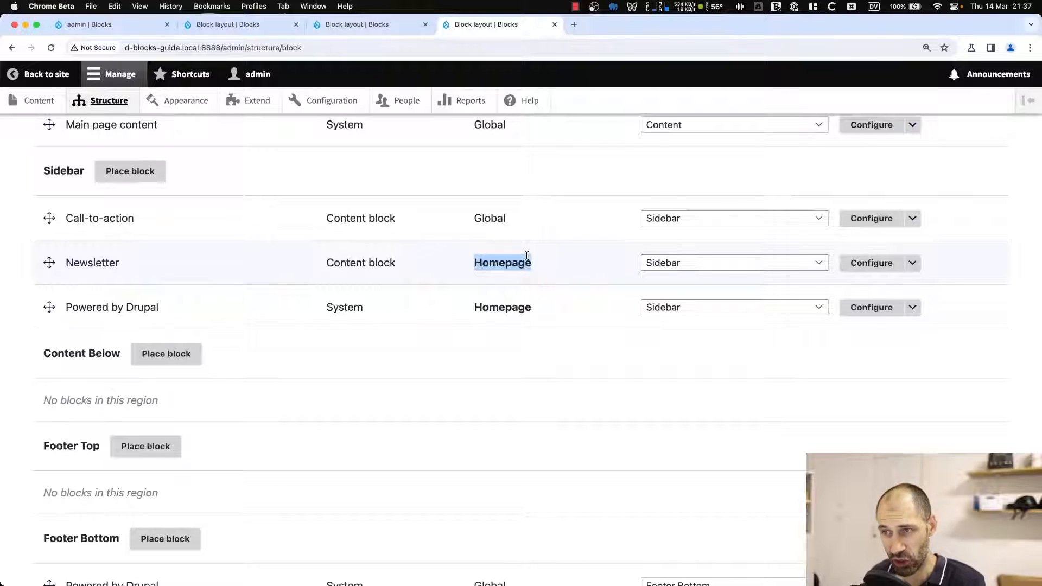
left_click(872, 218)
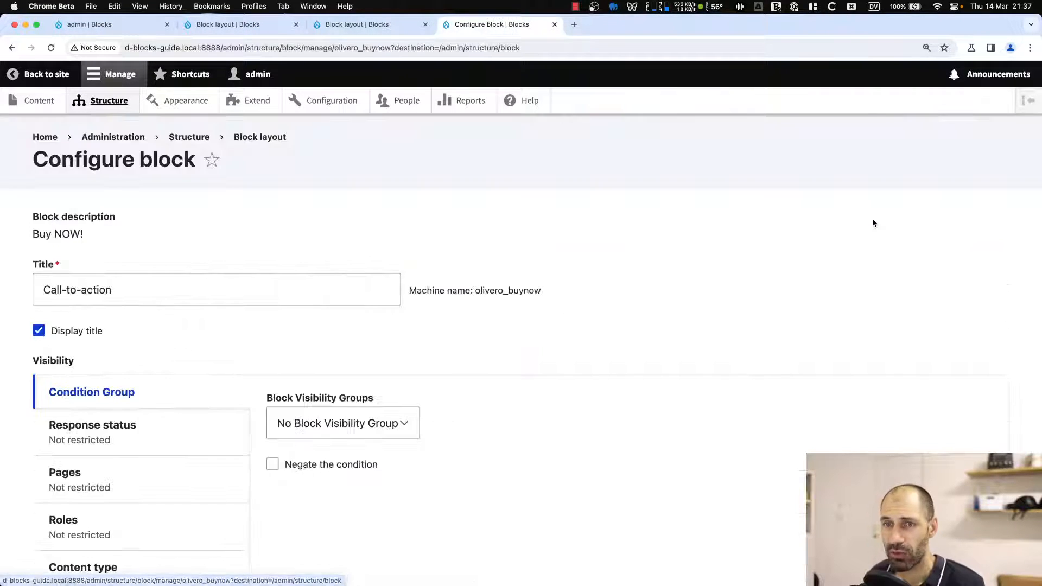
scroll(197, 296, "down", 4)
left_click(181, 328)
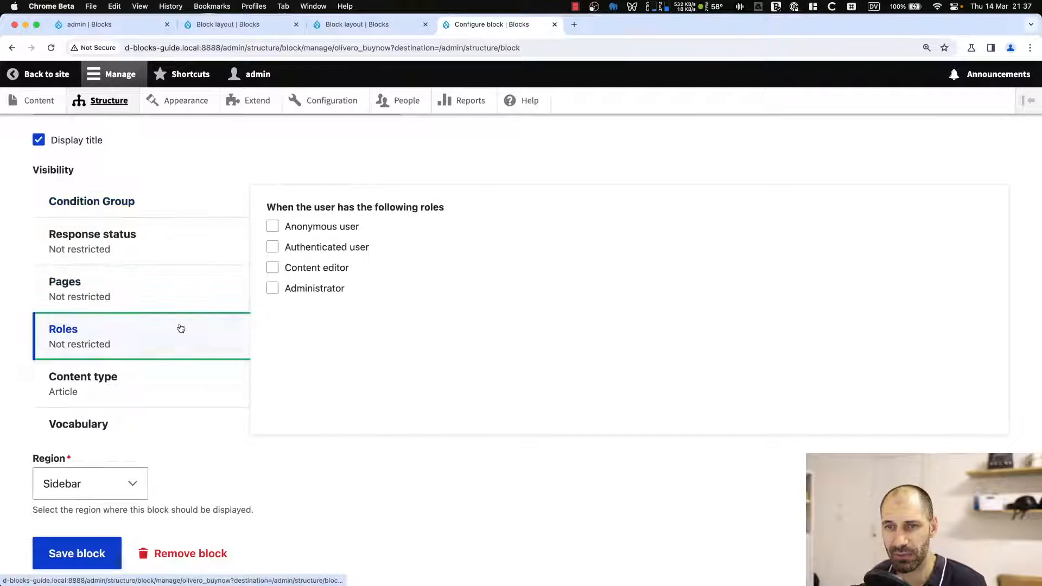
left_click(201, 364)
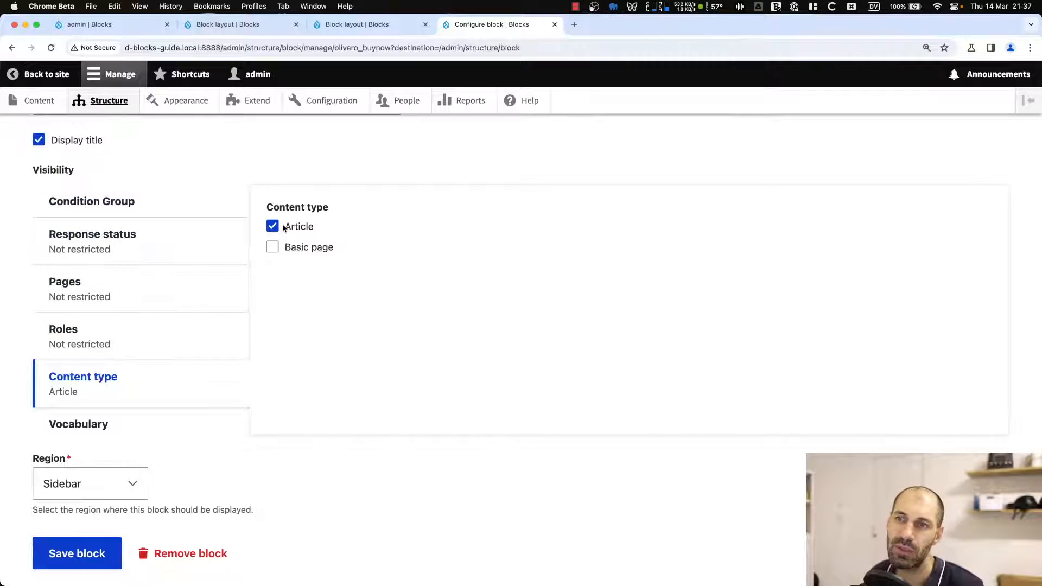
left_click(272, 227)
left_click(166, 205)
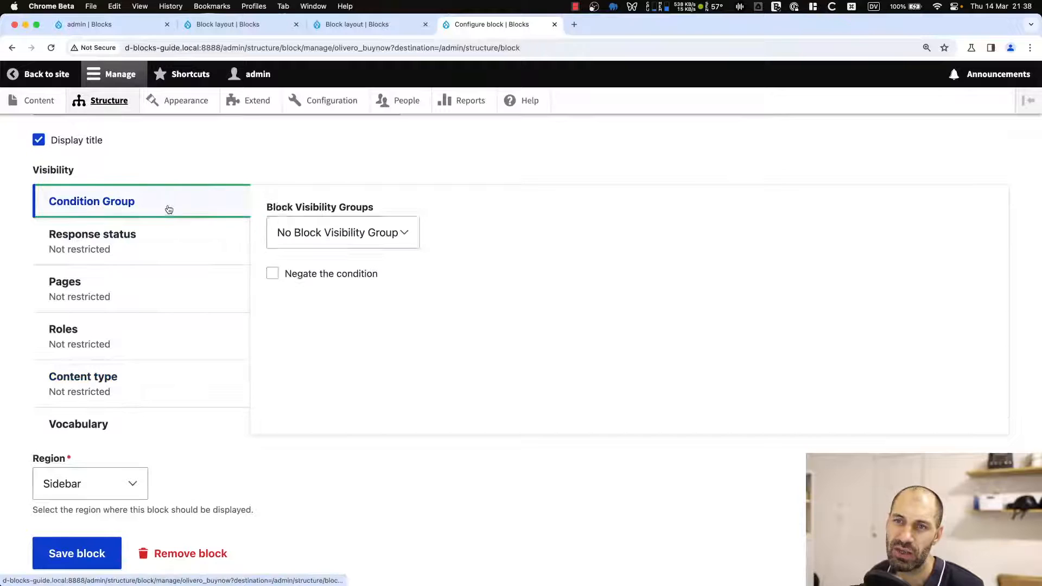
left_click(344, 233)
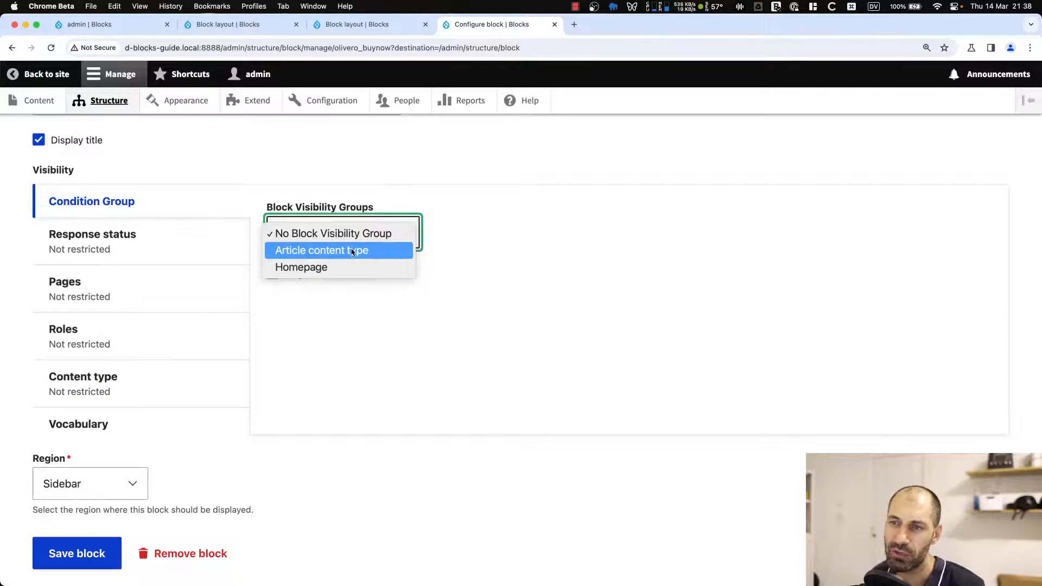
left_click(352, 253)
scroll(217, 380, "down", 2)
left_click(74, 504)
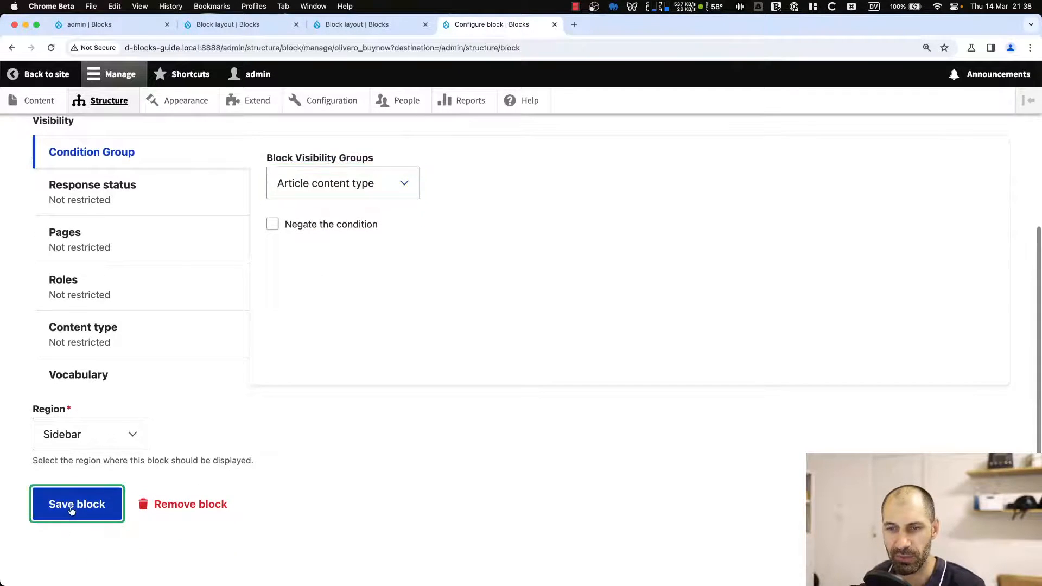
Close the extra tabs, go to the site's front page, and open the Drupal Blocks article to check its sidebar blocks.
left_click(167, 24)
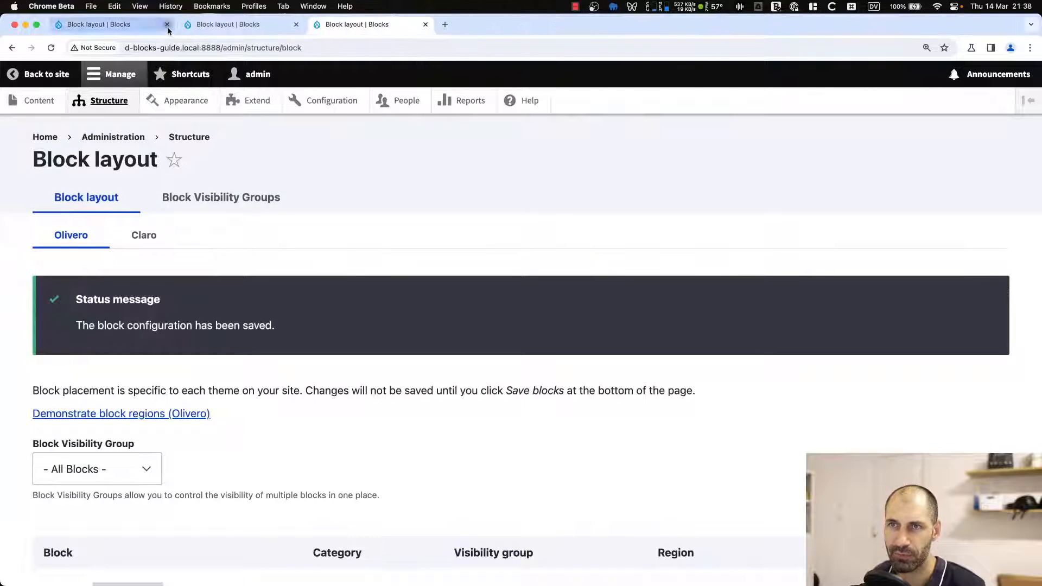
left_click(167, 24)
left_click(49, 138)
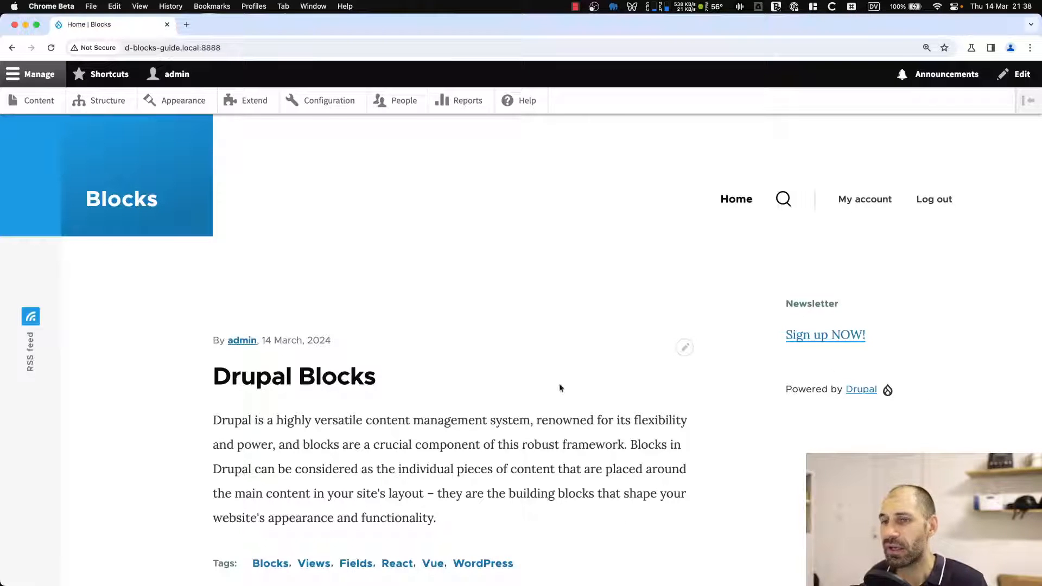
left_click(299, 377)
scroll(742, 377, "down", 2)
scroll(742, 377, "down", 1)
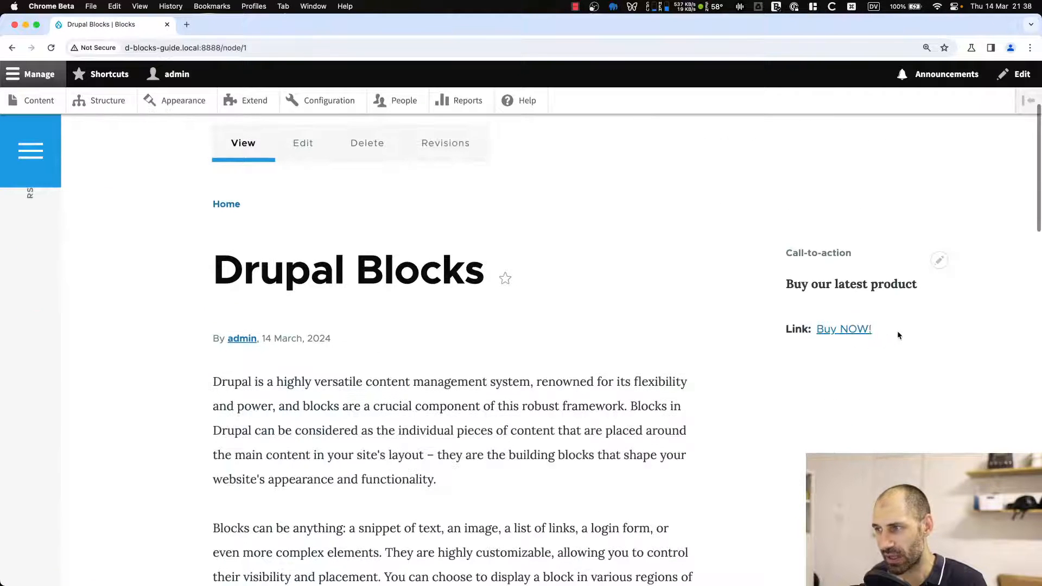
left_click_drag(898, 333, 782, 258)
left_click(769, 288)
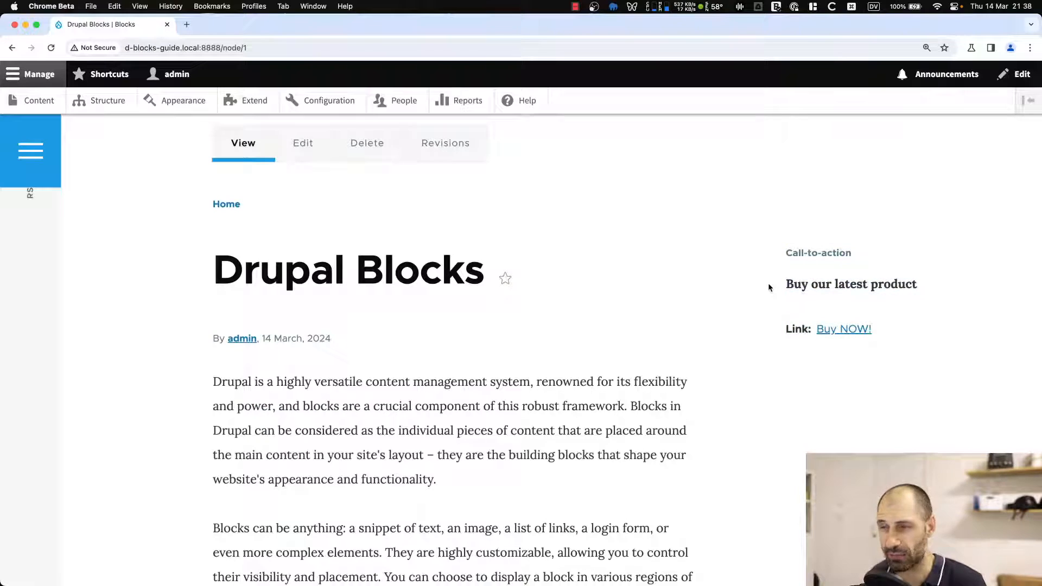
scroll(764, 285, "up", 3)
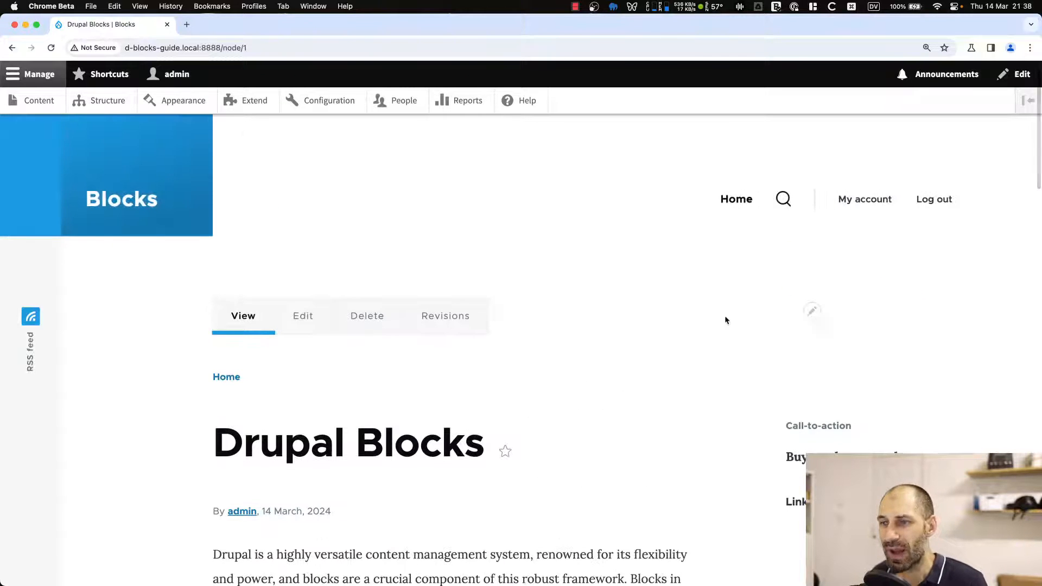
Check the front page, then open the Homepage visibility group's settings and browse the available condition types without adding one.
left_click(226, 377)
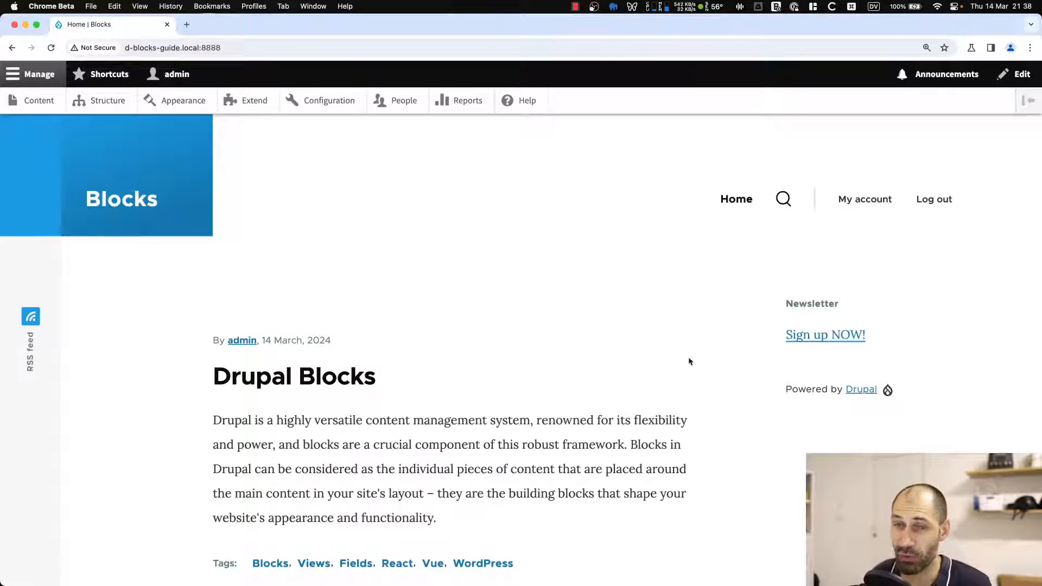
left_click(92, 99)
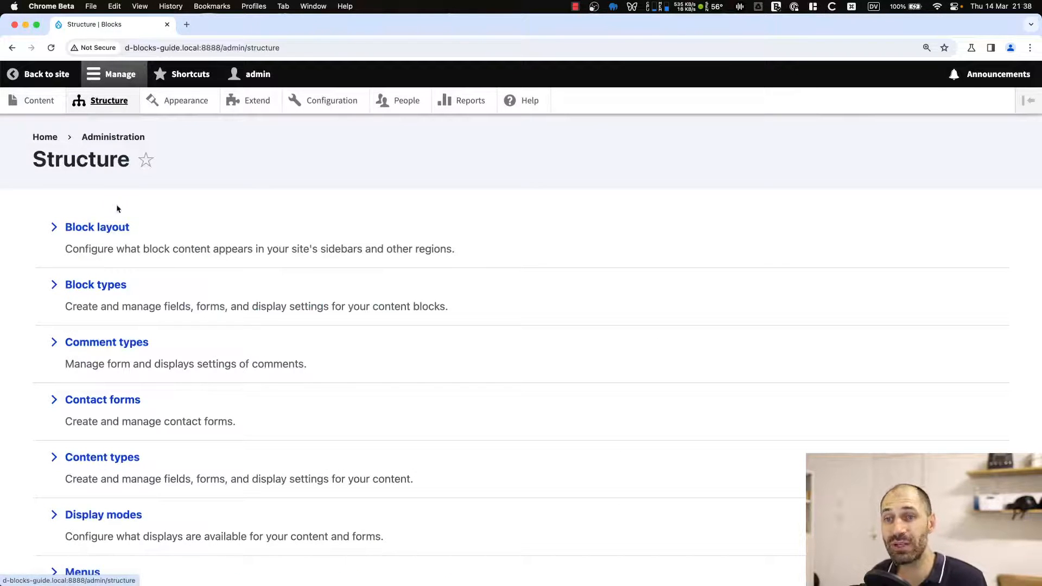
left_click(115, 226)
left_click(170, 202)
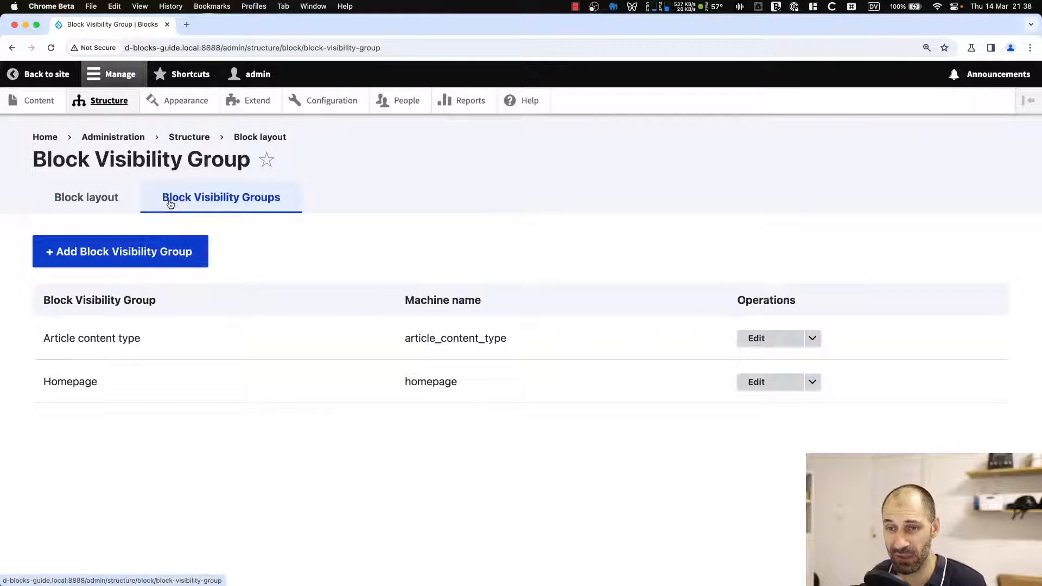
left_click(764, 386)
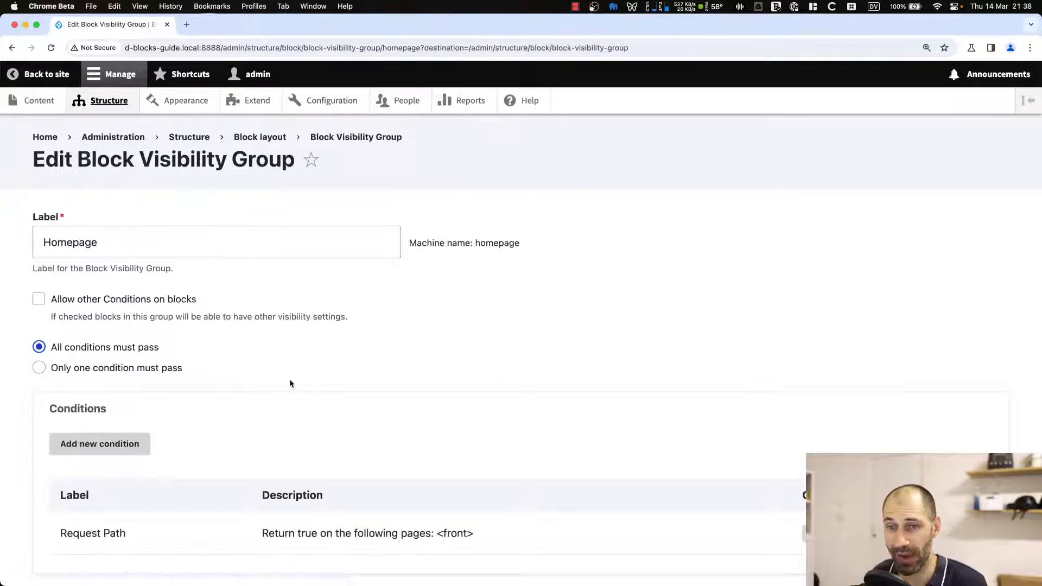
scroll(291, 383, "down", 3)
left_click(87, 360)
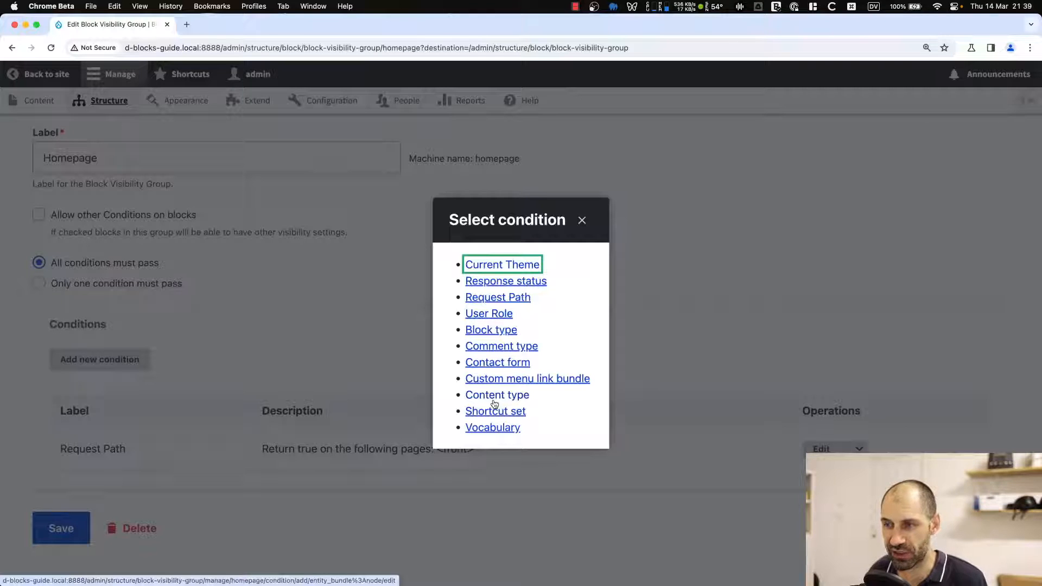
left_click(581, 221)
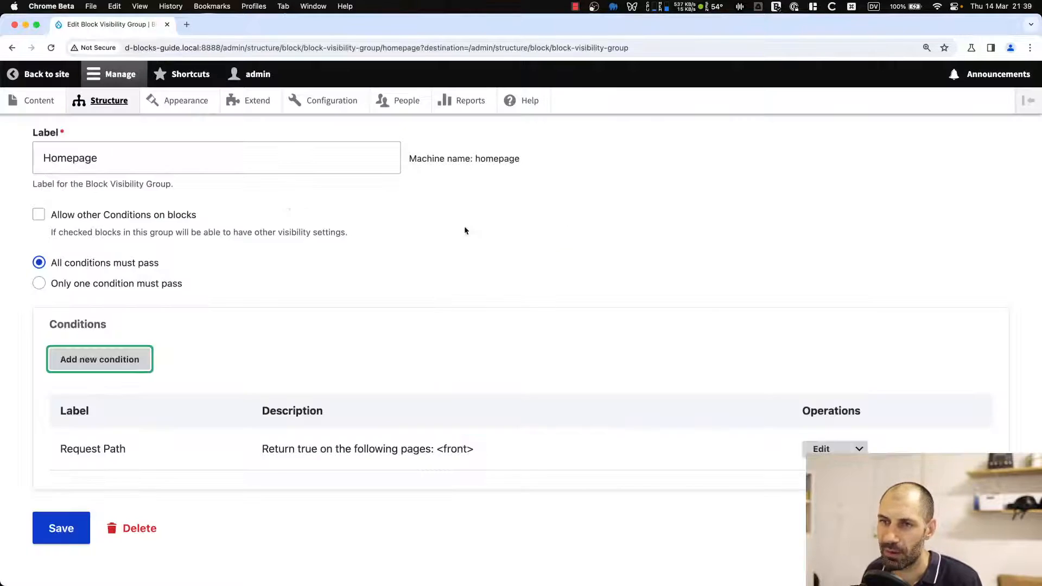
Return to the block layout and filter the block list to show only global blocks.
key("super+Left")
left_click(80, 204)
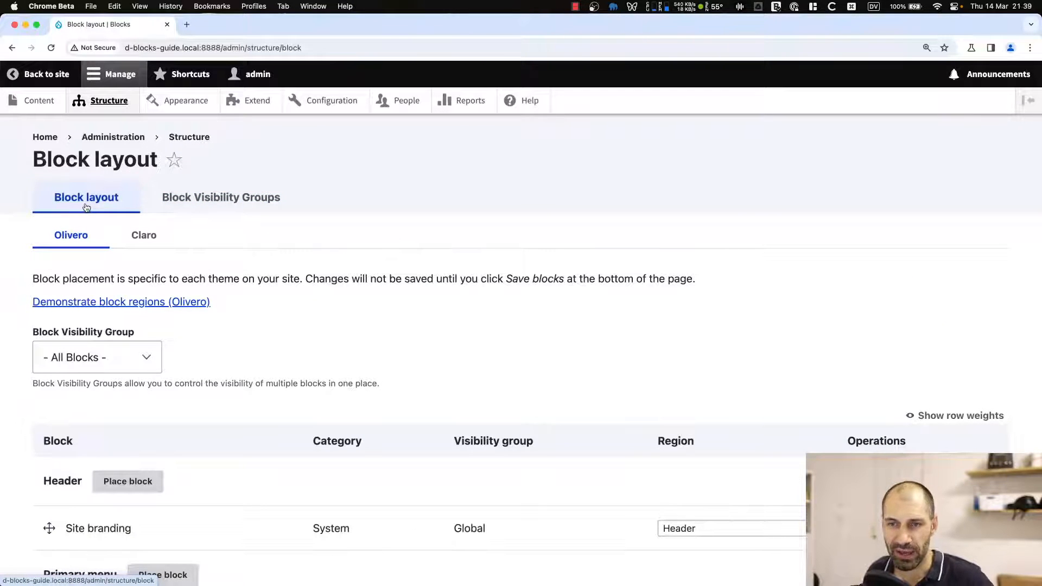
left_click(98, 350)
left_click(92, 342)
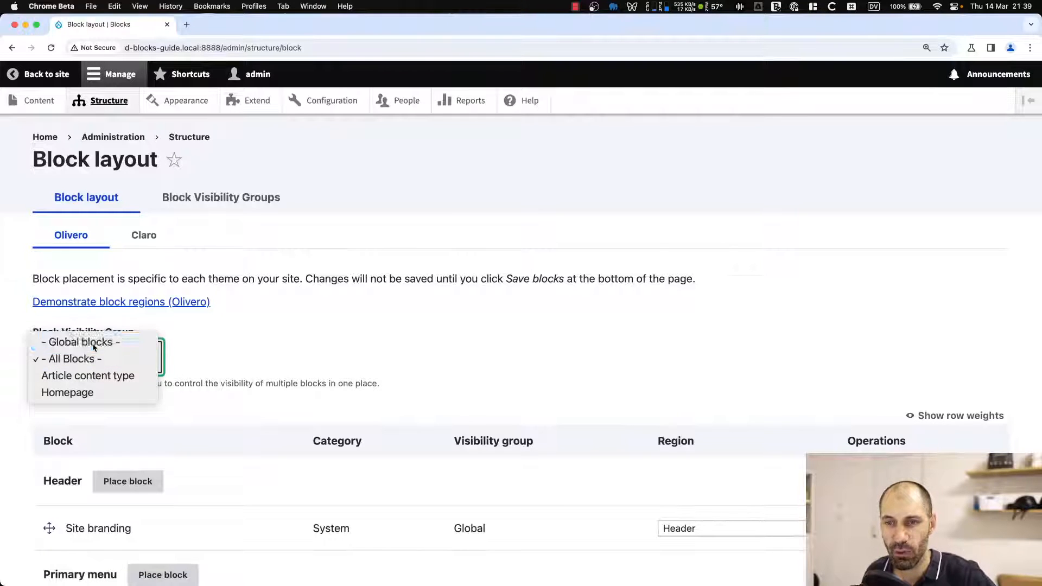
scroll(190, 357, "down", 1)
scroll(205, 357, "down", 20)
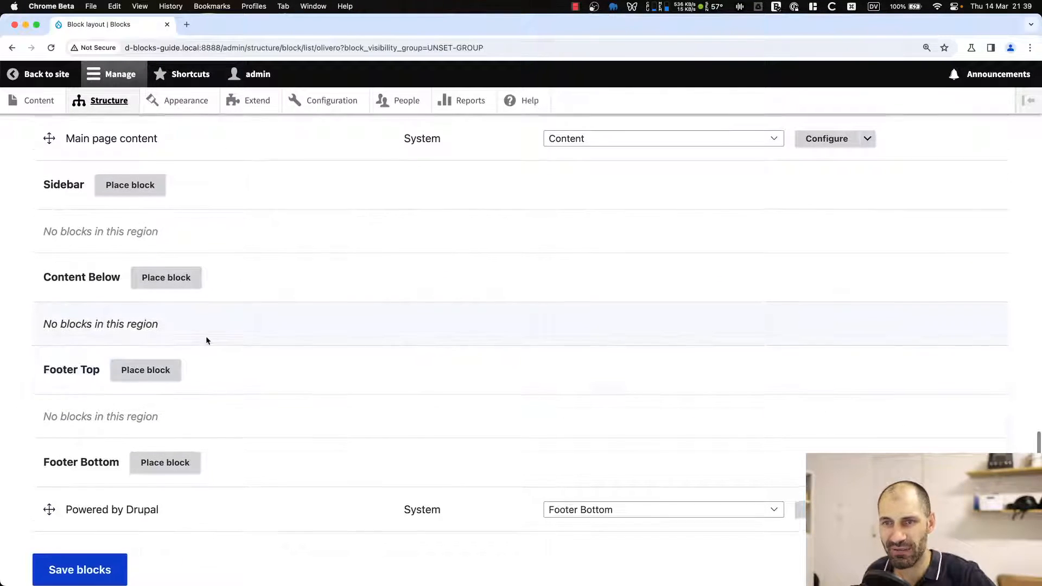
scroll(206, 338, "up", 3)
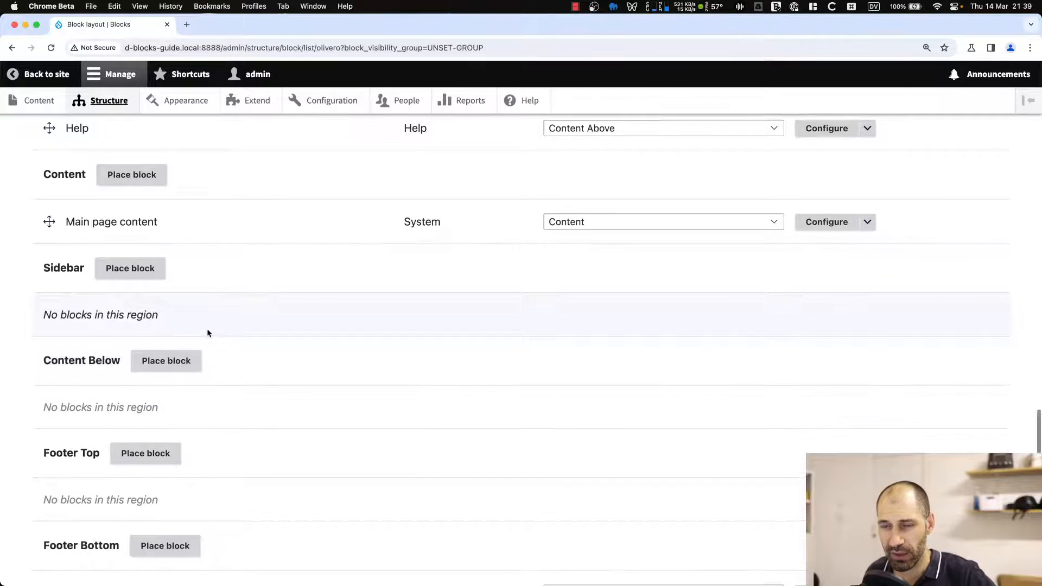
scroll(207, 327, "up", 20)
scroll(144, 309, "down", 2)
Filter the block layout by the Article content type group, turn off Show Global Blocks, and expand its conditions.
left_click(135, 263)
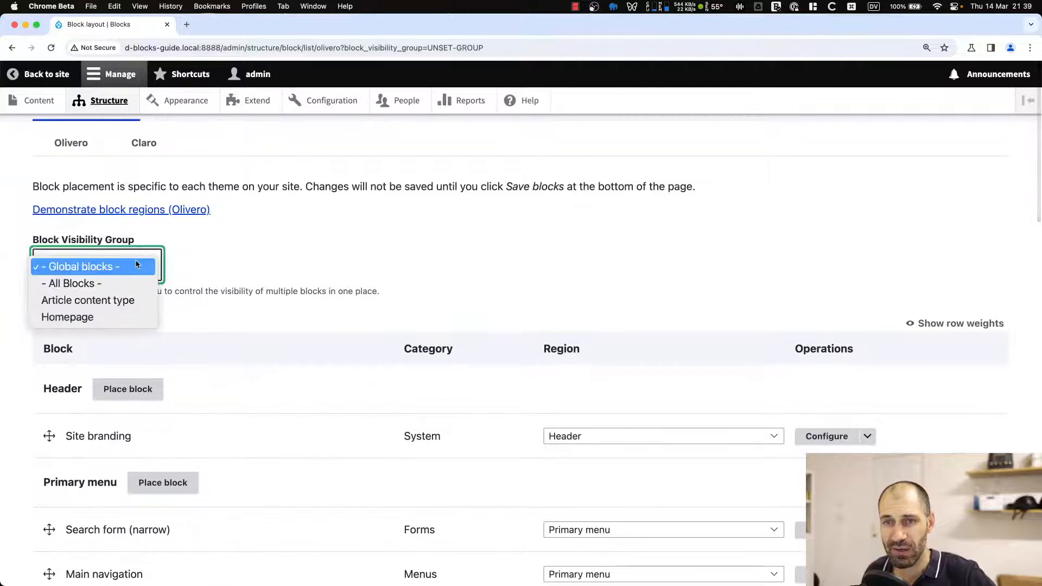
left_click(126, 300)
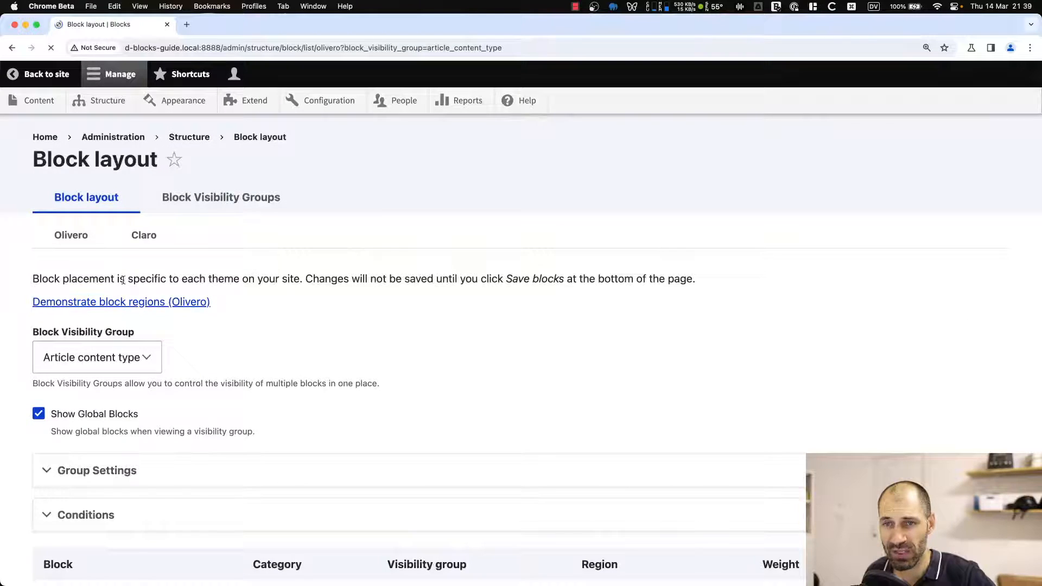
scroll(151, 401, "down", 5)
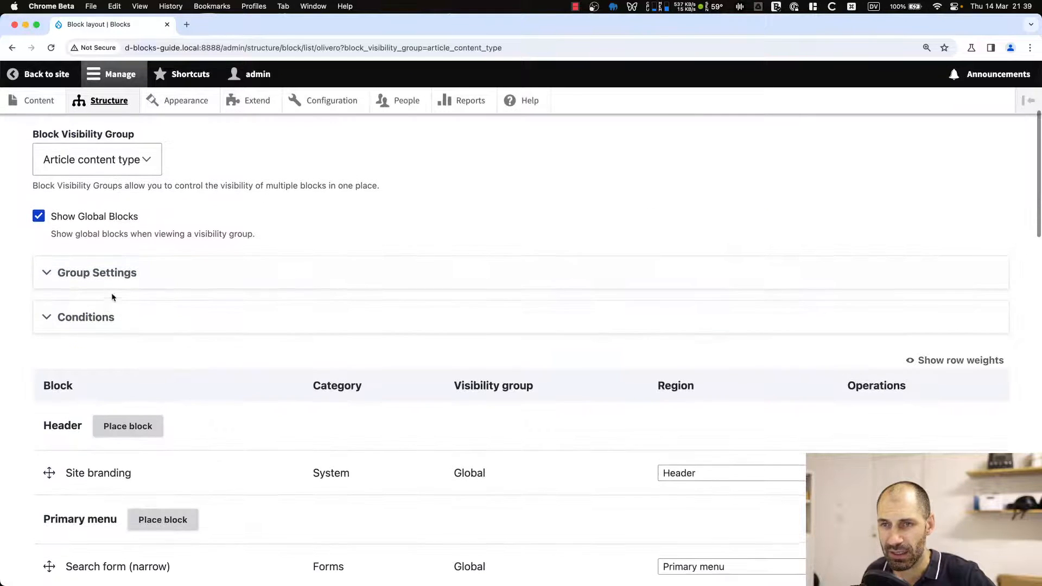
left_click(59, 218)
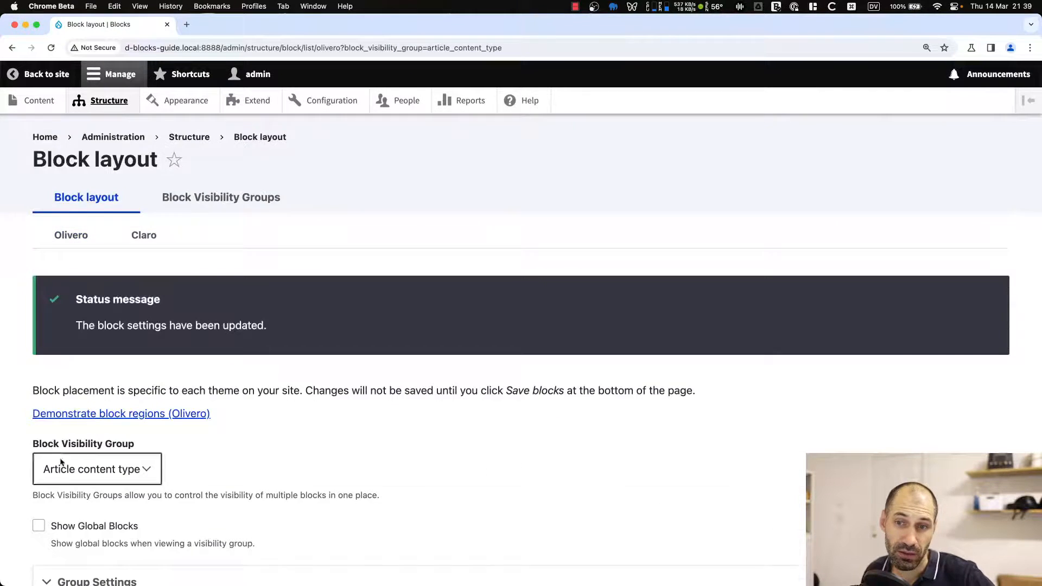
scroll(76, 418, "down", 10)
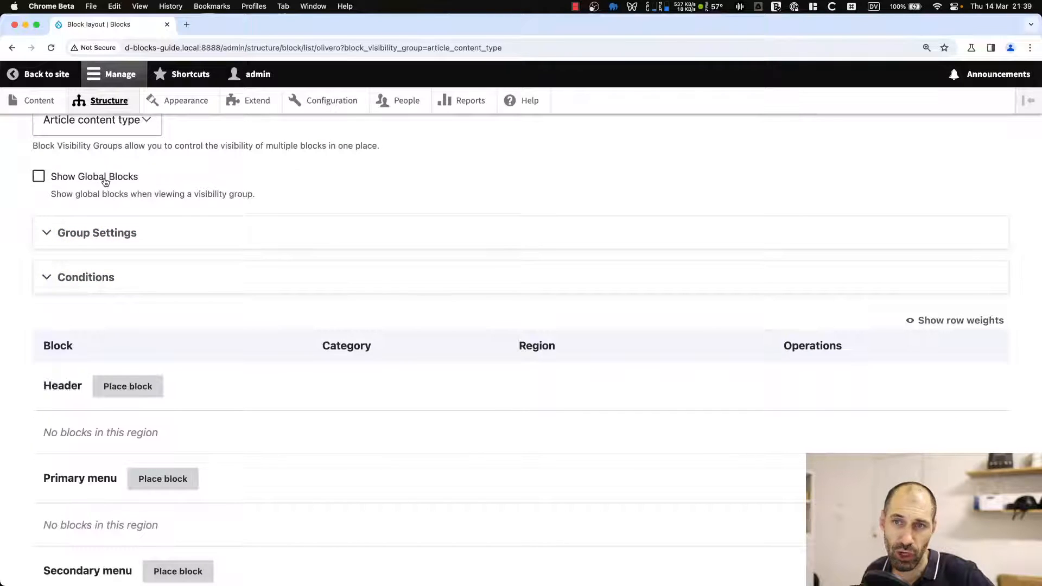
left_click(98, 285)
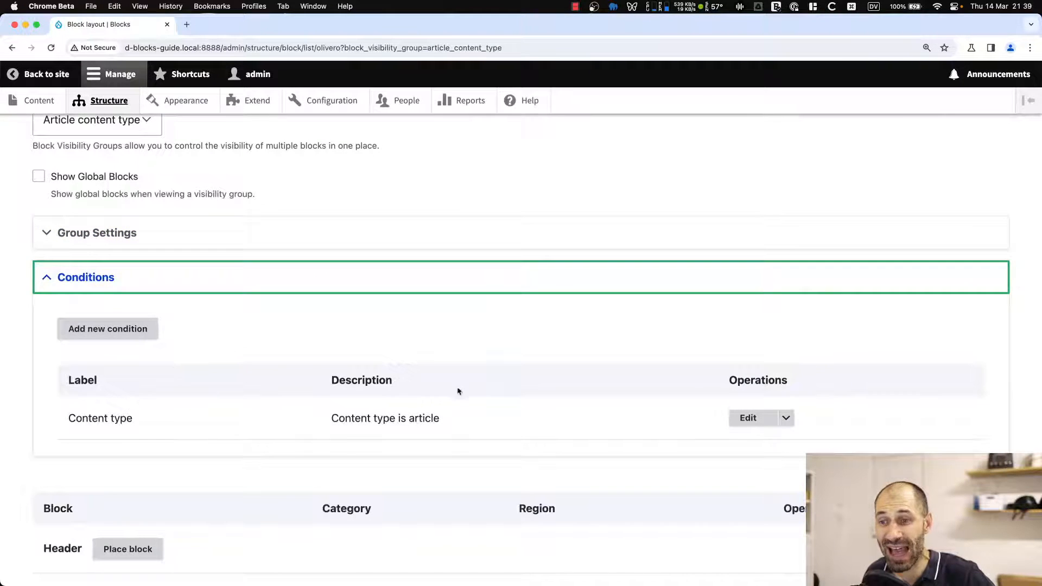
scroll(167, 346, "down", 15)
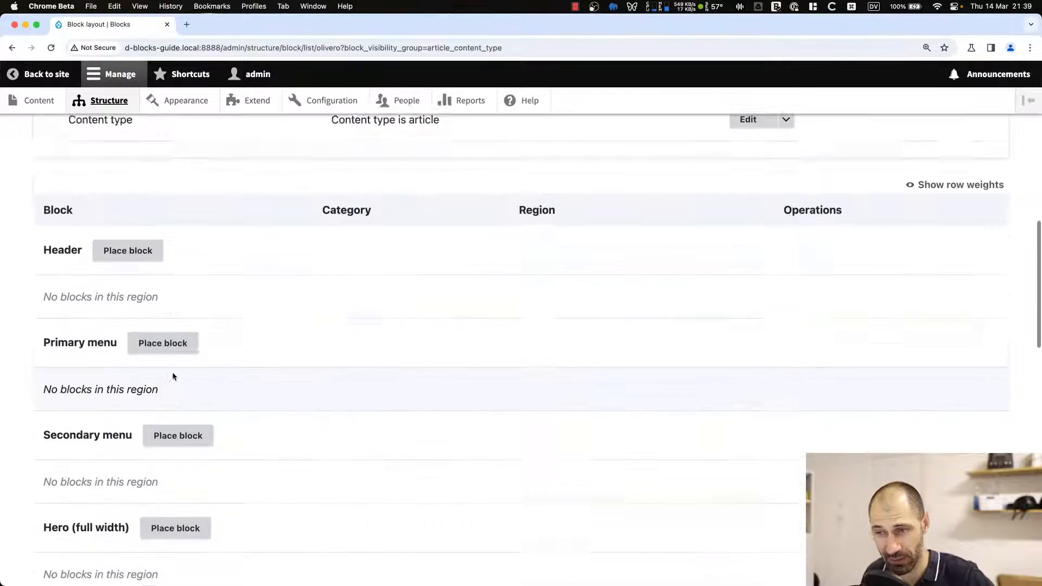
scroll(175, 376, "down", 8)
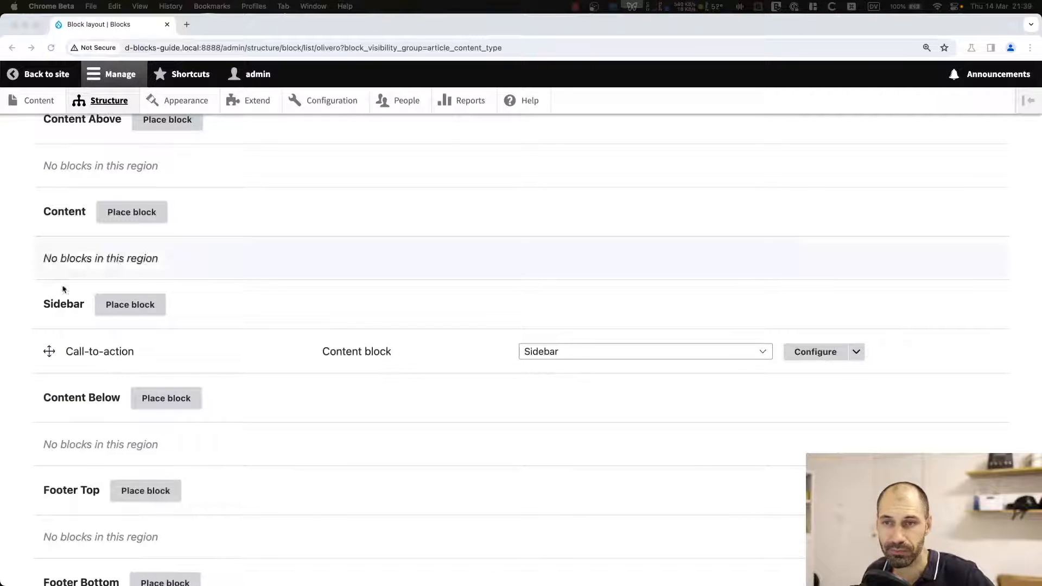
scroll(209, 301, "up", 10)
Switch the block layout filter to the Homepage visibility group and review its sidebar blocks.
left_click(100, 284)
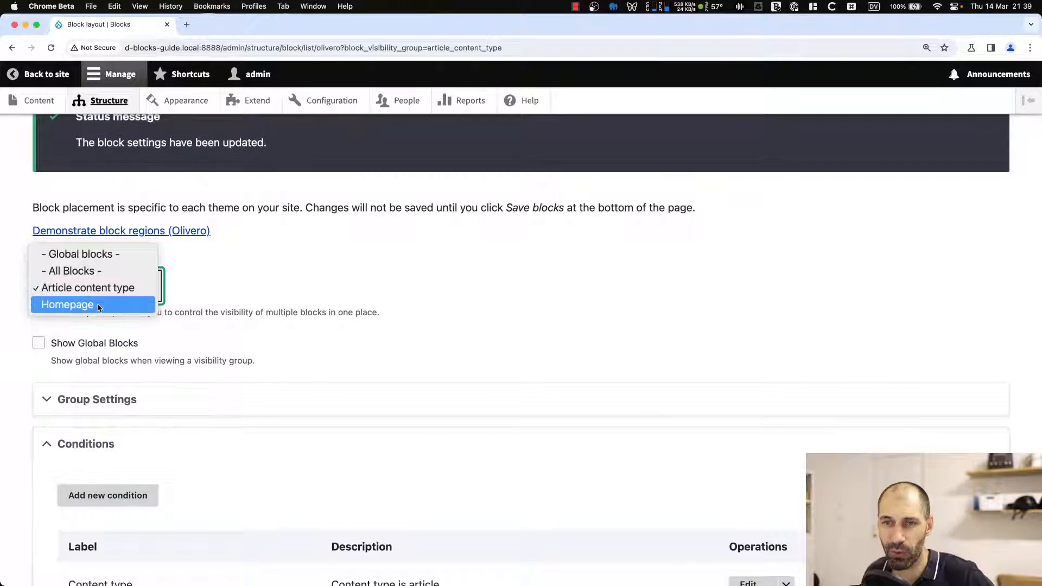
left_click(97, 303)
scroll(78, 319, "down", 10)
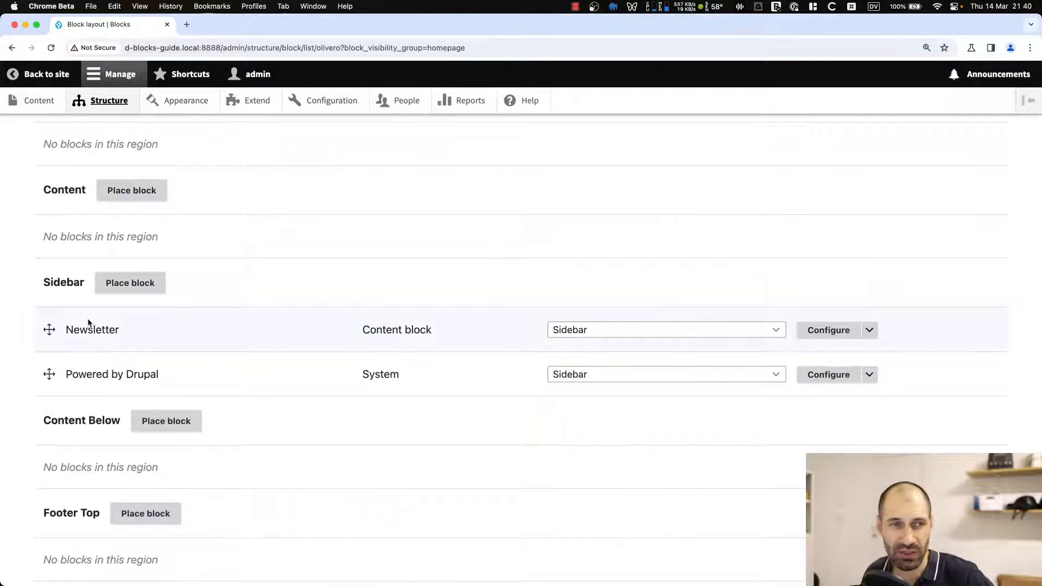
scroll(86, 313, "up", 1)
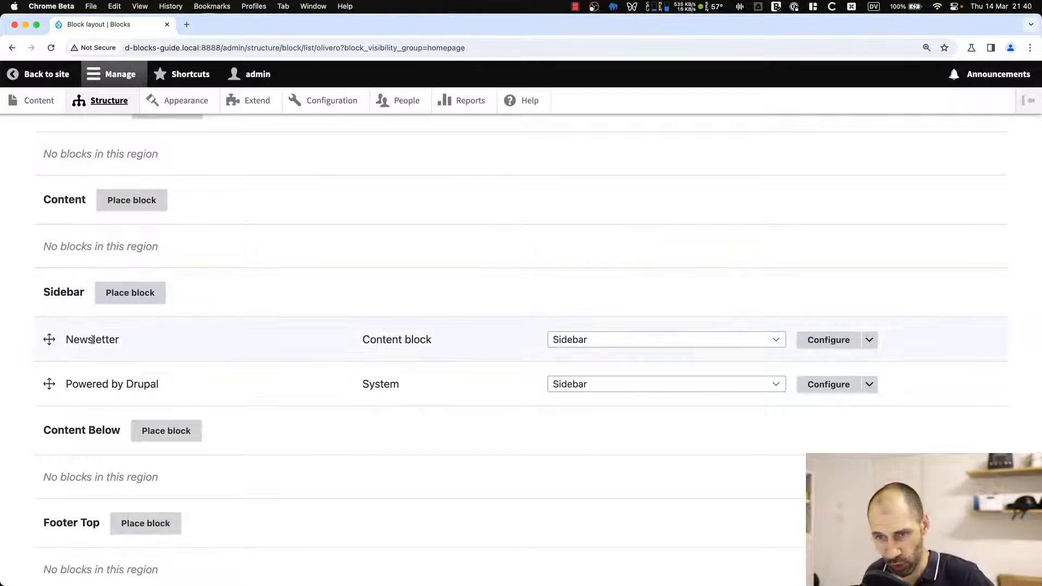
scroll(92, 340, "up", 15)
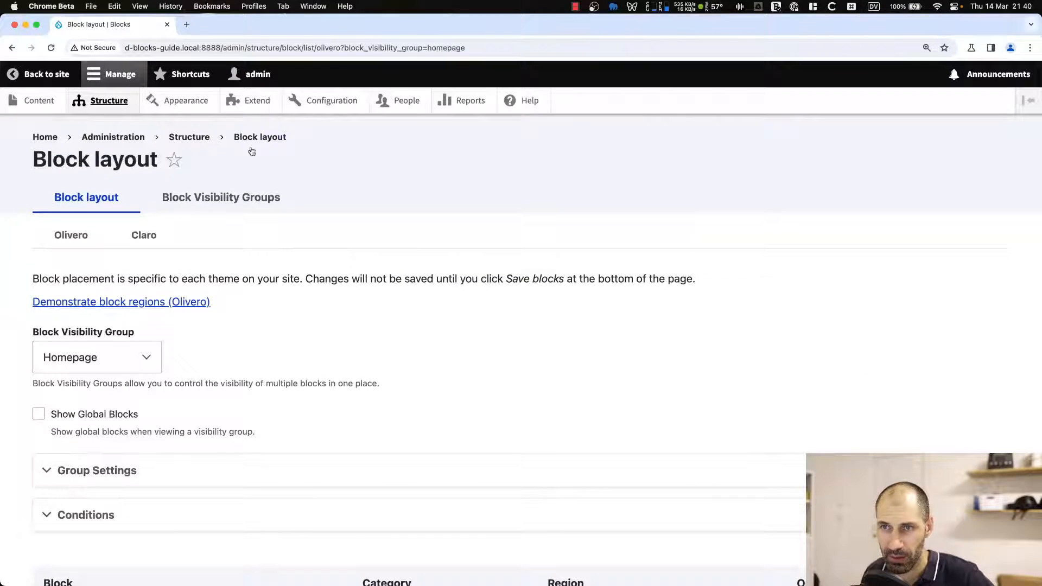
On the Extend page, filter modules by "block" and install the Block Visibility Groups Admin module.
left_click(252, 100)
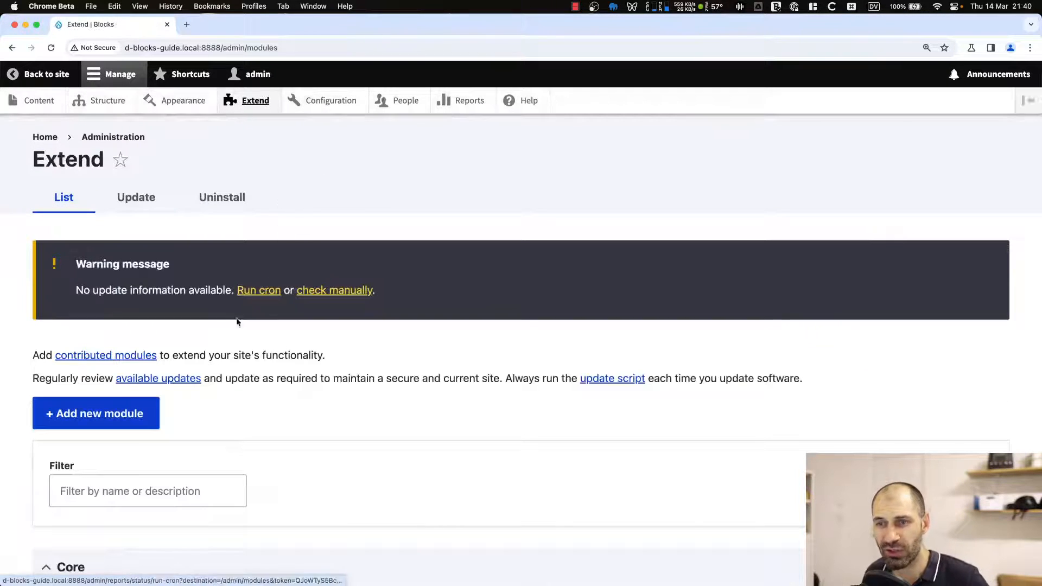
left_click(148, 491)
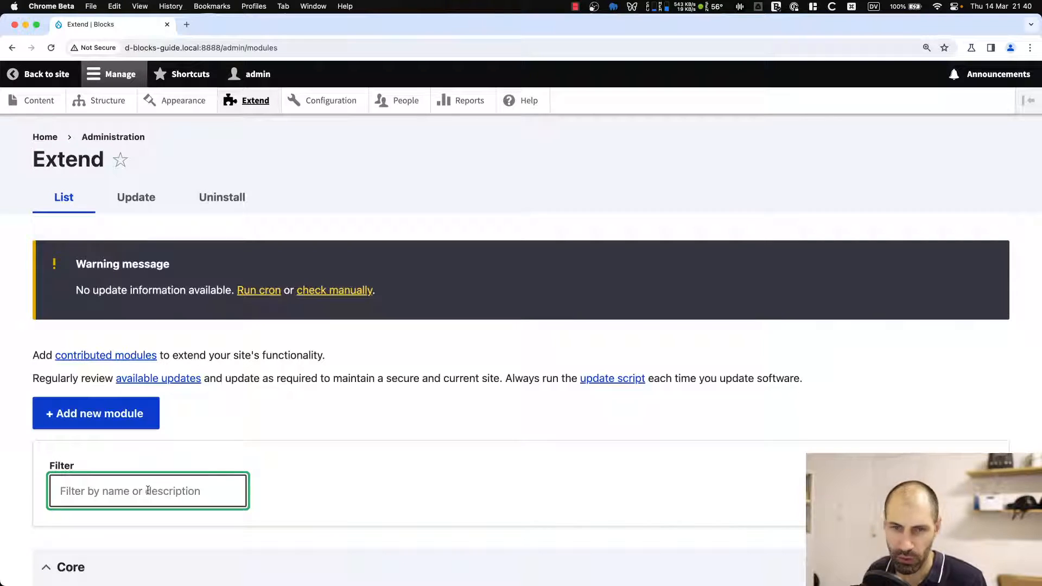
type("block")
scroll(245, 391, "down", 8)
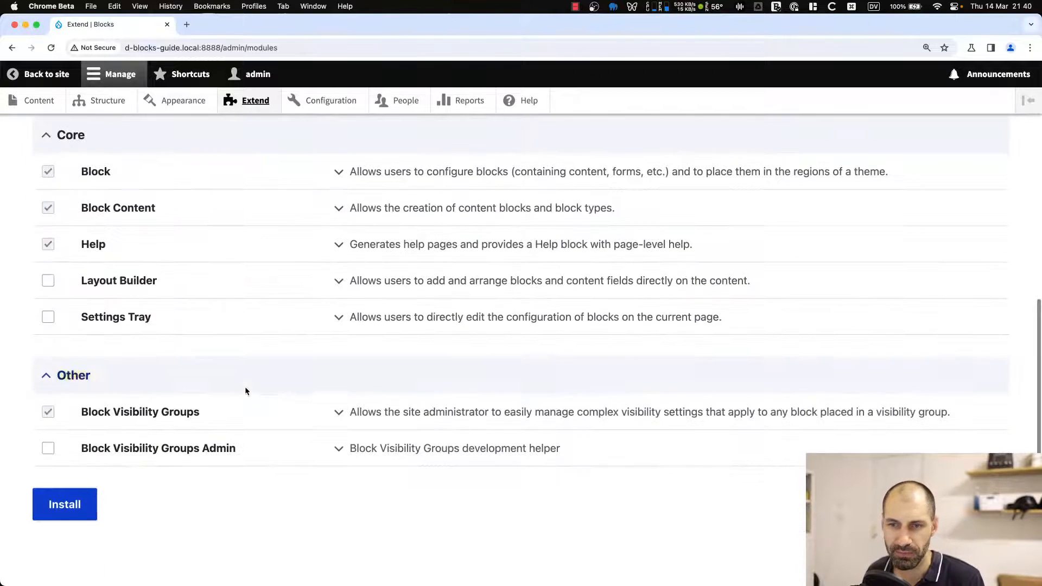
left_click(121, 452)
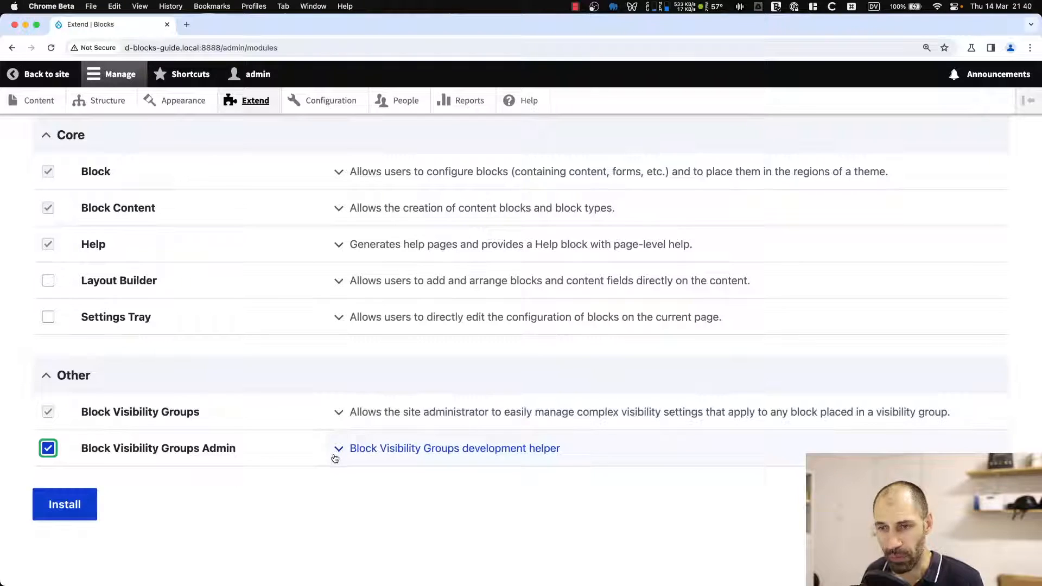
left_click(84, 504)
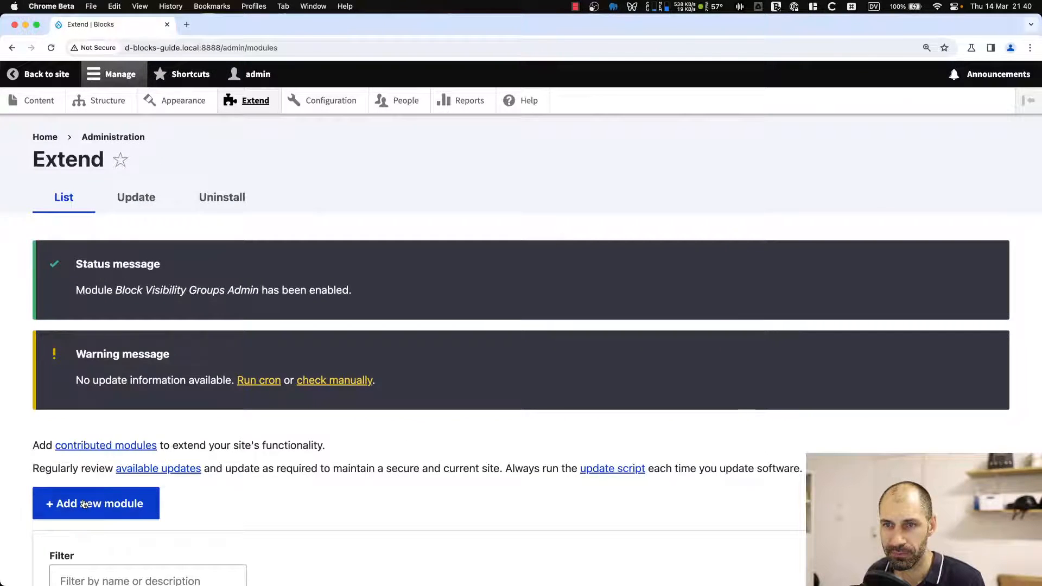
Visit the front page and the Drupal Blocks article to review which blocks appear.
left_click(41, 139)
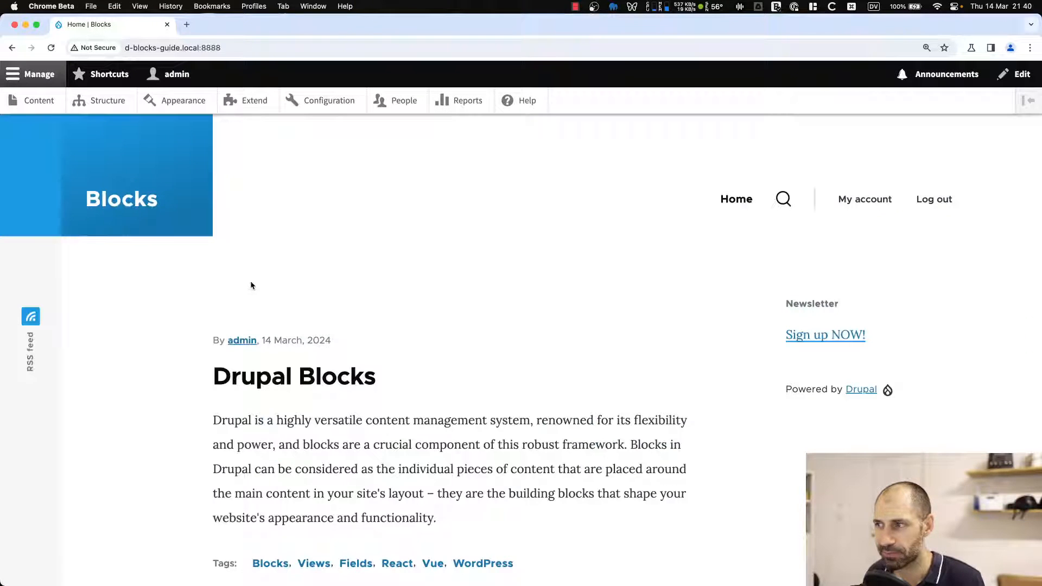
scroll(242, 291, "down", 5)
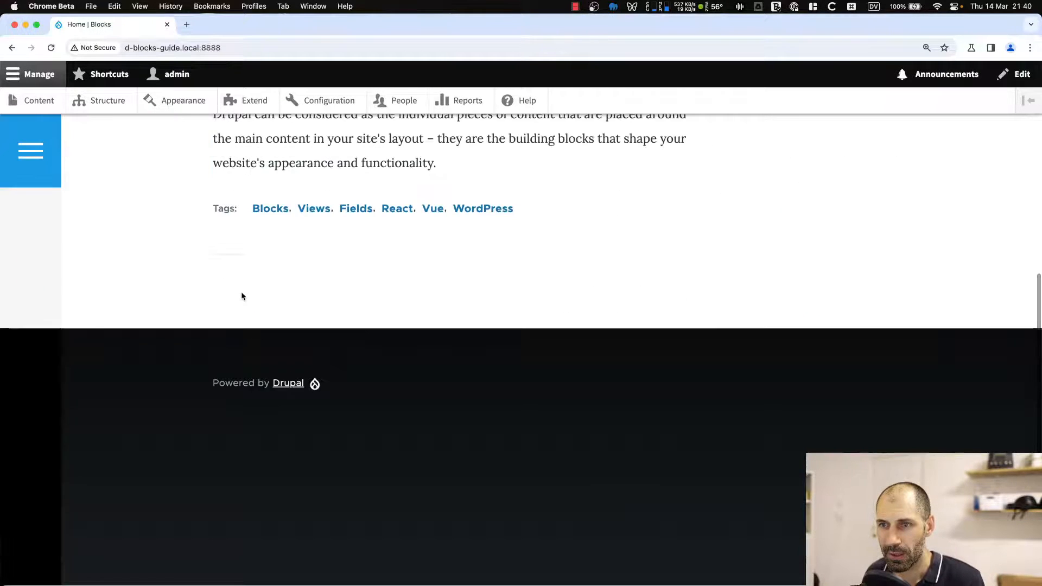
scroll(242, 293, "up", 5)
left_click(253, 380)
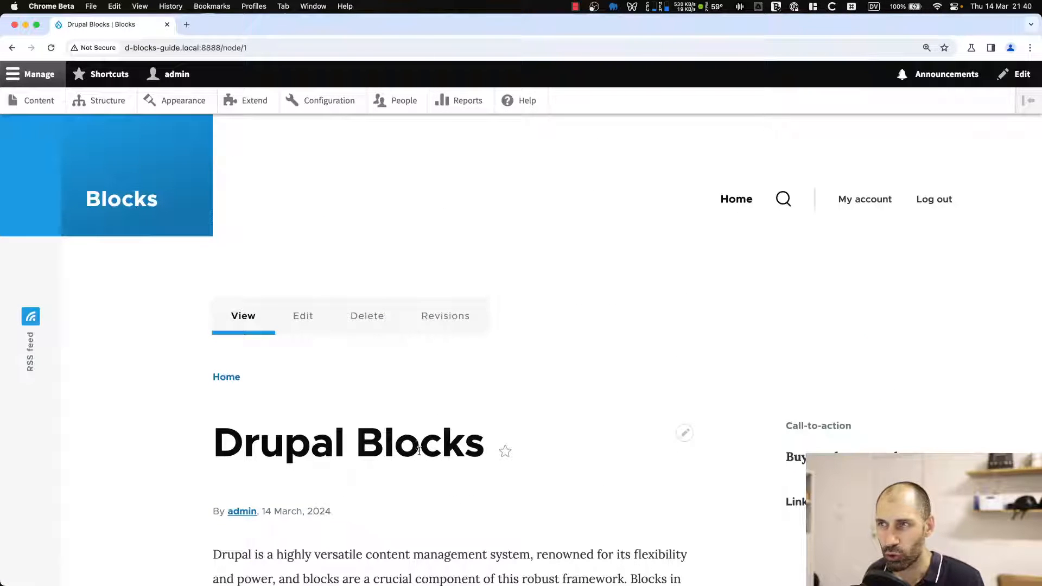
scroll(419, 451, "down", 15)
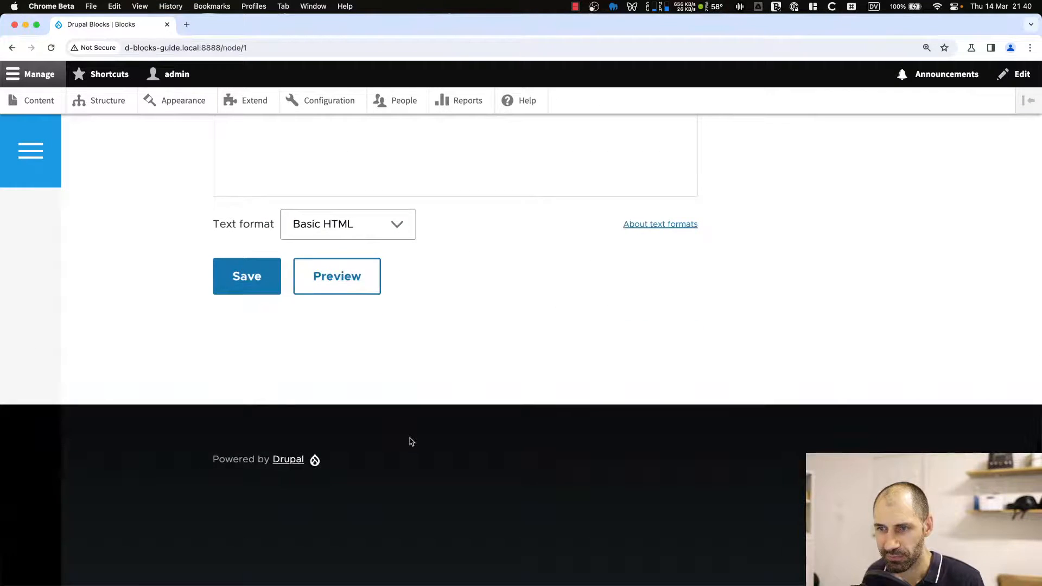
scroll(411, 442, "up", 15)
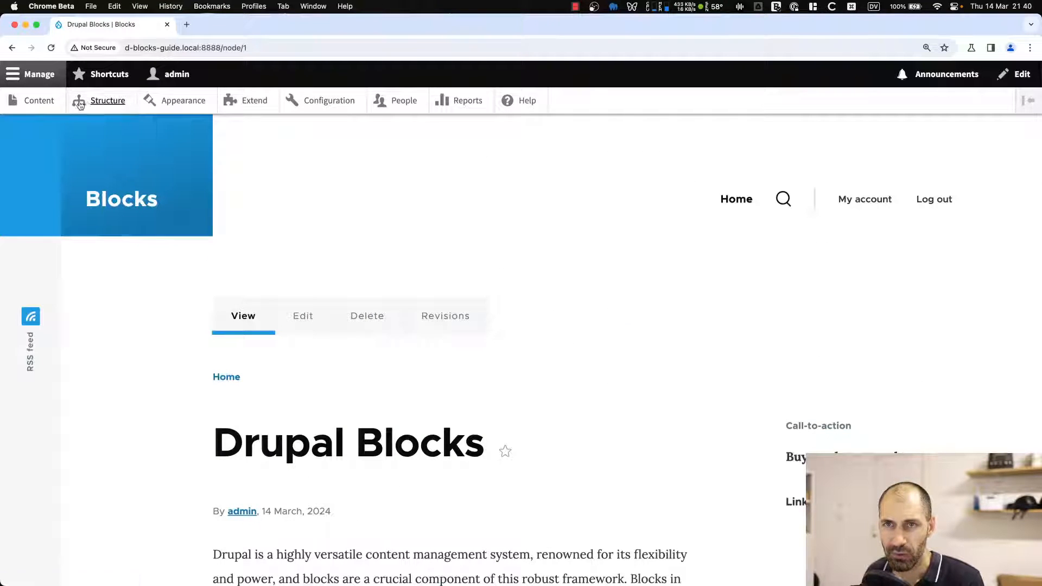
From the block layout's visibility groups list, open the Article content type group for editing.
left_click(80, 105)
left_click(117, 225)
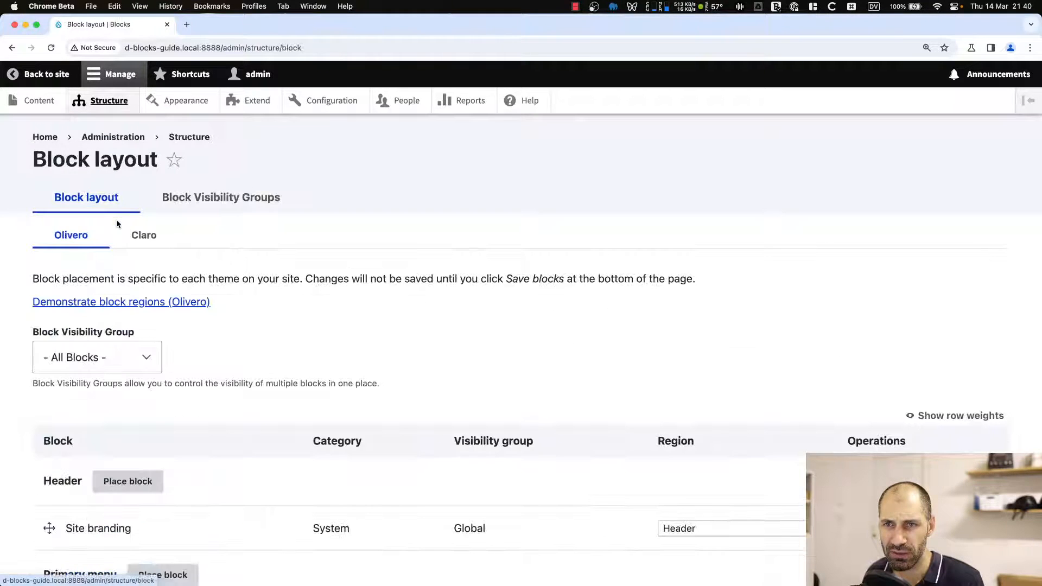
left_click(186, 210)
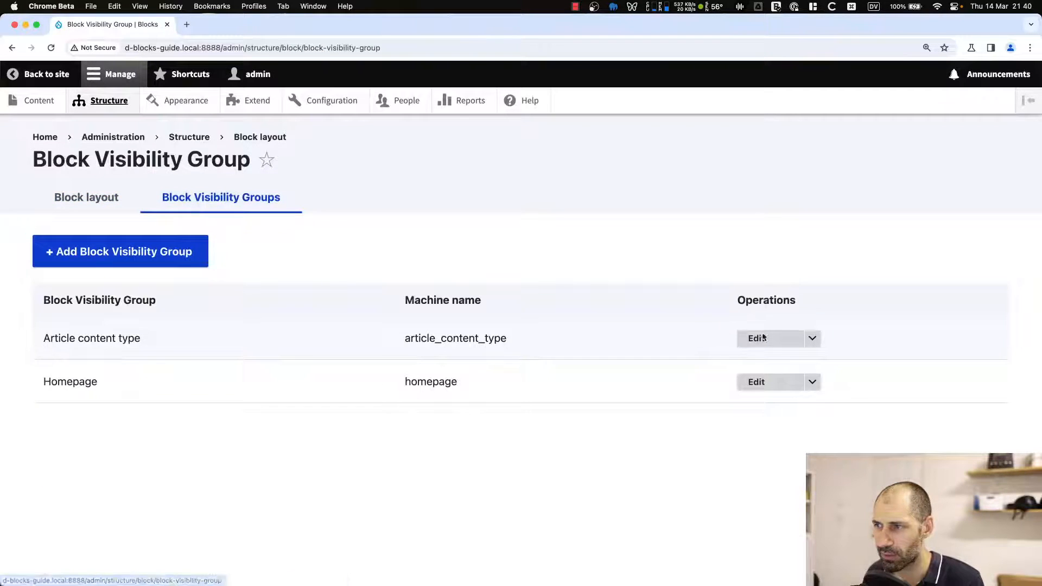
left_click(779, 340)
scroll(449, 348, "down", 2)
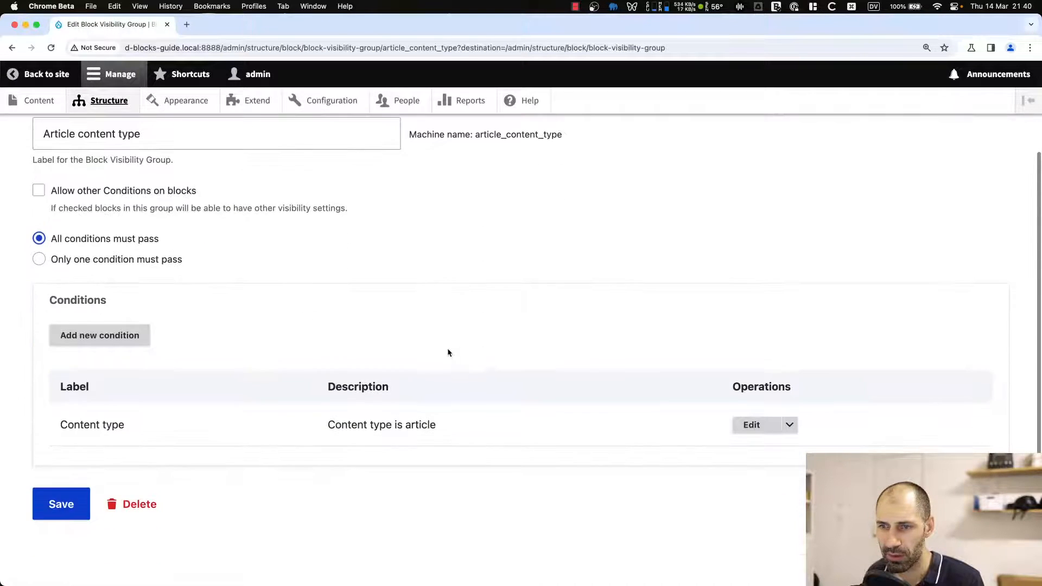
Switch to the code editor and browse to the Block Visibility Groups Admin module folder, opening its info.yml file.
key("super+Left")
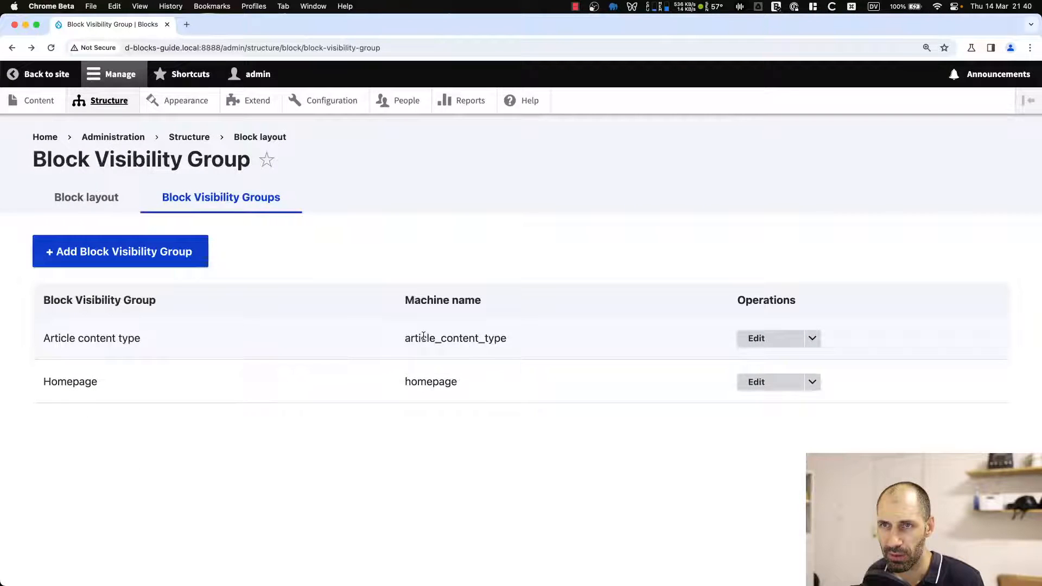
key("super+Left")
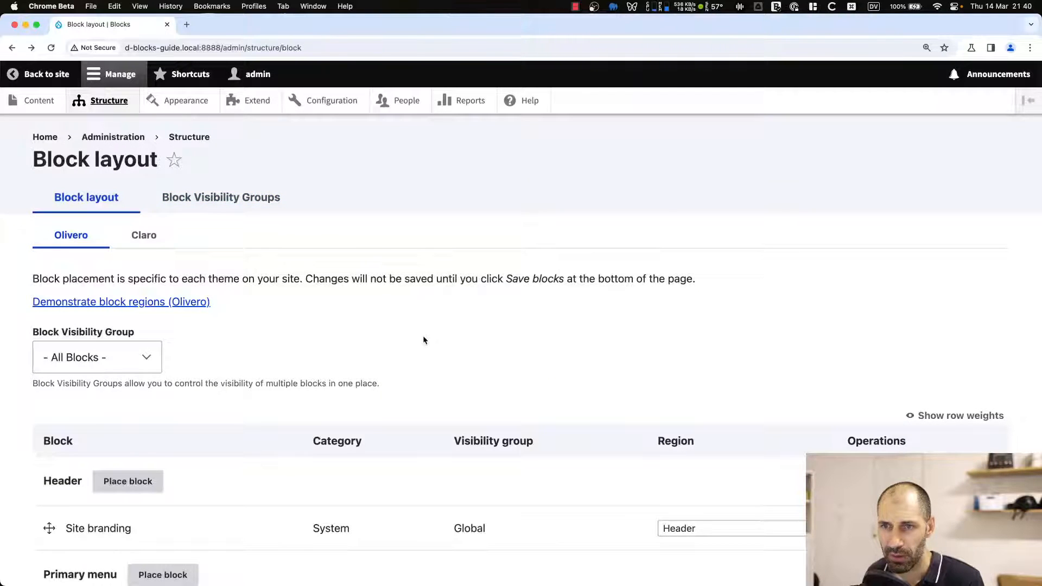
key("super+Left")
key("super+Tab")
key("super+Tab")
key("super+Tab")
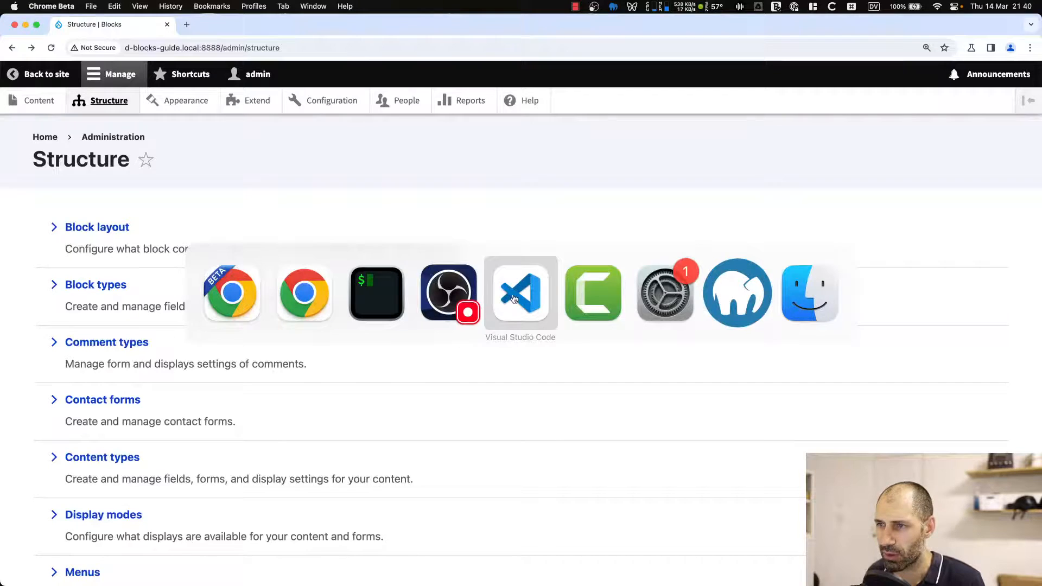
left_click(104, 164)
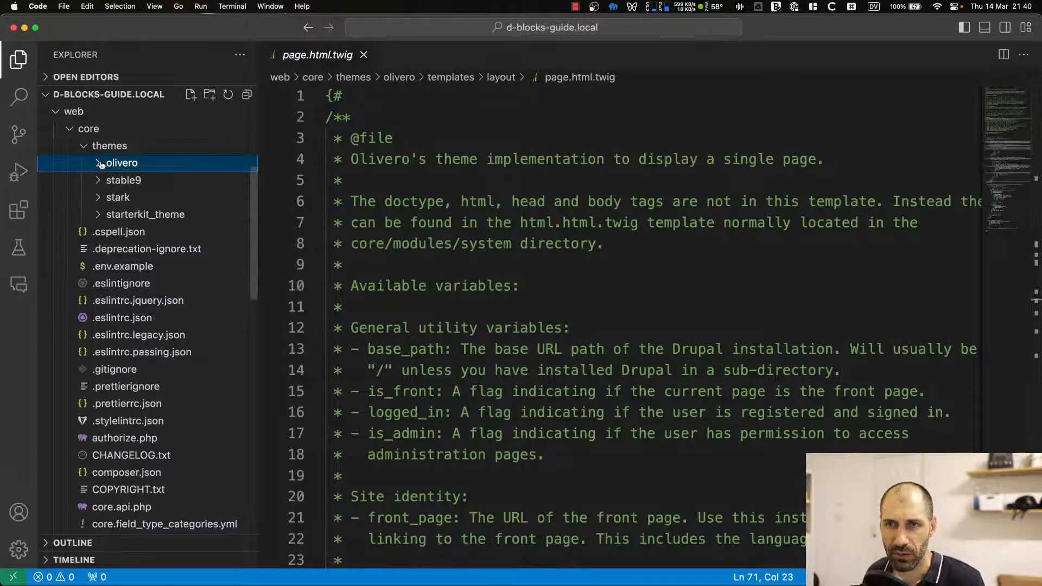
left_click(87, 145)
left_click(73, 130)
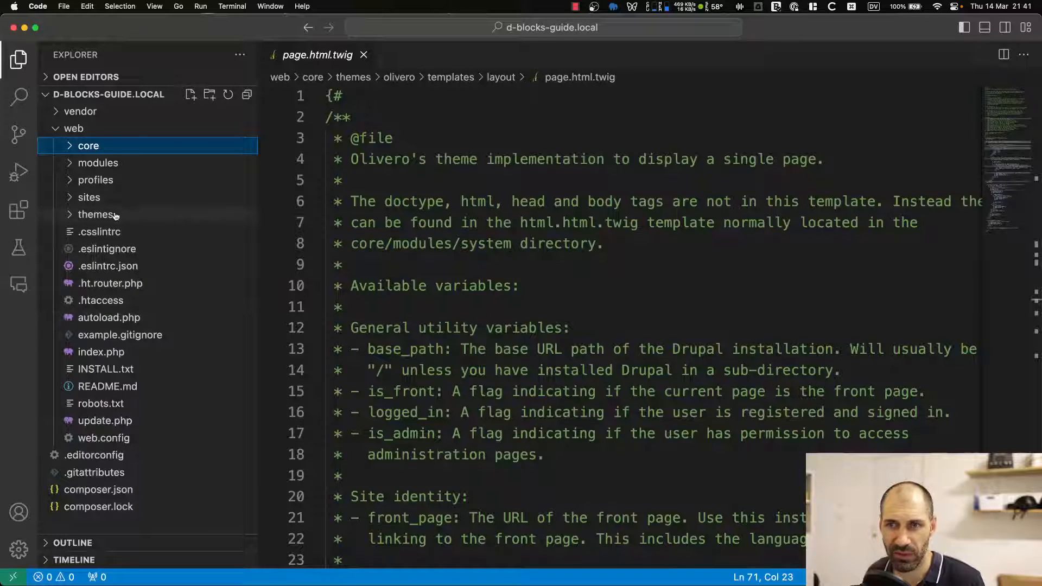
left_click(103, 163)
left_click(108, 179)
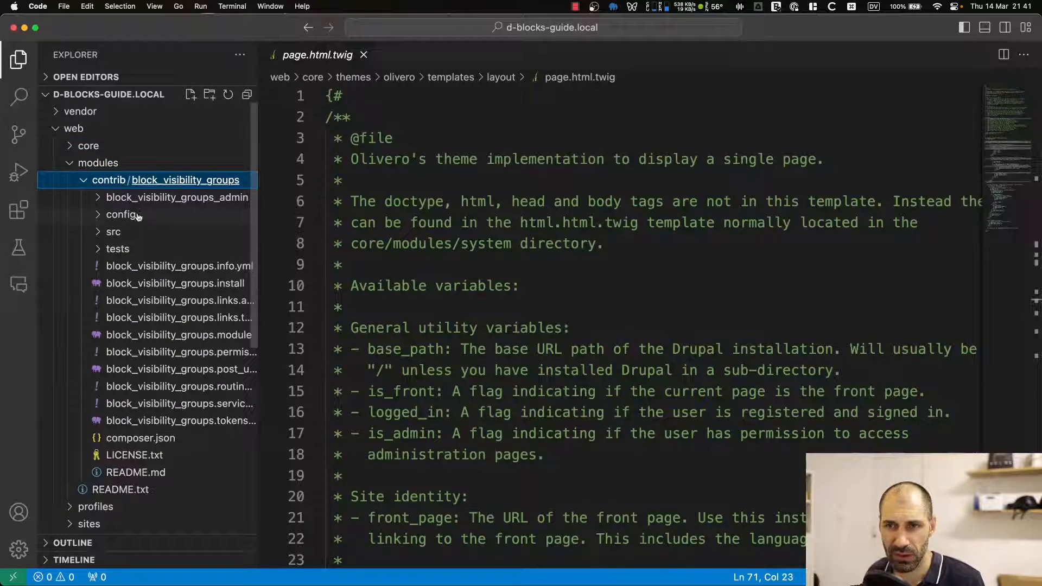
left_click(163, 198)
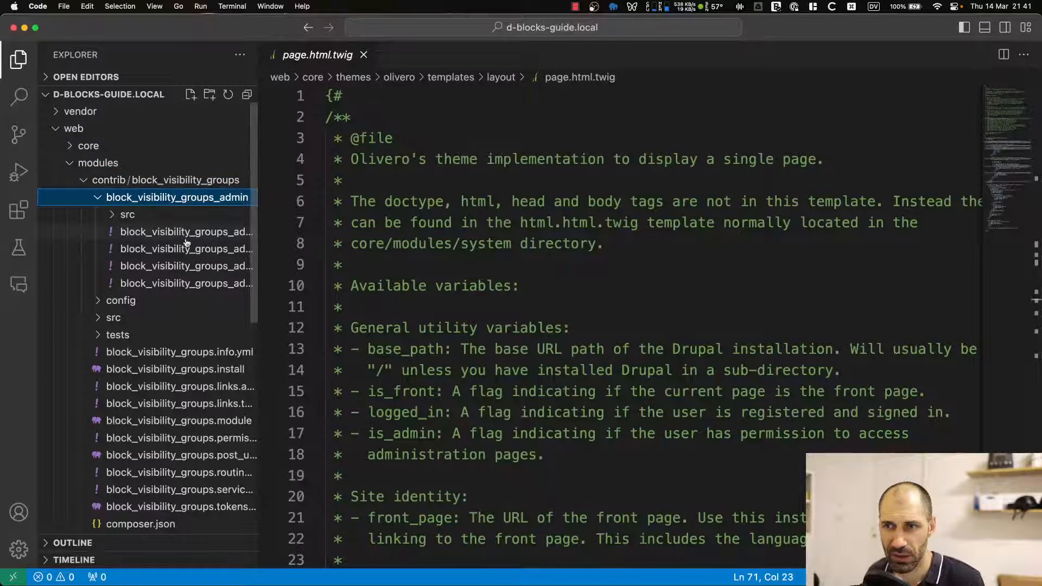
left_click(186, 233)
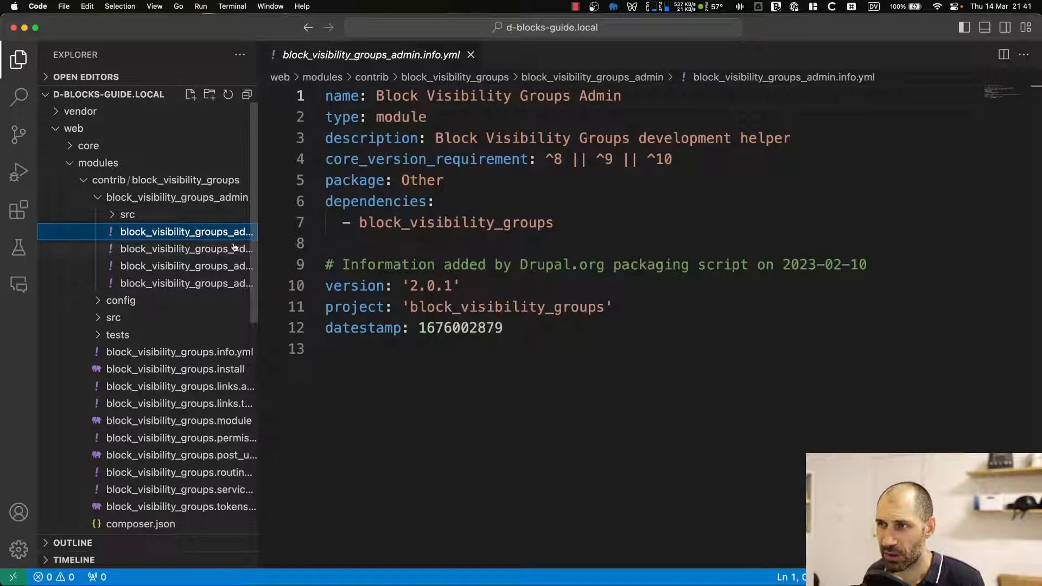
Examine the admin module's routing file and its Plugin and Controller classes, including GroupLister.php.
left_click_drag(257, 238, 373, 239)
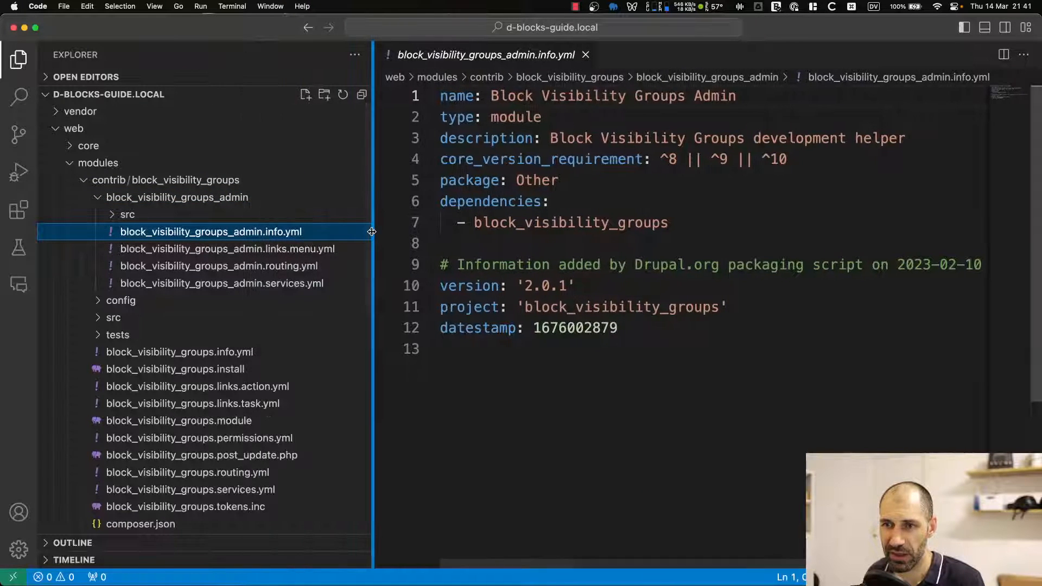
left_click(217, 266)
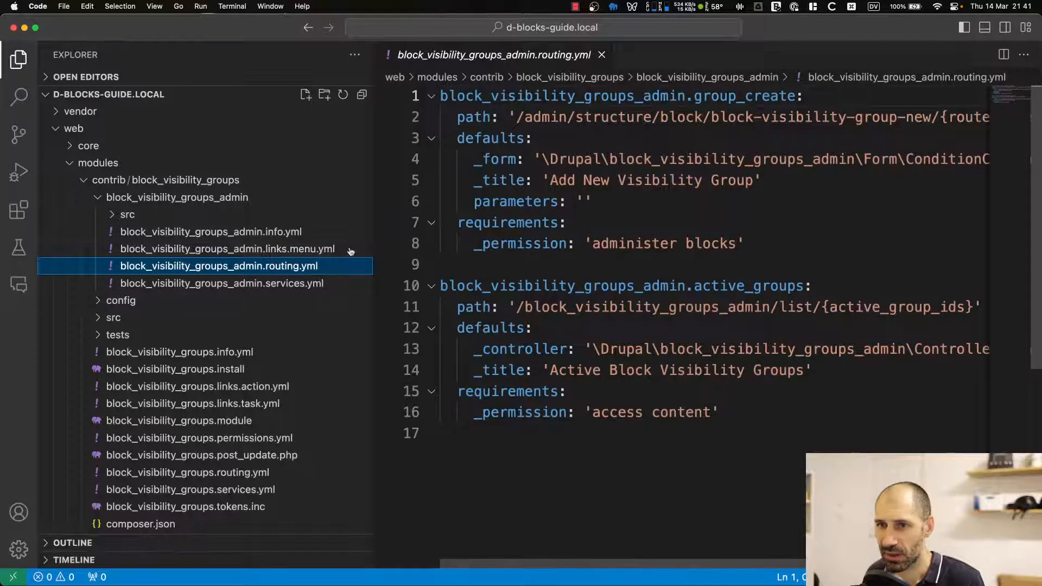
left_click(157, 202)
left_click(157, 201)
left_click(163, 216)
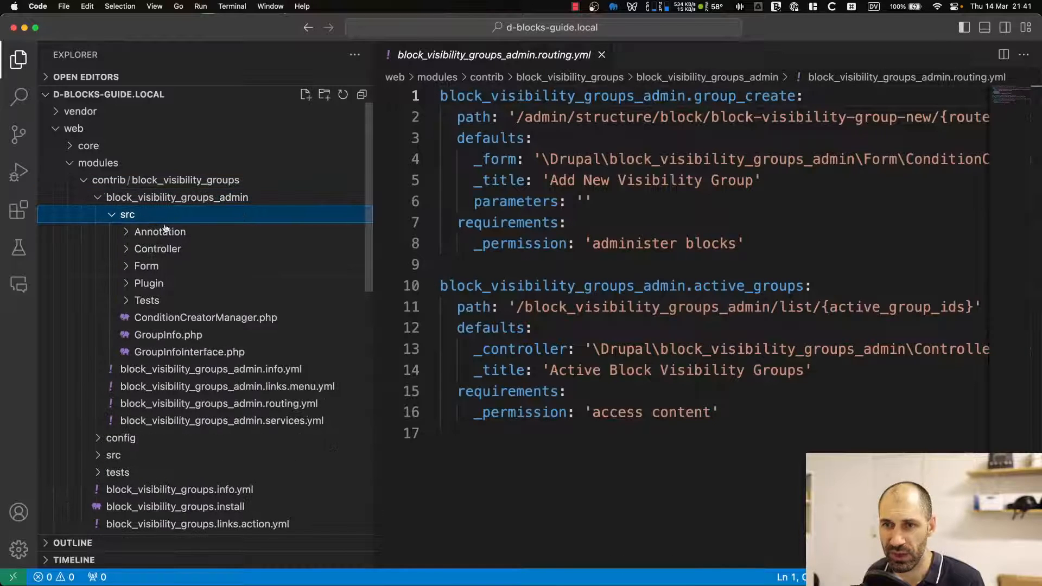
left_click(184, 283)
left_click(235, 322)
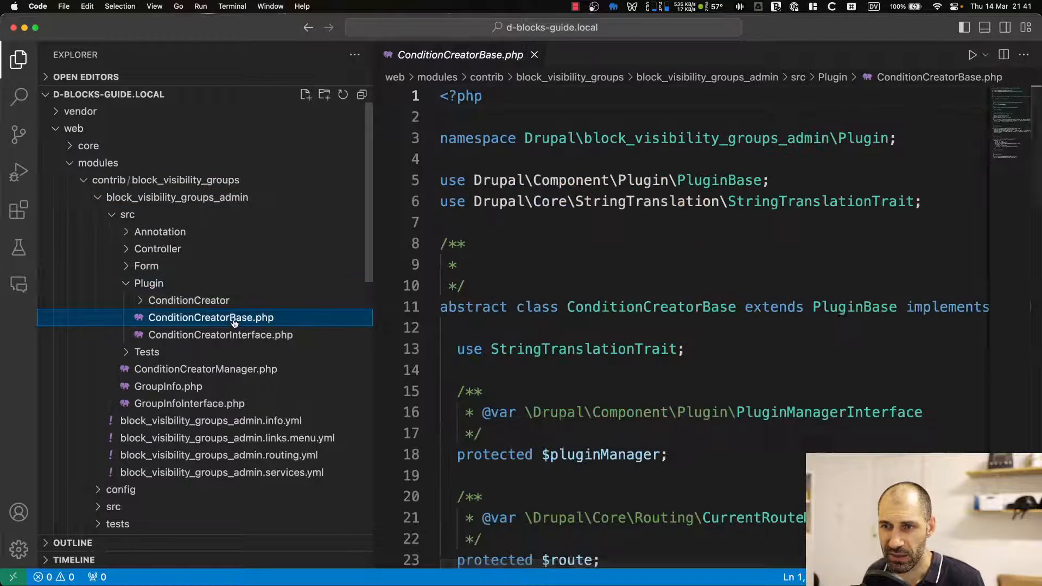
left_click(195, 249)
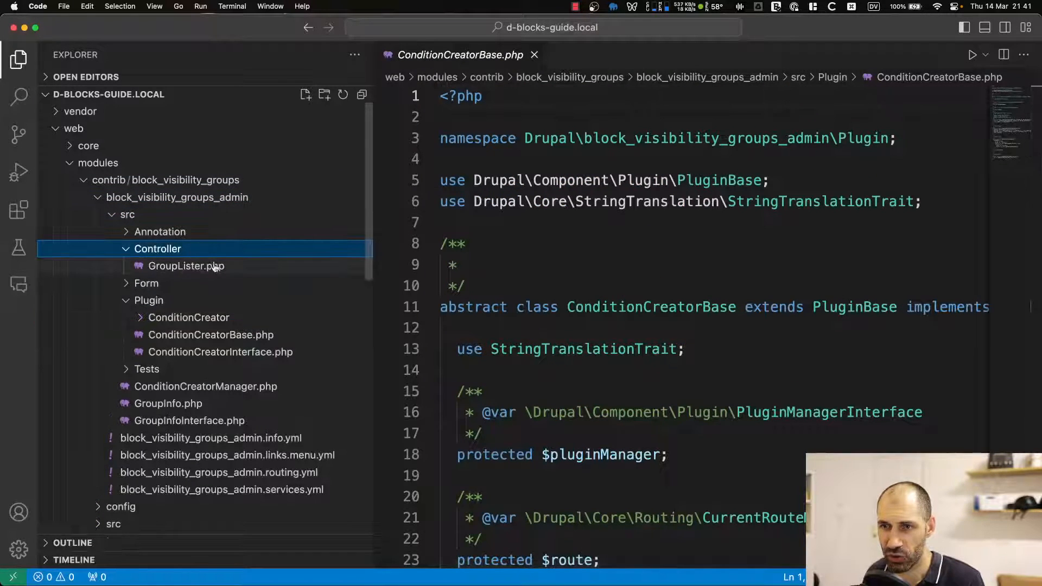
left_click(215, 266)
scroll(597, 326, "down", 5)
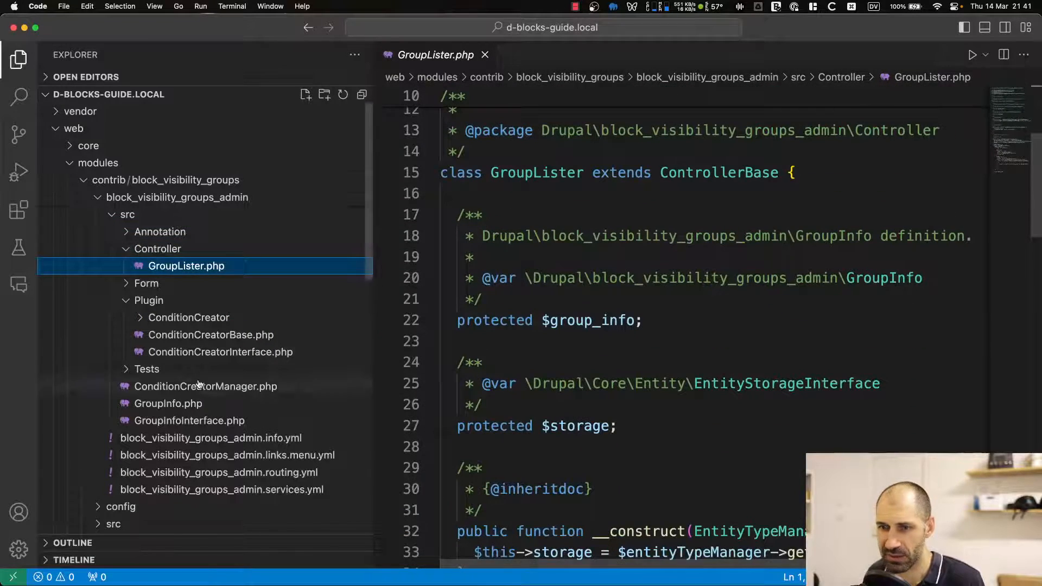
scroll(199, 384, "down", 4)
left_click(216, 329)
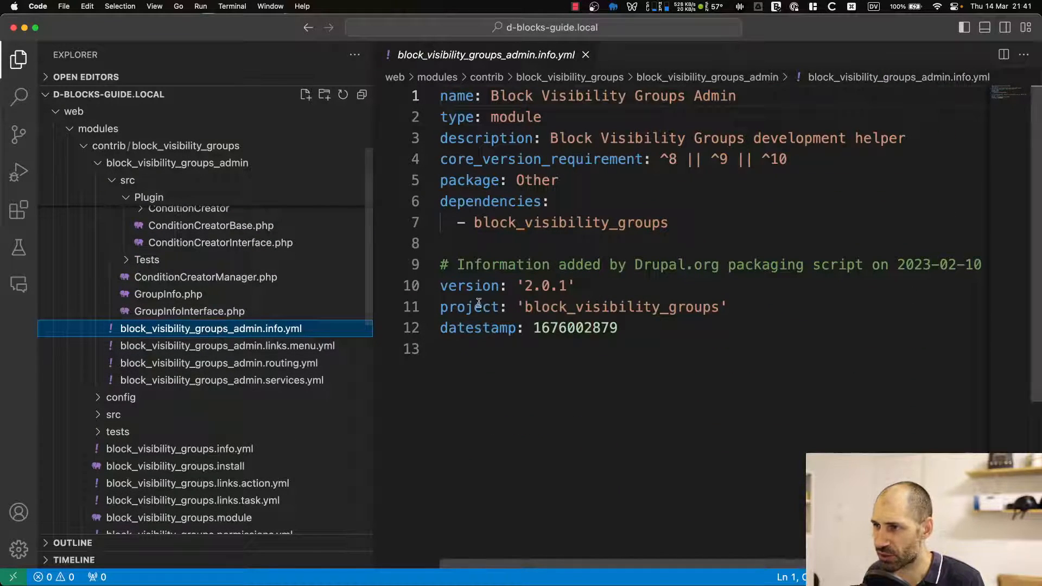
left_click_drag(698, 349, 478, 138)
left_click(483, 138)
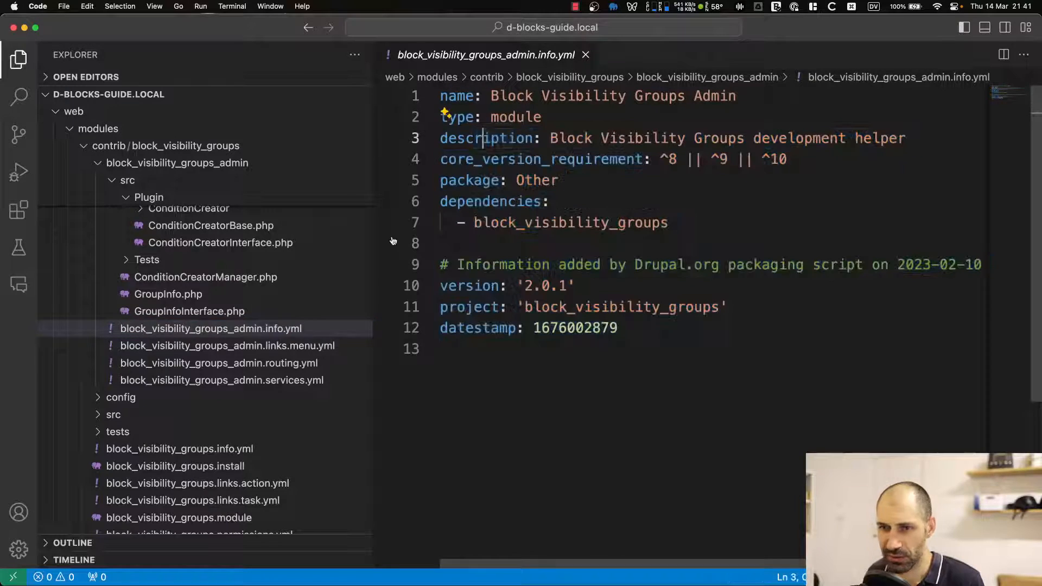
Switch to the terminal and rebuild the Drupal cache with drush cr.
key("super+Tab")
left_click(426, 287)
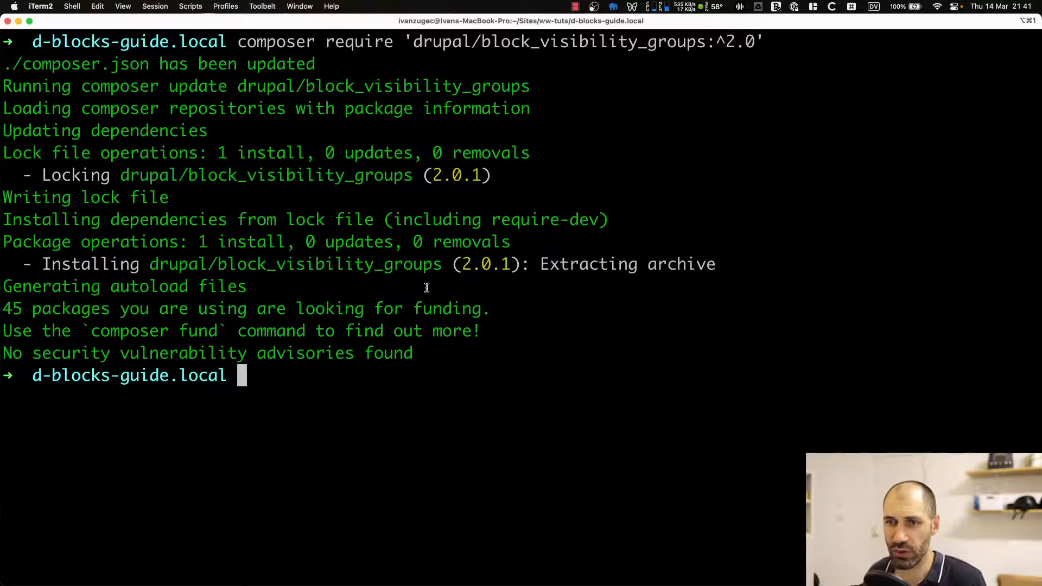
key("ctrl+r")
type("cr")
key("Return")
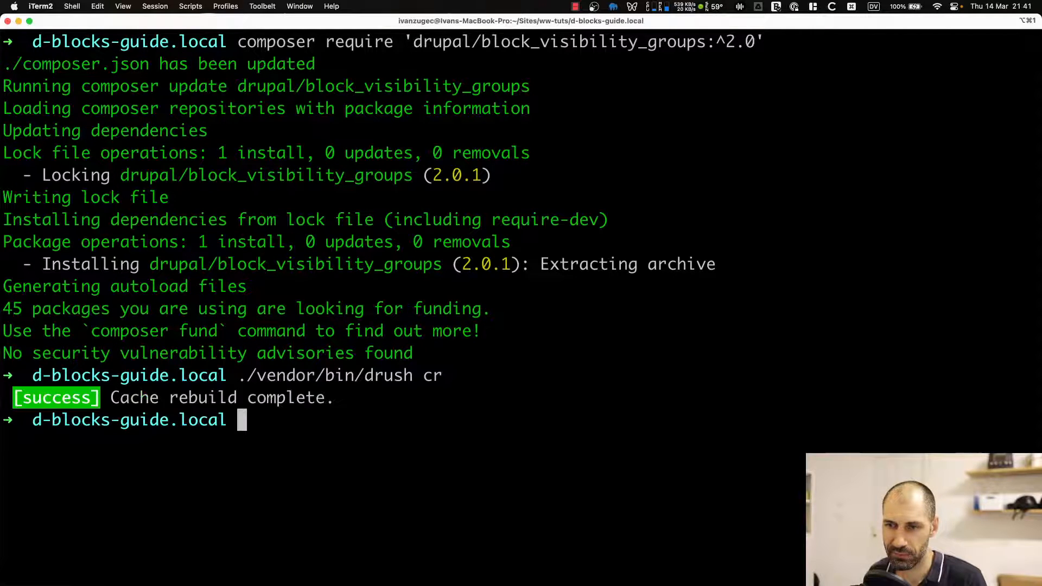
Return to the browser and view the site's front page and its blocks.
key("super+Tab")
key("super+Tab")
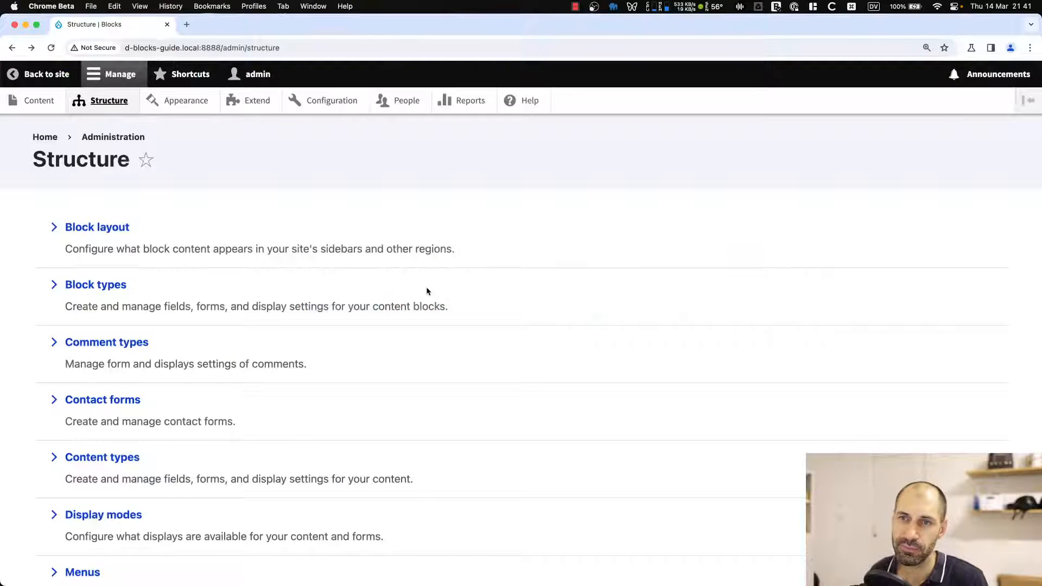
left_click(56, 137)
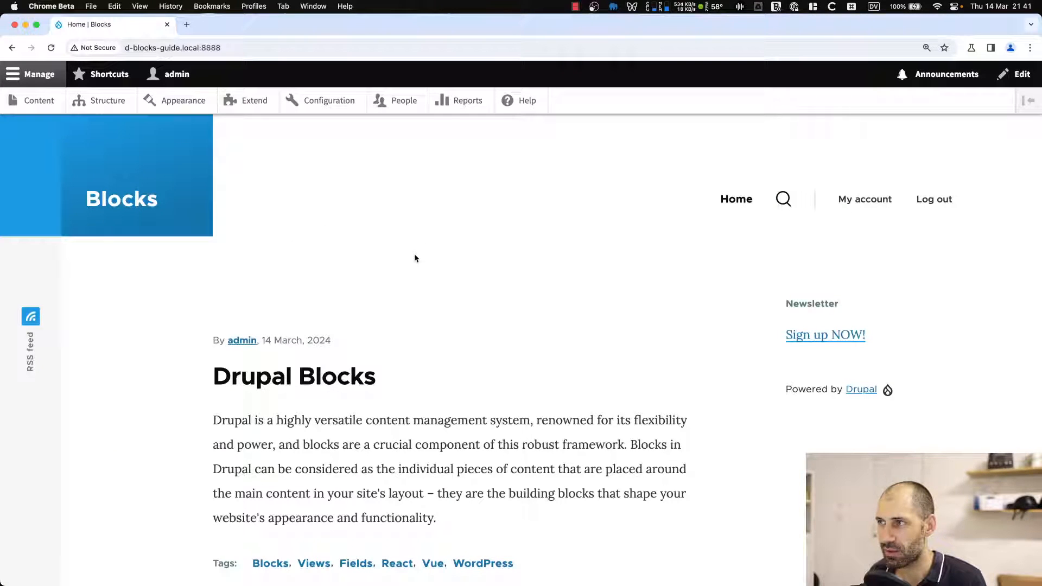
scroll(414, 271, "down", 6)
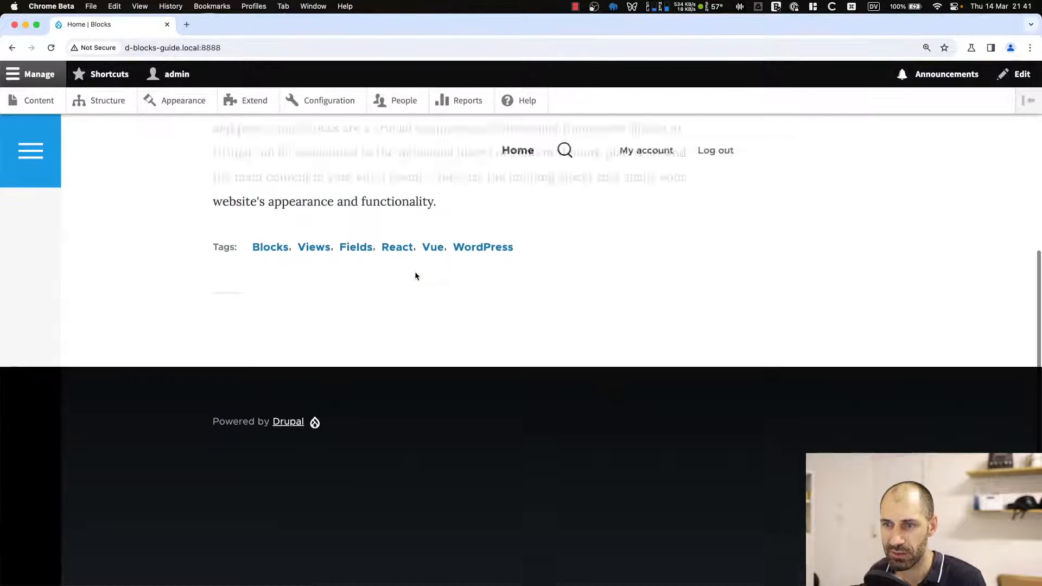
scroll(418, 276, "up", 6)
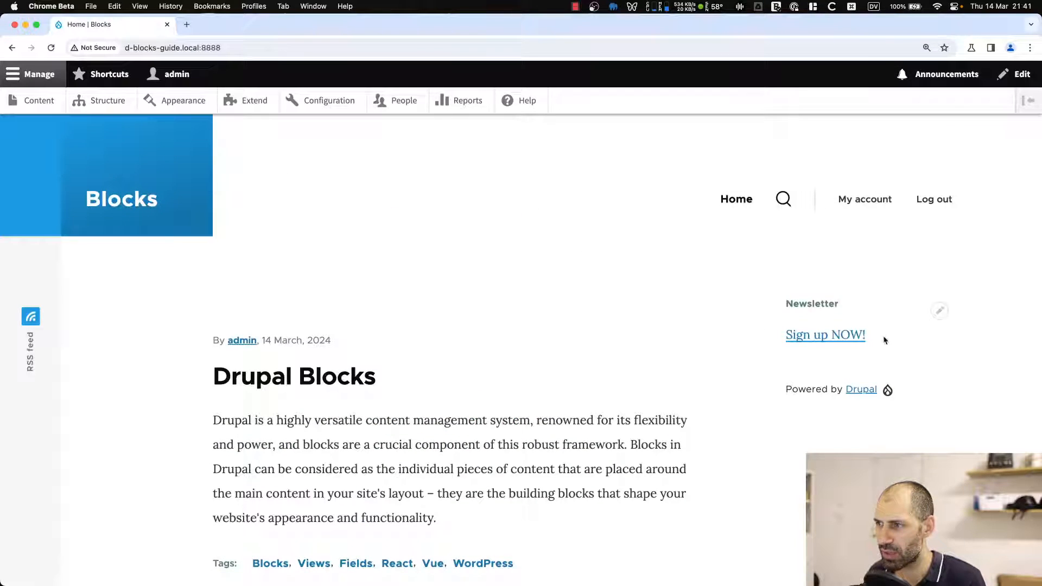
scroll(461, 369, "down", 1)
scroll(443, 361, "up", 1)
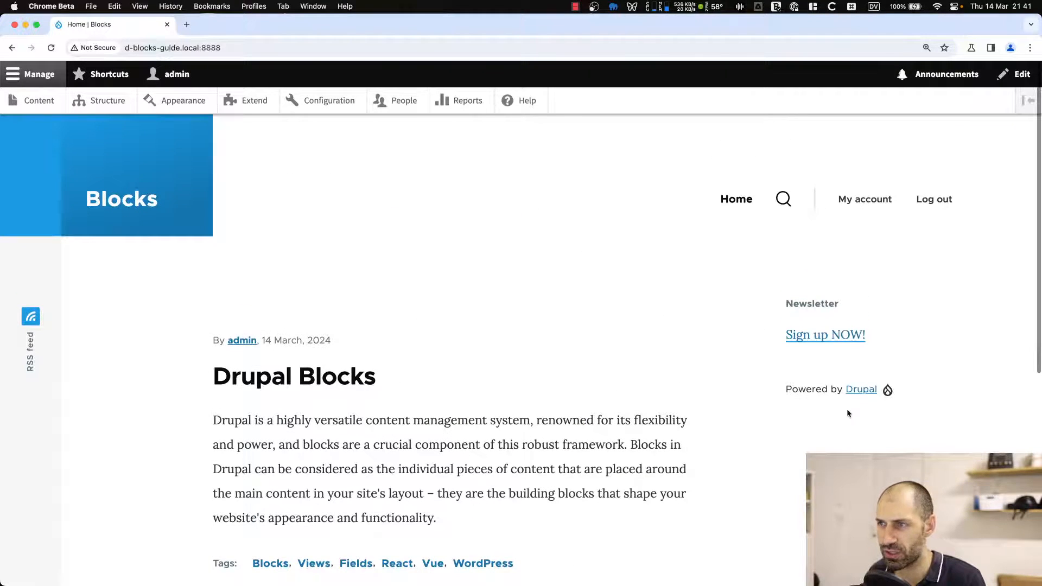
In the code editor, open the admin module's links.menu.yml and routing.yml files to review its routes.
key("super+Tab")
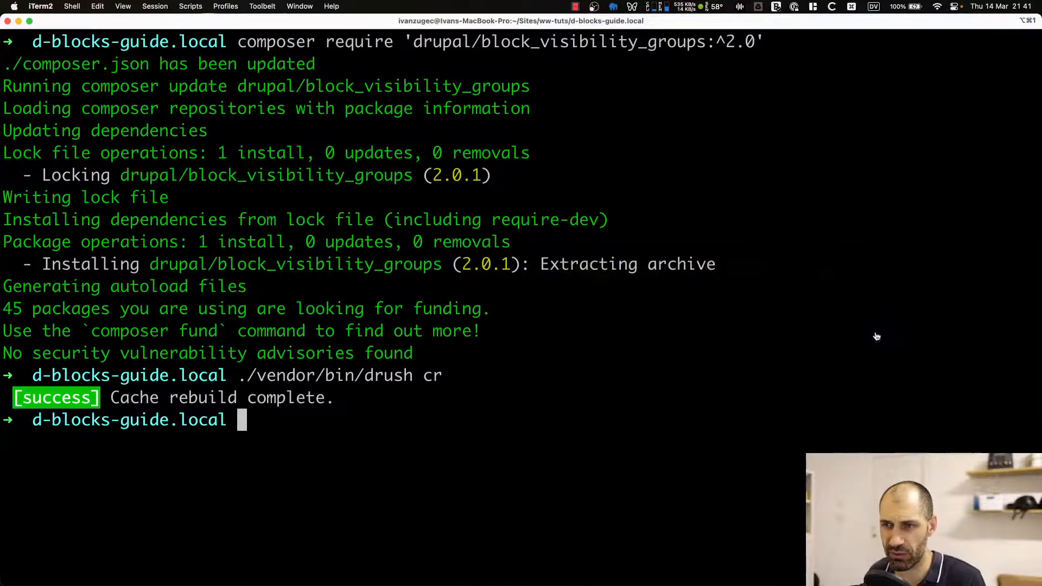
key("super+Tab")
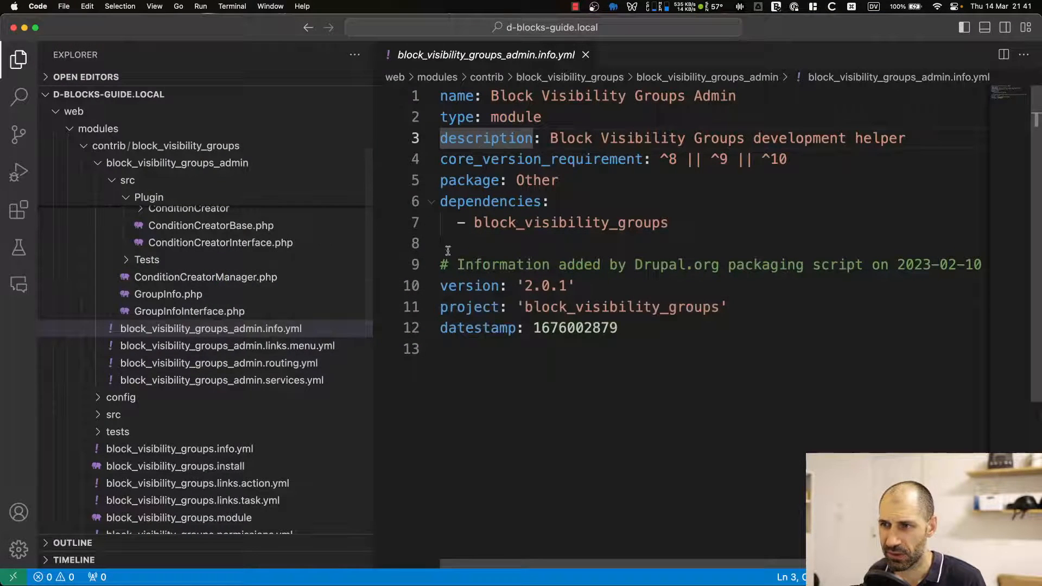
left_click_drag(375, 233, 293, 239)
scroll(181, 242, "up", 3)
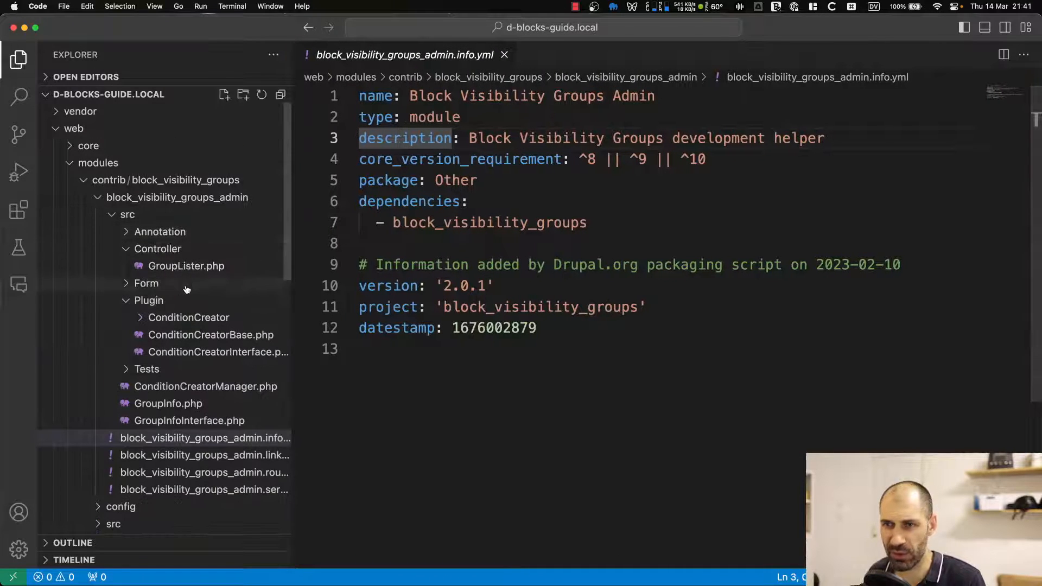
left_click(128, 249)
left_click(128, 285)
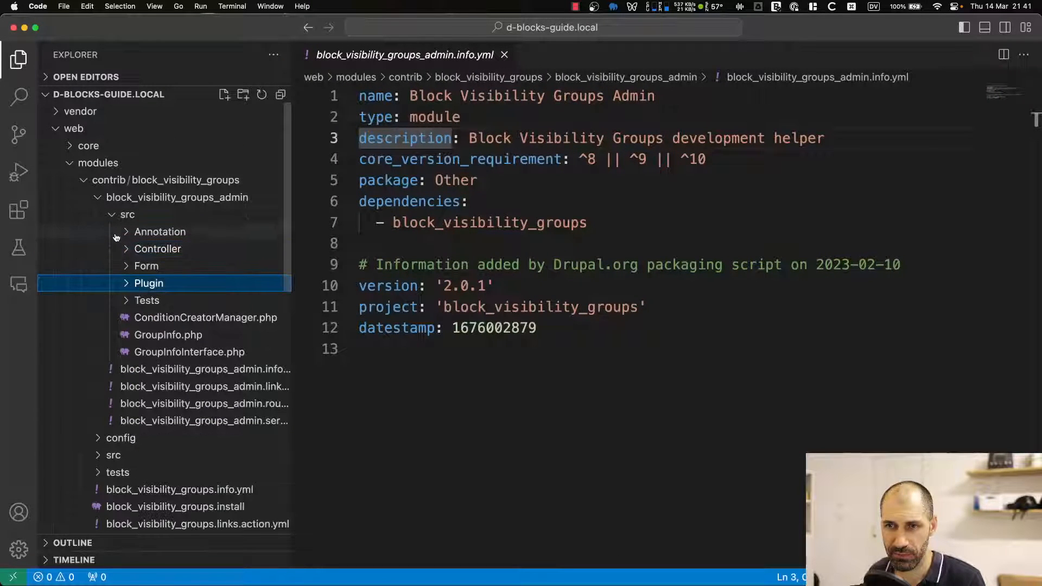
left_click(112, 215)
left_click(183, 233)
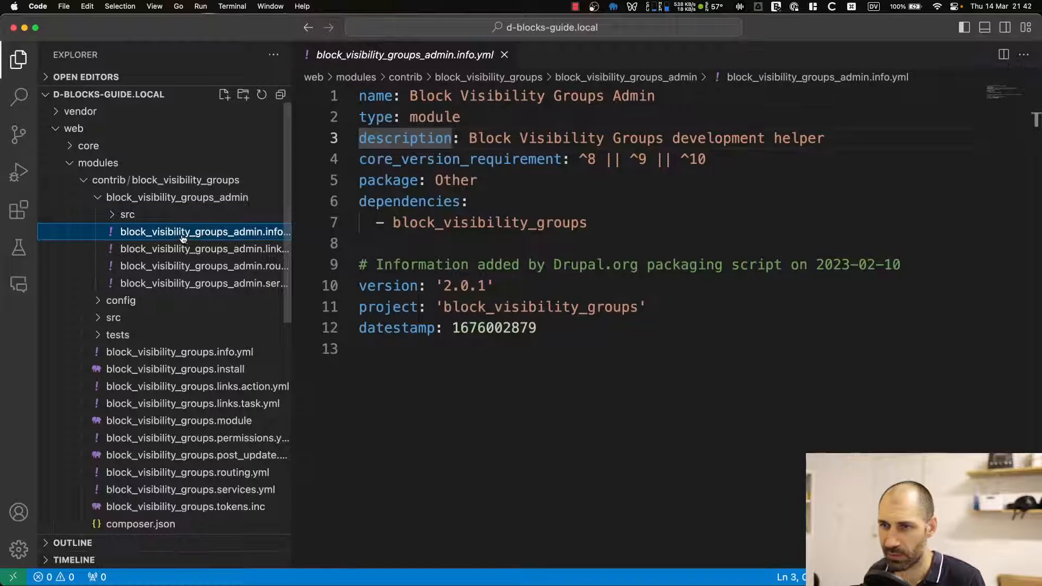
double_click(187, 250)
double_click(190, 267)
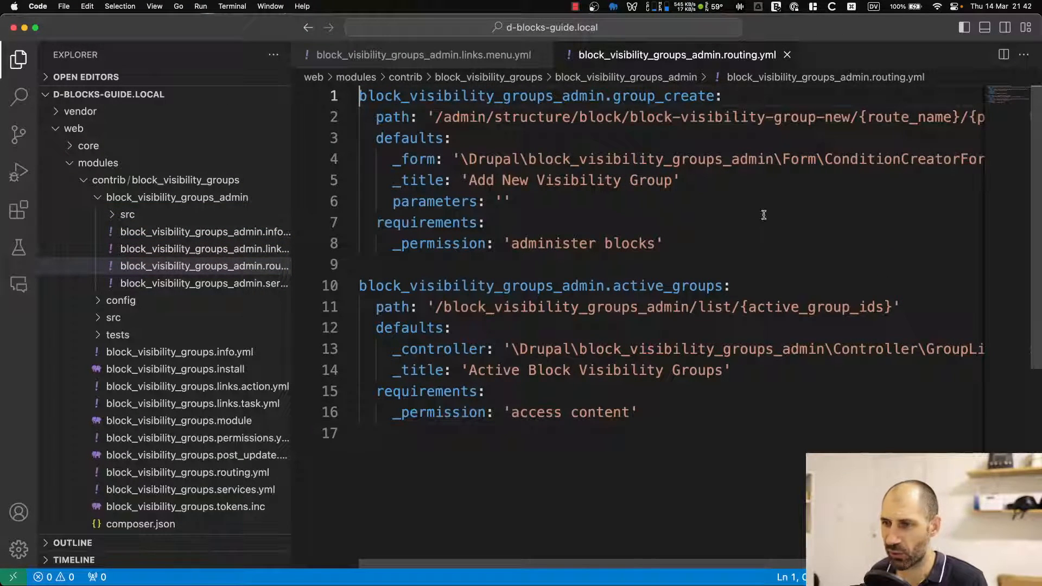
left_click_drag(468, 564, 505, 562)
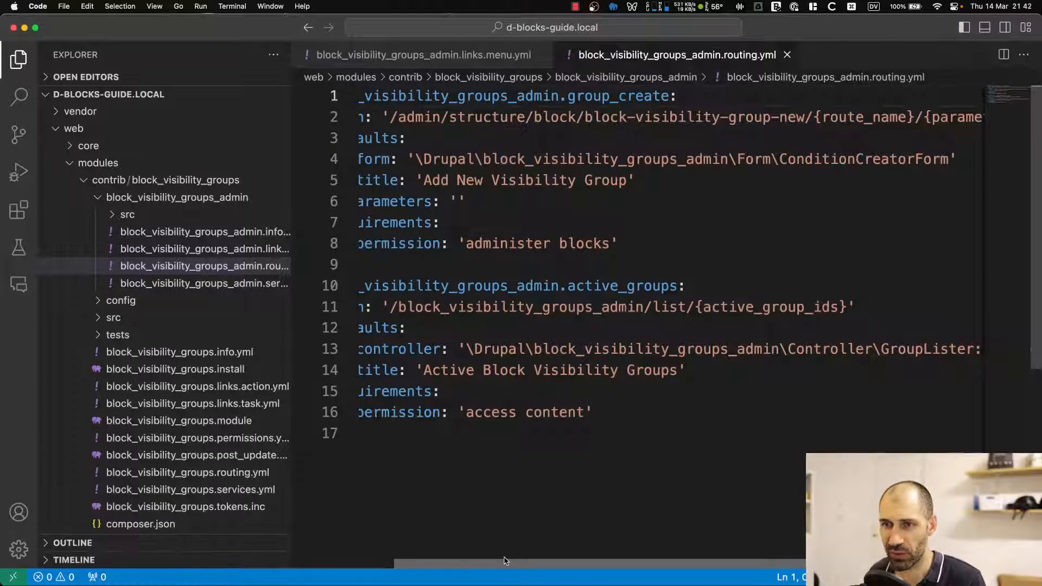
left_click_drag(505, 562, 448, 554)
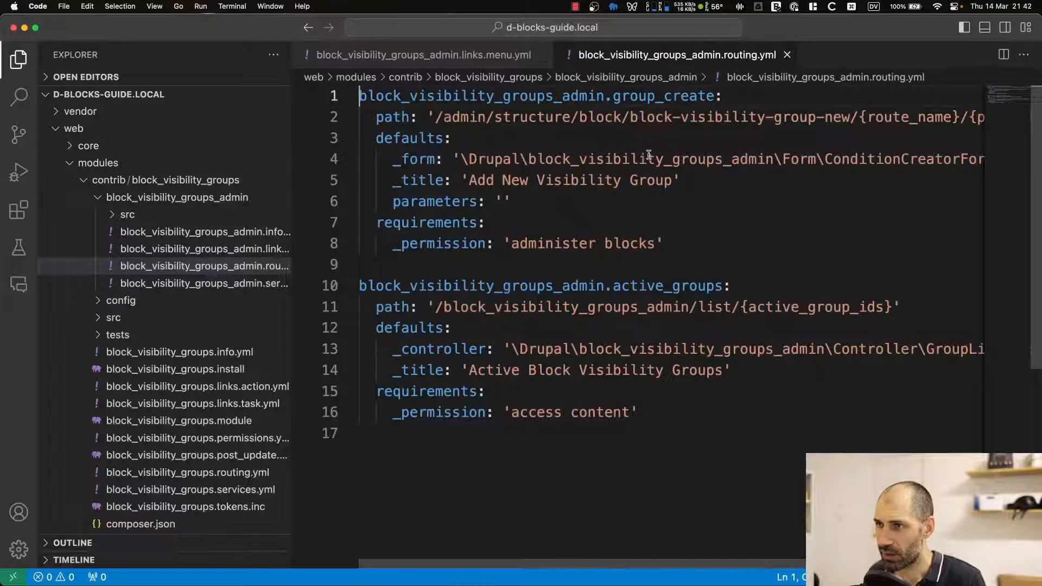
key("super+Tab")
key("super+Tab")
key("super+Tab")
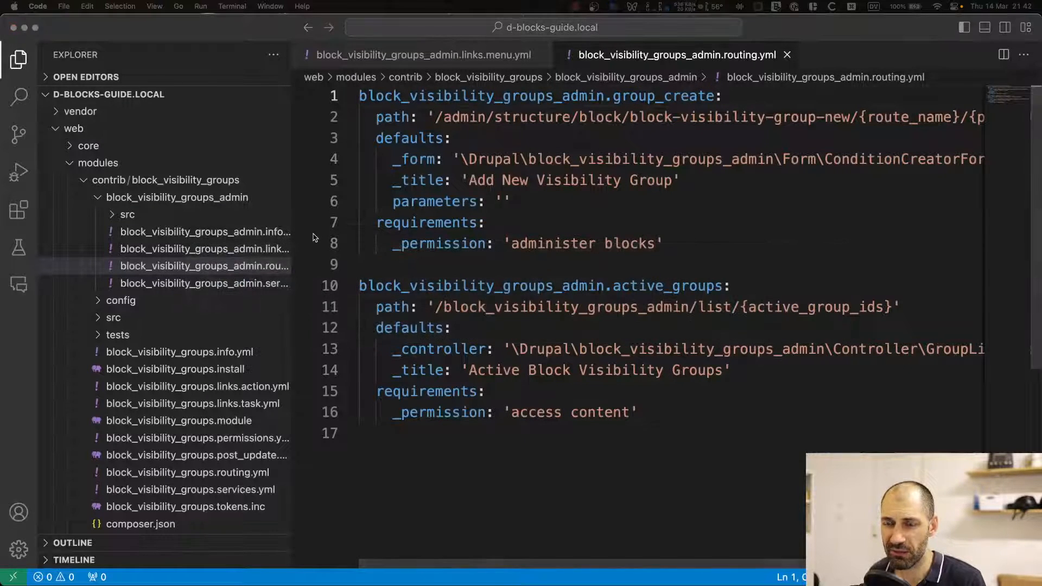
key("super+Tab")
left_click(321, 298)
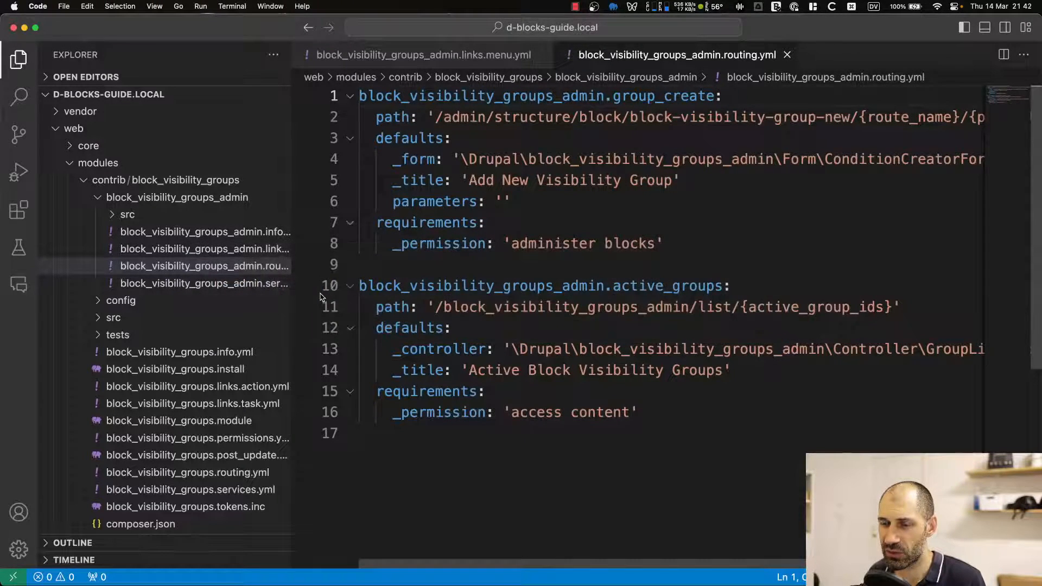
Switch to the browser and open the My account page to check which blocks appear.
key("super+Tab")
left_click(459, 290)
left_click(862, 200)
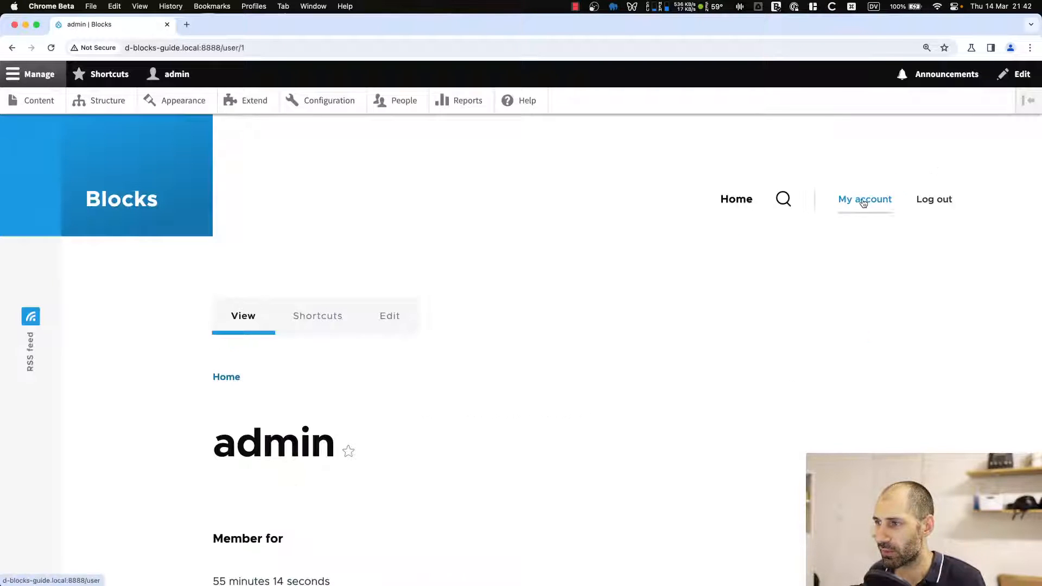
scroll(462, 351, "down", 1)
scroll(462, 351, "down", 6)
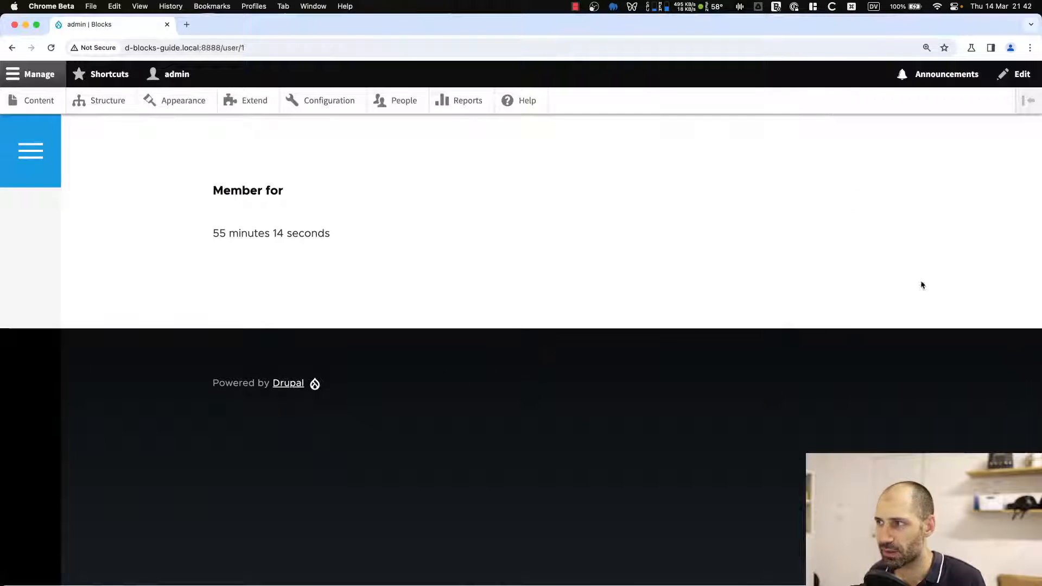
Switch to the code editor and highlight the active_groups route name and its title in routing.yml.
scroll(916, 227, "up", 6)
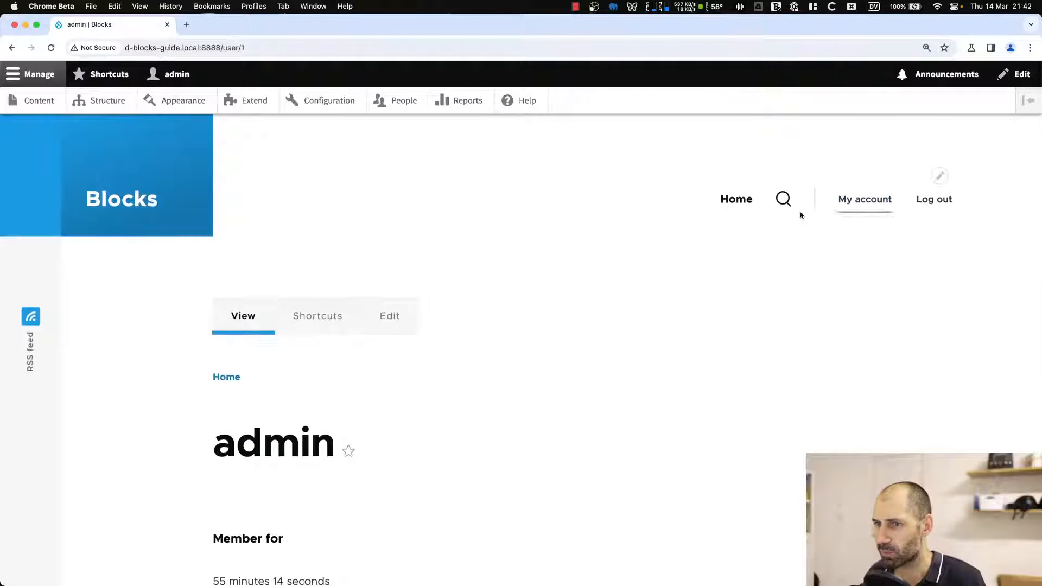
key("super+Tab")
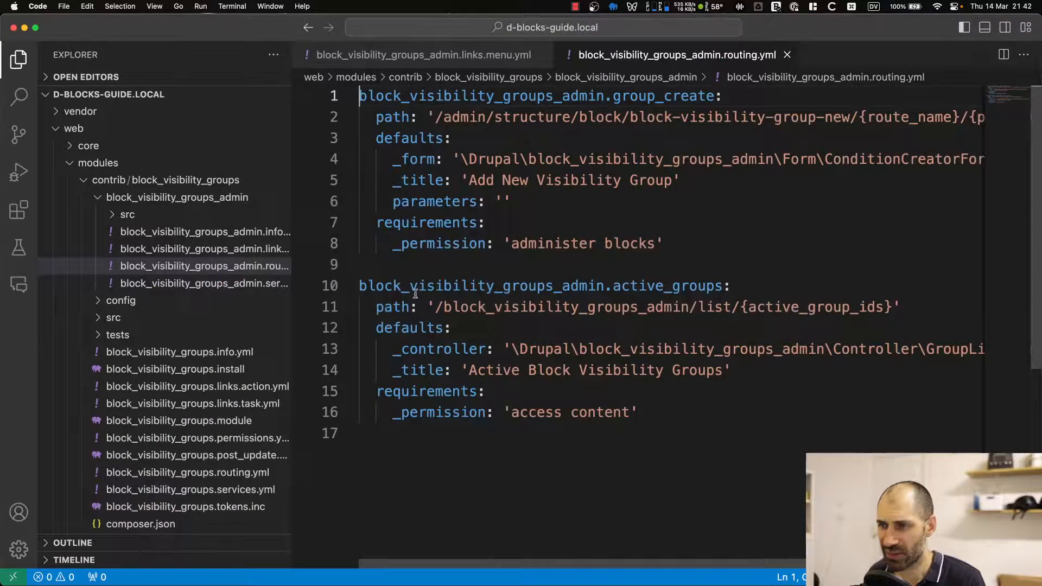
left_click_drag(776, 292, 577, 287)
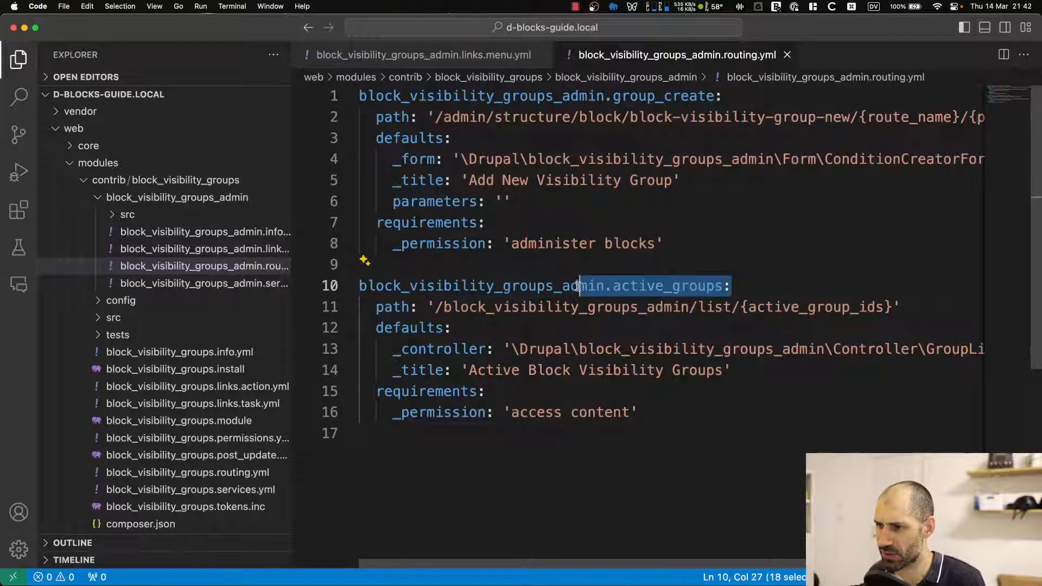
left_click_drag(468, 371, 721, 370)
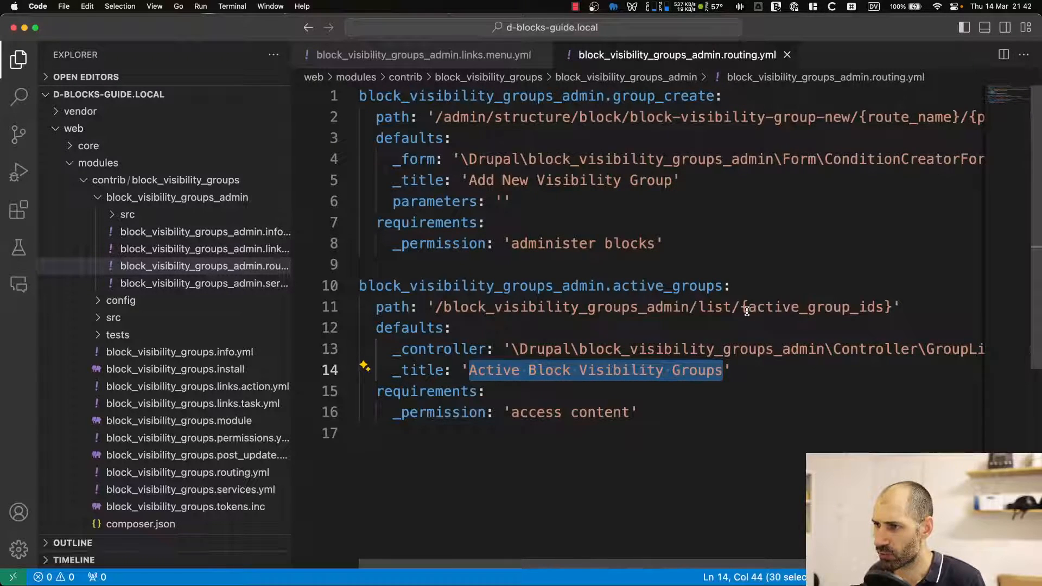
Open the Block Visibility Groups list and view the Article content type group's edit form.
key("super+Tab")
left_click(111, 102)
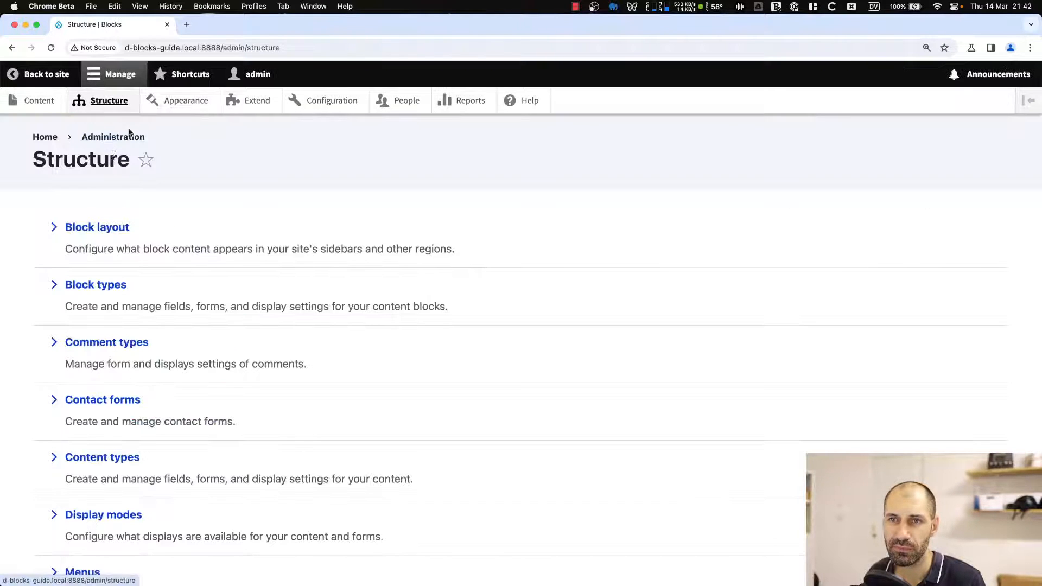
left_click(124, 228)
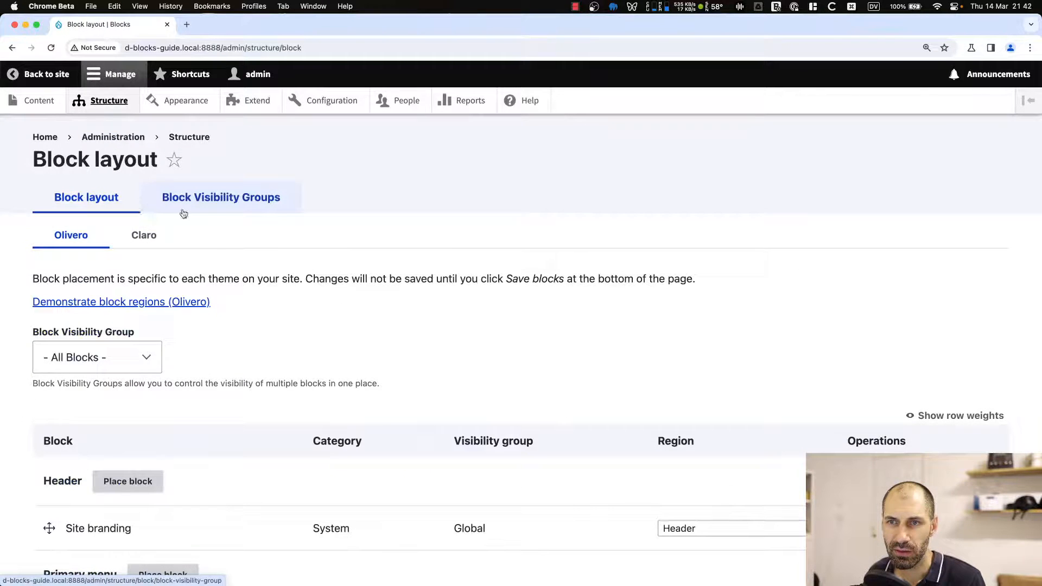
left_click(219, 209)
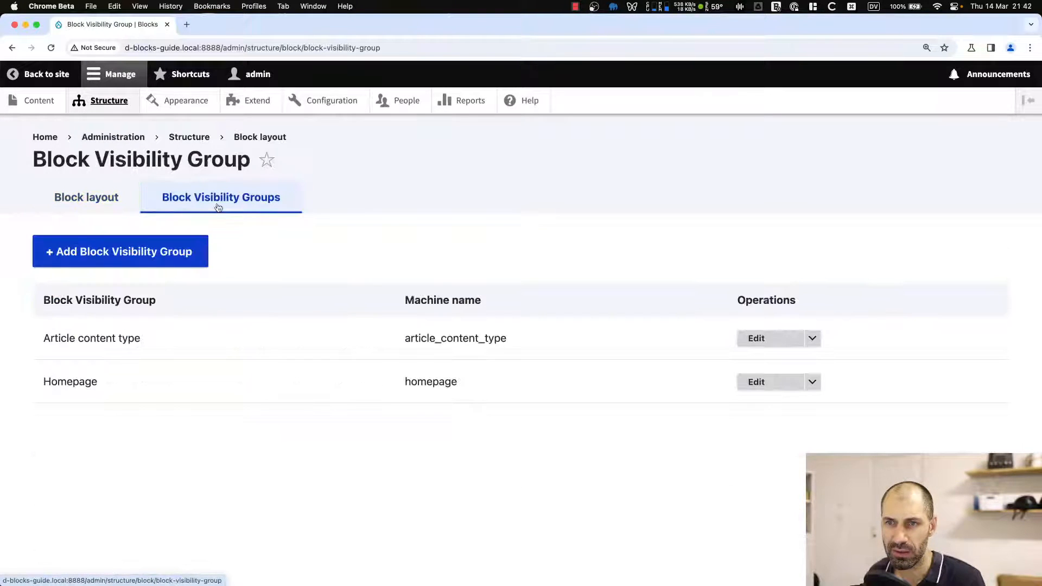
left_click(815, 340)
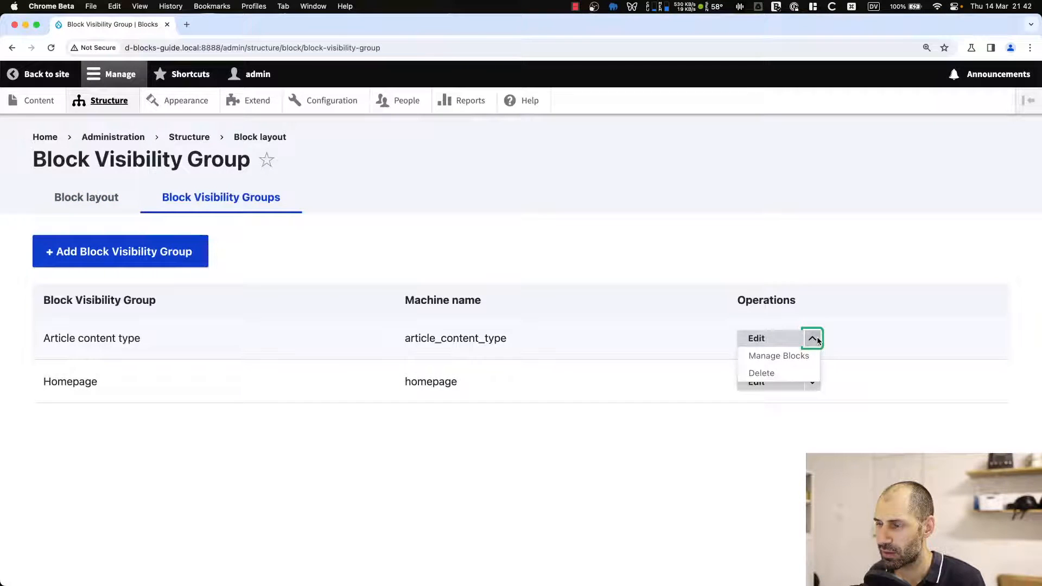
left_click(815, 340)
left_click(812, 339)
left_click(813, 338)
left_click(775, 340)
scroll(661, 349, "down", 2)
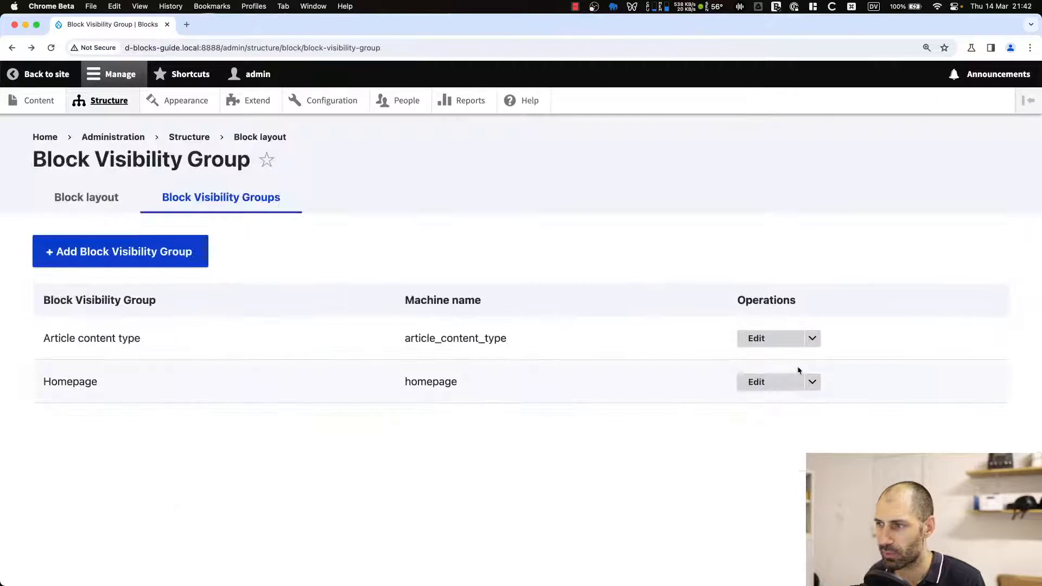
Open Manage Blocks for the Article content type group, review its block layout, and return to the site.
left_click(811, 339)
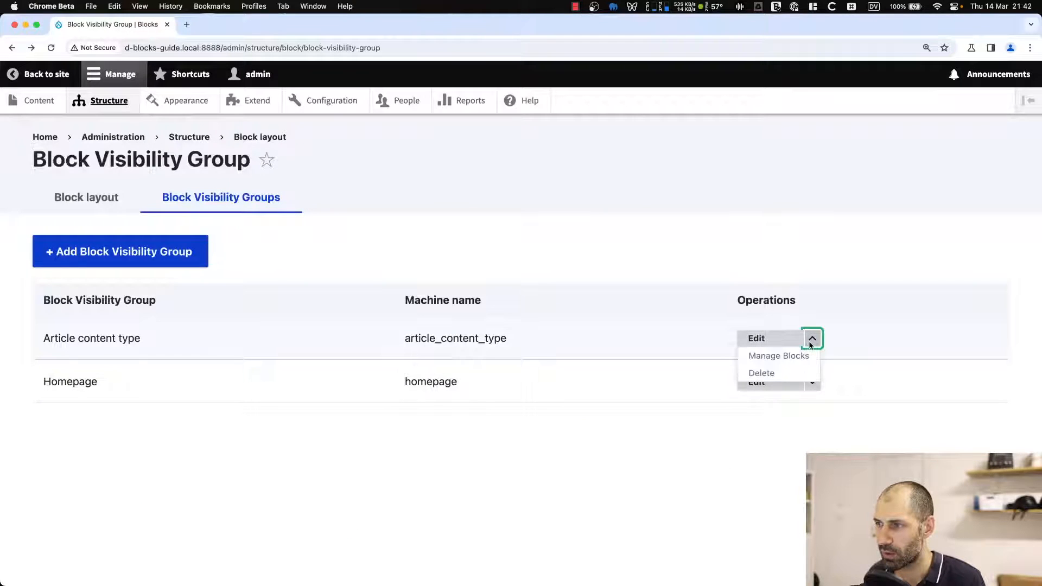
left_click(811, 338)
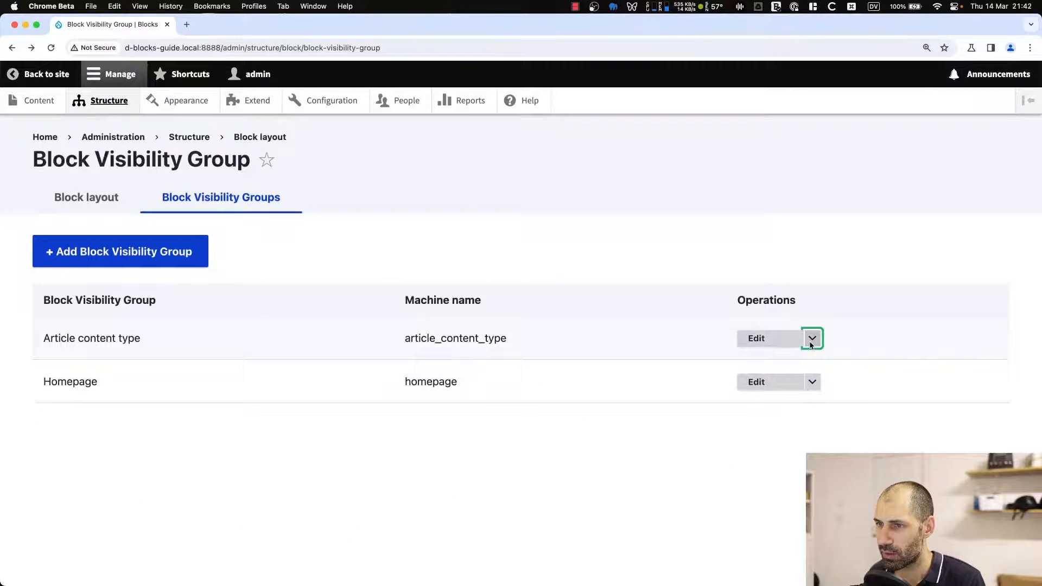
left_click(127, 264)
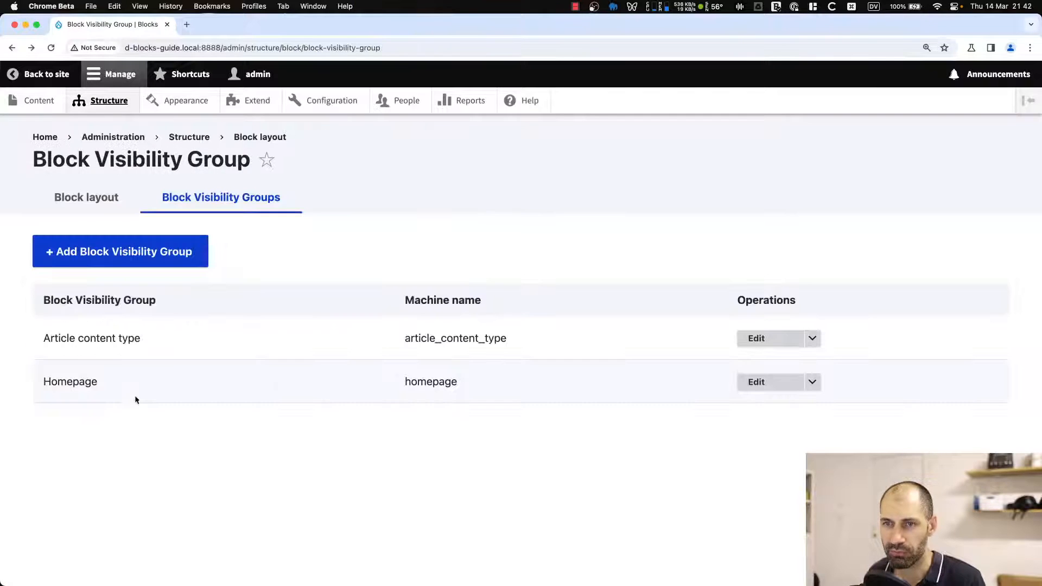
left_click(812, 339)
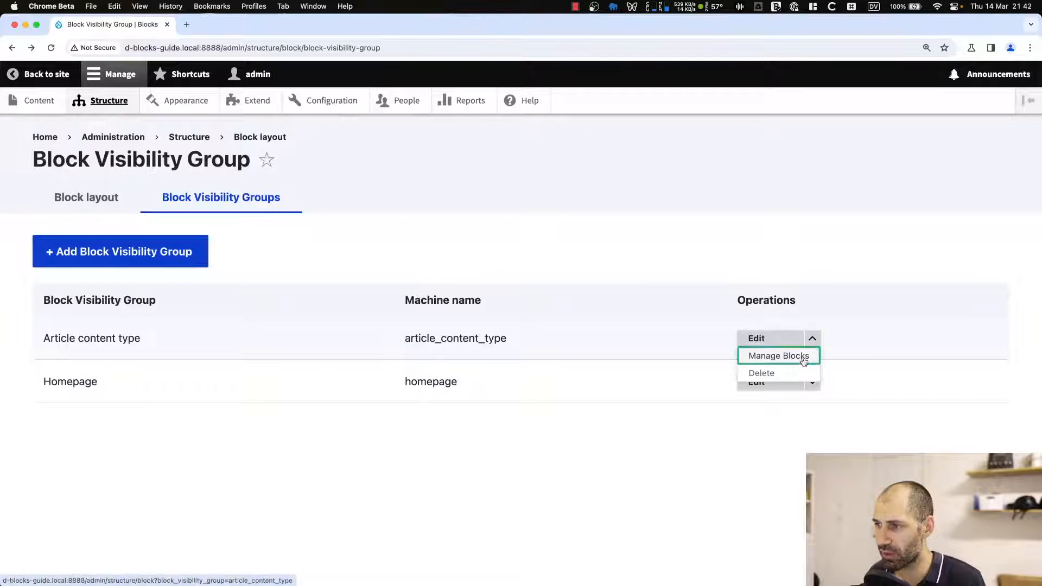
left_click(797, 356)
scroll(754, 383, "down", 6)
scroll(305, 377, "up", 2)
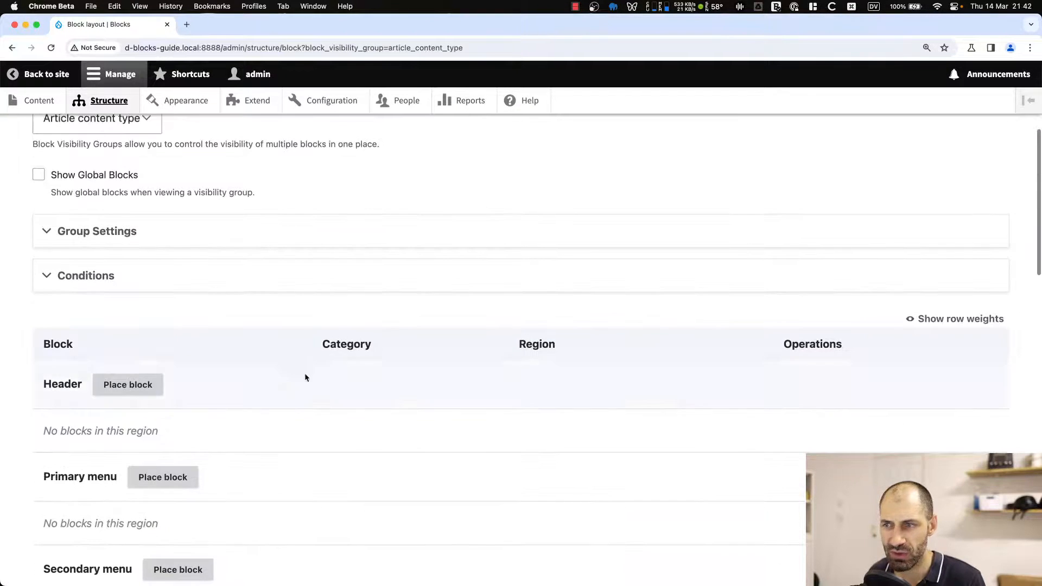
scroll(316, 384, "down", 15)
scroll(316, 384, "up", 20)
scroll(317, 385, "up", 5)
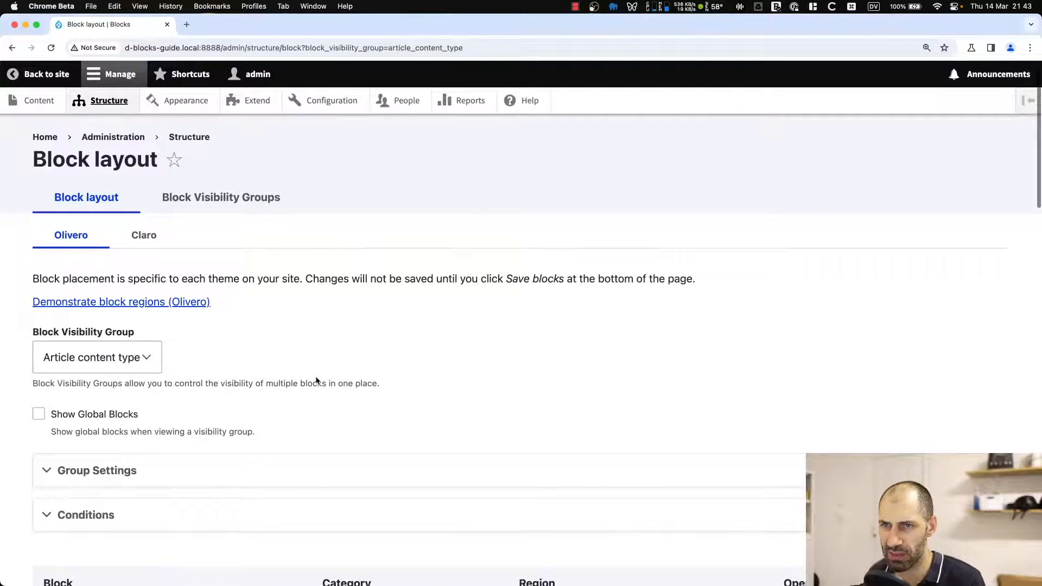
key("super+bracketleft")
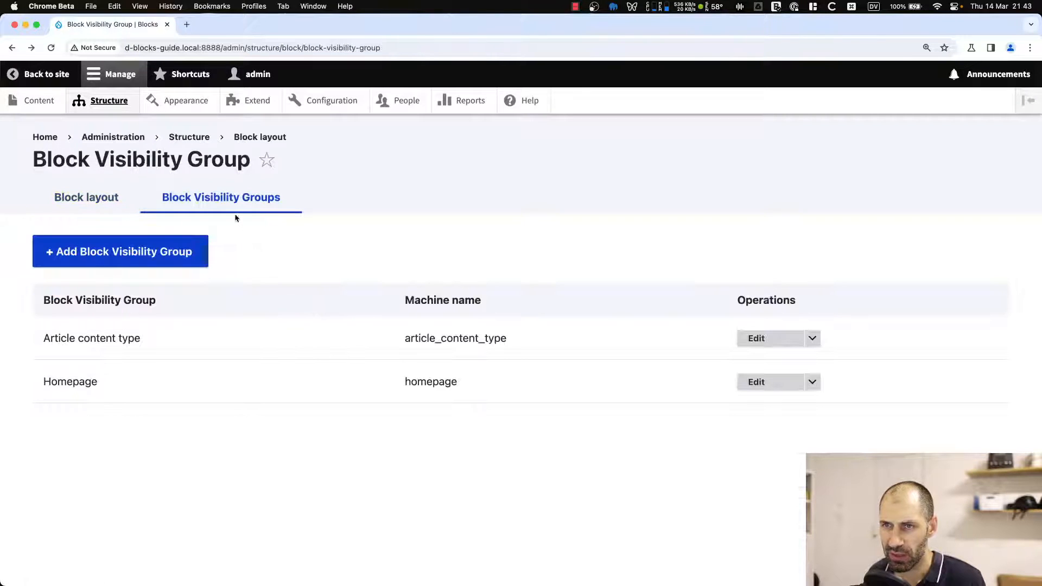
left_click(54, 75)
In the code editor, open services.yml and the GroupLister.php controller to review its activeList method.
key("super+Tab")
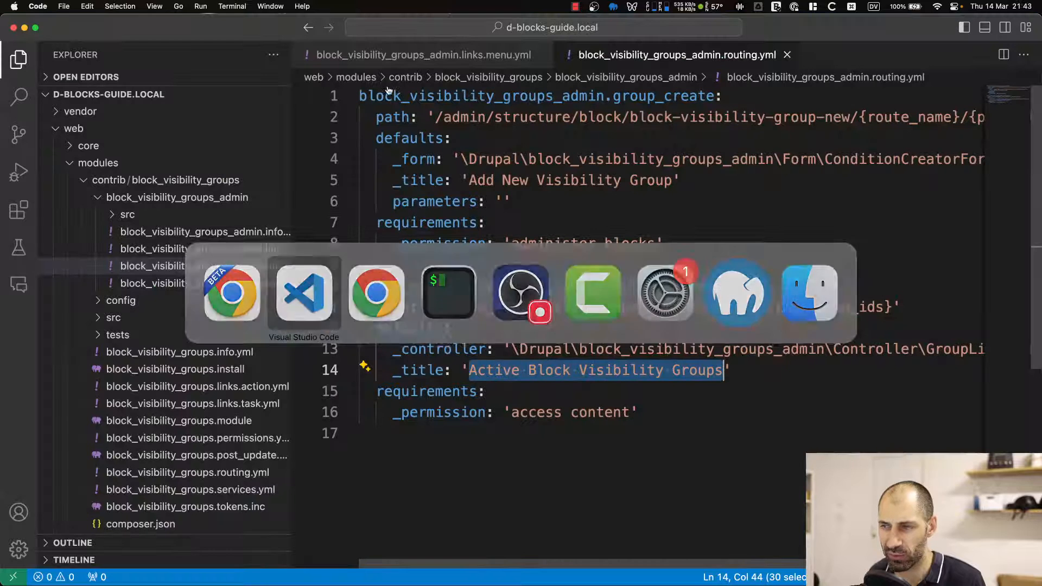
left_click(242, 284)
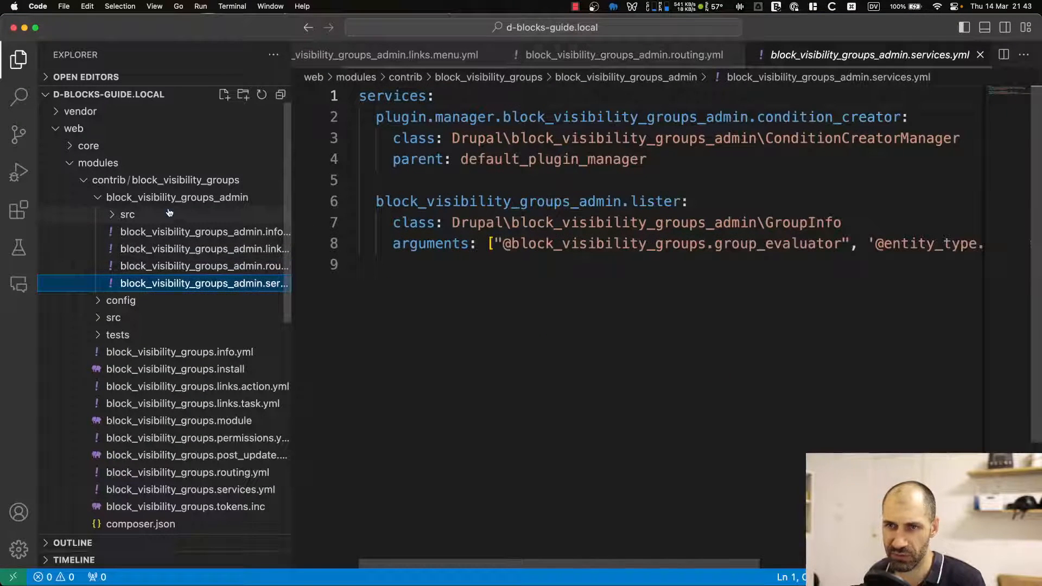
left_click(128, 214)
left_click(157, 249)
left_click(191, 271)
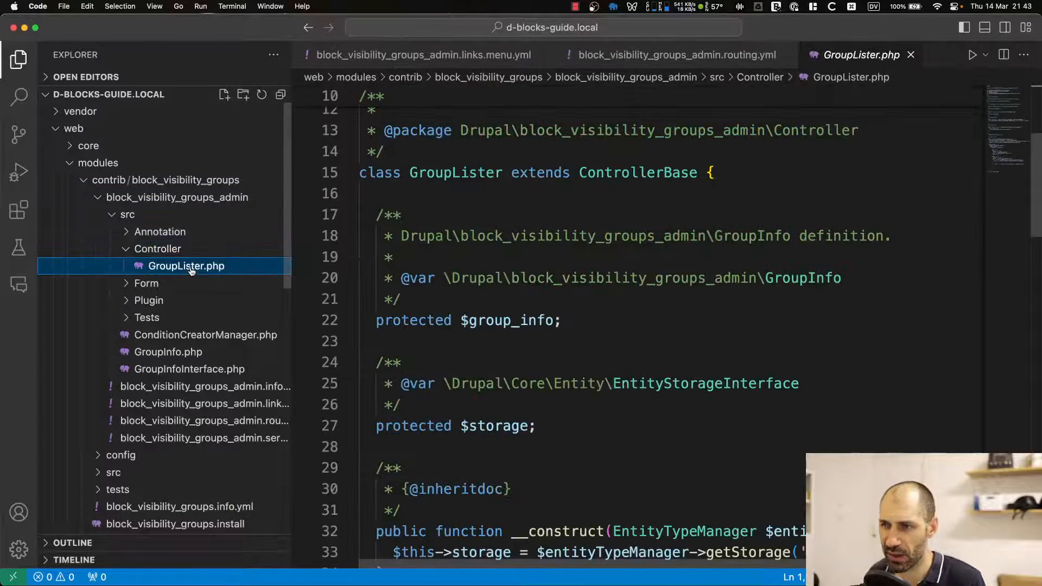
scroll(552, 302, "down", 10)
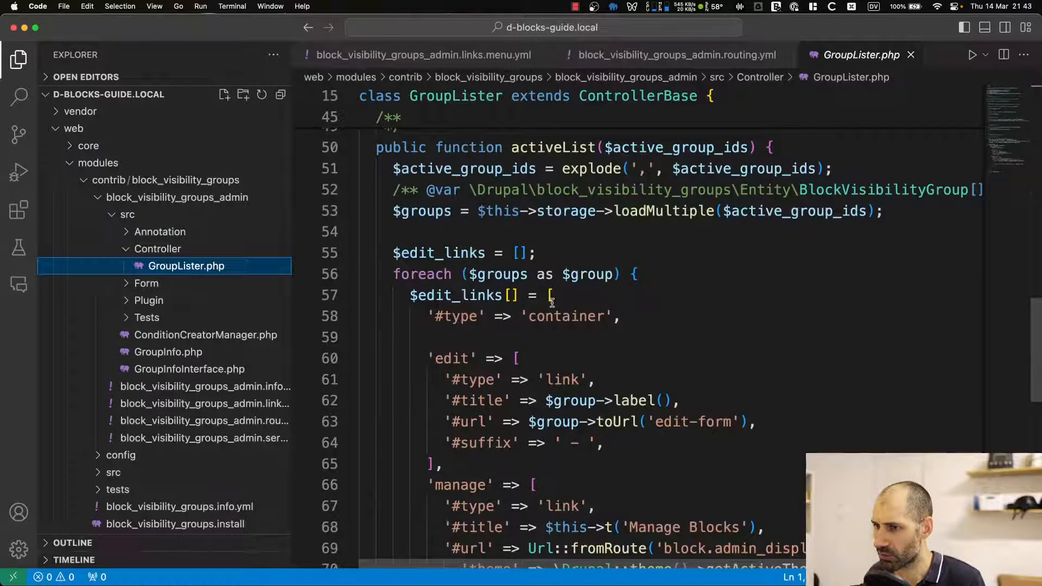
scroll(545, 325, "down", 5)
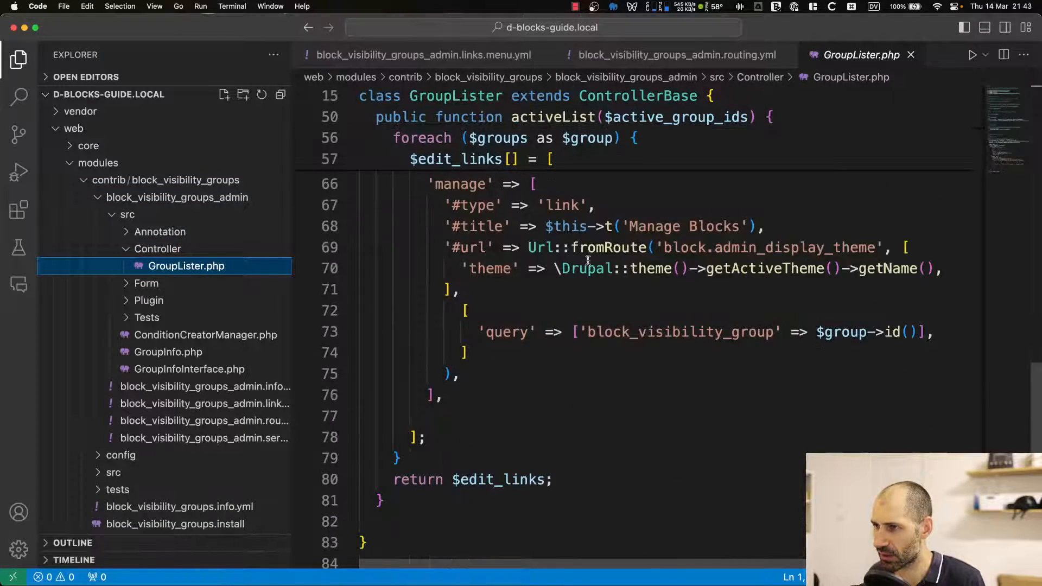
left_click_drag(767, 228, 597, 230)
scroll(598, 232, "up", 7)
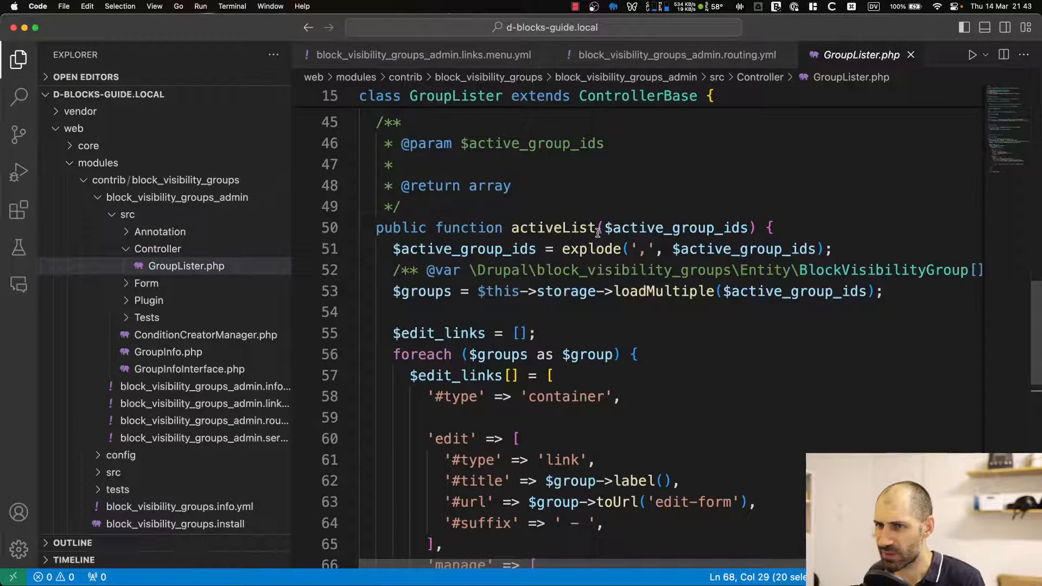
Open the Tests folder's GroupListerTest.php and scroll through the test class.
left_click(228, 318)
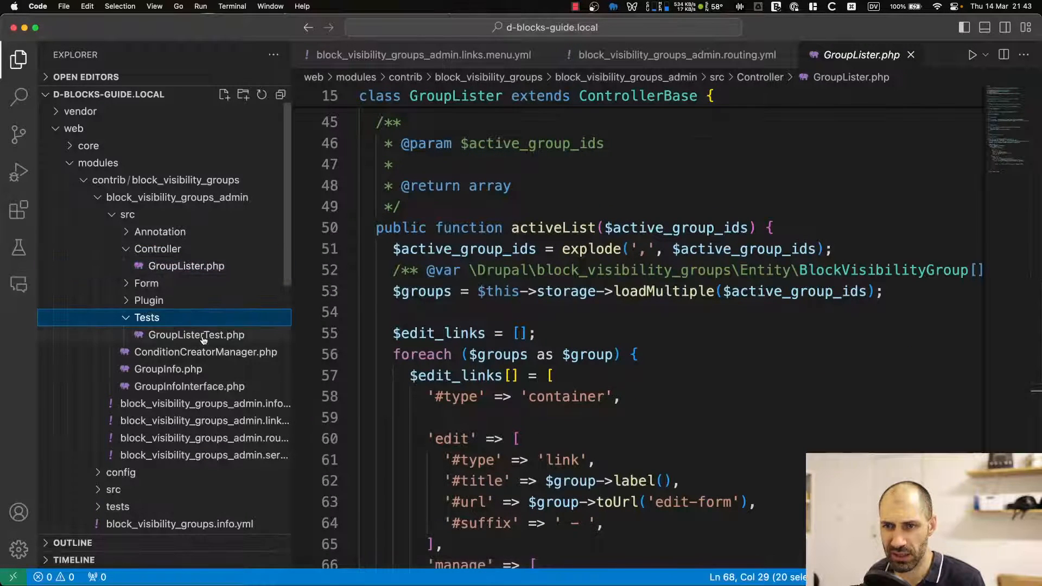
left_click(233, 336)
scroll(538, 345, "down", 6)
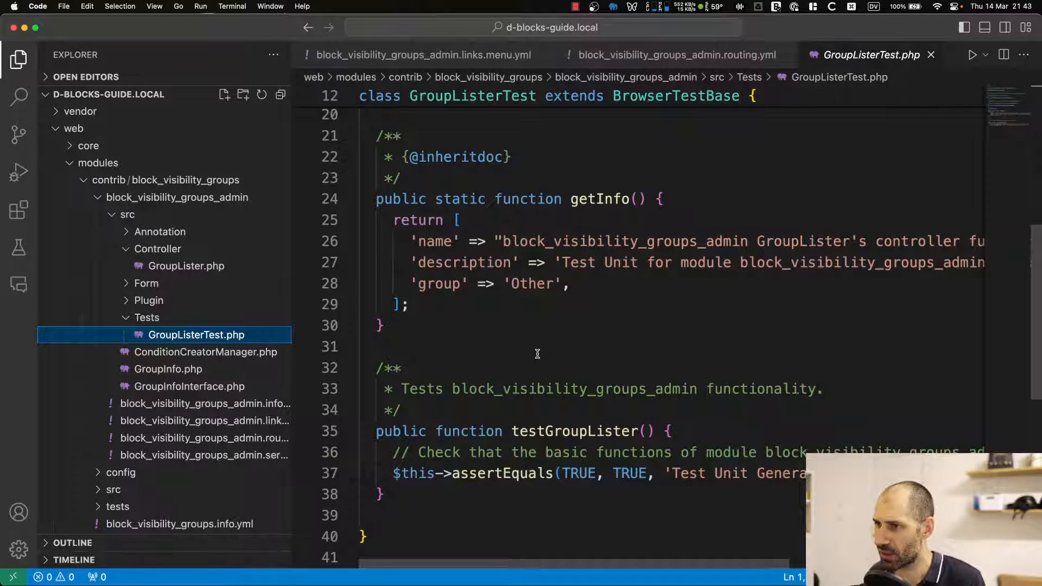
scroll(664, 306, "down", 5)
scroll(665, 305, "up", 1)
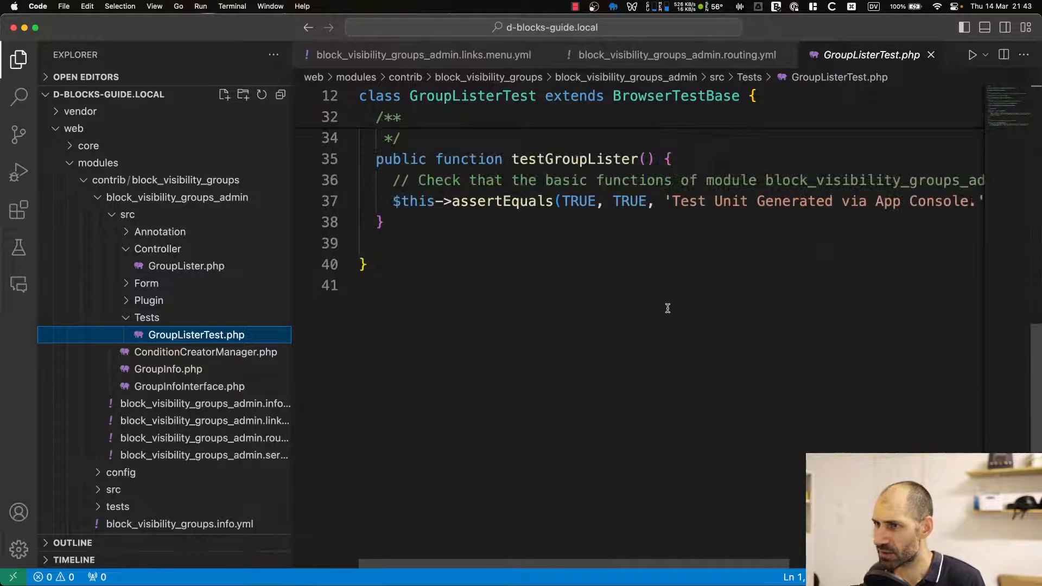
Open ConditionCreatorManager.php, GroupInfo.php, and the admin module's info.yml, links.menu.yml and routing.yml files to review them.
left_click(192, 354)
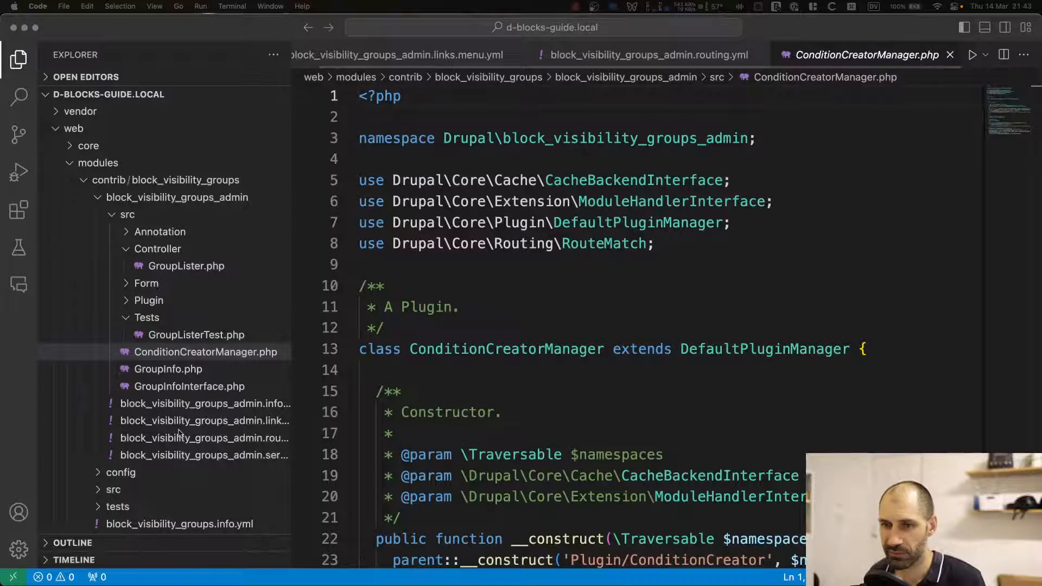
left_click(179, 370)
left_click(190, 404)
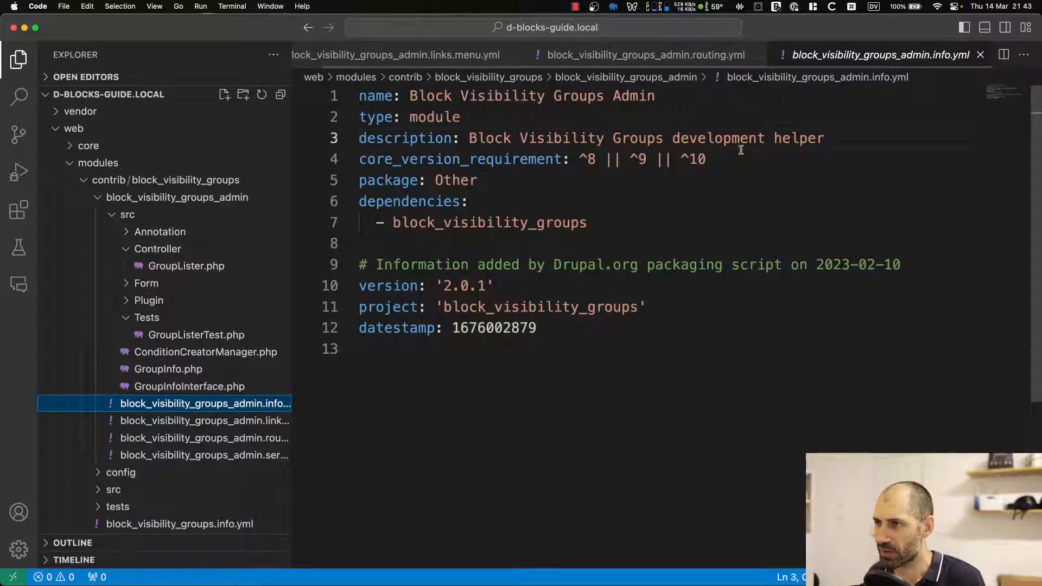
left_click(209, 421)
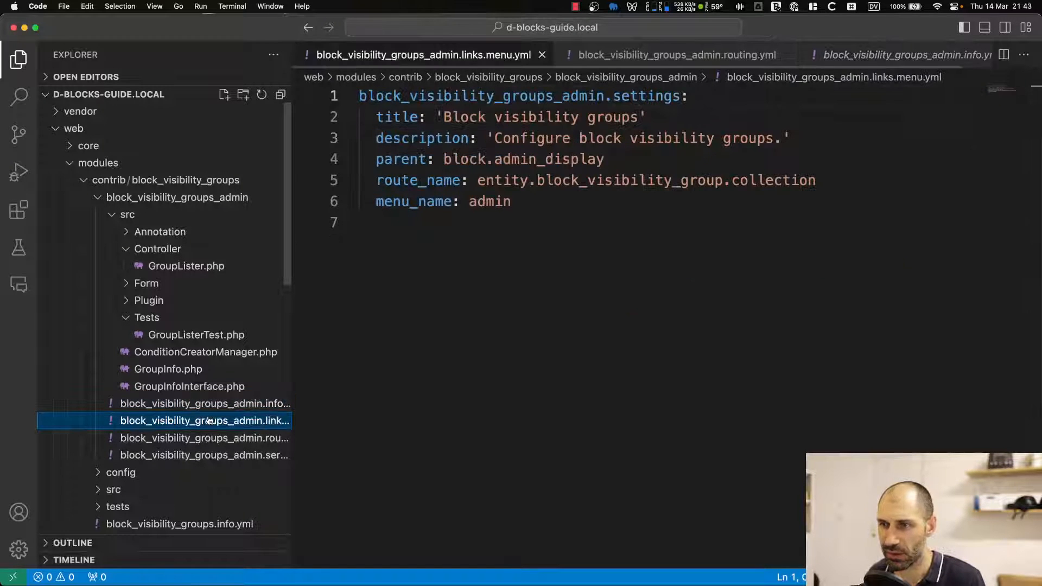
left_click(210, 437)
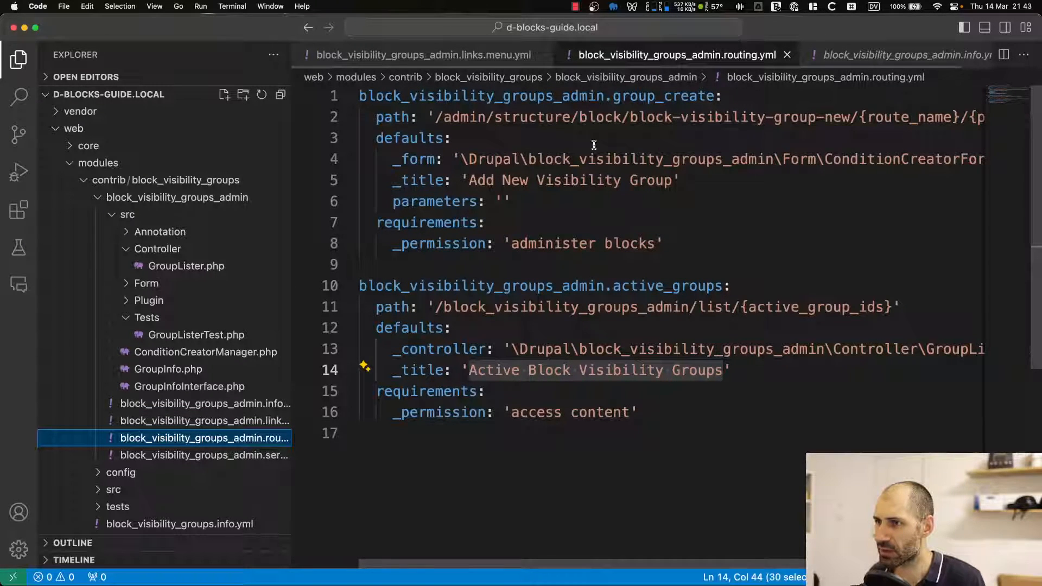
Search the project for the block_visibility_groups_admin.group_create route and review its path.
left_click_drag(714, 98, 365, 101)
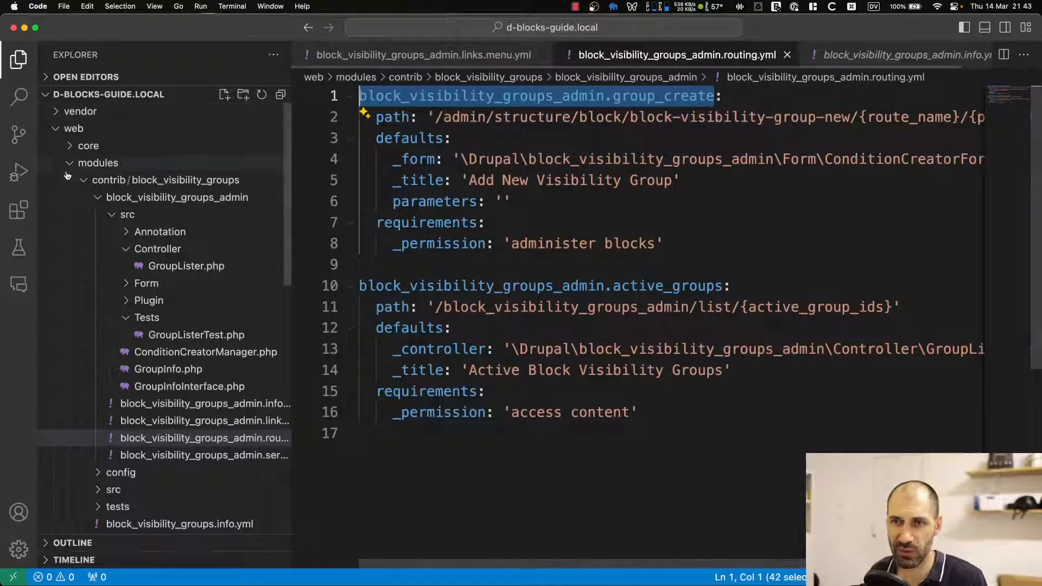
left_click(164, 180)
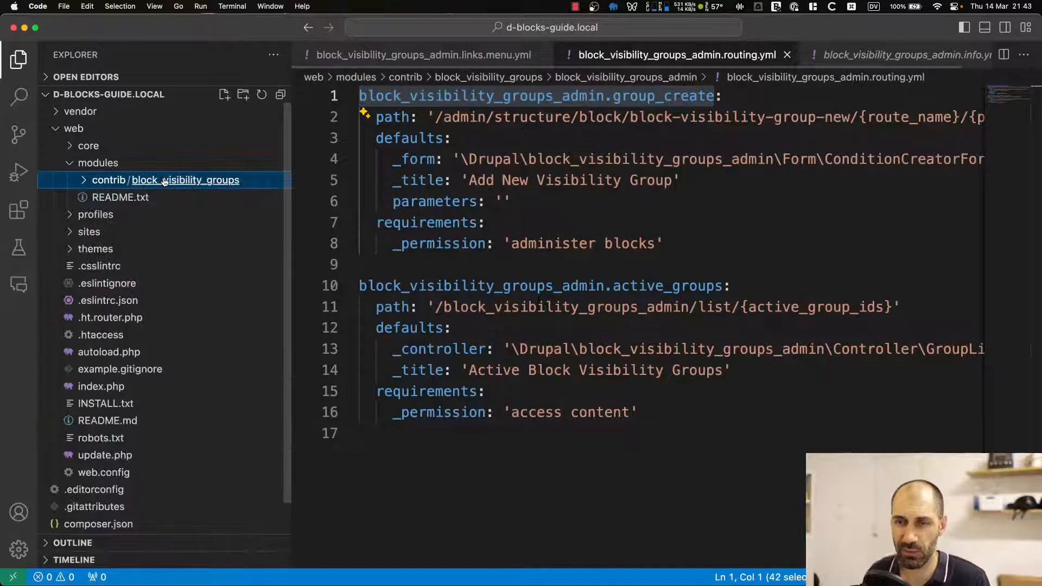
key("super+shift+f")
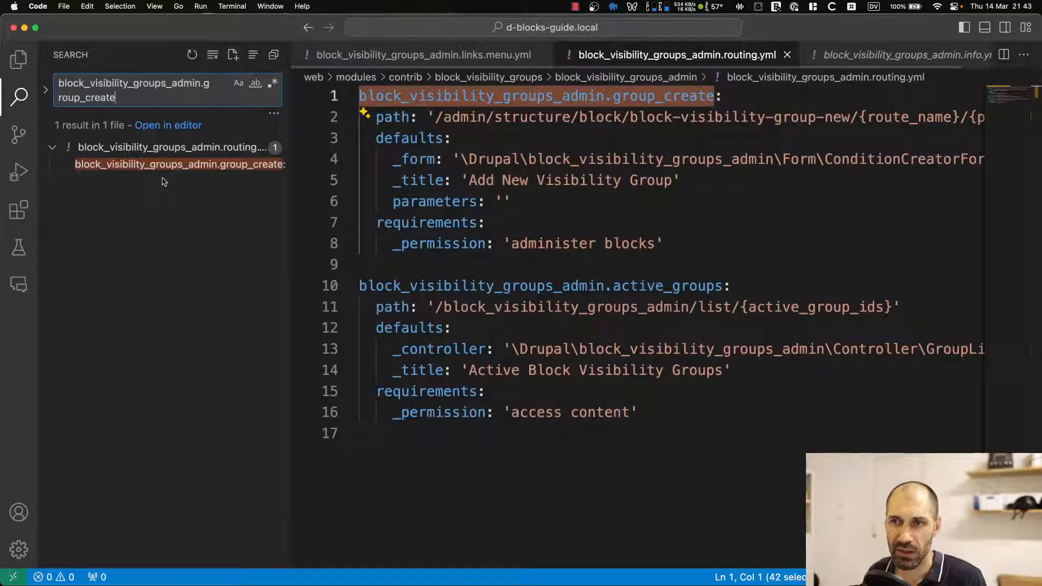
left_click(163, 149)
left_click(163, 149)
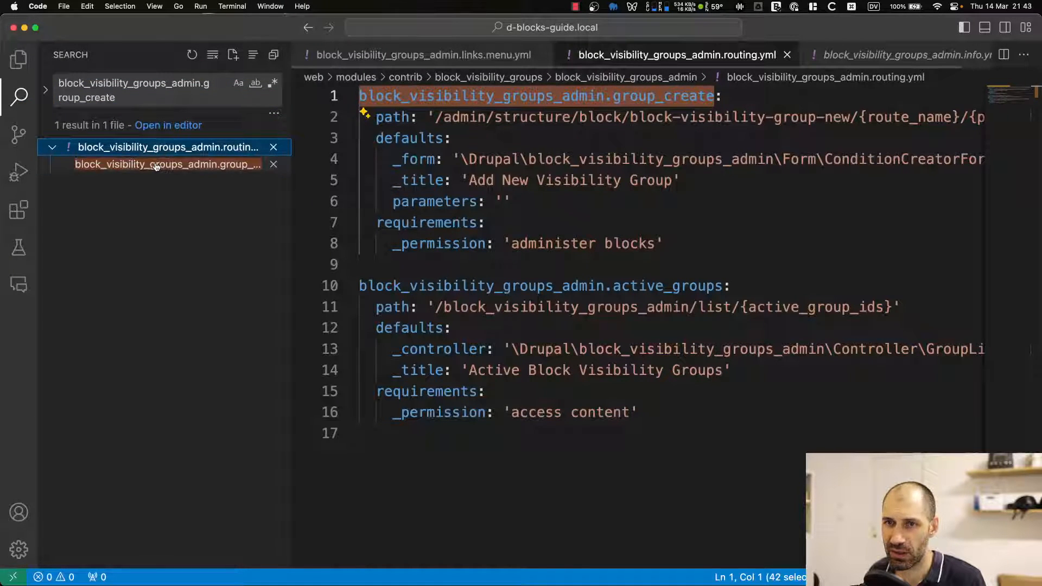
left_click(157, 166)
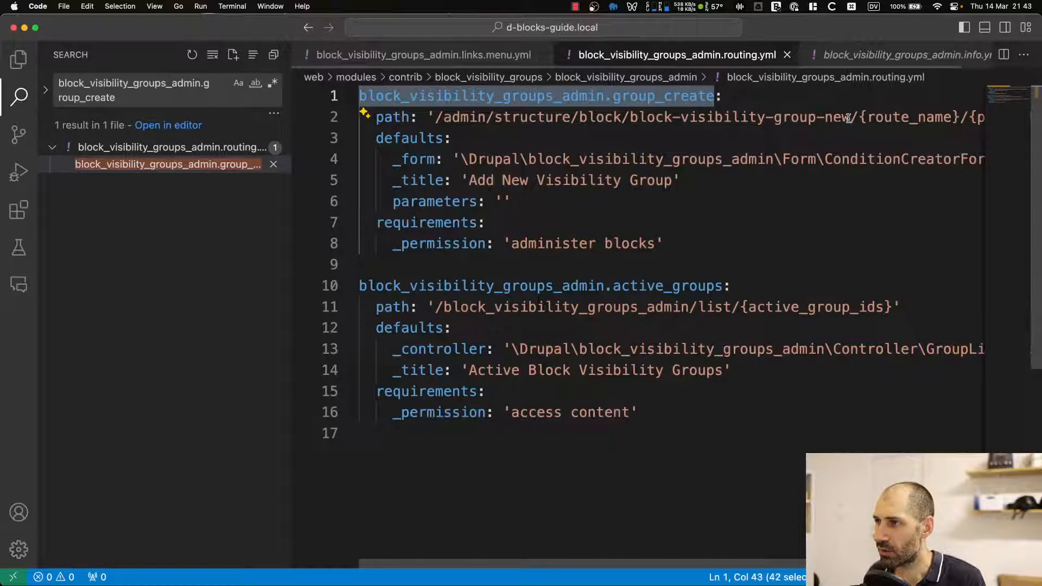
left_click_drag(848, 118, 449, 119)
key("super+c")
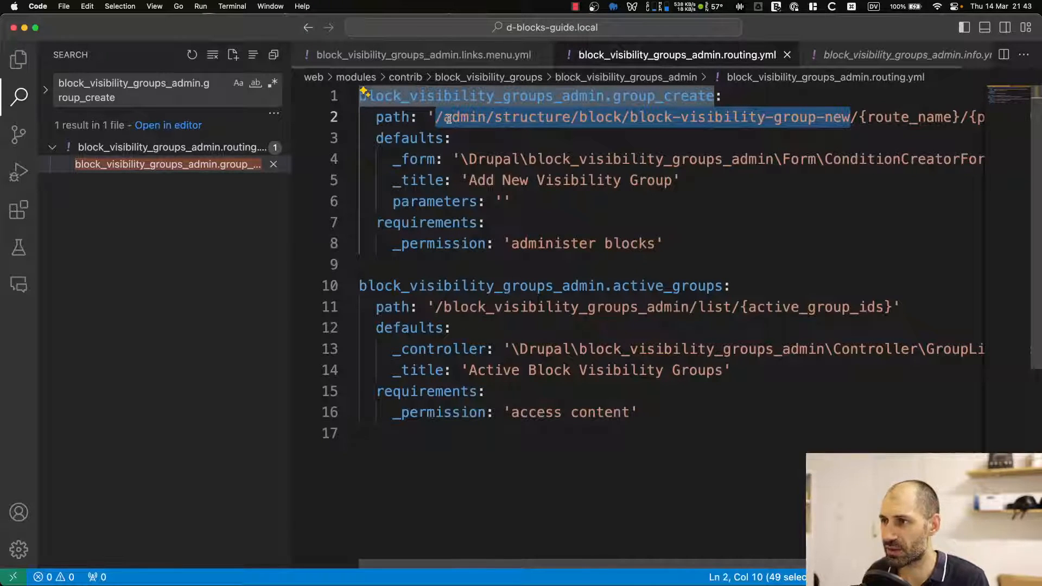
Search the project for the /admin/structure/block/block-visibility-group-new path.
triple_click(111, 90)
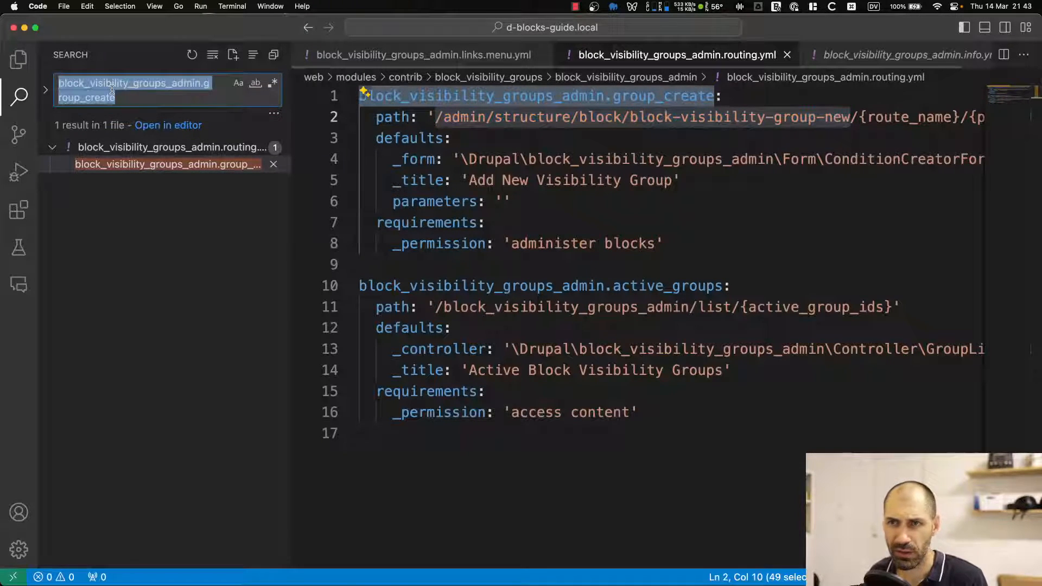
key("super+v")
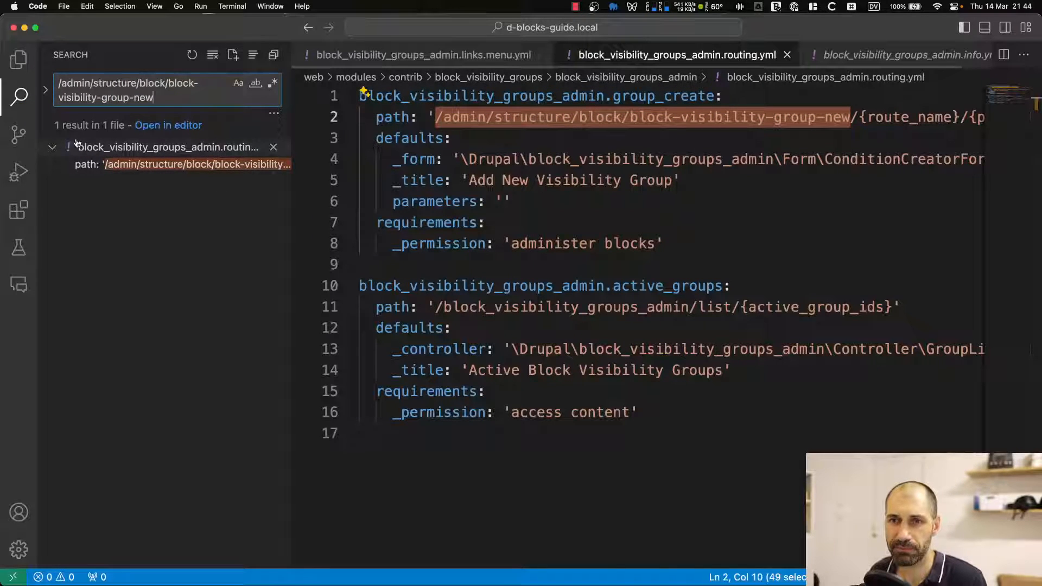
left_click(54, 149)
Switch to Chrome, uninstall the Block Visibility Groups Admin module from Extend, and return to the site's home page.
key("super+Tab")
key("super+Tab")
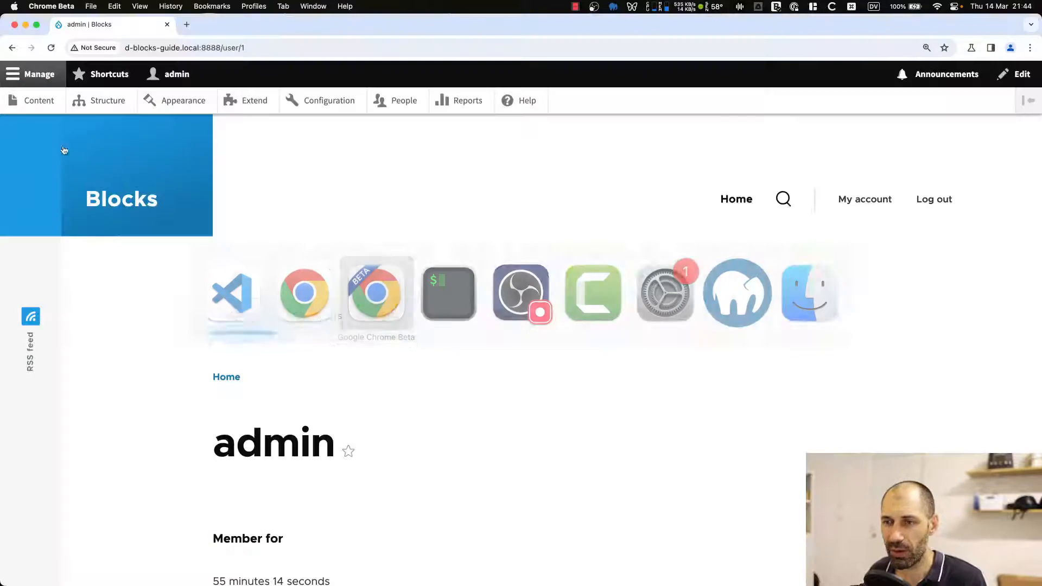
left_click(245, 108)
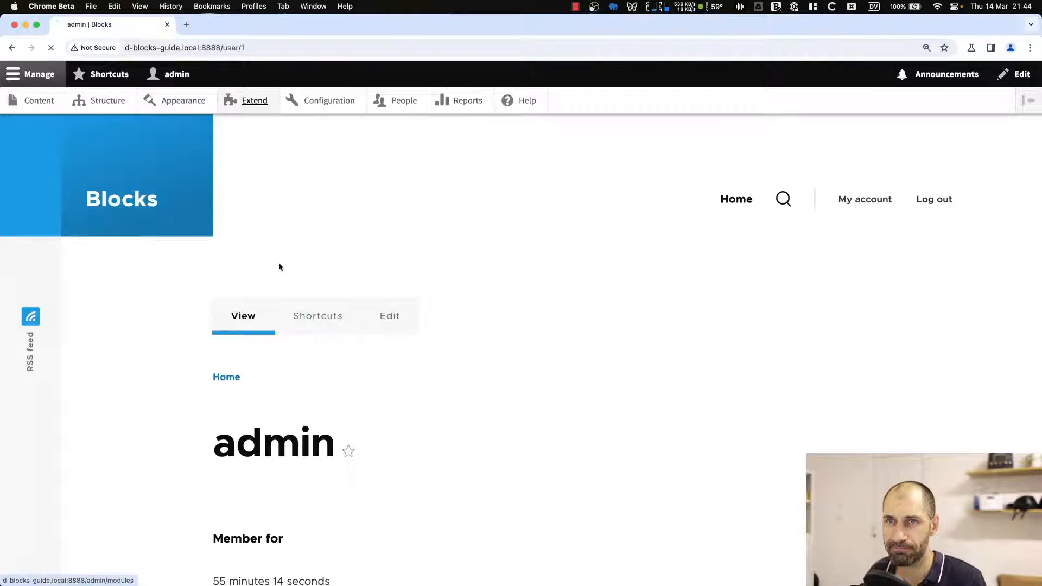
scroll(167, 417, "down", 1)
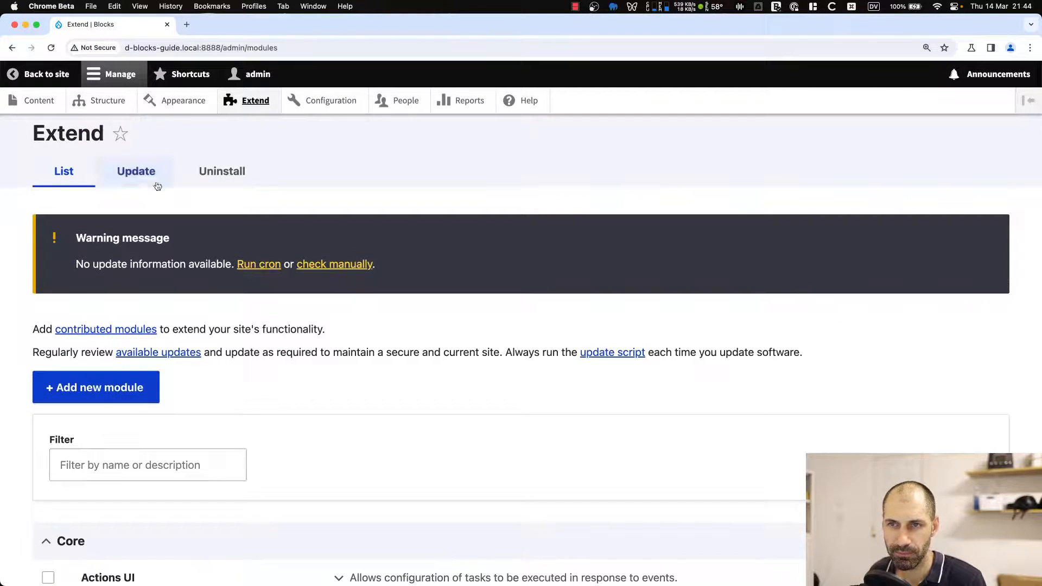
left_click(222, 172)
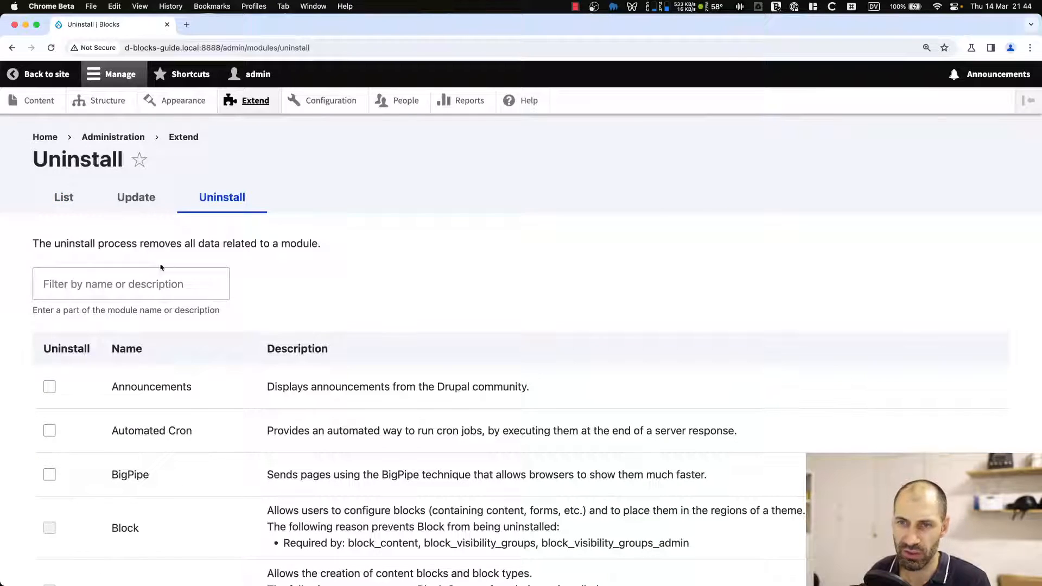
left_click(154, 273)
type("block")
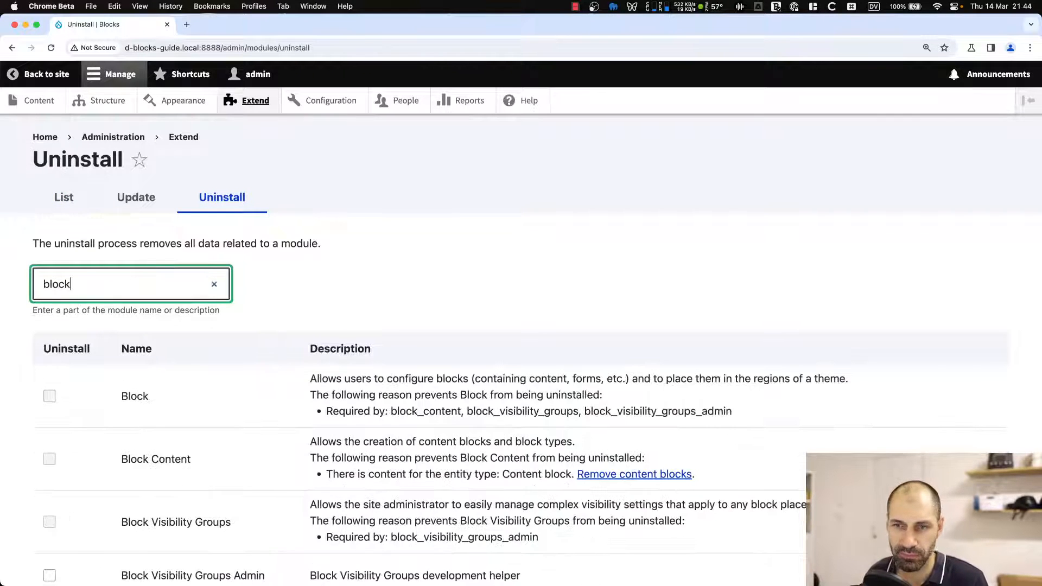
scroll(188, 402, "down", 4)
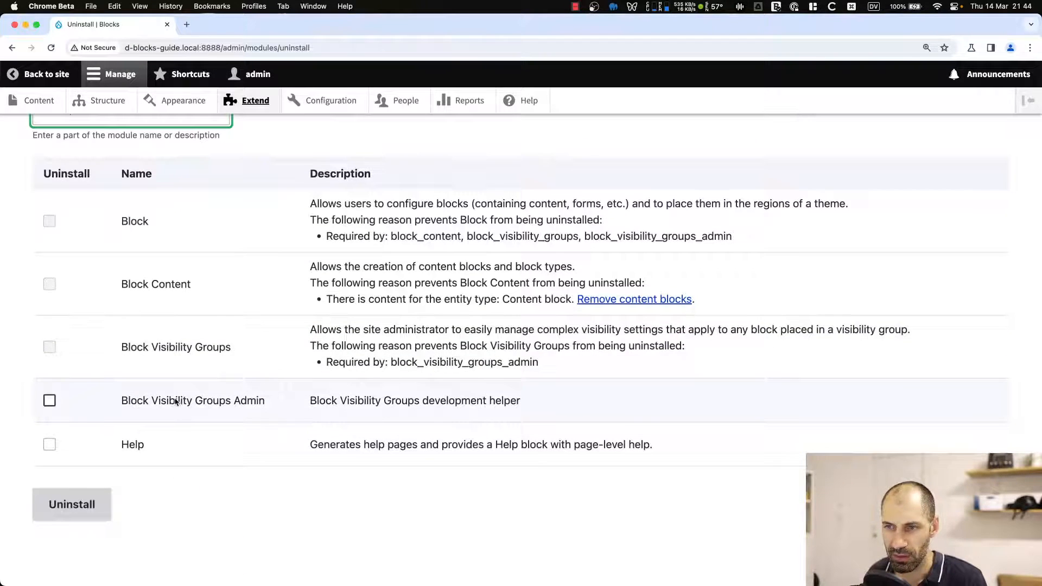
left_click(179, 402)
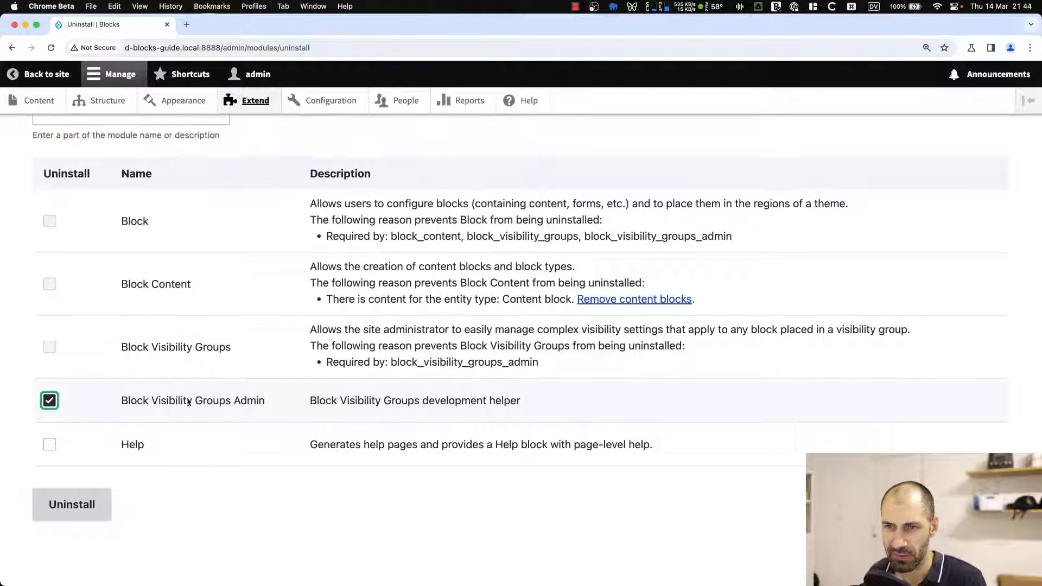
left_click(88, 505)
left_click(72, 296)
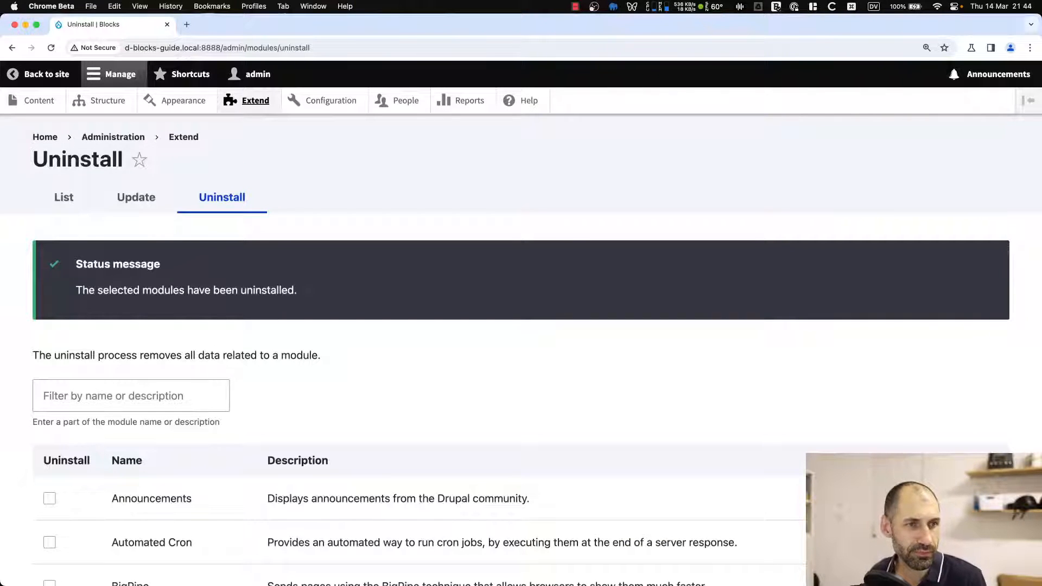
left_click(45, 137)
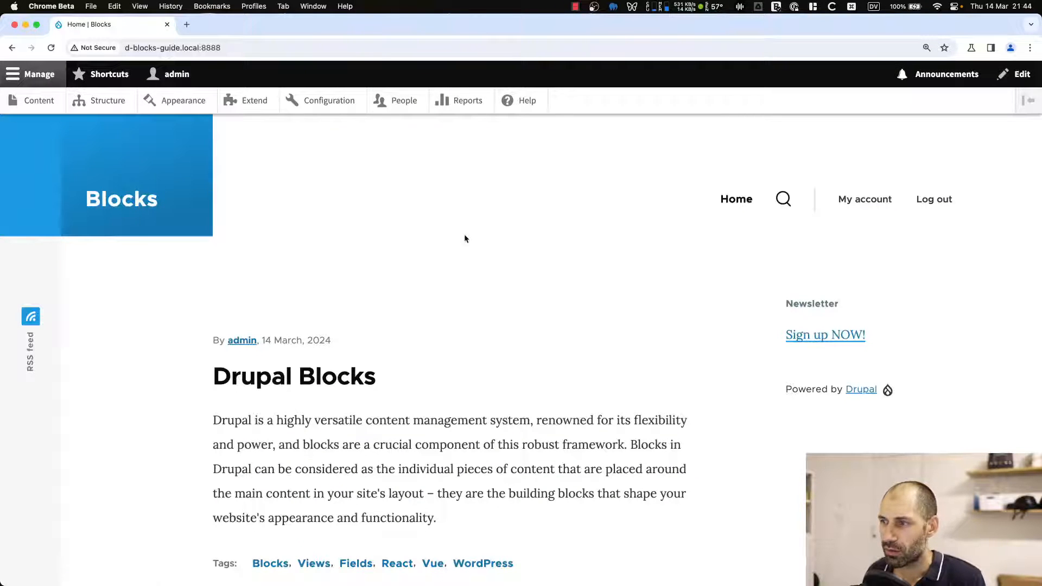
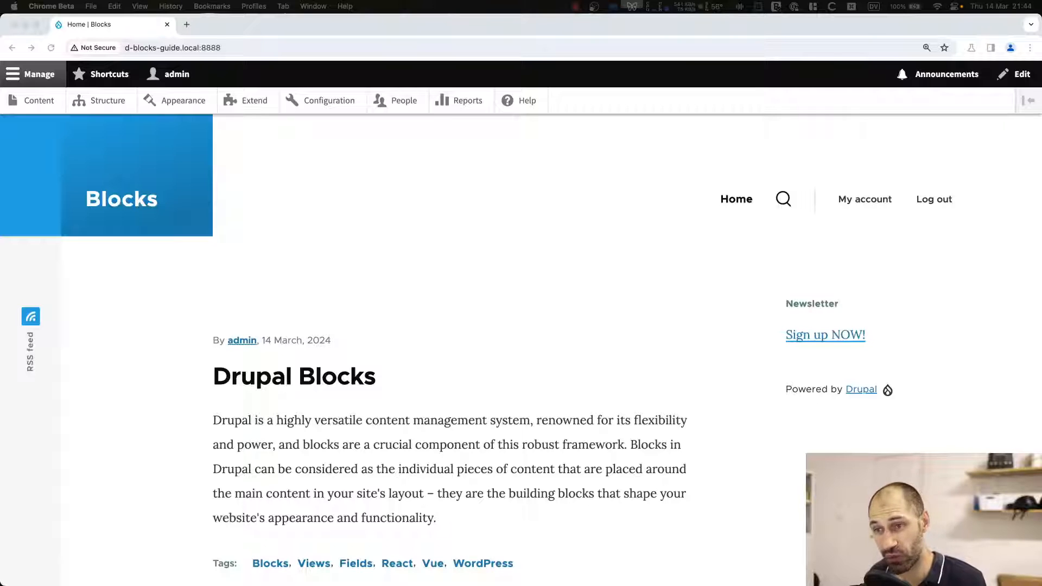
Open the Views administration page and start creating a new view.
left_click(514, 346)
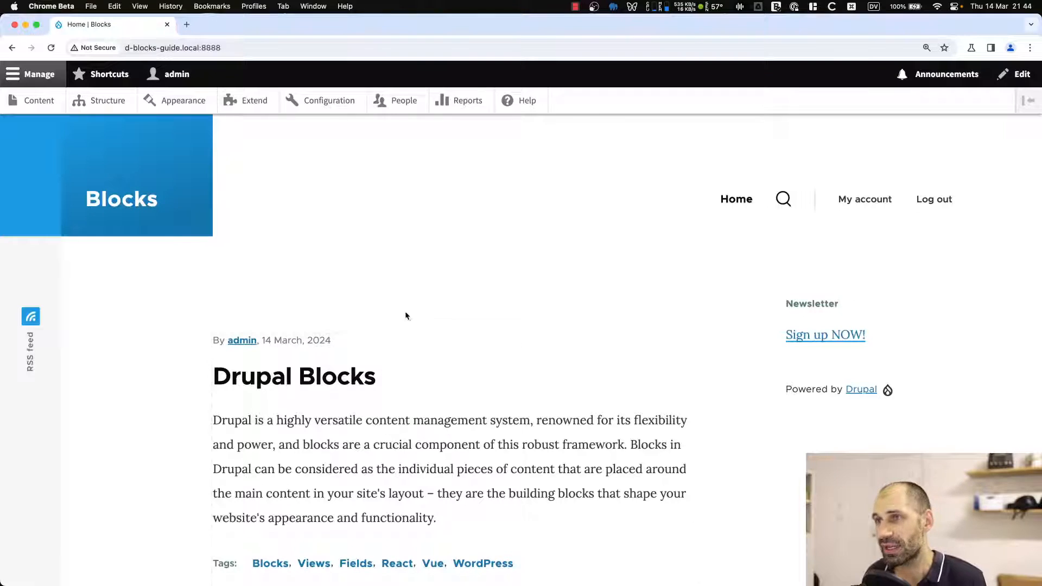
left_click(89, 102)
scroll(174, 314, "down", 5)
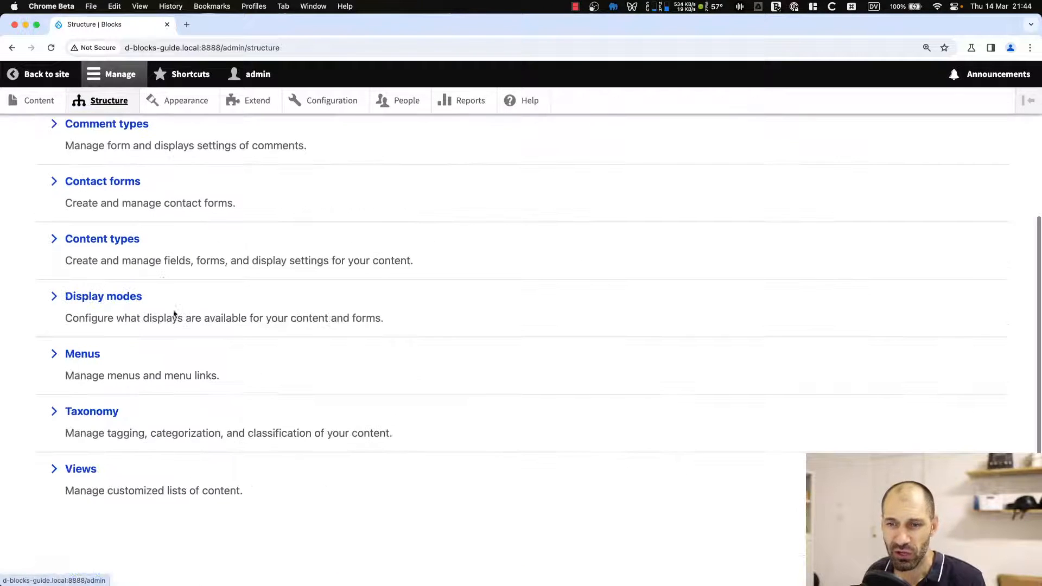
left_click(78, 469)
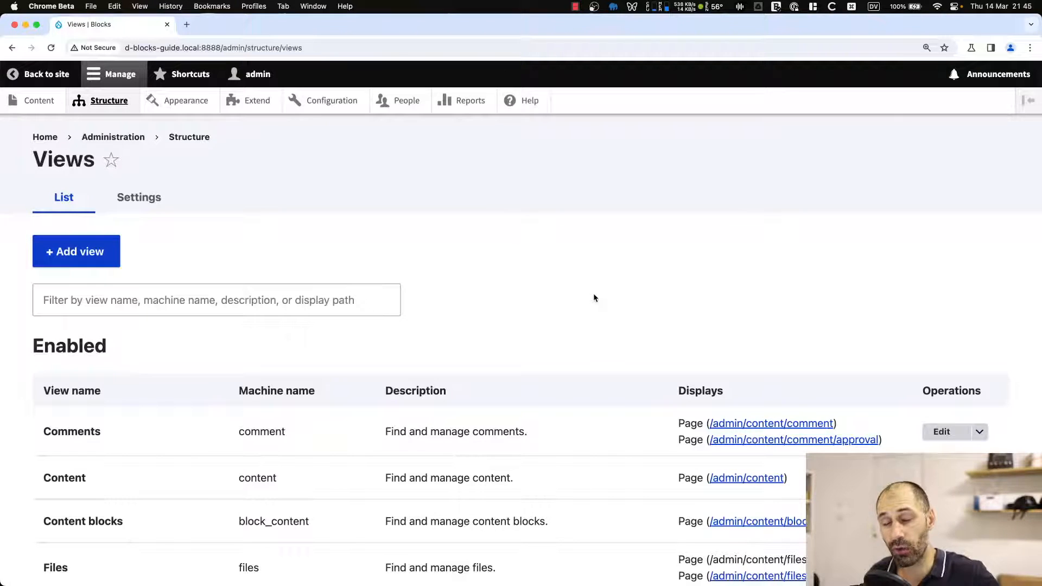
left_click(92, 260)
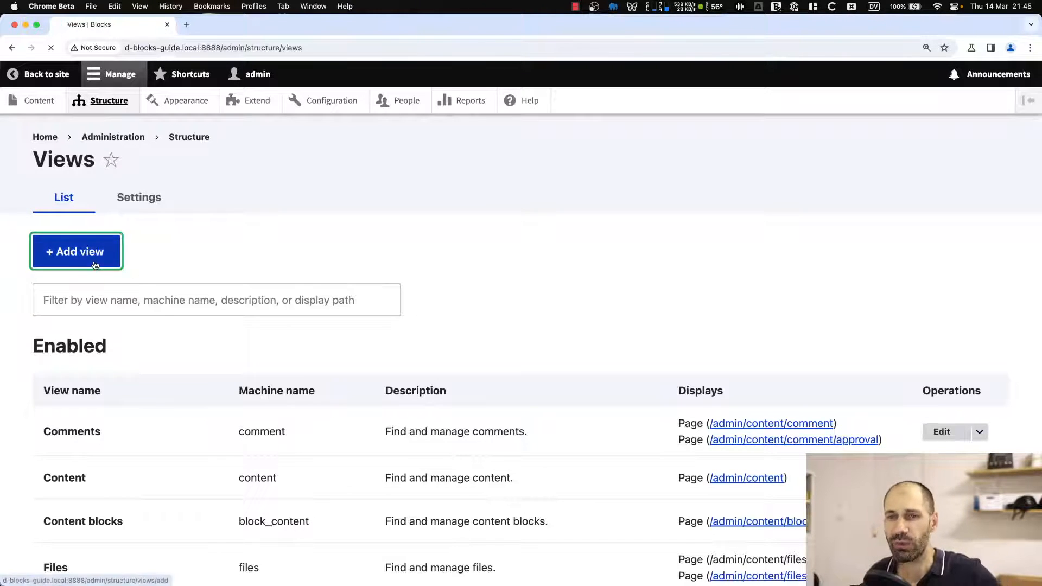
left_click(80, 282)
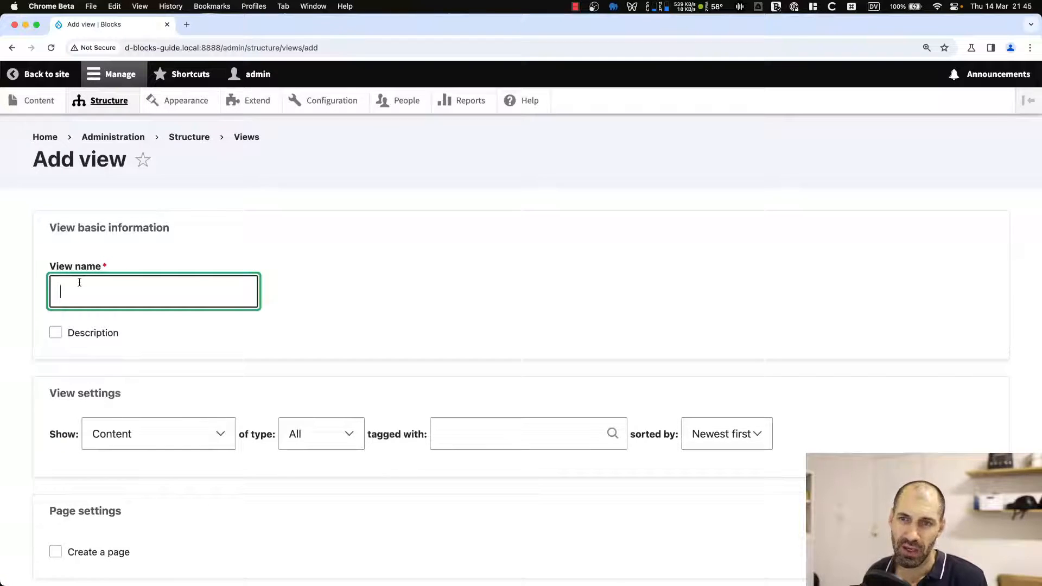
Name the view Article tags and limit it to content of type Article.
type("Tags")
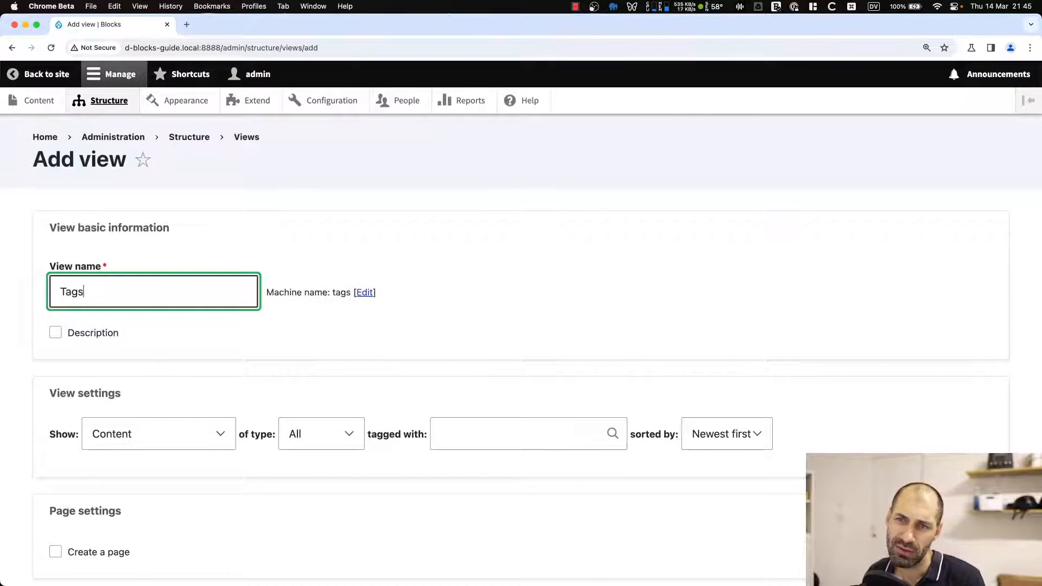
key("BackSpace")
key("BackSpace")
key("BackSpace")
key("BackSpace")
type("Artic")
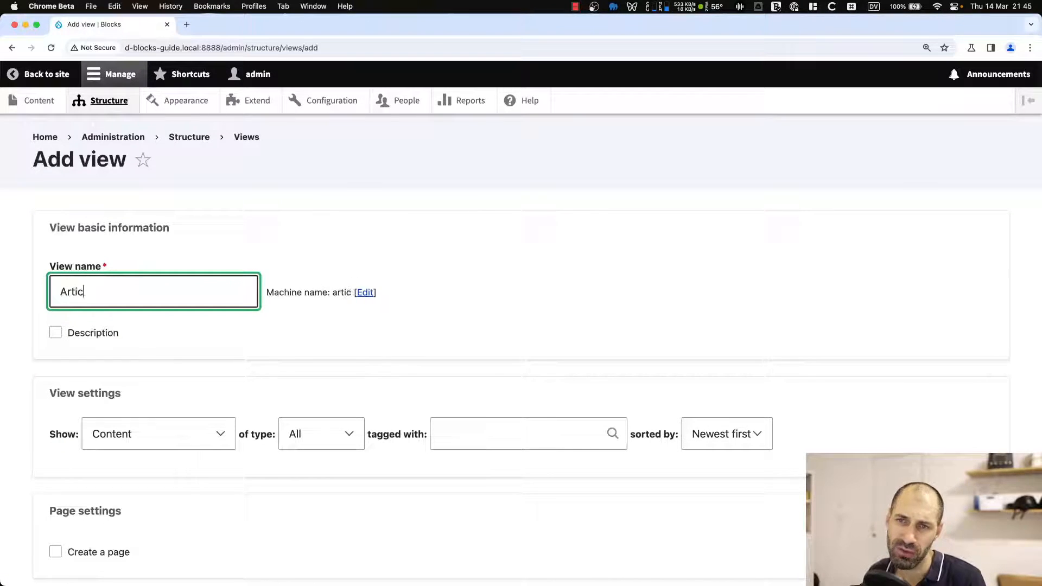
type("le tags")
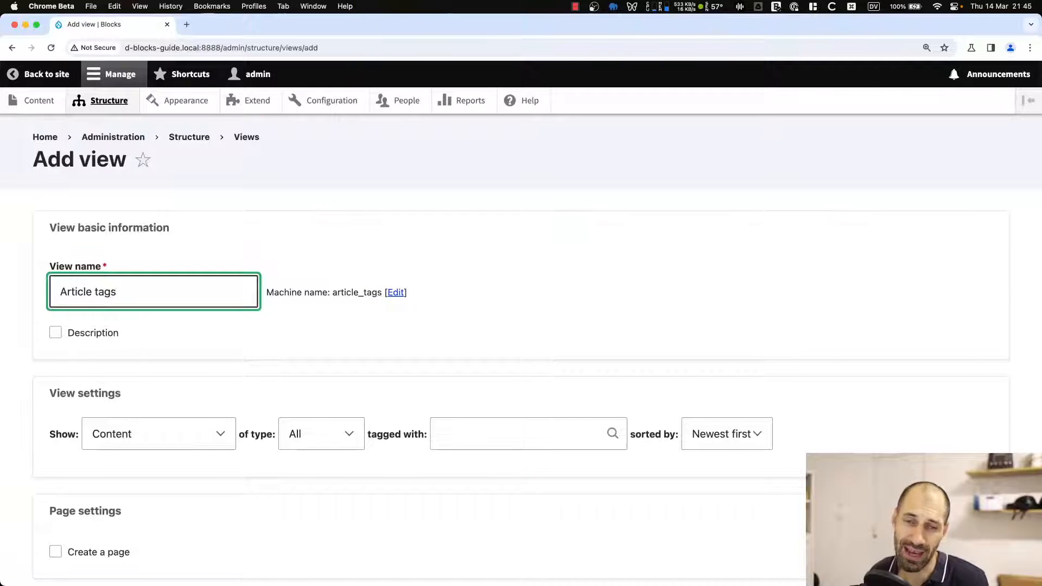
scroll(98, 335, "down", 3)
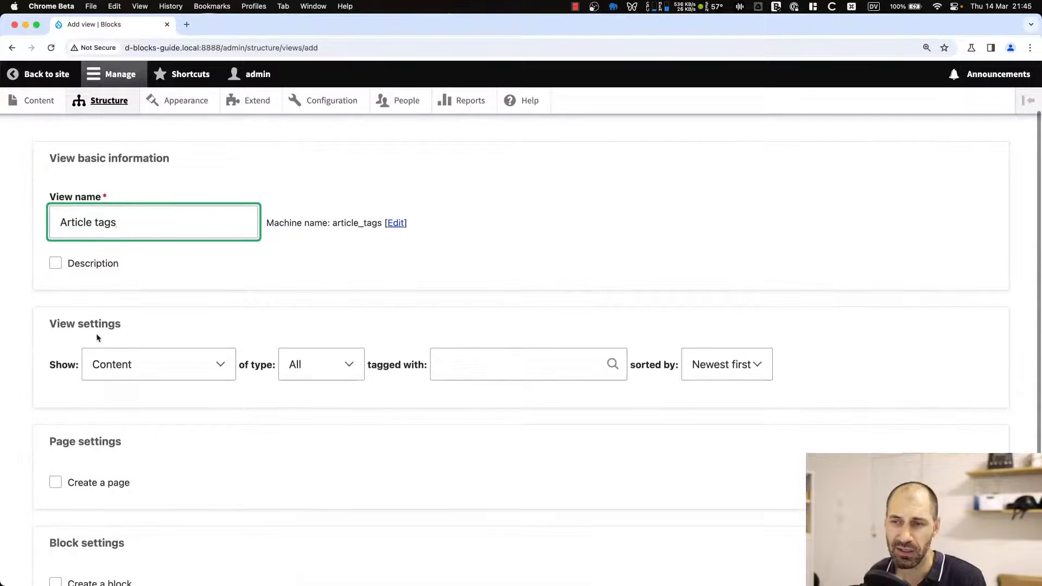
left_click(314, 375)
left_click(320, 385)
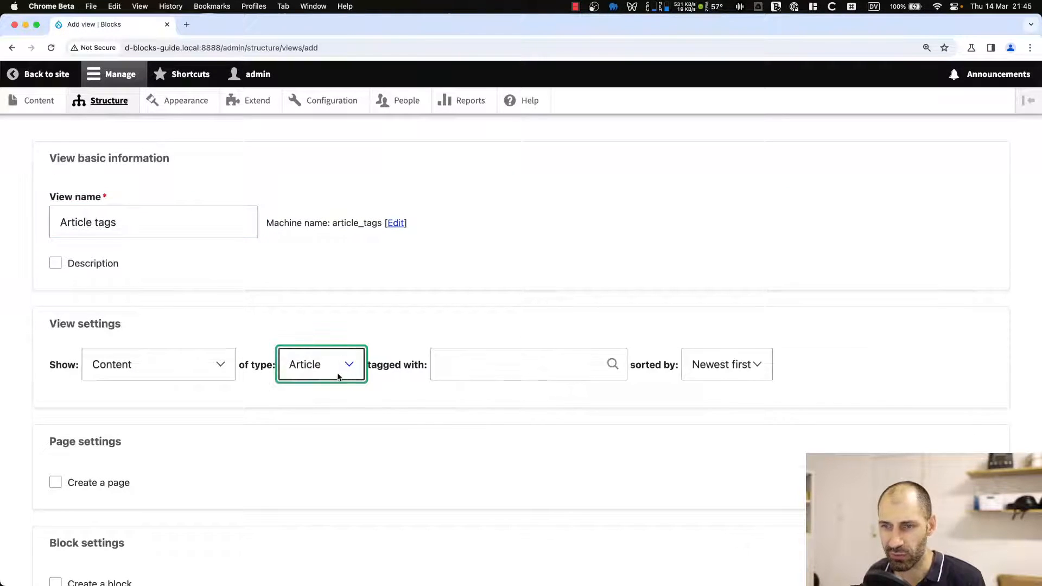
Enable Create a block for the view and save it to continue editing.
scroll(338, 377, "down", 5)
left_click(97, 441)
scroll(97, 443, "down", 10)
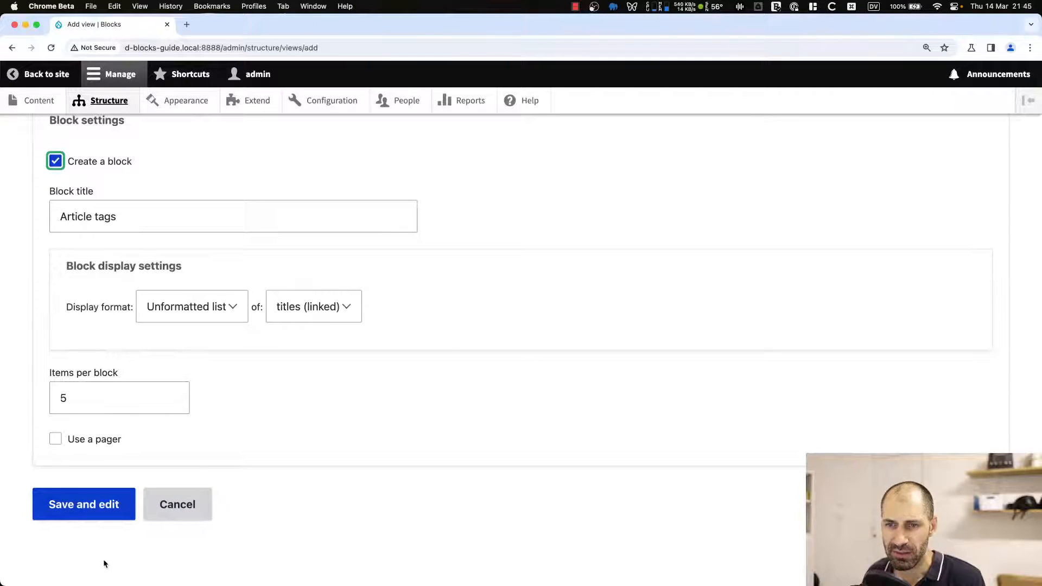
left_click(98, 521)
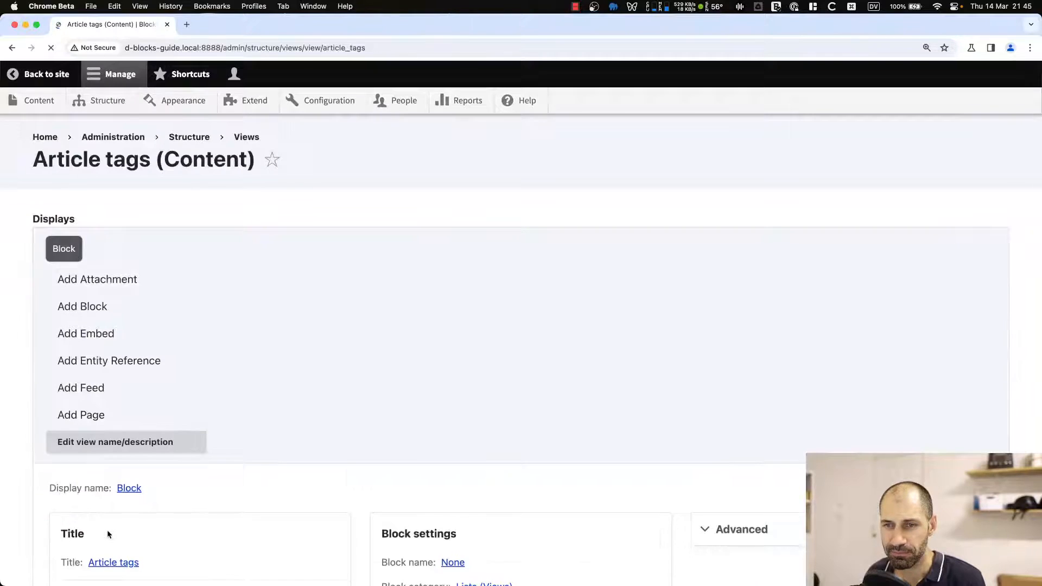
Add a Content: ID contextual filter to the block display.
scroll(108, 522, "down", 15)
scroll(230, 437, "up", 8)
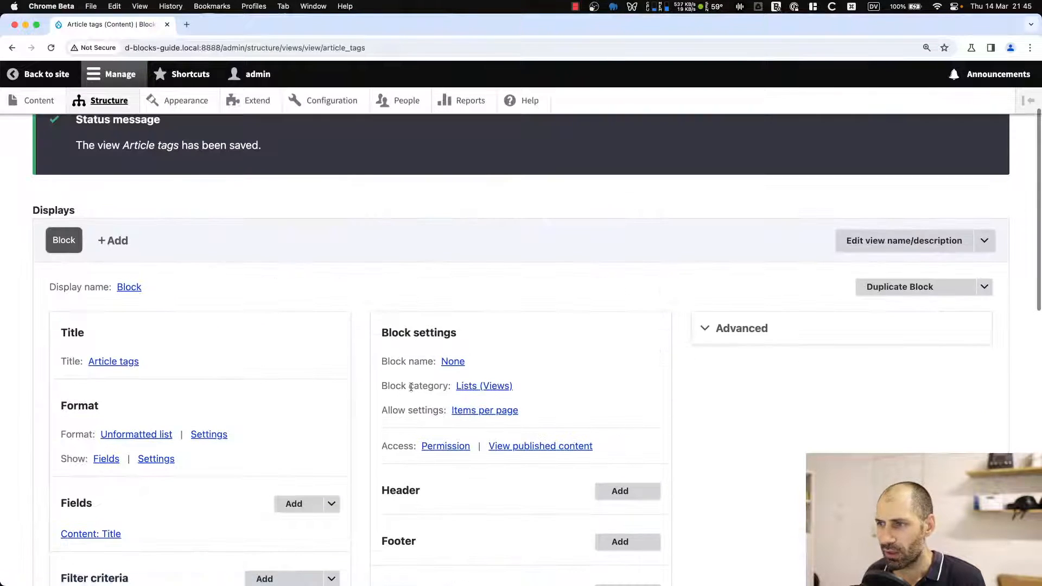
left_click(745, 336)
scroll(745, 337, "down", 3)
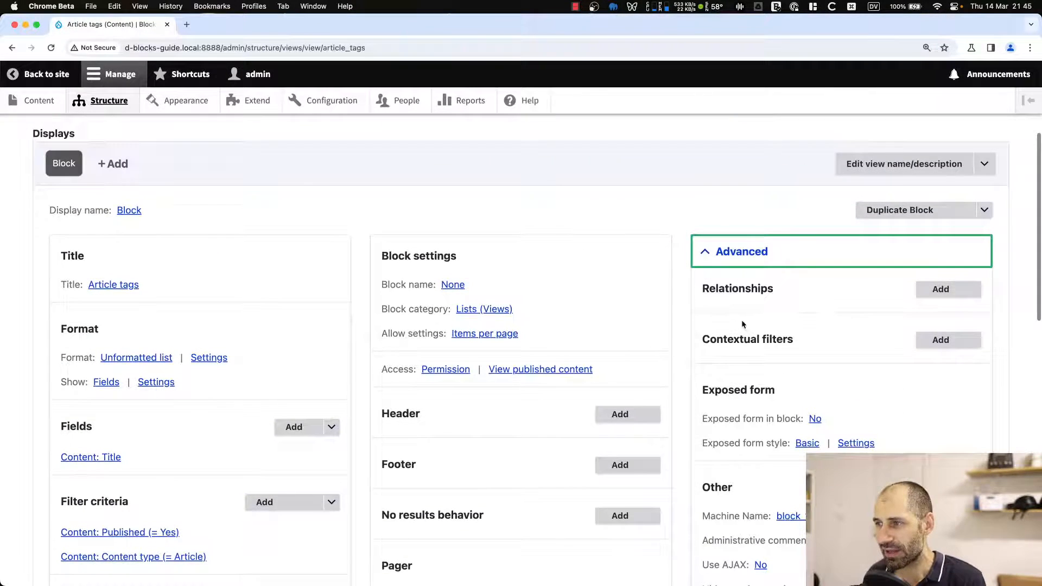
left_click(939, 341)
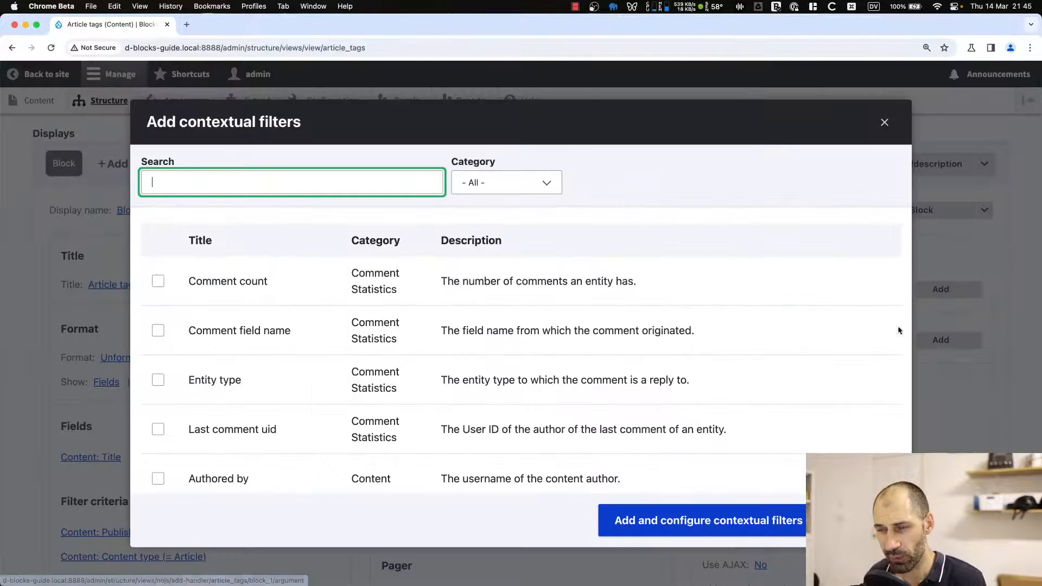
scroll(539, 293, "down", 1)
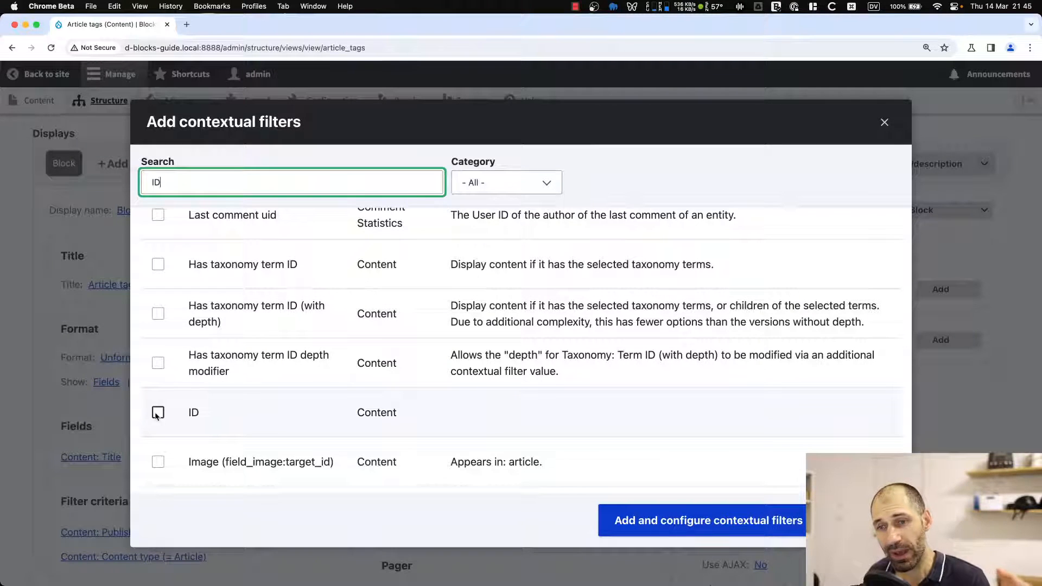
left_click(158, 414)
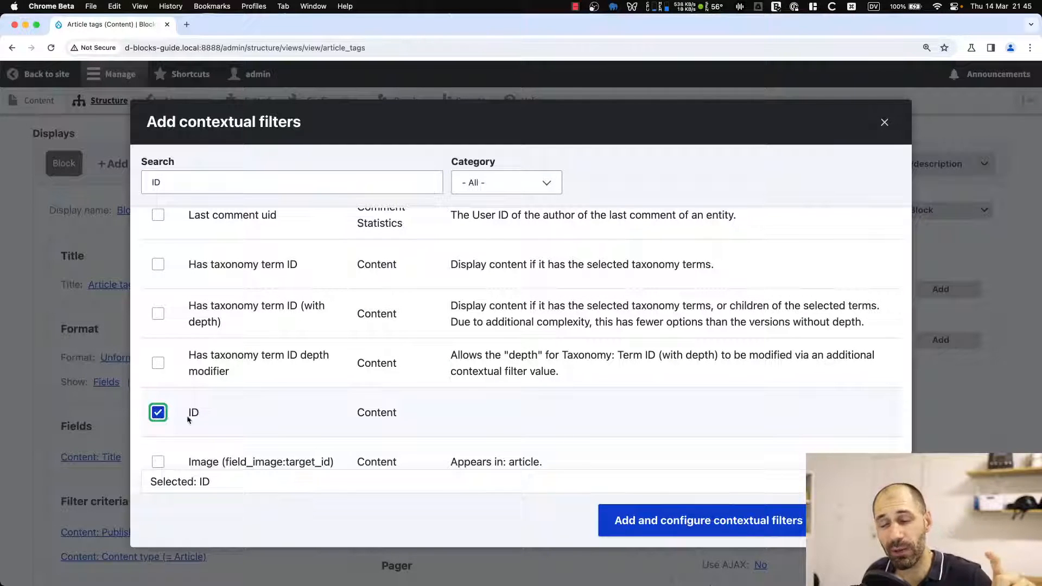
left_click(741, 525)
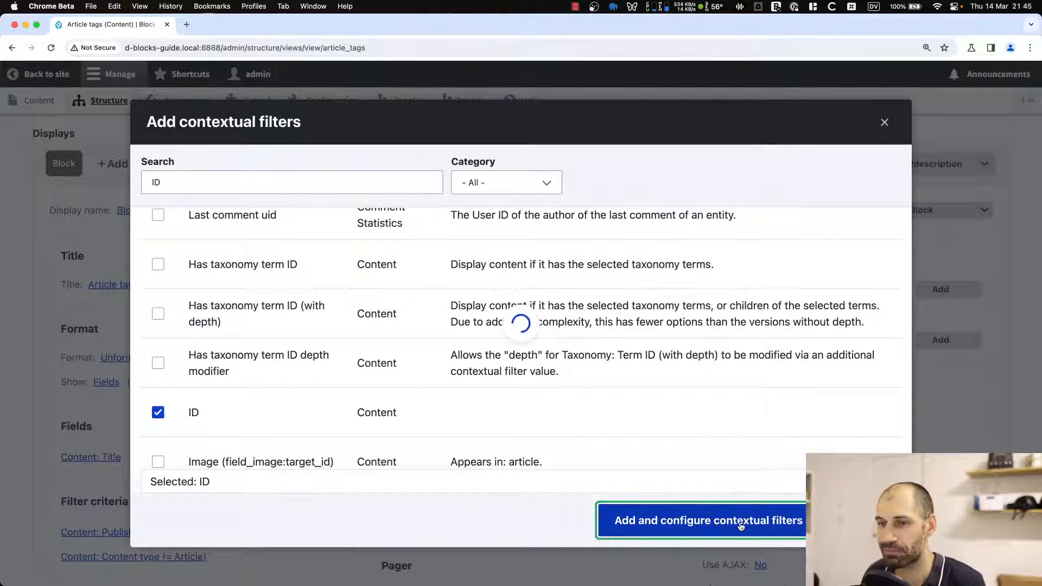
Set the ID filter to provide a default value of type Content ID from URL and apply it.
left_click(211, 267)
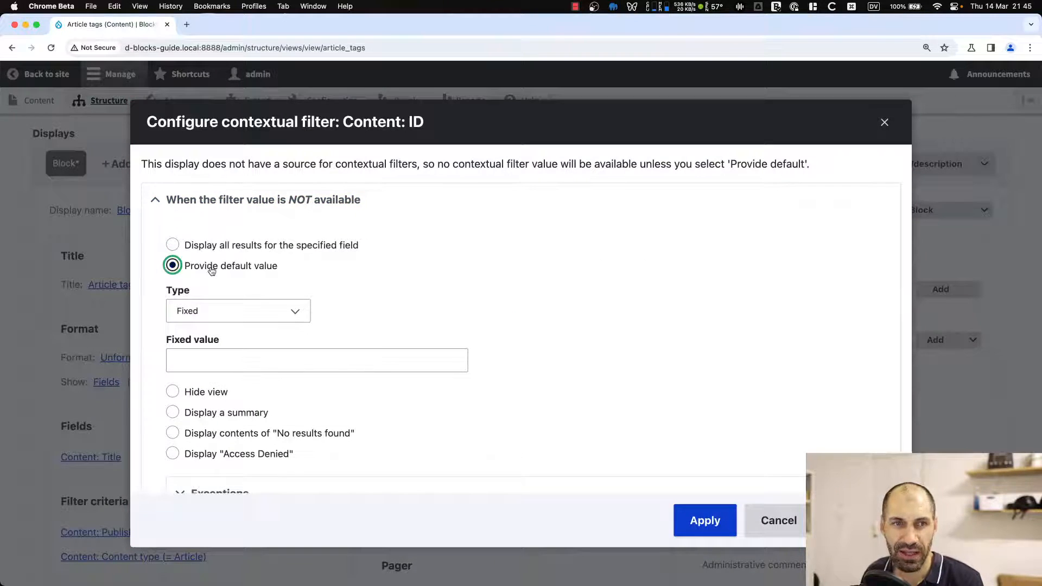
left_click(257, 312)
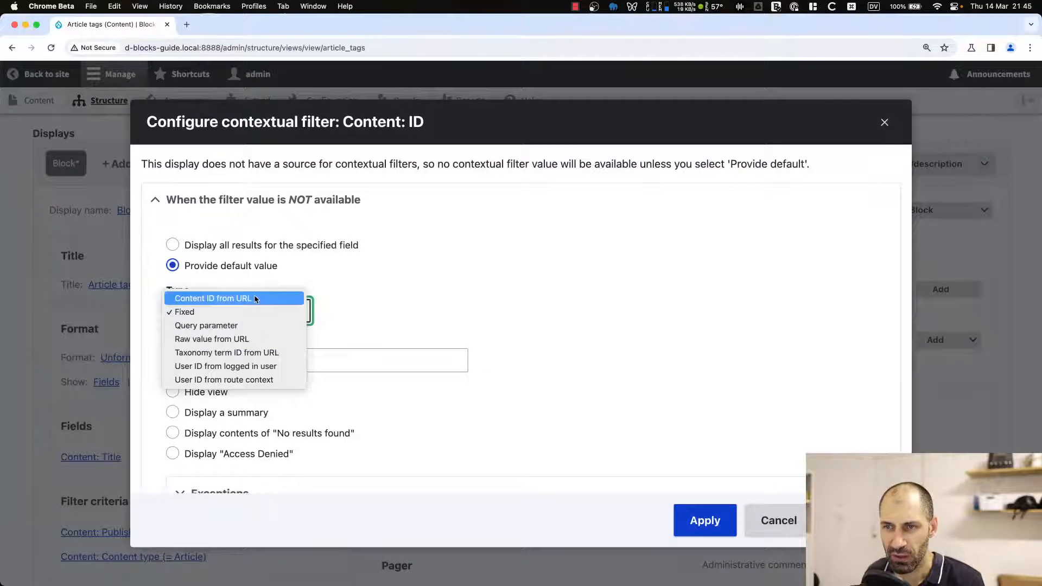
left_click(256, 298)
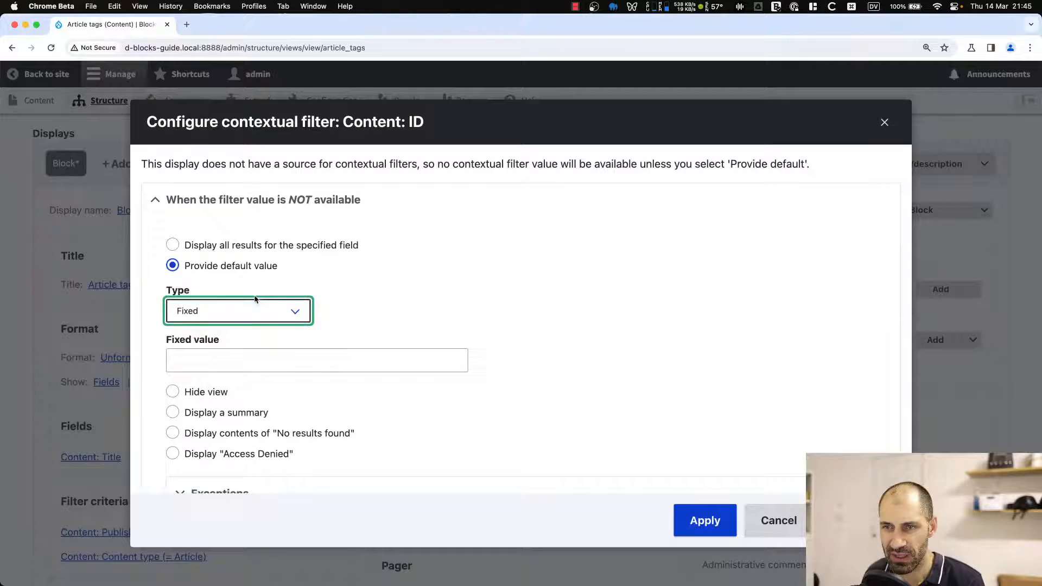
left_click(696, 517)
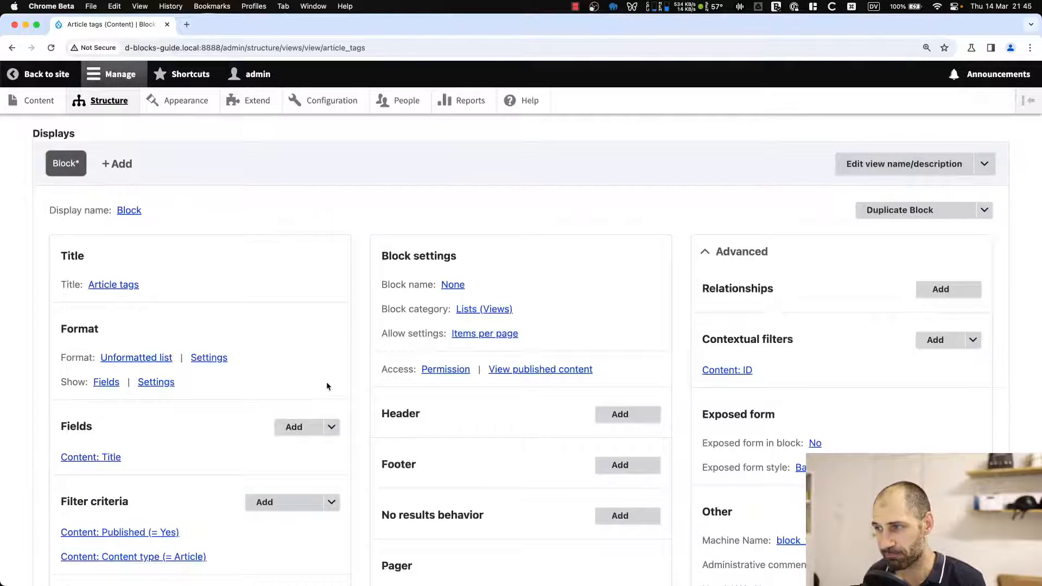
Check the content listing in a second tab to identify the article to preview with.
scroll(328, 389, "down", 10)
left_click(138, 361)
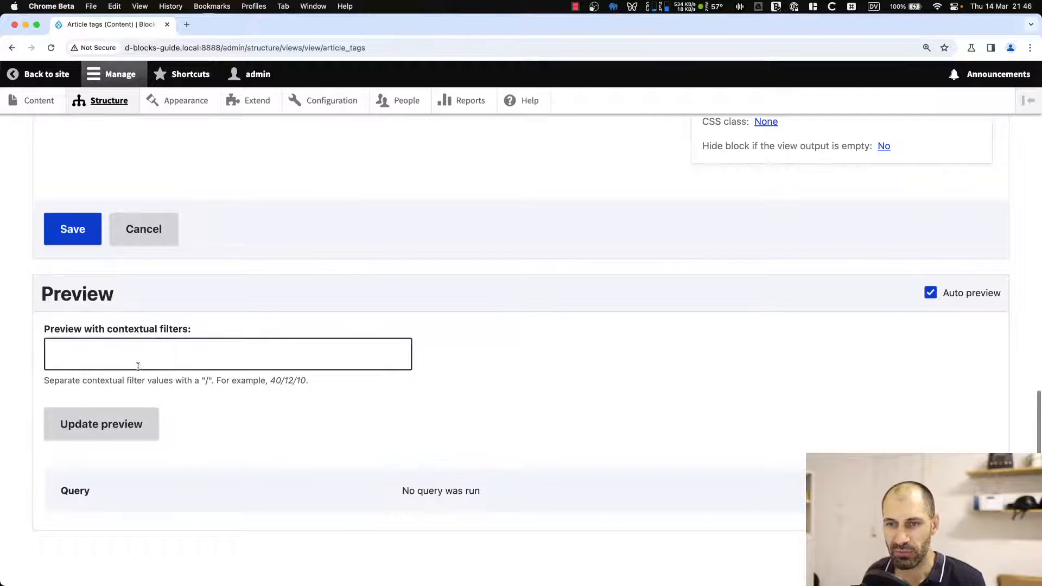
left_click(39, 100, "super")
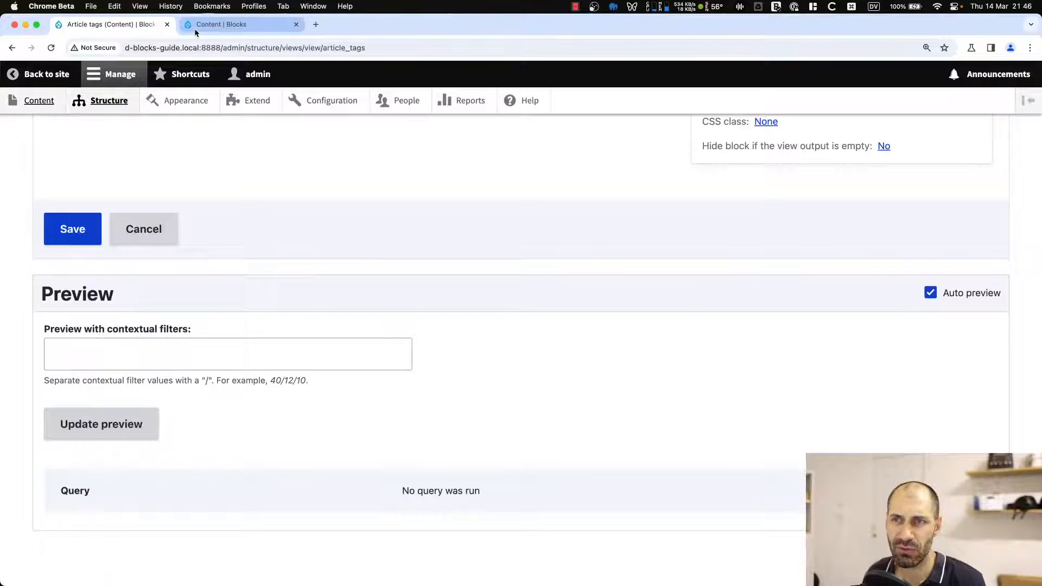
left_click(194, 25)
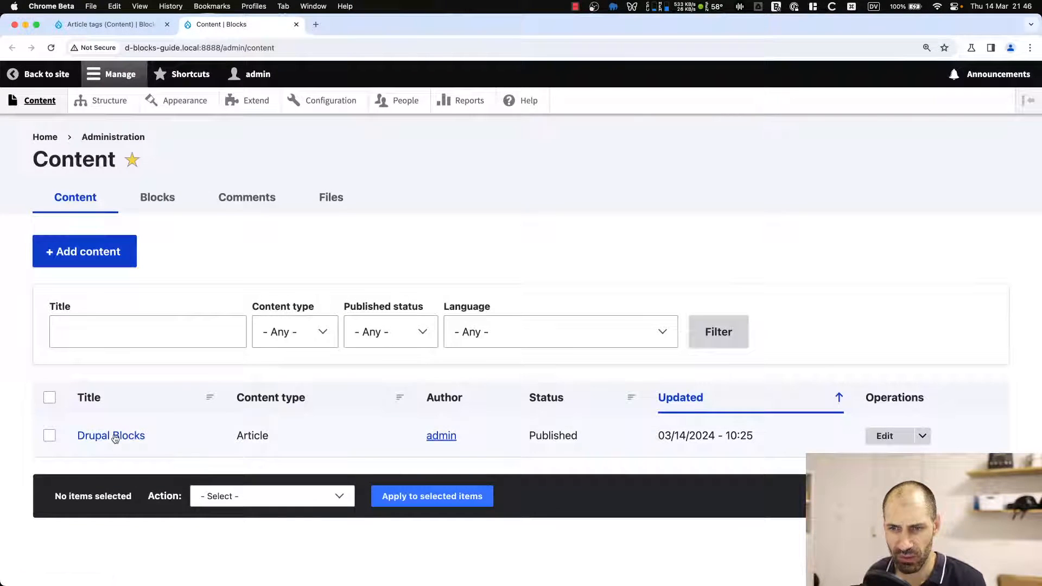
left_click(108, 24)
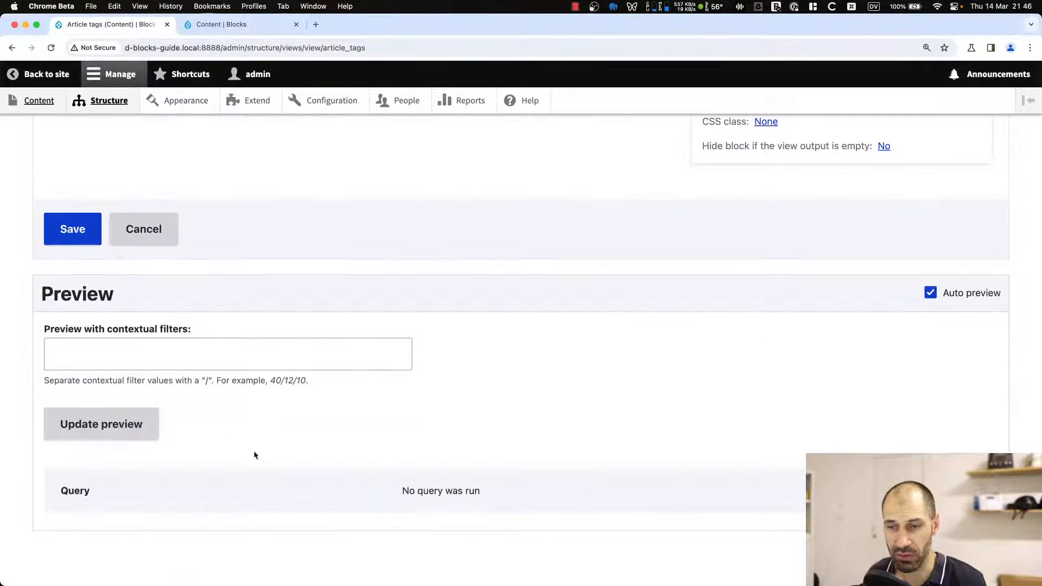
Preview the view with the contextual filter value 1.
left_click(189, 358)
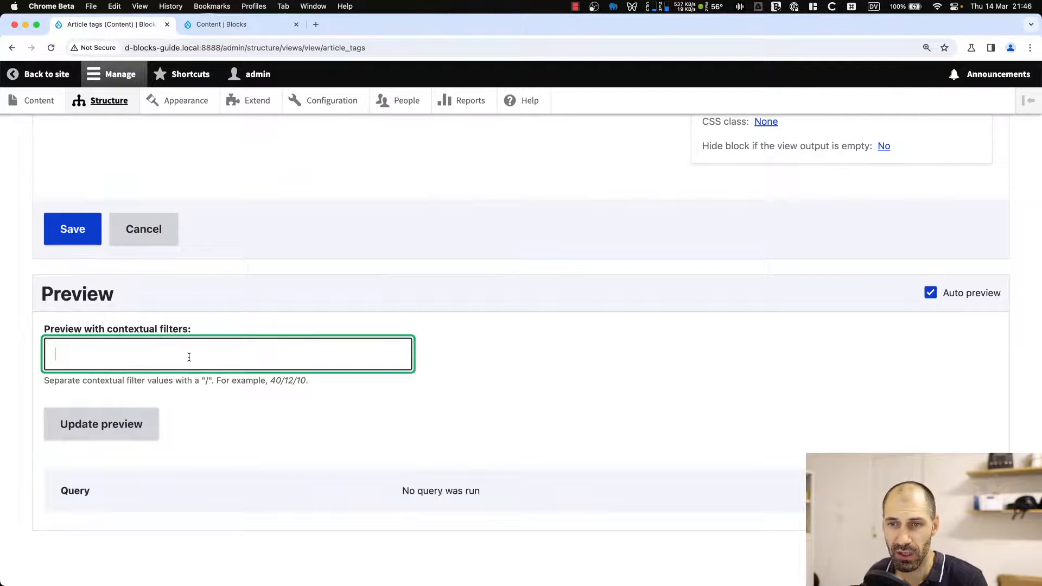
left_click(130, 424)
scroll(147, 456, "down", 3)
left_click_drag(132, 510, 44, 508)
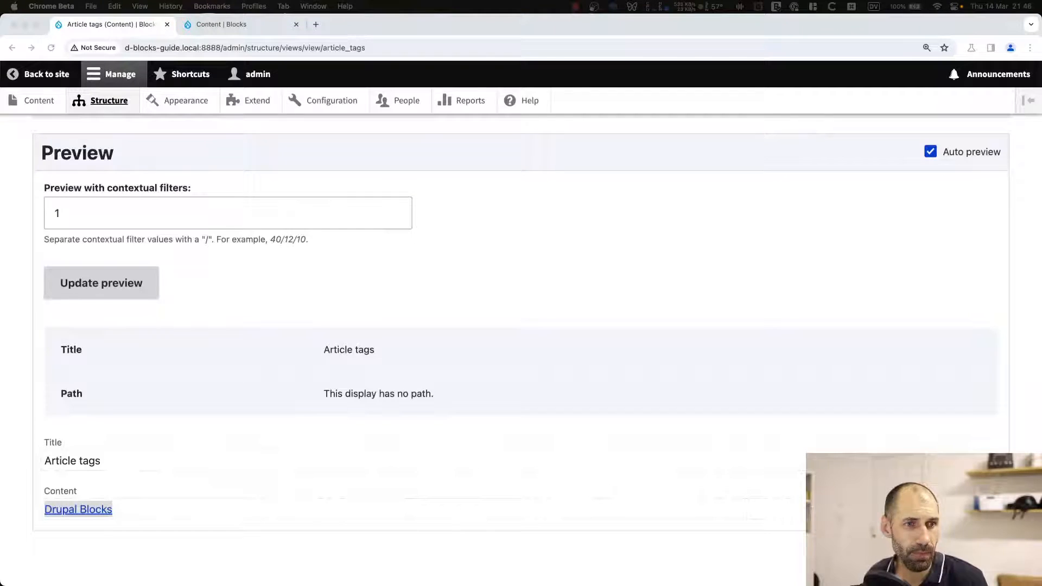
Add the Content: Tags field to the view, keeping the Label formatter.
scroll(364, 453, "up", 10)
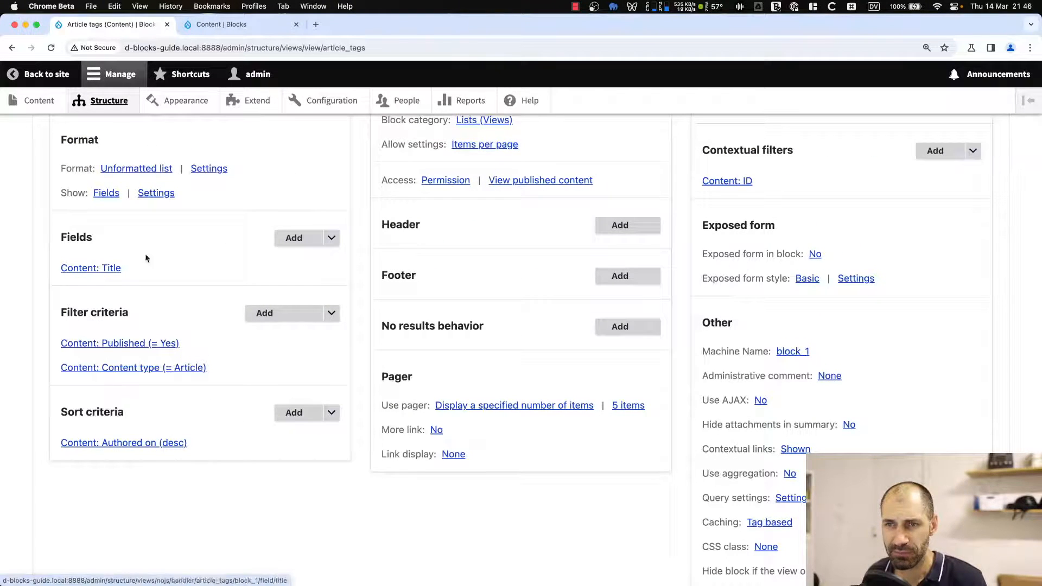
left_click(294, 237)
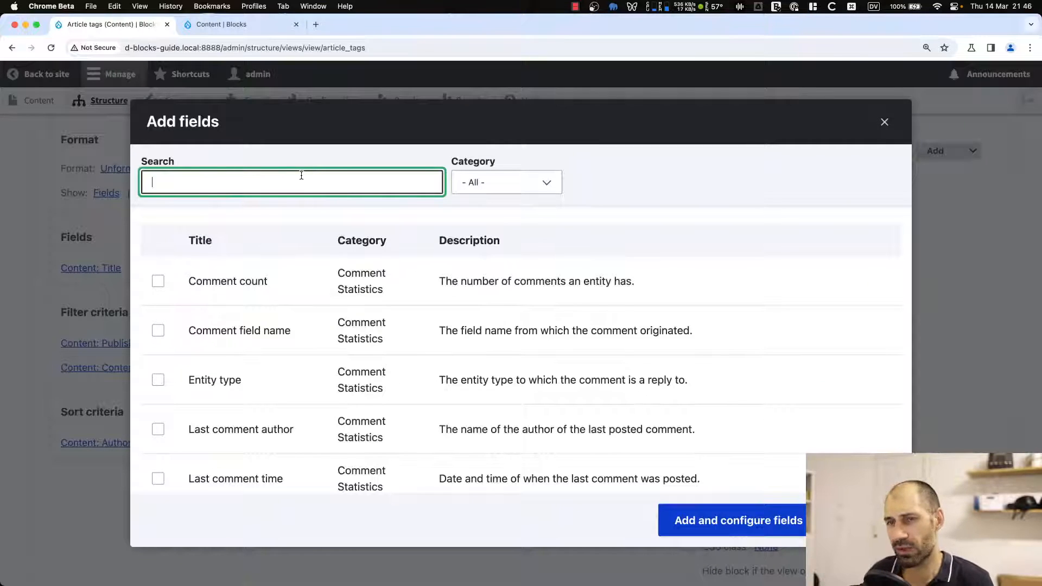
type("tag")
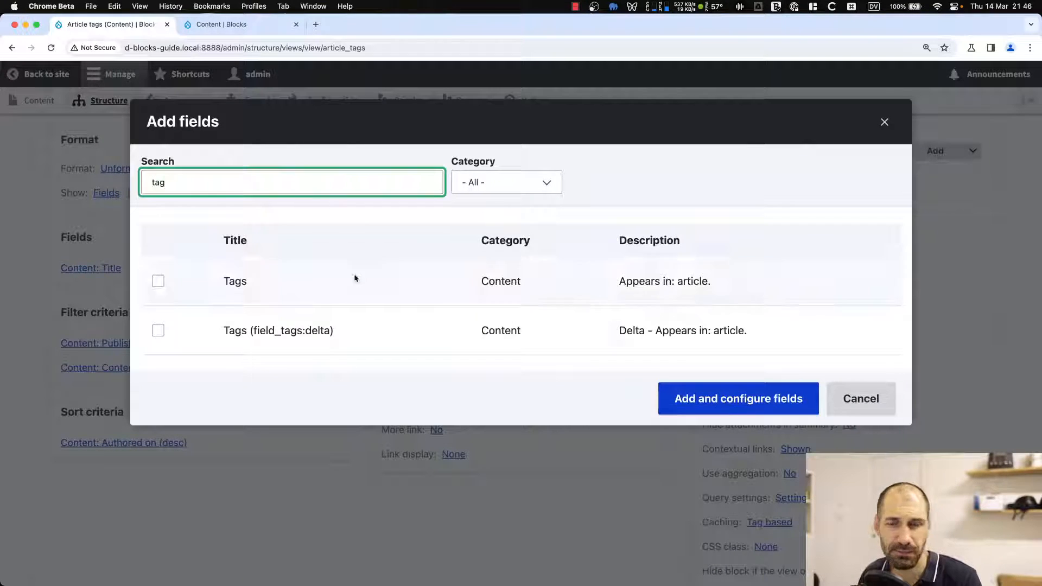
left_click(157, 281)
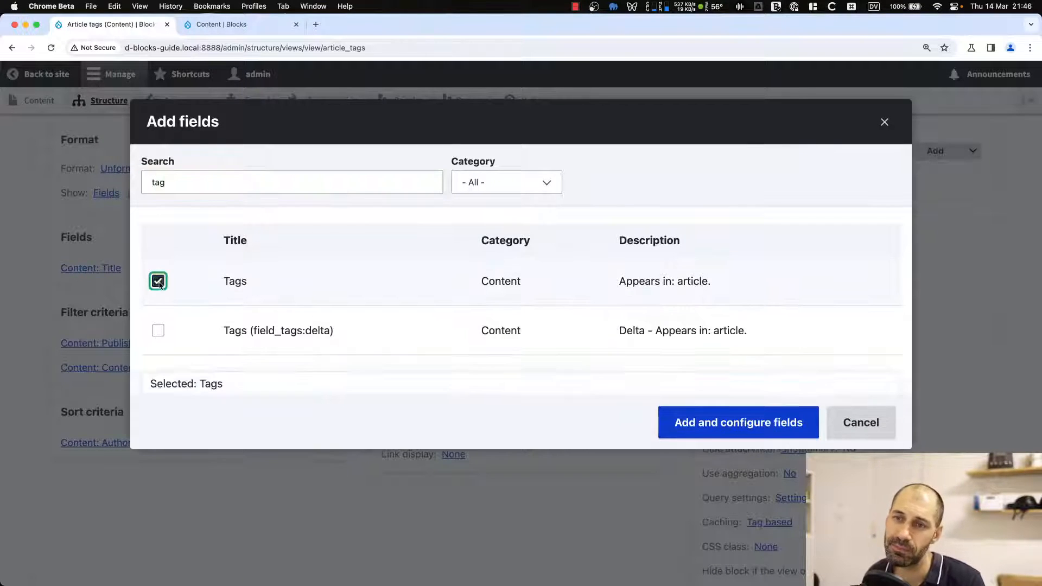
left_click(698, 422)
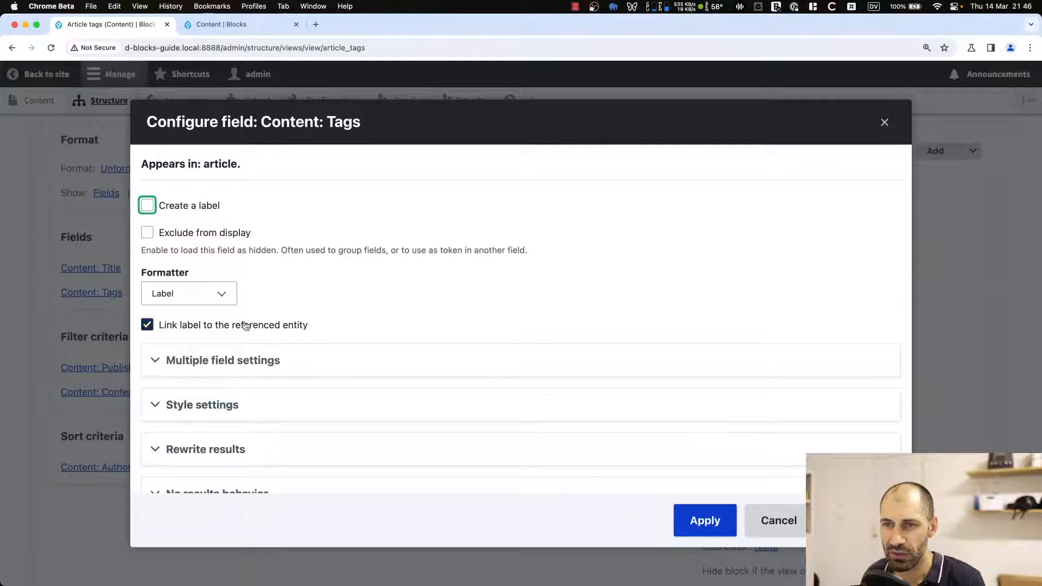
left_click(204, 294)
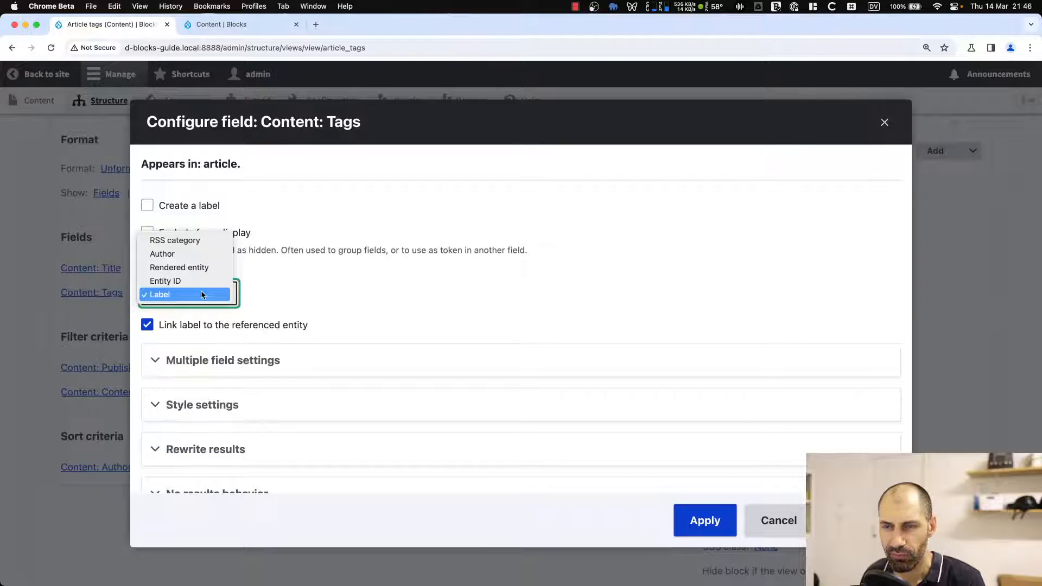
left_click(201, 295)
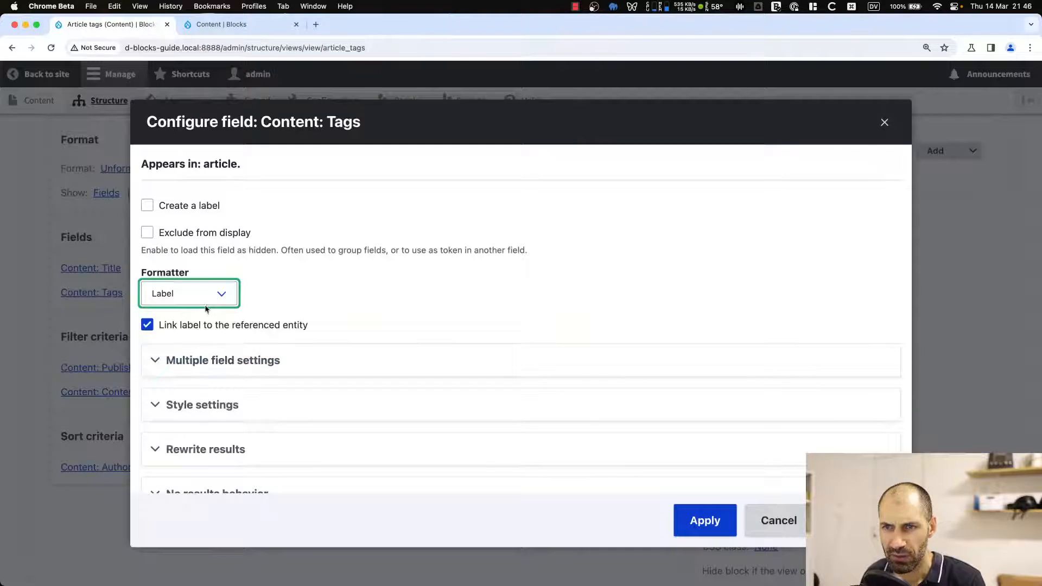
left_click(730, 529)
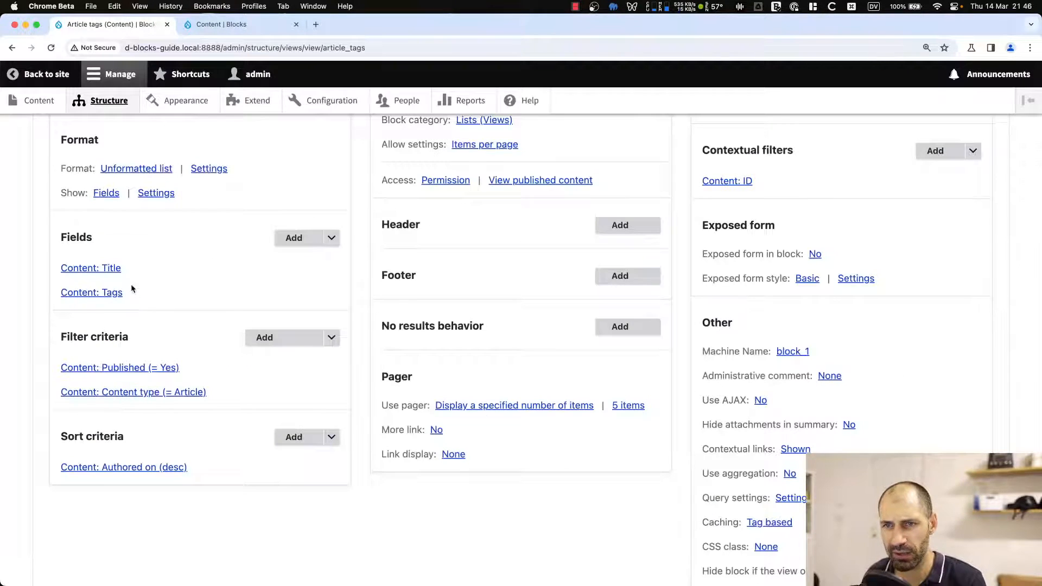
Remove the Content: Title field, check the preview, and save the view.
left_click(109, 269)
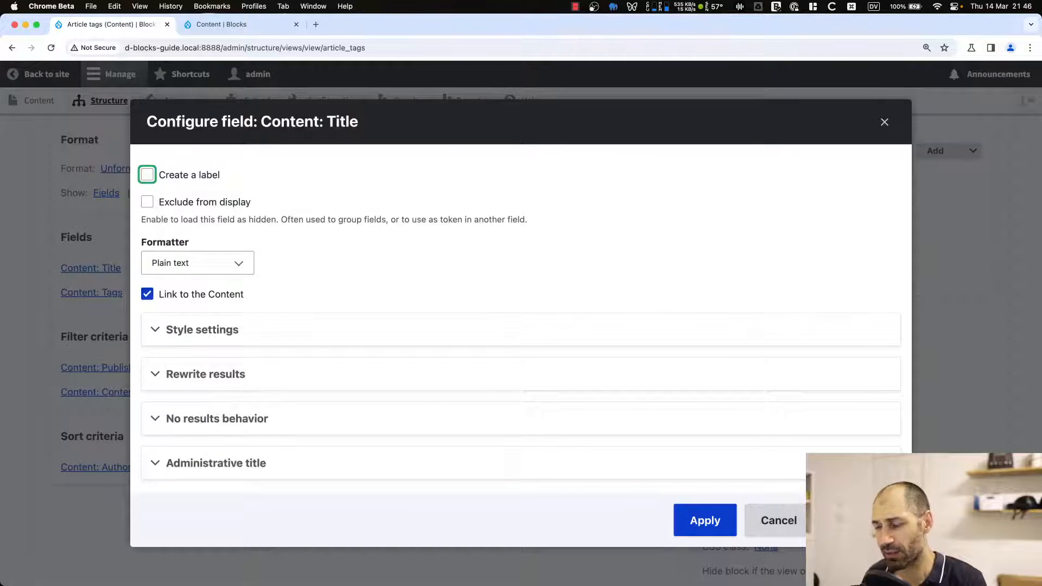
left_click(857, 520)
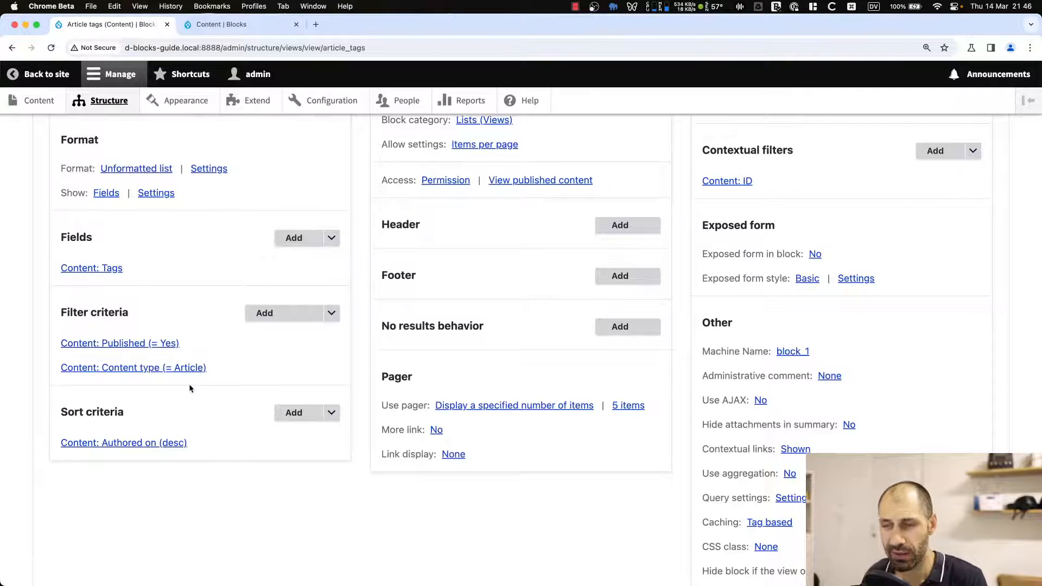
scroll(189, 388, "down", 15)
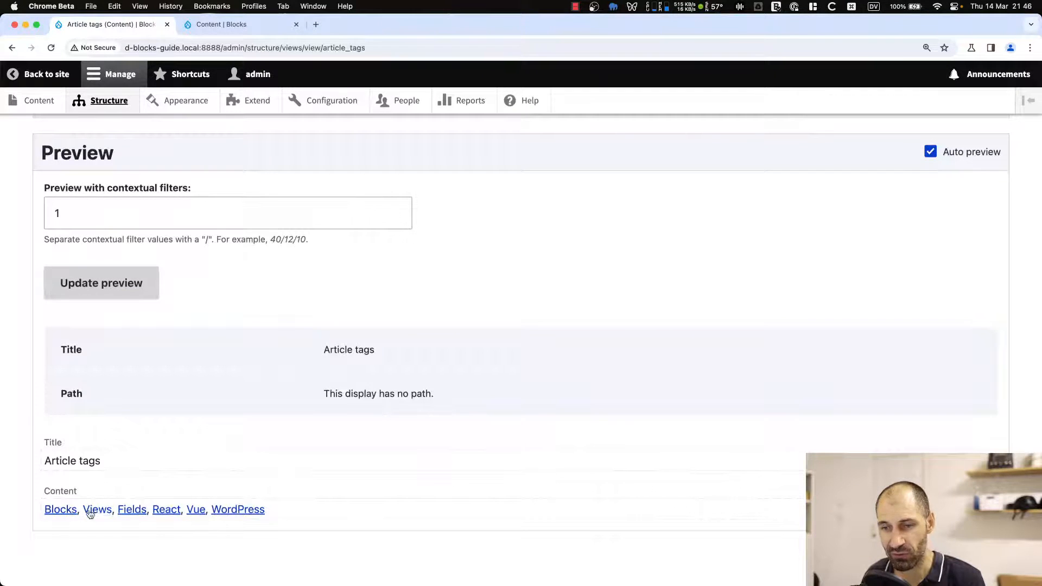
scroll(121, 387, "up", 8)
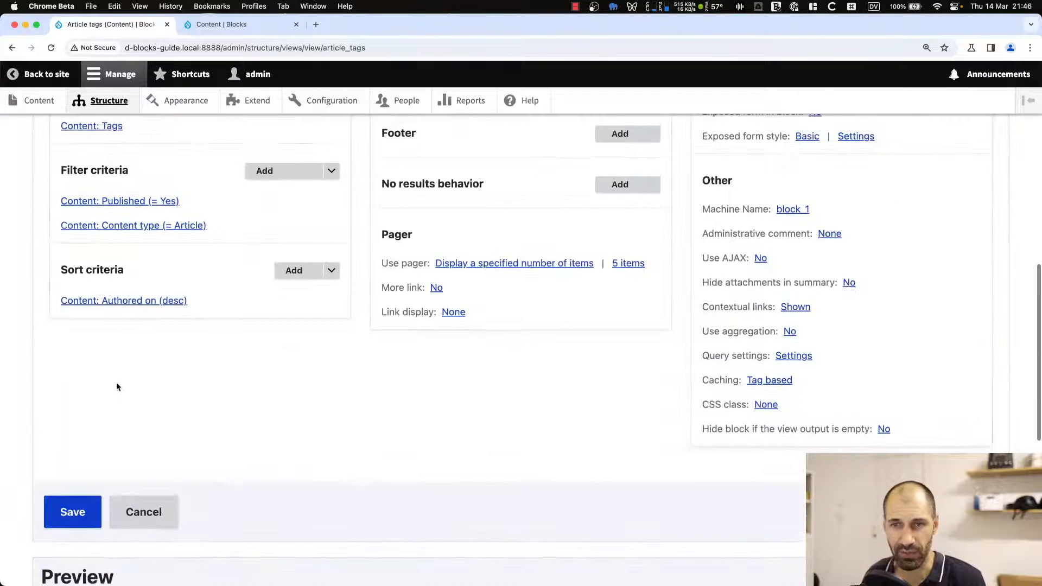
left_click(75, 516)
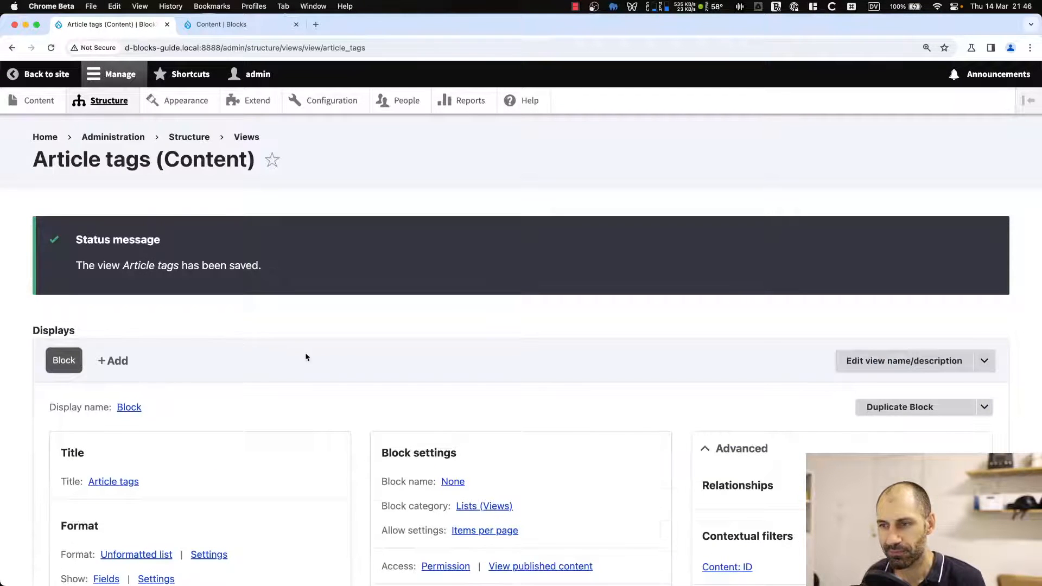
Set the block name to Custom article tags.
scroll(305, 353, "down", 5)
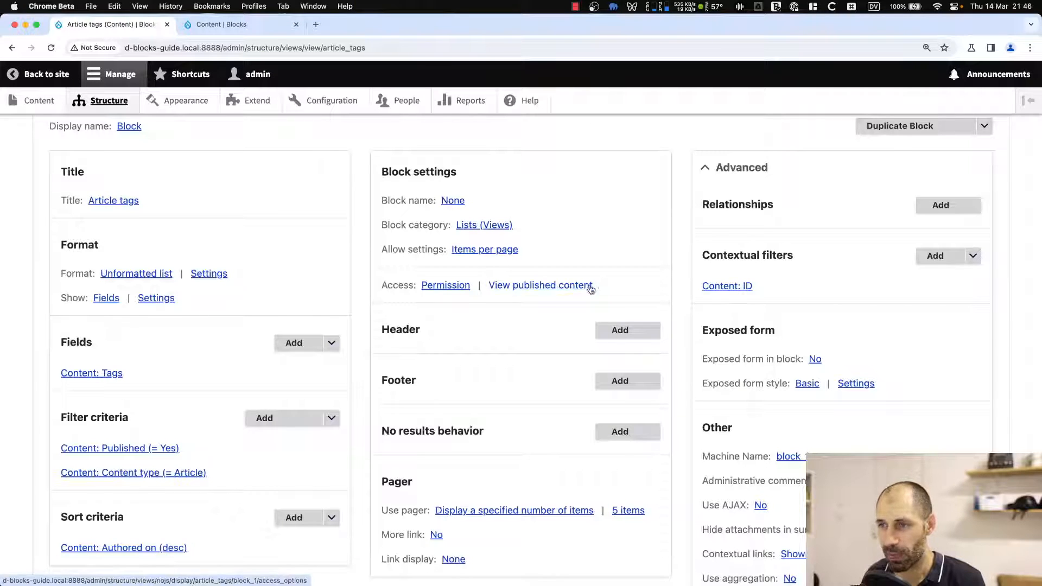
left_click_drag(594, 288, 388, 277)
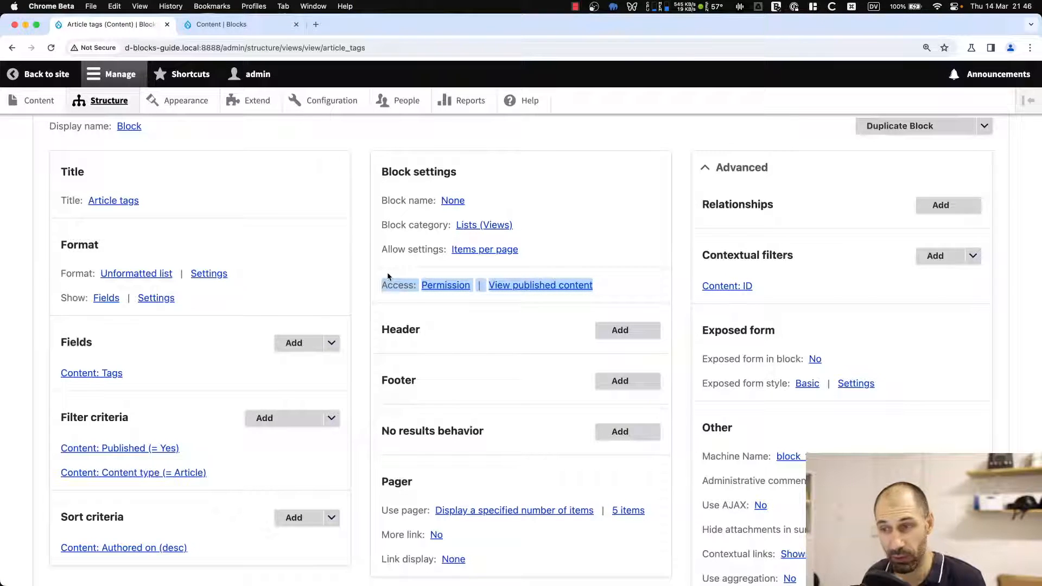
left_click(661, 292)
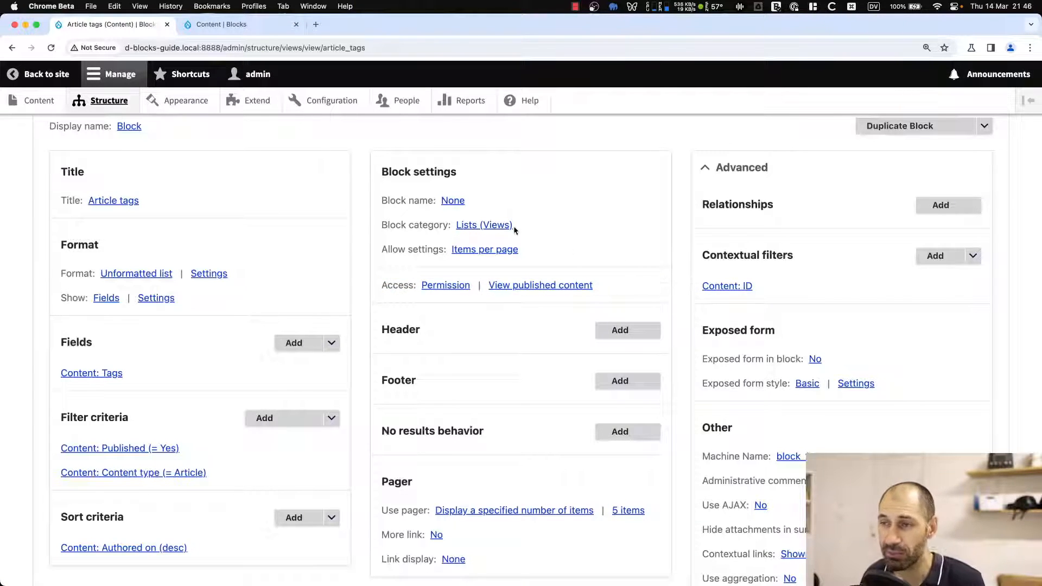
left_click(453, 201)
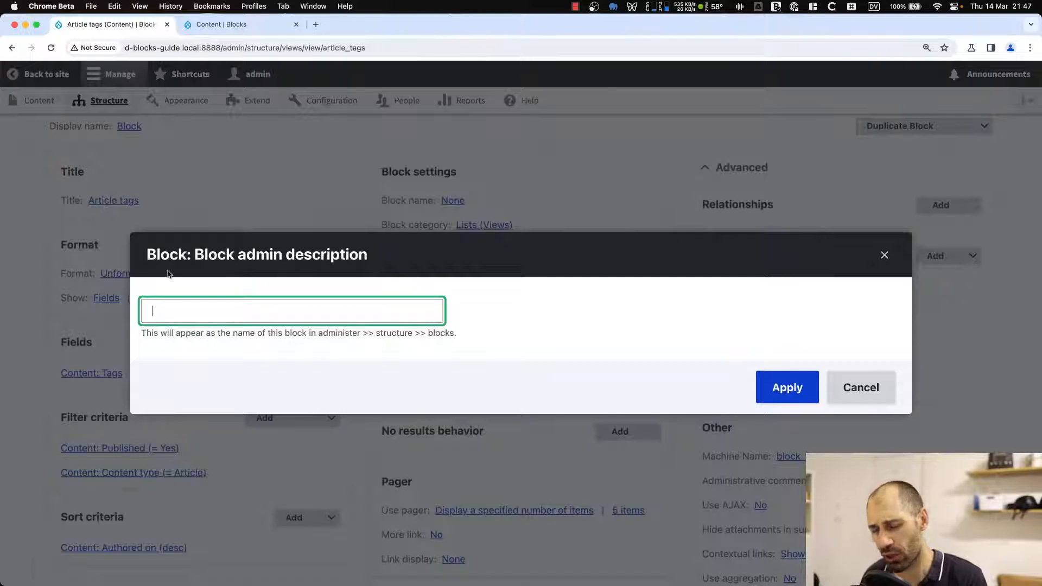
type("Custom ")
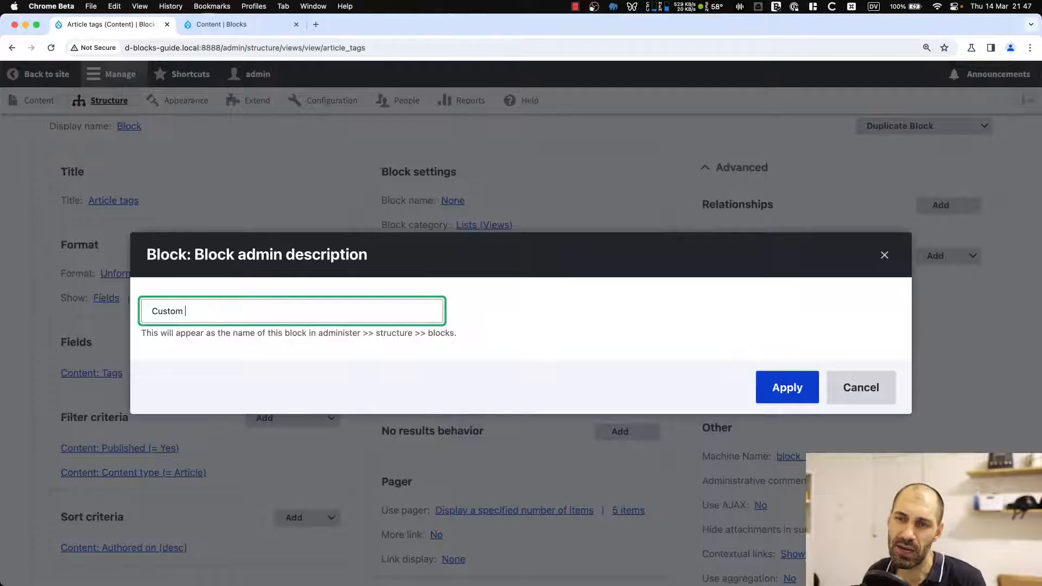
type("article tags")
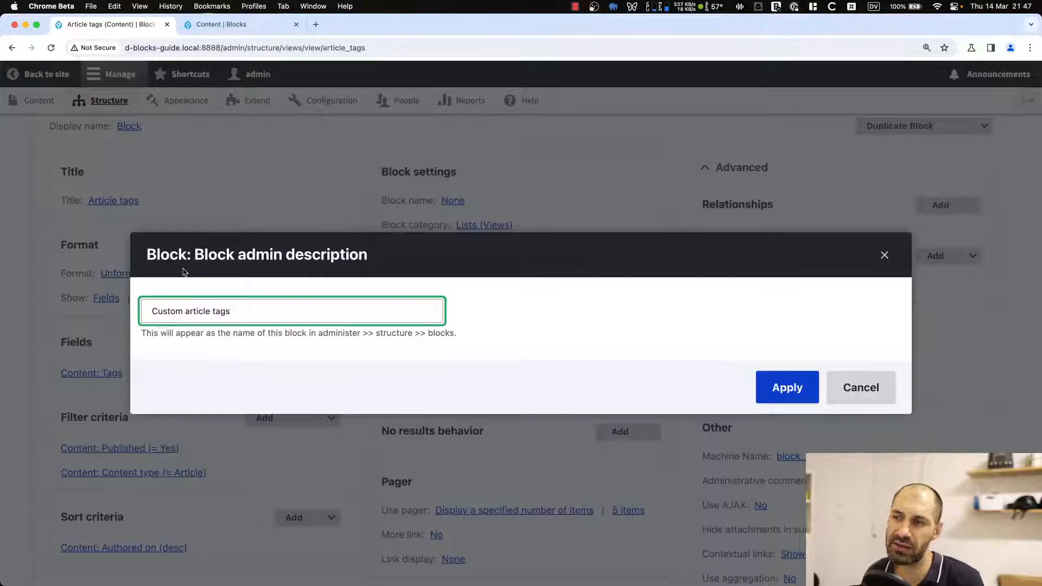
left_click(793, 391)
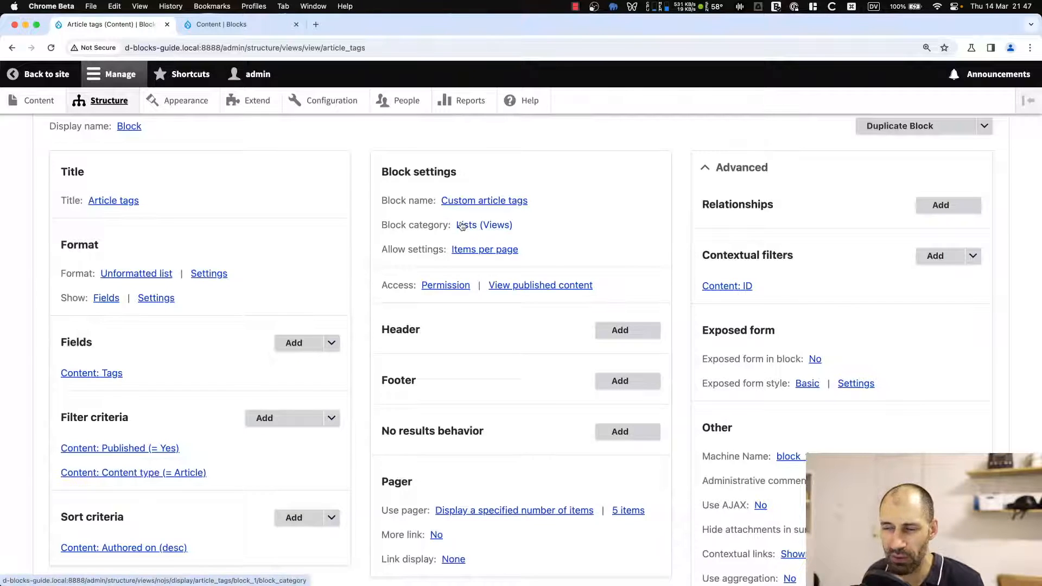
Set the pager to display all items with offset 0 and save the view.
scroll(463, 257, "down", 5)
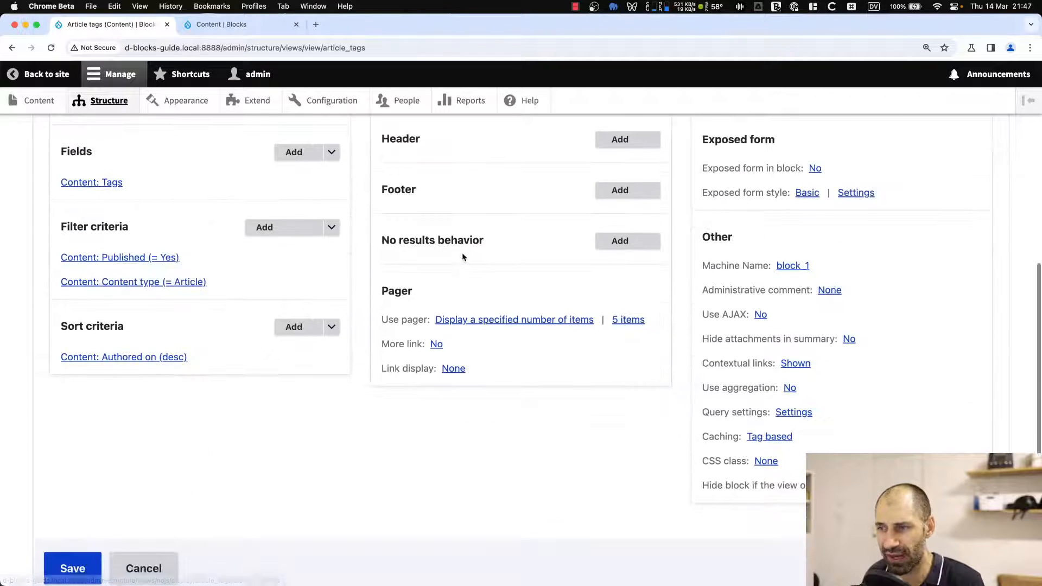
left_click(501, 319)
left_click(207, 291)
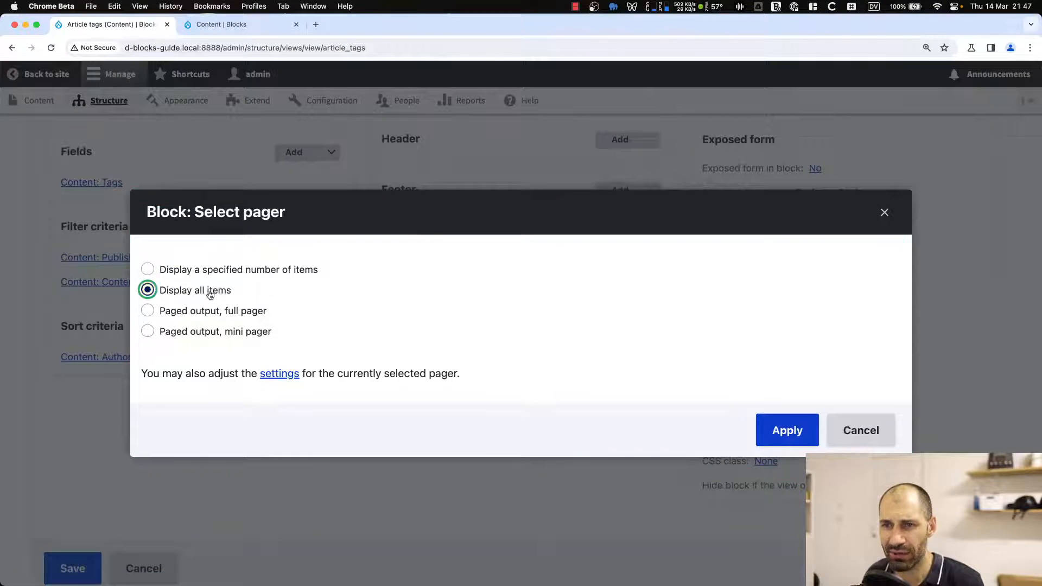
left_click(770, 432)
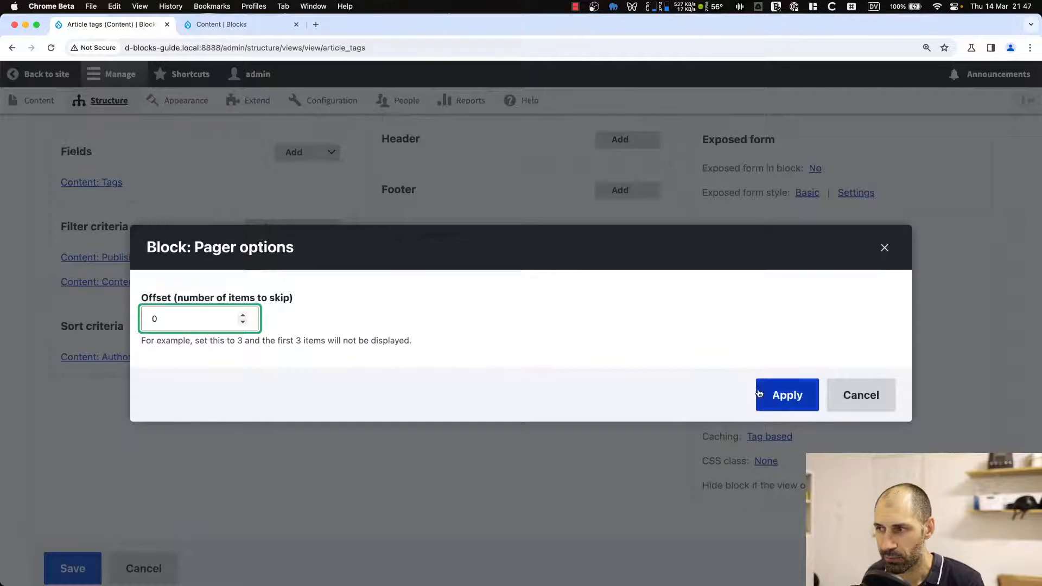
left_click(762, 390)
left_click(87, 569)
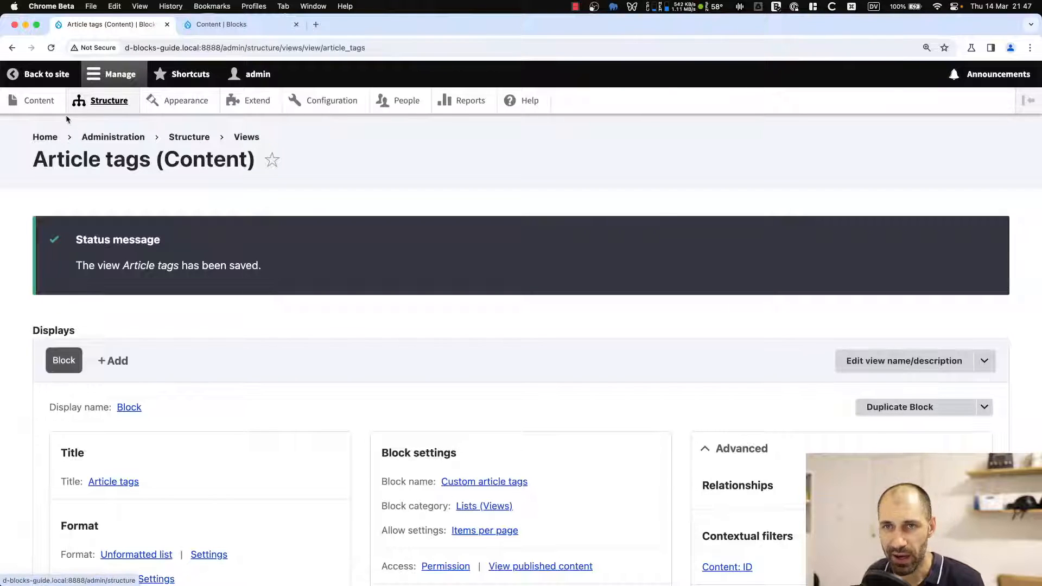
scroll(69, 308, "down", 10)
left_click(88, 492)
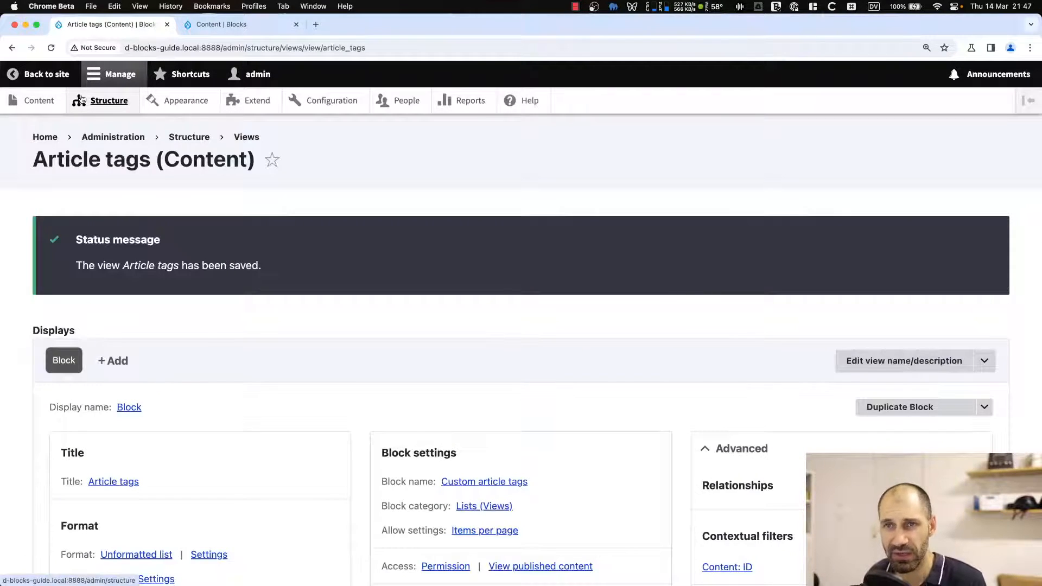
Open the block layout and place the Custom article tags block in the Sidebar region.
left_click(84, 102)
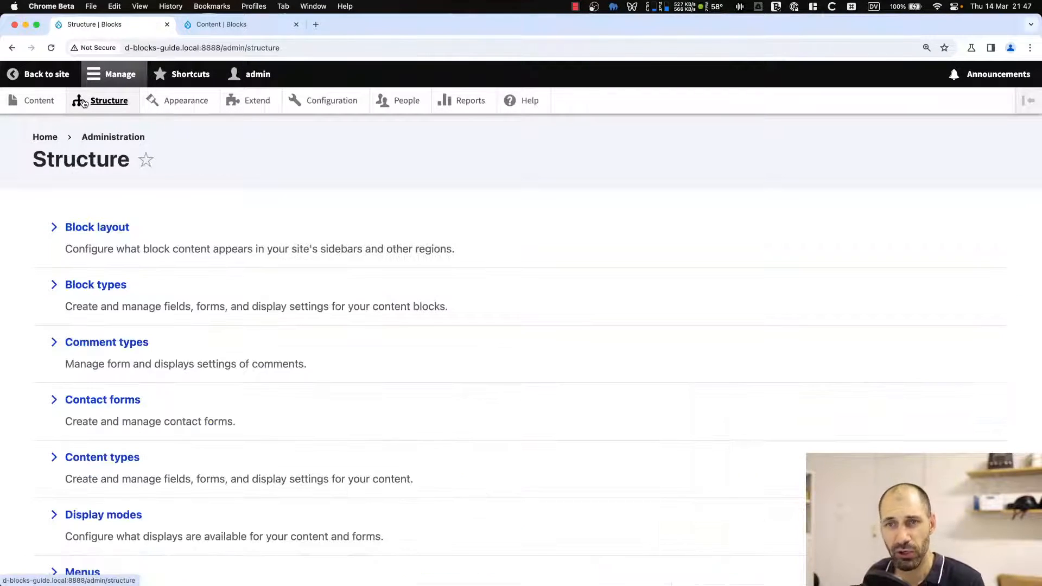
left_click(118, 228)
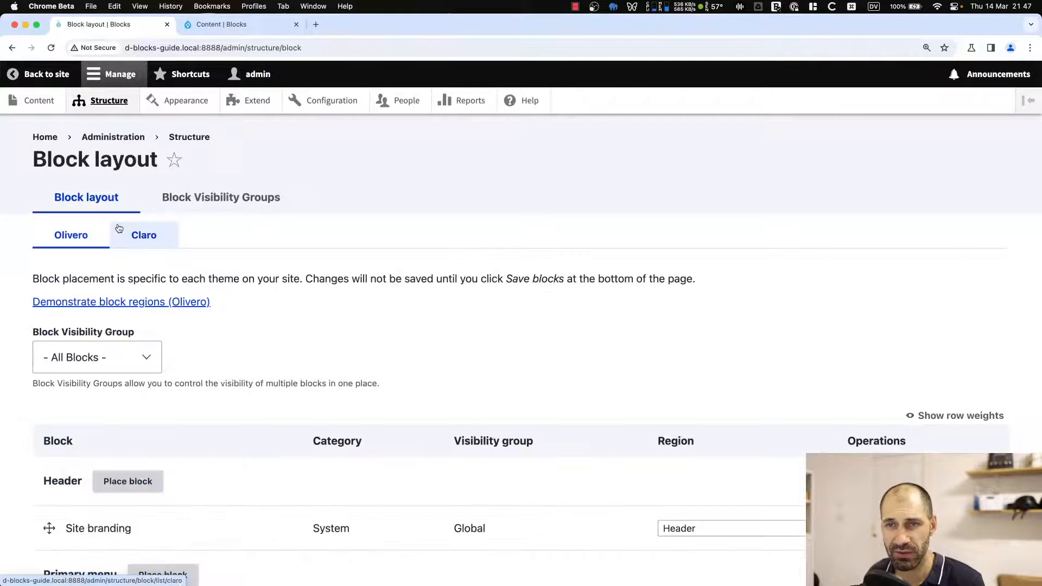
scroll(116, 388, "down", 15)
scroll(116, 390, "down", 6)
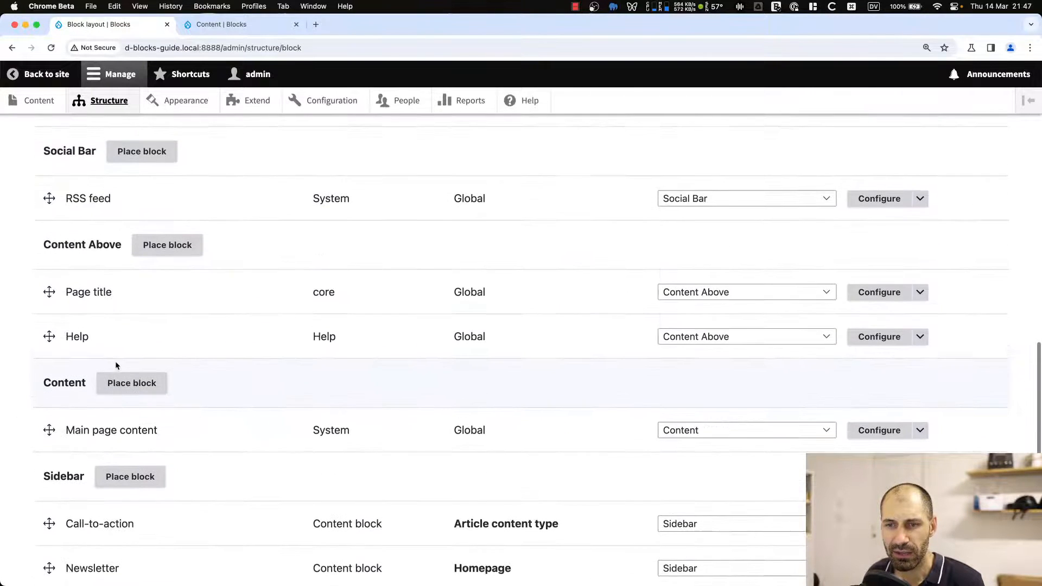
left_click(132, 296)
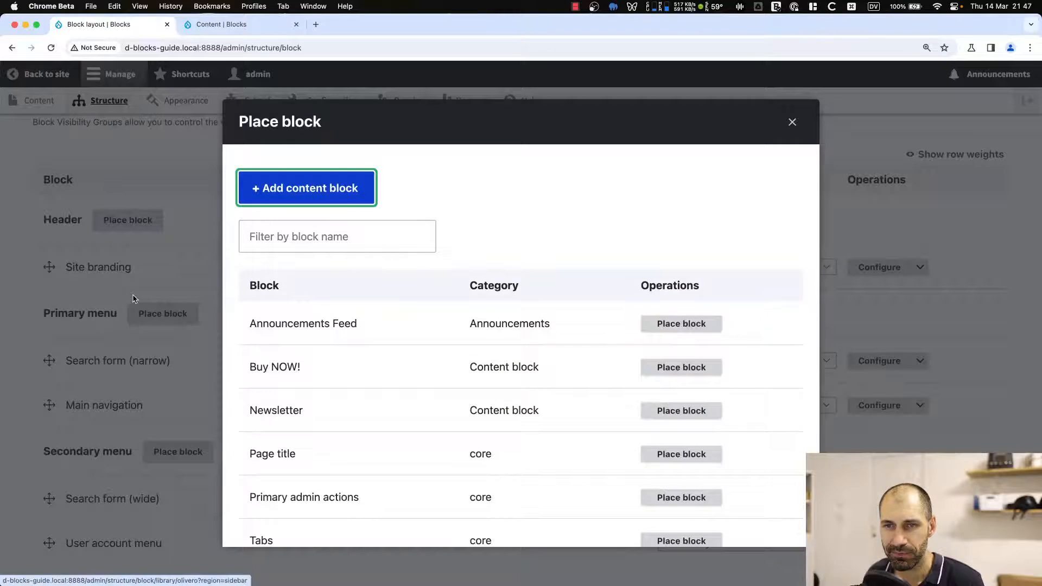
left_click(310, 242)
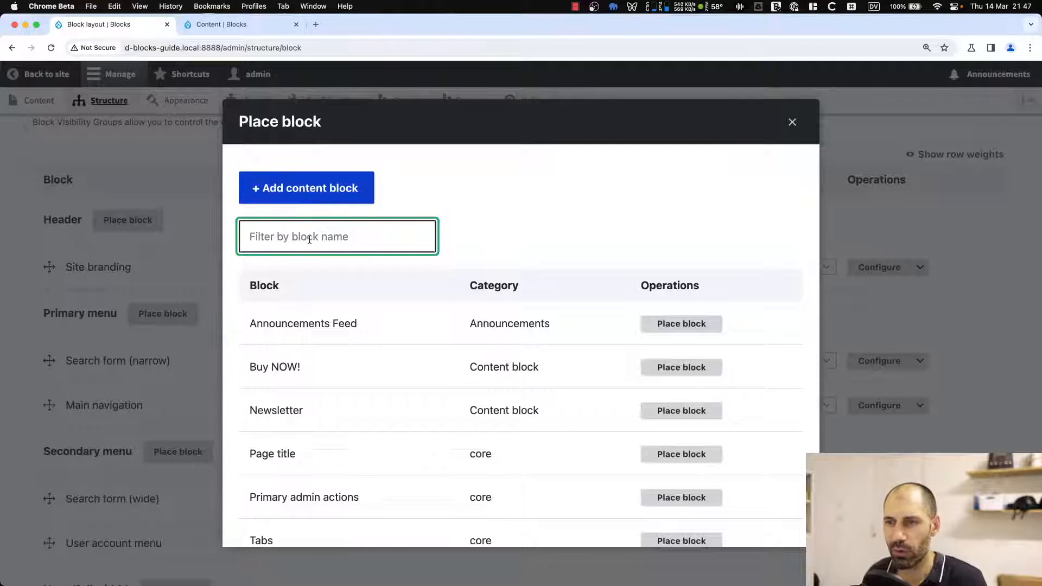
type("article")
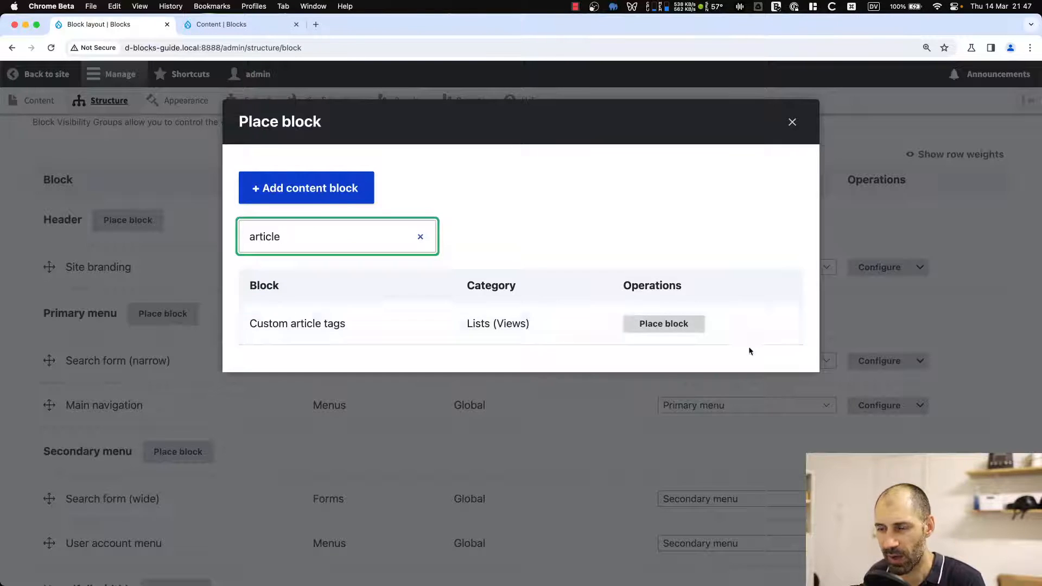
left_click(701, 328)
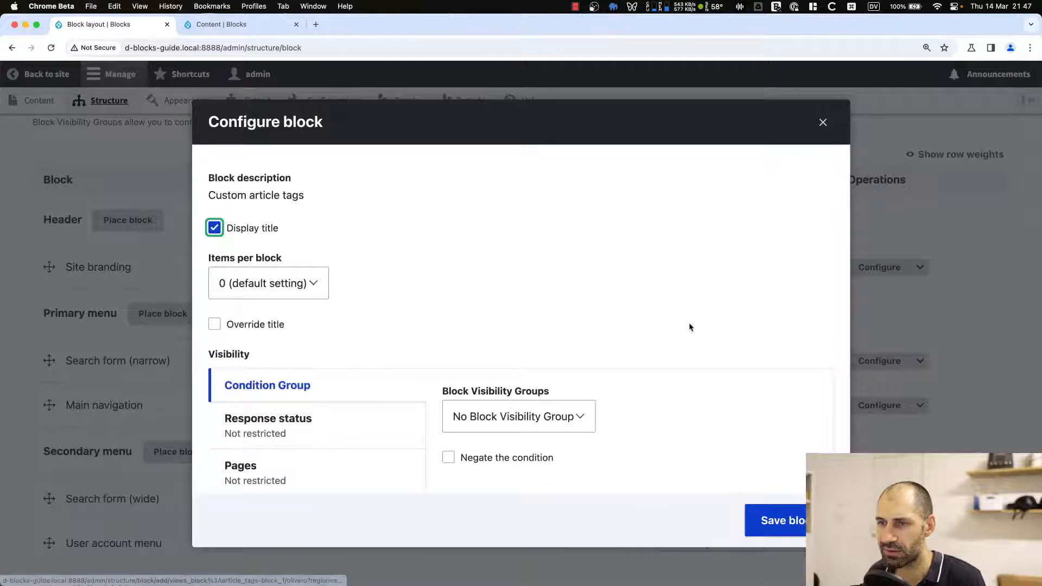
Assign the block to the Article content type visibility group and save the block.
scroll(467, 332, "down", 3)
left_click(496, 320)
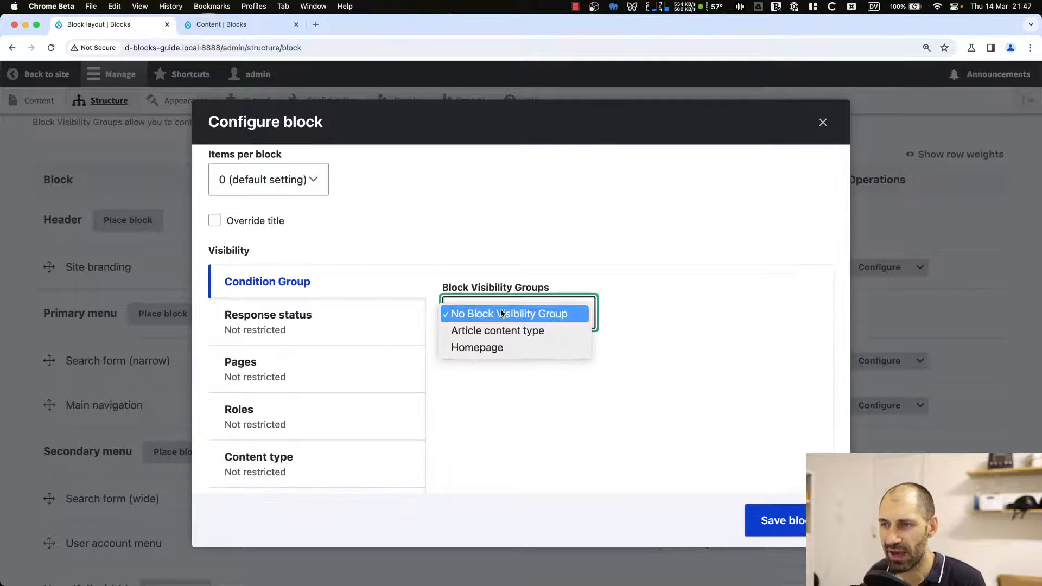
left_click(505, 333)
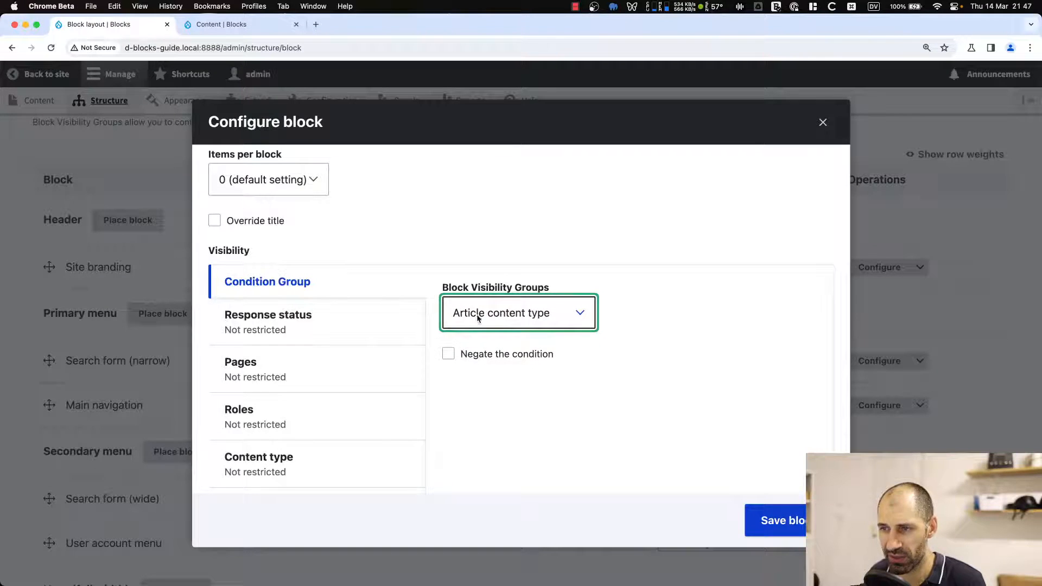
left_click(780, 531)
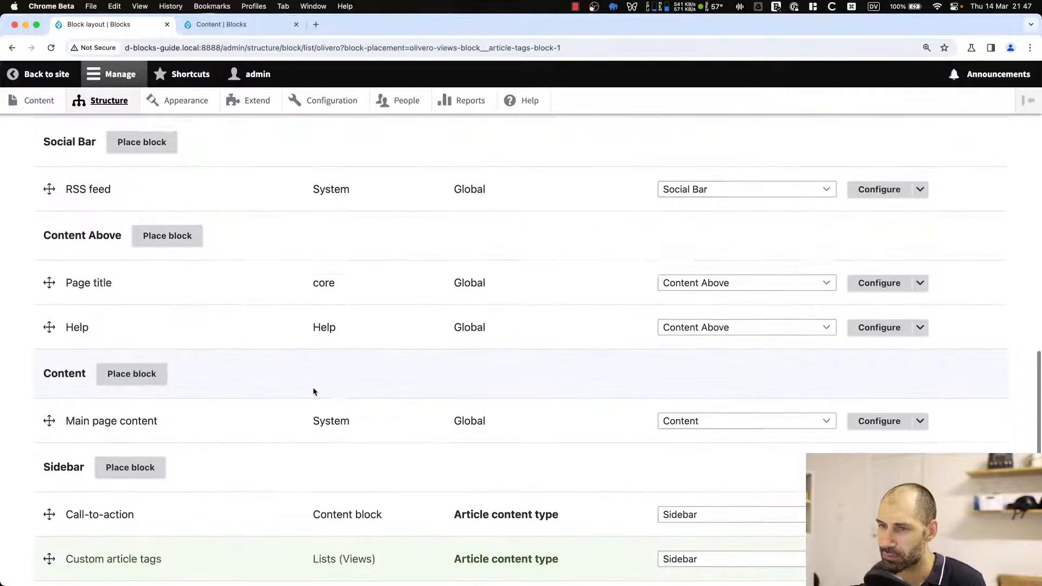
Move the Custom article tags block above Call-to-action in the Sidebar region and save the block layout.
scroll(262, 414, "down", 4)
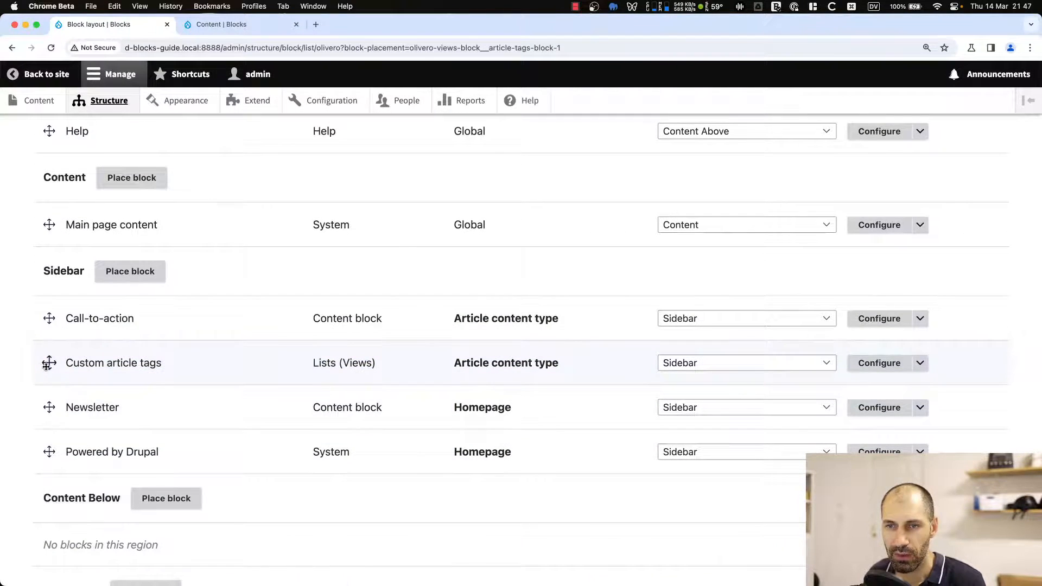
left_click_drag(48, 363, 41, 320)
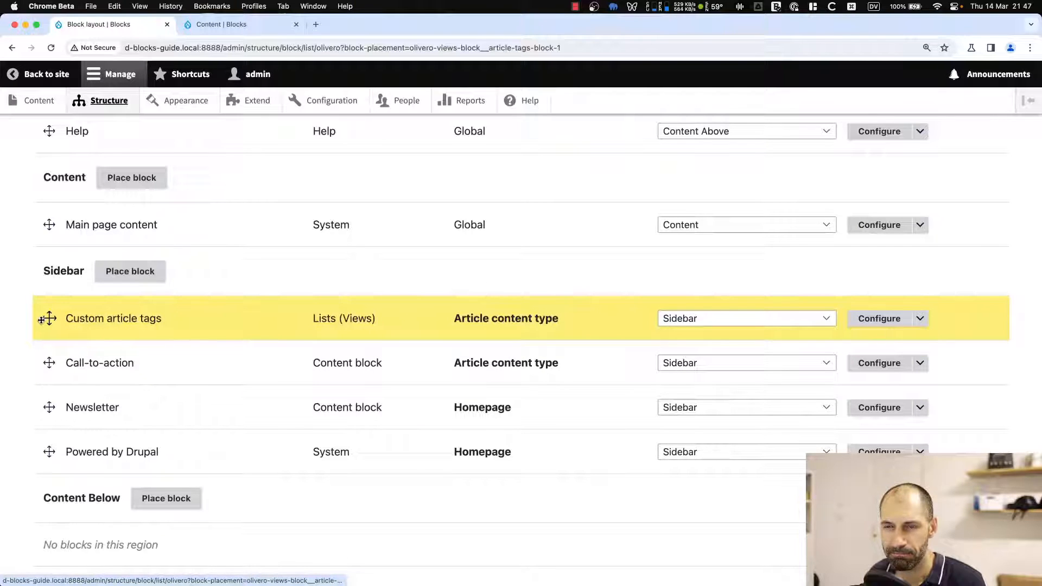
scroll(65, 451, "down", 5)
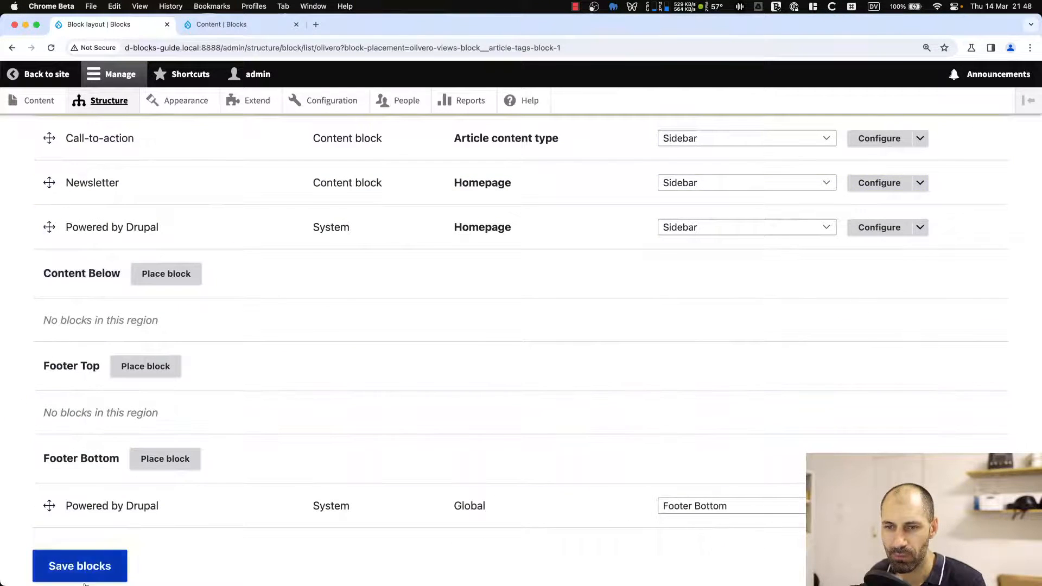
left_click(82, 568)
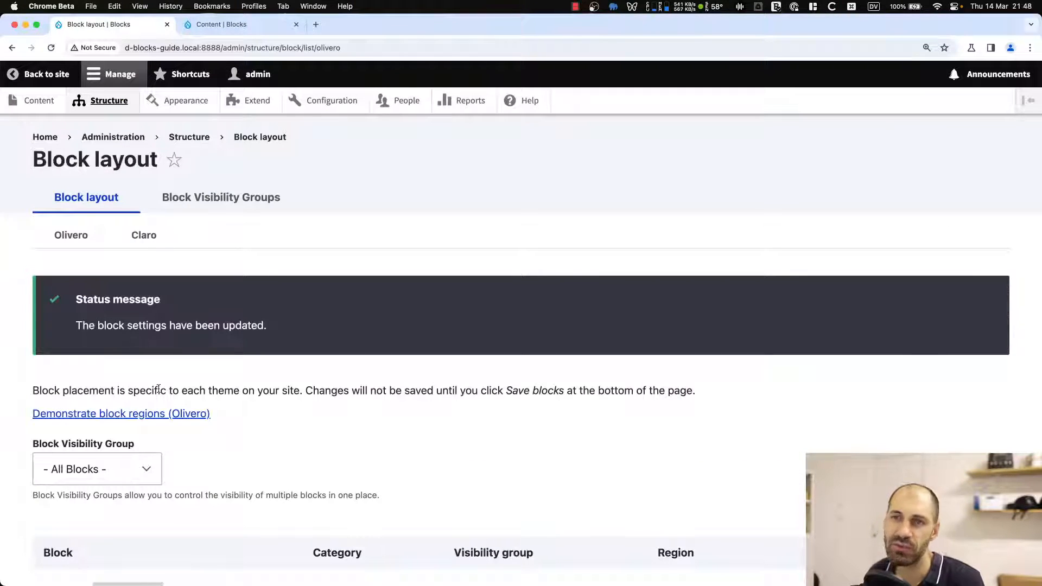
Open the Drupal Blocks article from the homepage to check the article tags block in its sidebar.
left_click(46, 137)
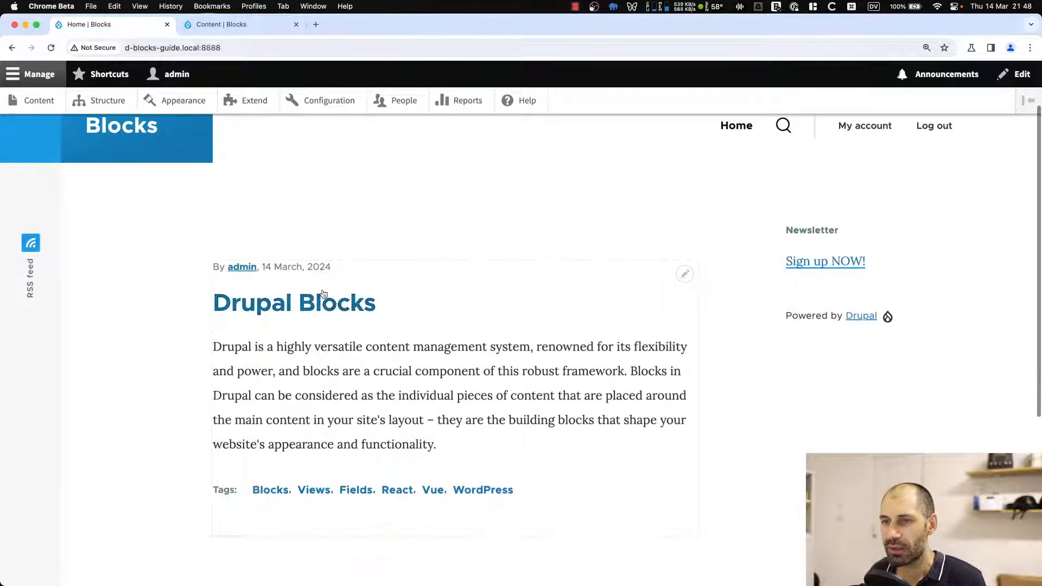
left_click(342, 304)
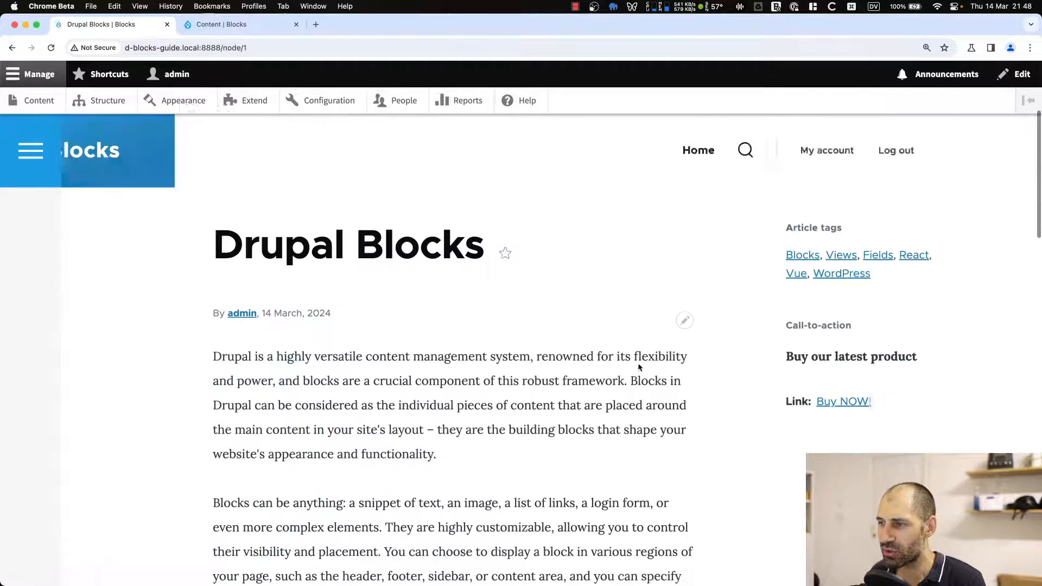
left_click_drag(782, 213, 873, 269)
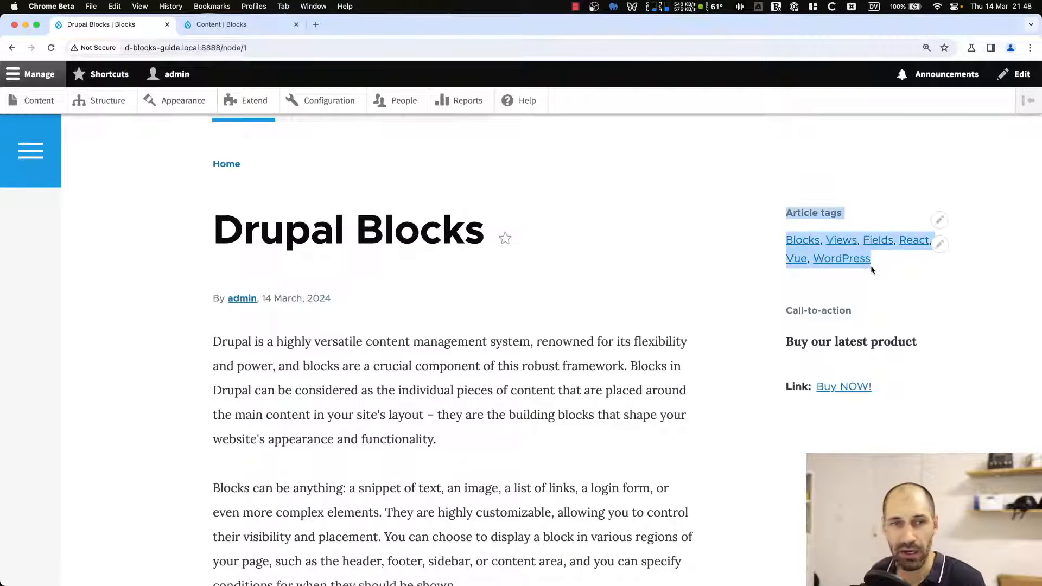
left_click(888, 267)
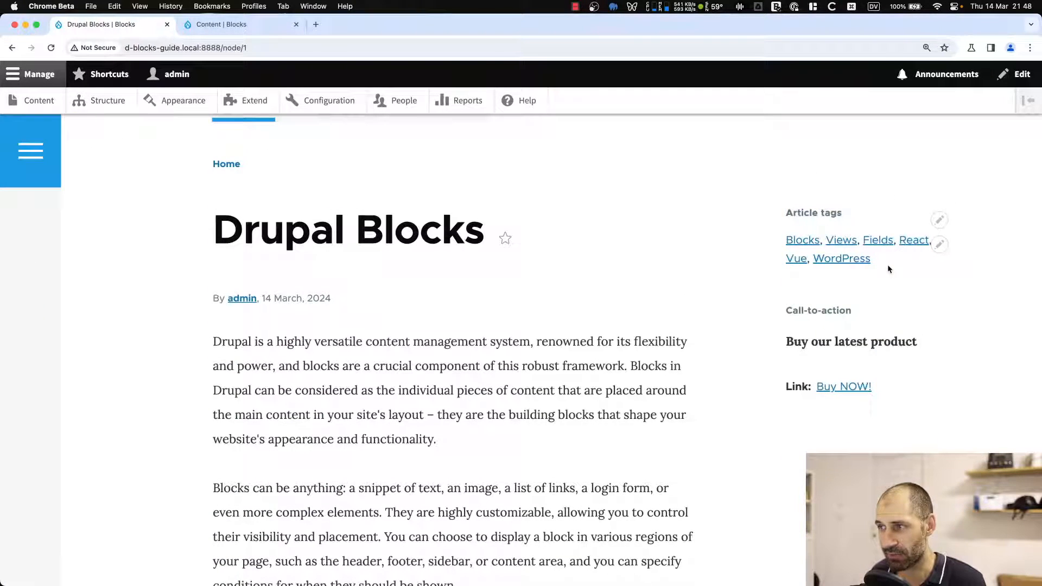
Create and save a new article titled Test article with the tag Test tag.
left_click(55, 99, "super")
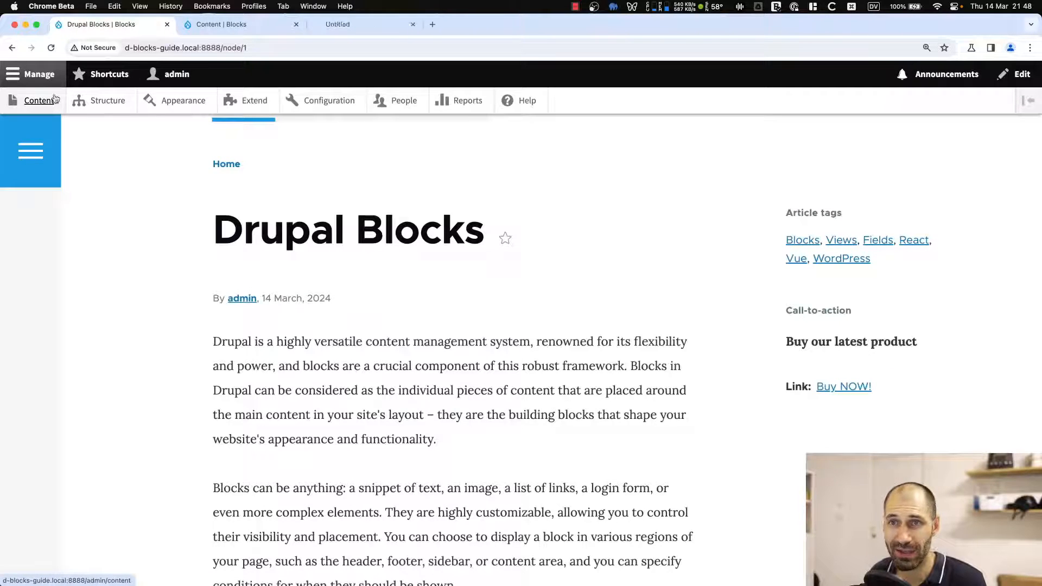
left_click(353, 25)
left_click(104, 251)
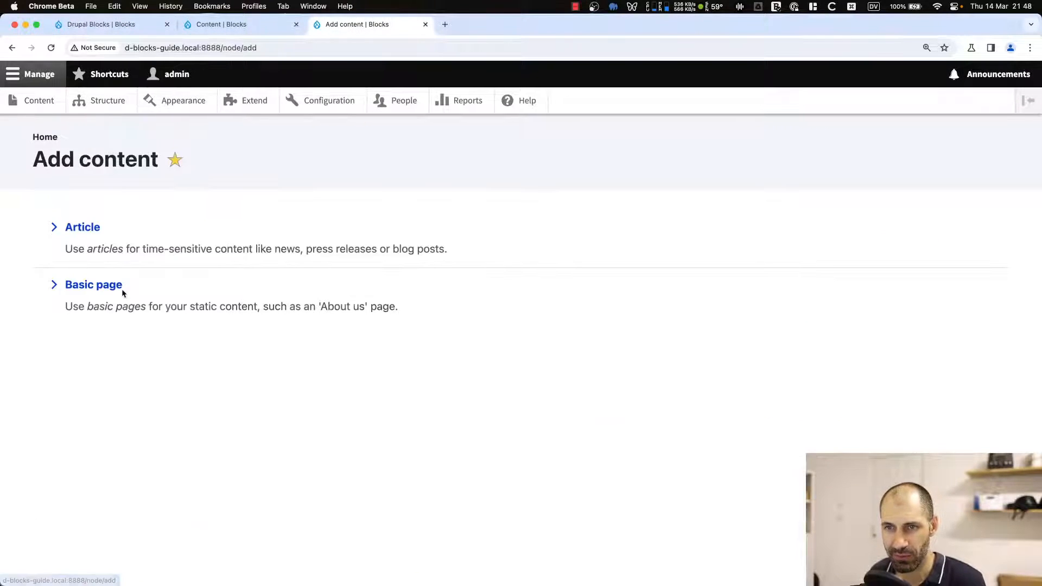
left_click(90, 232)
left_click(114, 259)
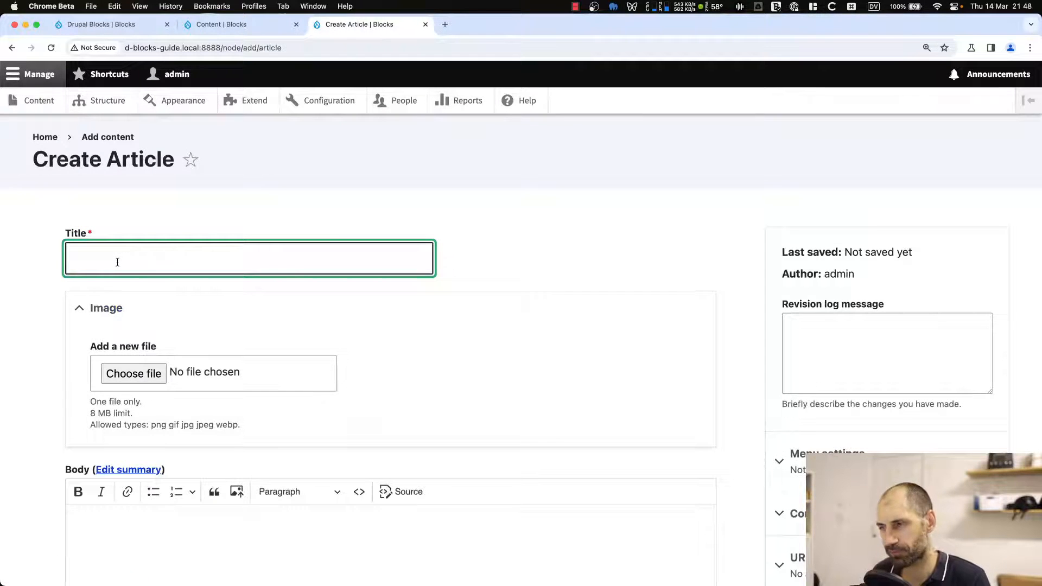
type("Test article")
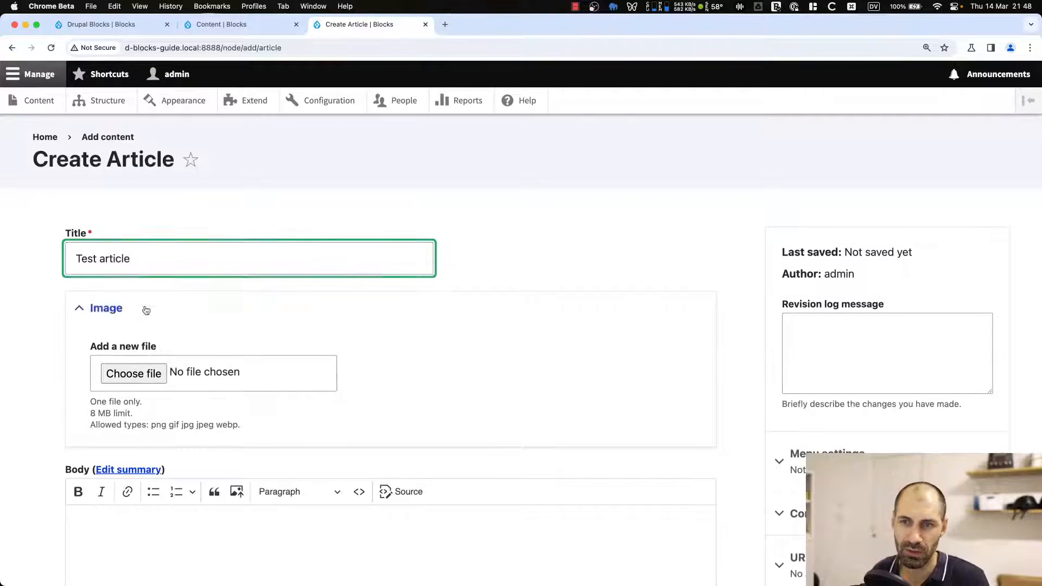
scroll(145, 310, "down", 10)
left_click(101, 263)
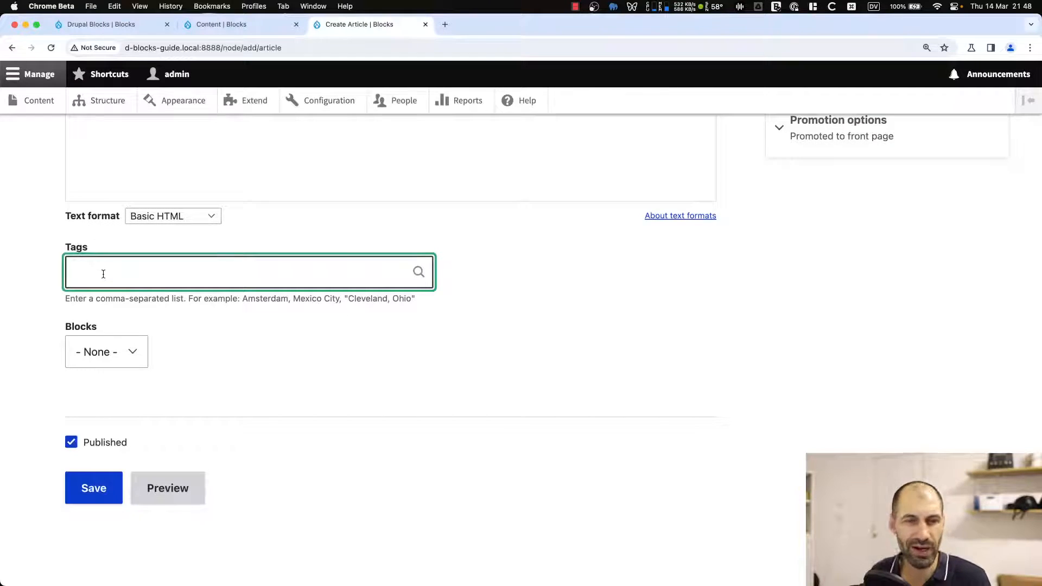
type("Test tag")
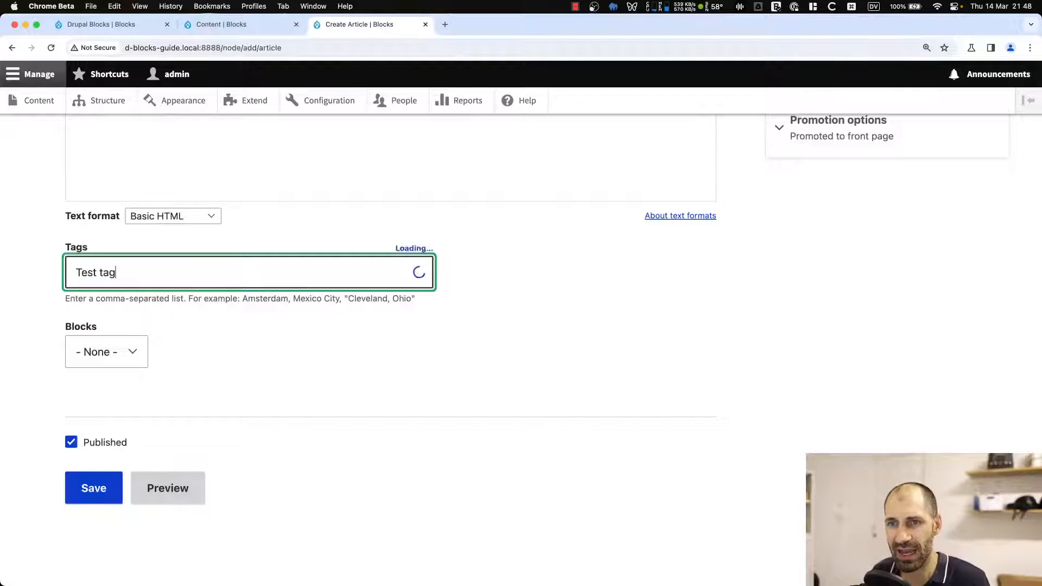
left_click(97, 490)
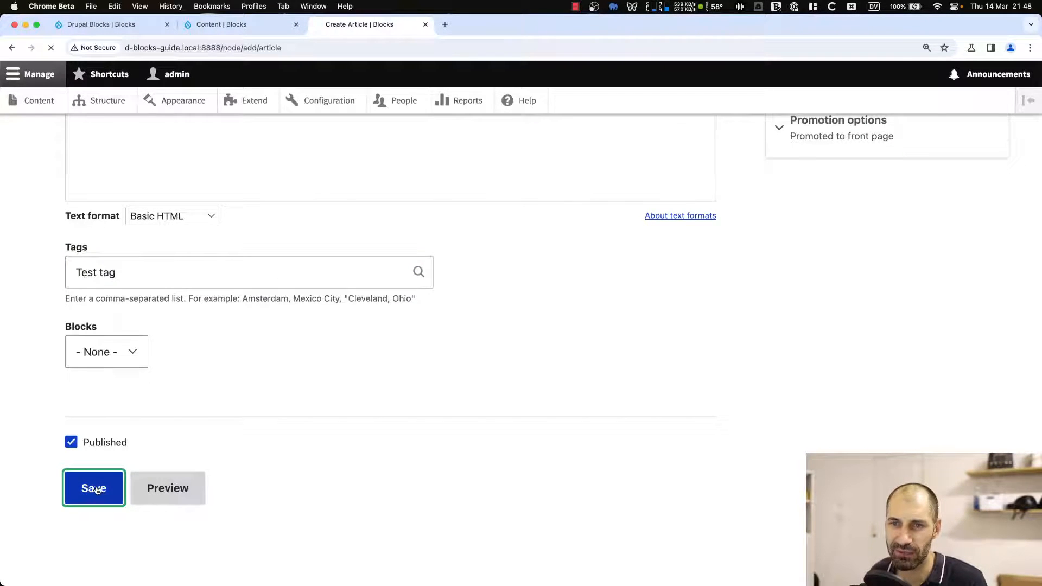
Open the sidebar tags block's view for editing and review its block display settings.
scroll(191, 468, "down", 5)
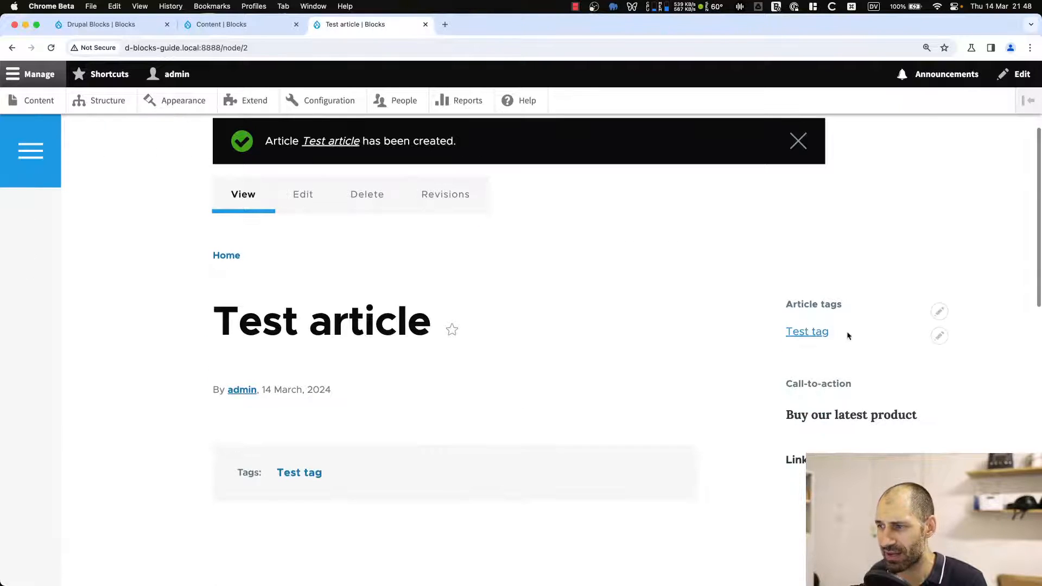
left_click(941, 337)
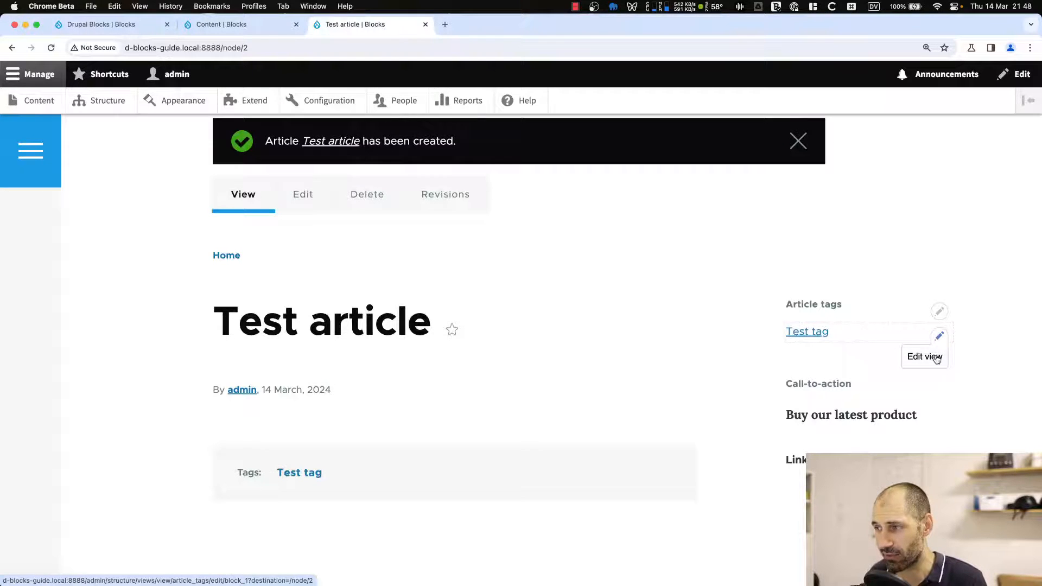
left_click(937, 359)
scroll(855, 348, "down", 2)
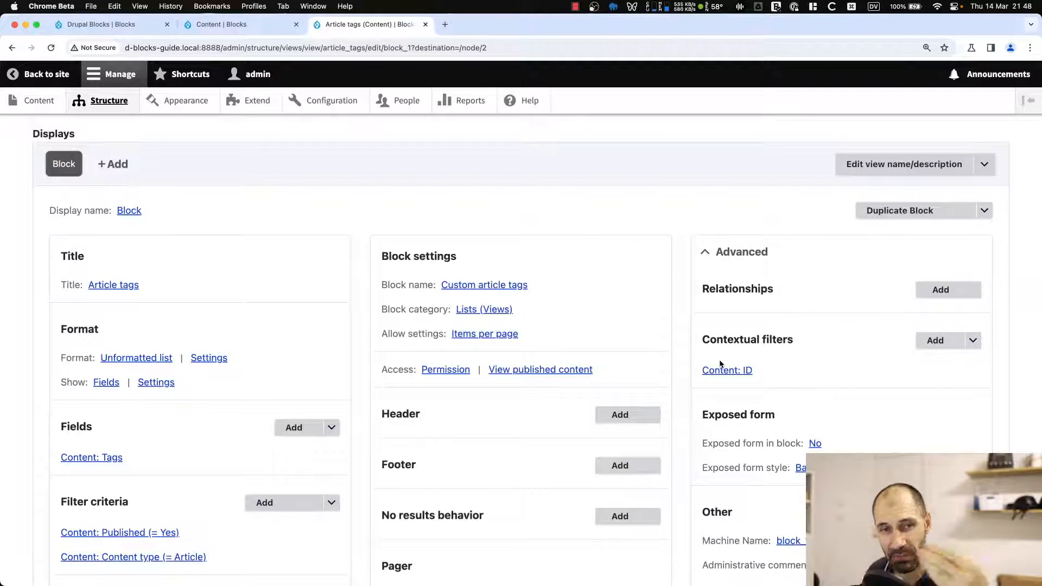
scroll(513, 367, "down", 2)
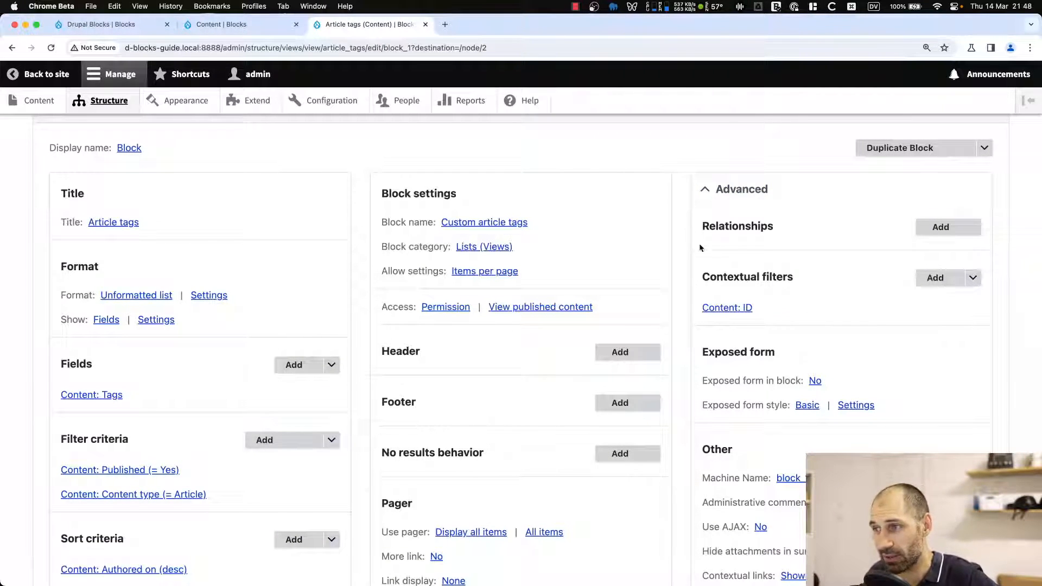
scroll(133, 463, "down", 1)
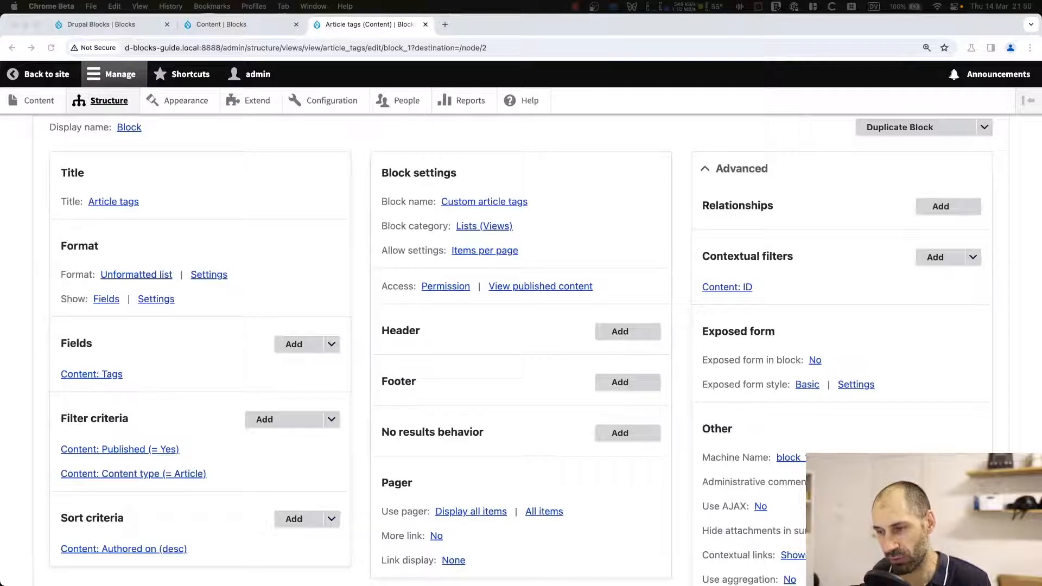
Switch to the terminal and clear the screen.
key("super+Tab")
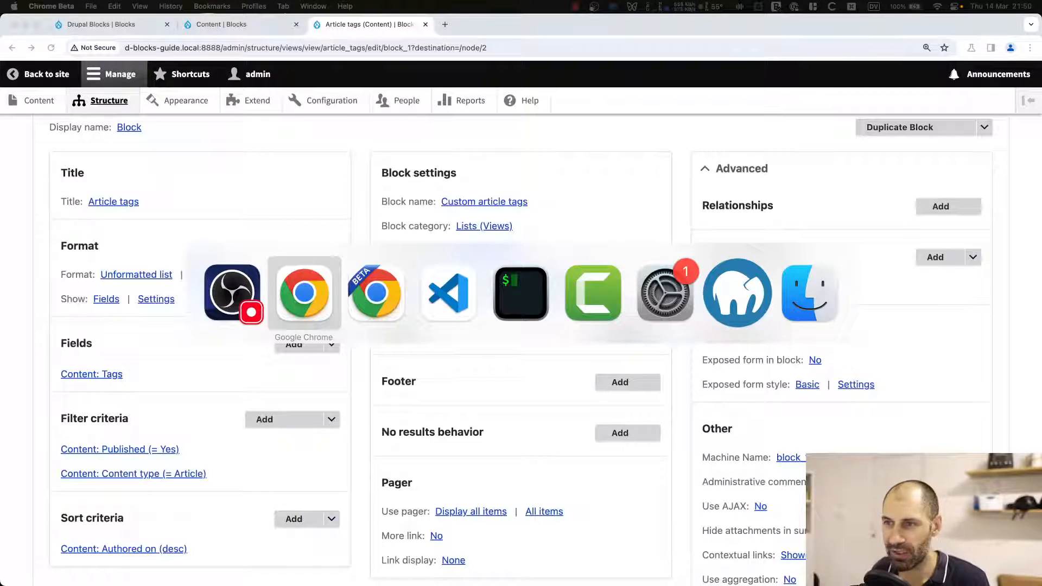
key("super+Tab")
key("super+Tab")
key("super+Tab")
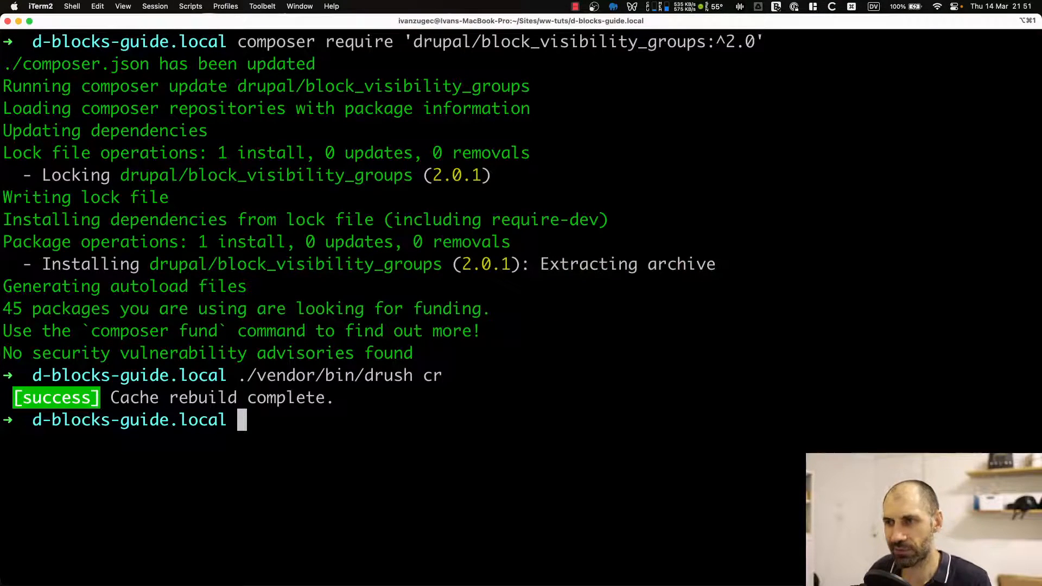
type("clear")
key("Return")
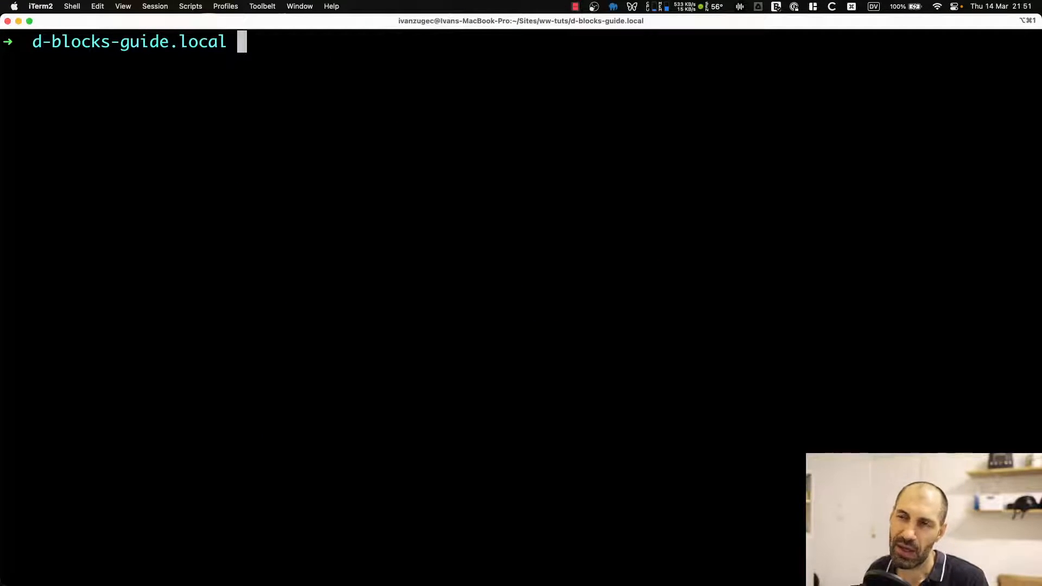
Run ./vendor/bin/drush generate | grep "block" to list the available block generators.
key("ctrl+r")
type("cre")
key("BackSpace")
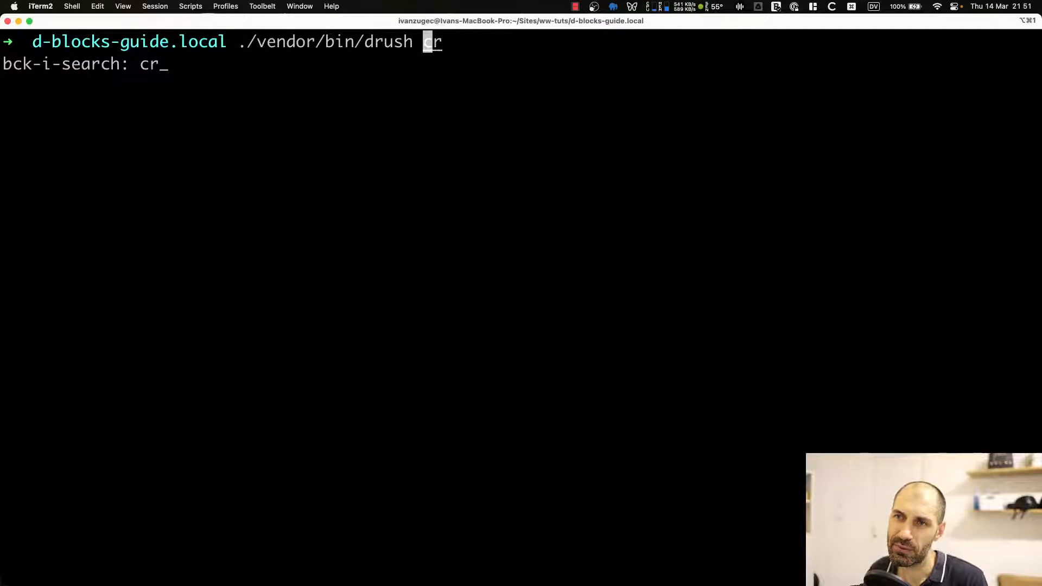
key("Right")
key("BackSpace")
key("BackSpace")
type("gene")
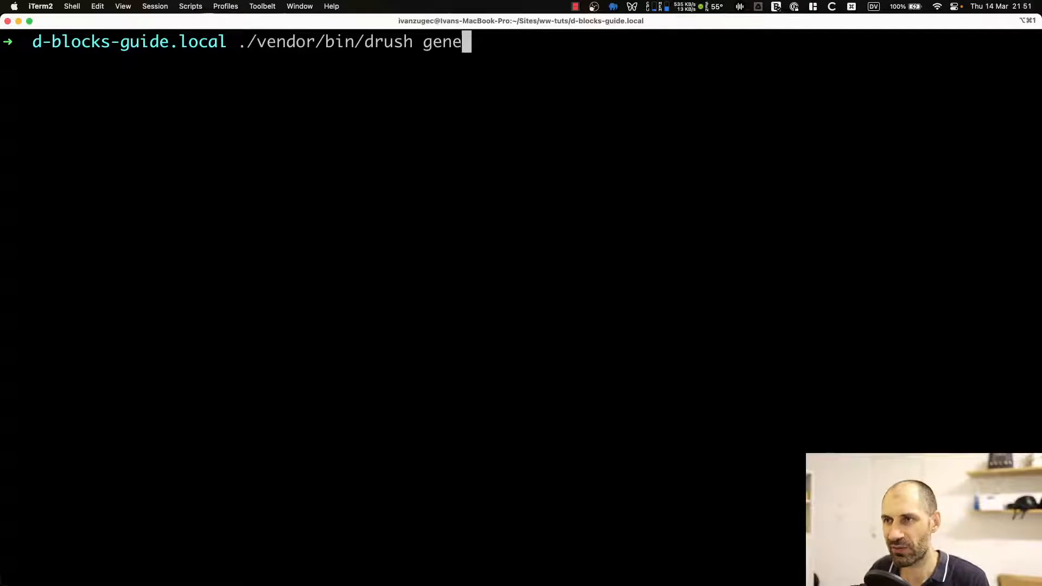
type("rate | gre")
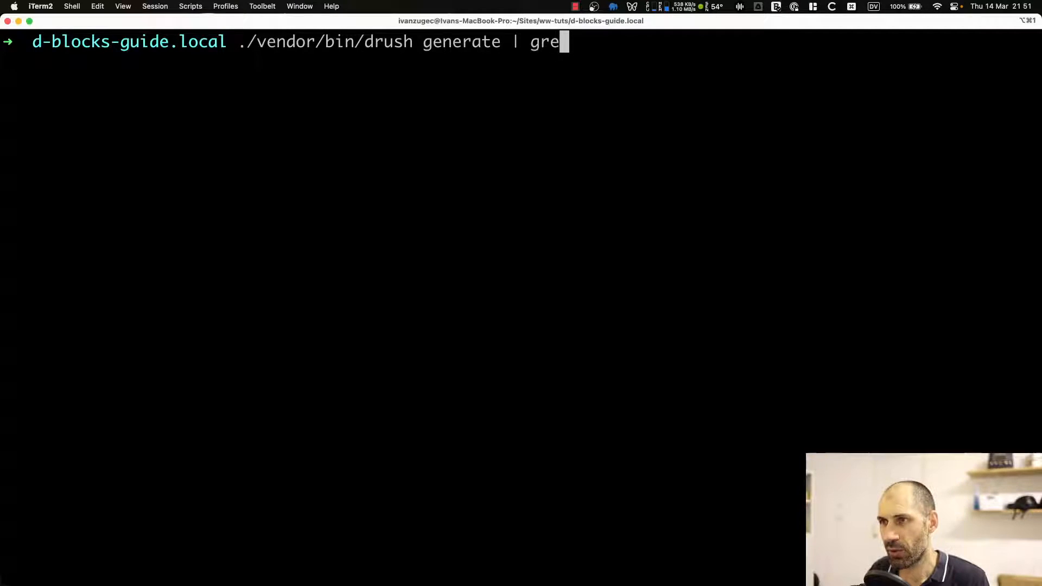
type("p \"block\"")
key("Return")
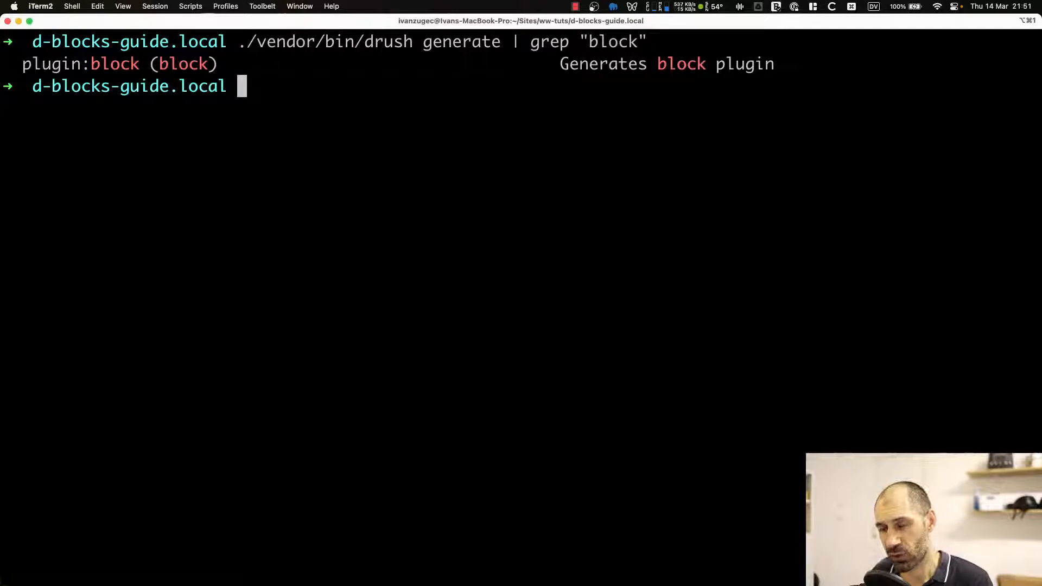
Start the module generator with ./vendor/bin/drush generate module.
key("Up")
key("BackSpace")
key("BackSpace")
key("BackSpace")
key("BackSpace")
key("BackSpace")
key("BackSpace")
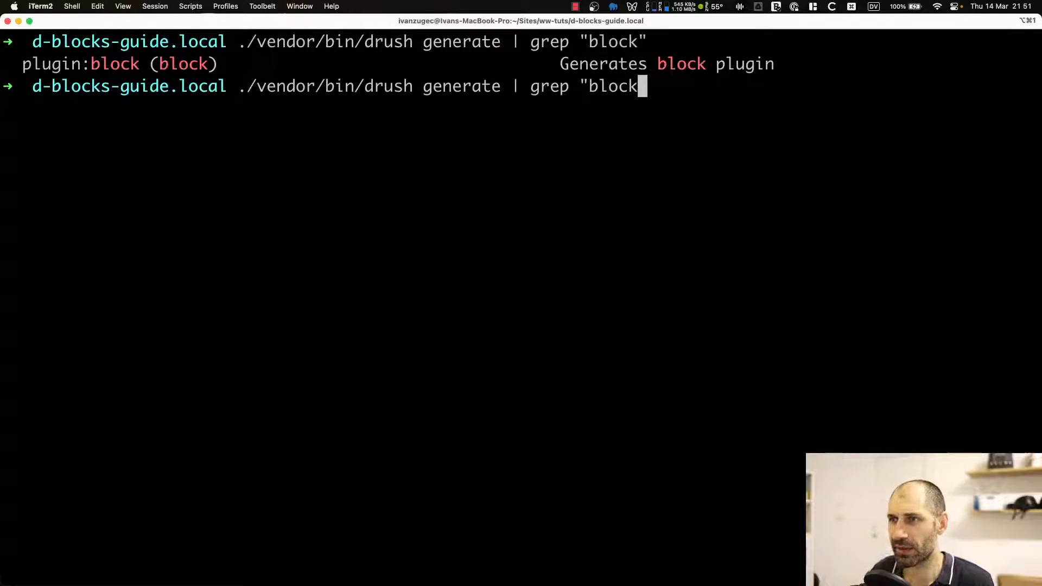
key("BackSpace")
key("BackSpace")
key("BackSpace")
key("BackSpace")
key("BackSpace")
key("BackSpace")
key("BackSpace")
key("BackSpace")
key("BackSpace")
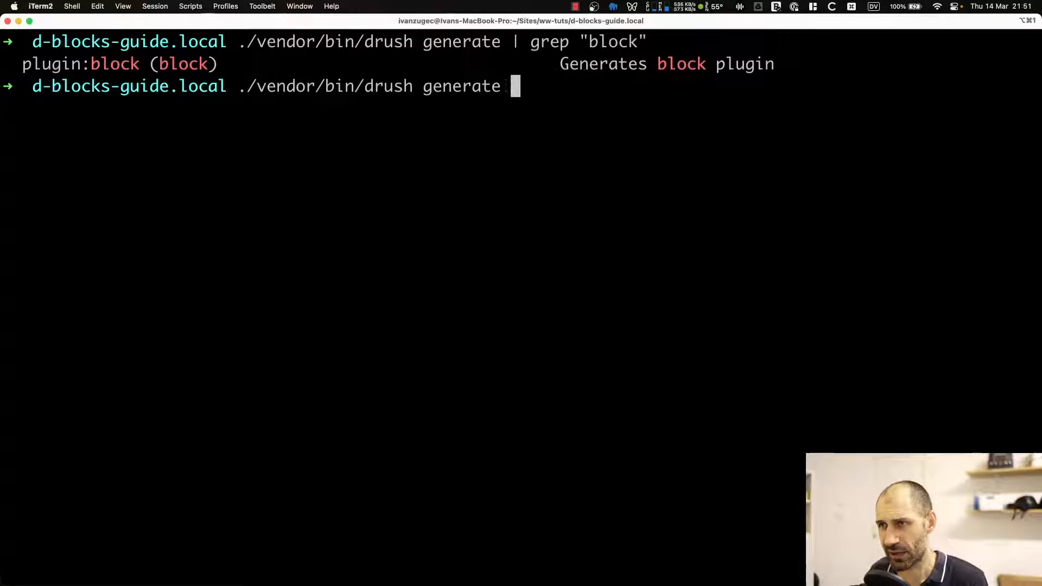
type("module")
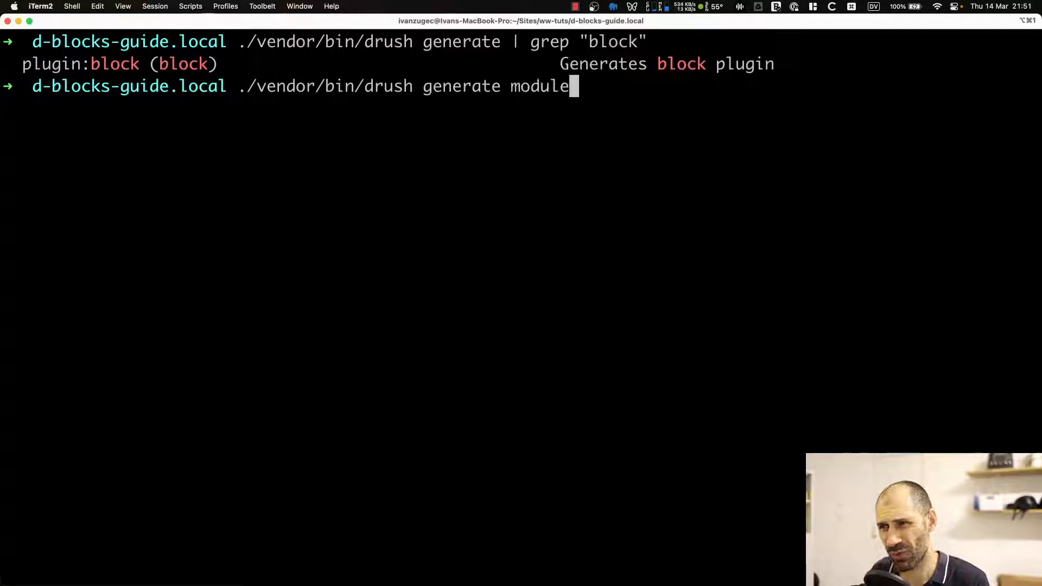
key("Return")
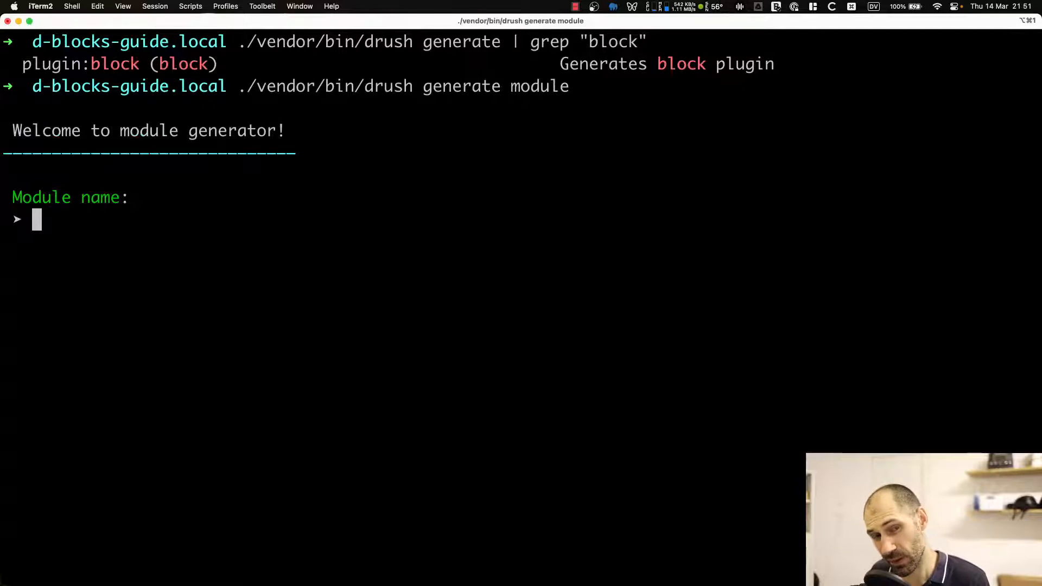
Name the new module ww_blocks and accept the default machine name.
type("ww")
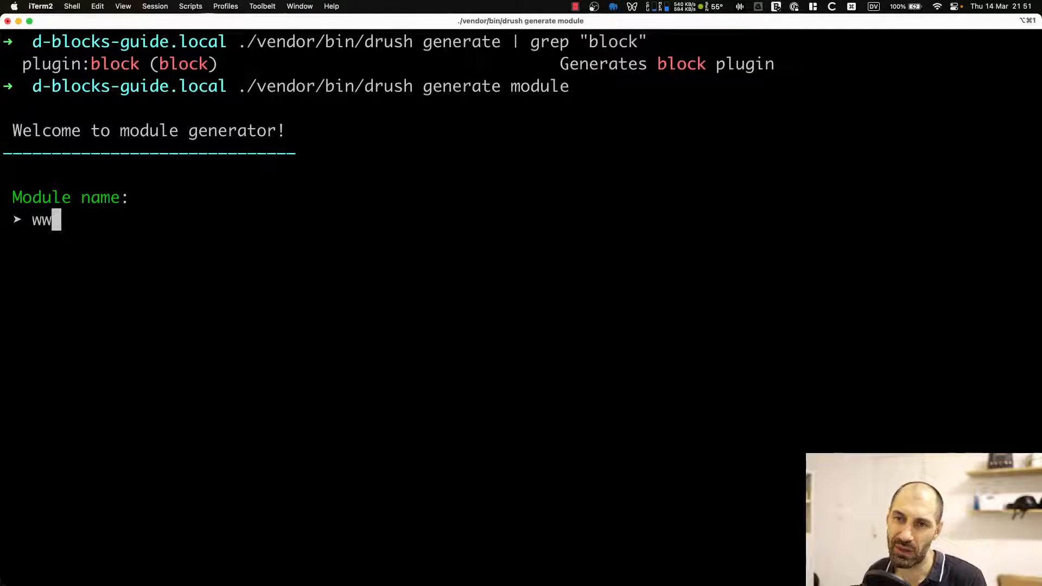
type("_blocks")
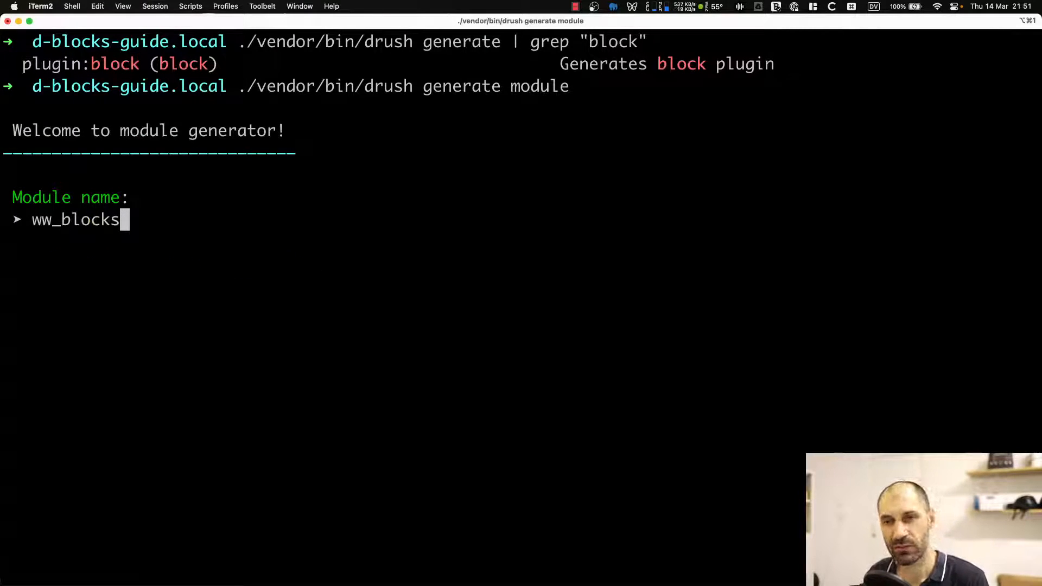
key("Return")
Enter the module description Custom blocks and accept the defaults for package, dependencies, module, install and README files.
key("Return")
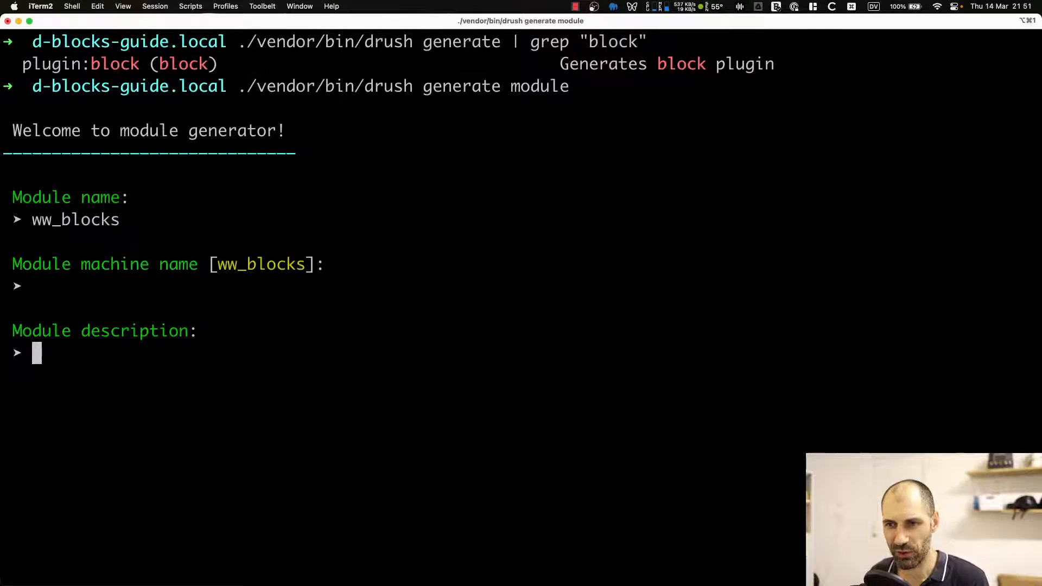
key("Return")
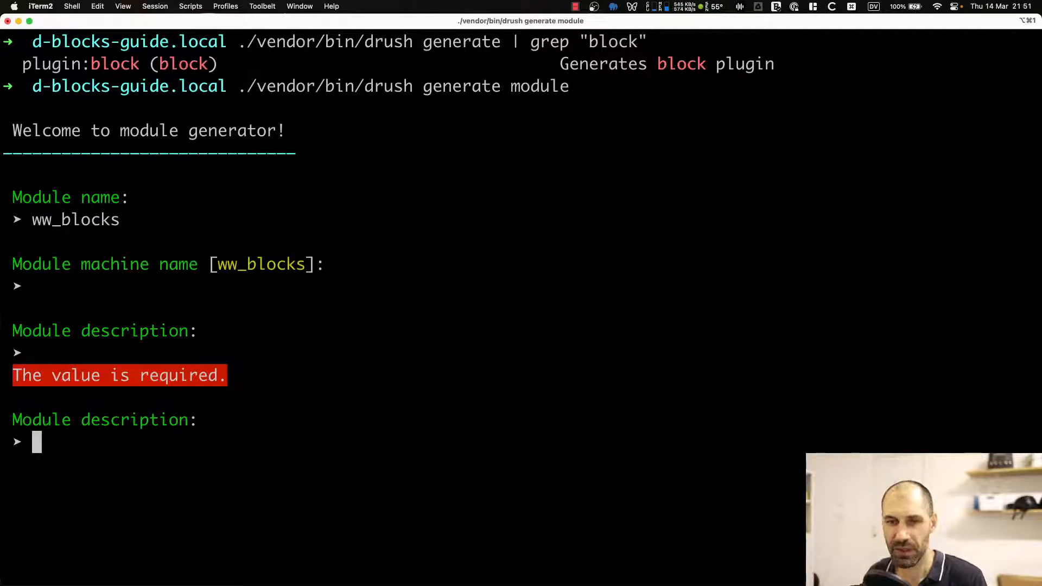
type("Custom bloc")
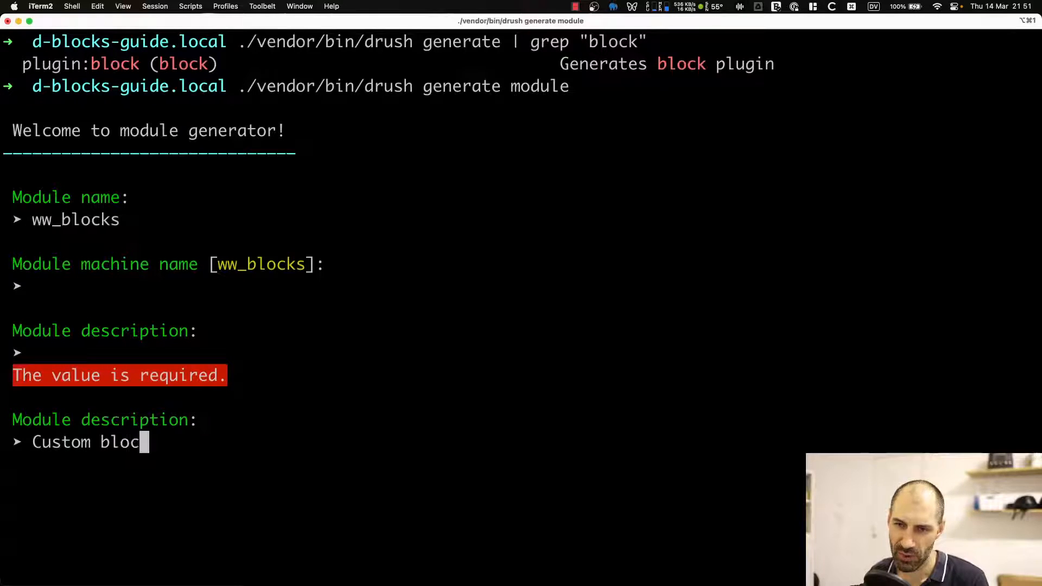
type("ks")
key("Return")
key("Return")
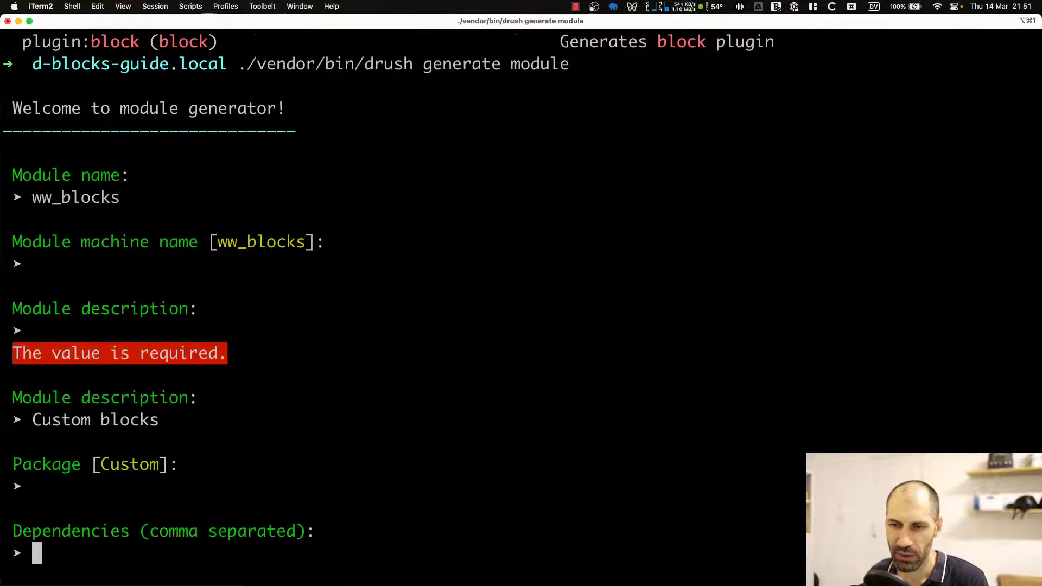
key("Return")
key("Return")
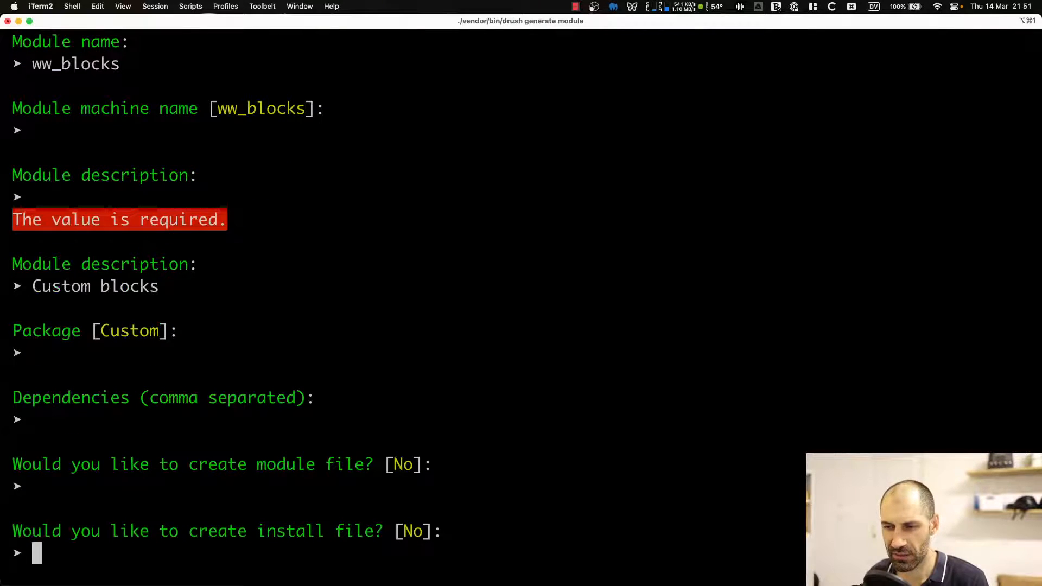
key("Return")
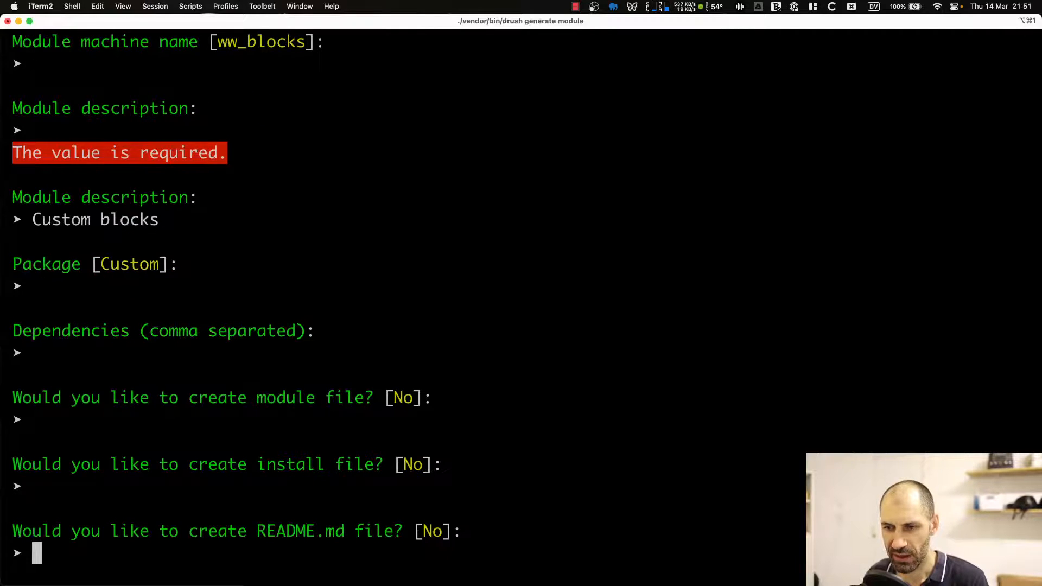
key("Return")
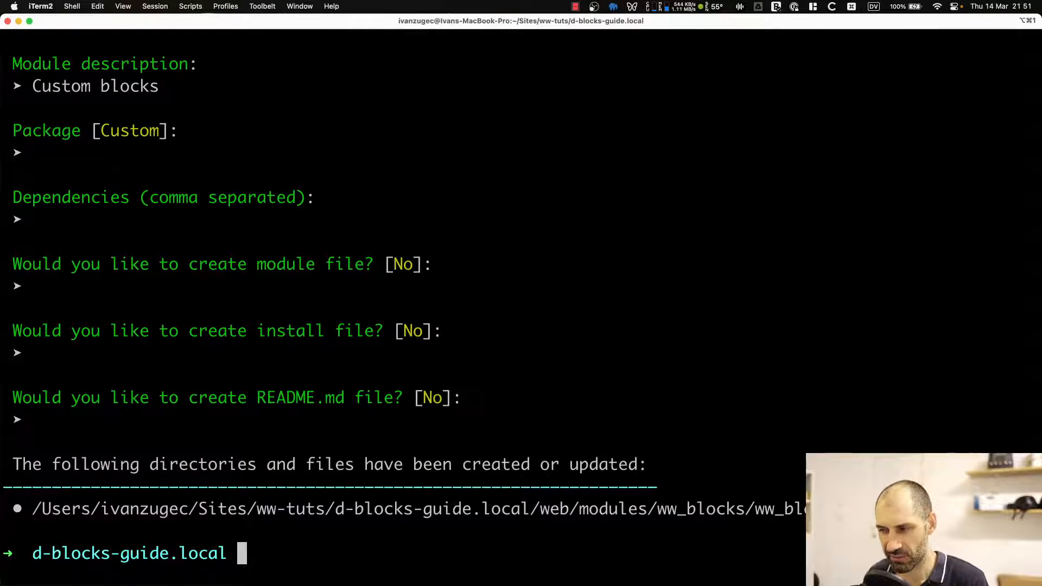
Switch to the code editor, open the generated ww_blocks.info.yml file and review its contents.
key("super+Tab")
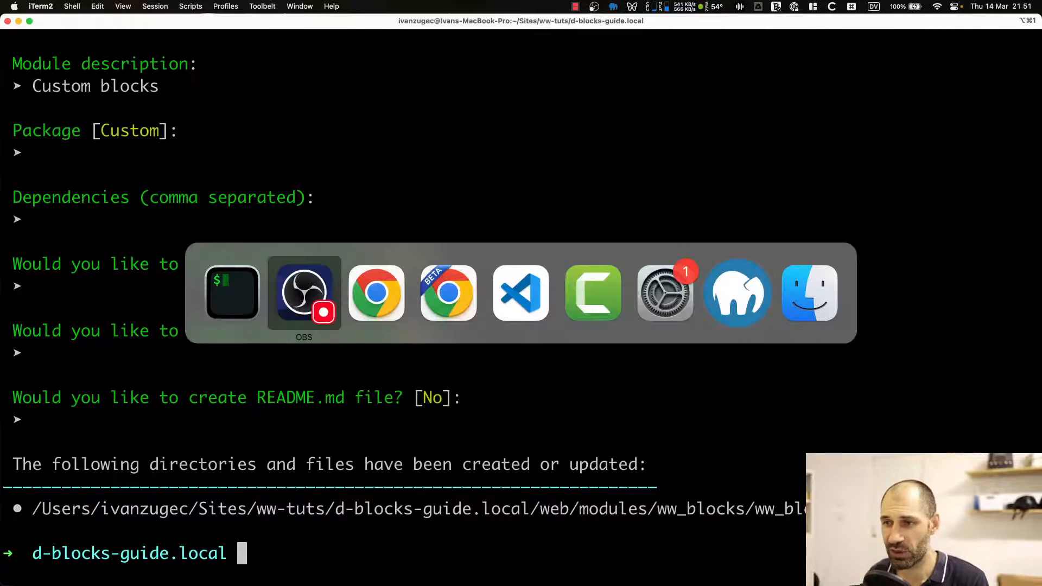
key("super+Tab")
key("super+Tab")
key("super+Tab")
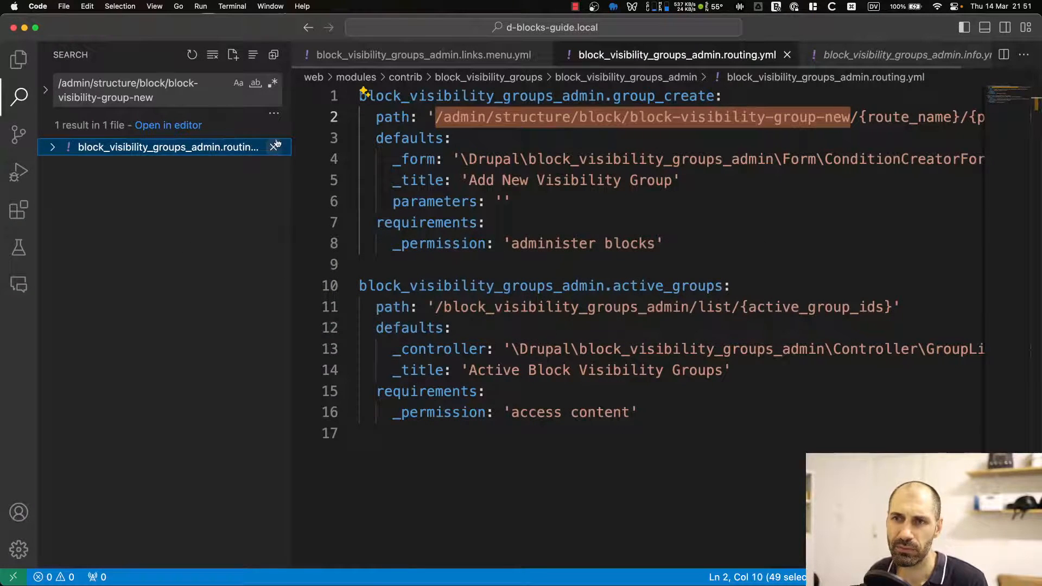
key("super+shift+e")
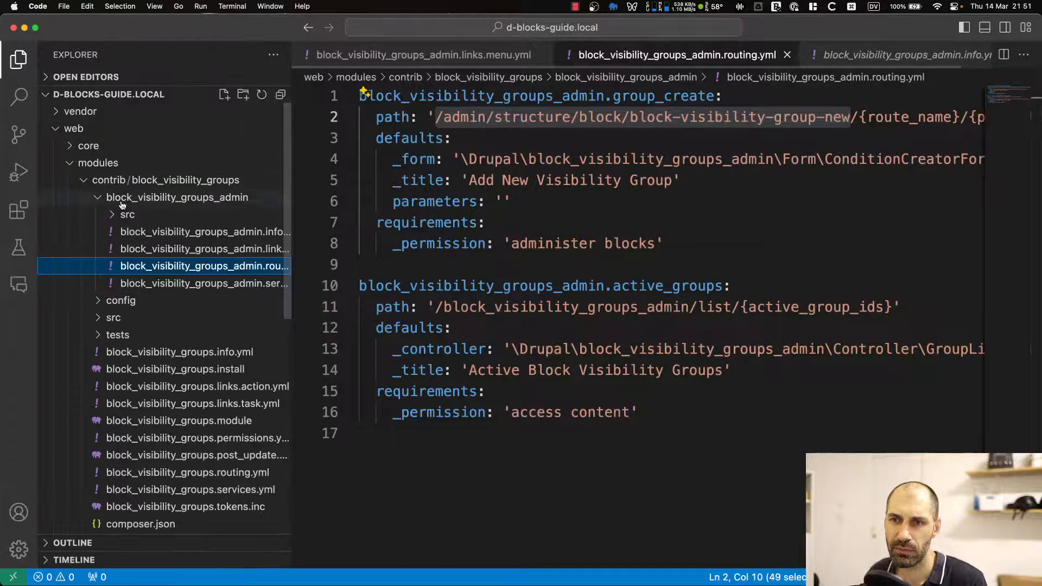
left_click(70, 162)
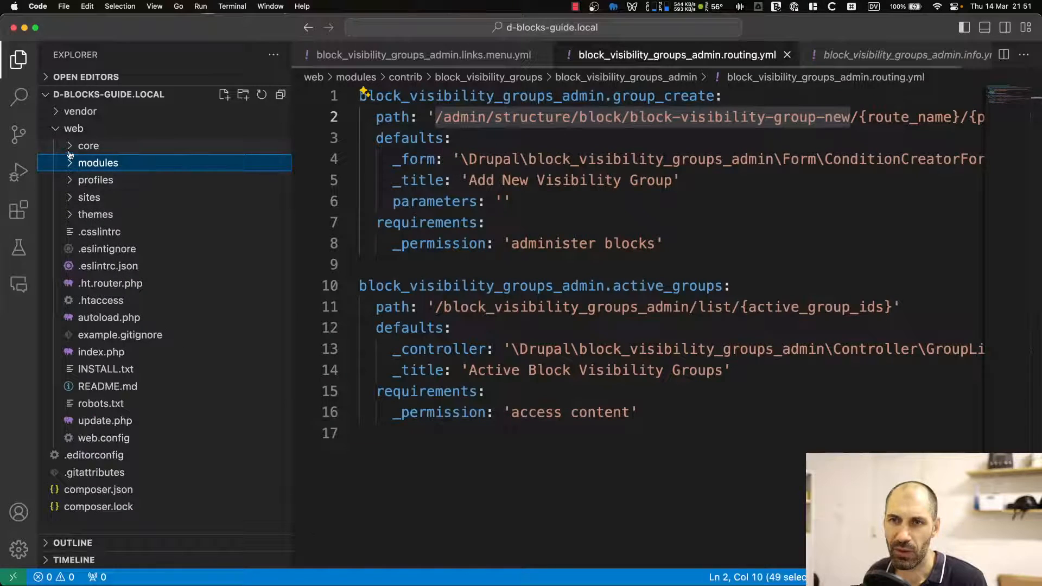
left_click(70, 163)
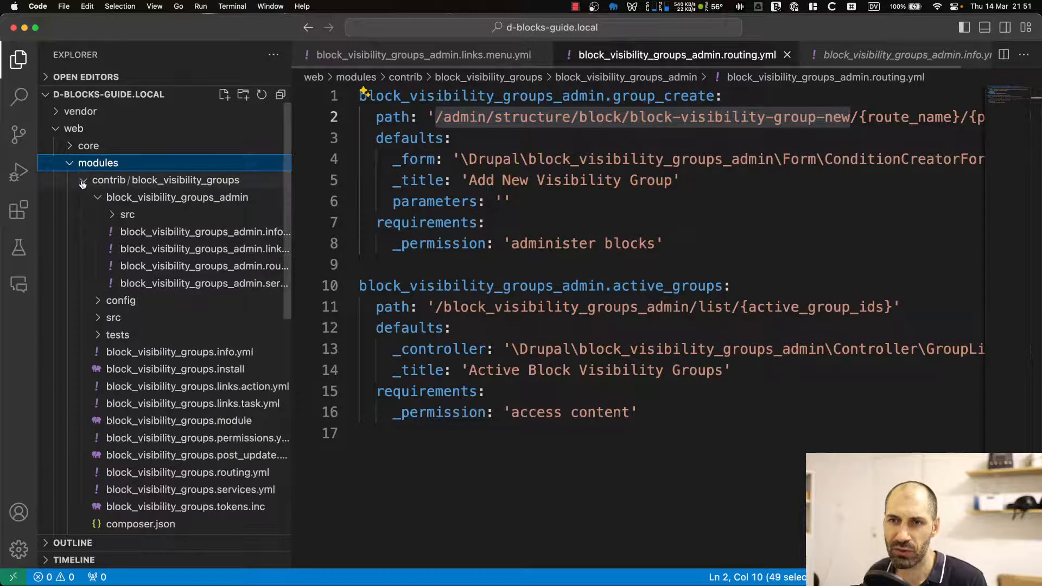
left_click(83, 180)
left_click(86, 199)
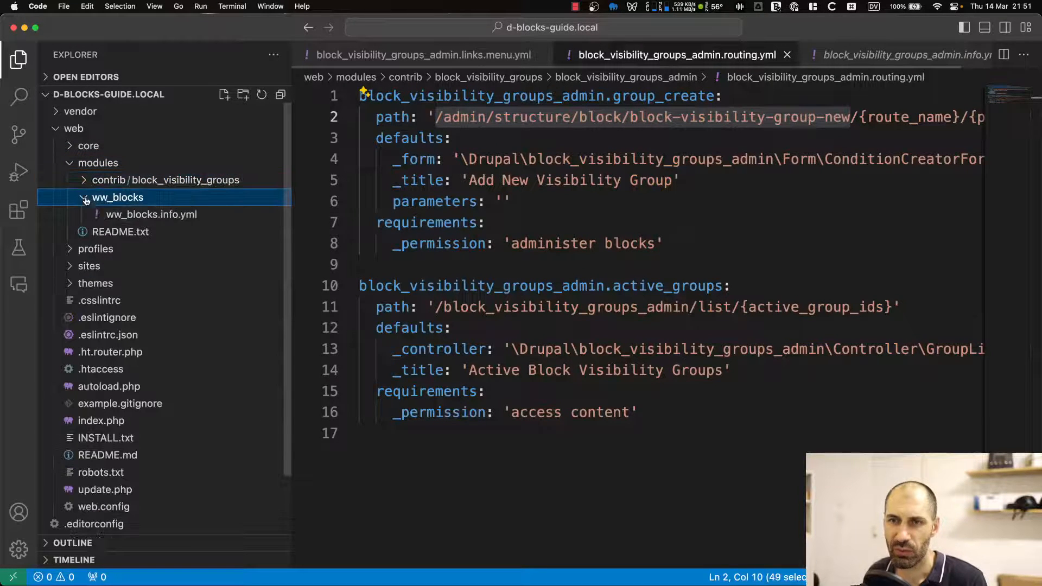
left_click(120, 213)
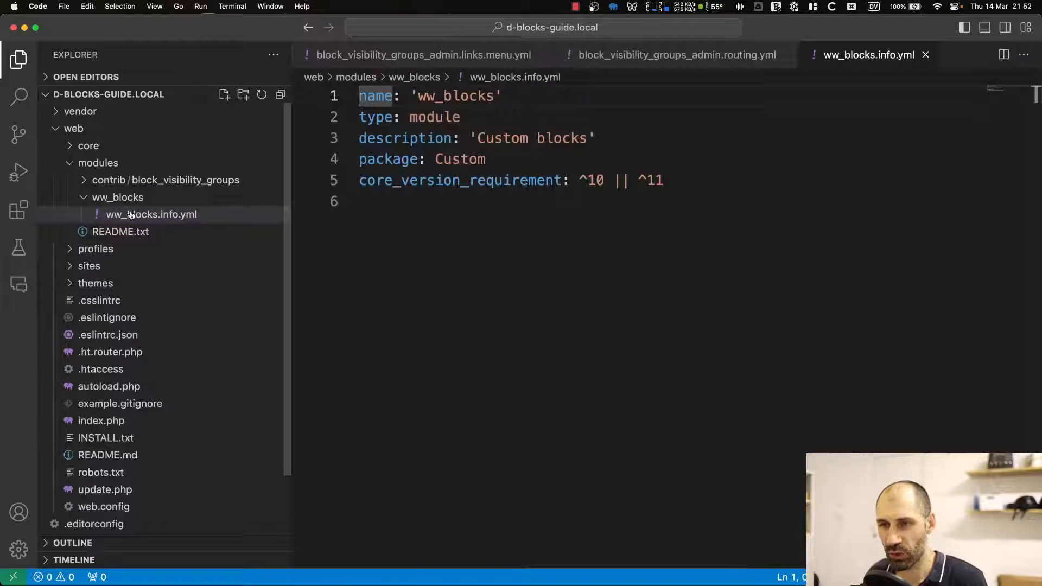
left_click_drag(665, 182, 348, 100)
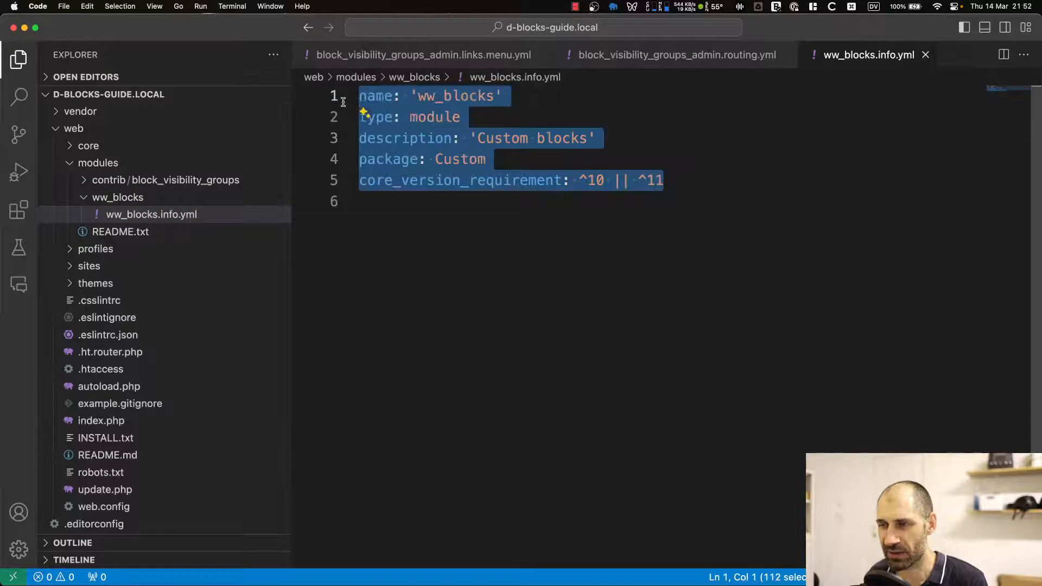
left_click(401, 130)
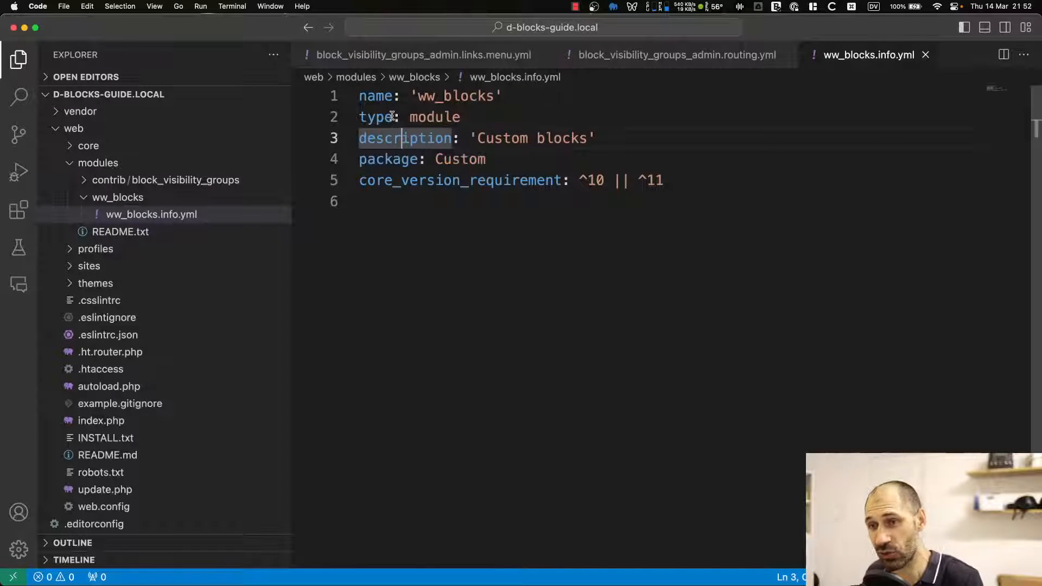
Switch to the terminal and clear the screen.
key("super+Tab")
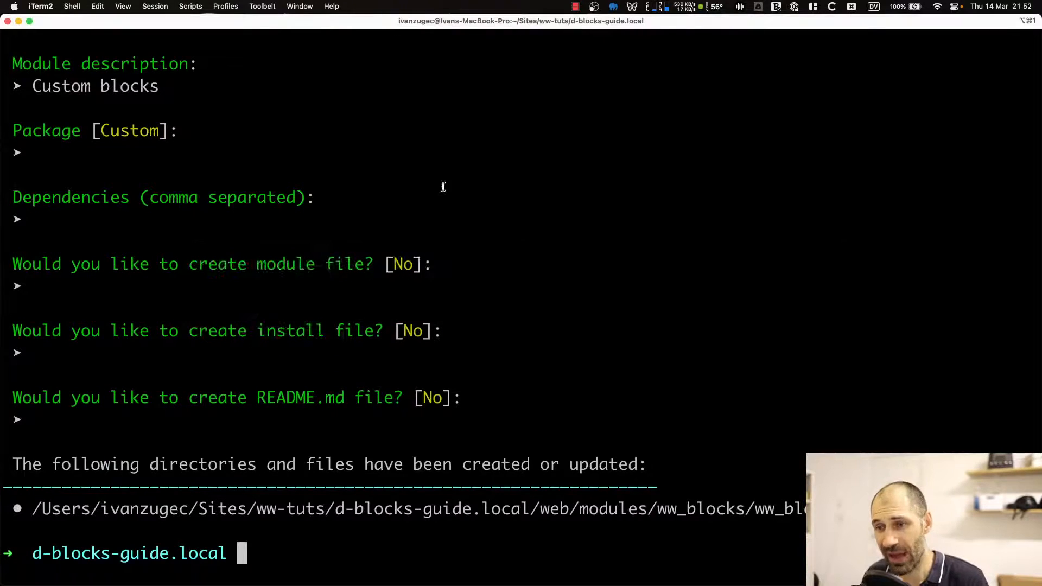
type("celar")
key("Return")
type("cela")
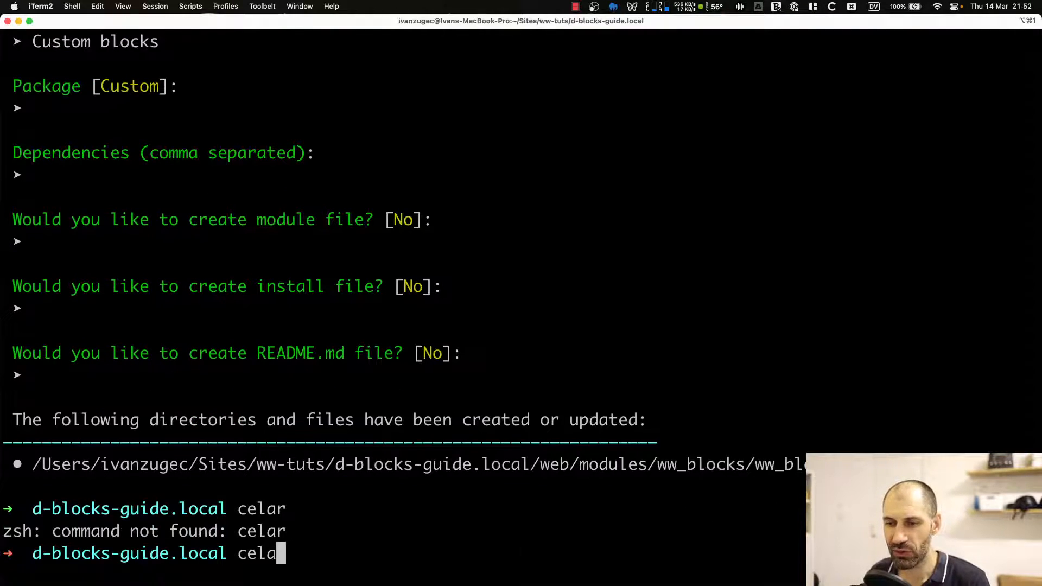
key("BackSpace")
key("BackSpace")
key("BackSpace")
type("lear")
key("Return")
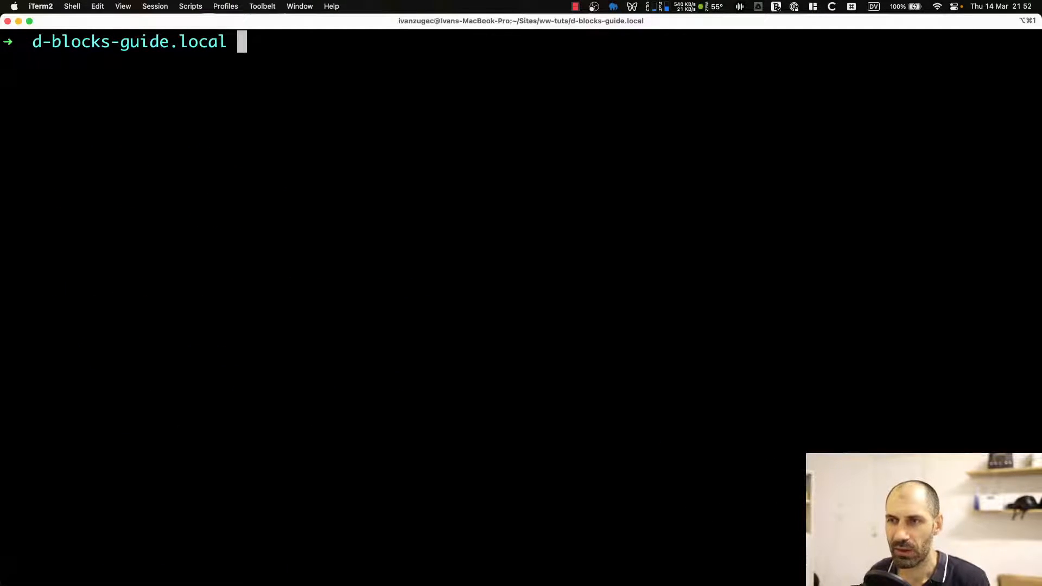
Enable the new module by running ./vendor/bin/drush en ww_blocks.
type("celar")
key("Up")
key("BackSpace")
key("BackSpace")
key("BackSpace")
key("BackSpace")
key("BackSpace")
key("BackSpace")
key("BackSpace")
key("BackSpace")
key("BackSpace")
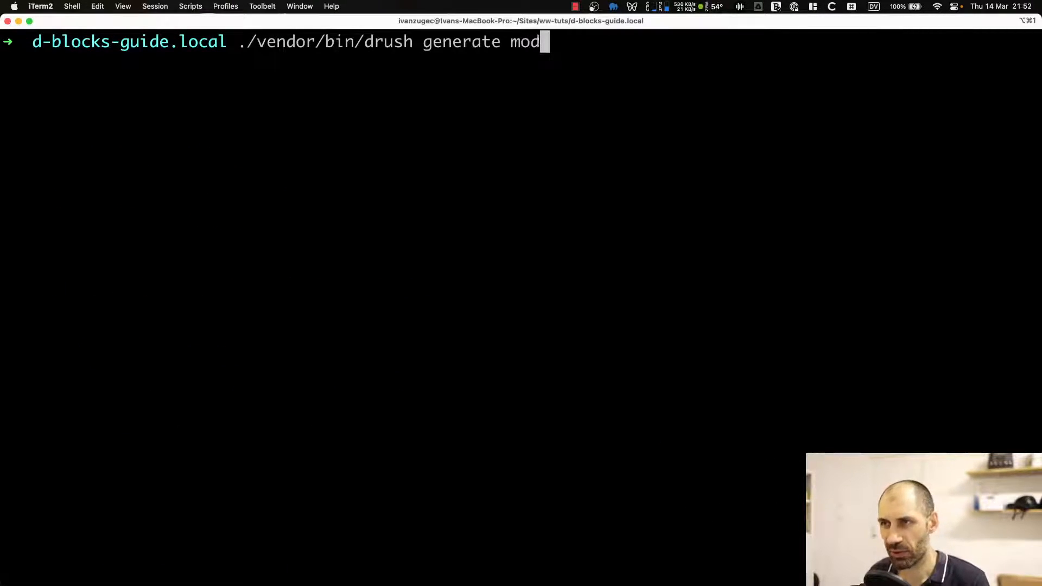
key("BackSpace")
key("BackSpace")
key("BackSpace")
key("BackSpace")
key("BackSpace")
key("BackSpace")
type("en ")
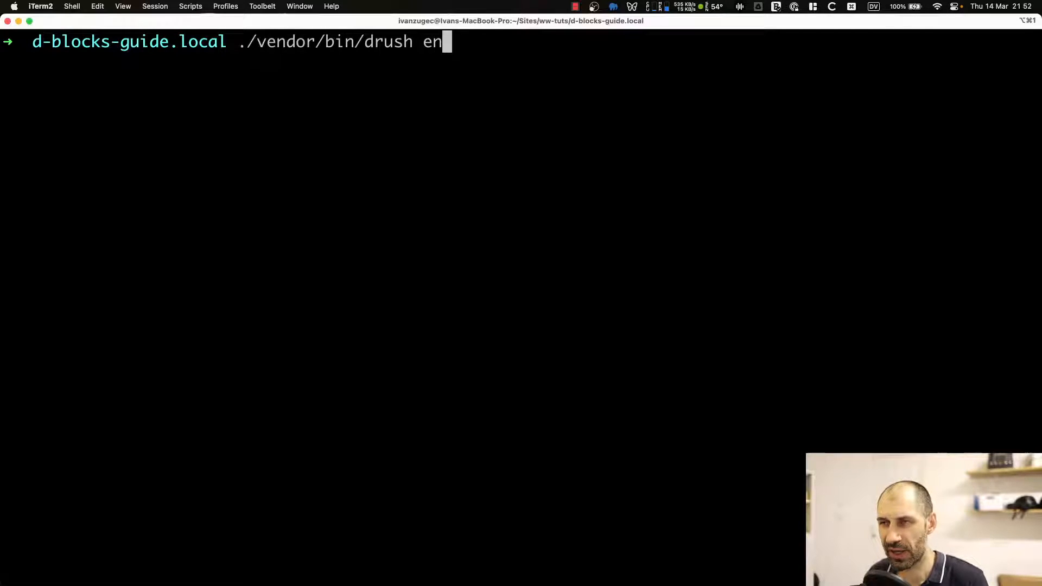
type("ww_blocks")
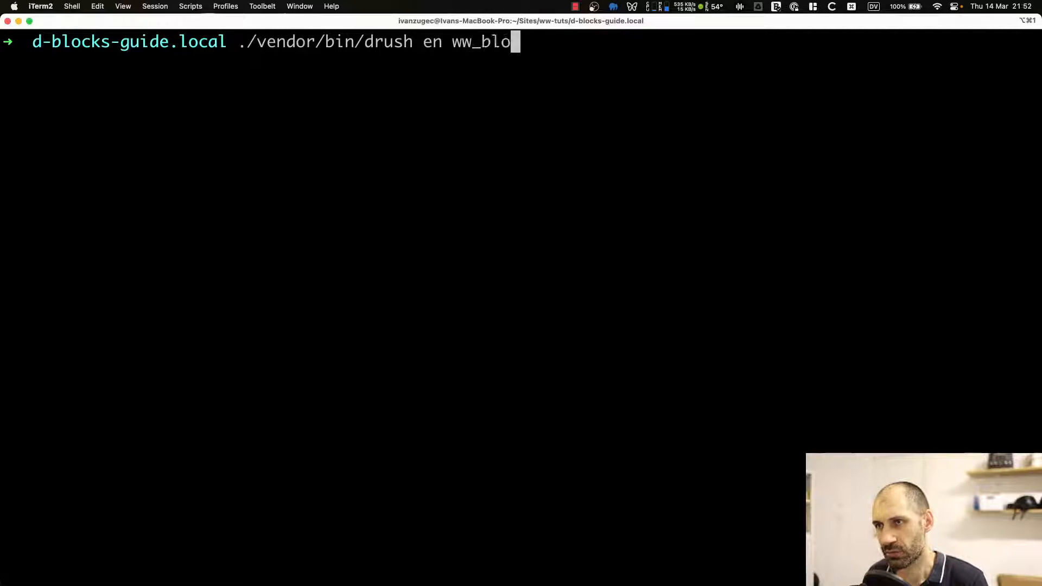
key("Return")
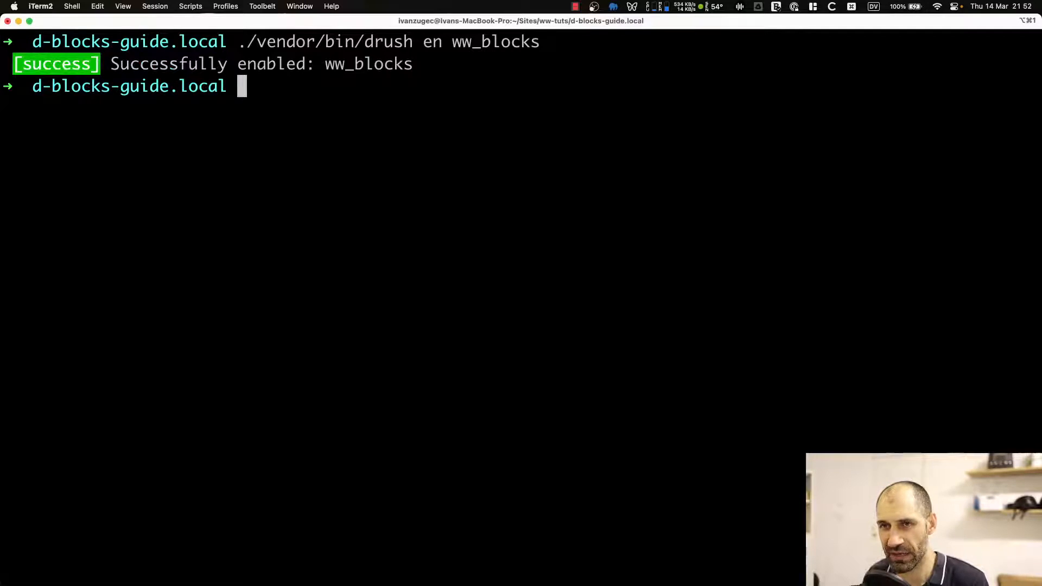
Start the block generator with ./vendor/bin/drush generate block and pick ww_blocks as the module machine name.
key("Up")
key("Up")
key("Up")
key("Up")
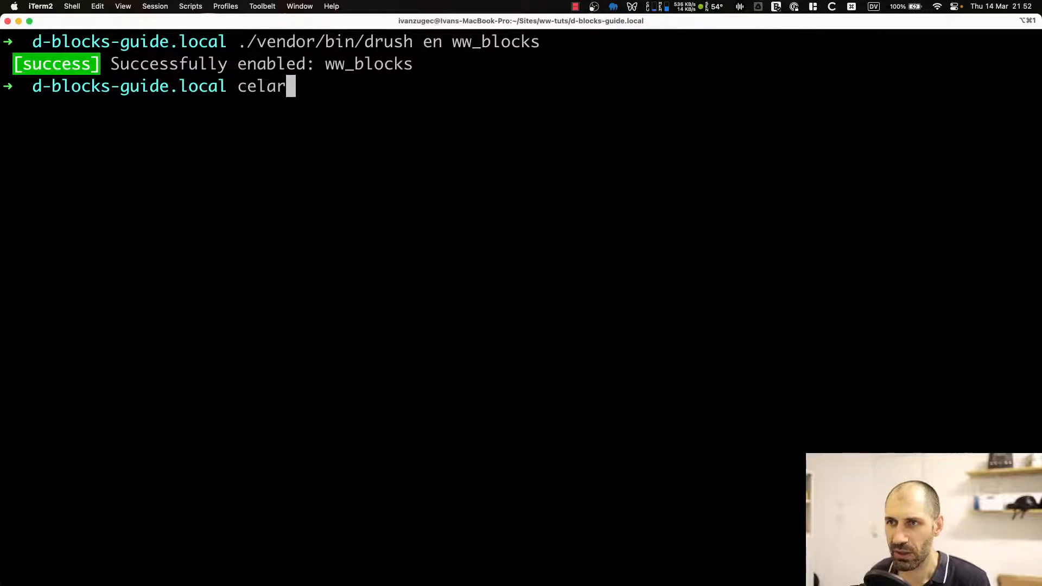
key("BackSpace")
key("BackSpace")
key("BackSpace")
key("BackSpace")
key("BackSpace")
key("BackSpace")
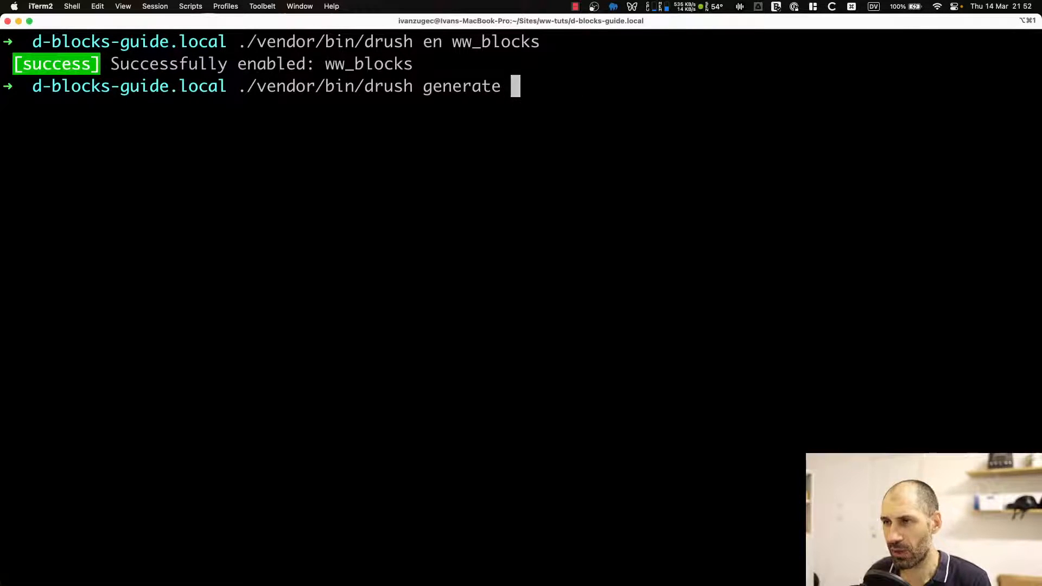
type("block")
key("Return")
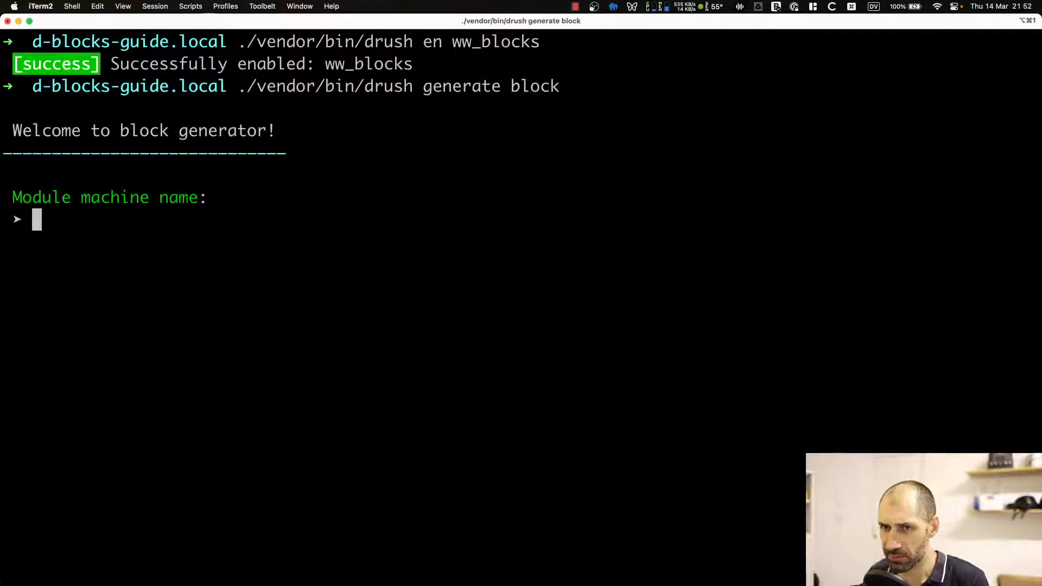
type("ww")
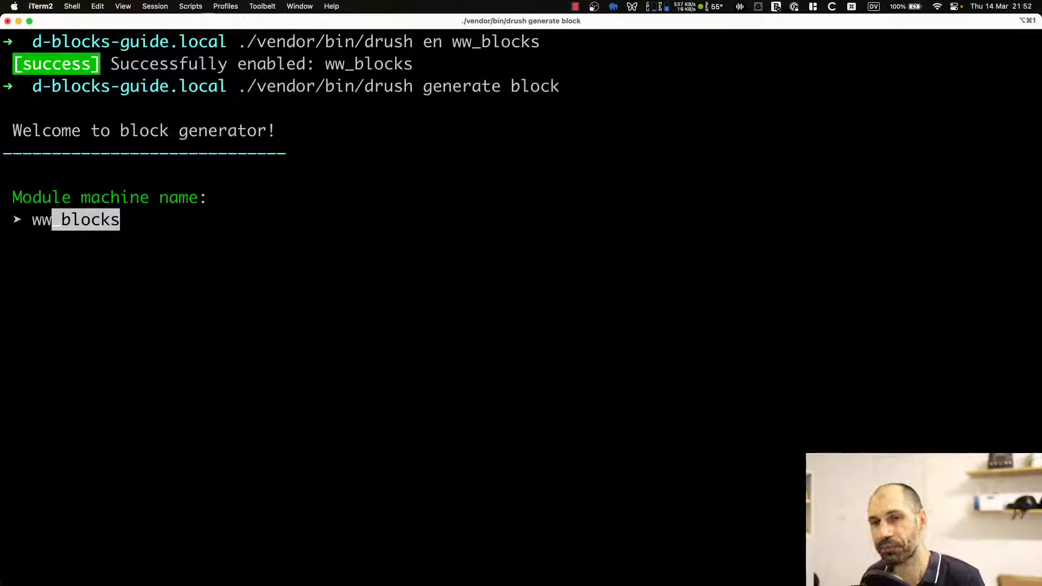
key("Tab")
key("Return")
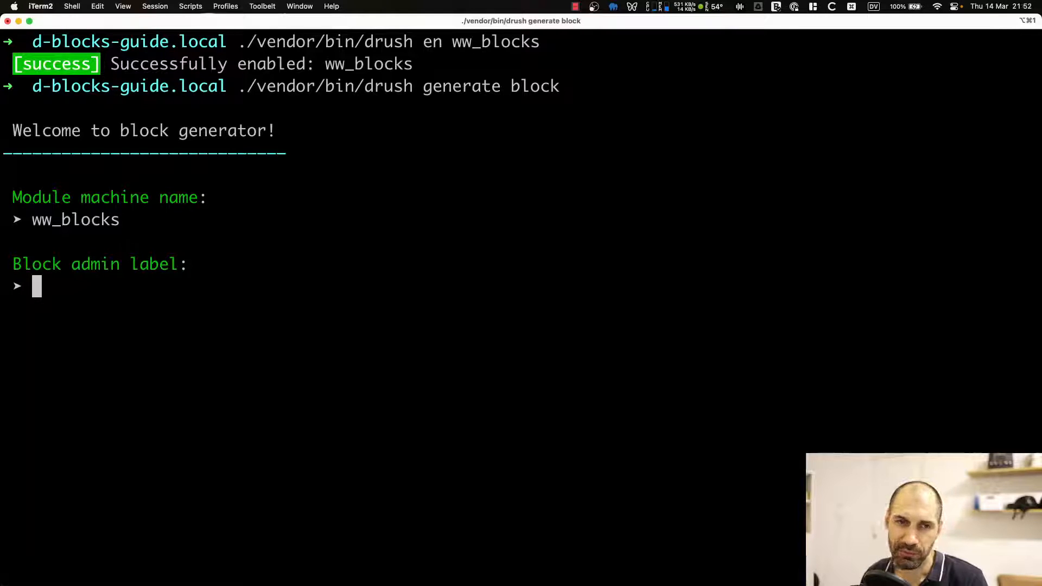
Set the block admin label to Sidebar block and accept the default plugin ID, class, category and configurable option.
type("Sidebar block")
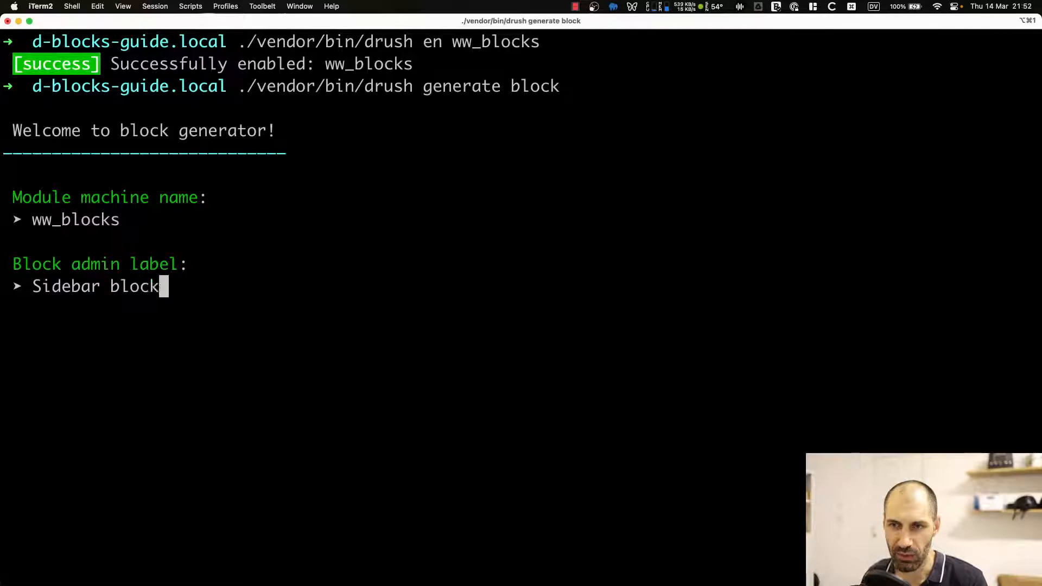
key("Return")
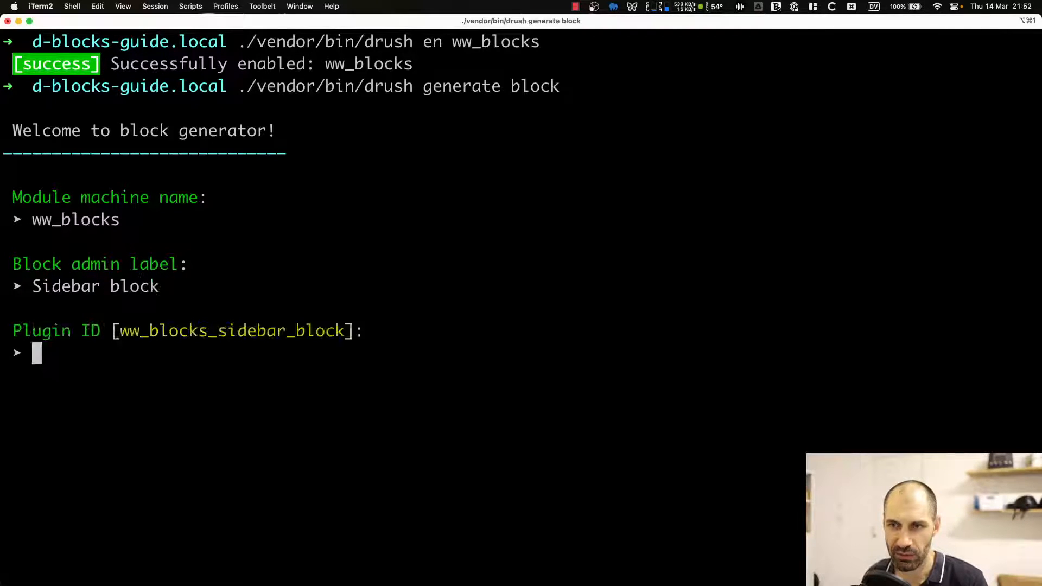
key("Return")
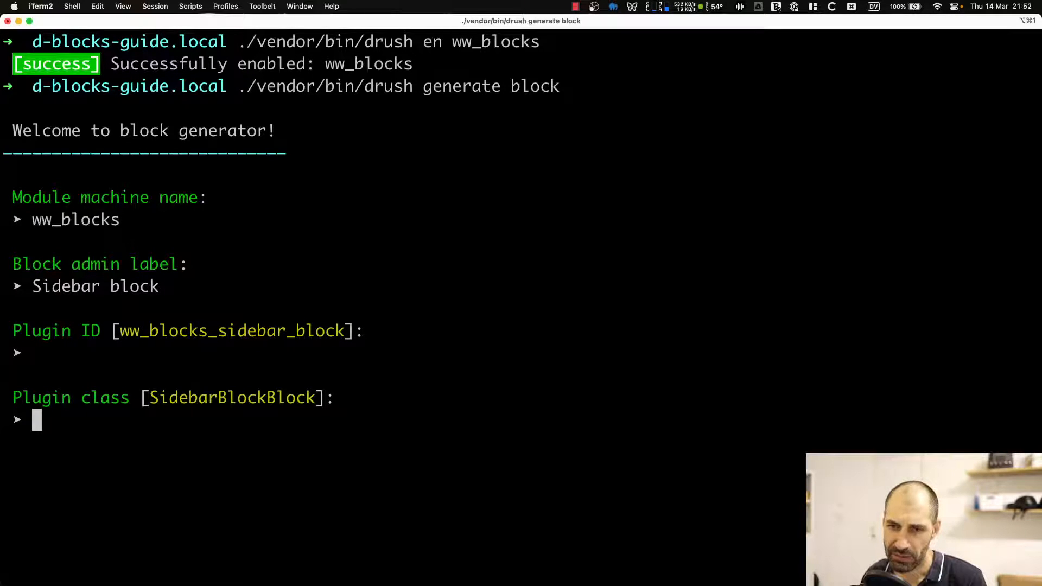
key("Return")
key("Return")
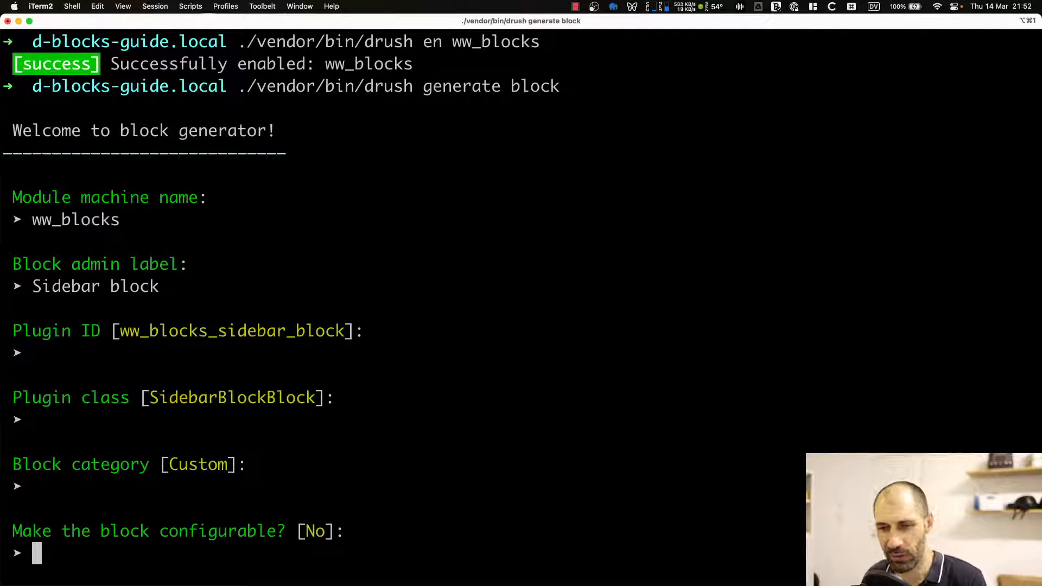
key("Return")
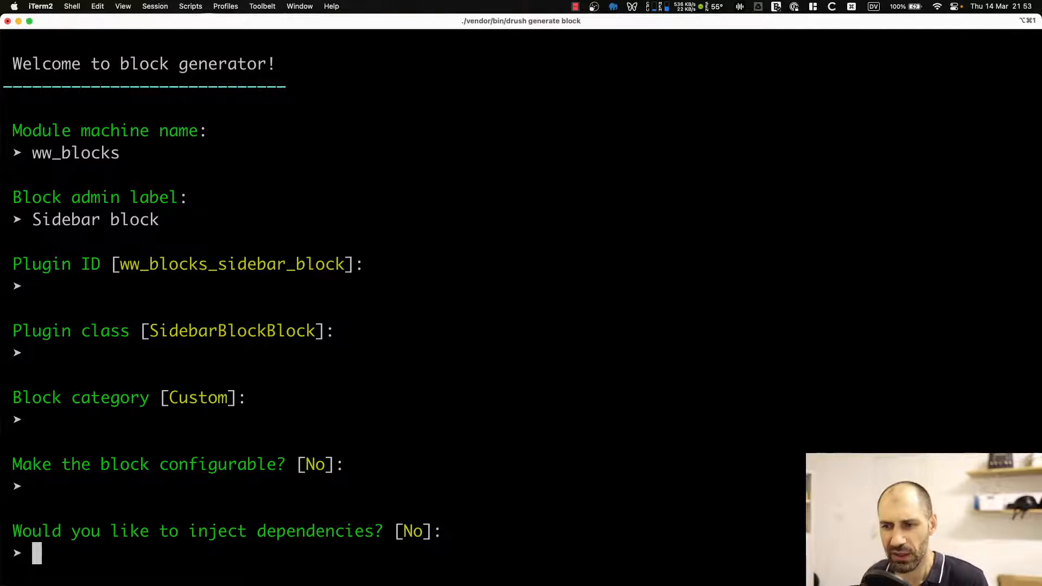
Decline dependency injection and the access callback to finish generating the Sidebar block plugin.
key("Return")
key("Return")
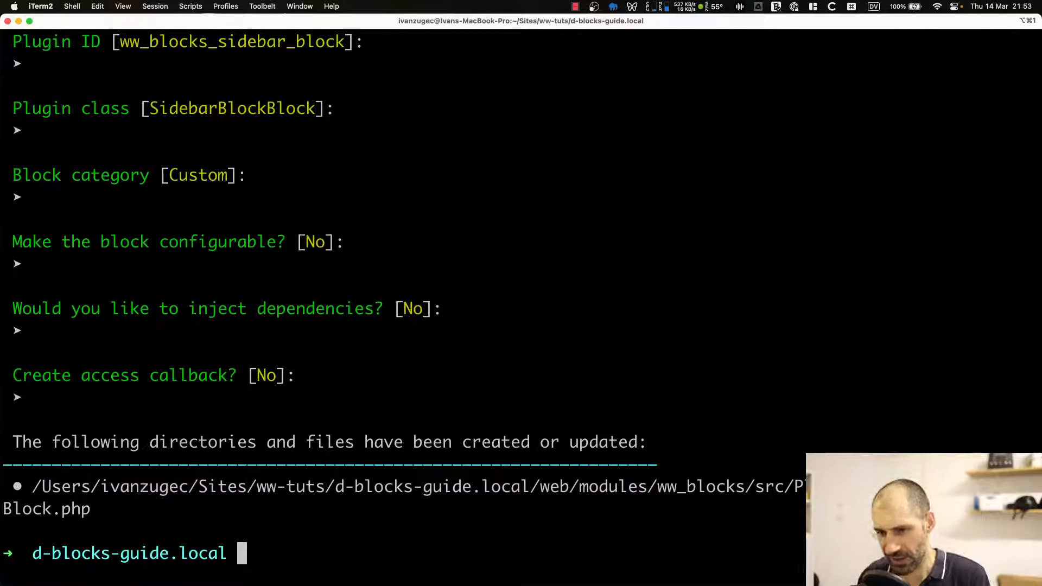
Open the generated SidebarBlockBlock.php in the editor and examine its build method.
key("super+Tab")
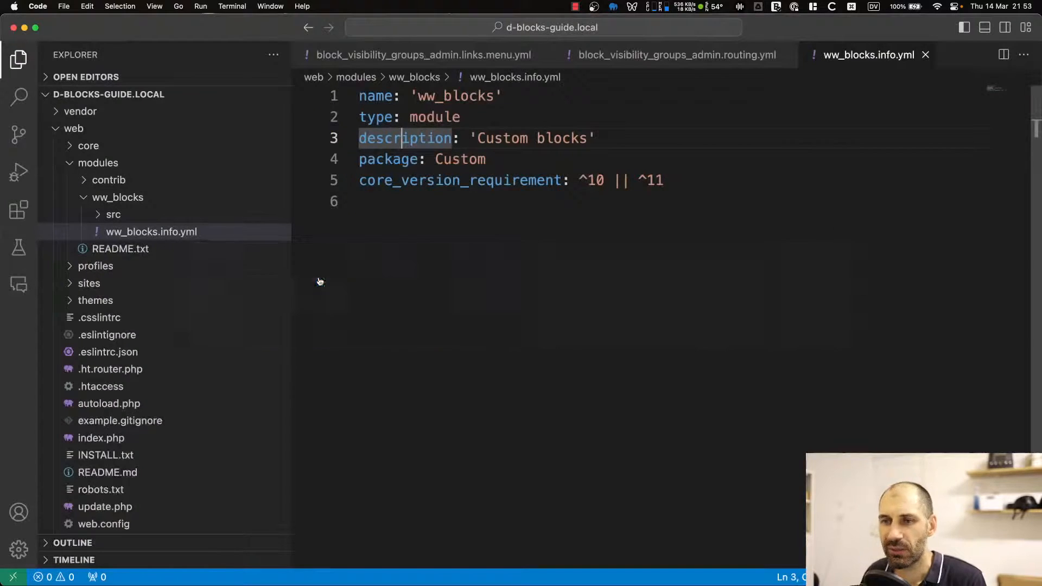
left_click(139, 214)
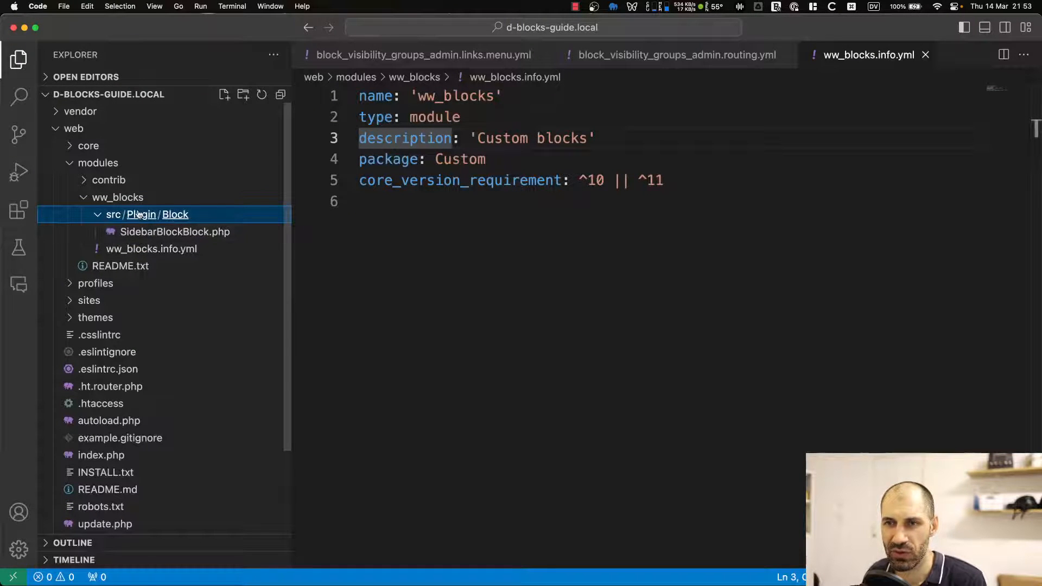
left_click(169, 233)
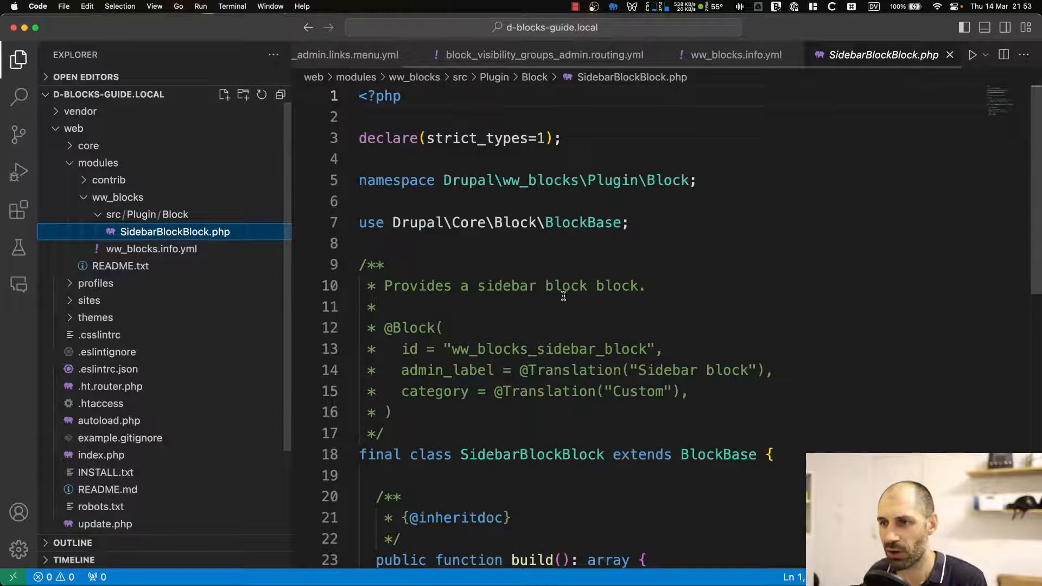
scroll(565, 294, "down", 5)
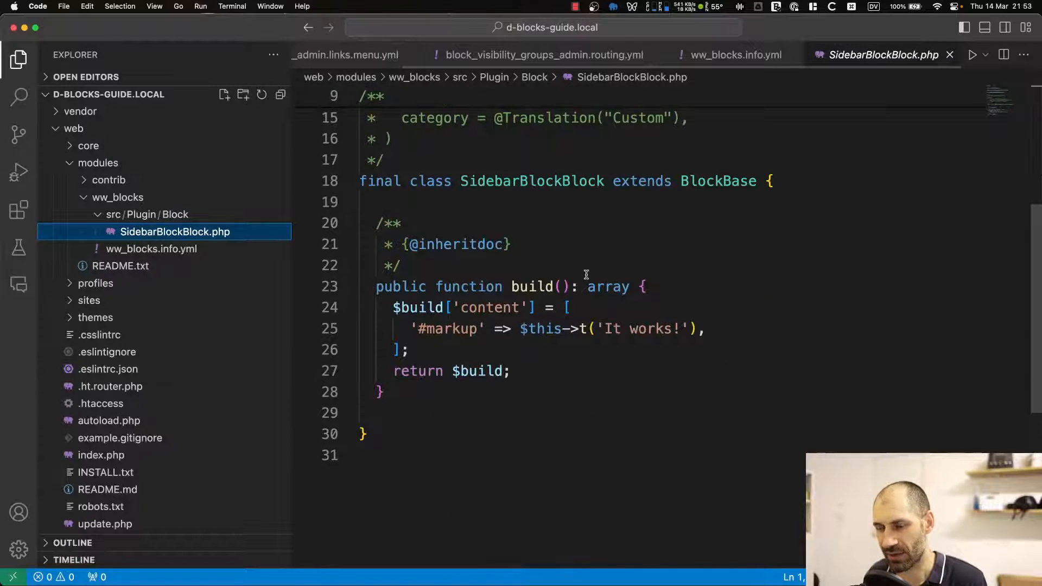
left_click_drag(672, 288, 376, 288)
left_click(392, 288)
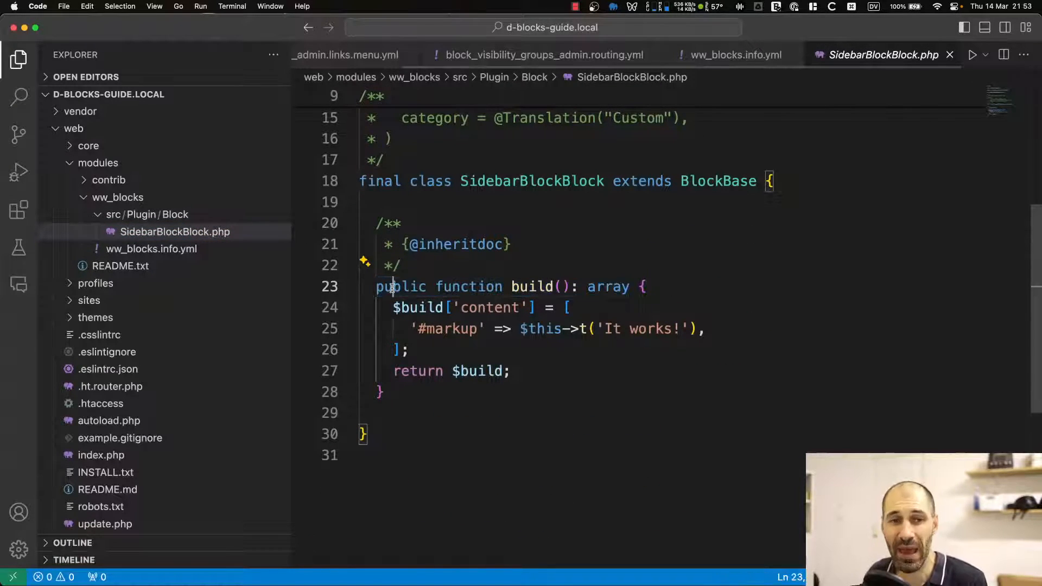
left_click(429, 335)
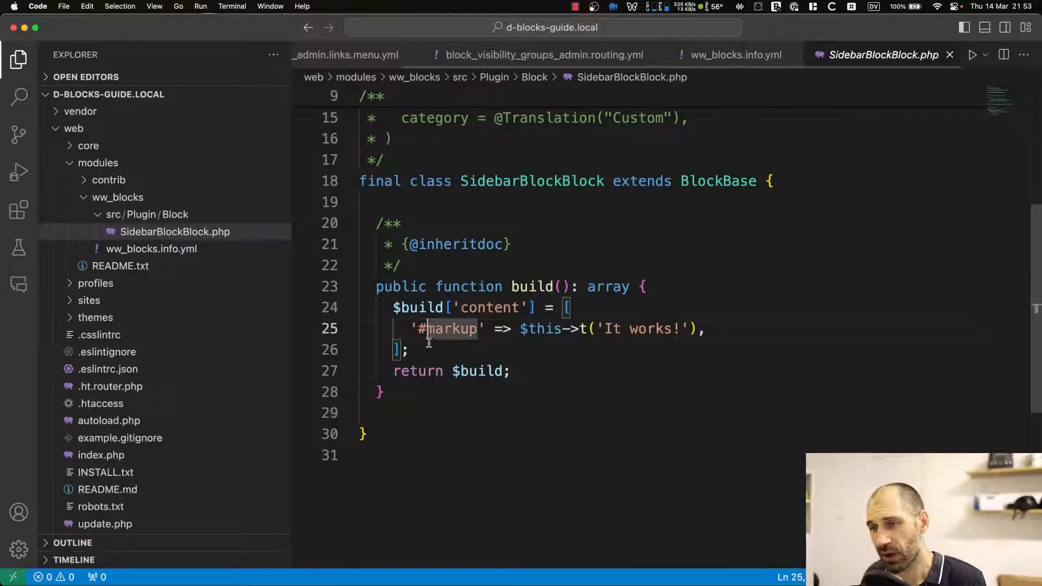
left_click_drag(430, 352, 359, 307)
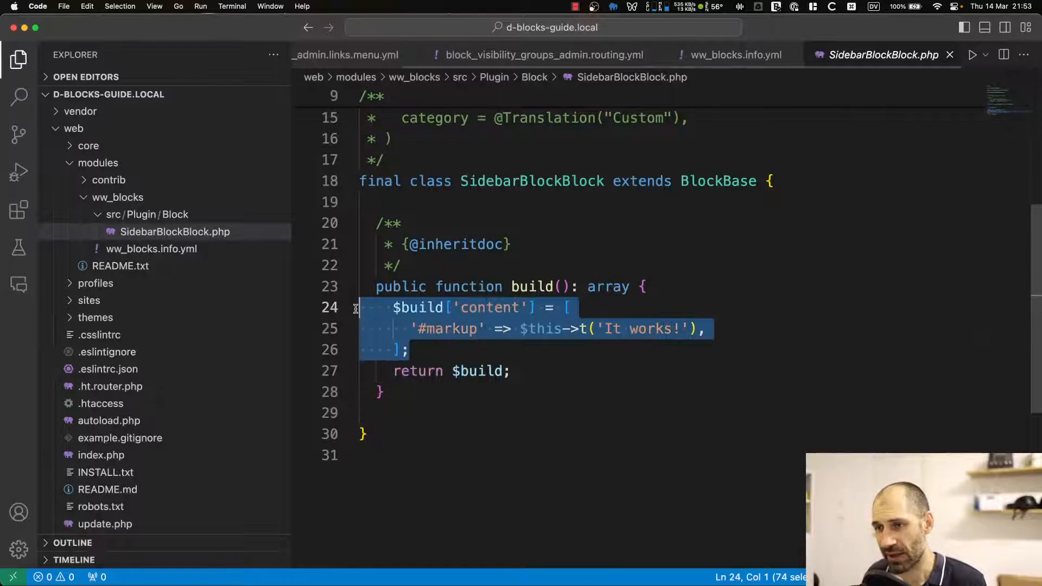
left_click(465, 309)
left_click(601, 310)
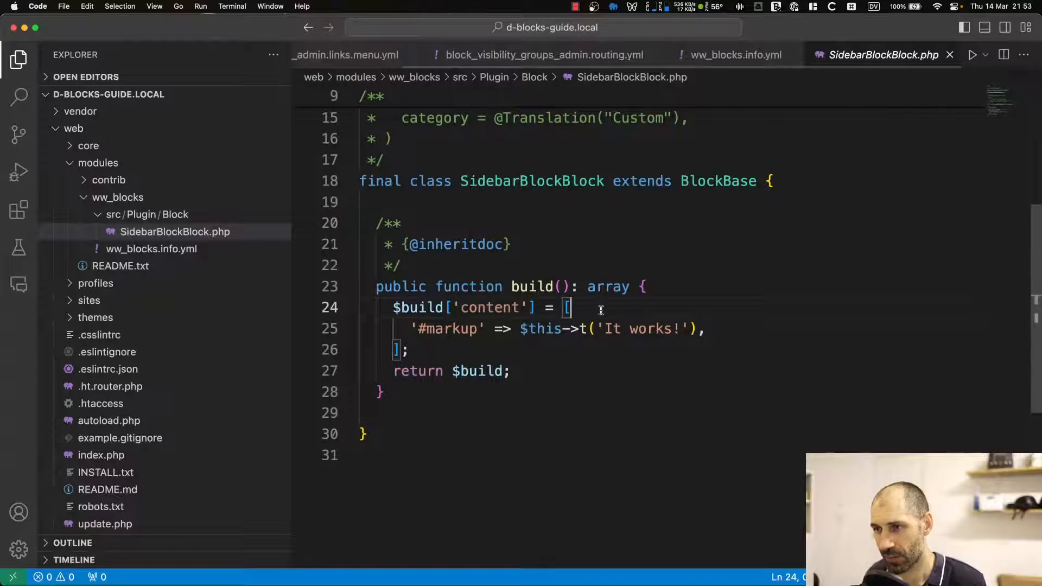
Open the Block layout page in the browser and start placing a block in the Sidebar region.
key("super+Tab")
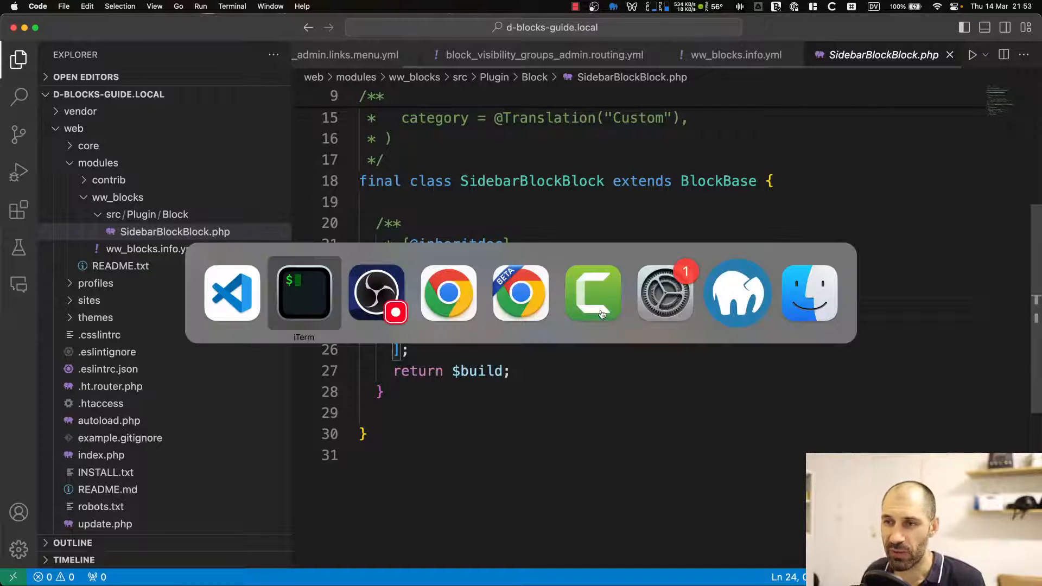
left_click(520, 297)
scroll(394, 229, "up", 5)
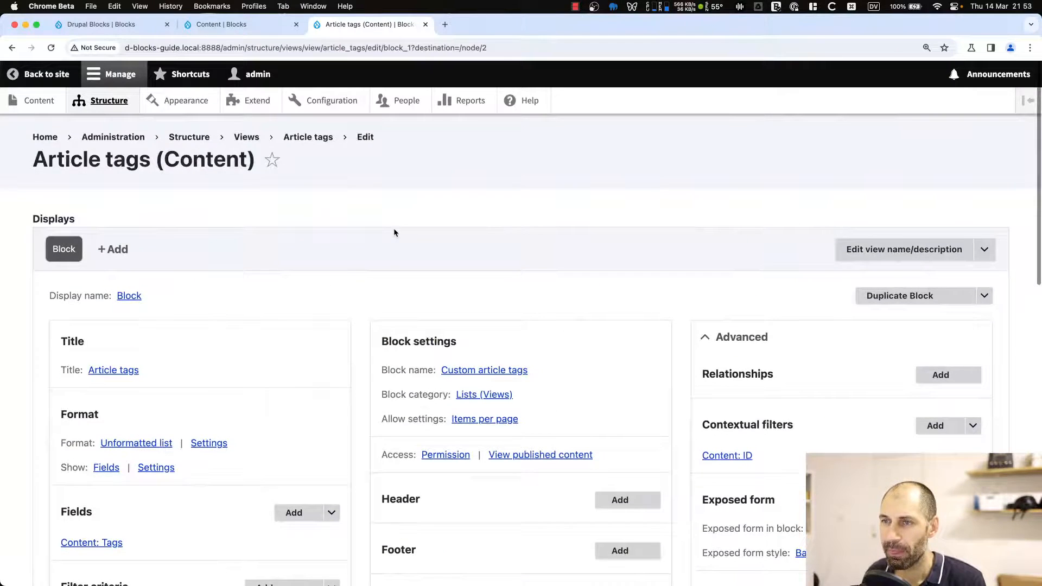
left_click(108, 104)
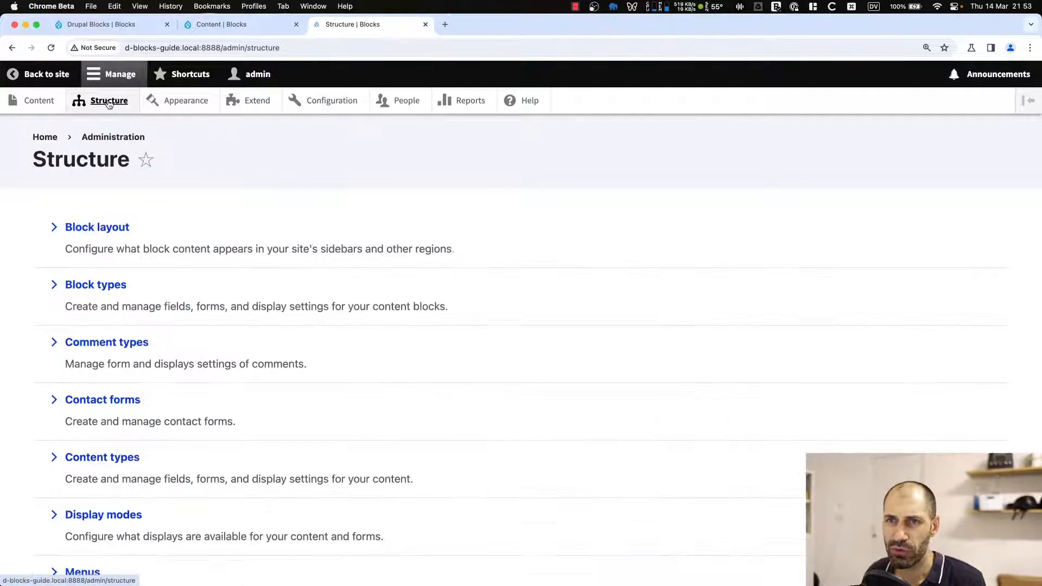
left_click(90, 231)
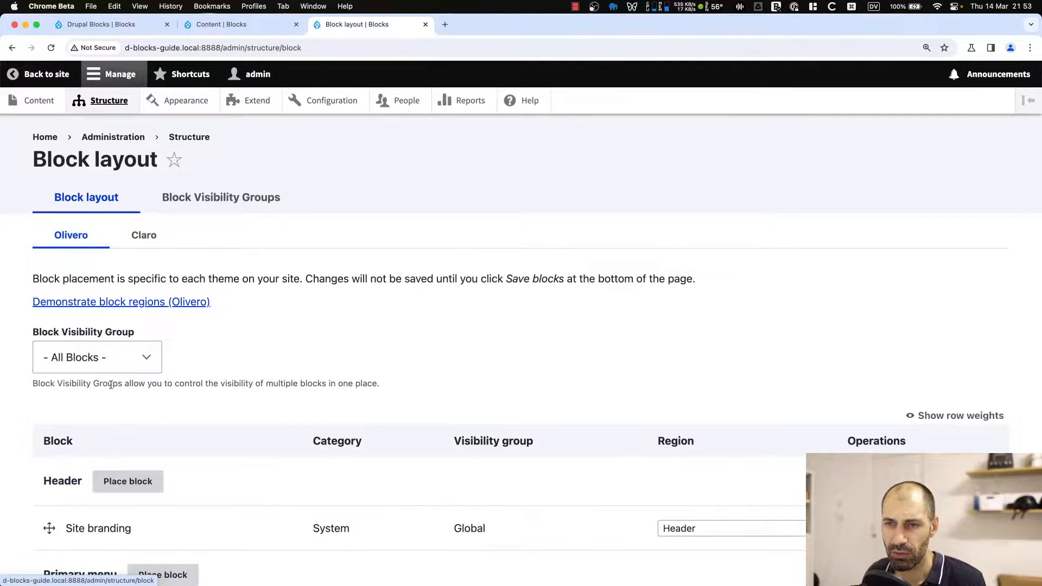
scroll(114, 411, "down", 15)
scroll(116, 412, "down", 10)
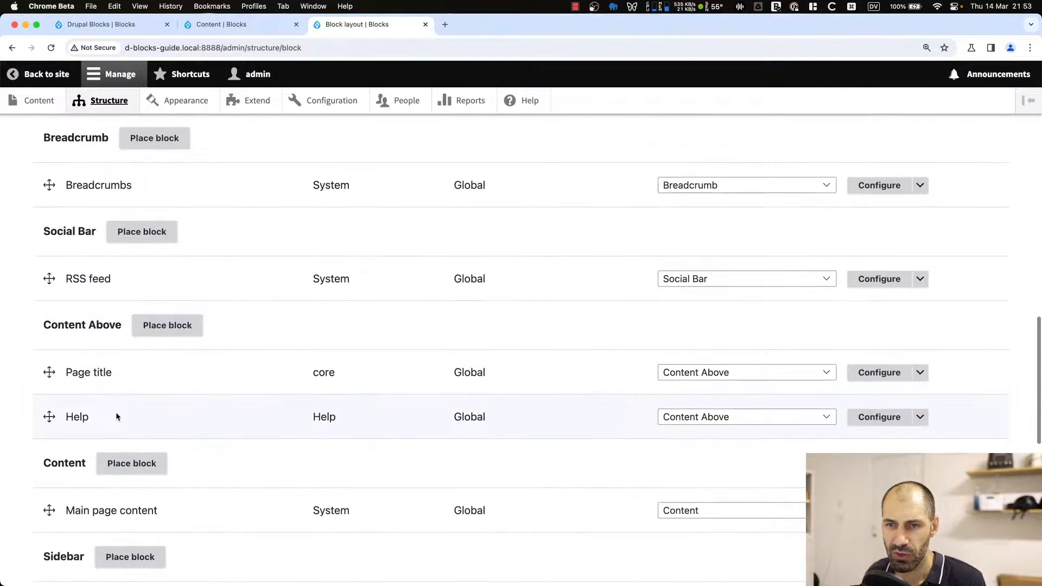
left_click(121, 402)
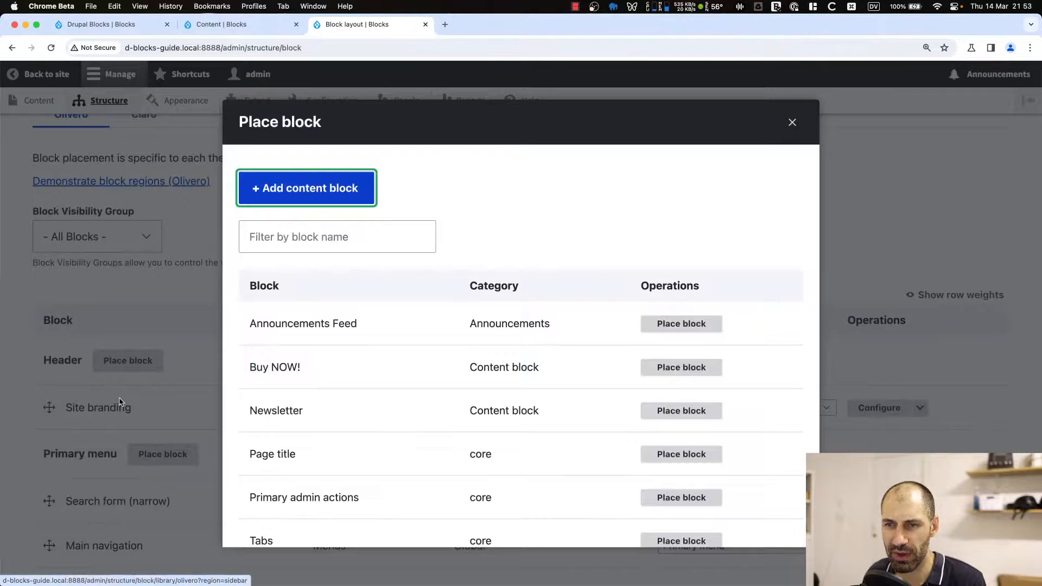
left_click(274, 245)
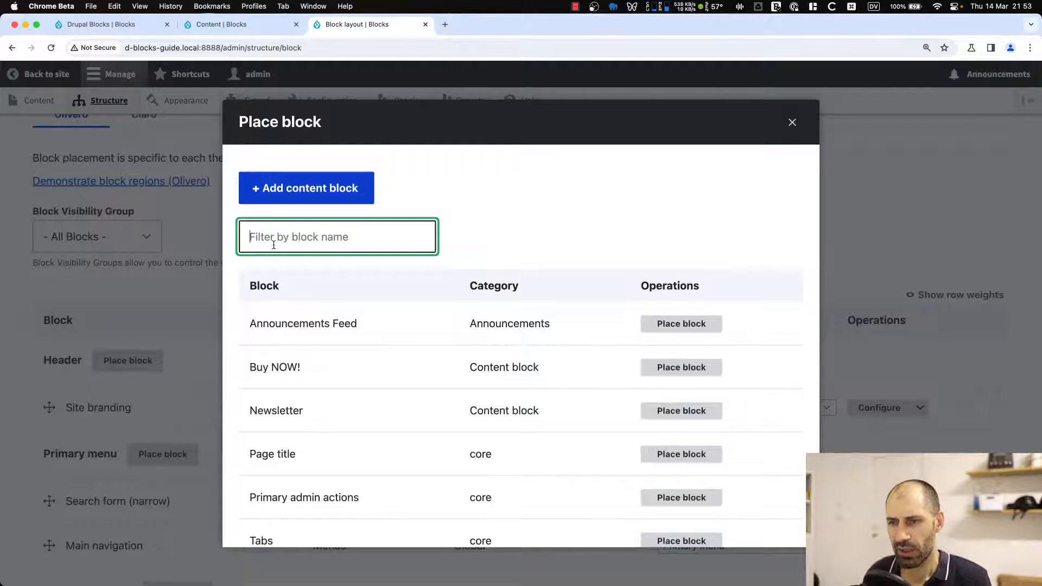
Check the block's admin label in the plugin annotation.
key("super+Tab")
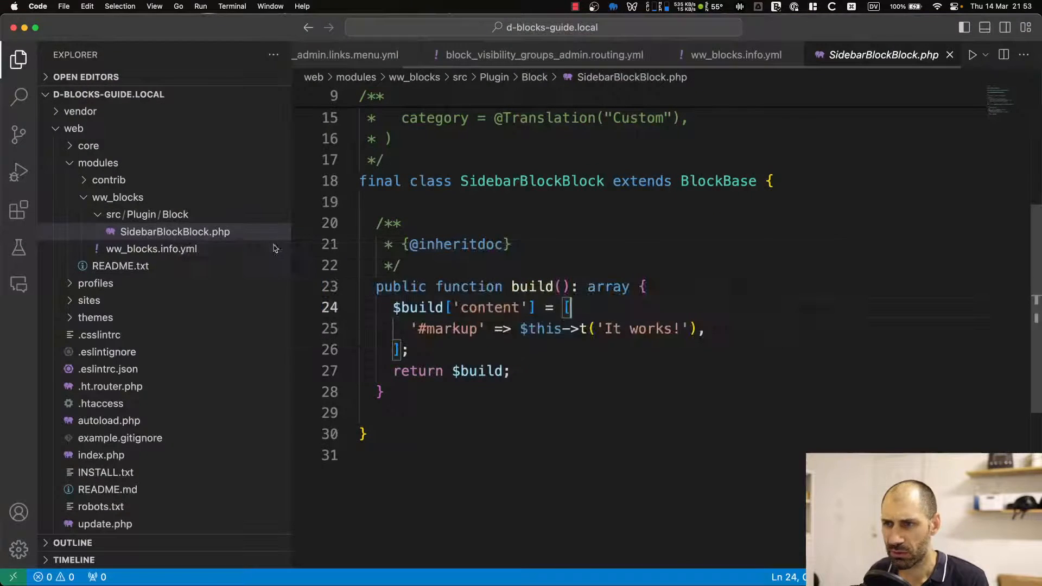
scroll(609, 249, "up", 4)
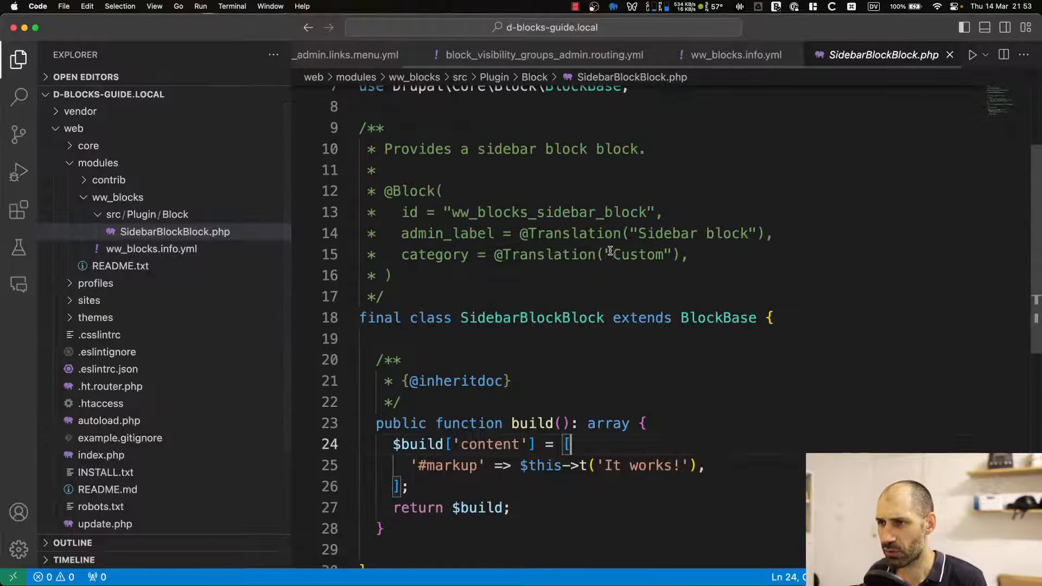
key("super+Tab")
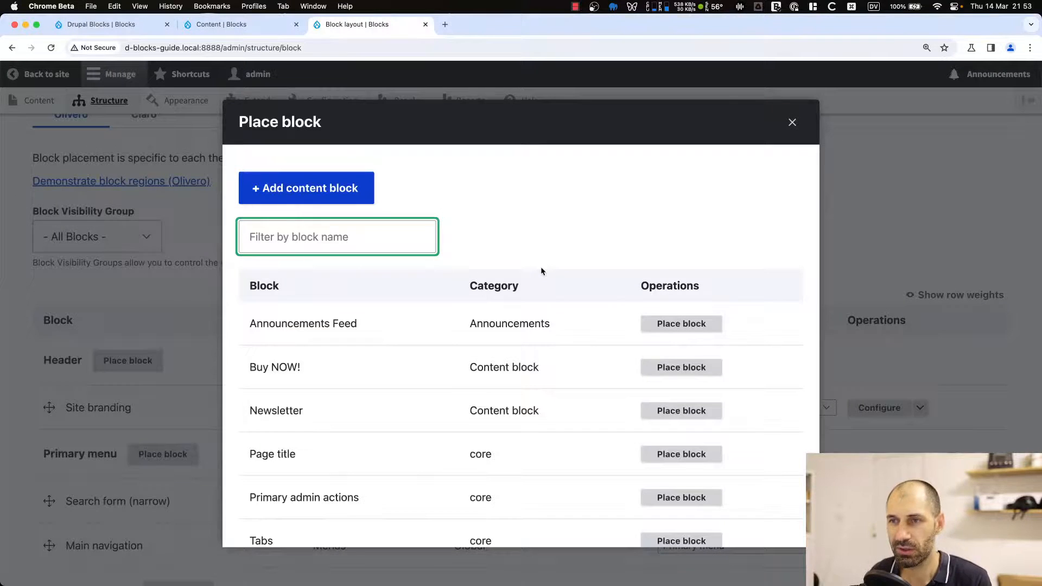
Filter the block list by side and place the Sidebar block in the Sidebar region with default settings.
type("side")
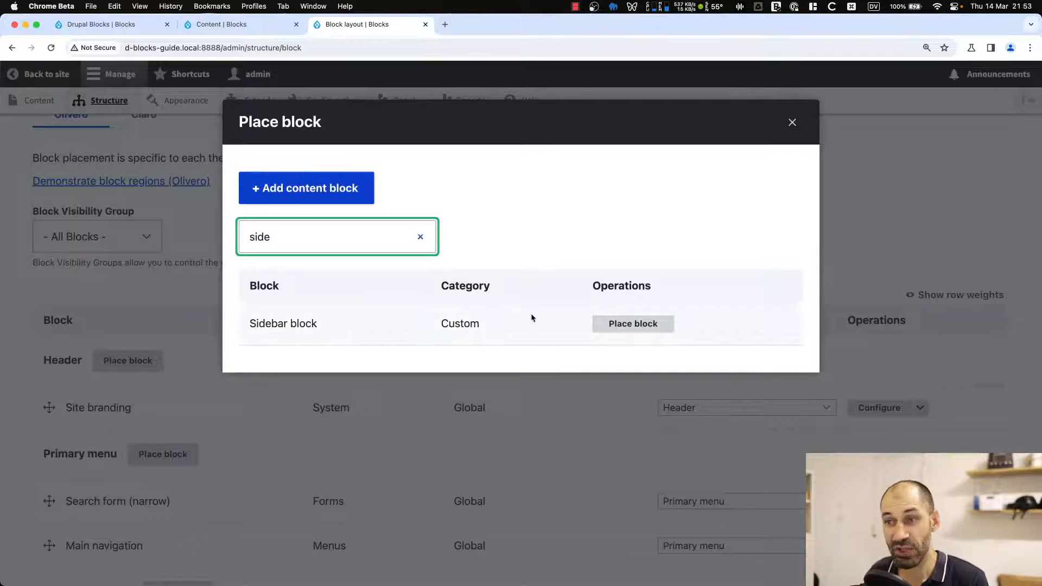
left_click_drag(531, 317, 246, 324)
left_click(339, 322)
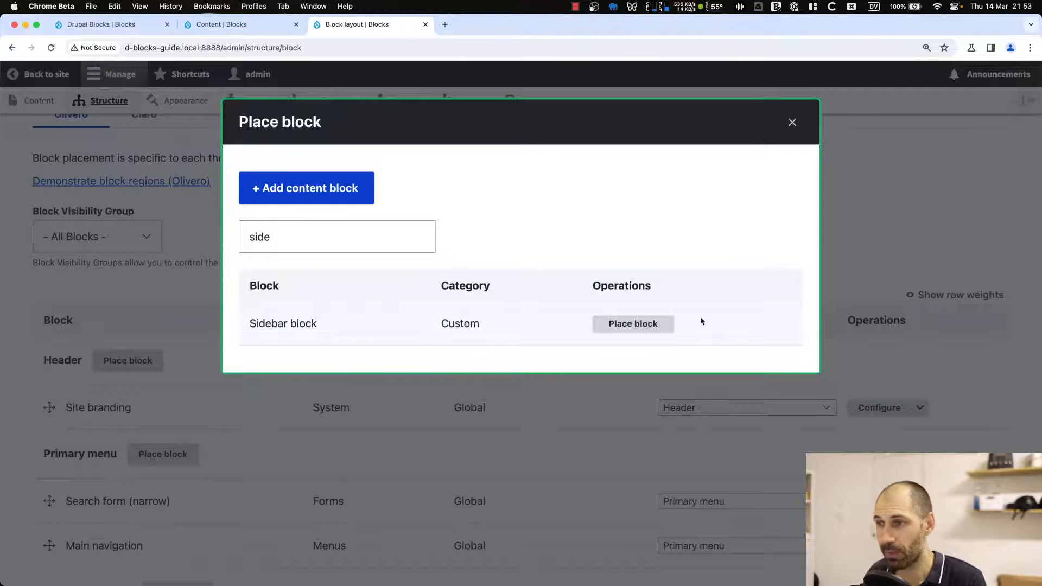
left_click(654, 330)
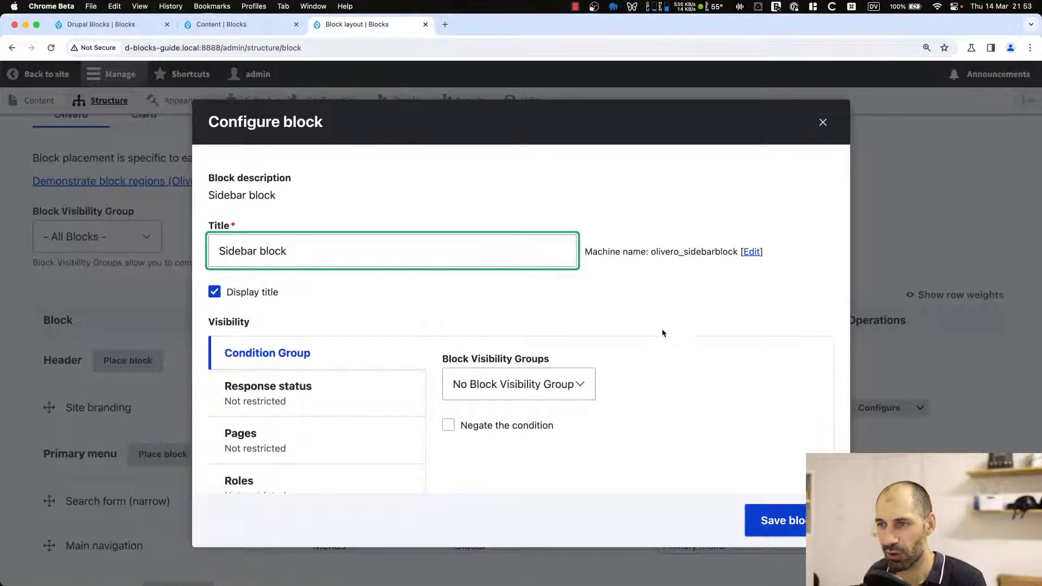
scroll(328, 356, "down", 2)
scroll(330, 358, "down", 2)
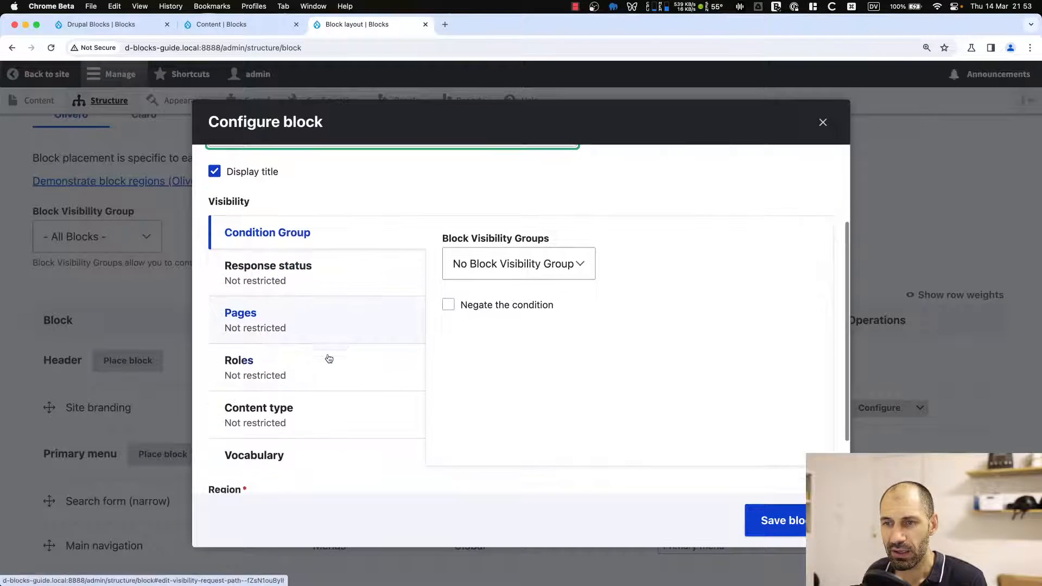
left_click(760, 522)
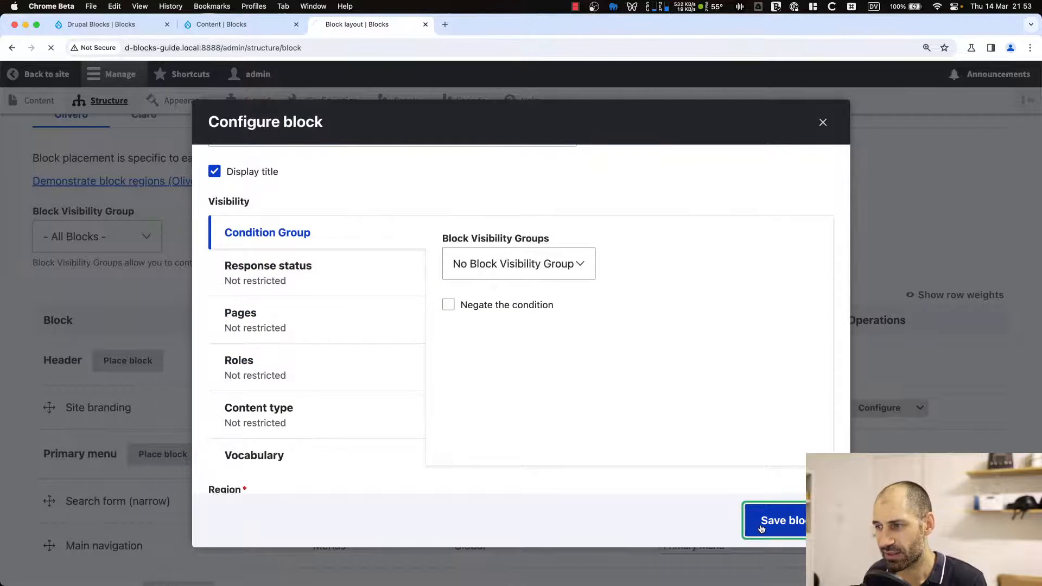
Open the homepage and inspect the Sidebar block's output in the sidebar.
scroll(166, 386, "down", 7)
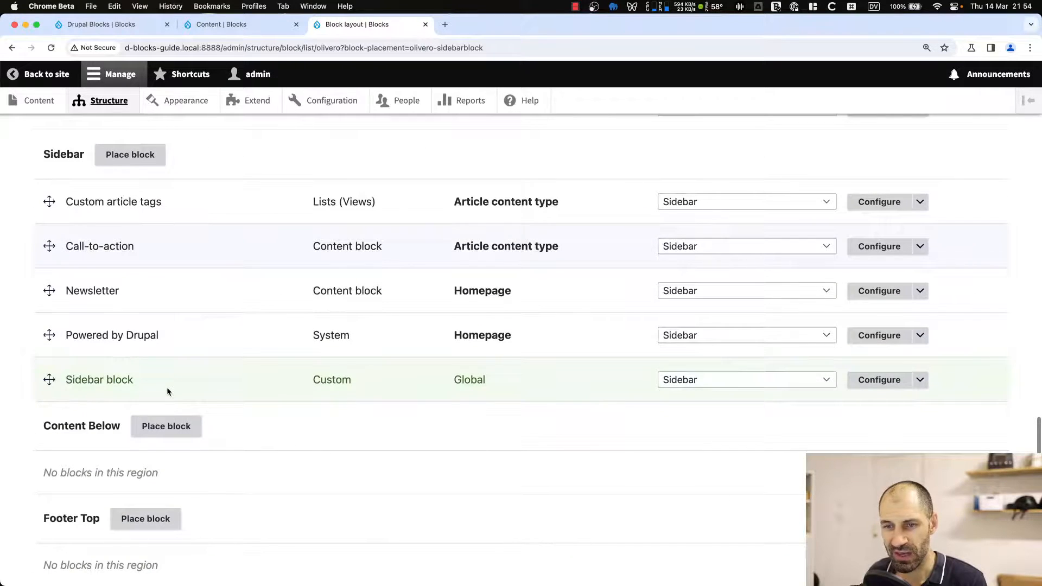
left_click(77, 507)
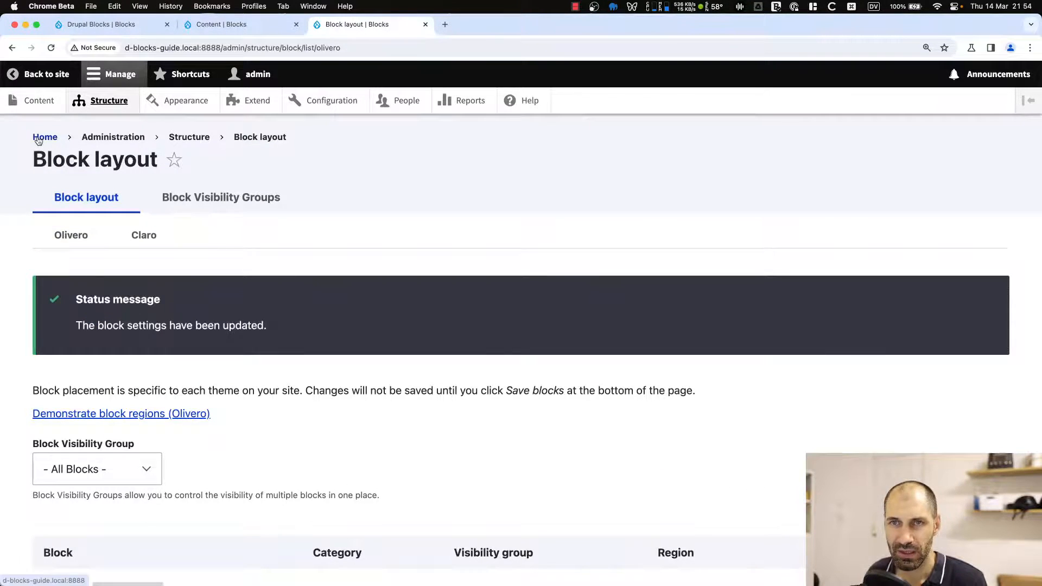
left_click(38, 138)
scroll(365, 344, "down", 2)
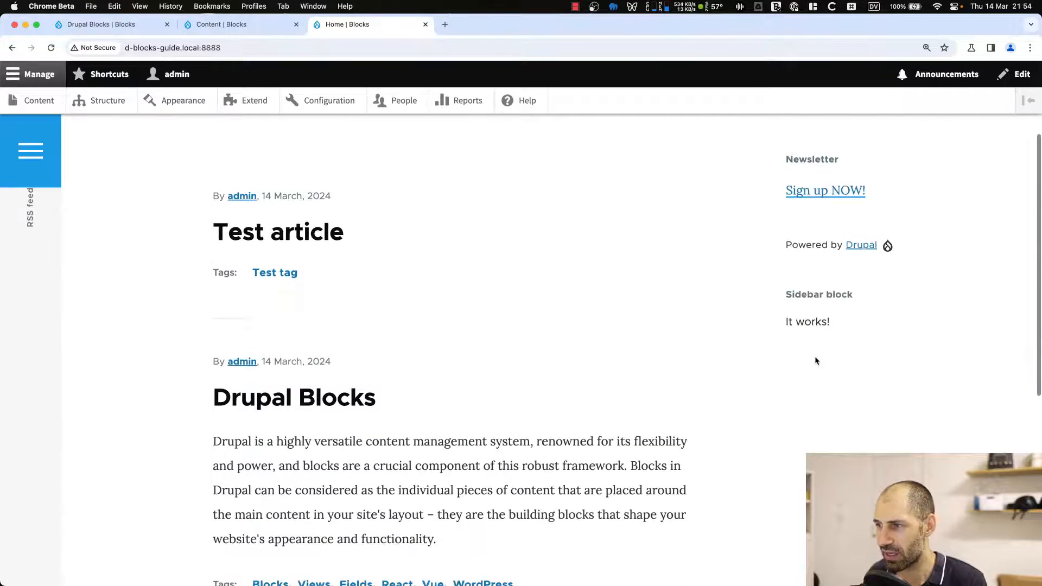
left_click_drag(831, 322, 779, 326)
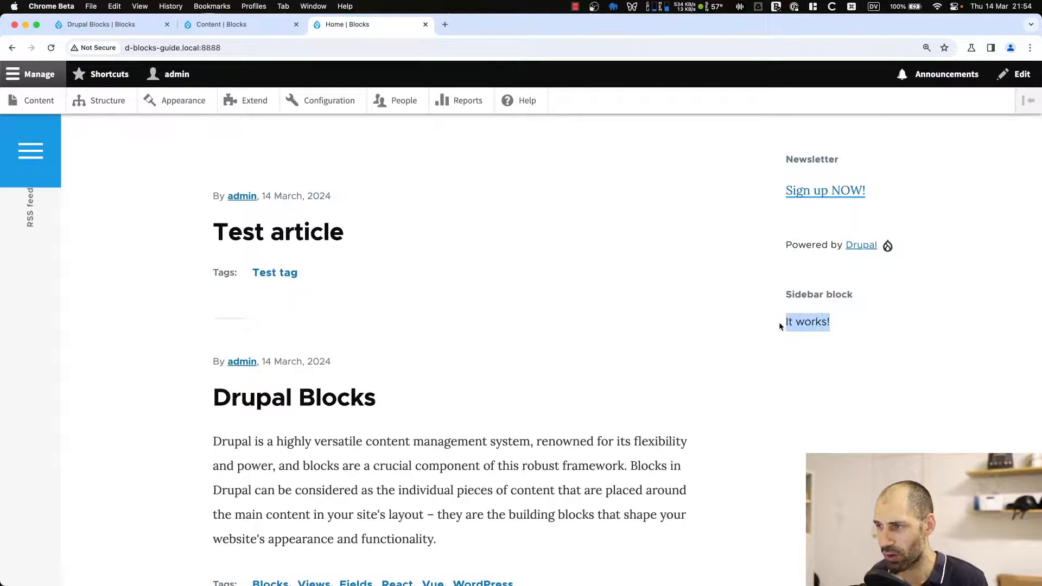
left_click(830, 325)
Append sixteen exclamation marks to the 'It works!' markup text in the build method and save the file.
key("super+Tab")
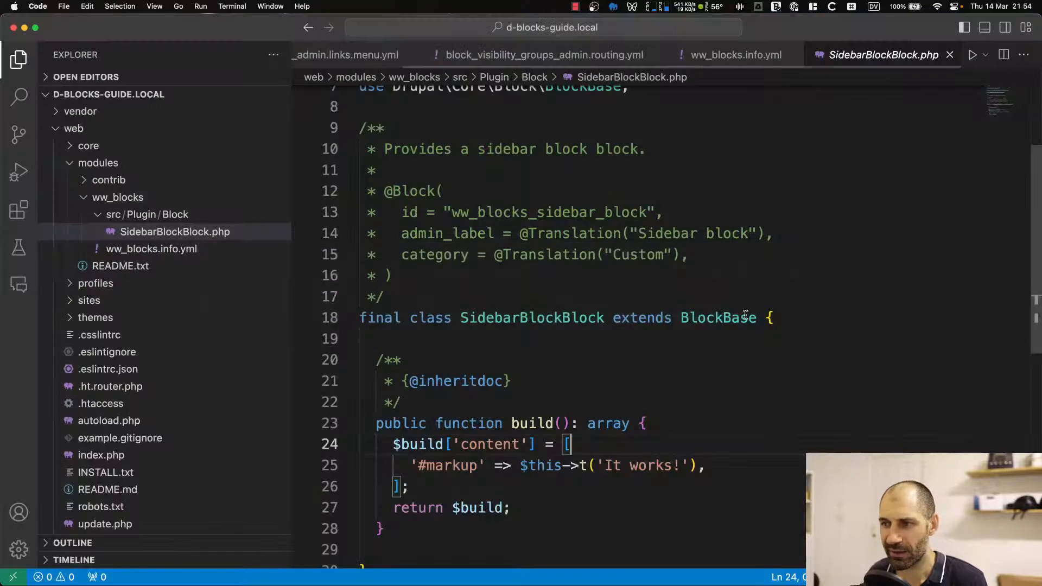
scroll(612, 472, "down", 3)
left_click(683, 356)
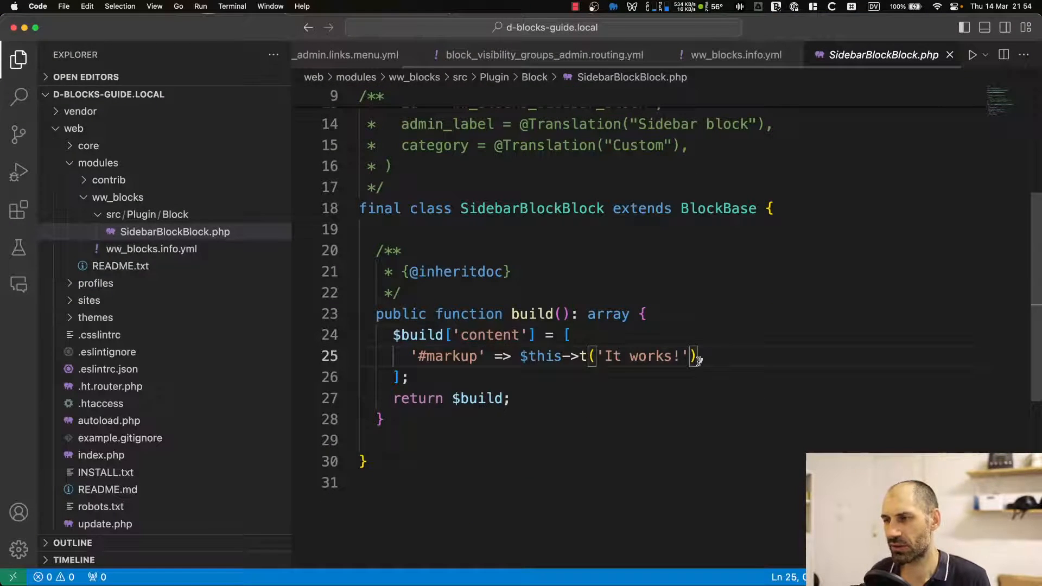
type("!!!!!!!!!!!!")
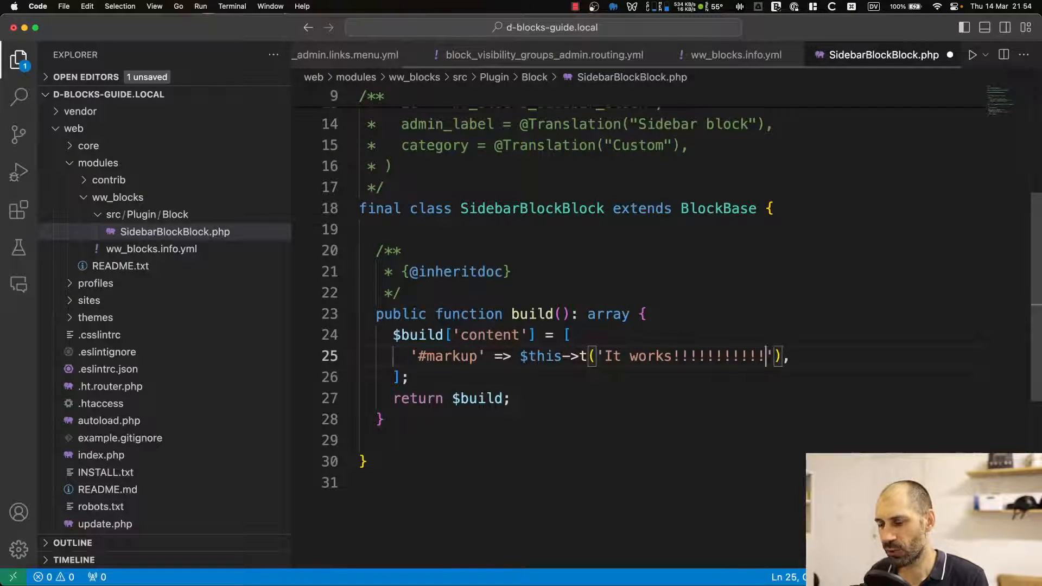
type("!!!!")
key("super+s")
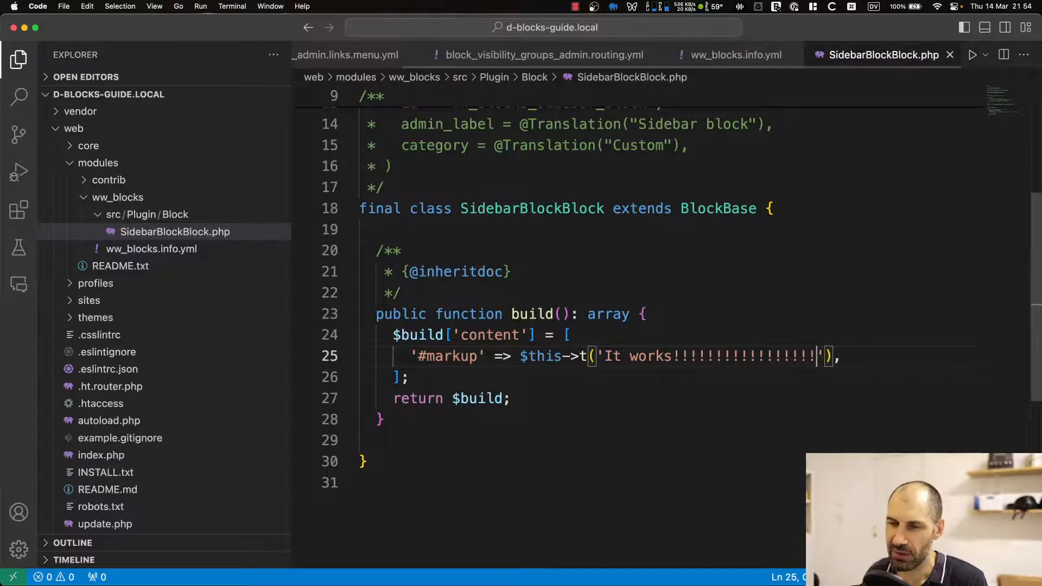
Return to the homepage and inspect the Sidebar block's text.
key("super+Tab")
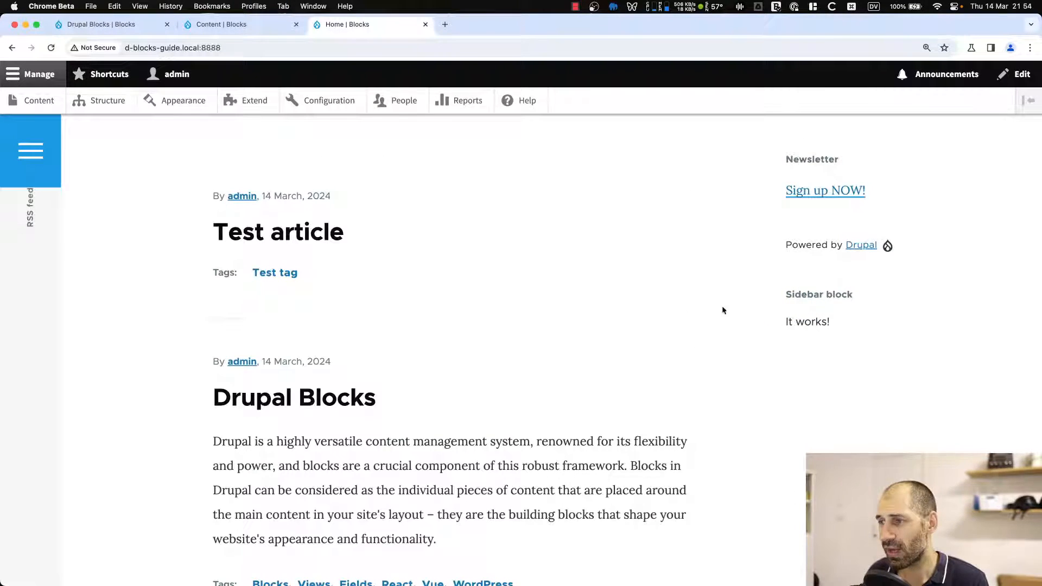
left_click_drag(861, 326, 784, 324)
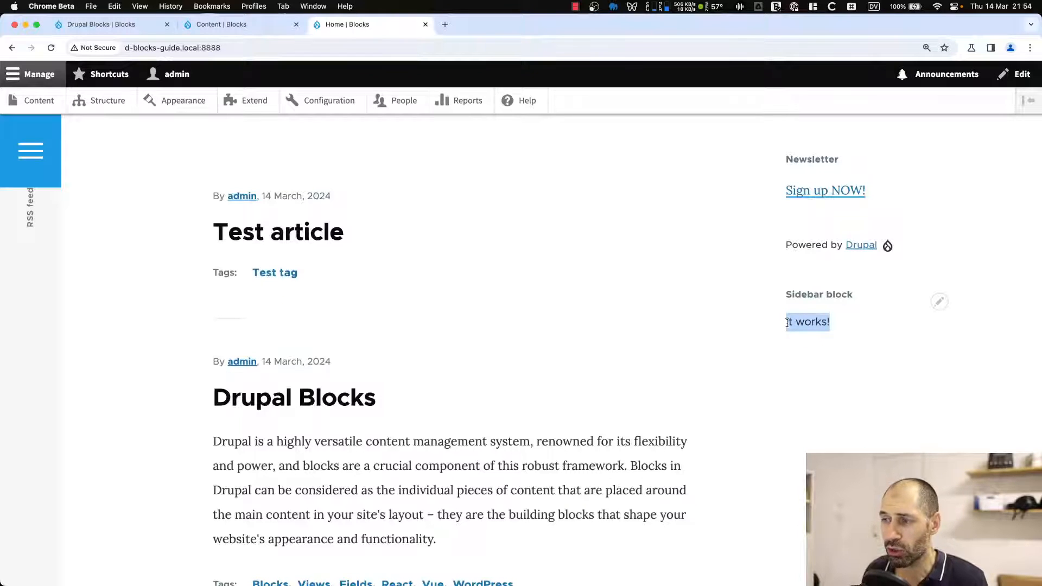
left_click(785, 325)
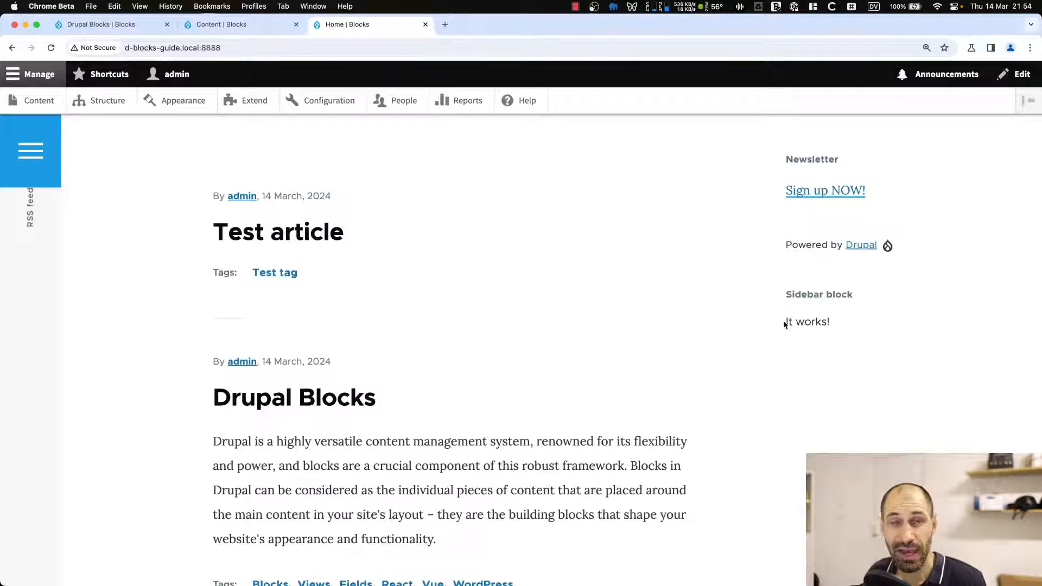
Rebuild the Drupal cache by rerunning ./vendor/bin/drush cr in the terminal.
left_click_drag(785, 323, 829, 328)
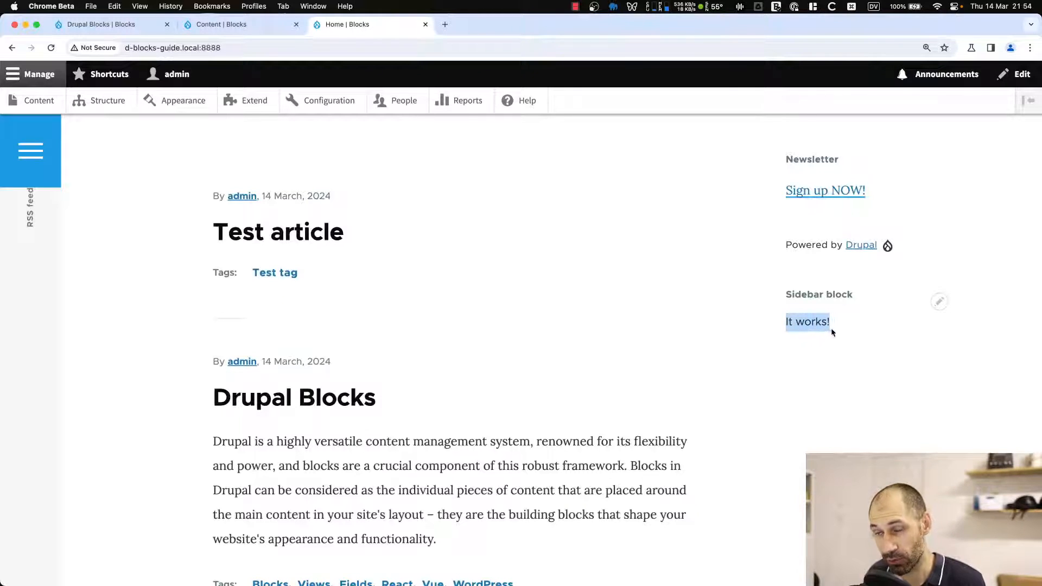
key("super+Tab")
key("super+Tab")
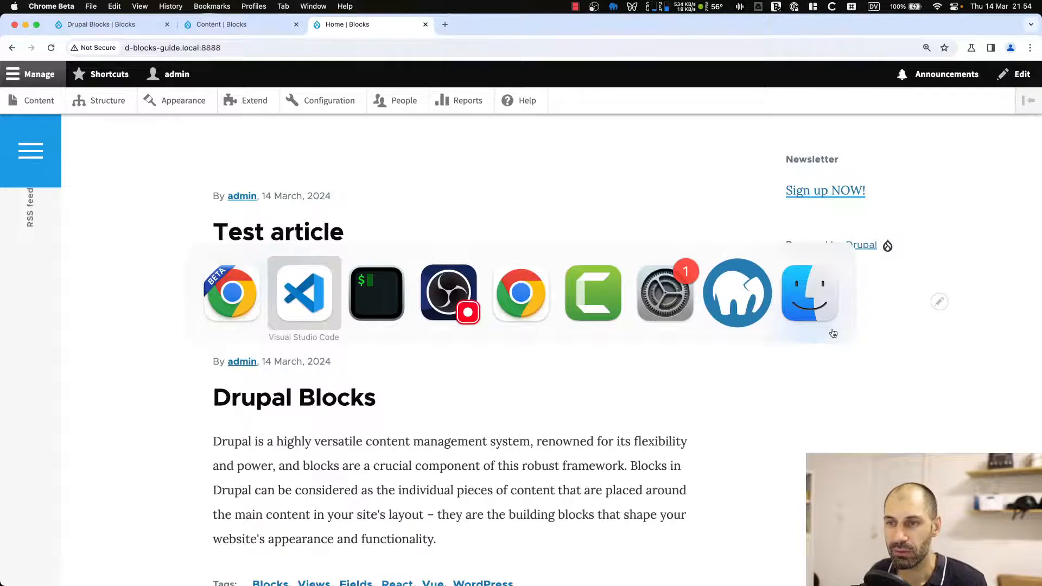
key("ctrl+r")
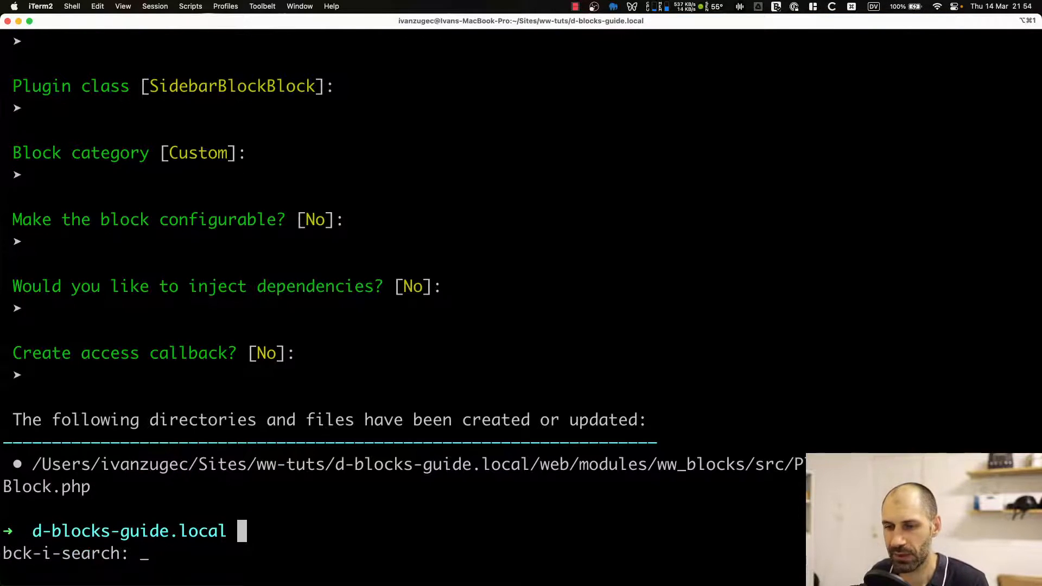
type("cr")
key("Return")
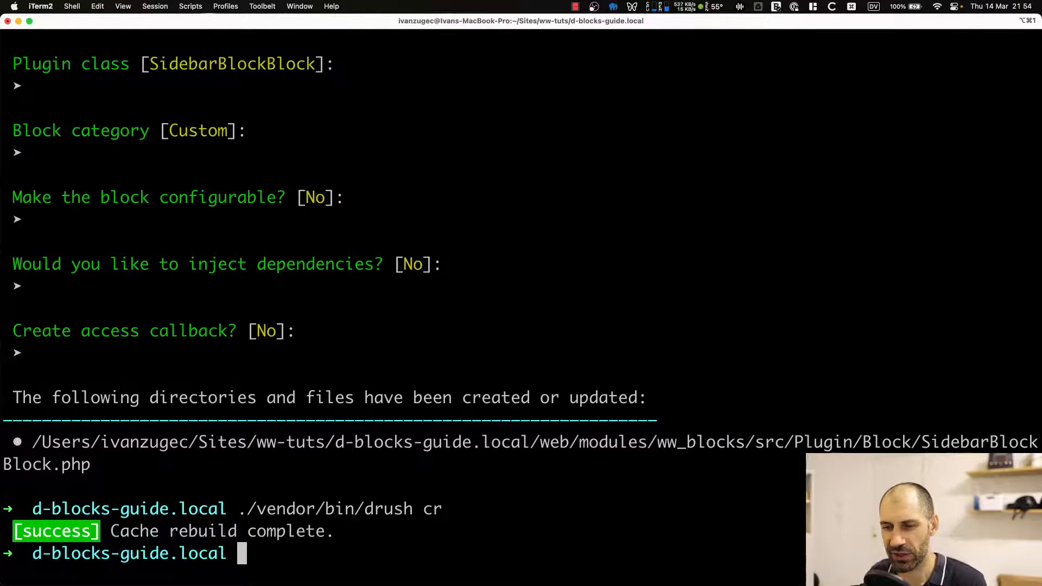
Reload the homepage and inspect the Sidebar block's updated text in the sidebar.
key("super+Tab")
key("super+r")
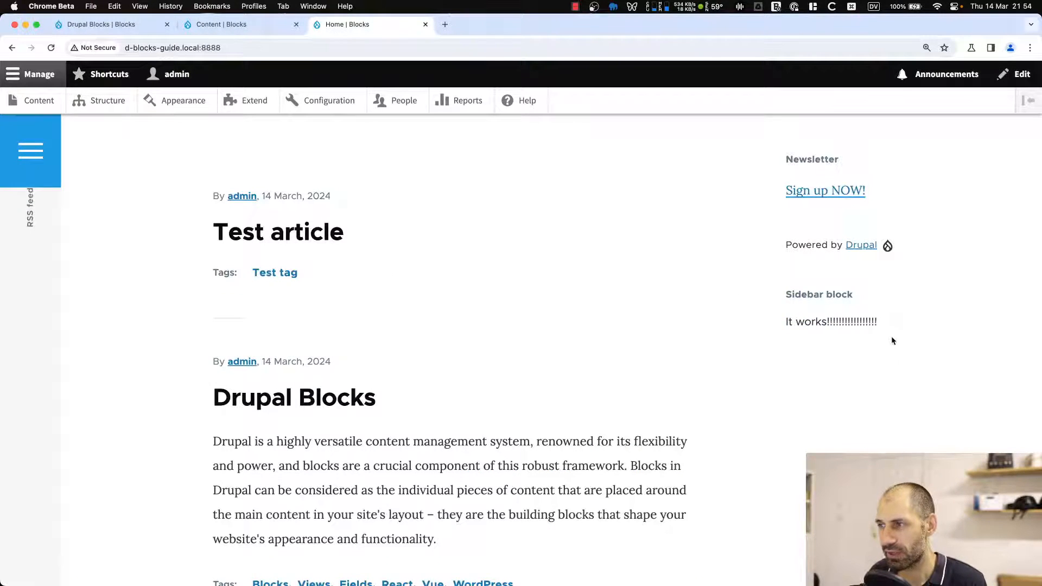
left_click_drag(880, 323, 763, 321)
triple_click(807, 323)
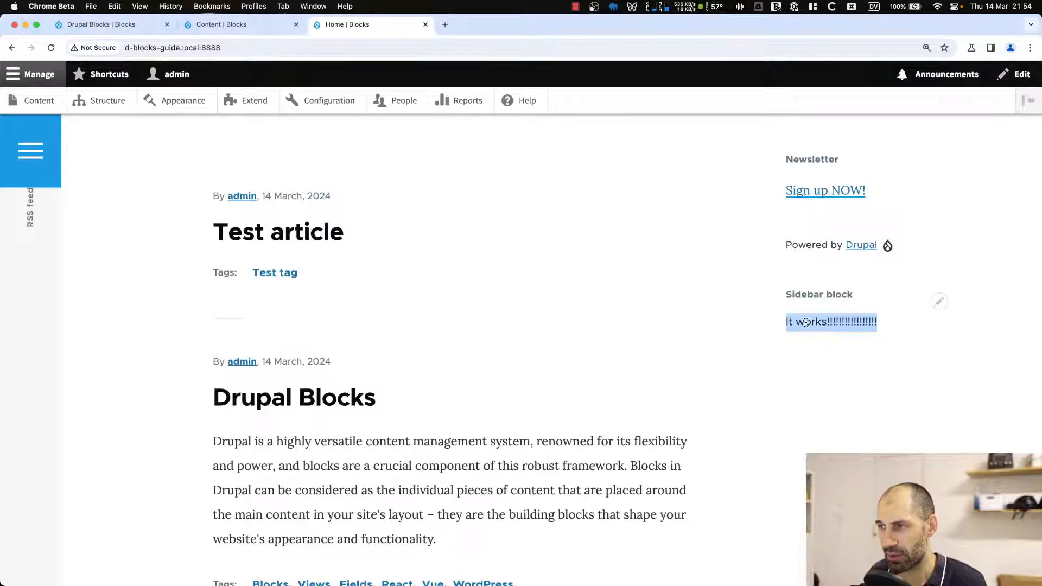
Return to the code editor and review the build method's markup array in SidebarBlockBlock.php.
key("super+Tab")
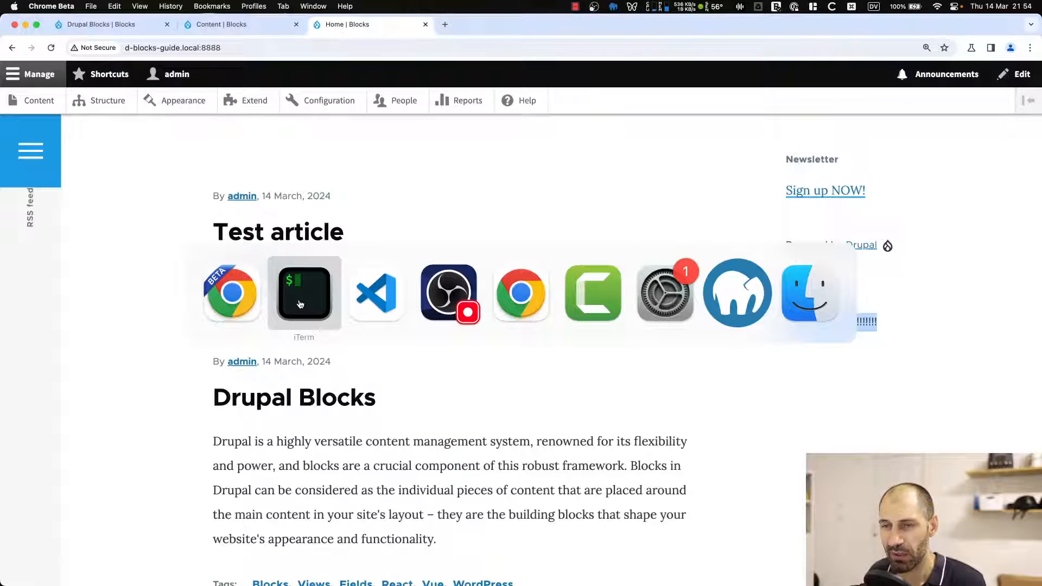
left_click(299, 300)
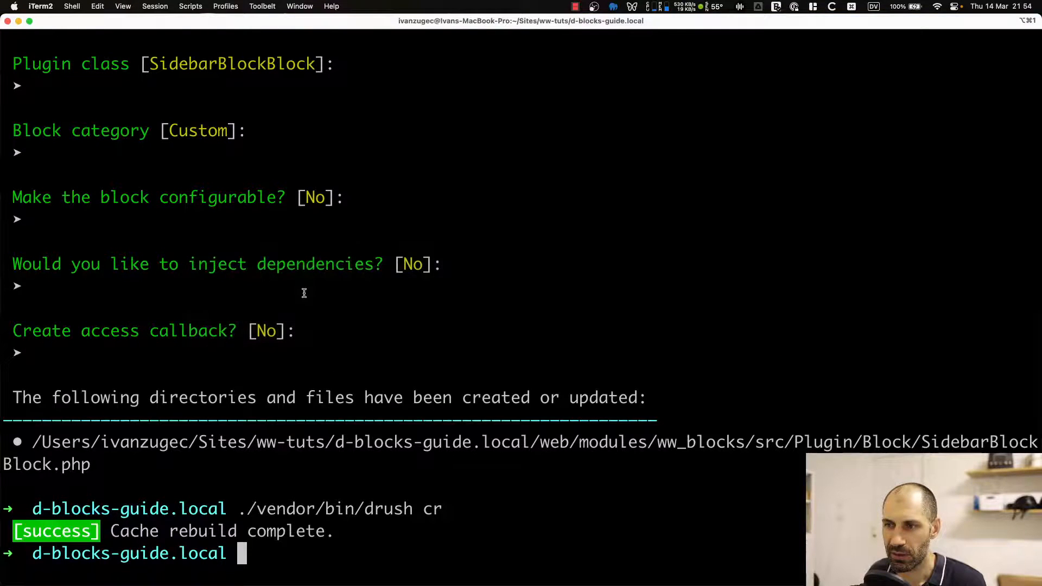
key("super+Tab")
left_click(373, 294)
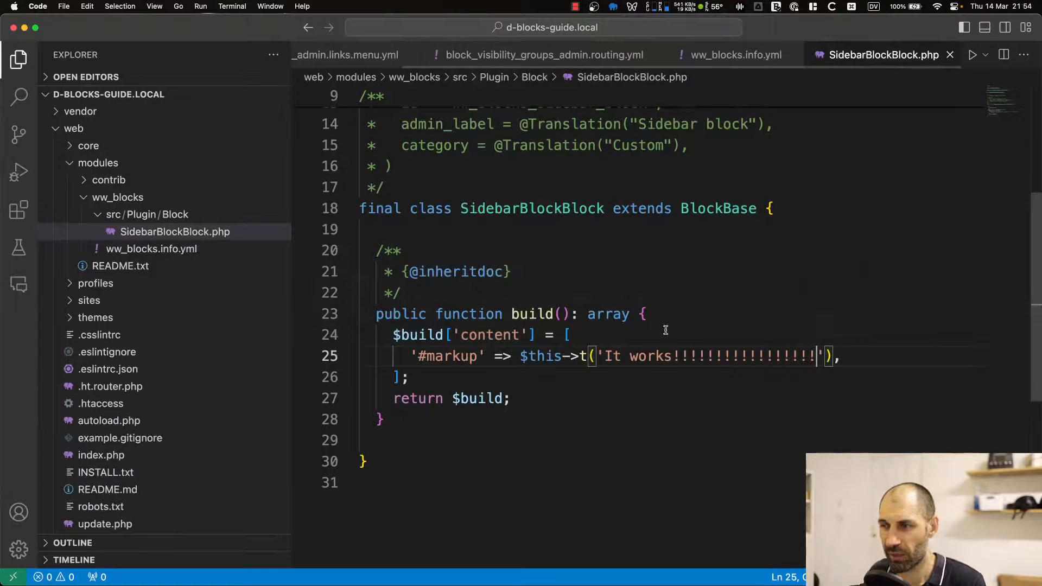
left_click(668, 314)
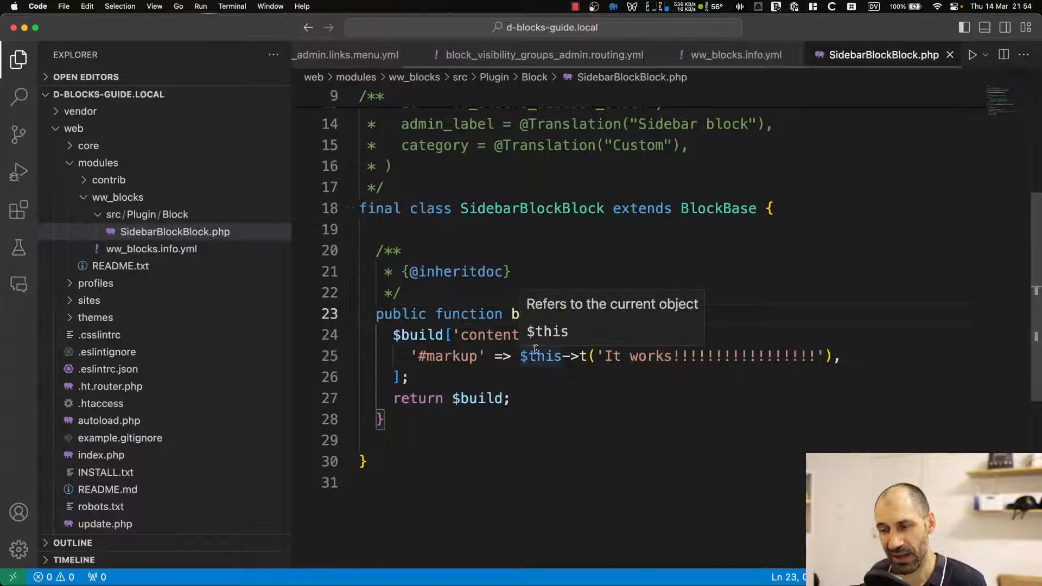
left_click(513, 378)
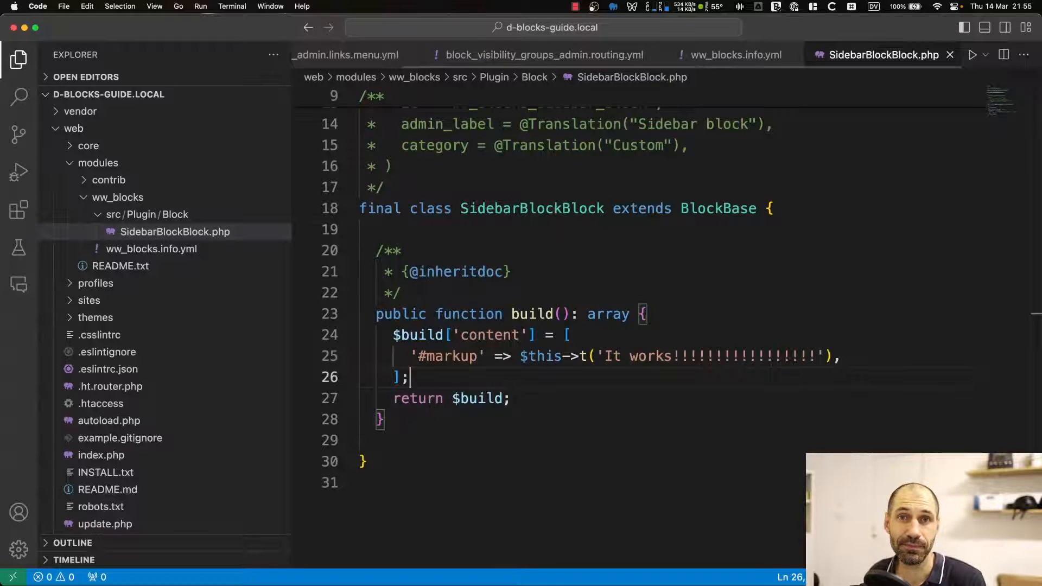
key("super+Tab")
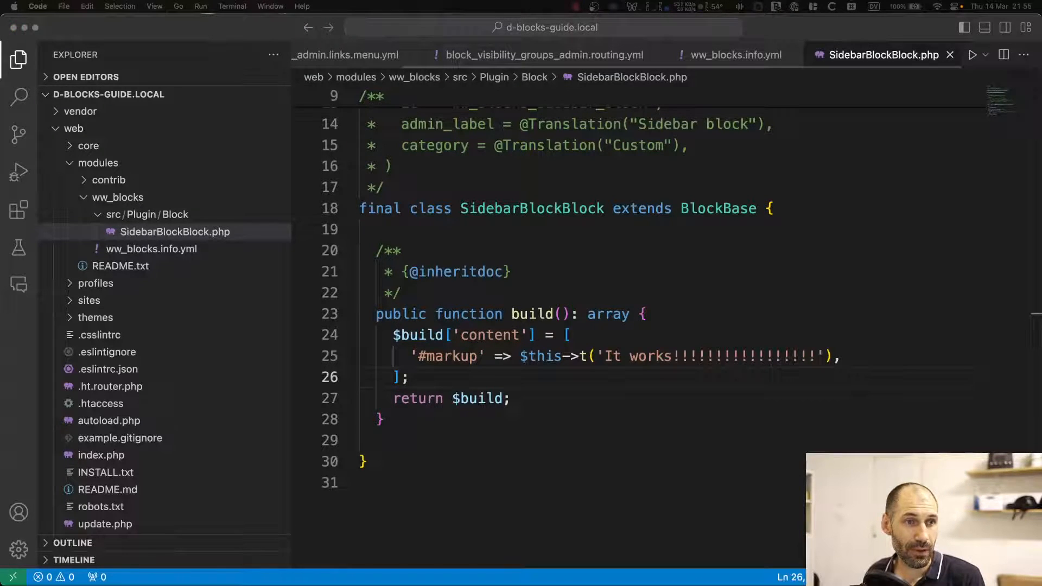